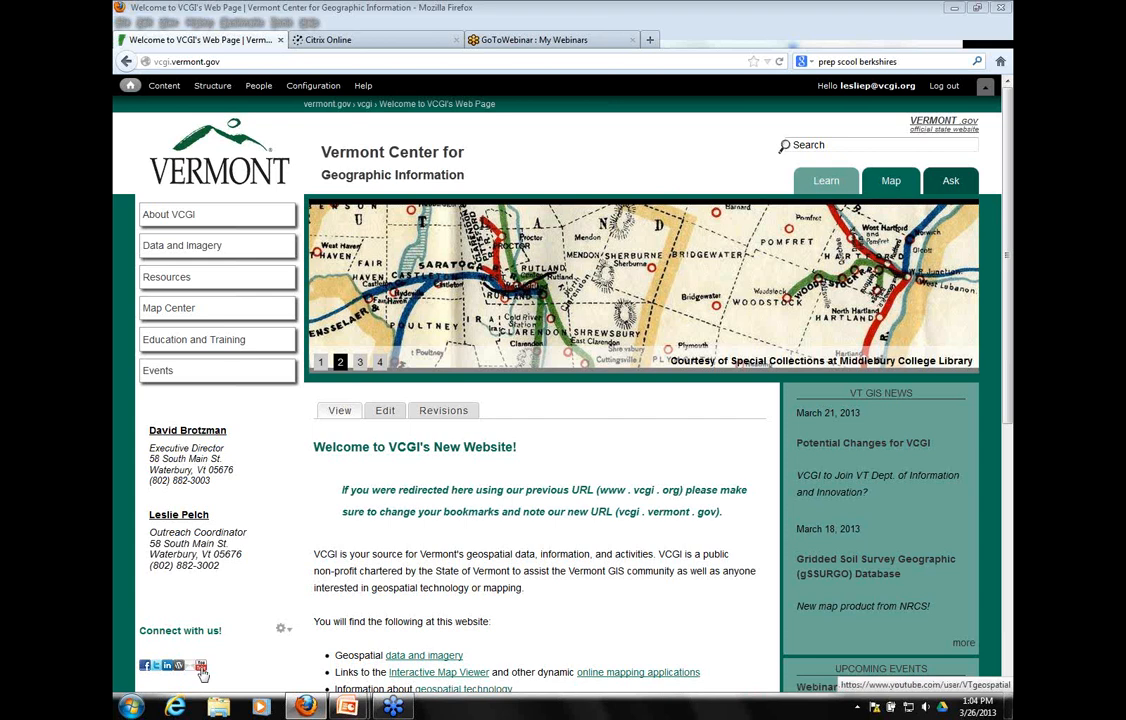
# Open the VTgeospatial YouTube channel from the VCGI home page's social links
pyautogui.click(201, 667)
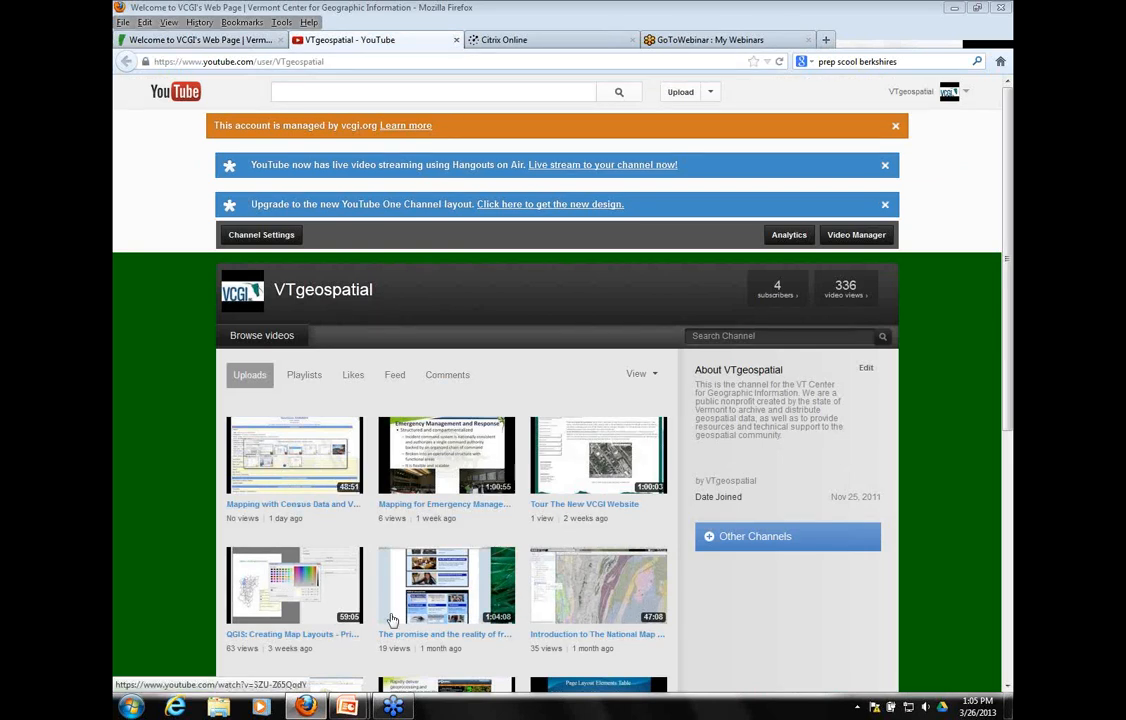
pyautogui.click(1005, 36)
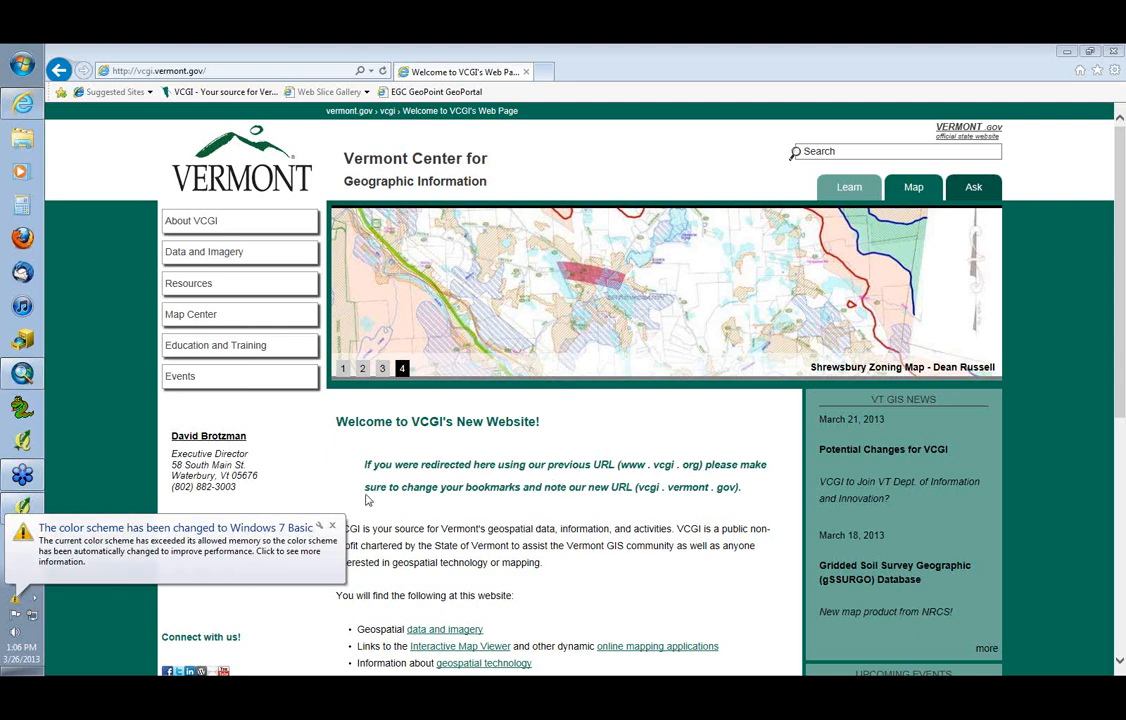
# Dismiss the color scheme notification and open the Web Services page in the Data and Imagery section of the VCGI site
pyautogui.click(331, 525)
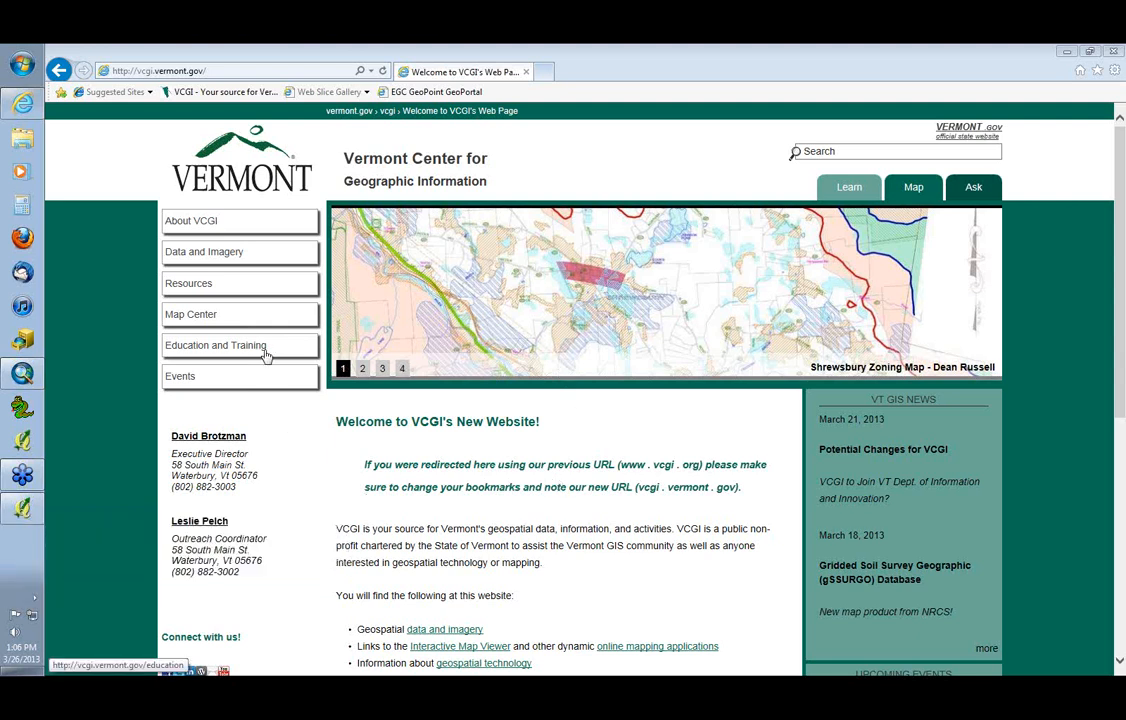
pyautogui.click(193, 257)
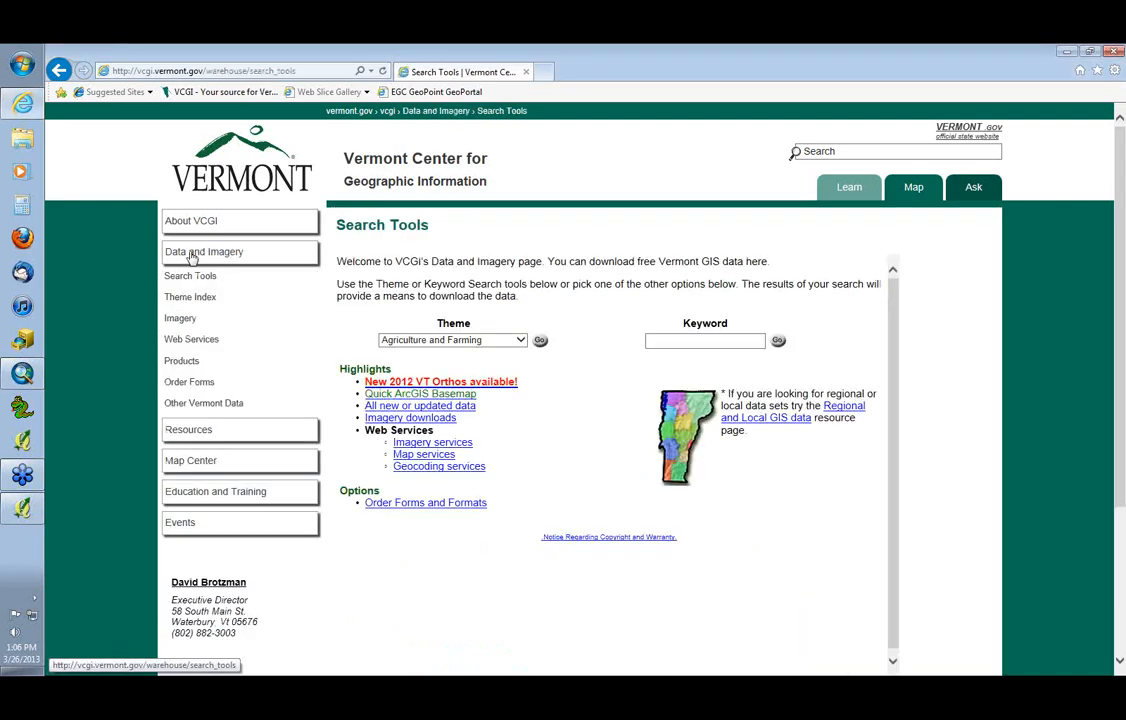
pyautogui.click(184, 341)
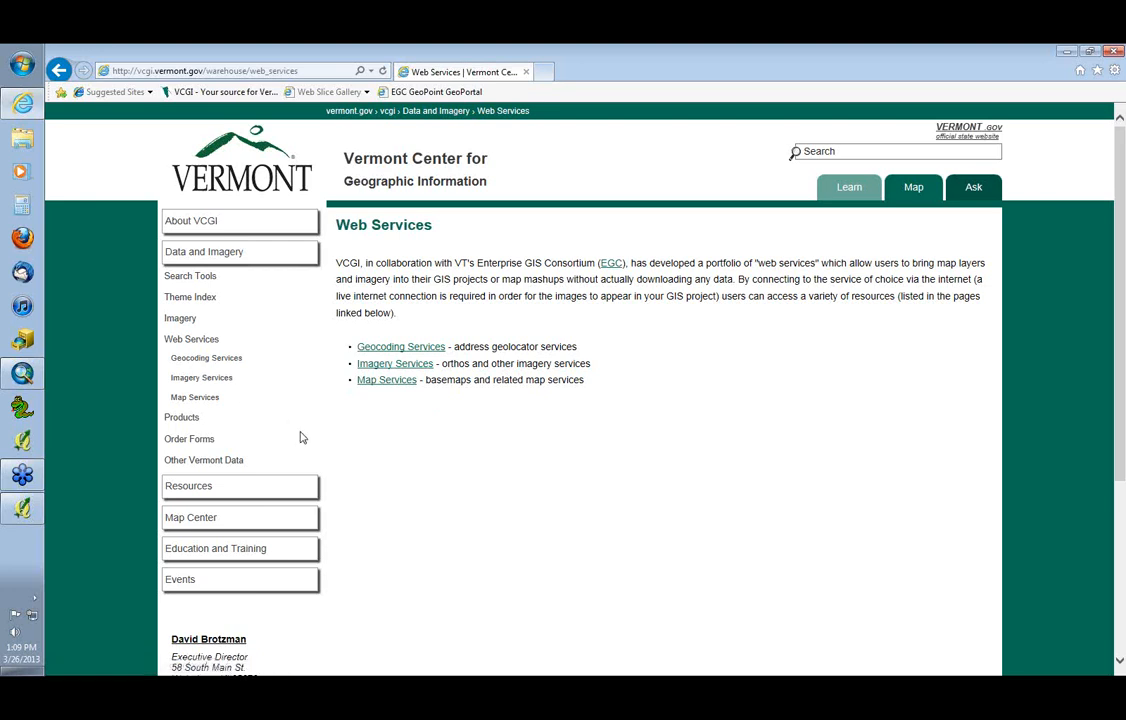
# Look through the Geocoding Services page and the Imagery Services page under Web Services
pyautogui.click(199, 361)
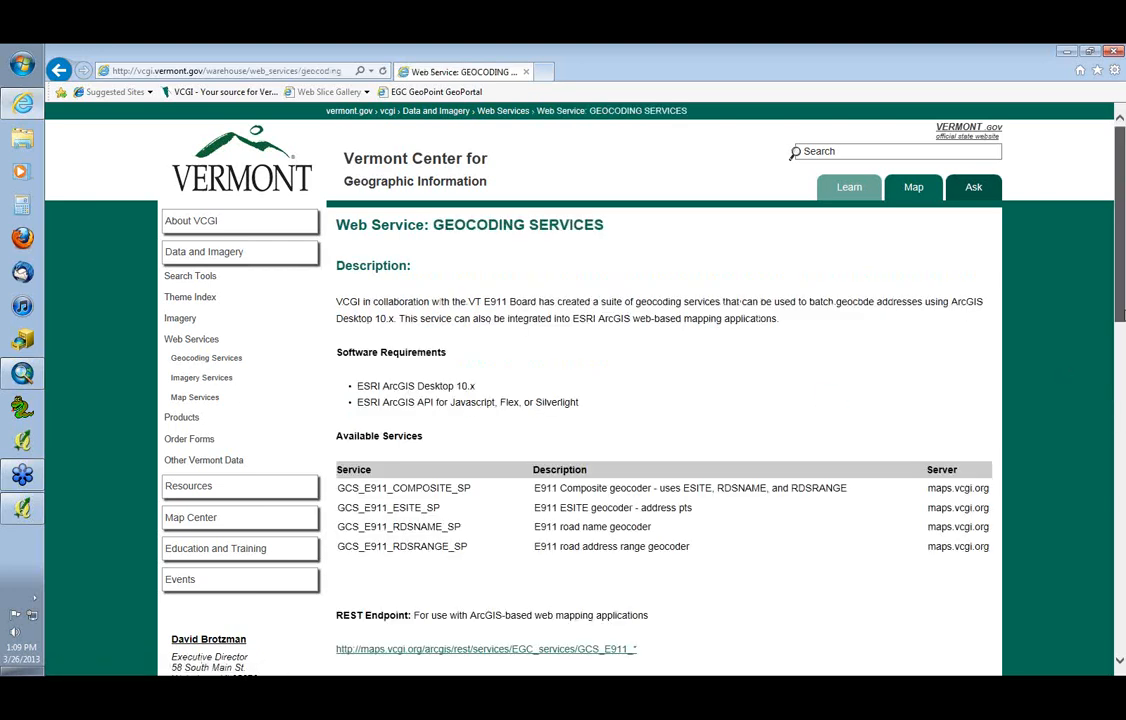
pyautogui.moveTo(1121, 315)
pyautogui.mouseDown()
pyautogui.moveTo(1119, 401)
pyautogui.moveTo(1112, 305)
pyautogui.mouseUp()
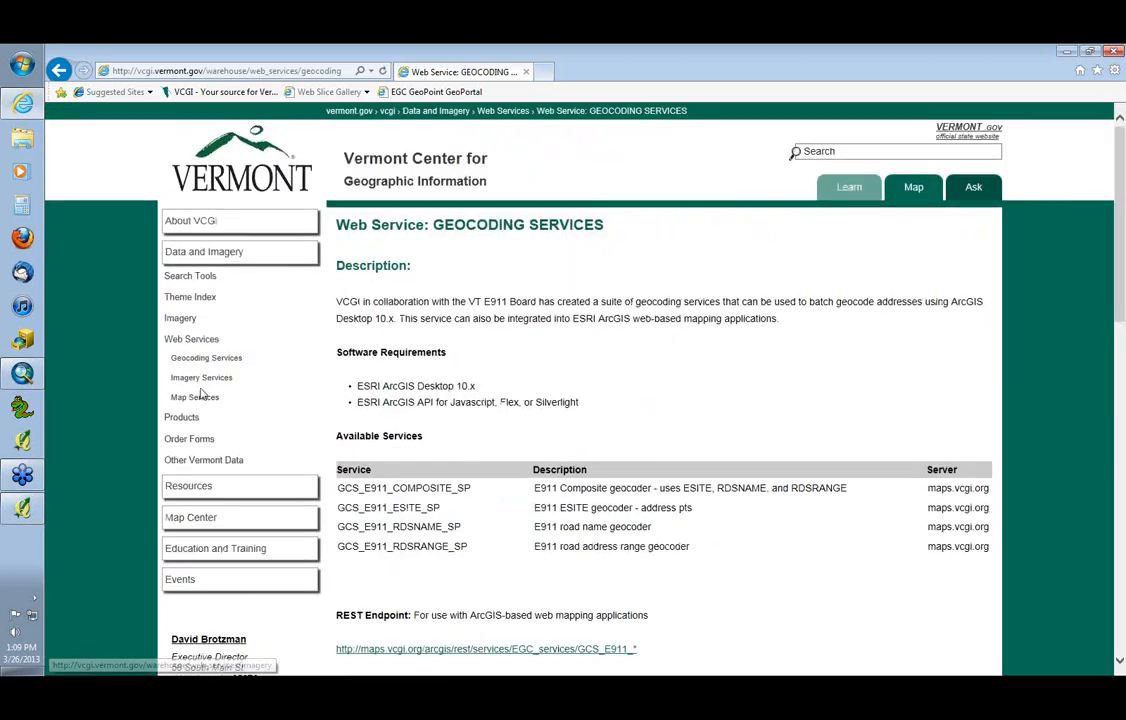
pyautogui.click(197, 382)
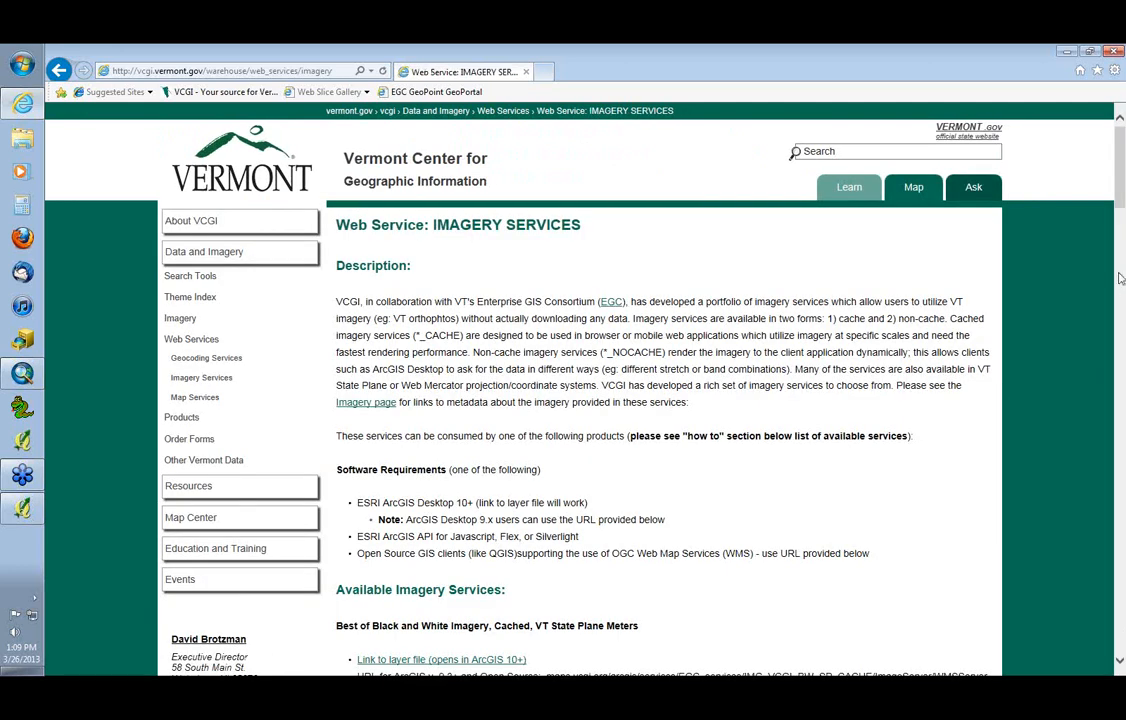
pyautogui.moveTo(1120, 278); pyautogui.dragTo(1112, 194)
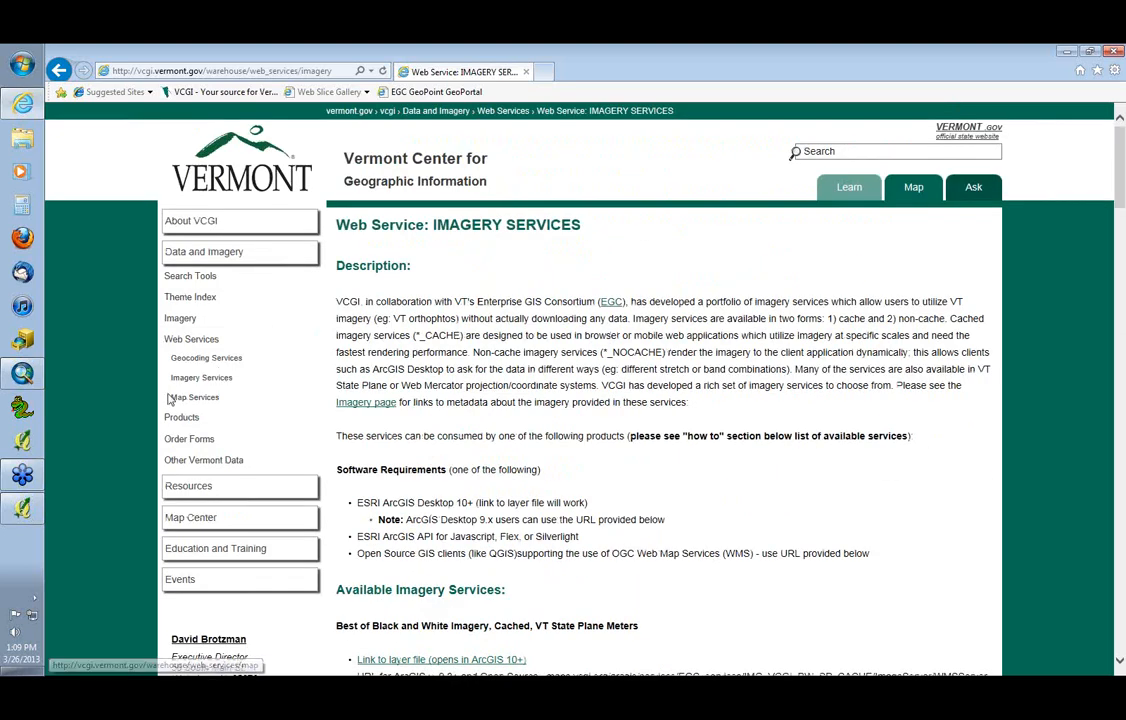
# Open the Map Services page and highlight the description's opening words about the collaboration with VT's Enterprise GIS Consortium (EGC)
pyautogui.click(190, 398)
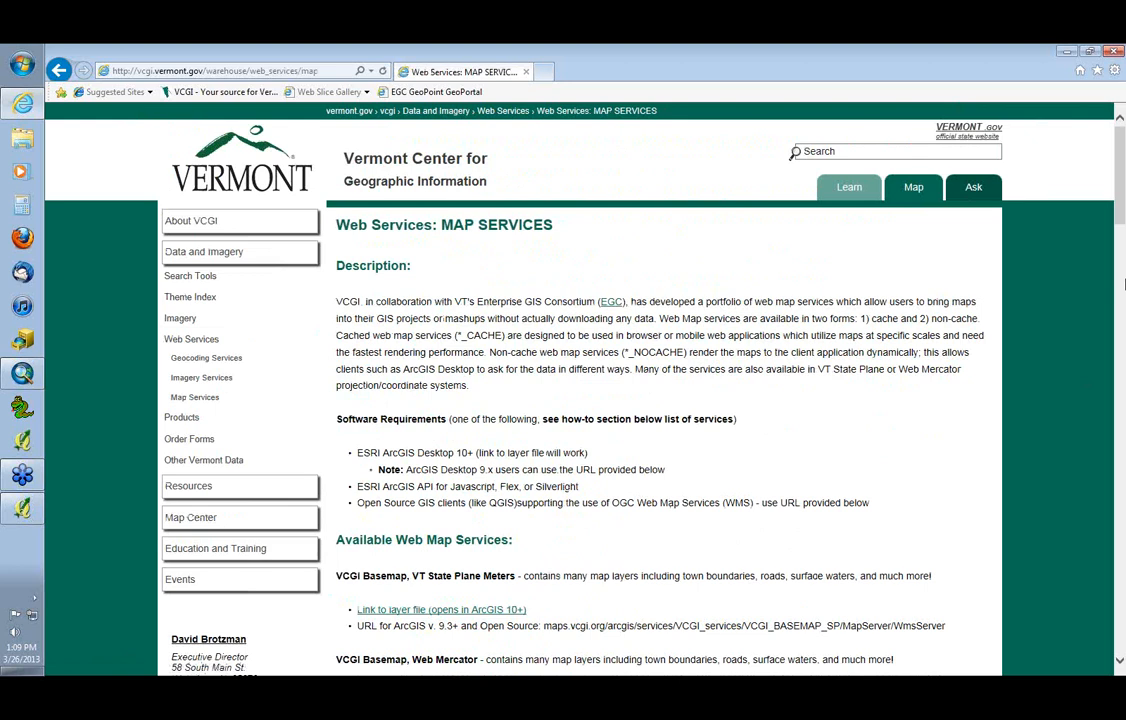
pyautogui.moveTo(1119, 202)
pyautogui.mouseDown()
pyautogui.moveTo(1119, 290)
pyautogui.moveTo(1118, 200)
pyautogui.mouseUp()
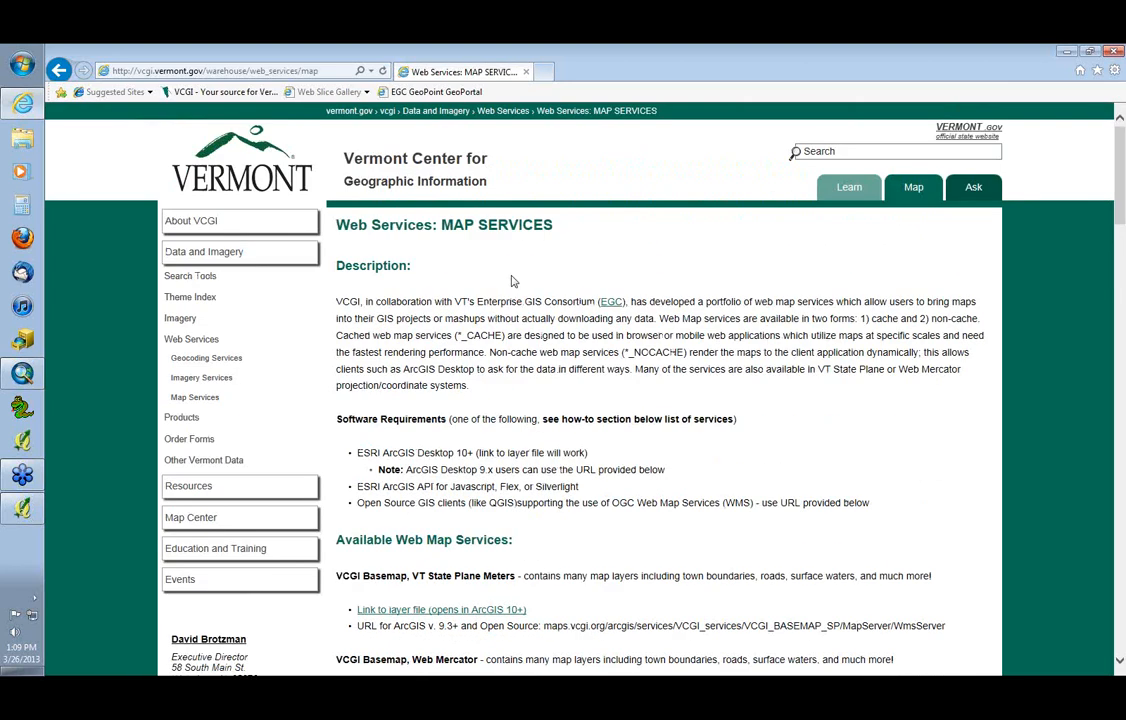
pyautogui.moveTo(337, 302); pyautogui.dragTo(628, 299)
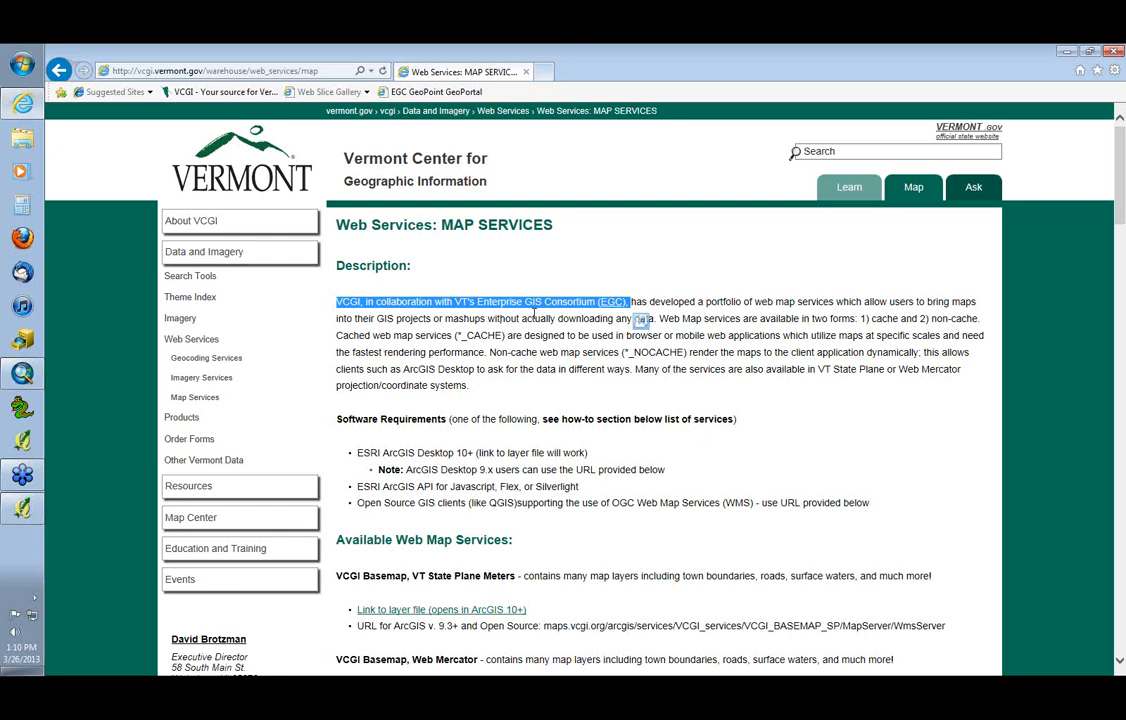
pyautogui.click(533, 314)
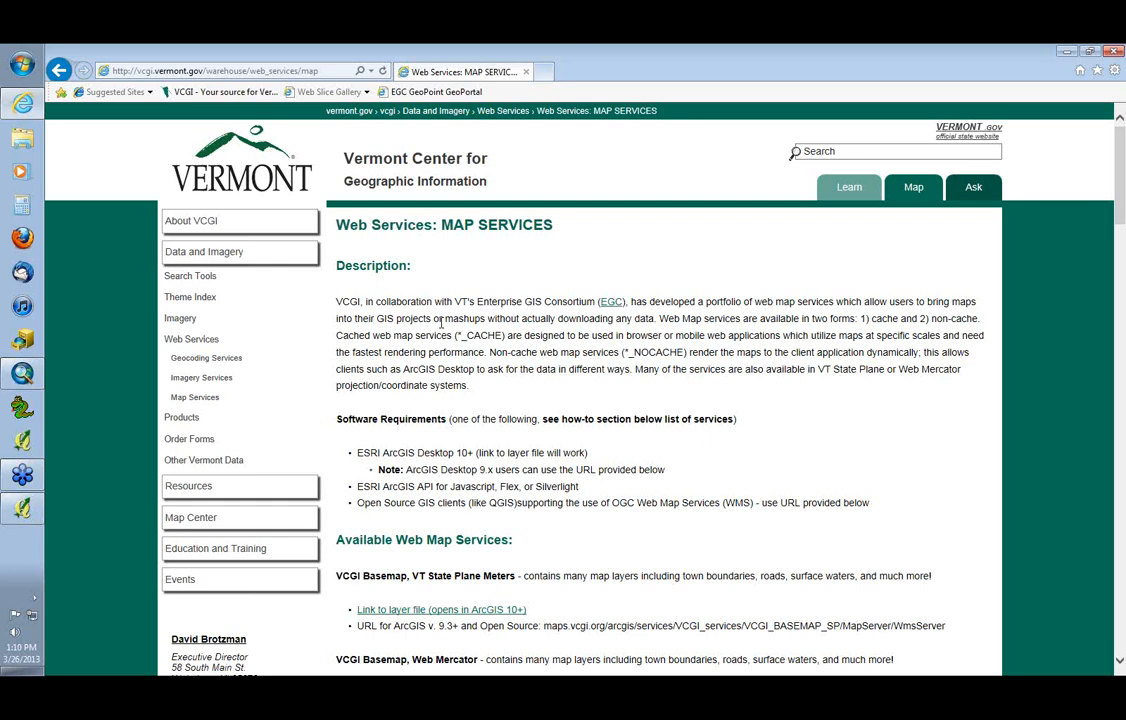
# Switch to ArcMap to look at the empty map document, and return to the Map Services page in the browser
pyautogui.click(38, 385)
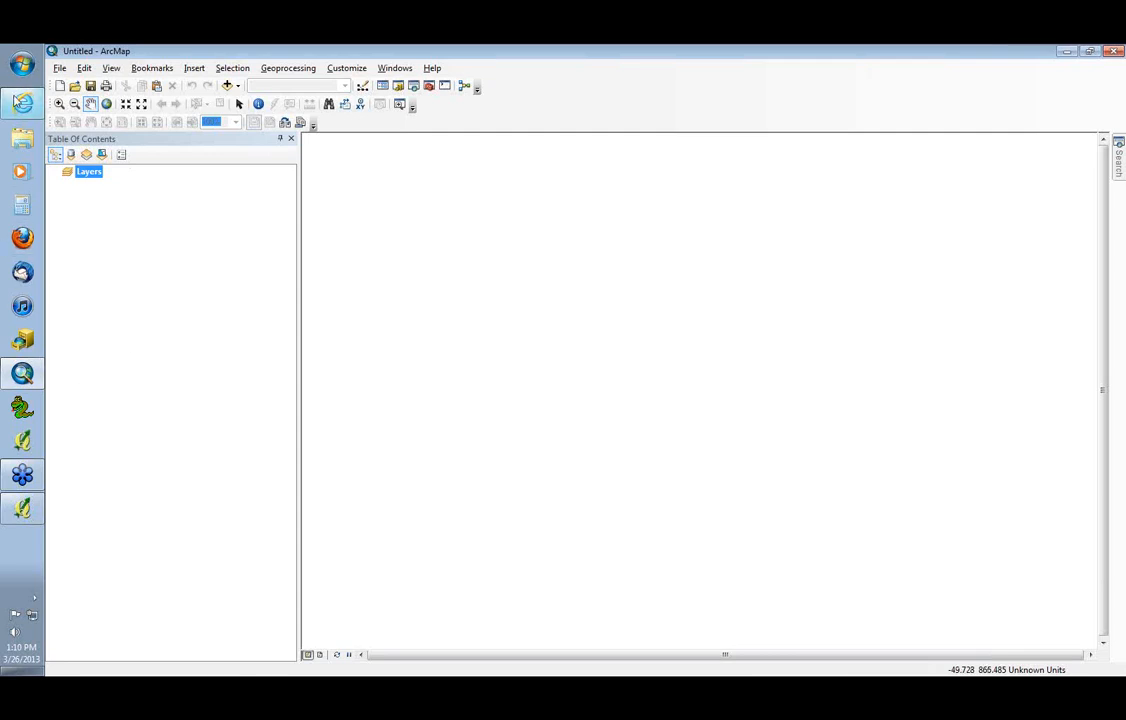
pyautogui.click(22, 103)
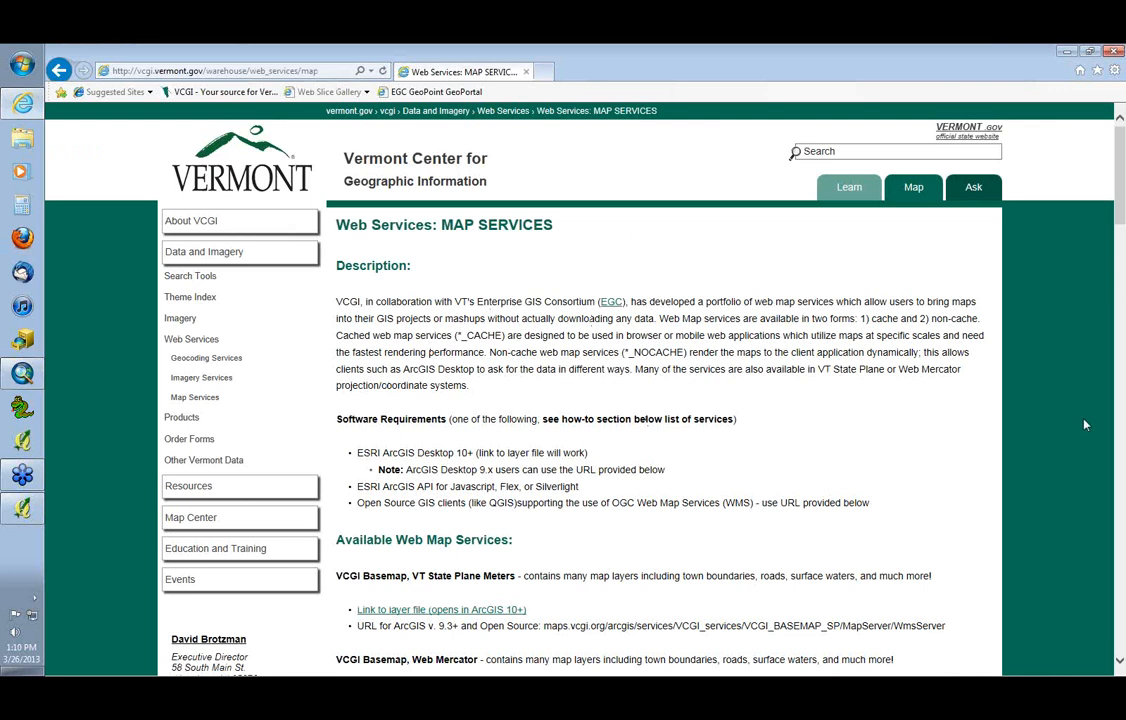
# Examine the available web map services, highlighting the VT State Plane Meters and Web Mercator labels of the two VCGI Basemap entries
pyautogui.click(1122, 292)
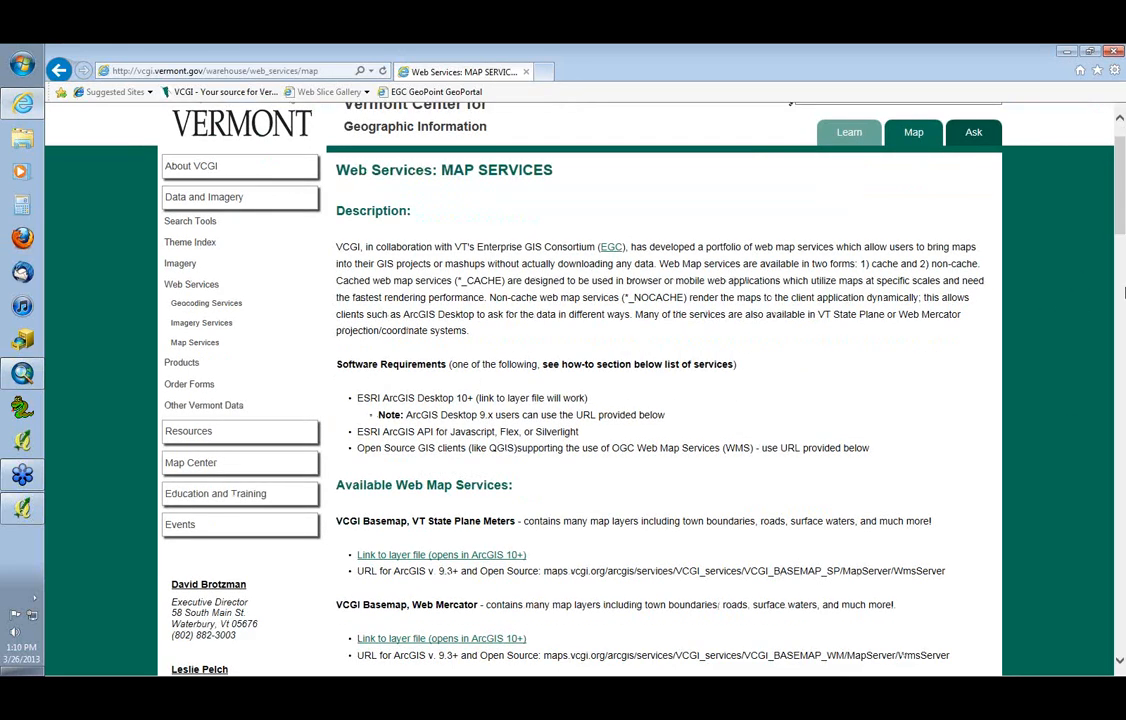
pyautogui.moveTo(1122, 292); pyautogui.dragTo(1124, 254)
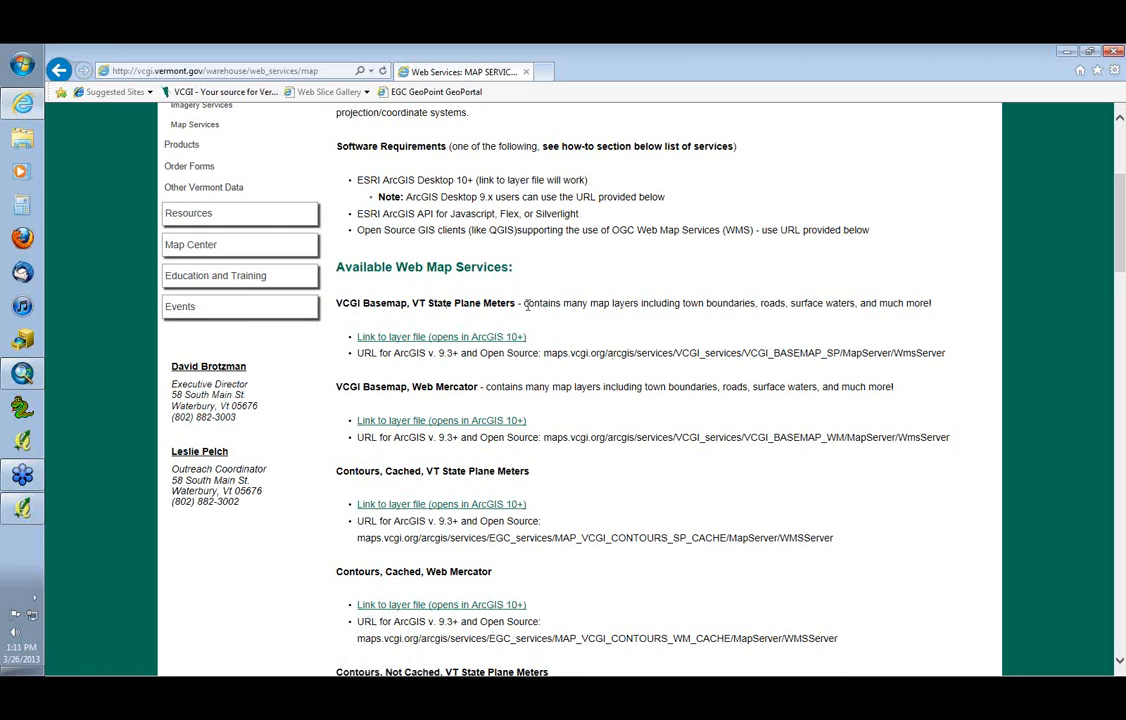
pyautogui.moveTo(516, 303); pyautogui.dragTo(411, 303)
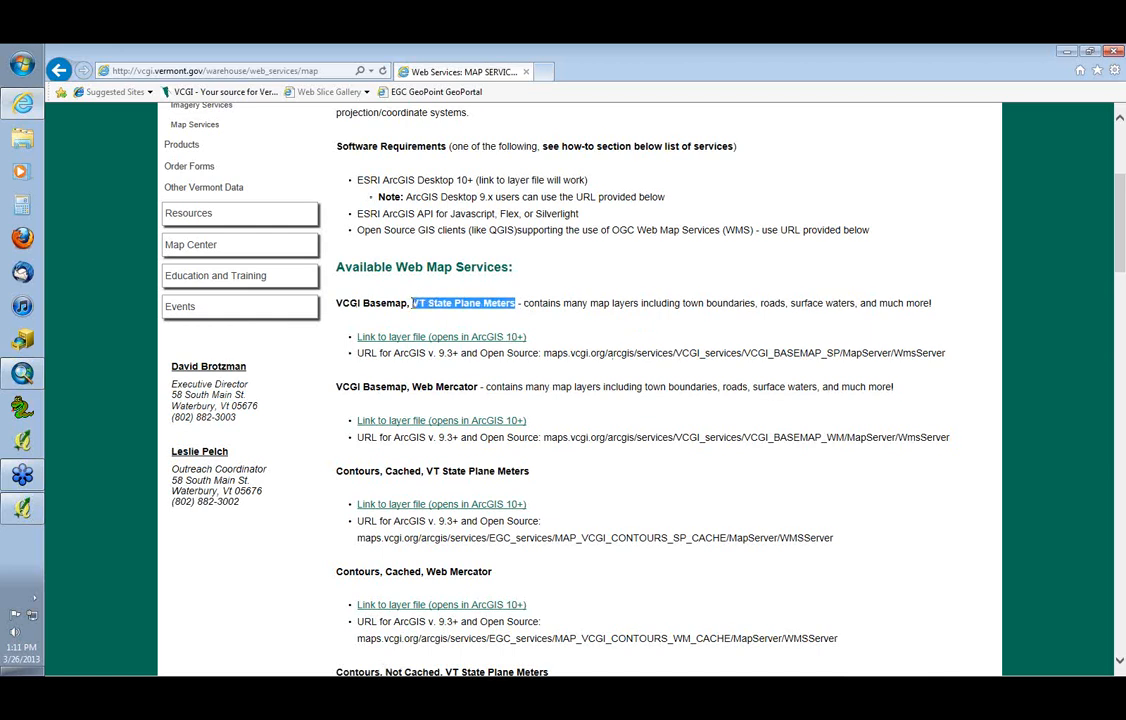
pyautogui.click(557, 318)
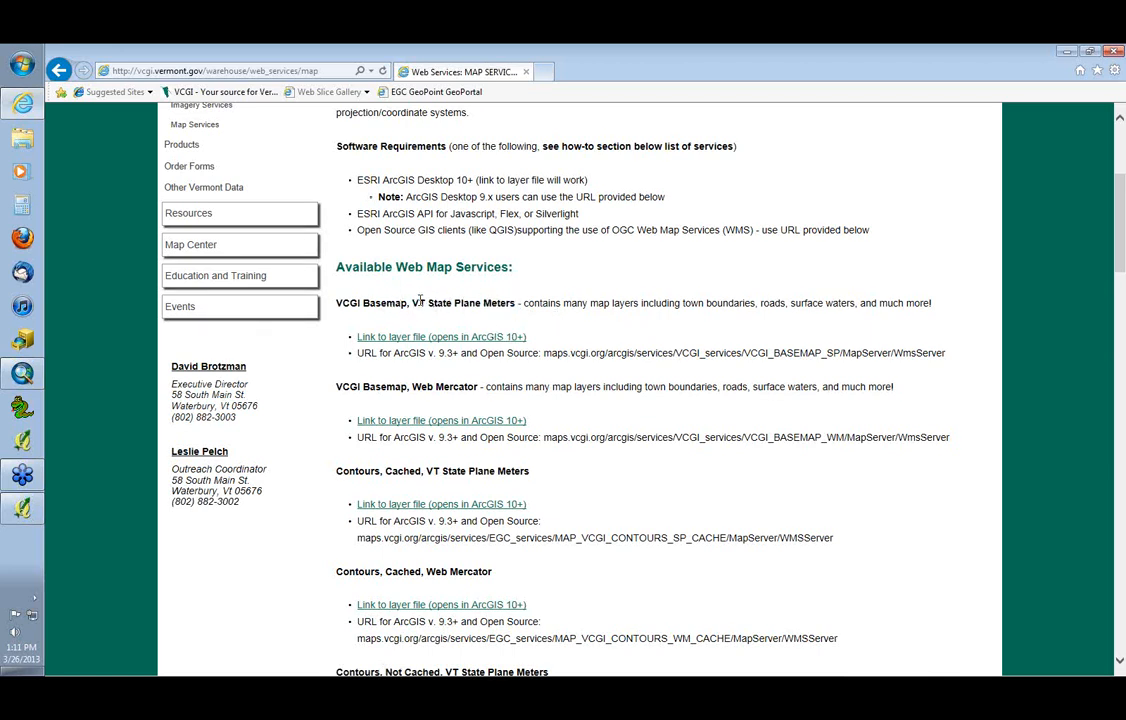
pyautogui.moveTo(478, 386); pyautogui.dragTo(411, 385)
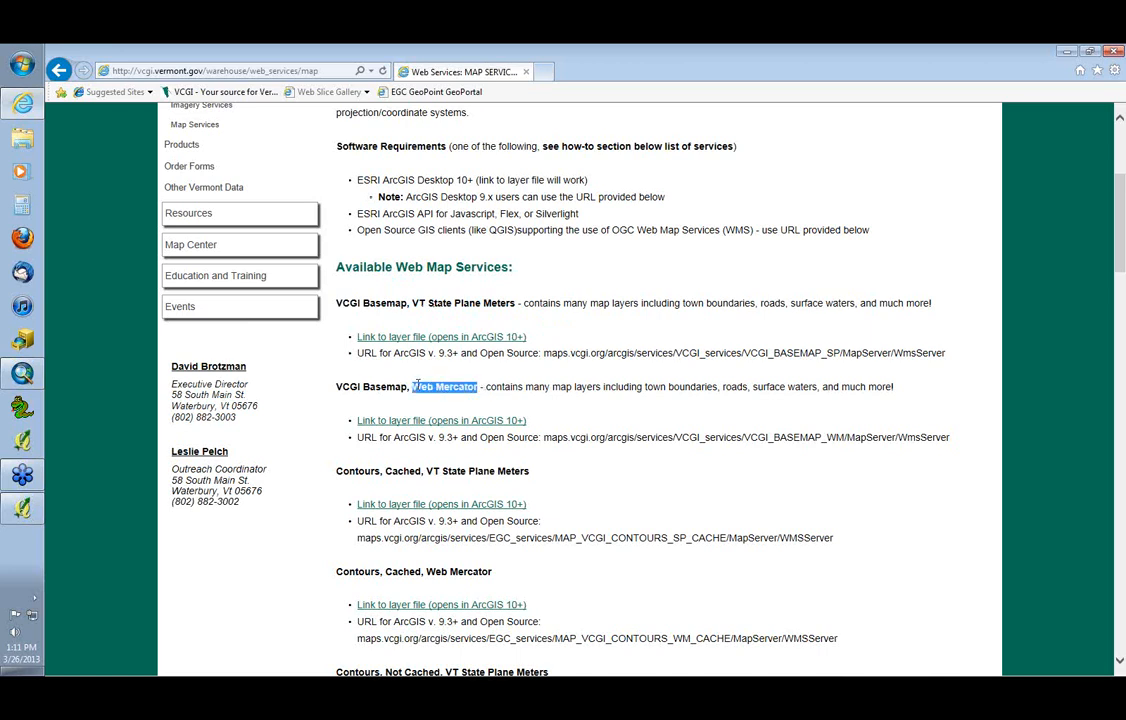
pyautogui.click(565, 330)
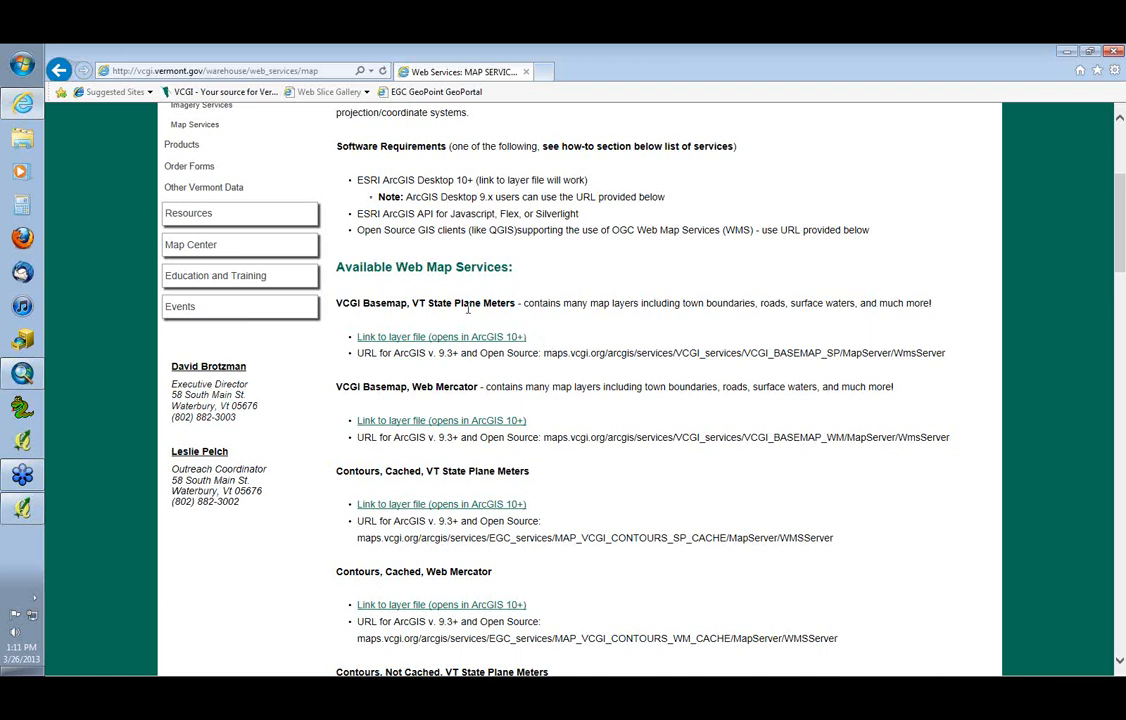
pyautogui.moveTo(412, 302); pyautogui.dragTo(506, 304)
pyautogui.moveTo(481, 387); pyautogui.dragTo(428, 388)
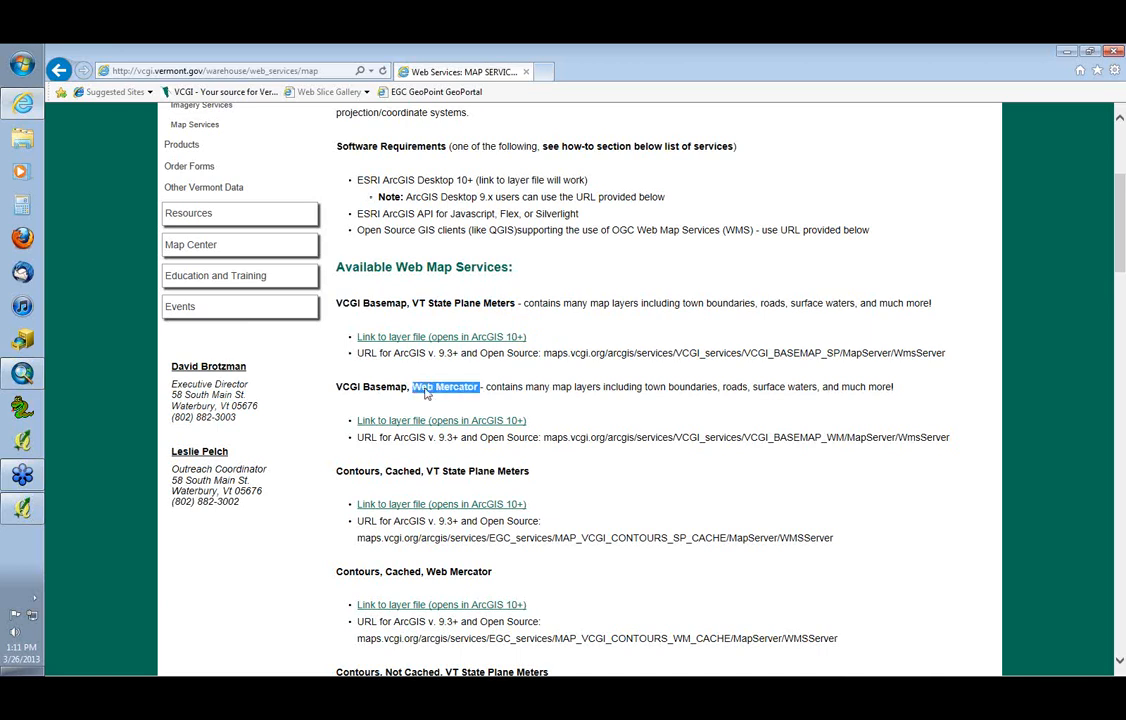
pyautogui.click(502, 385)
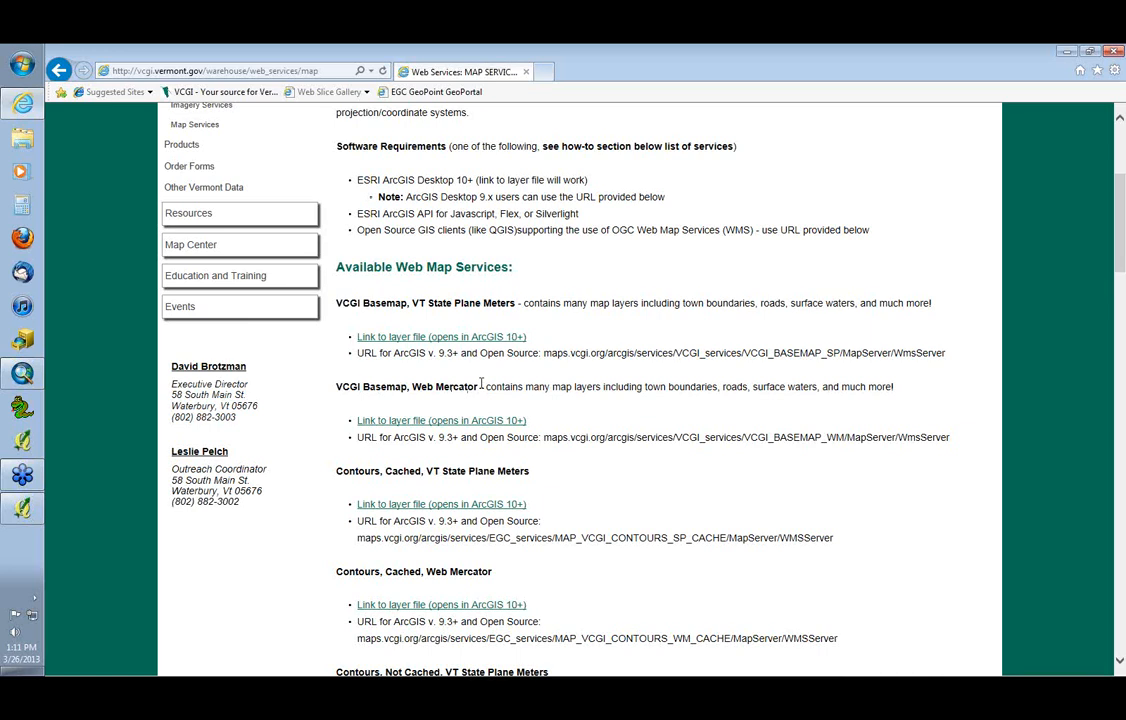
pyautogui.moveTo(480, 385); pyautogui.dragTo(411, 386)
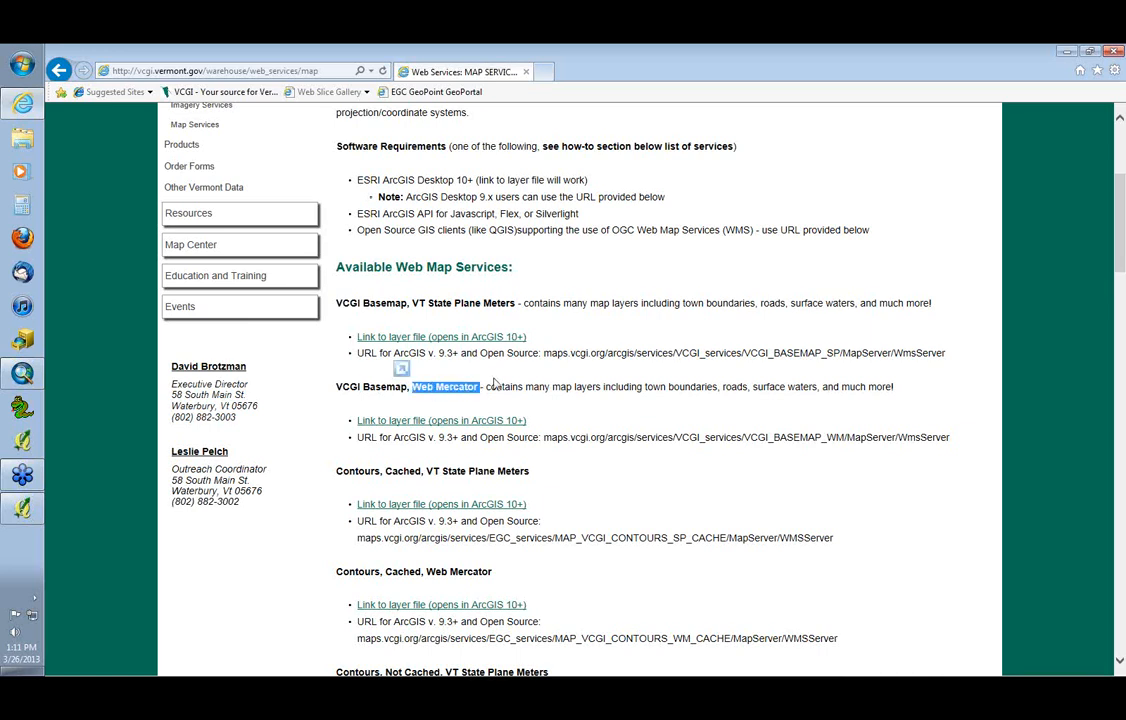
pyautogui.click(493, 392)
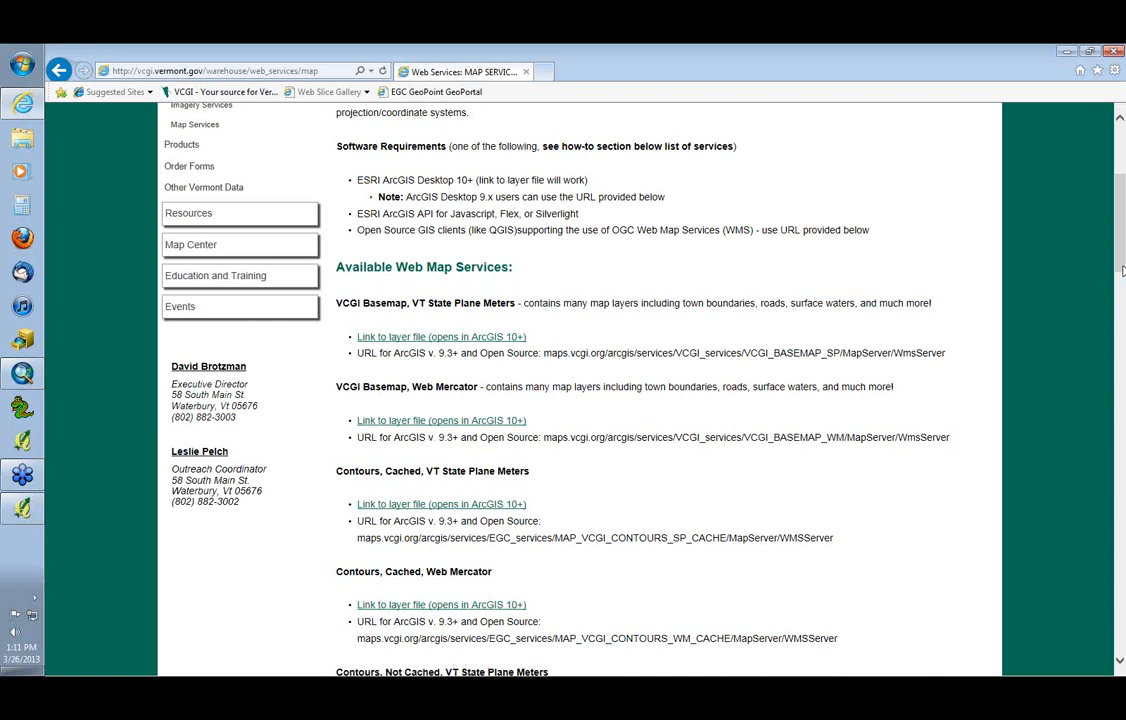
# Open the layer file of the VCGI Basemap, VT State Plane Meters service in ArcMap
pyautogui.moveTo(1122, 270)
pyautogui.mouseDown()
pyautogui.moveTo(1122, 408)
pyautogui.moveTo(1120, 277)
pyautogui.mouseUp()
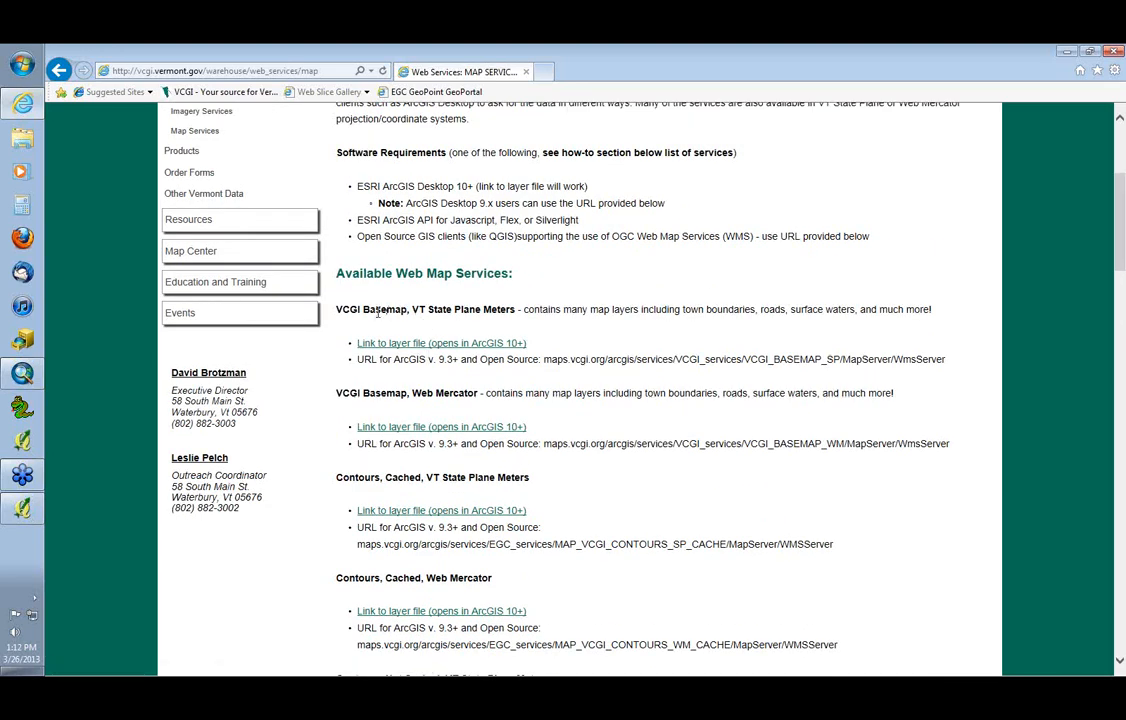
pyautogui.click(459, 345)
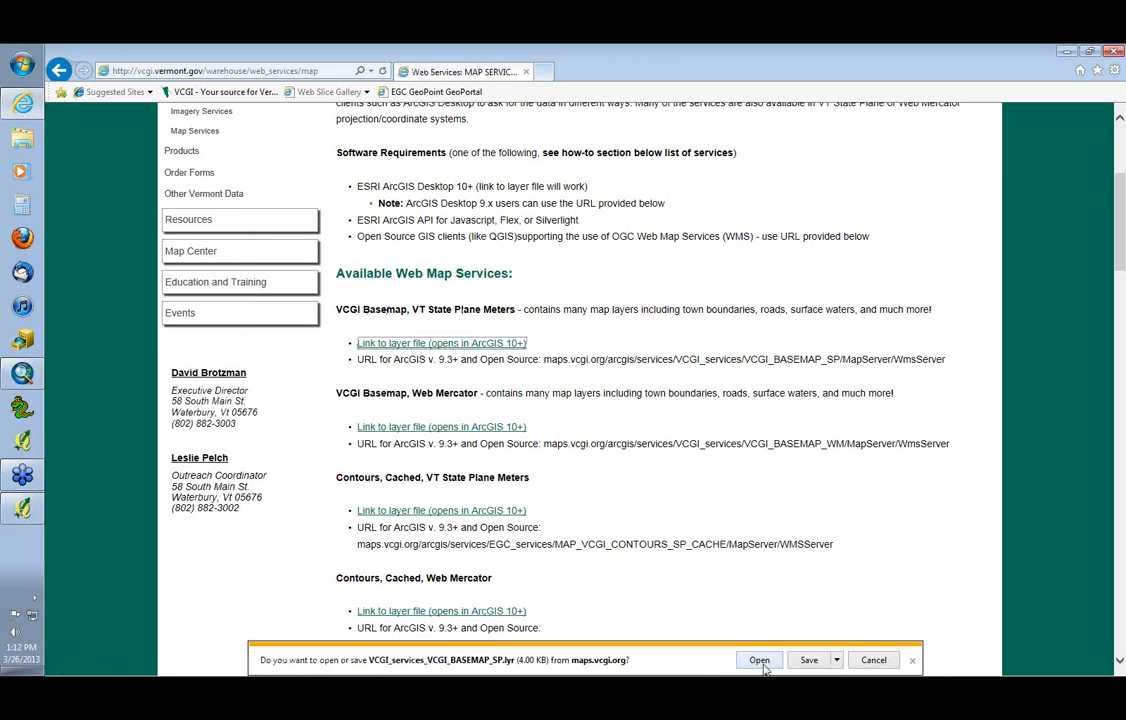
pyautogui.click(762, 666)
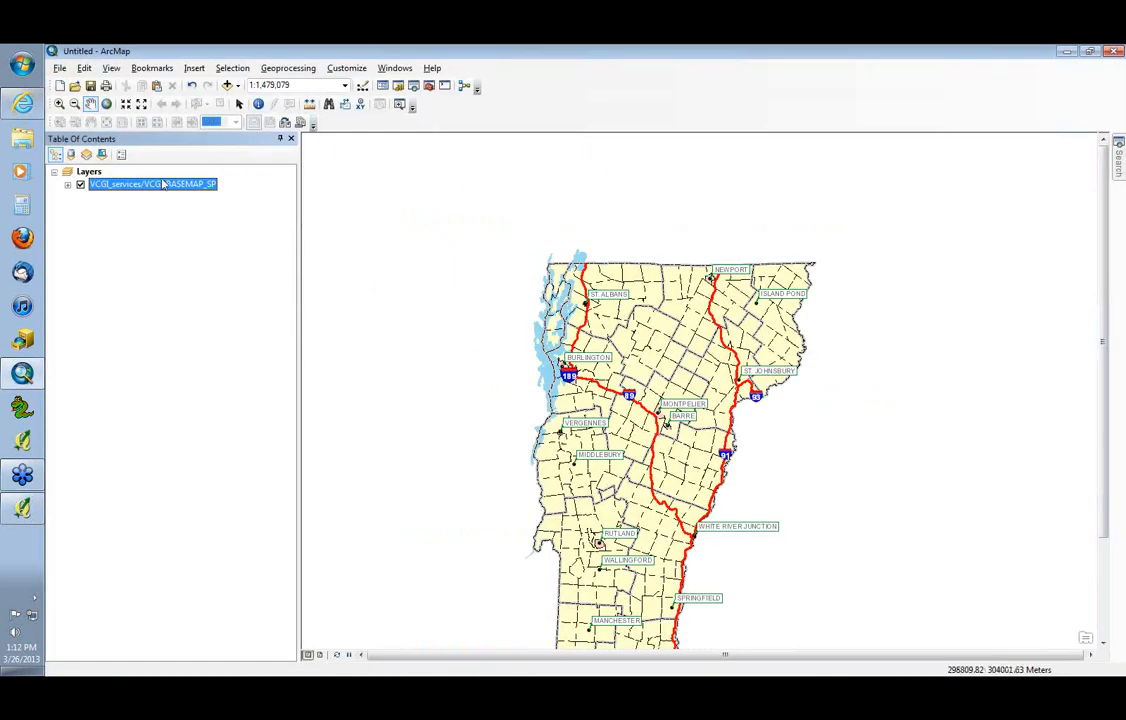
# Show the full extent of the basemap and zoom in on the area around Waterbury and Montpelier
pyautogui.click(106, 103)
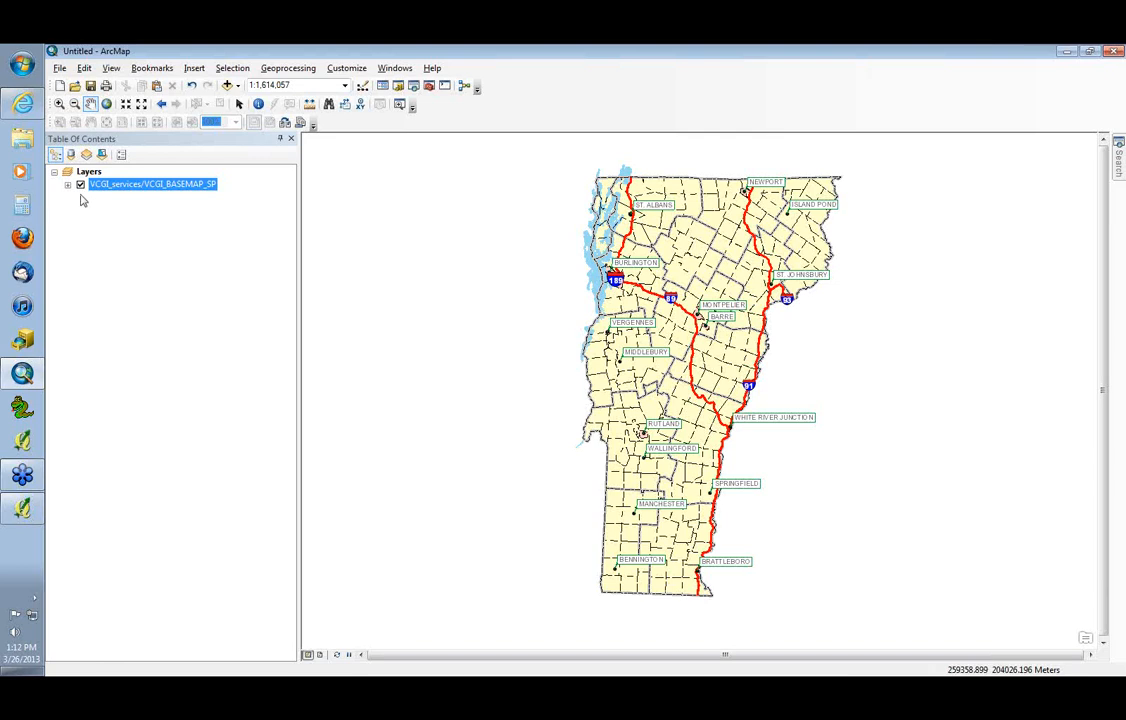
pyautogui.click(59, 103)
pyautogui.moveTo(574, 251); pyautogui.dragTo(646, 300)
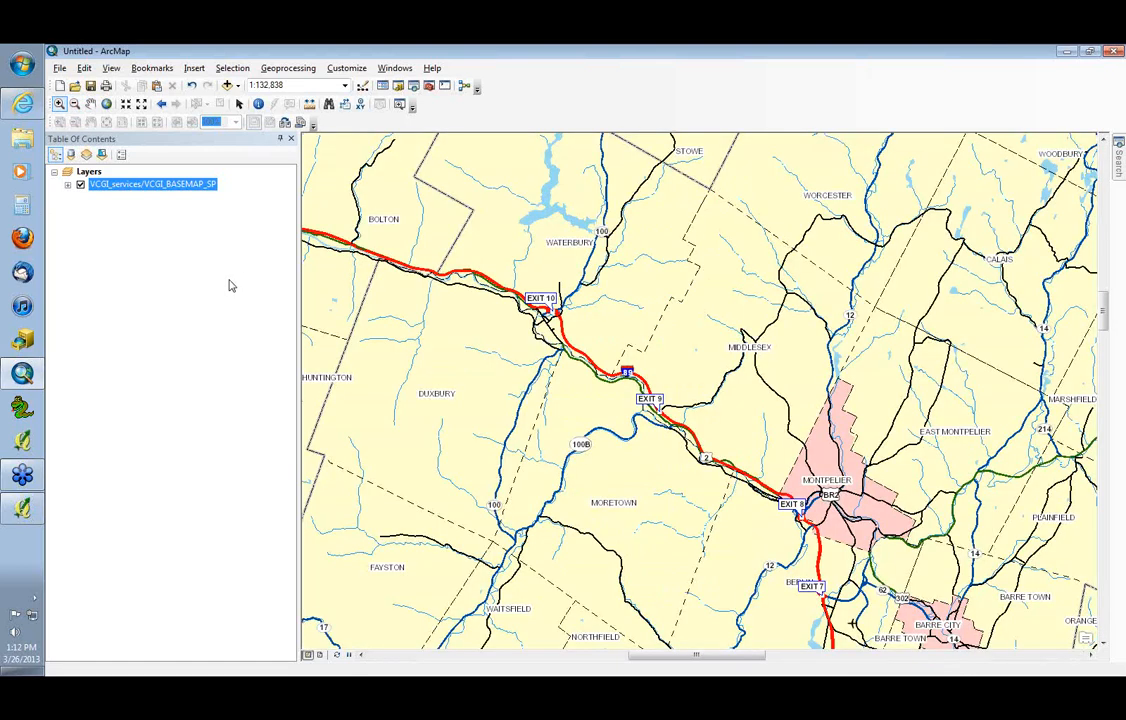
# Expand the VCGI_BASEMAP_SP service layer and turn off its Cities and VT State Boundary sublayers
pyautogui.click(67, 184)
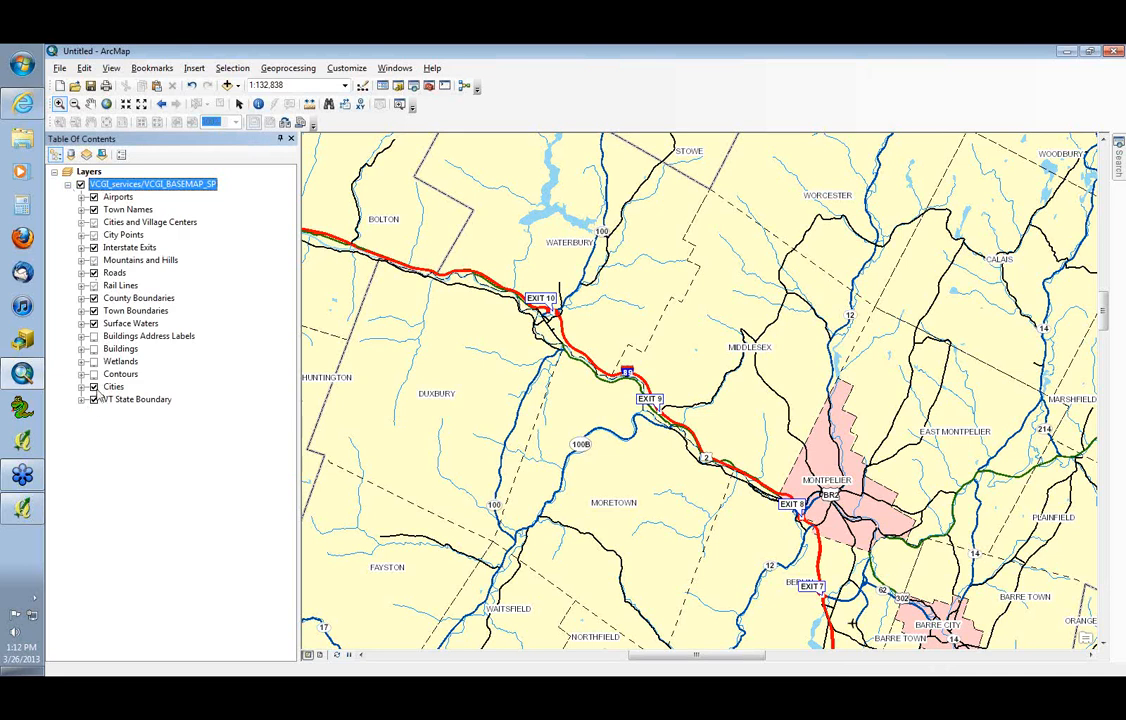
pyautogui.click(93, 386)
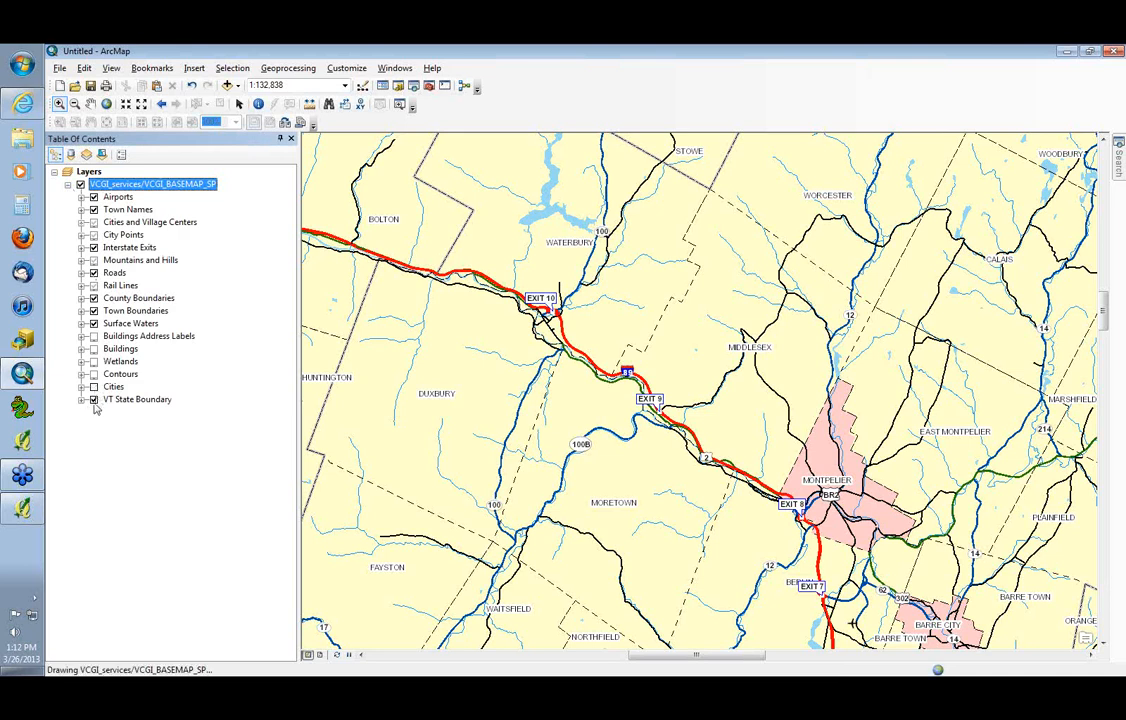
pyautogui.click(94, 401)
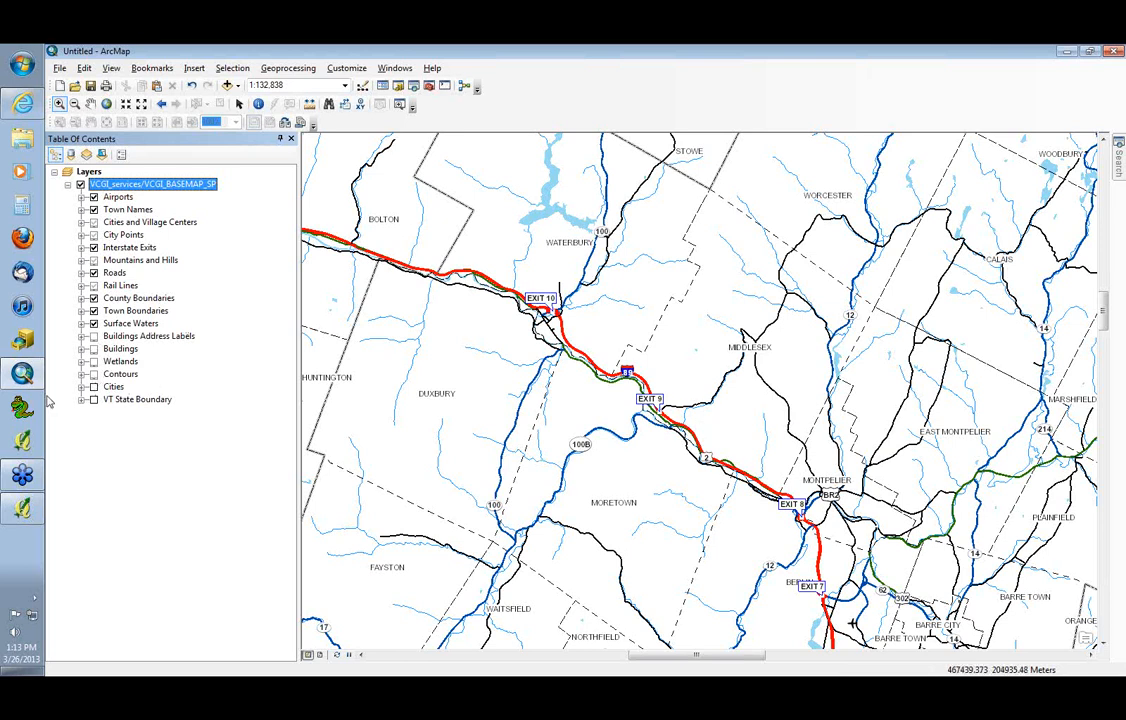
# Turn the Cities sublayer back on, and toggle the VT State Boundary sublayer on and off
pyautogui.click(94, 386)
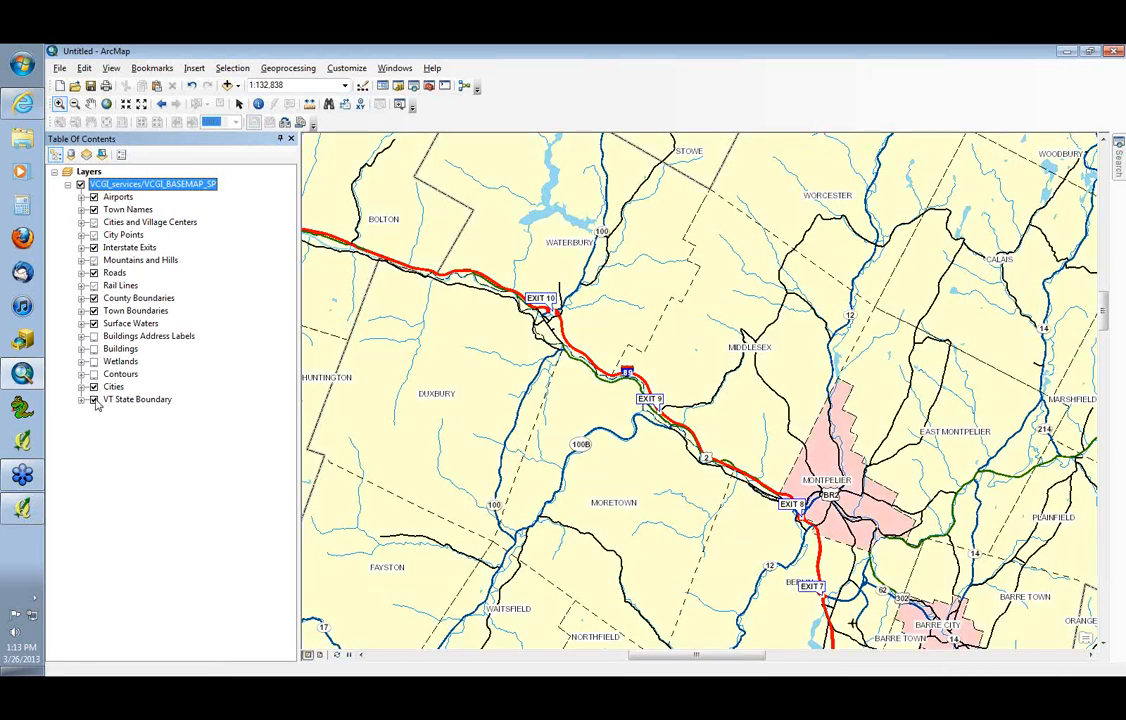
pyautogui.click(94, 400)
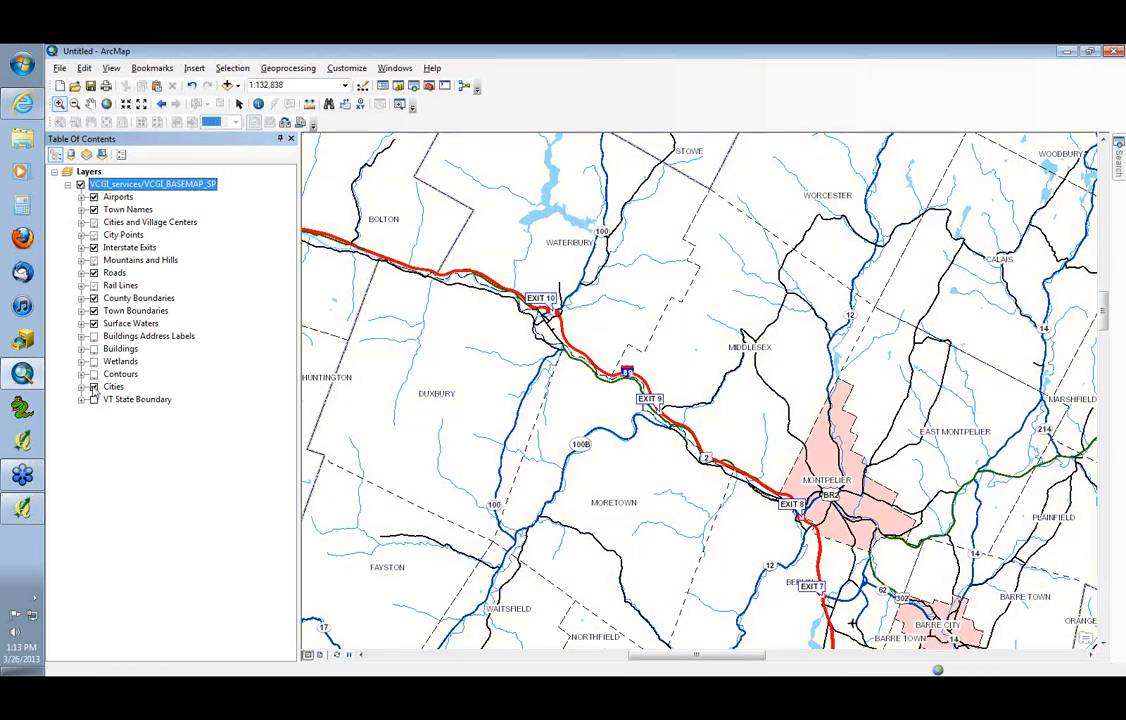
# Turn off the Cities sublayer, and toggle the Buildings sublayer on and off at close range around Exit 9
pyautogui.click(94, 386)
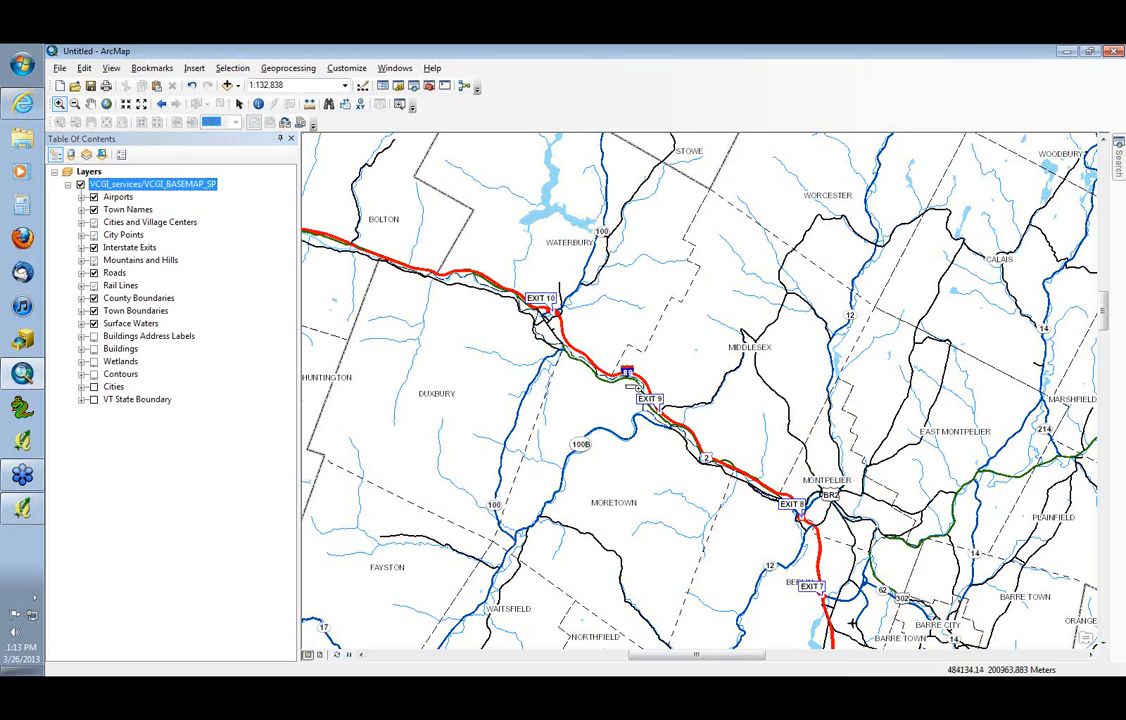
pyautogui.moveTo(550, 338); pyautogui.dragTo(621, 396)
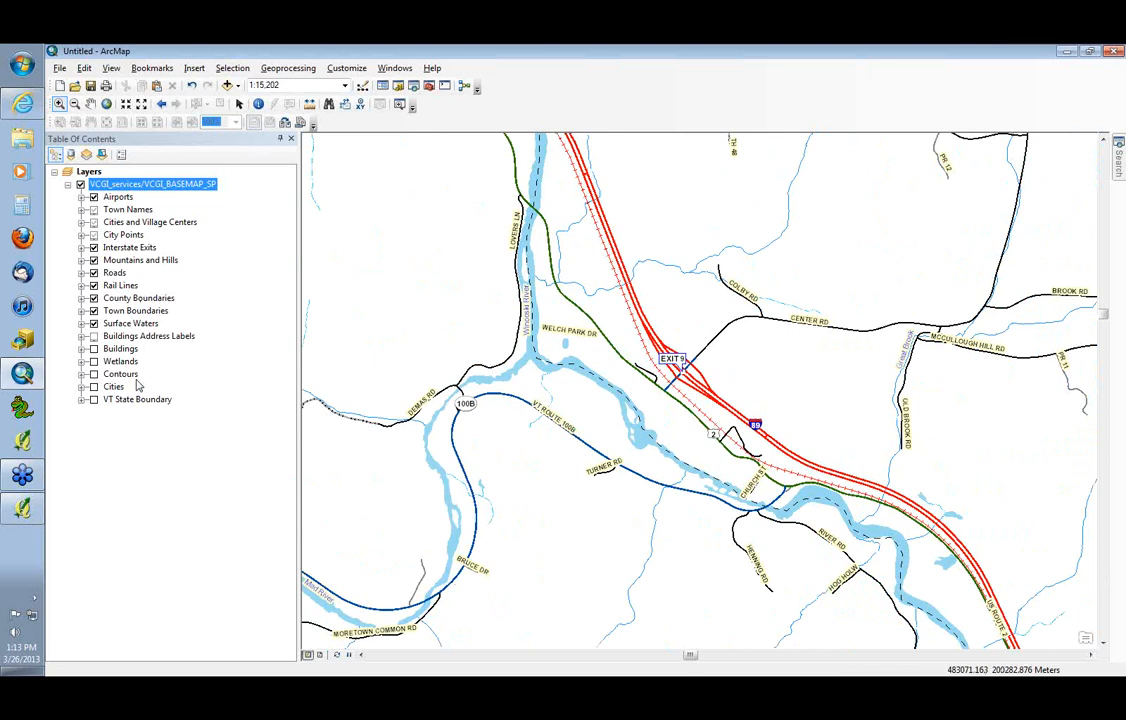
pyautogui.click(94, 349)
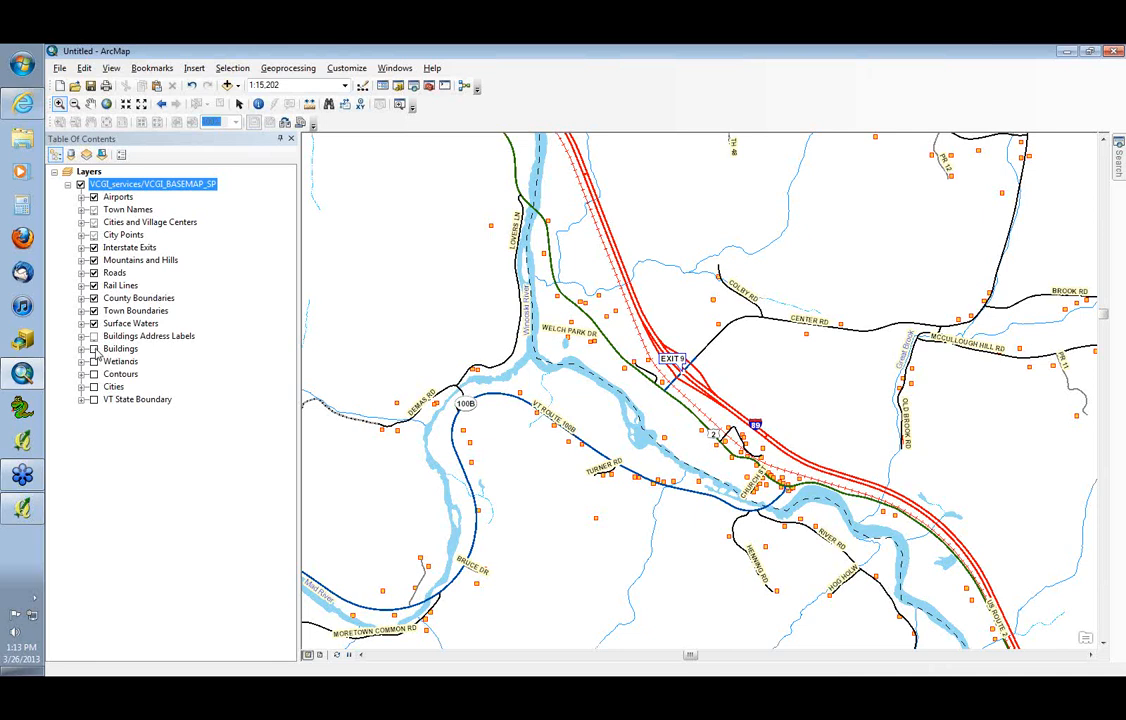
pyautogui.click(76, 104)
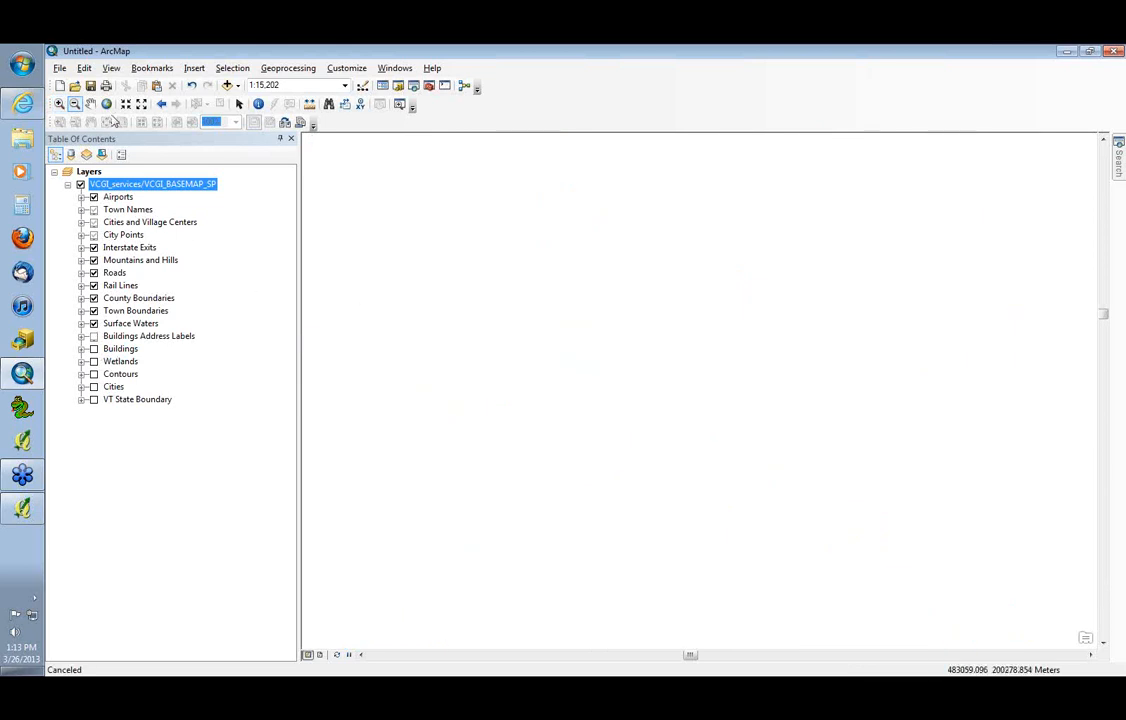
pyautogui.click(106, 106)
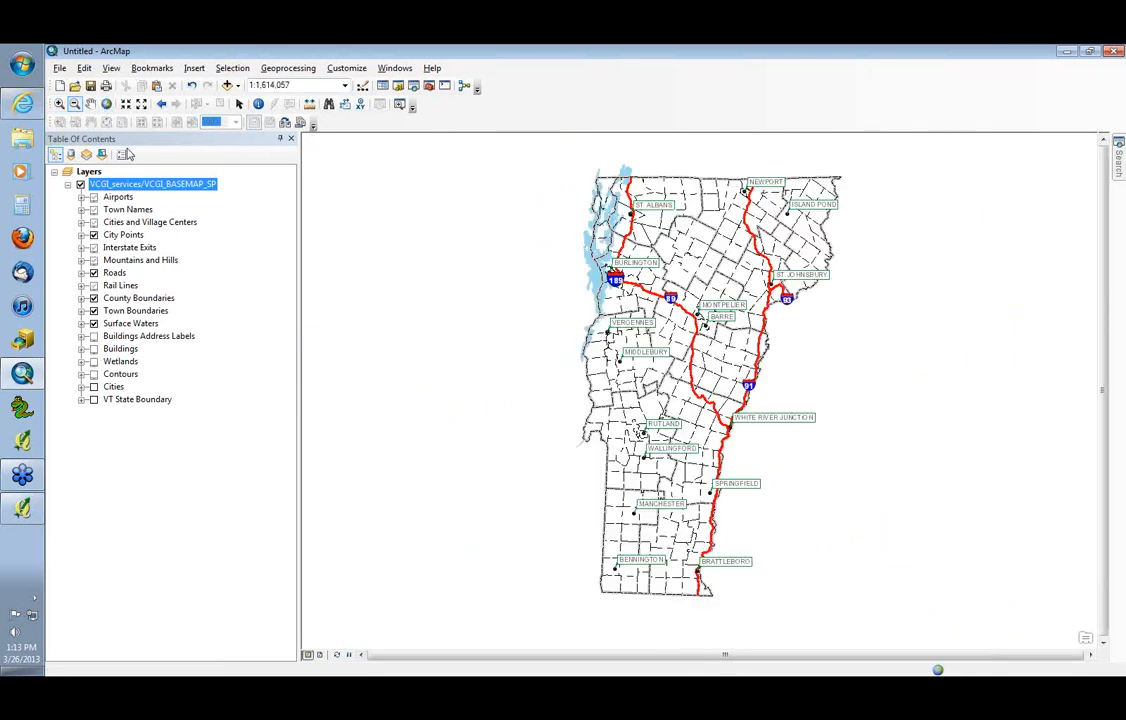
# Switch to Internet Explorer and review the contour, USGS topo map and hillshade entries in VCGI's list of available web map services
pyautogui.hotkey('alt', 'Tab')
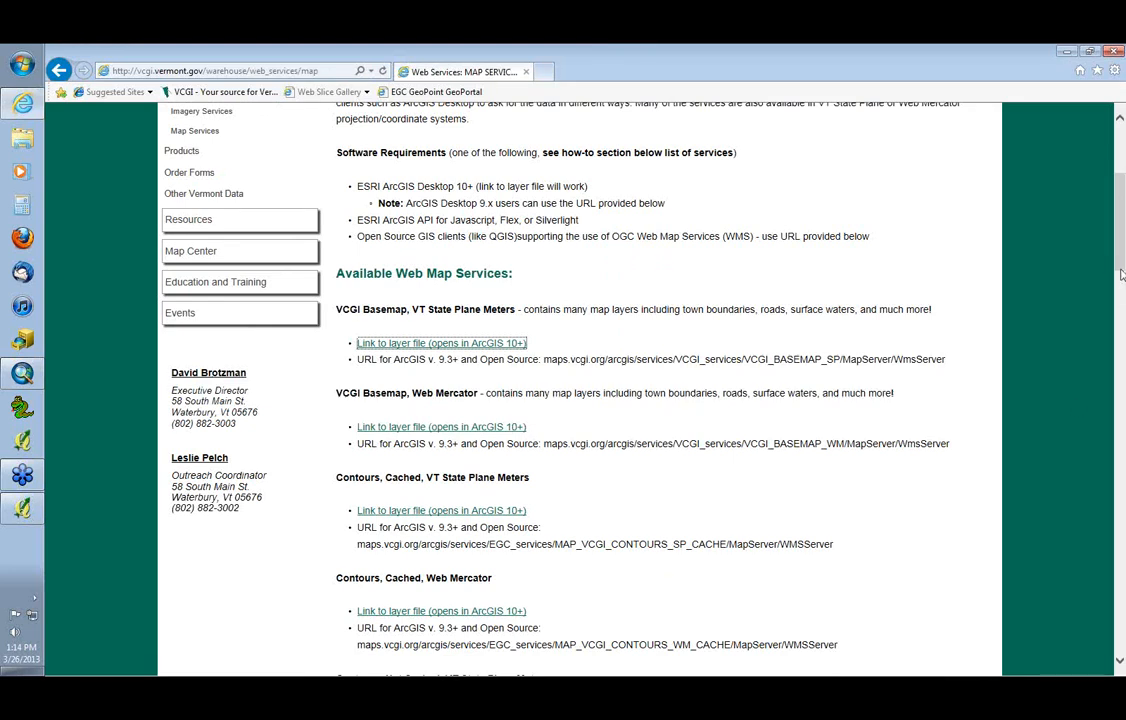
pyautogui.moveTo(1121, 267); pyautogui.dragTo(1108, 322)
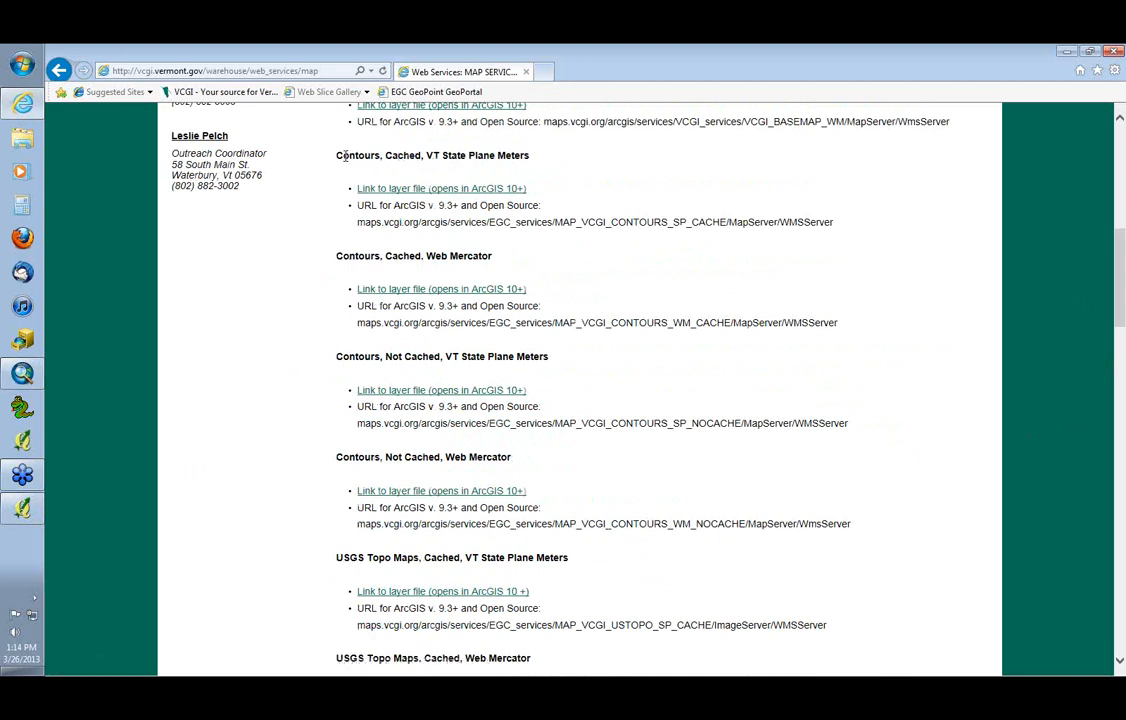
pyautogui.moveTo(335, 155); pyautogui.dragTo(383, 160)
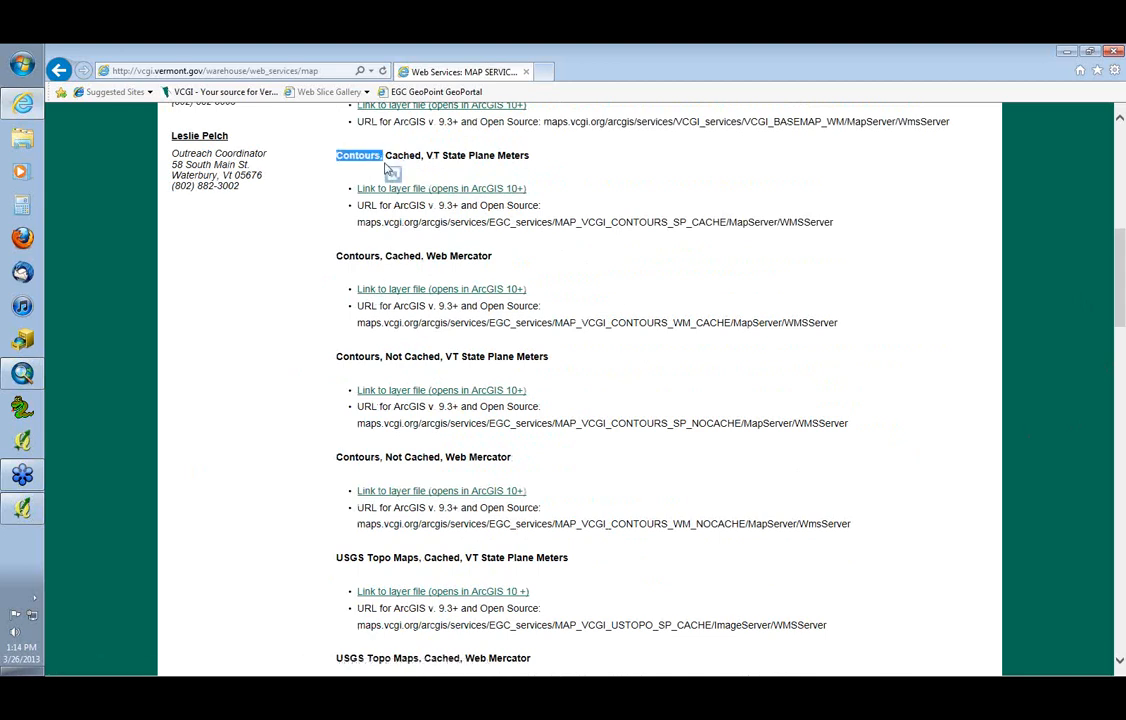
pyautogui.moveTo(1118, 294); pyautogui.dragTo(1118, 352)
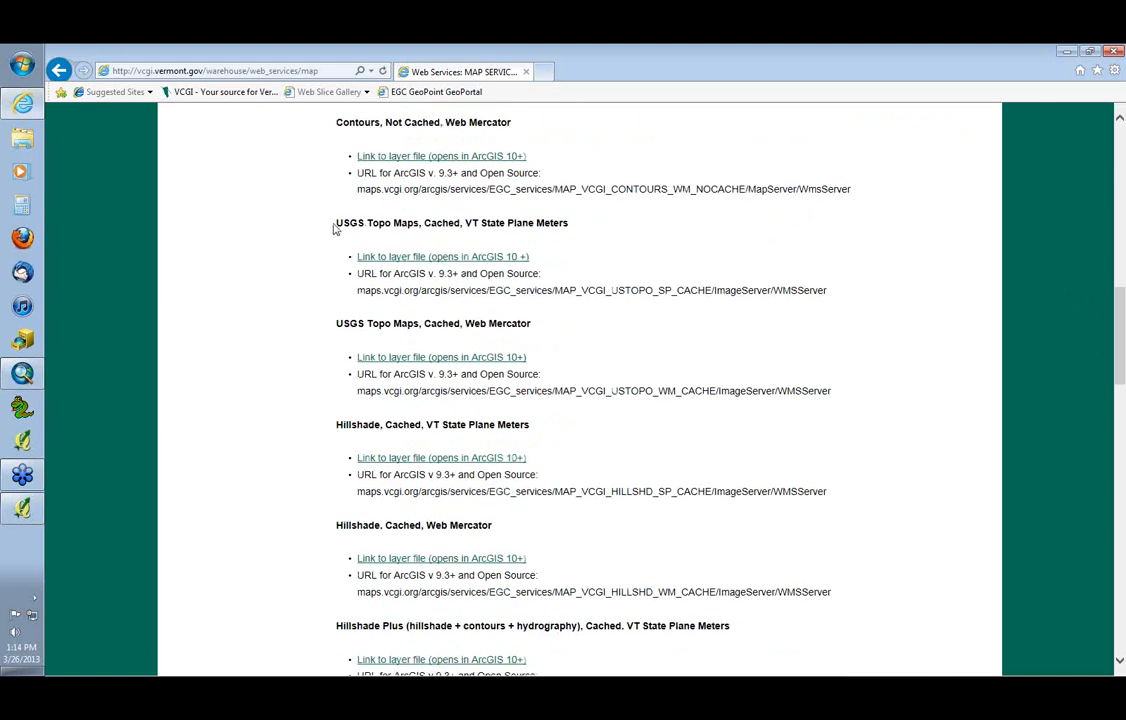
pyautogui.moveTo(335, 224); pyautogui.dragTo(410, 234)
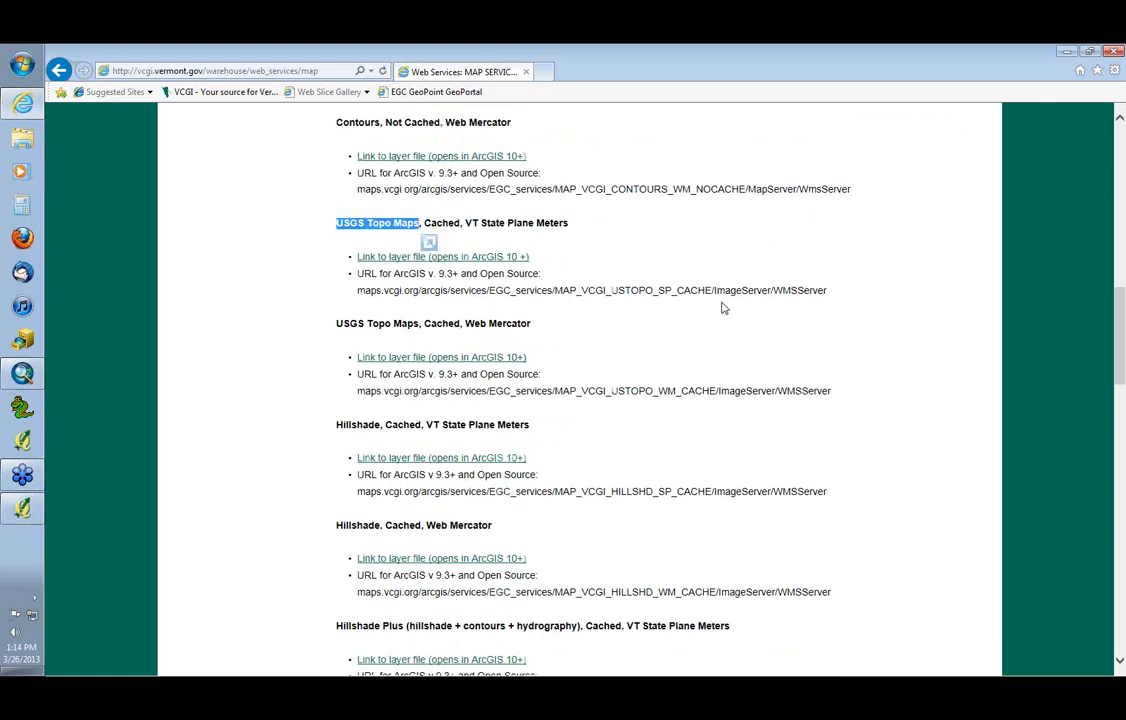
pyautogui.click(509, 226)
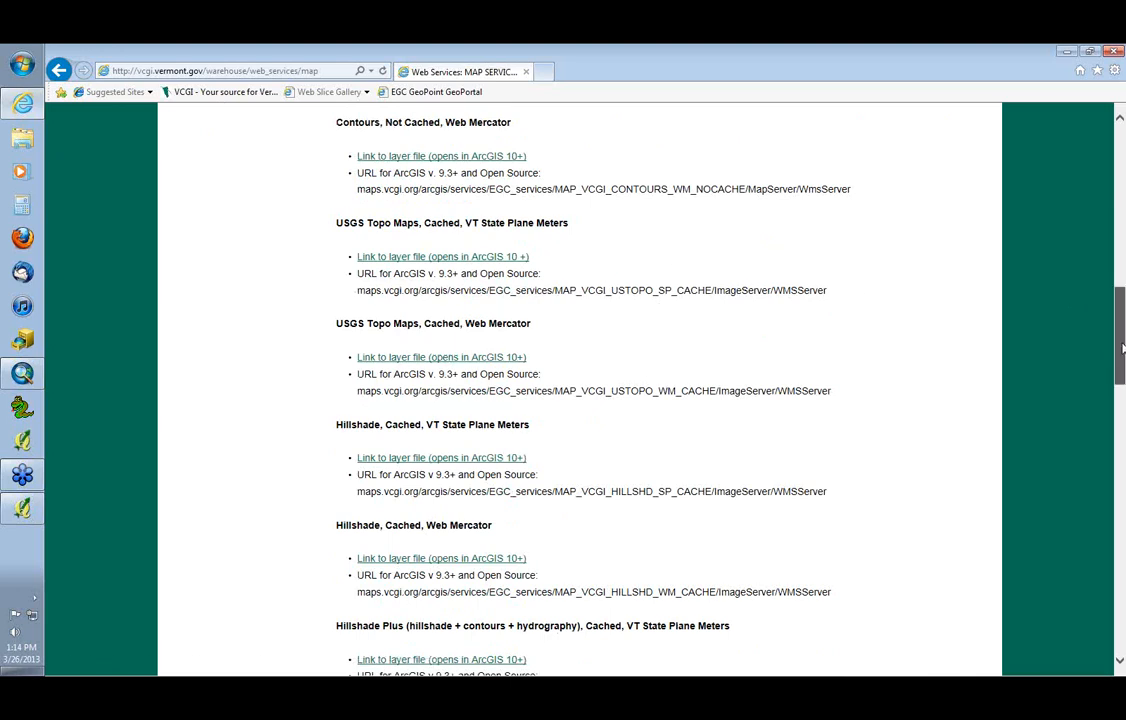
pyautogui.scroll(-3, 1122, 347)
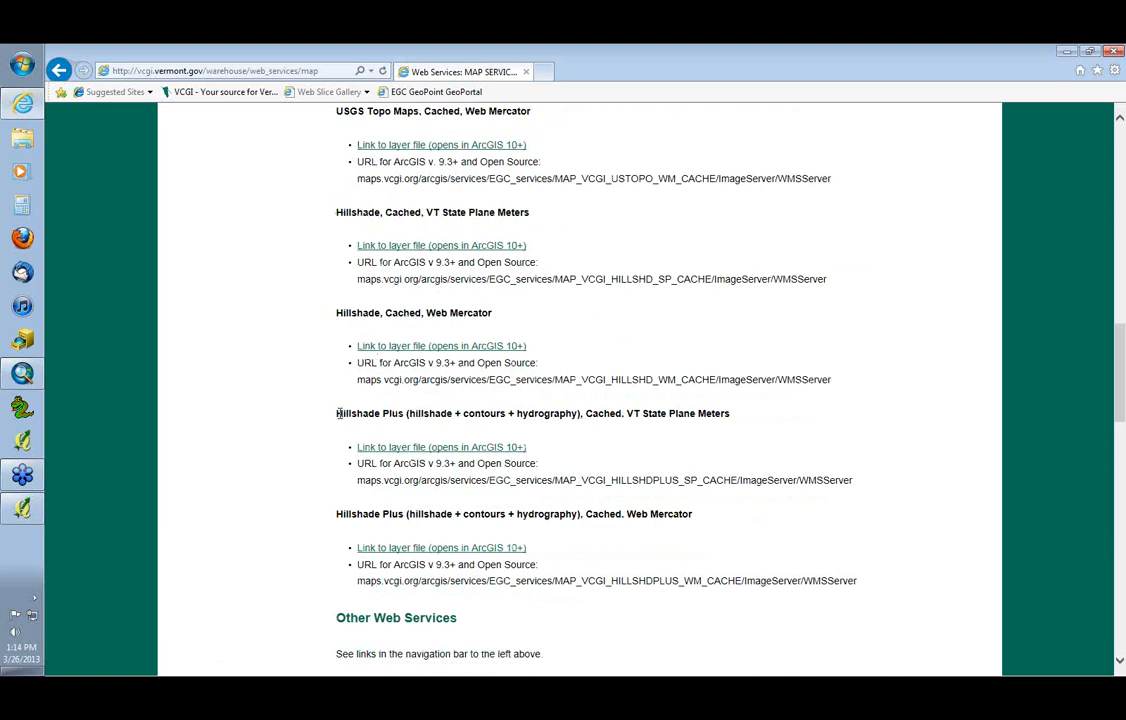
pyautogui.moveTo(338, 413); pyautogui.dragTo(382, 413)
pyautogui.click(409, 413)
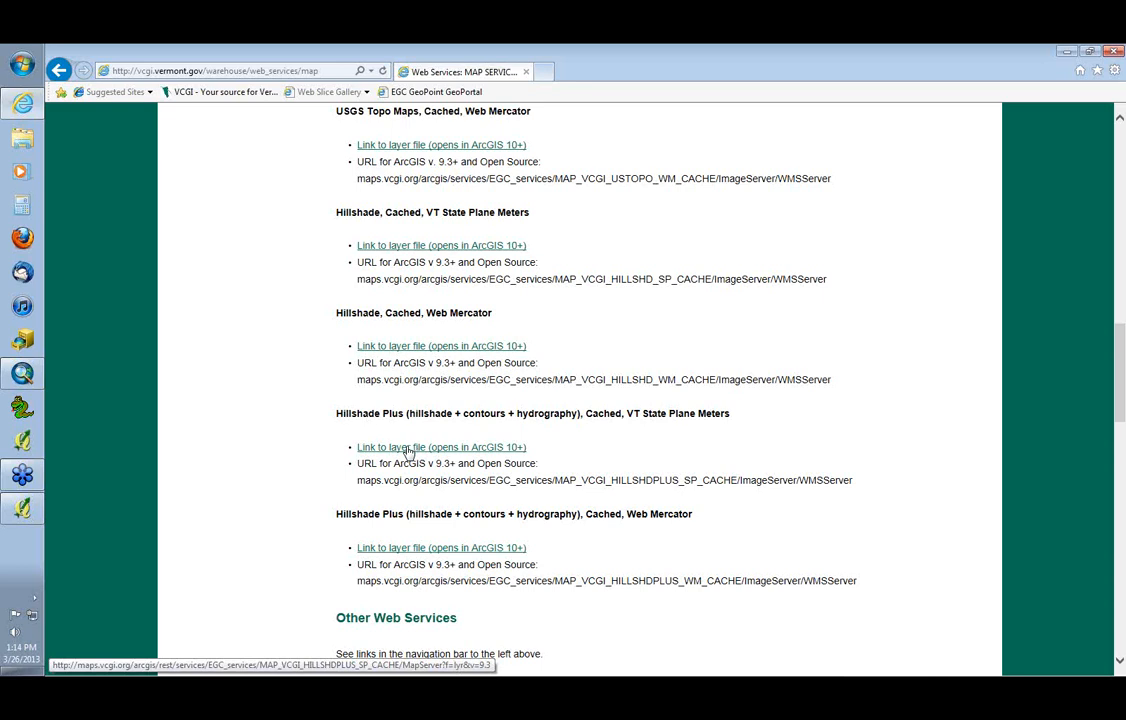
# Open the Hillshade Plus, Cached, VT State Plane Meters layer file in ArcMap and place it below the collapsed VCGI_BASEMAP_SP layer
pyautogui.click(408, 452)
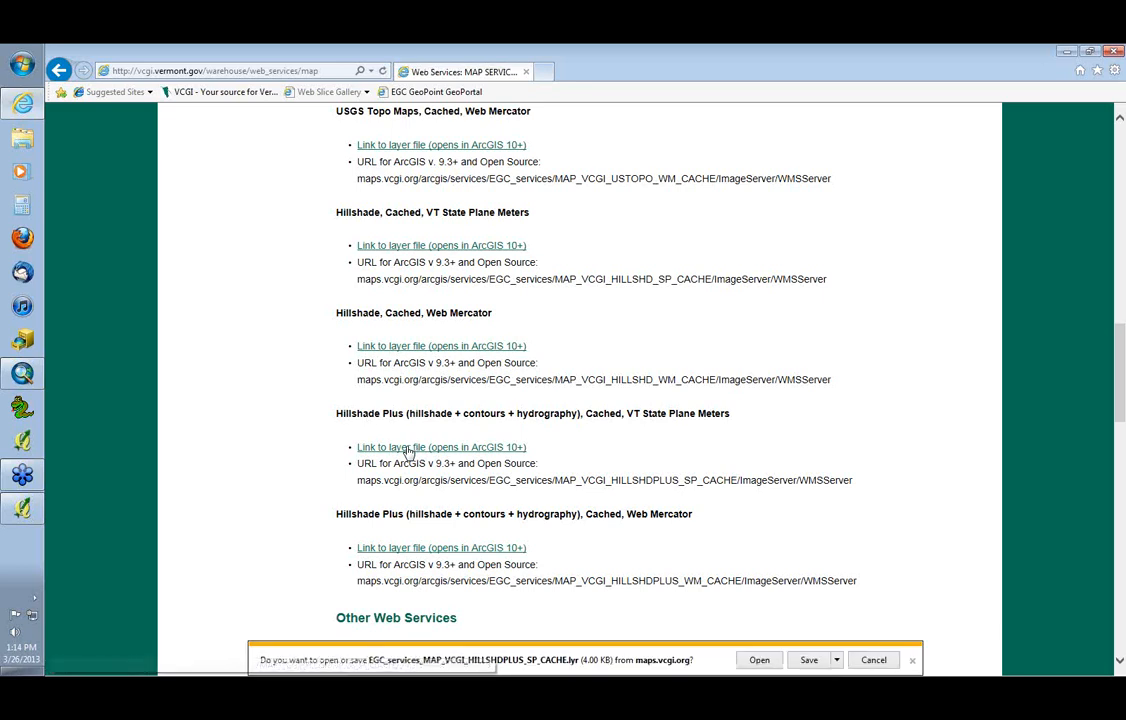
pyautogui.click(766, 666)
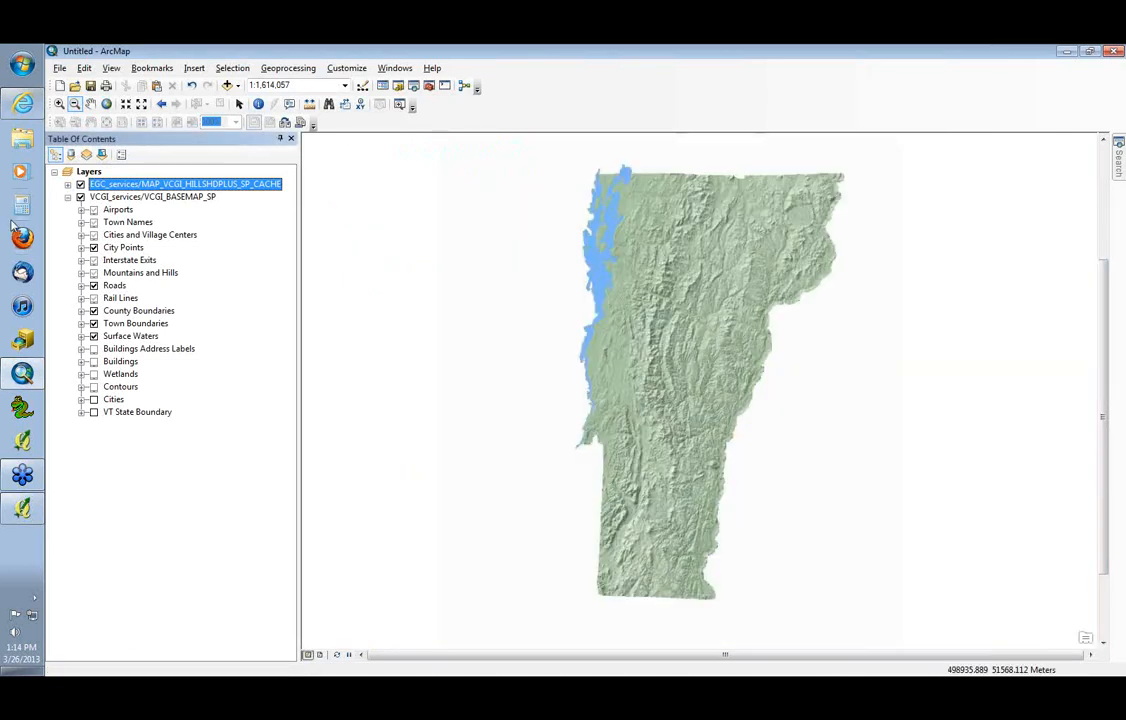
pyautogui.click(67, 197)
pyautogui.moveTo(126, 184); pyautogui.dragTo(138, 215)
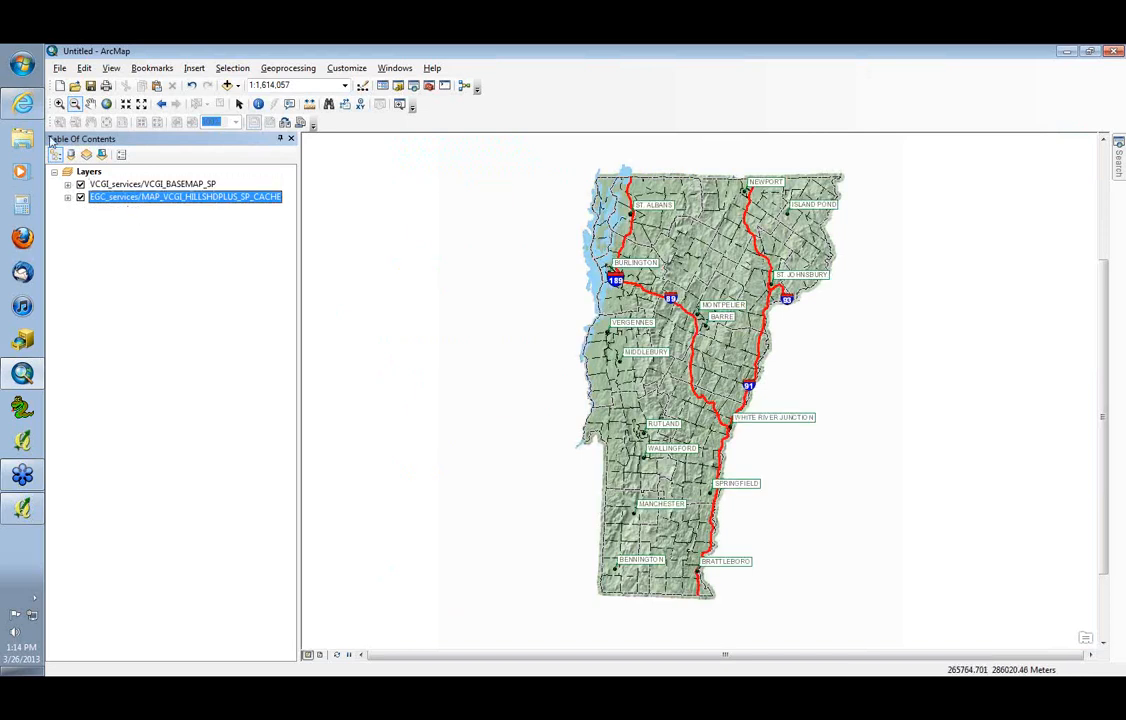
# Zoom in by stages on the Winooski River valley around Bolton to a scale of 1:15,000 to examine the contour and hillshade detail
pyautogui.click(58, 103)
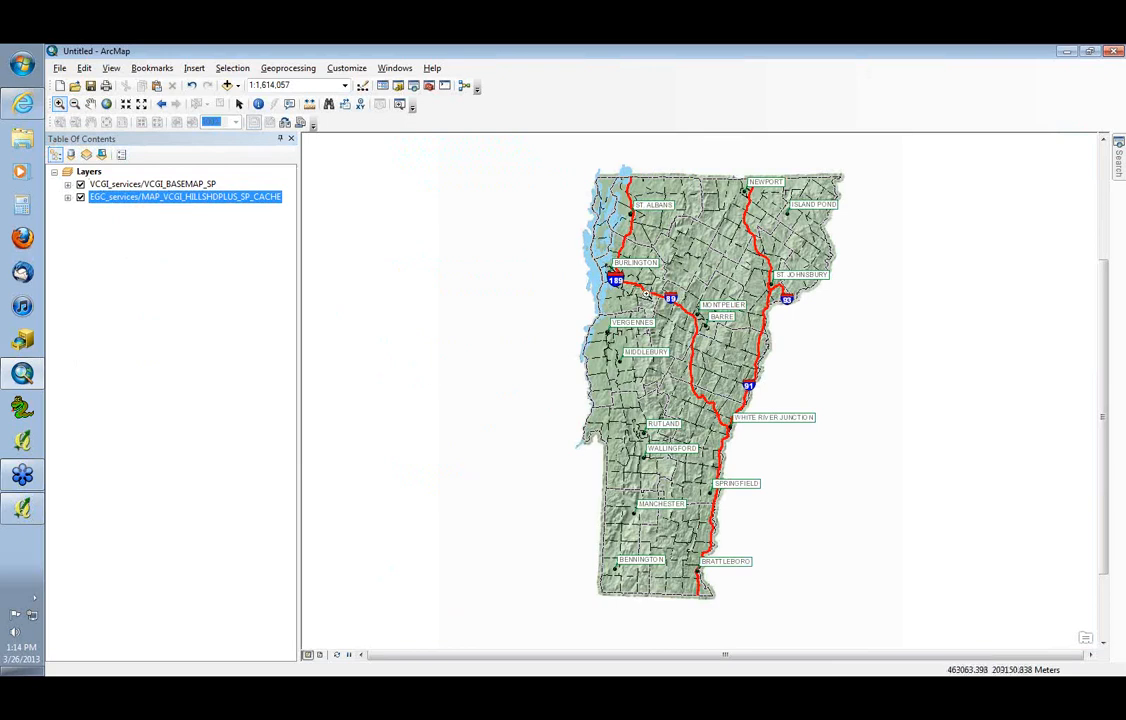
pyautogui.moveTo(608, 280); pyautogui.dragTo(692, 322)
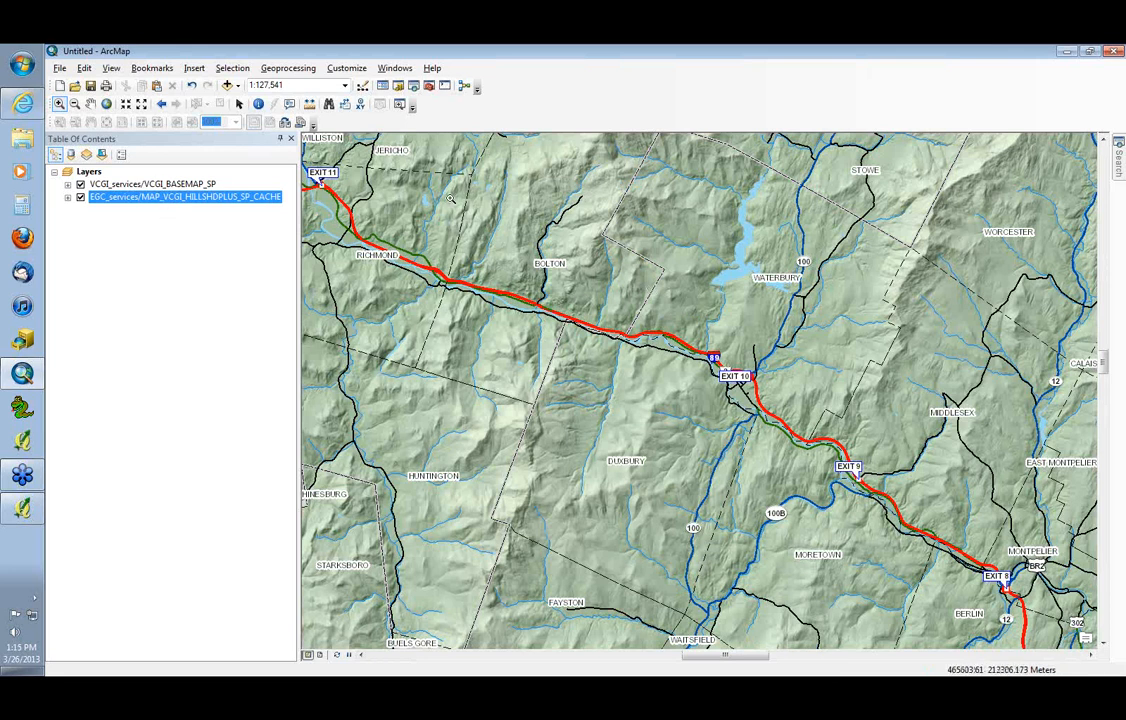
pyautogui.moveTo(446, 180)
pyautogui.mouseDown()
pyautogui.moveTo(562, 348)
pyautogui.moveTo(590, 346)
pyautogui.mouseUp()
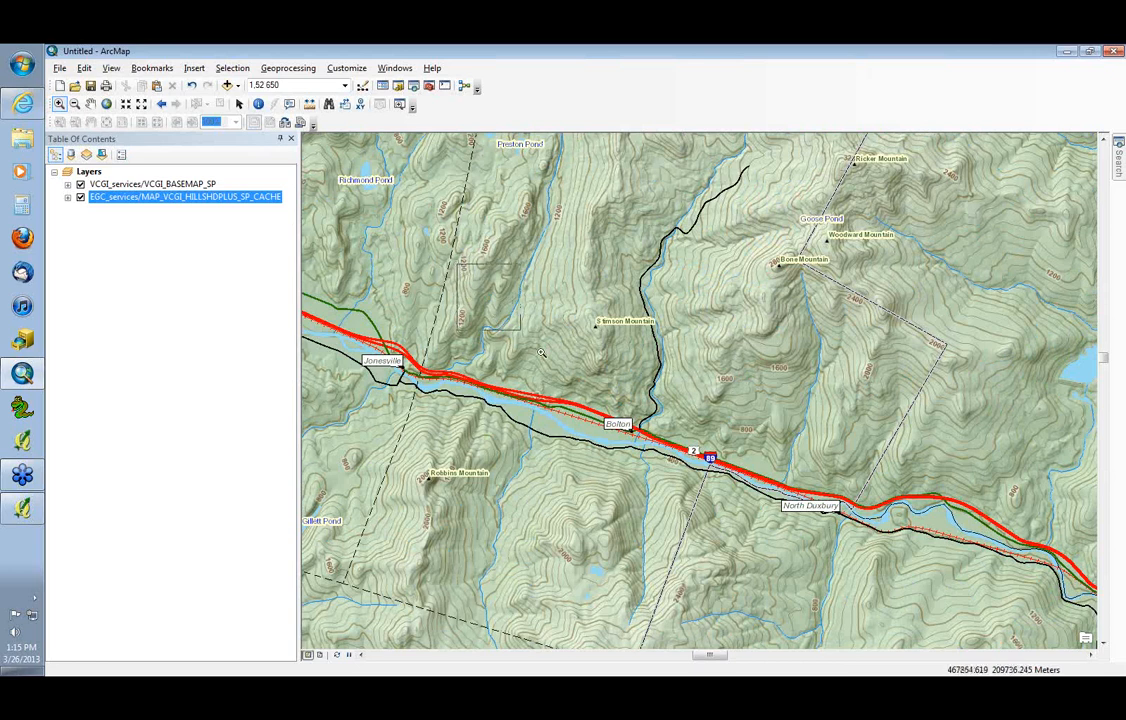
pyautogui.moveTo(457, 265); pyautogui.dragTo(675, 450)
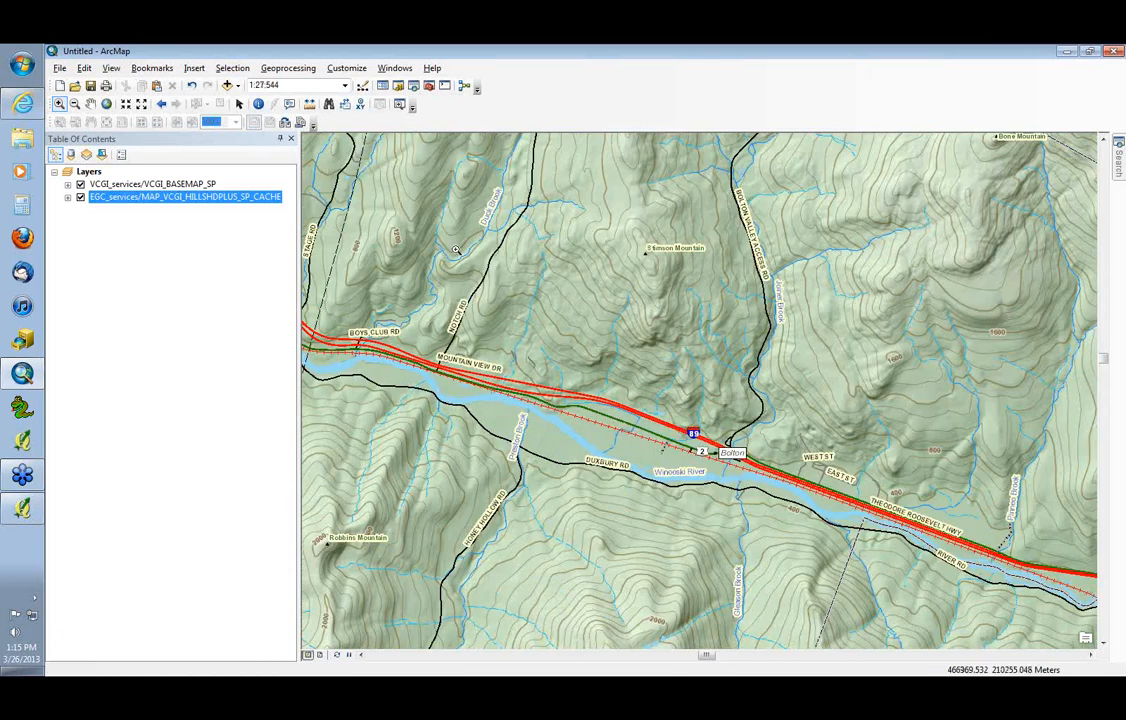
pyautogui.moveTo(415, 181); pyautogui.dragTo(583, 446)
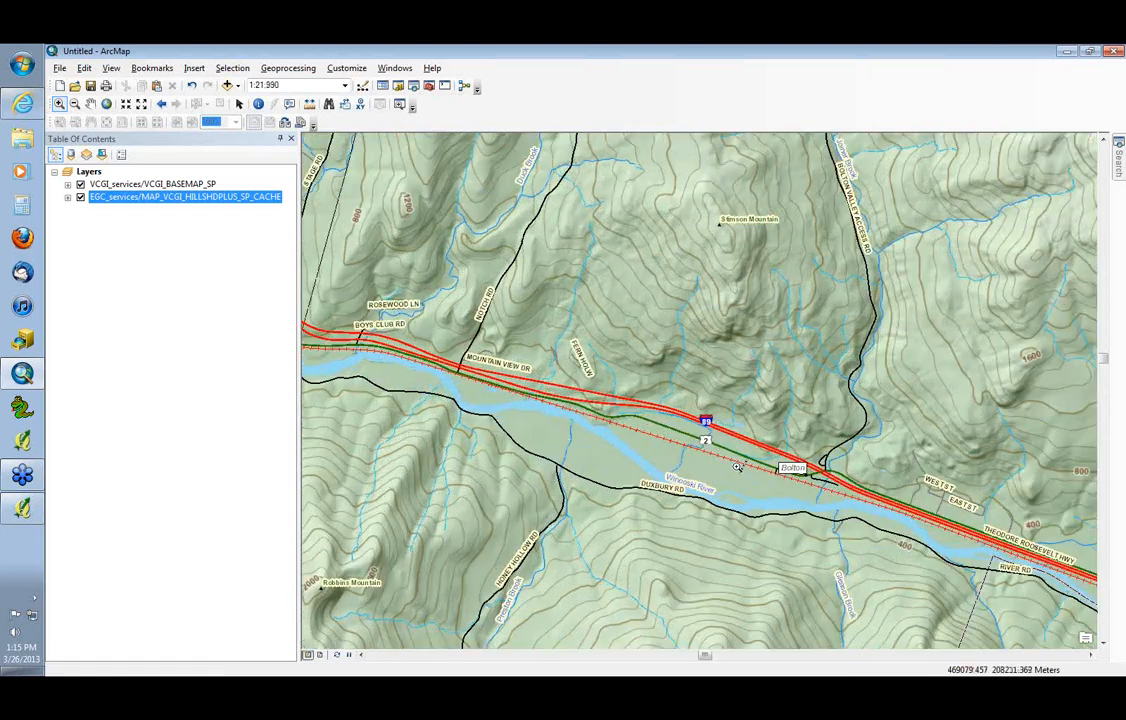
pyautogui.click(737, 467)
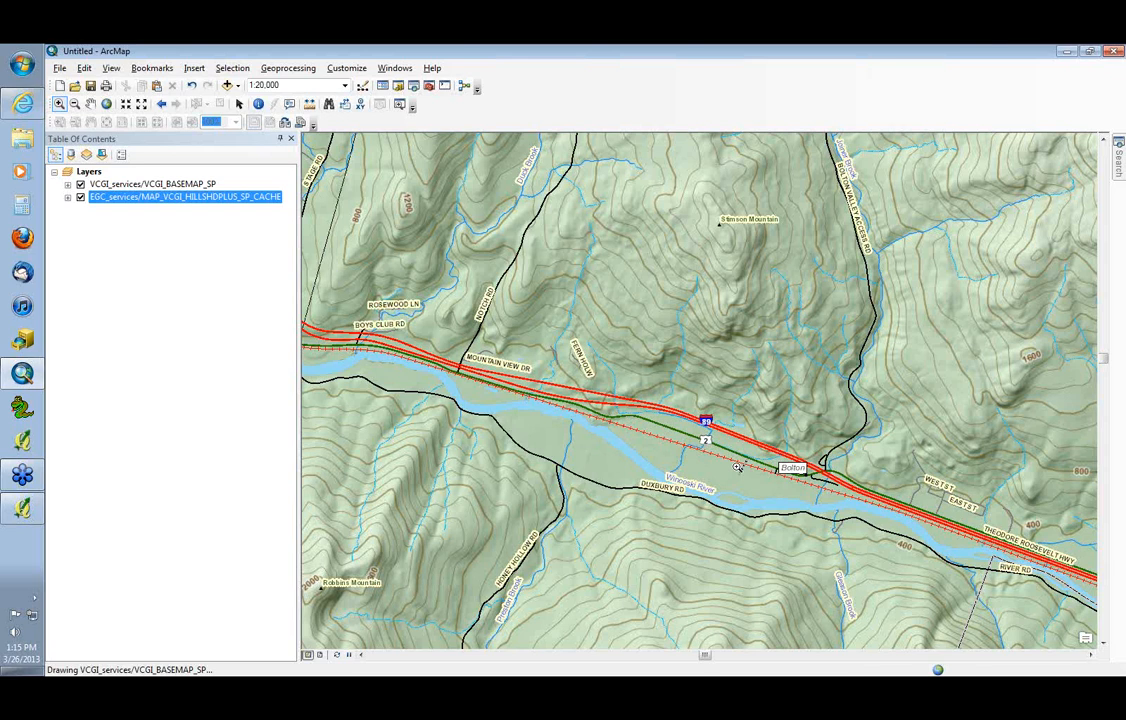
pyautogui.scroll(1, 737, 467)
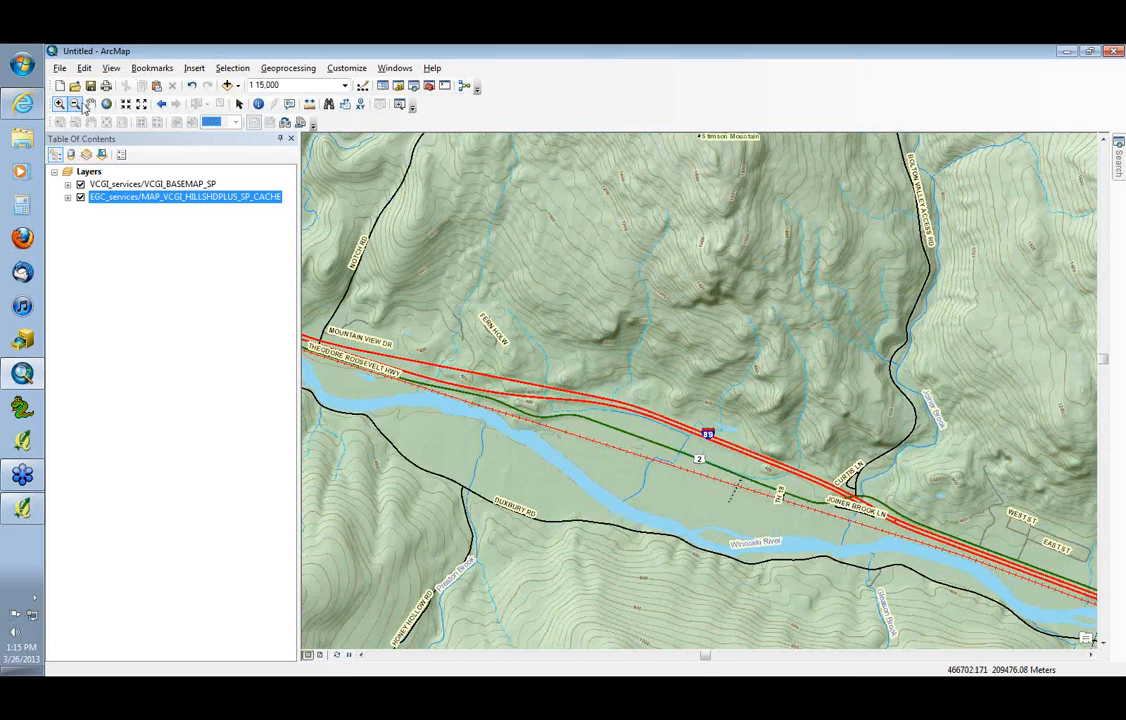
# Pan across Stimson Mountain and eastward along the Winooski River to examine the hillshade beneath the basemap
pyautogui.click(90, 103)
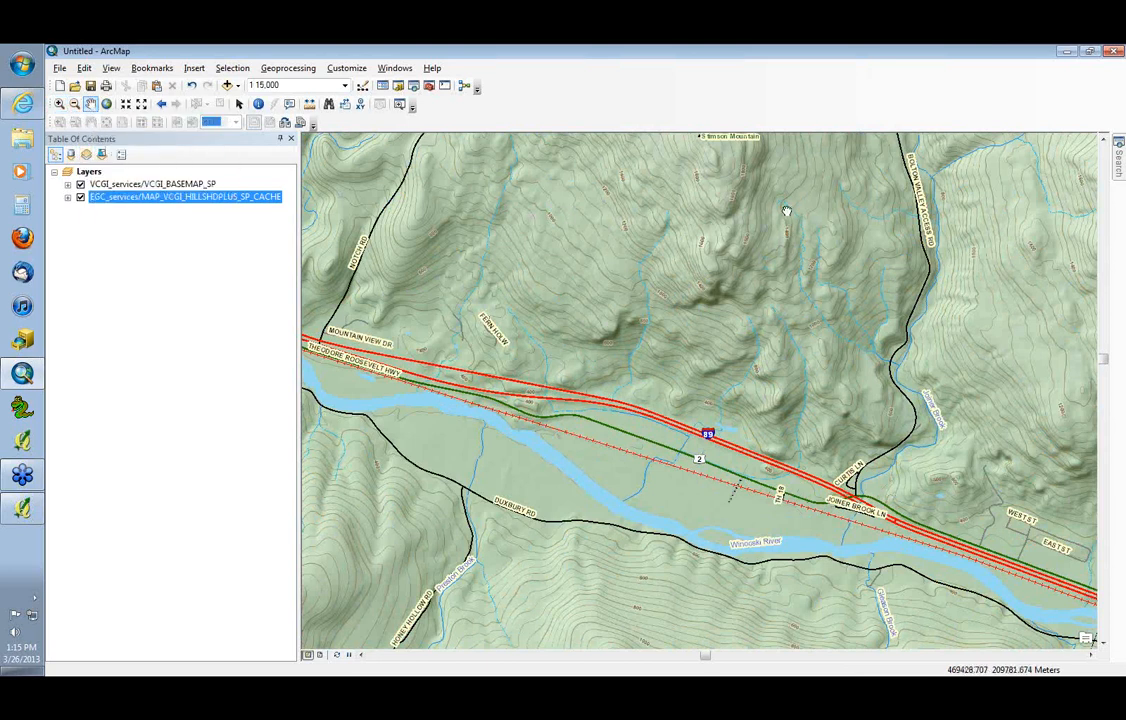
pyautogui.moveTo(786, 211); pyautogui.dragTo(760, 373)
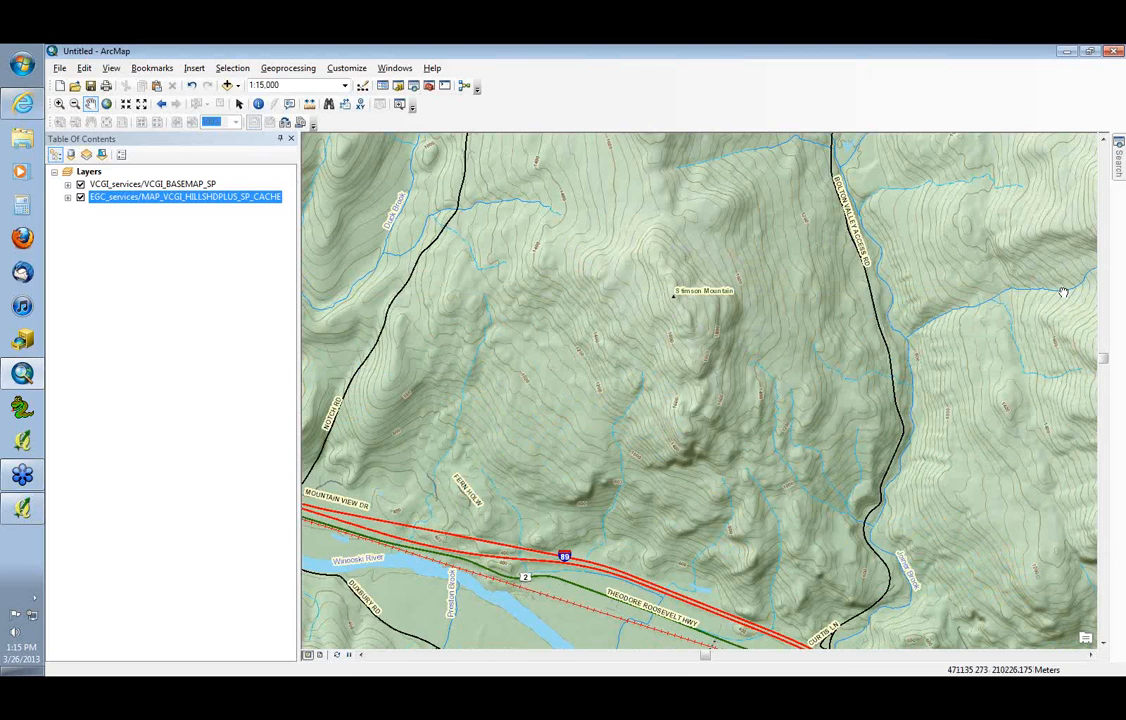
pyautogui.moveTo(1063, 292); pyautogui.dragTo(763, 291)
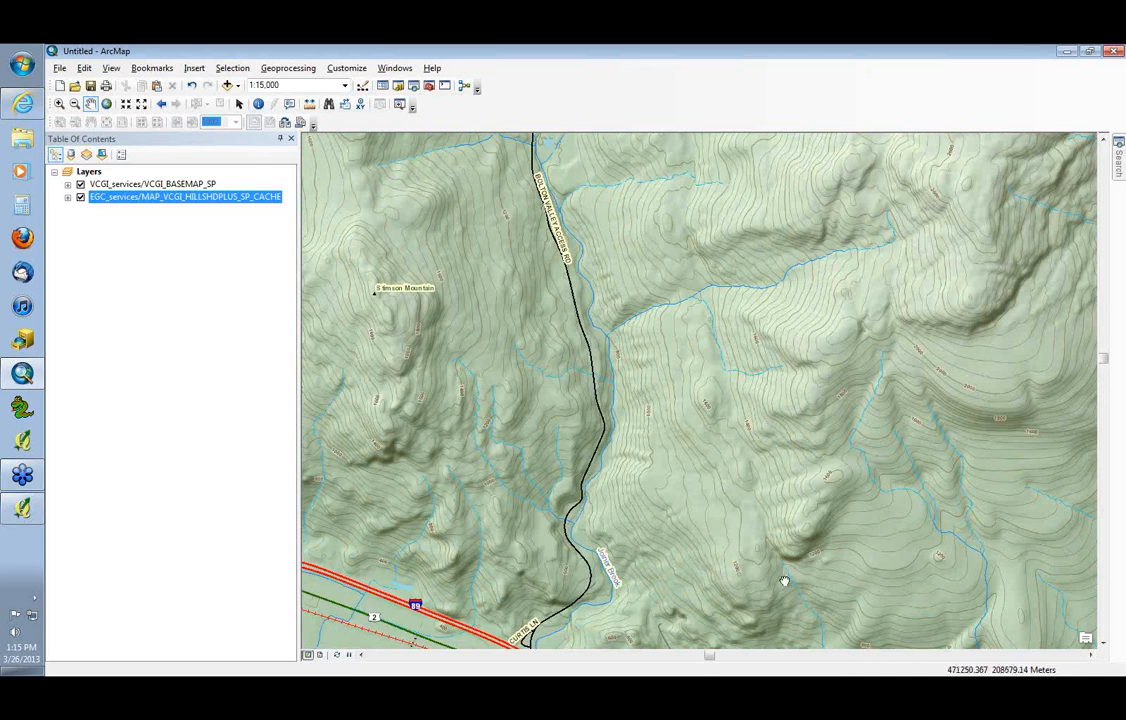
pyautogui.moveTo(784, 581); pyautogui.dragTo(712, 249)
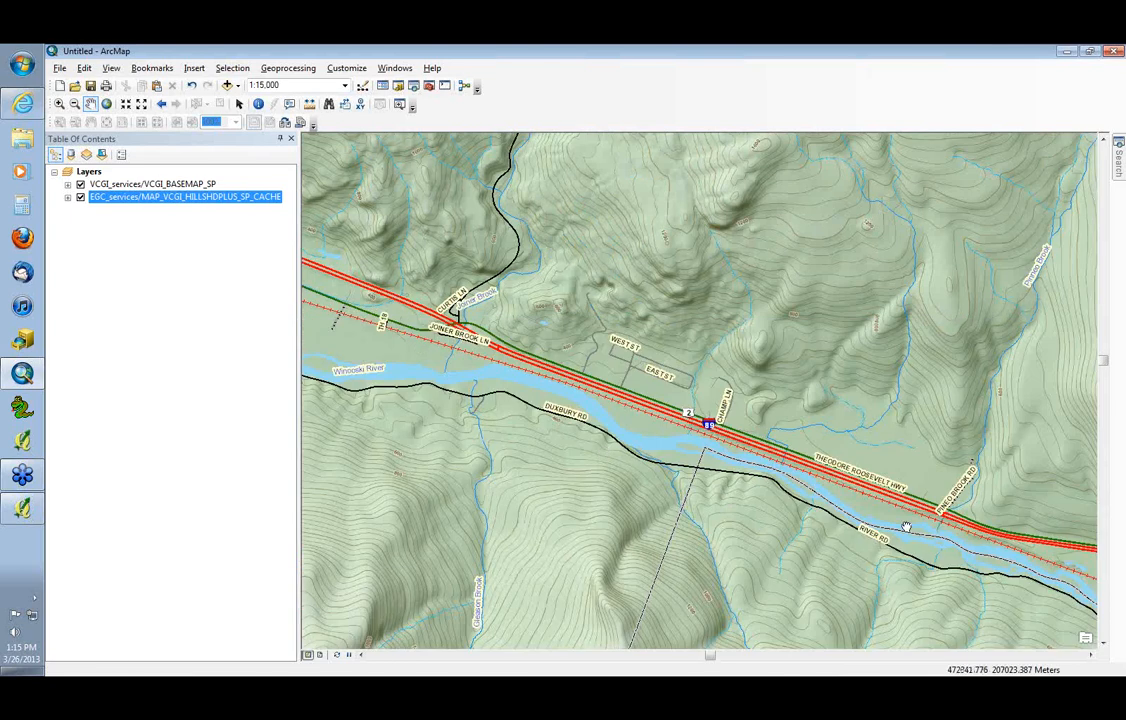
pyautogui.moveTo(905, 527)
pyautogui.mouseDown()
pyautogui.moveTo(597, 355)
pyautogui.moveTo(594, 342)
pyautogui.mouseUp()
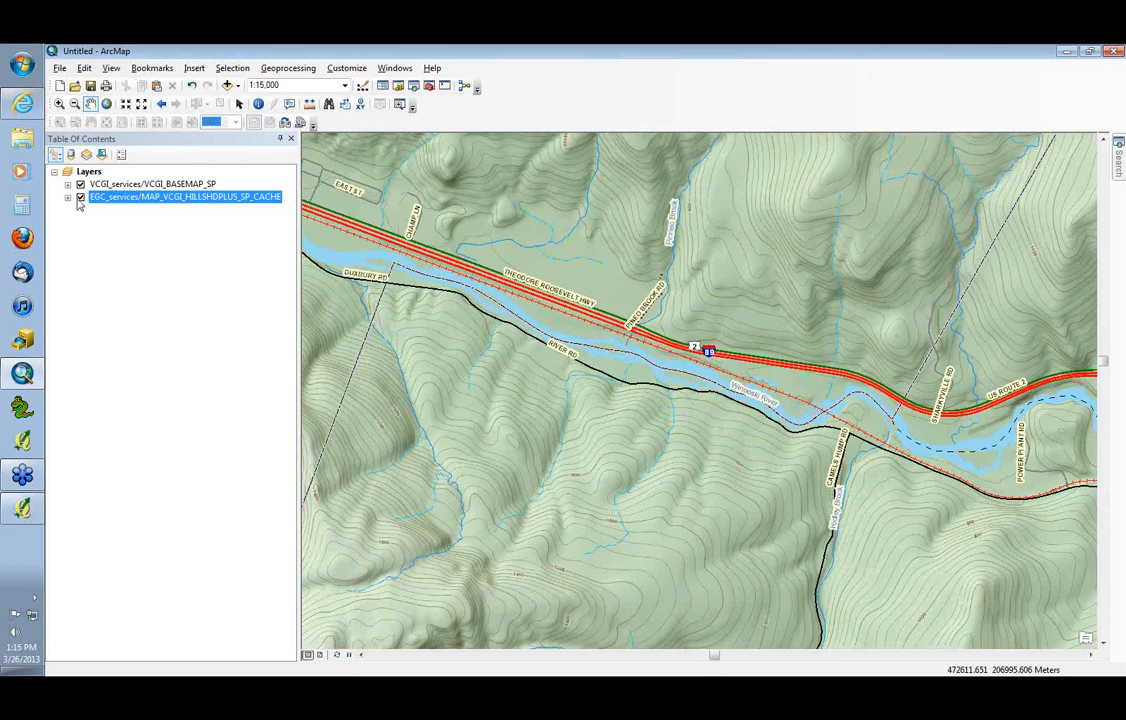
# Turn off the MAP_VCGI_HILLSHDPLUS_SP_CACHE layer and fit the whole state of Vermont in the map view
pyautogui.click(81, 198)
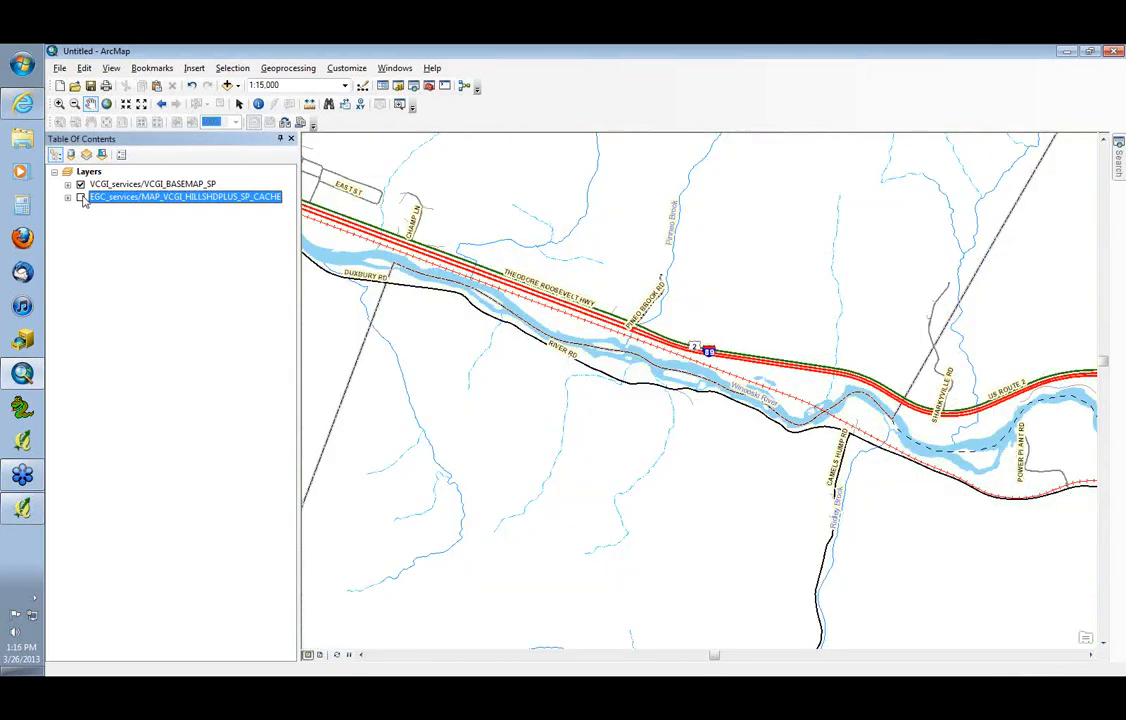
pyautogui.click(106, 104)
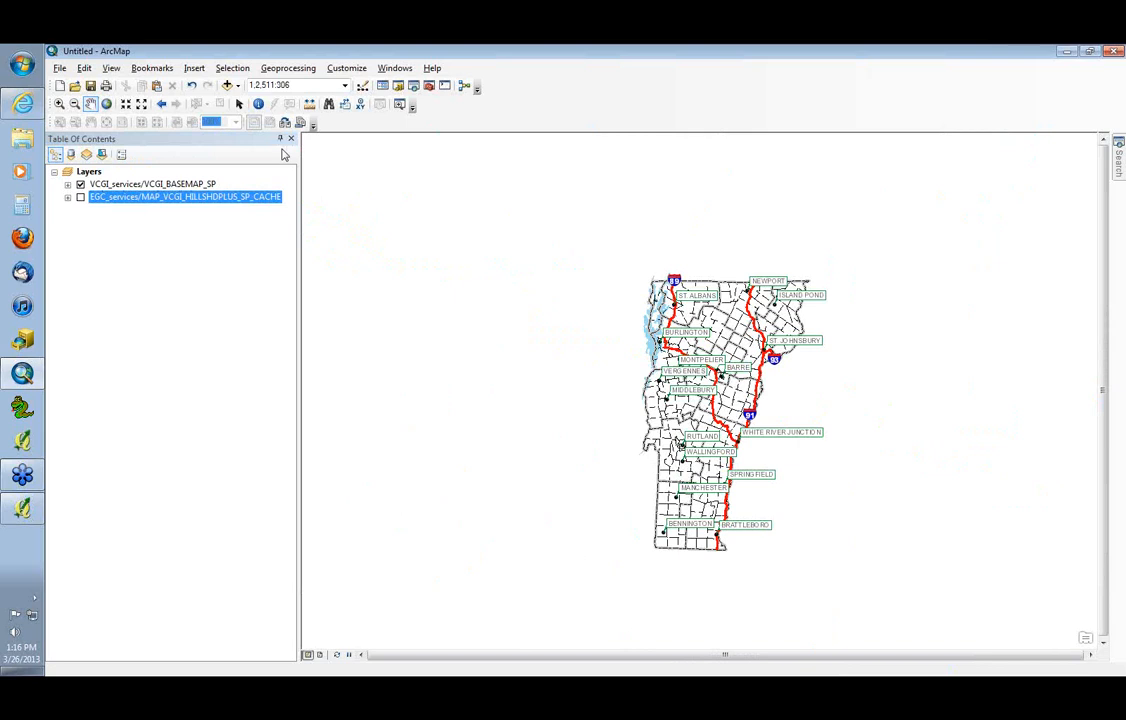
pyautogui.click(59, 104)
pyautogui.moveTo(609, 252); pyautogui.dragTo(872, 569)
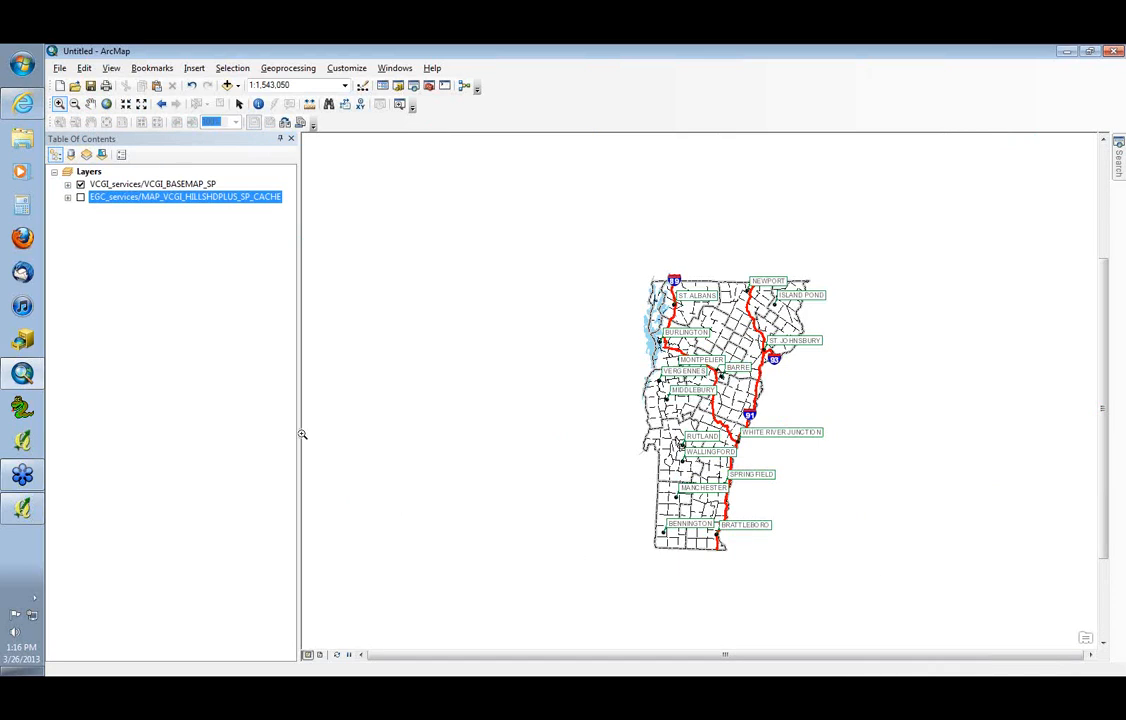
# Start adding data to the ArcMap map and browse to the GIS Servers location
pyautogui.click(22, 101)
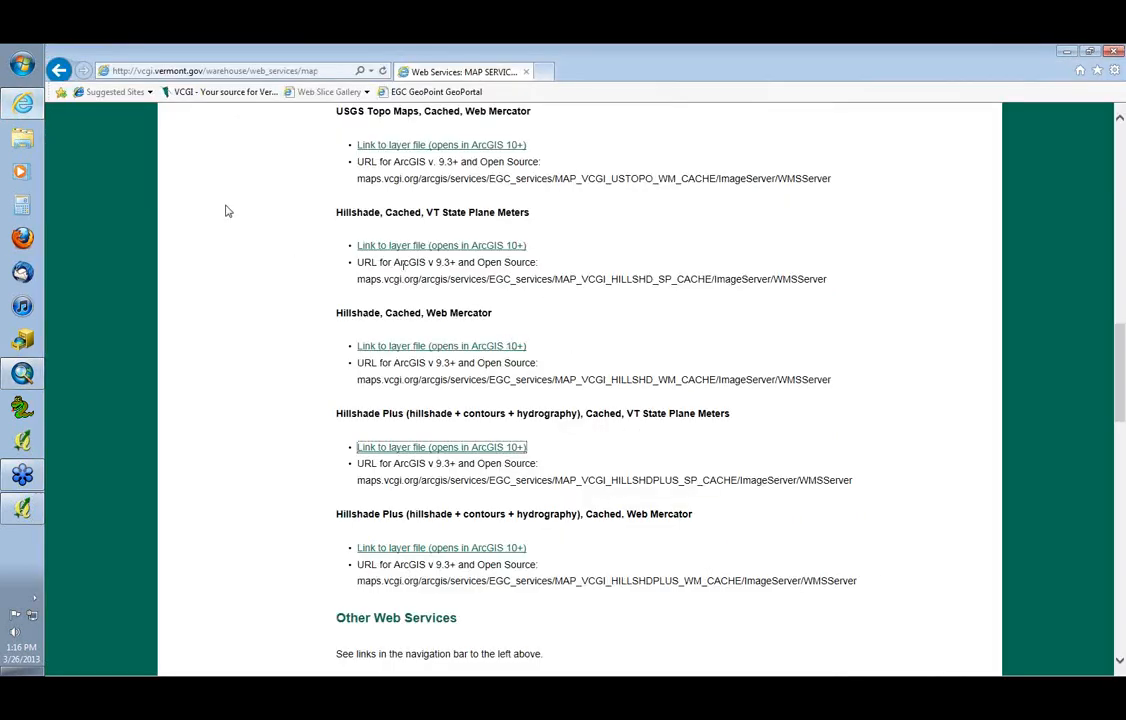
pyautogui.click(22, 338)
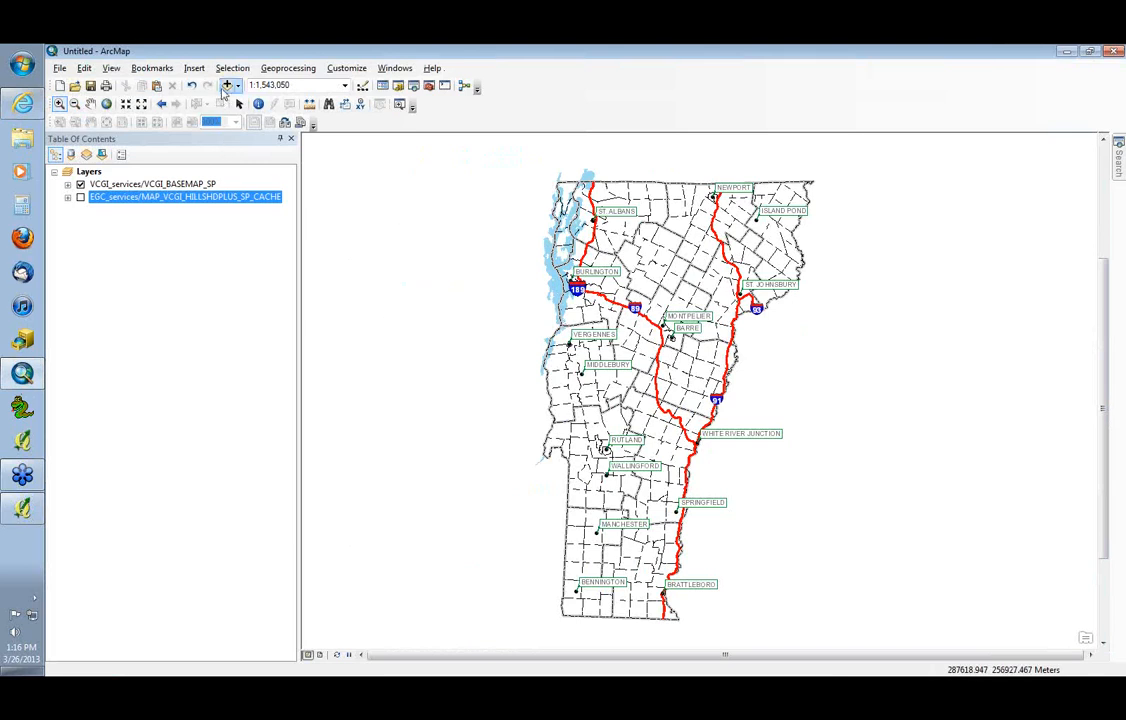
pyautogui.click(227, 86)
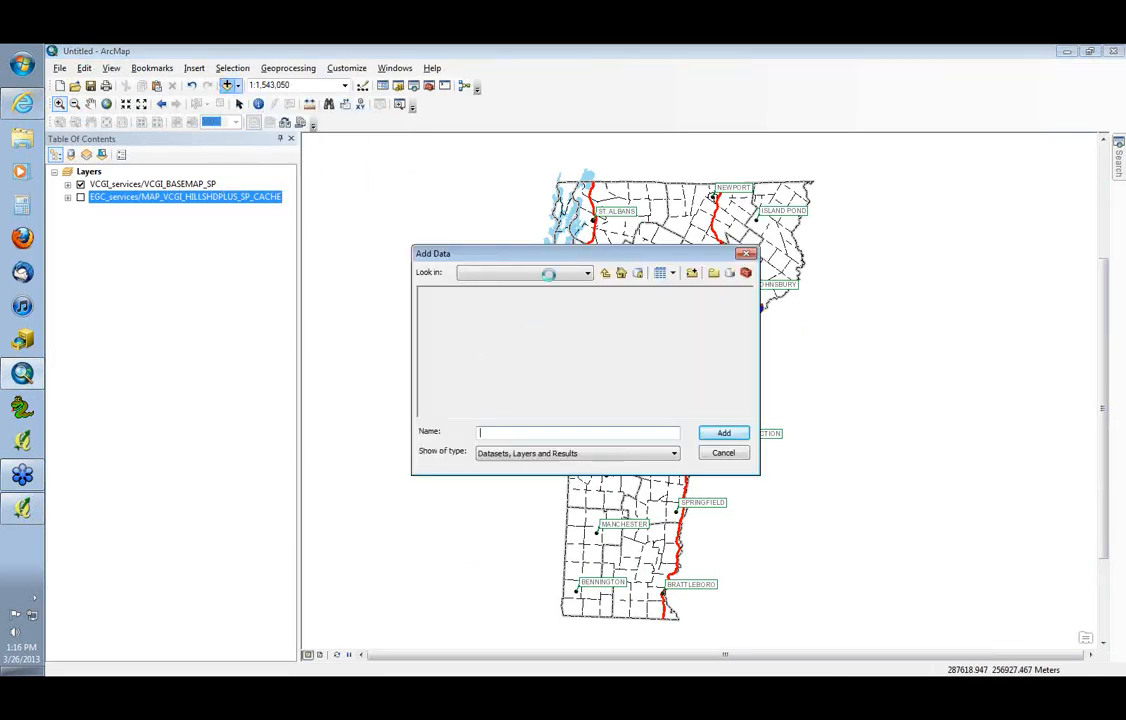
pyautogui.click(587, 273)
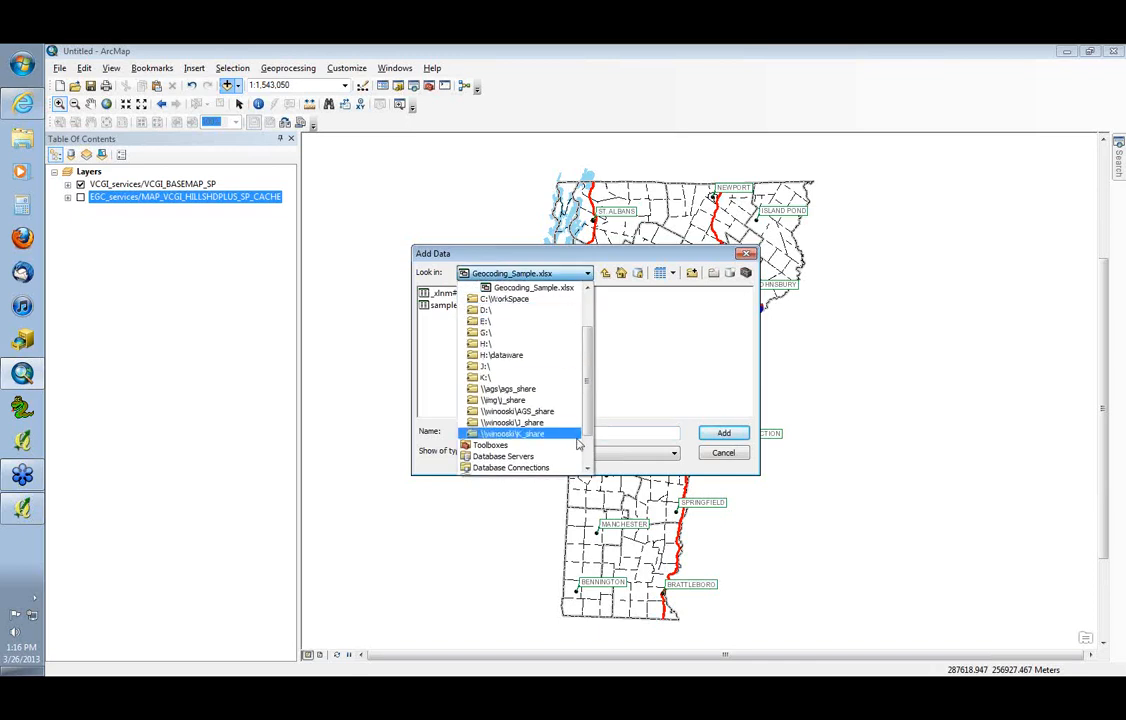
pyautogui.scroll(-2, 560, 450)
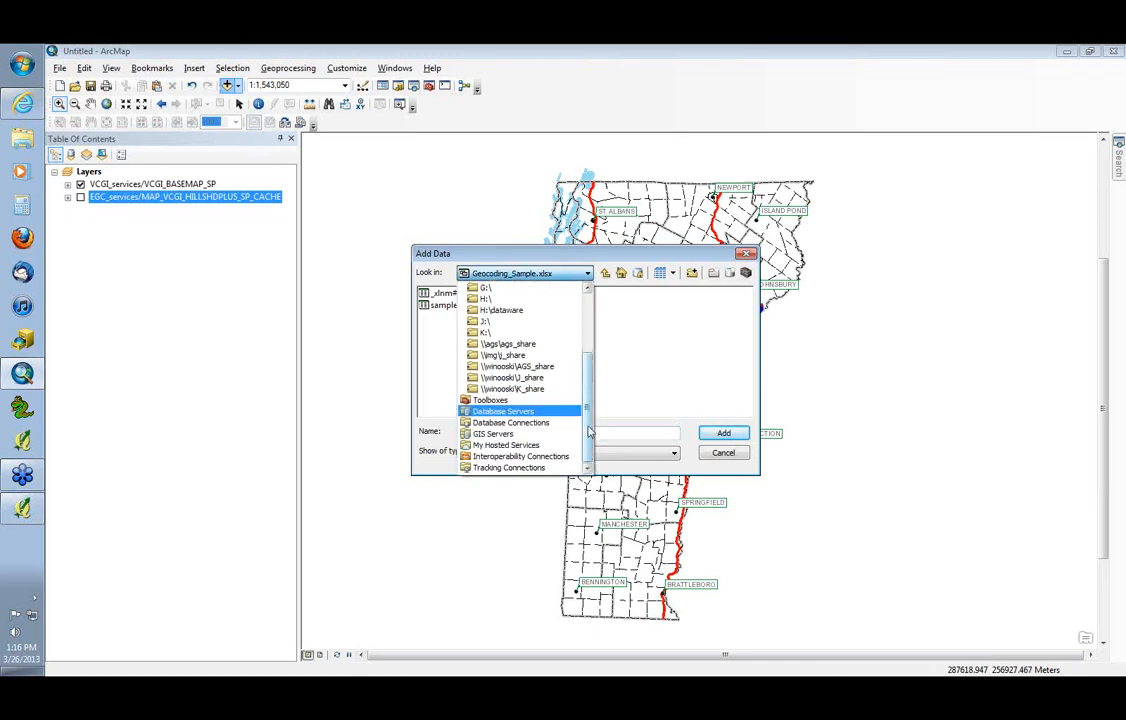
pyautogui.click(531, 430)
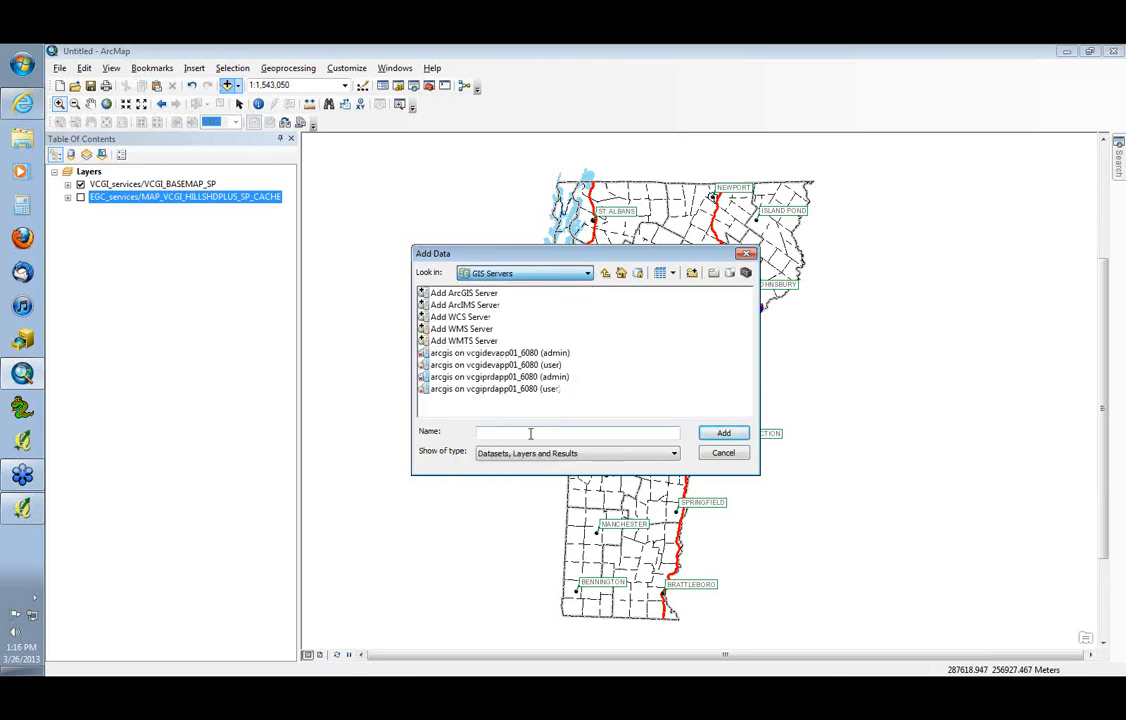
pyautogui.doubleClick(465, 293)
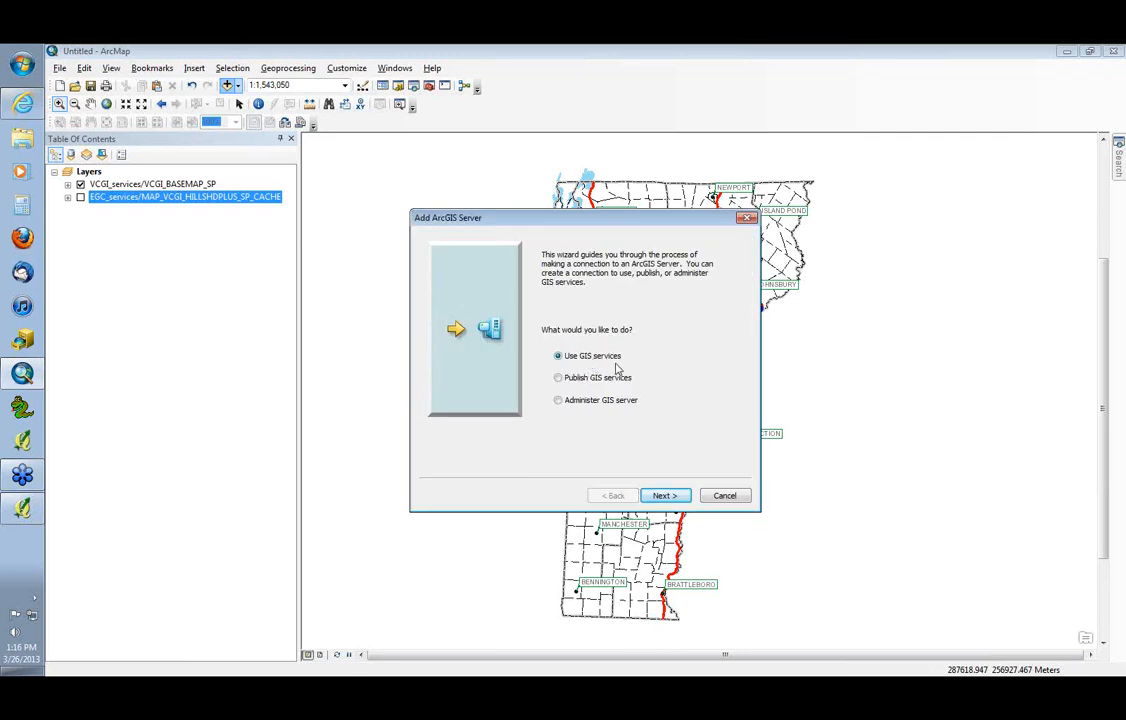
pyautogui.click(668, 496)
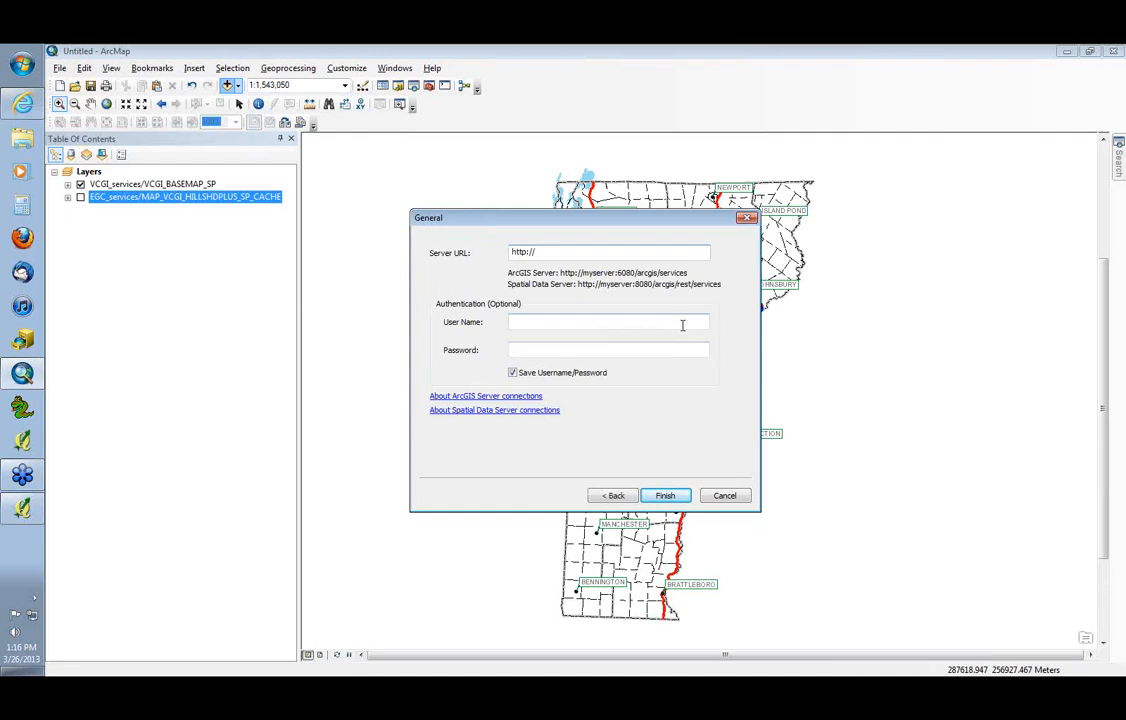
pyautogui.write('maps.vcgi.org/arcgis/services')
pyautogui.moveTo(581, 223); pyautogui.dragTo(615, 206)
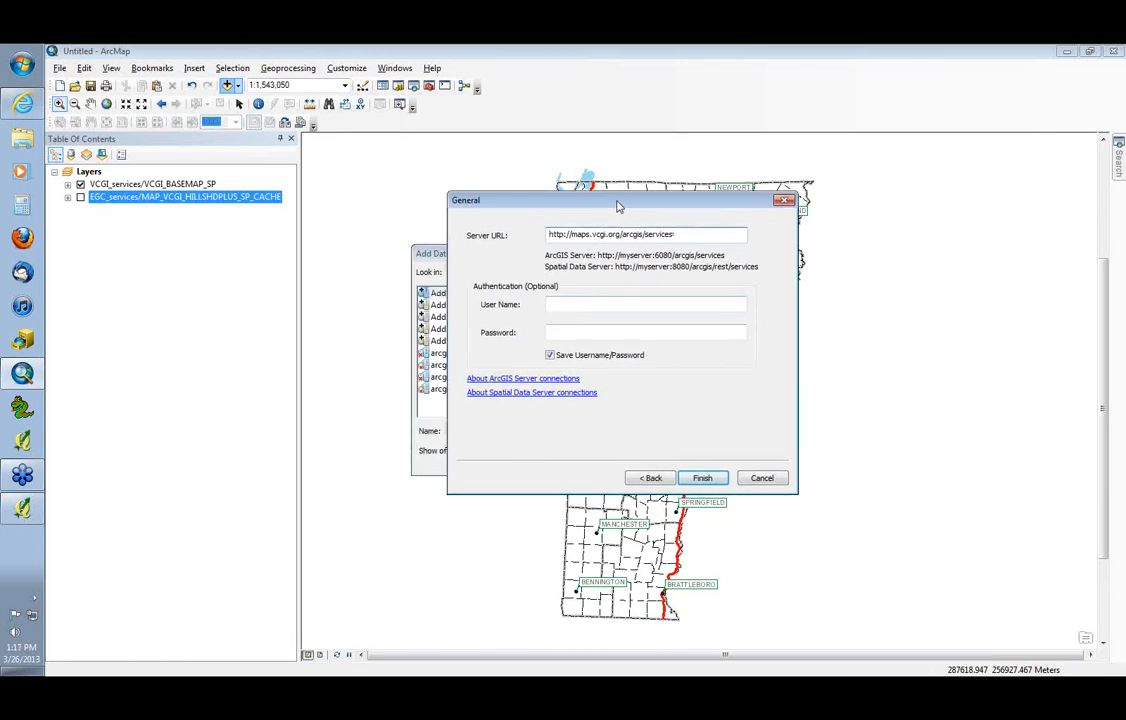
pyautogui.click(698, 480)
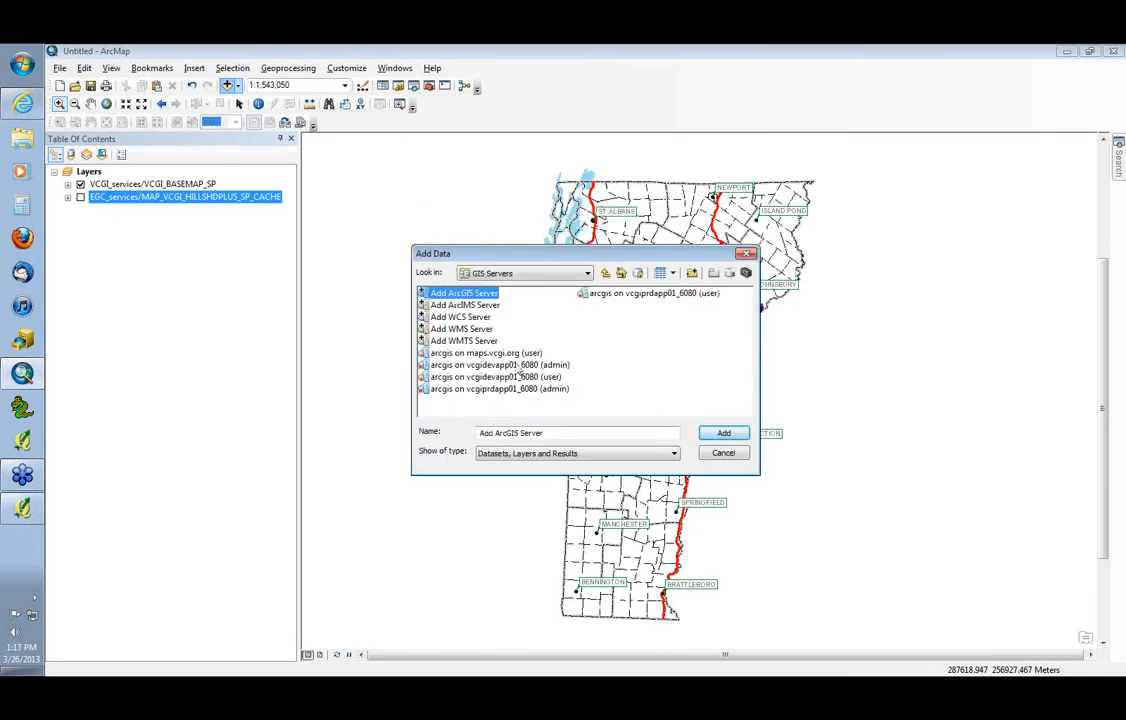
# Open the arcgis on maps.vcgi.org (user) connection and look over its service folders
pyautogui.click(494, 354)
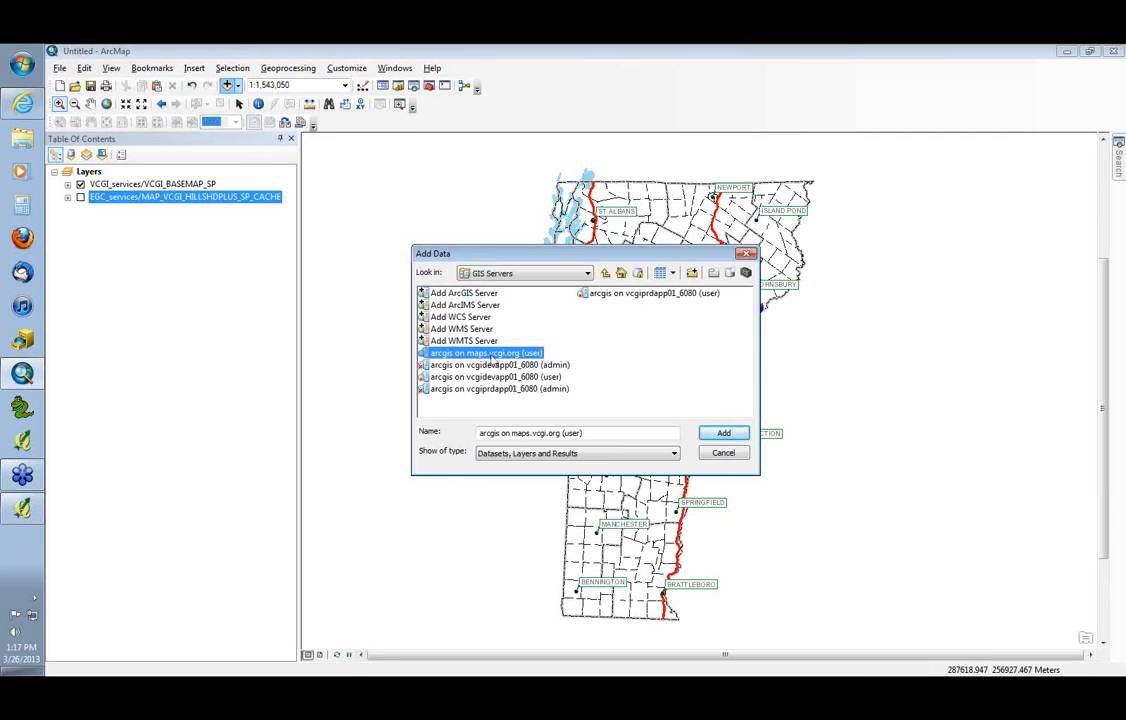
pyautogui.doubleClick(491, 355)
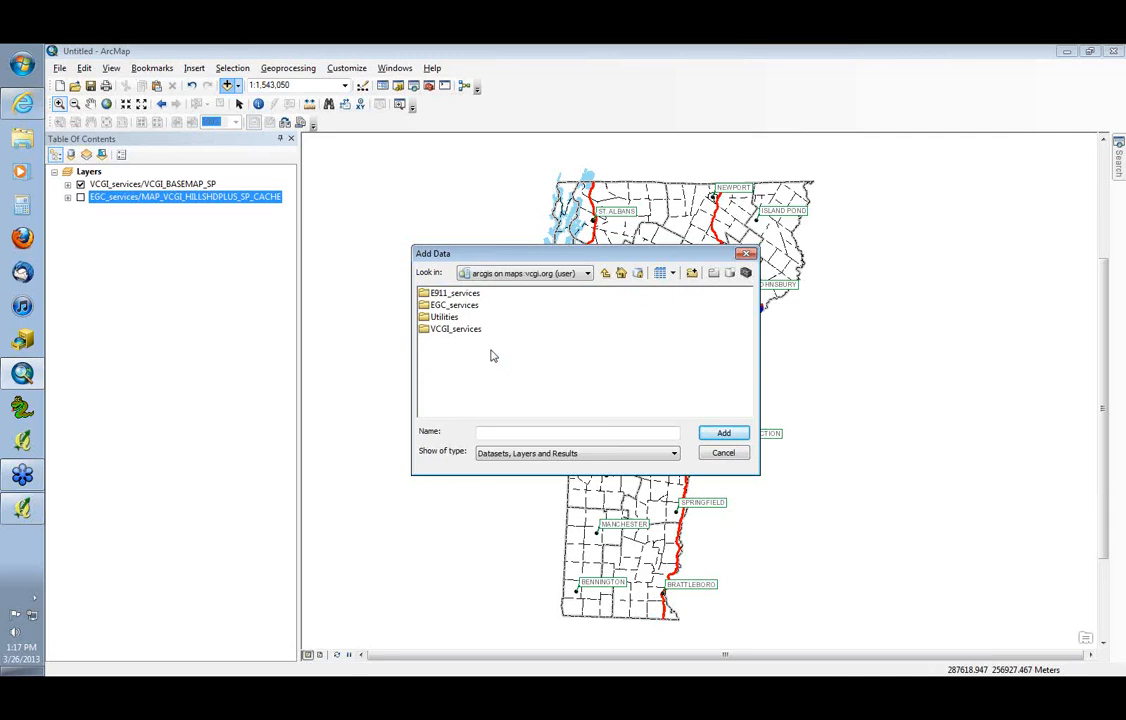
pyautogui.click(457, 293)
pyautogui.click(455, 304)
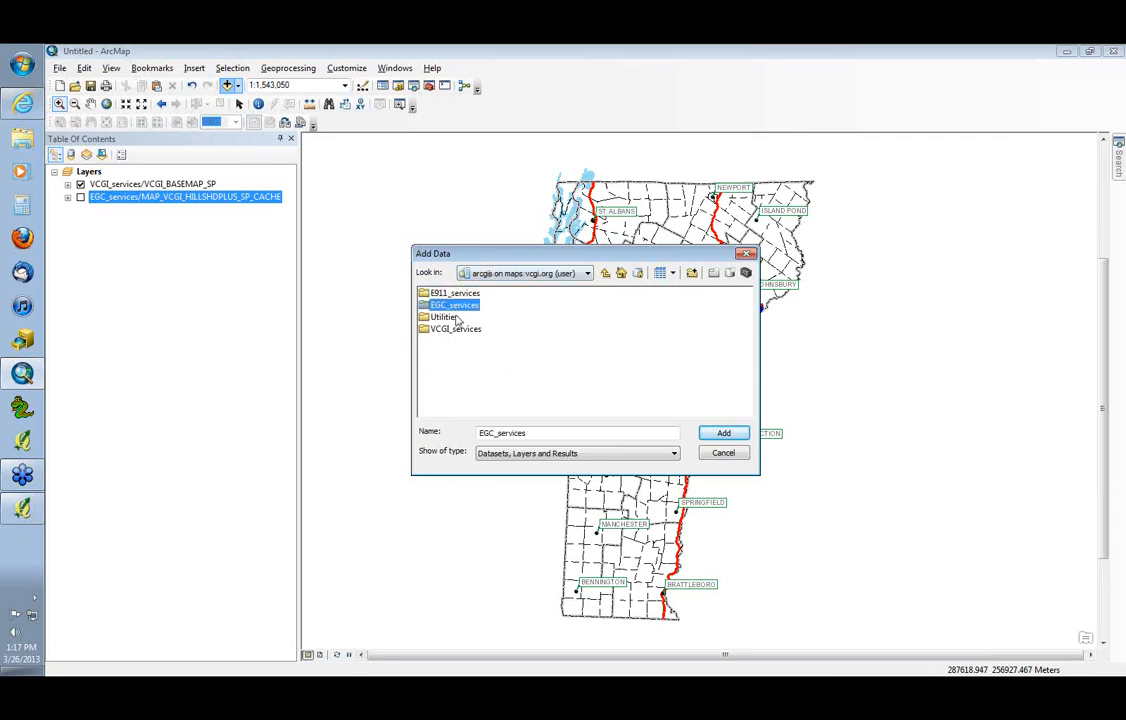
pyautogui.click(452, 329)
pyautogui.click(451, 306)
pyautogui.click(452, 329)
pyautogui.moveTo(479, 259); pyautogui.dragTo(520, 260)
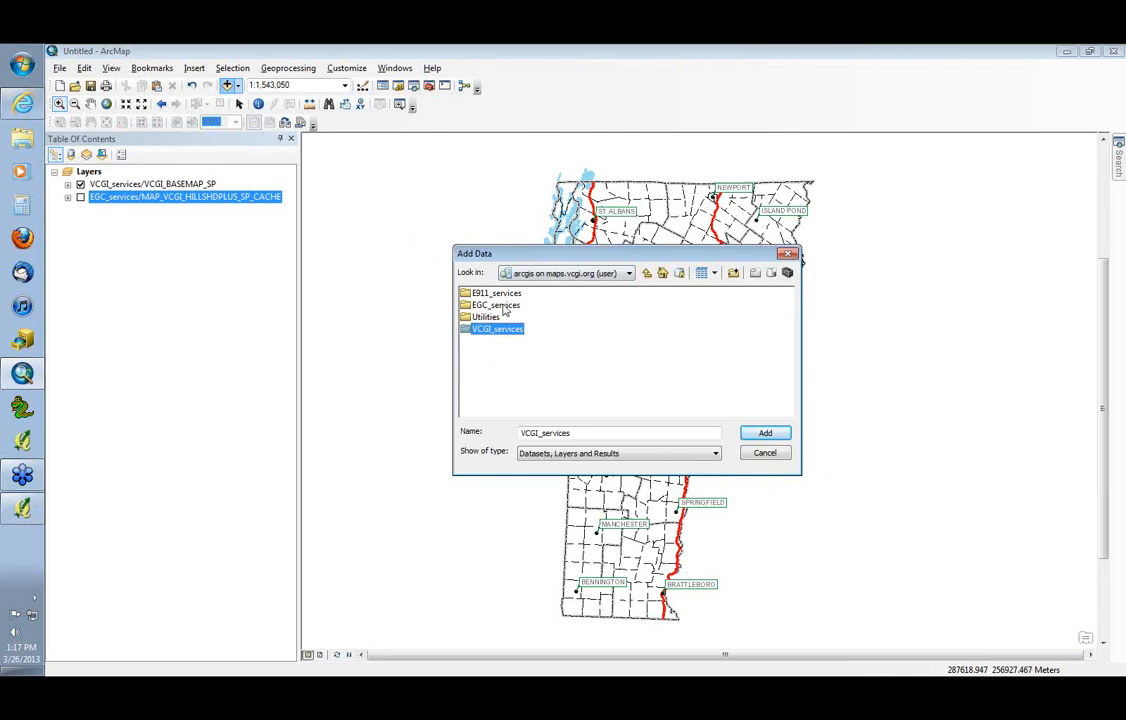
# Examine the services in the EGC_services and VCGI_services folders and close the data browser without adding any
pyautogui.doubleClick(503, 307)
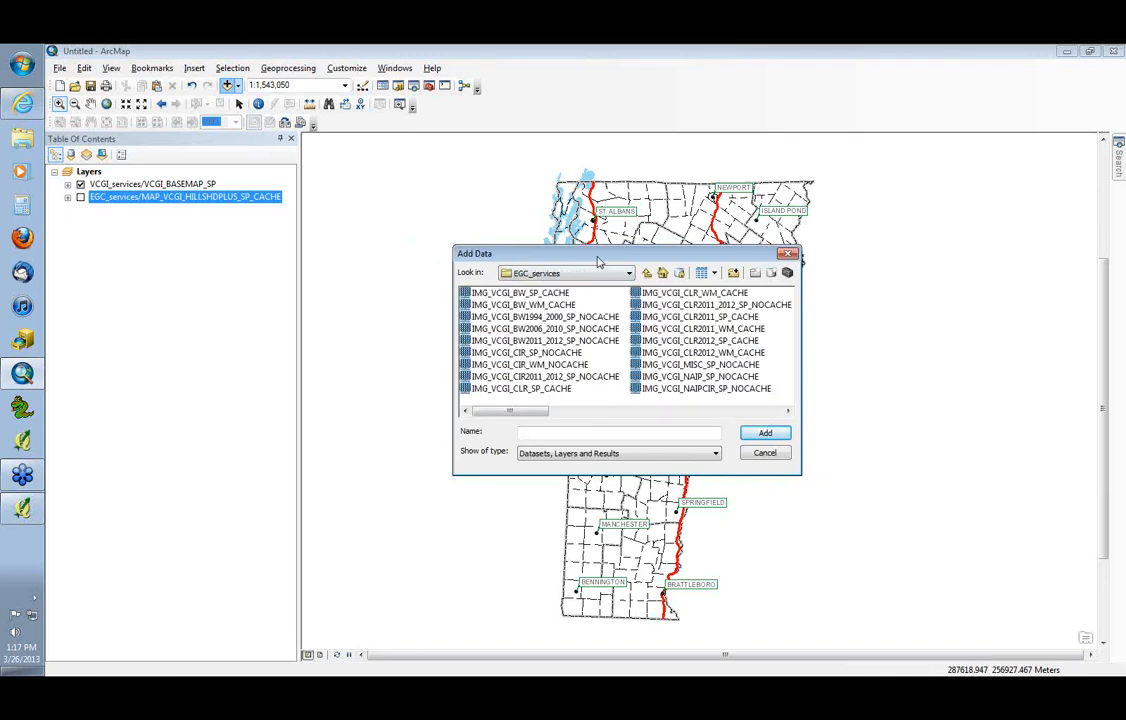
pyautogui.moveTo(598, 259); pyautogui.dragTo(596, 196)
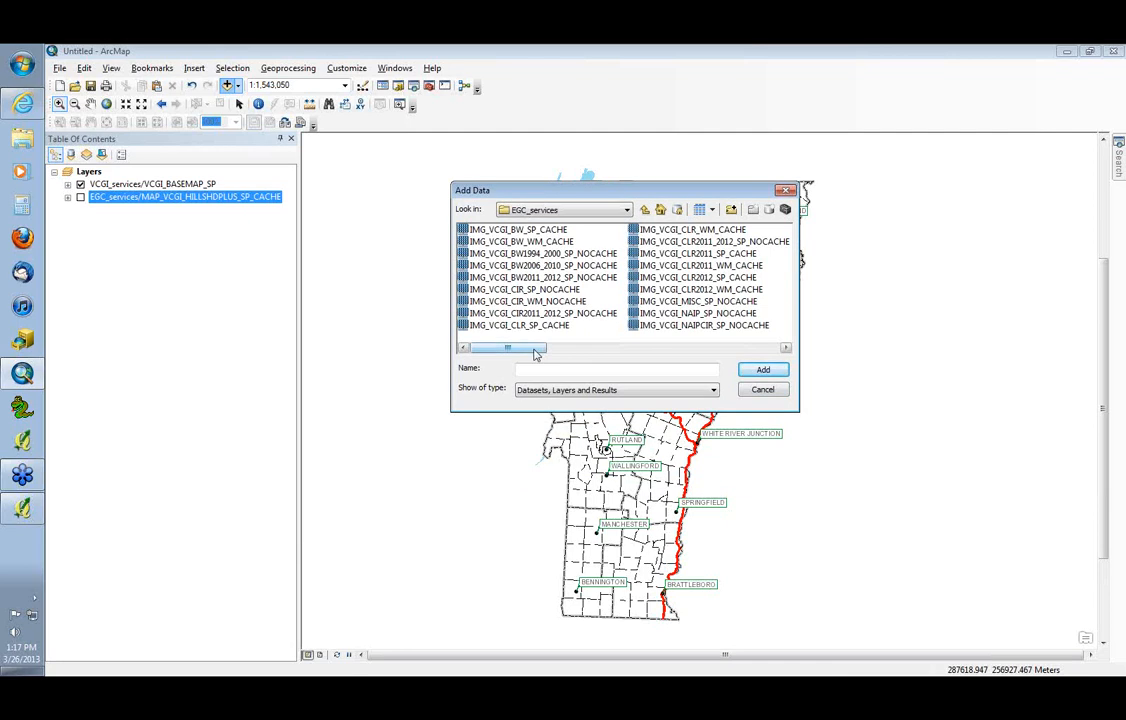
pyautogui.moveTo(536, 353); pyautogui.dragTo(510, 354)
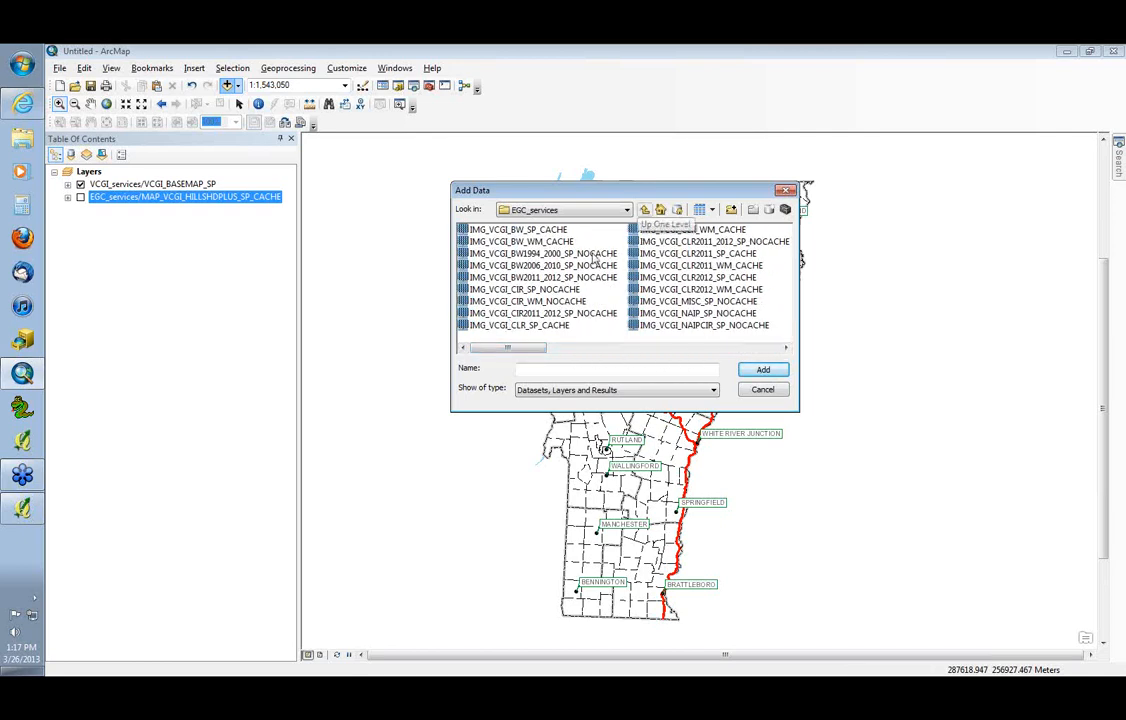
pyautogui.click(644, 210)
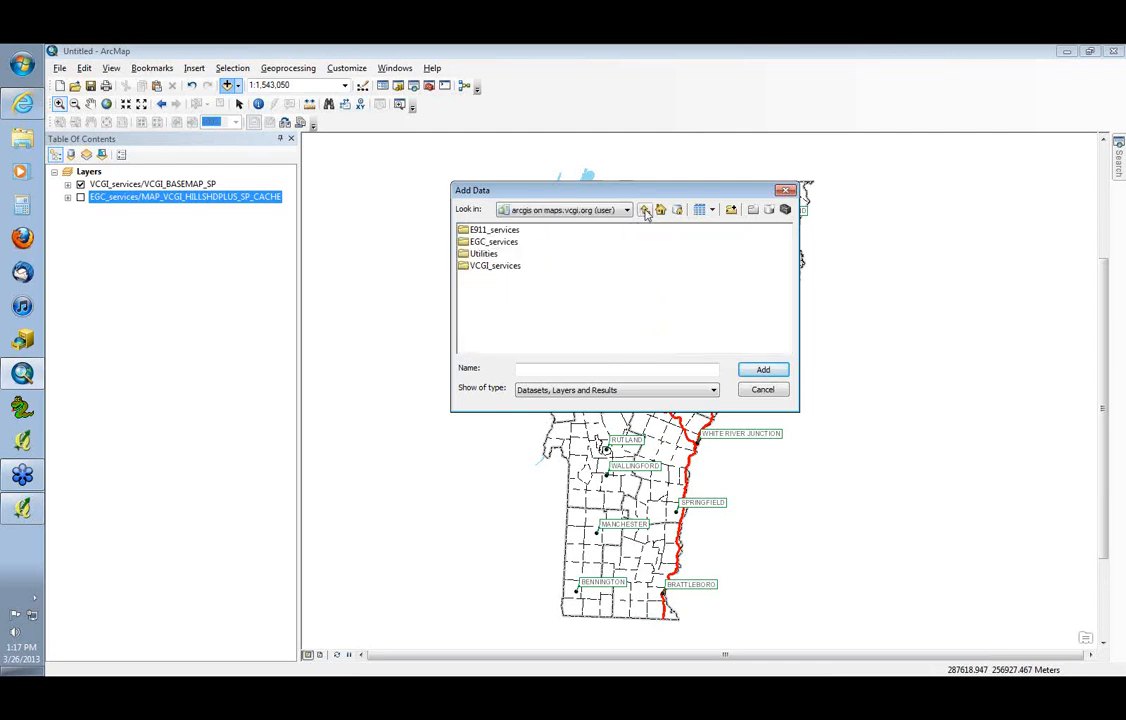
pyautogui.doubleClick(497, 268)
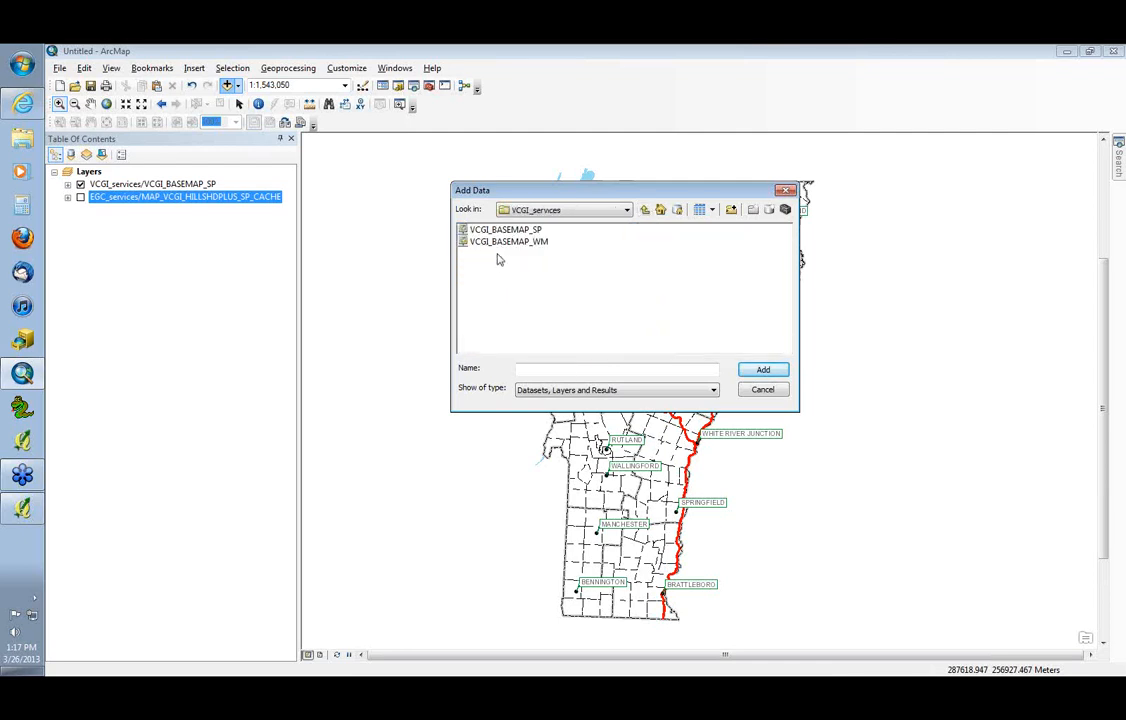
pyautogui.click(645, 211)
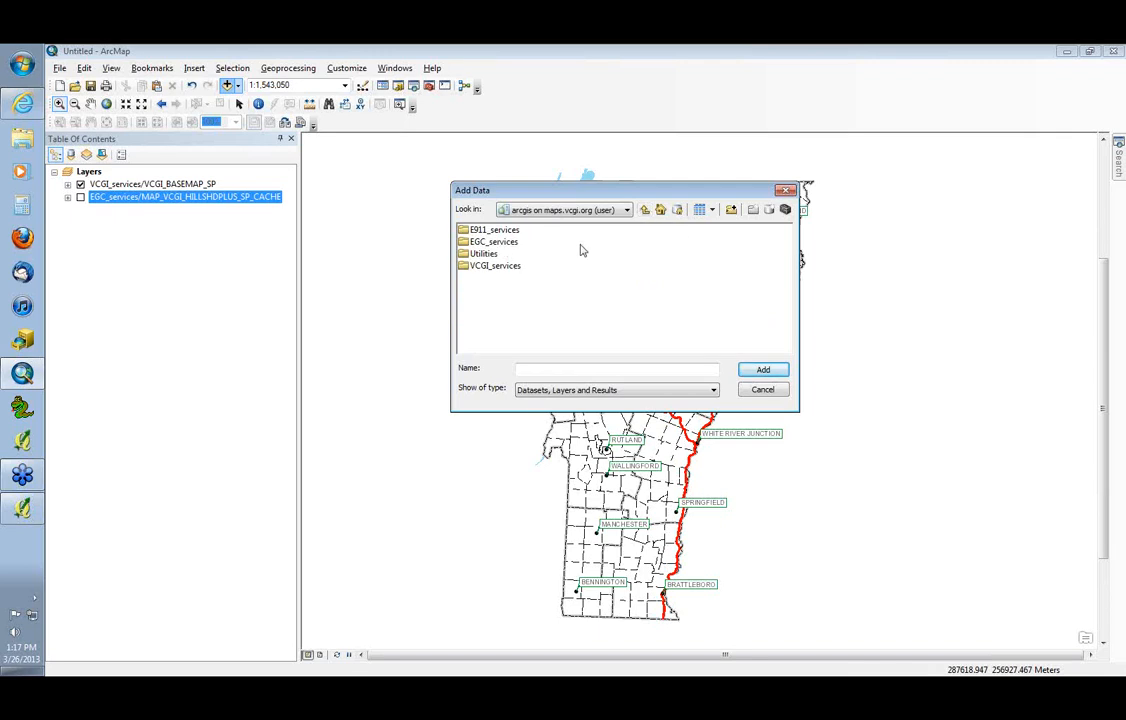
pyautogui.click(645, 211)
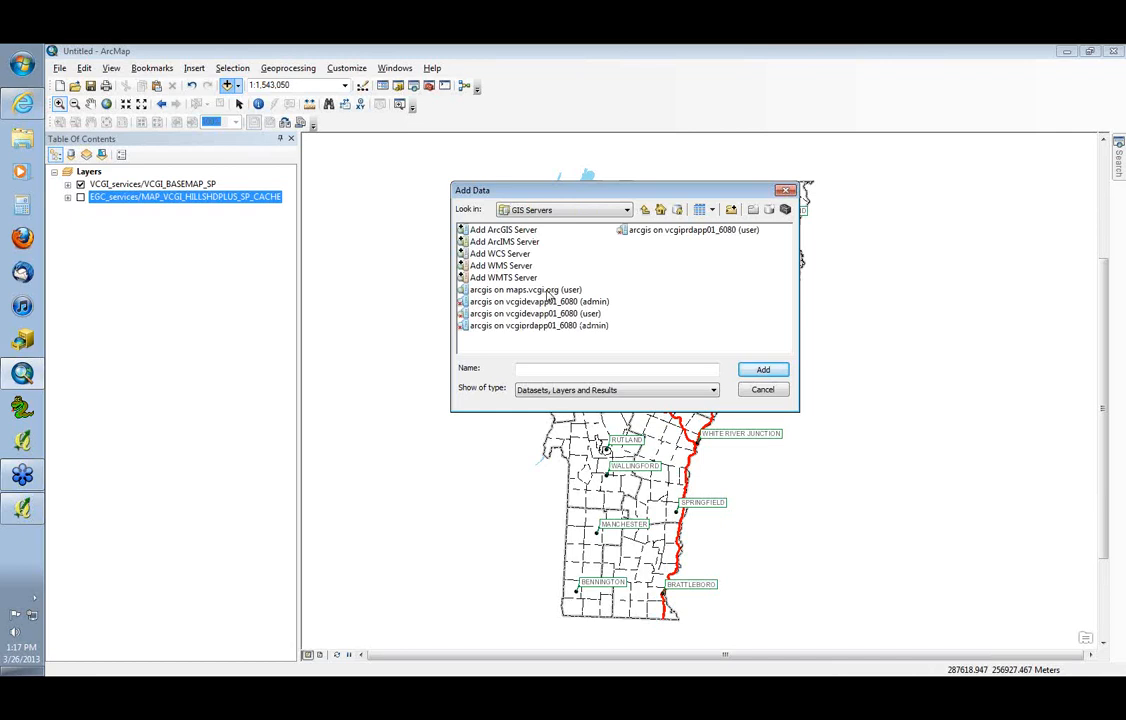
pyautogui.click(763, 390)
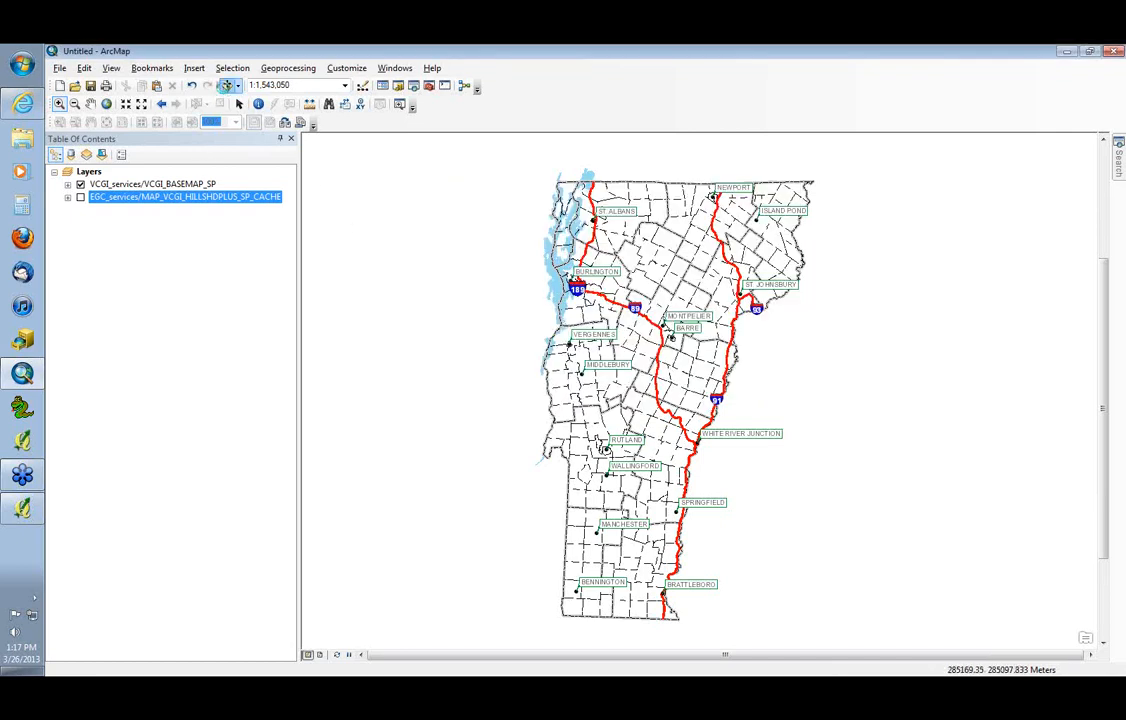
# Reopen the maps.vcgi.org connection to review the image services in EGC_services, leaving without adding any
pyautogui.click(228, 86)
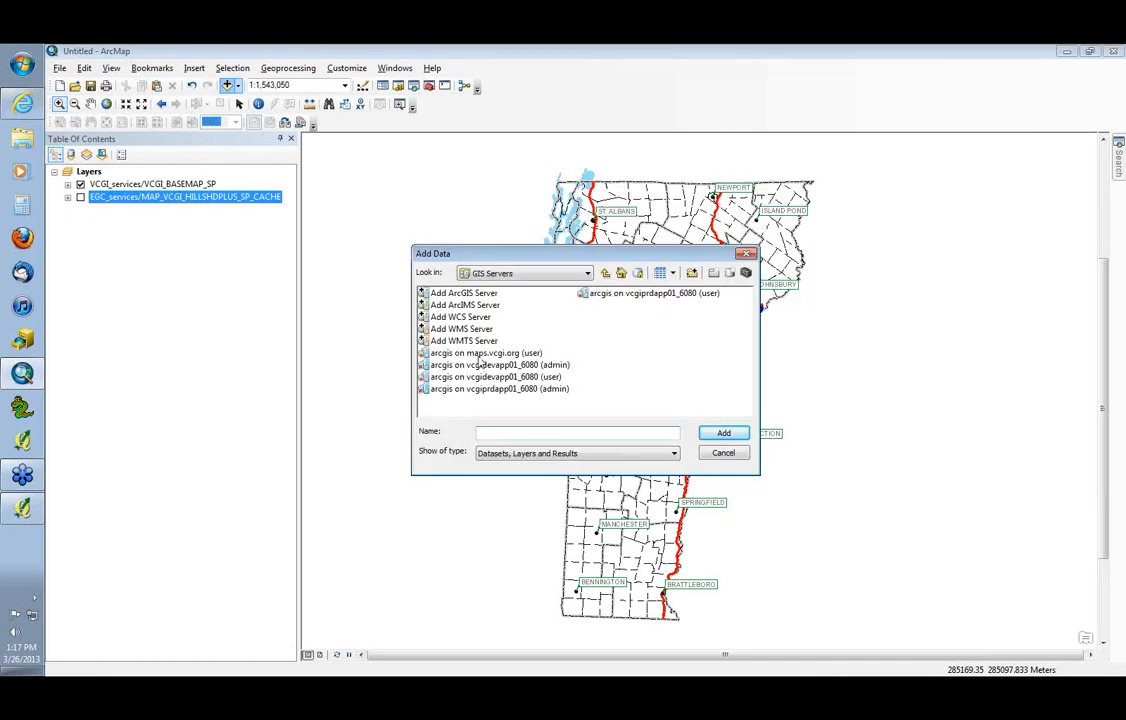
pyautogui.doubleClick(480, 353)
pyautogui.doubleClick(465, 304)
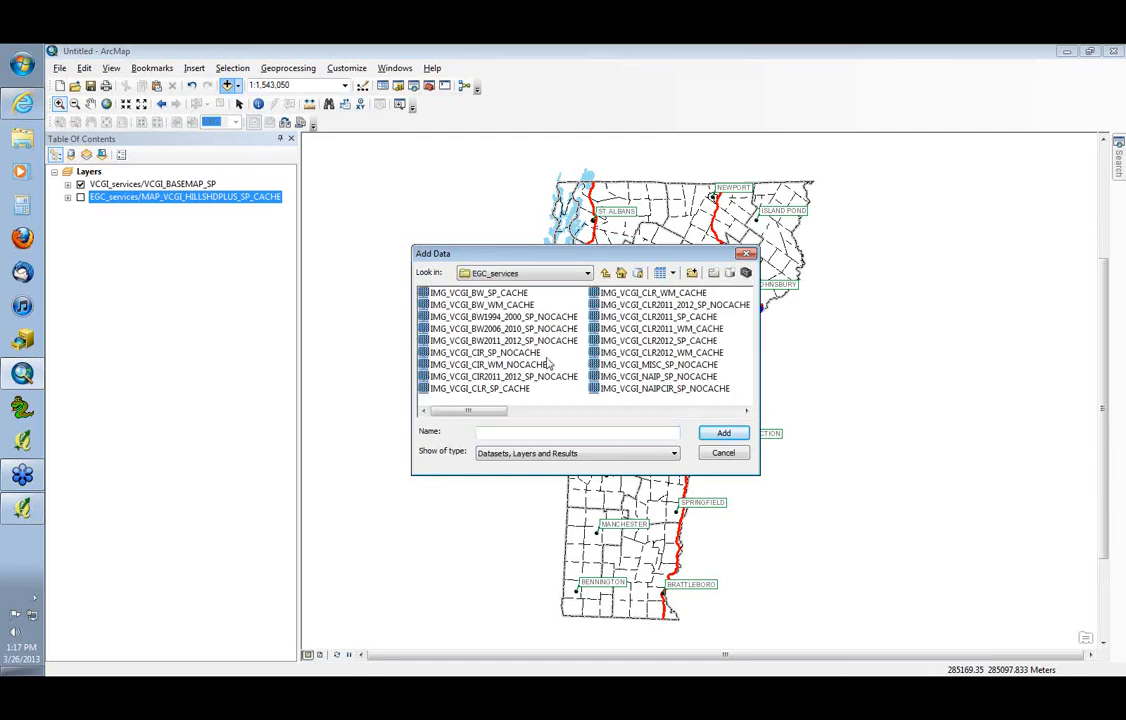
pyautogui.moveTo(493, 411)
pyautogui.mouseDown()
pyautogui.moveTo(680, 412)
pyautogui.moveTo(480, 422)
pyautogui.mouseUp()
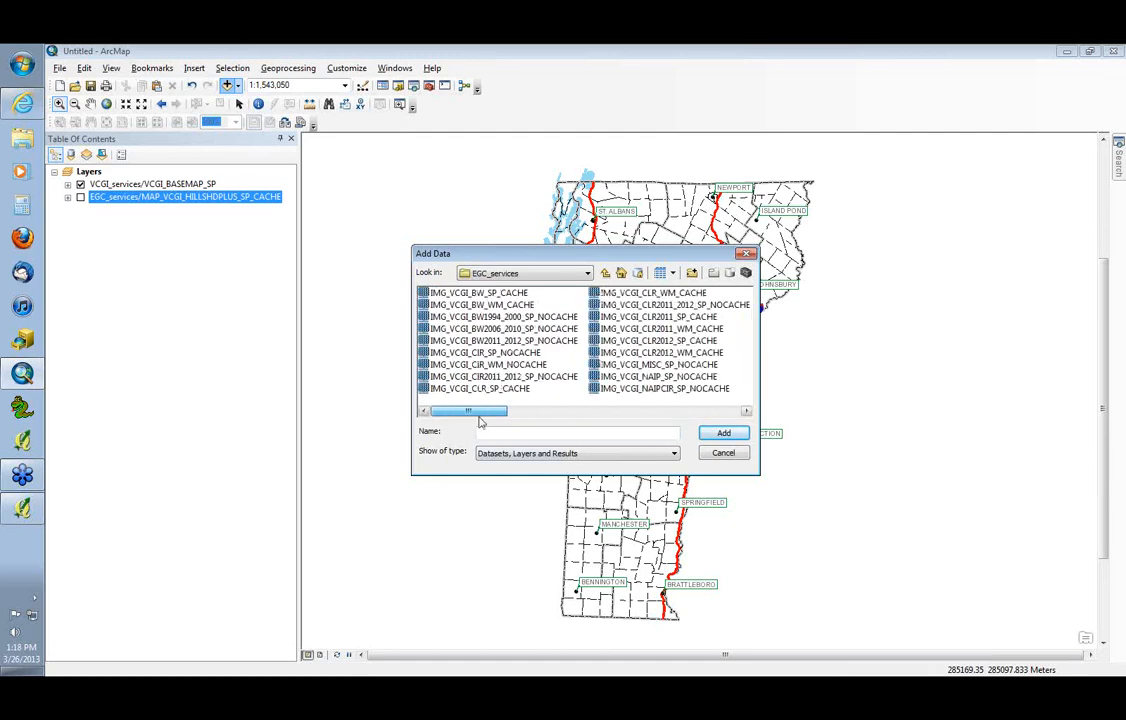
pyautogui.click(723, 453)
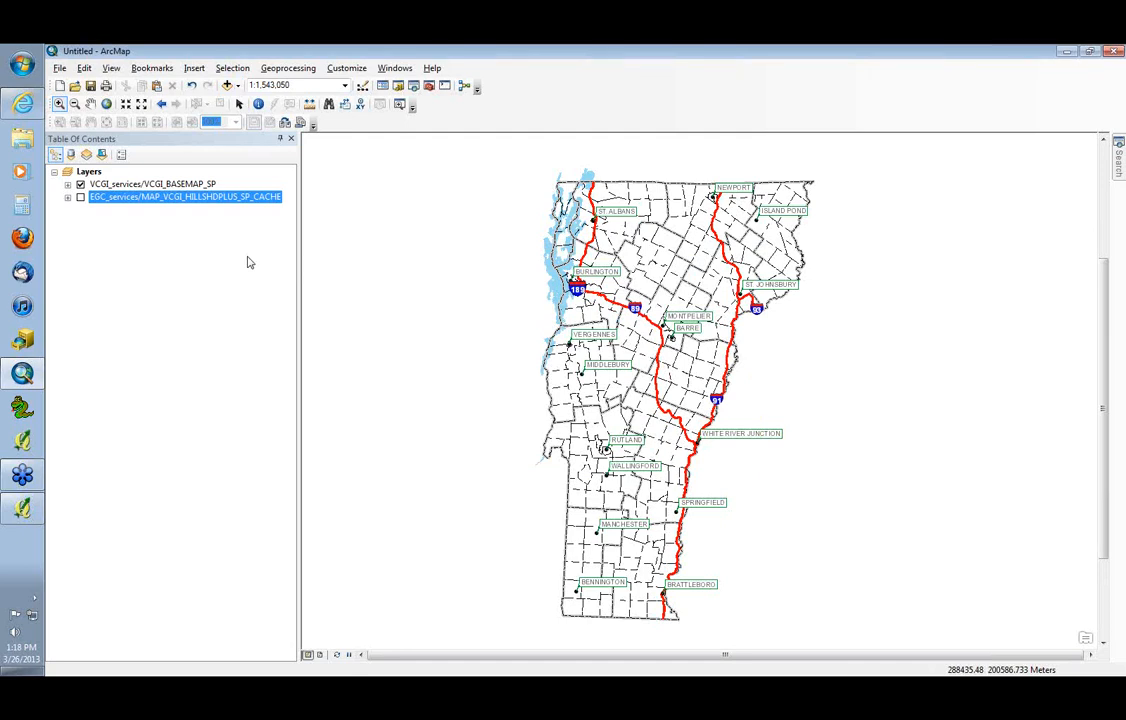
# Switch to the browser, open VCGI's Imagery Services page and review the State Plane and Web Mercator black and white imagery entries
pyautogui.hotkey('alt', 'Tab')
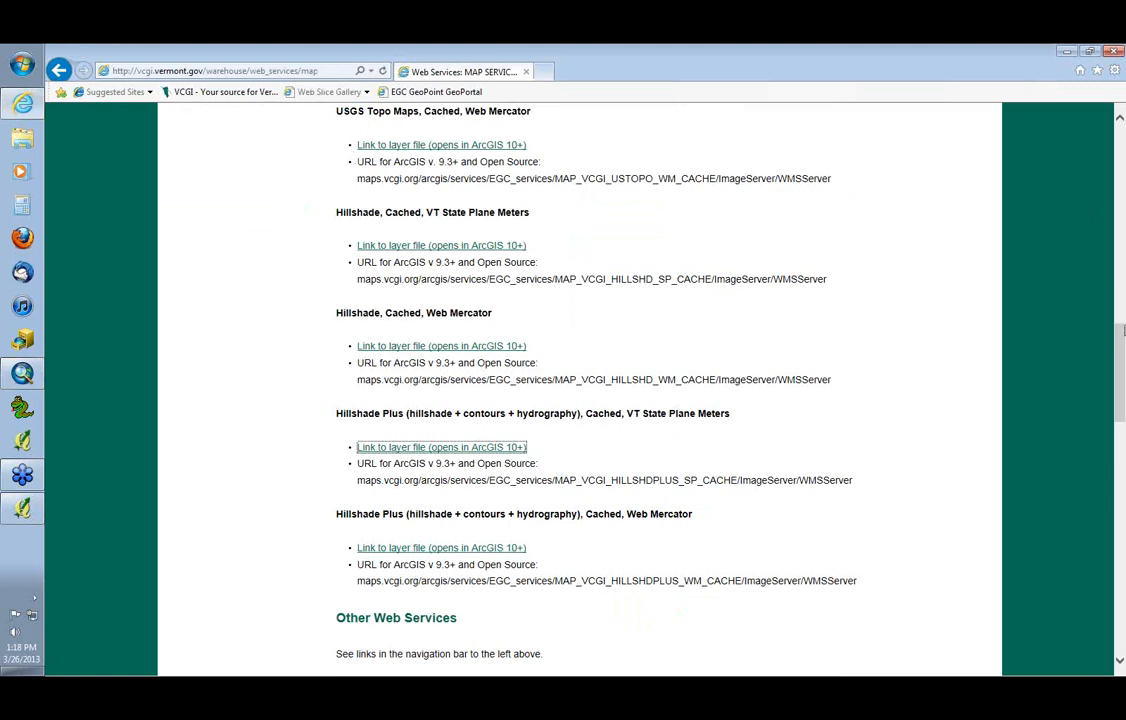
pyautogui.moveTo(1121, 330); pyautogui.dragTo(1121, 115)
pyautogui.click(212, 355)
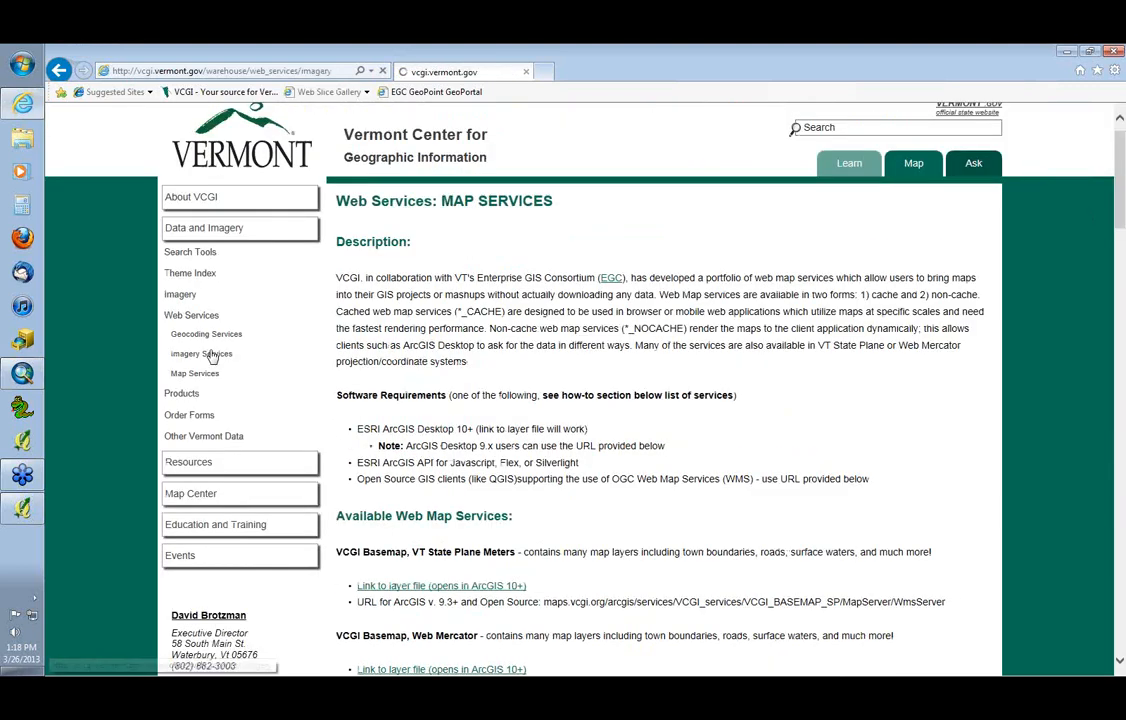
pyautogui.moveTo(1119, 203); pyautogui.dragTo(1119, 272)
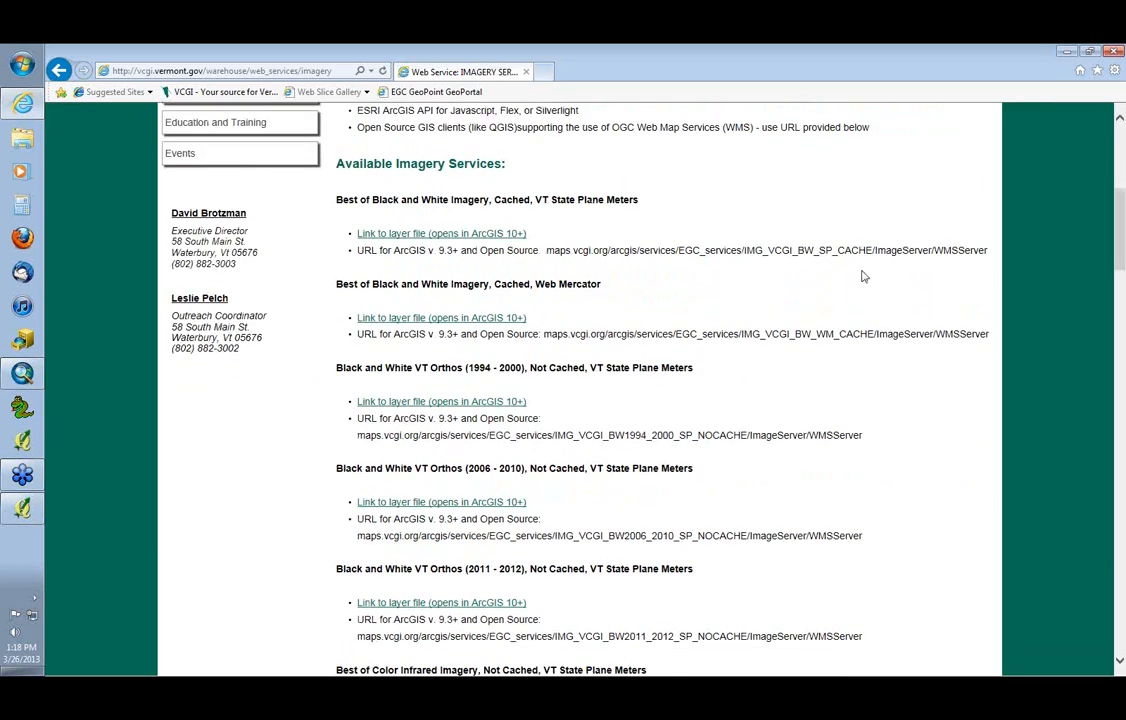
pyautogui.moveTo(645, 202); pyautogui.dragTo(535, 200)
pyautogui.moveTo(605, 286); pyautogui.dragTo(535, 285)
pyautogui.click(679, 290)
# Open the Best of Color Infrared Imagery, Not Cached, VT State Plane Meters layer file in ArcMap and place it, collapsed, below VCGI_BASEMAP_SP
pyautogui.moveTo(1122, 268); pyautogui.dragTo(1117, 336)
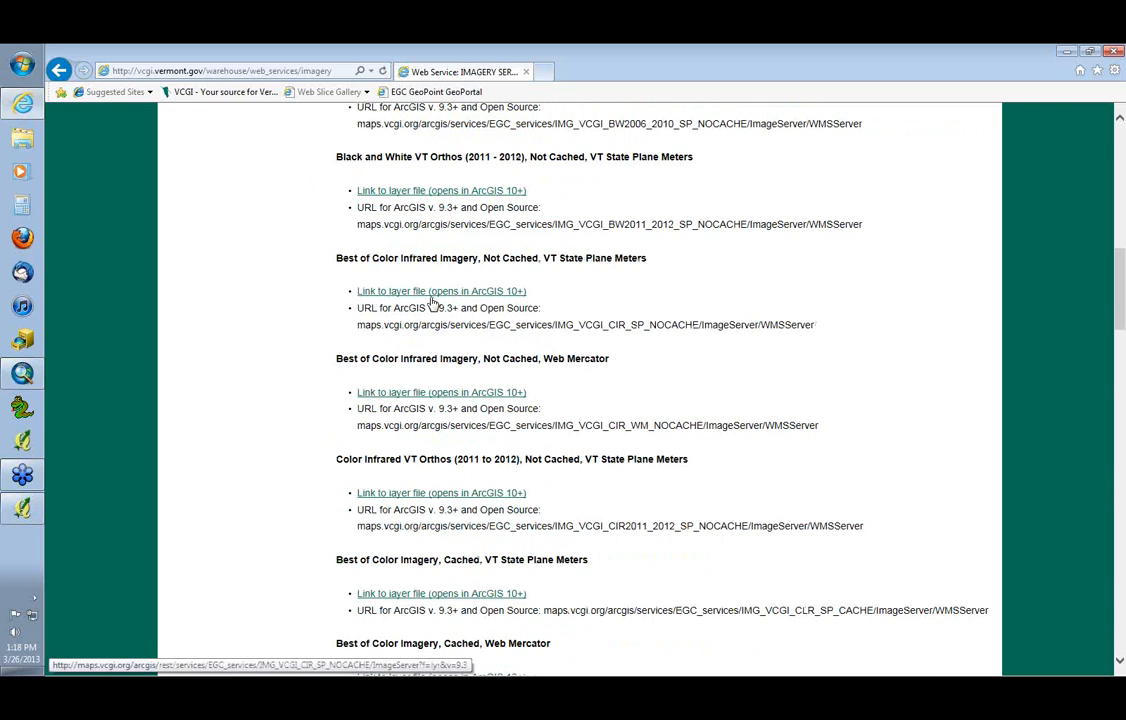
pyautogui.click(432, 294)
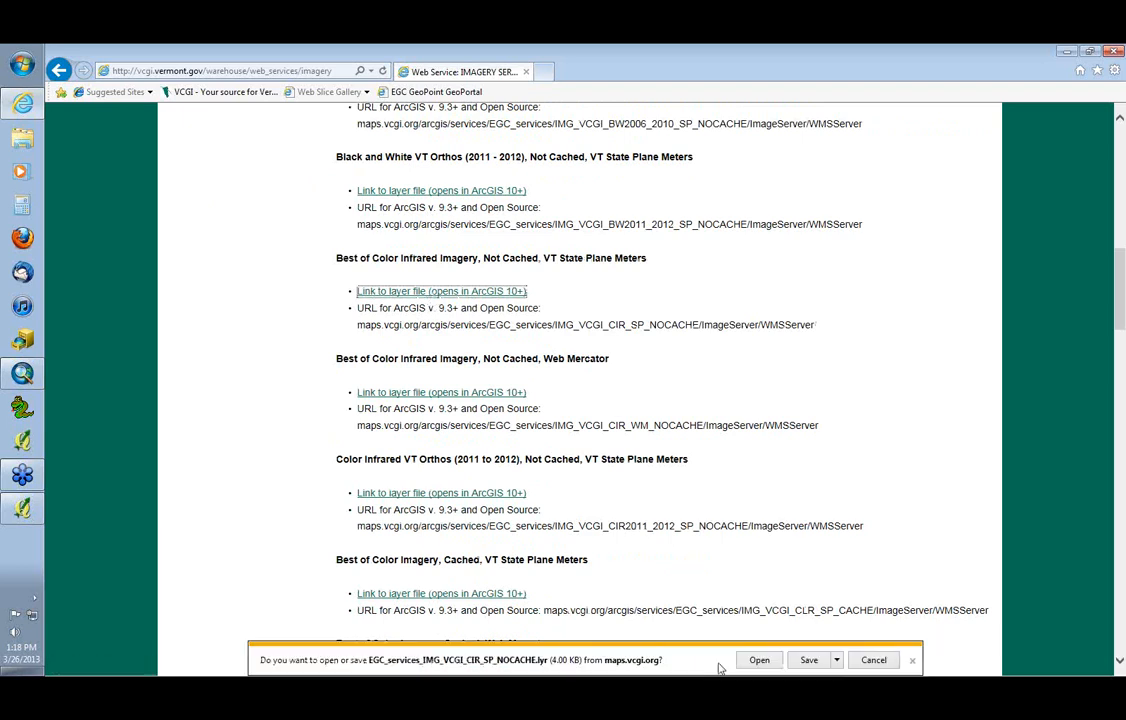
pyautogui.click(757, 660)
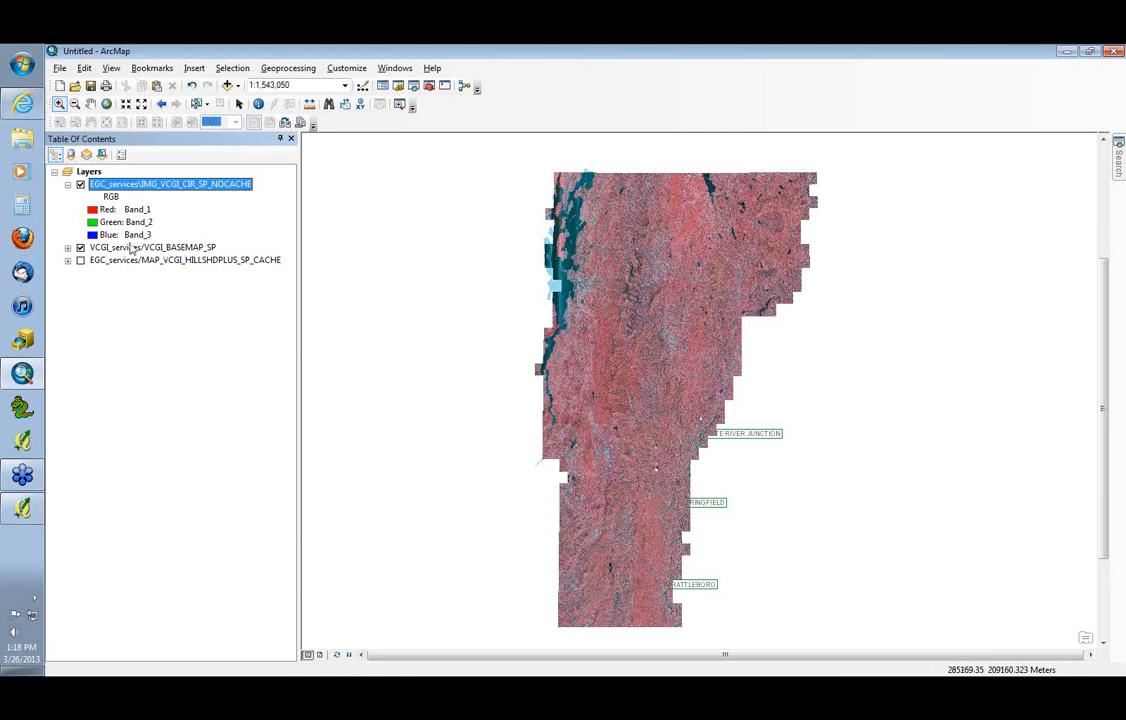
pyautogui.click(67, 184)
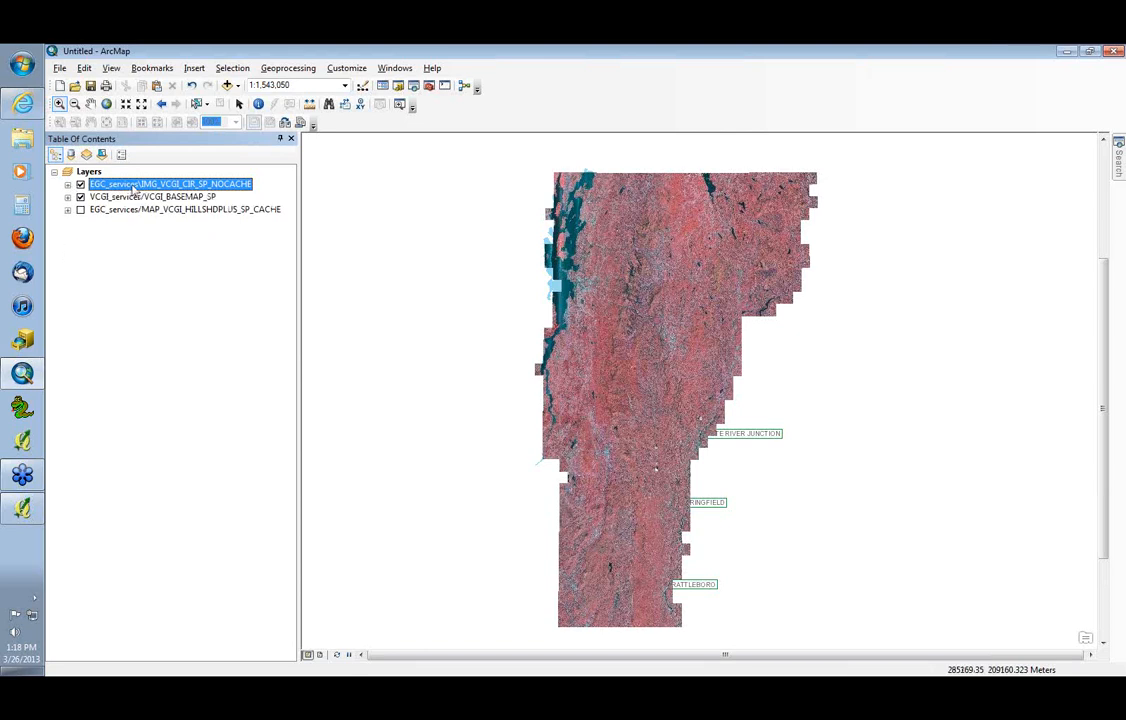
pyautogui.moveTo(133, 188); pyautogui.dragTo(136, 206)
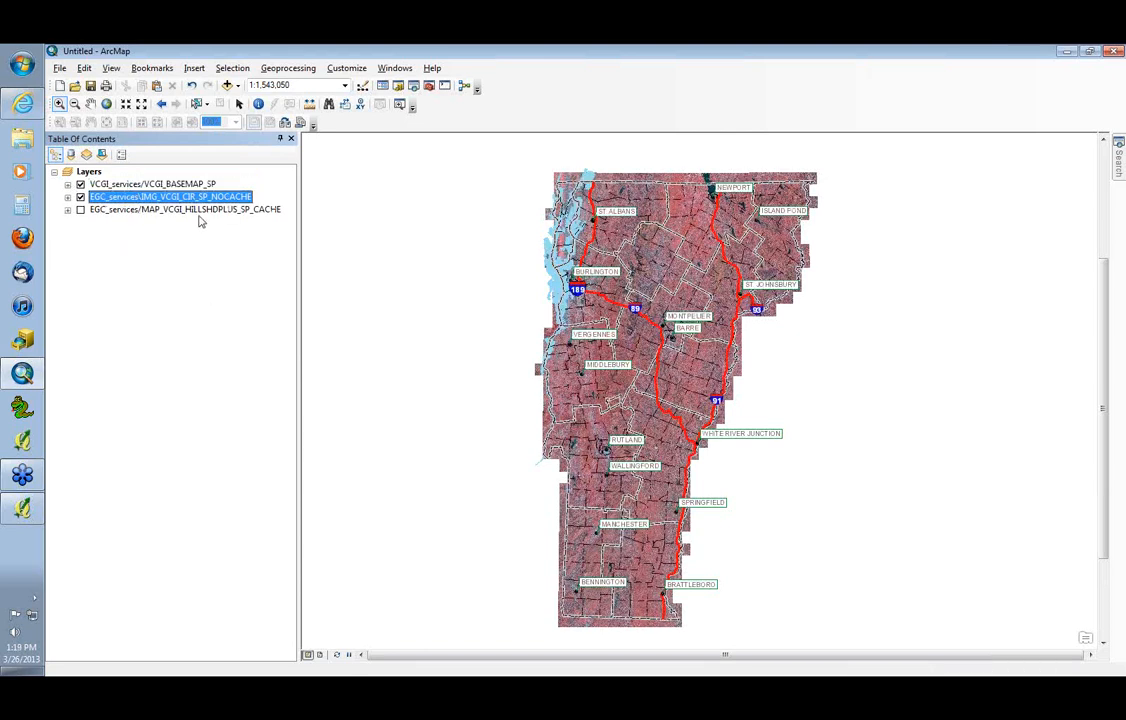
# Zoom in on central Vermont between Vergennes and Montpelier to examine the color infrared imagery beneath the basemap
pyautogui.click(59, 105)
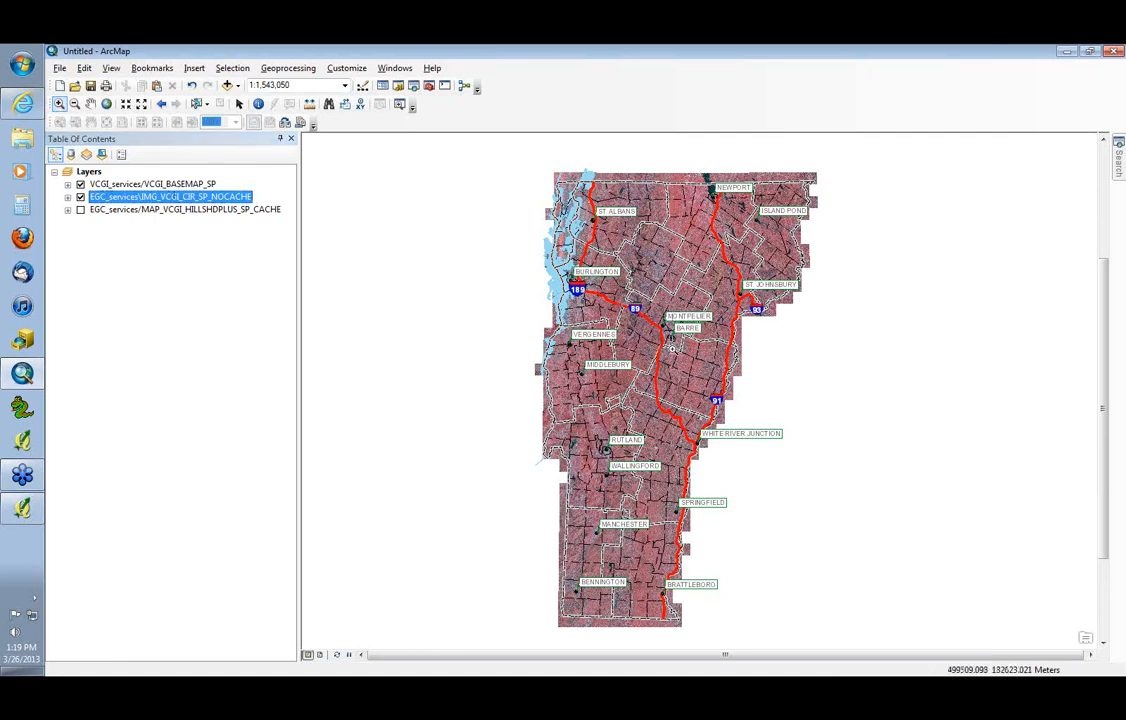
pyautogui.moveTo(628, 306); pyautogui.dragTo(652, 414)
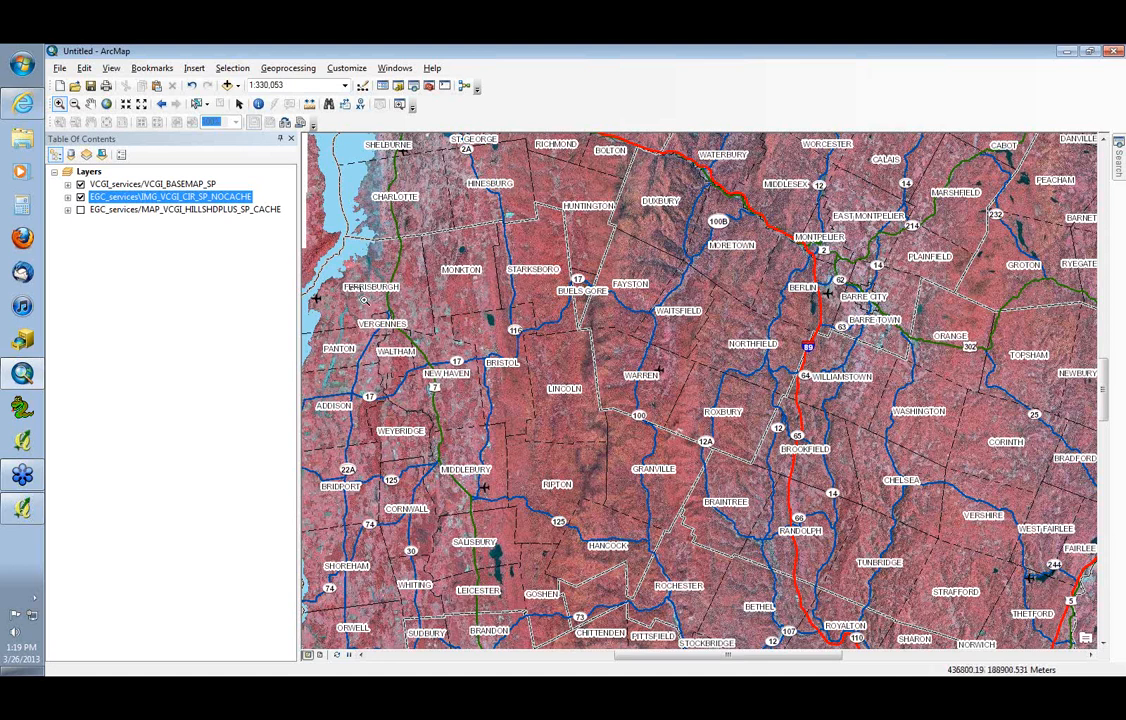
# Zoom in north of Vergennes to the woods between Sand Rd and South Slang Creek to examine the color infrared imagery
pyautogui.moveTo(343, 289); pyautogui.dragTo(413, 348)
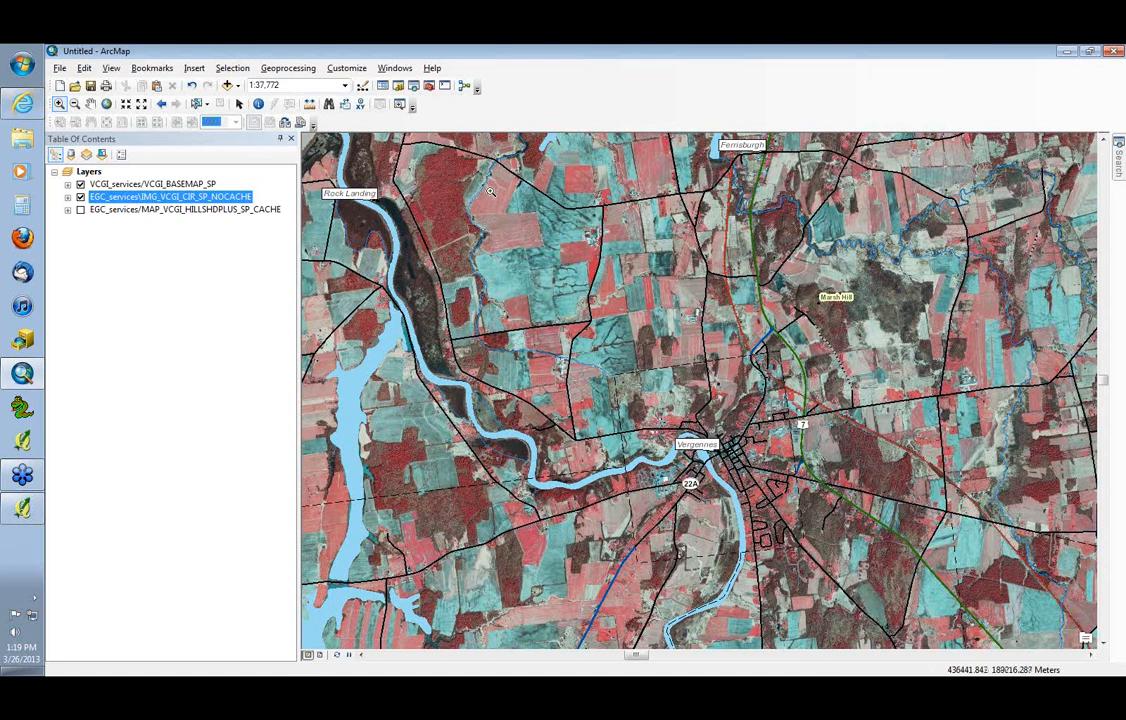
pyautogui.click(667, 349)
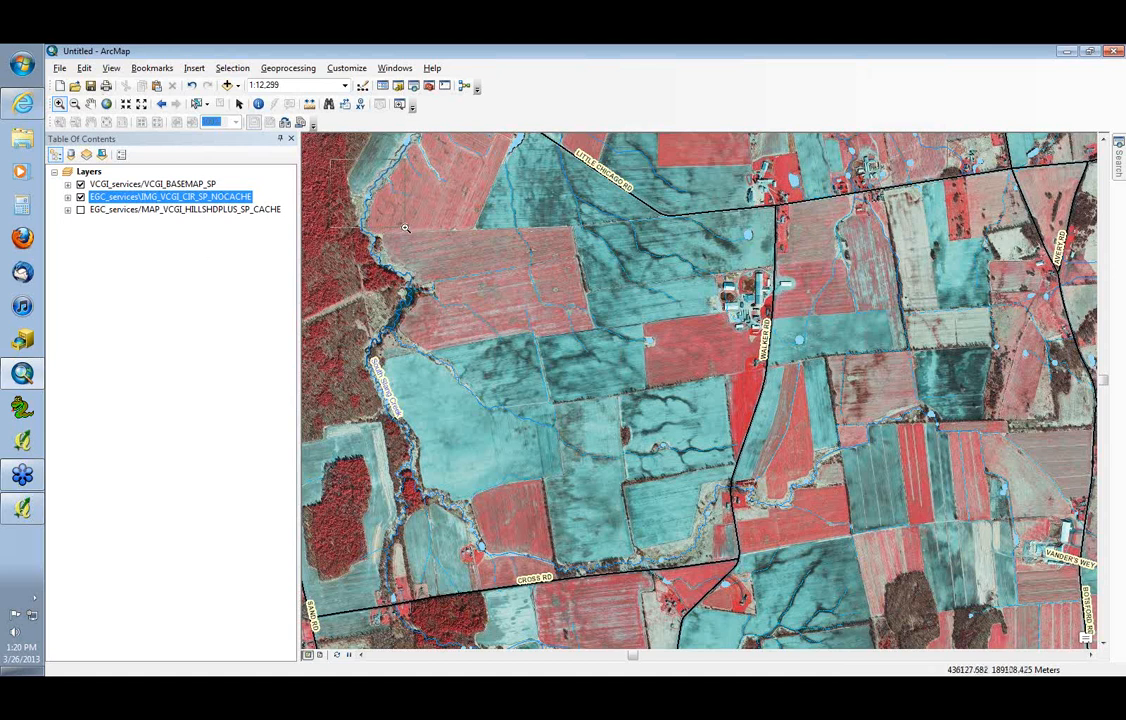
pyautogui.moveTo(333, 160); pyautogui.dragTo(818, 570)
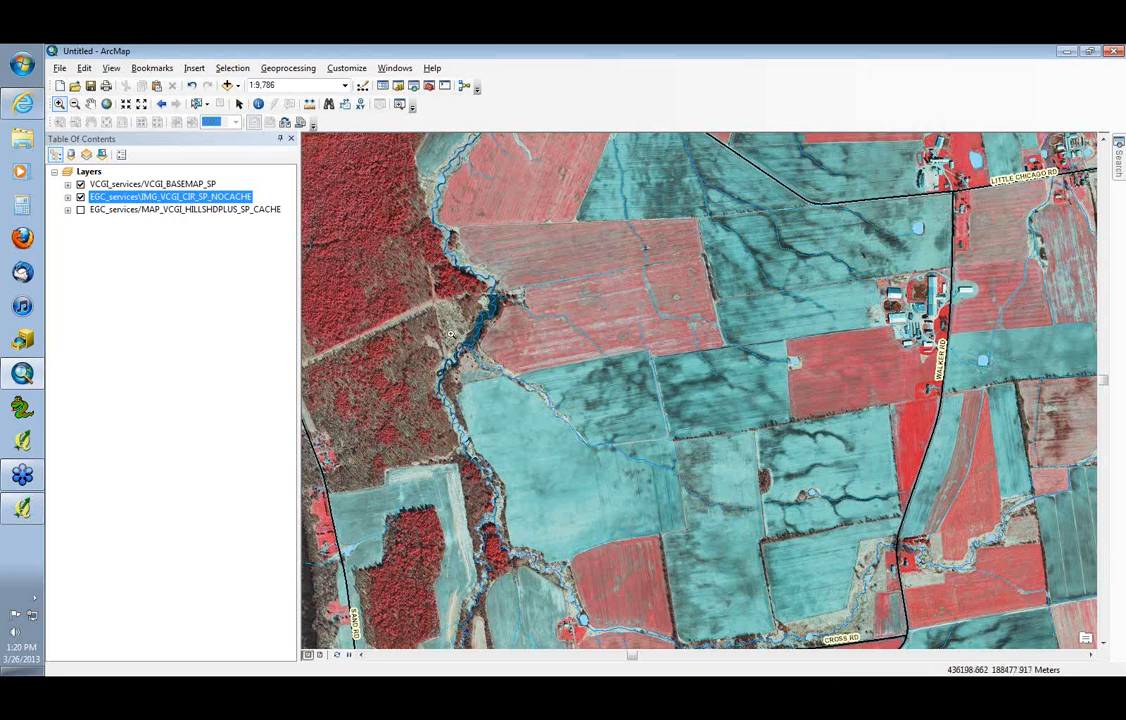
pyautogui.moveTo(315, 298); pyautogui.dragTo(485, 480)
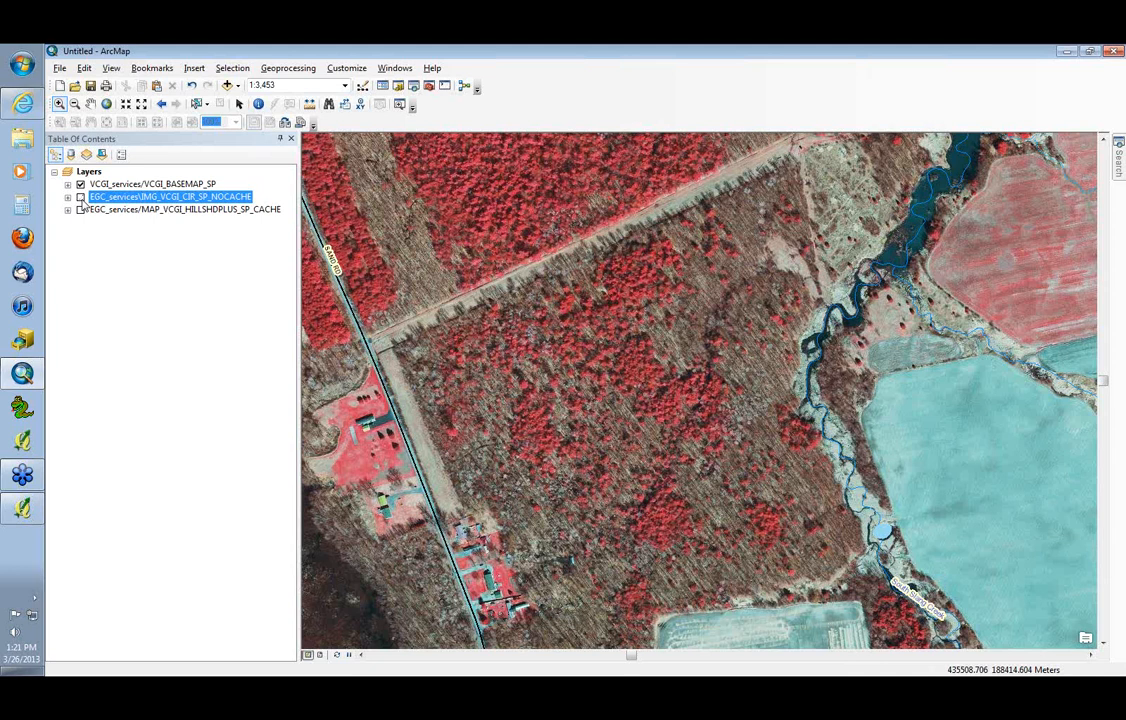
# Hide and redisplay the color infrared imagery to compare it with the basemap, and zoom out to 1:5,000
pyautogui.click(81, 197)
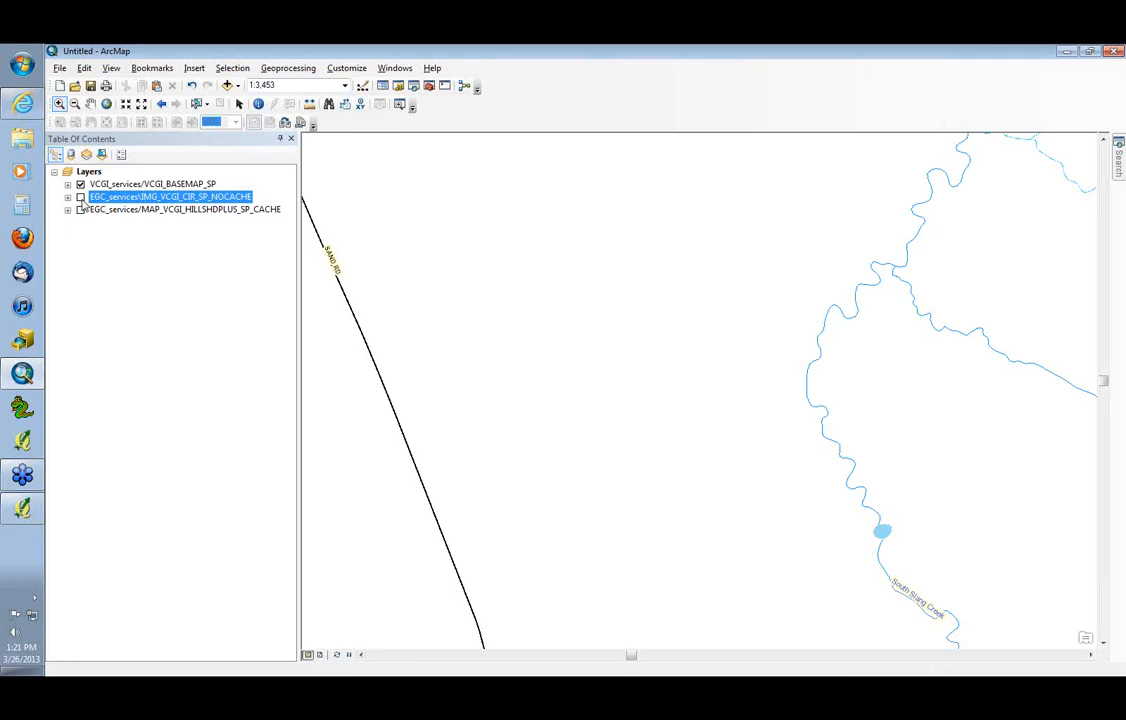
pyautogui.click(81, 197)
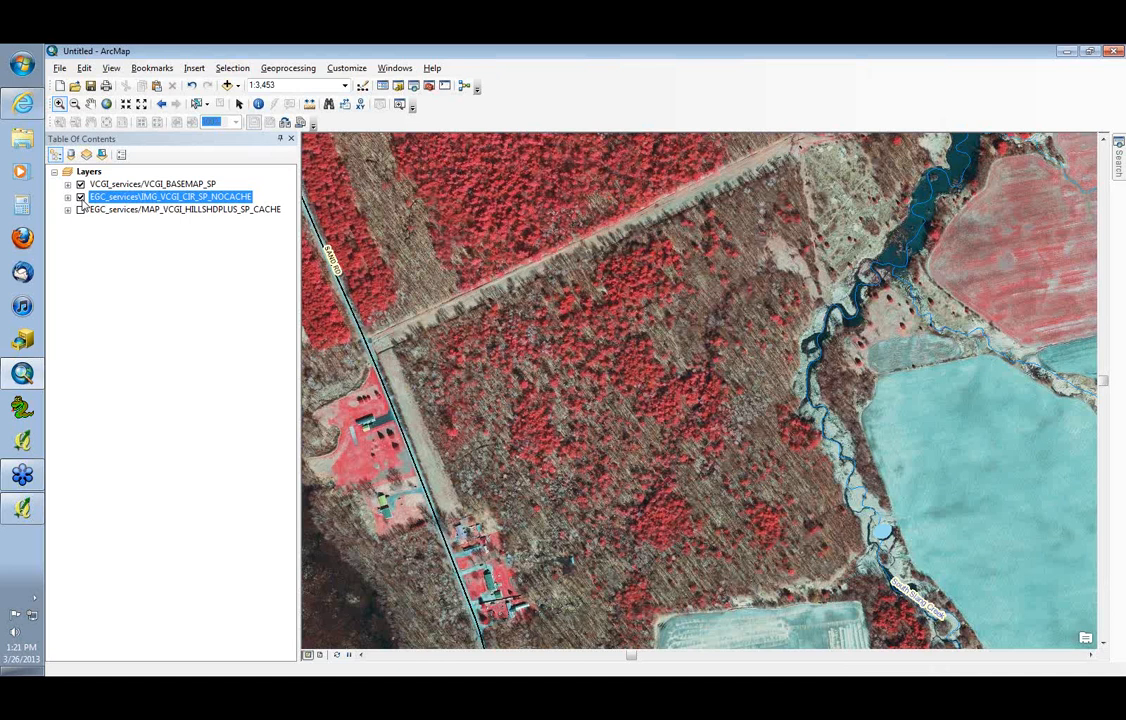
pyautogui.click(74, 103)
pyautogui.click(612, 353)
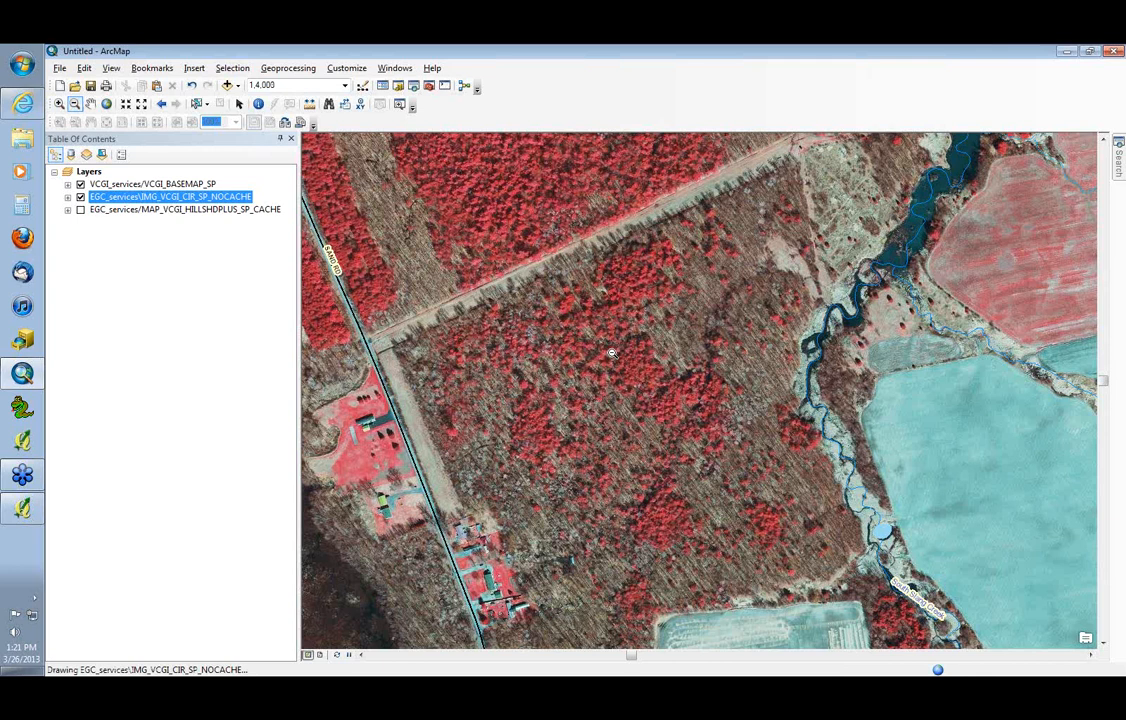
pyautogui.click(612, 353)
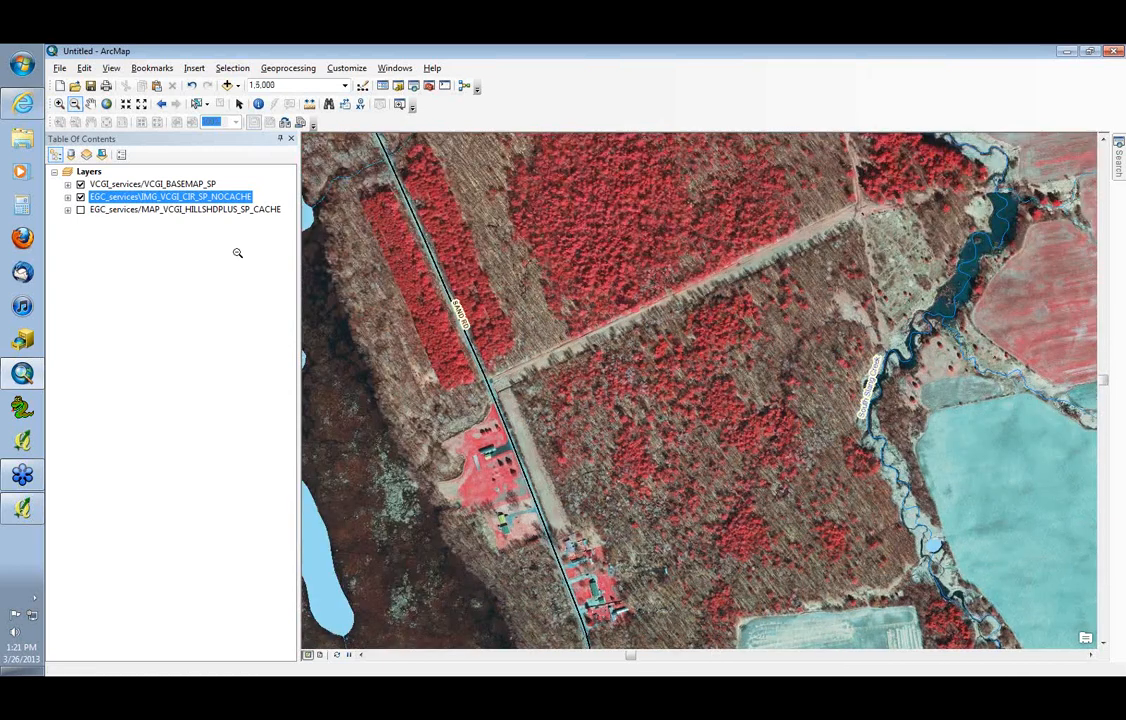
# Review the sublayers of VCGI_BASEMAP_SP, turn the basemap off, and view the imagery alone out to 1:10,000
pyautogui.click(66, 184)
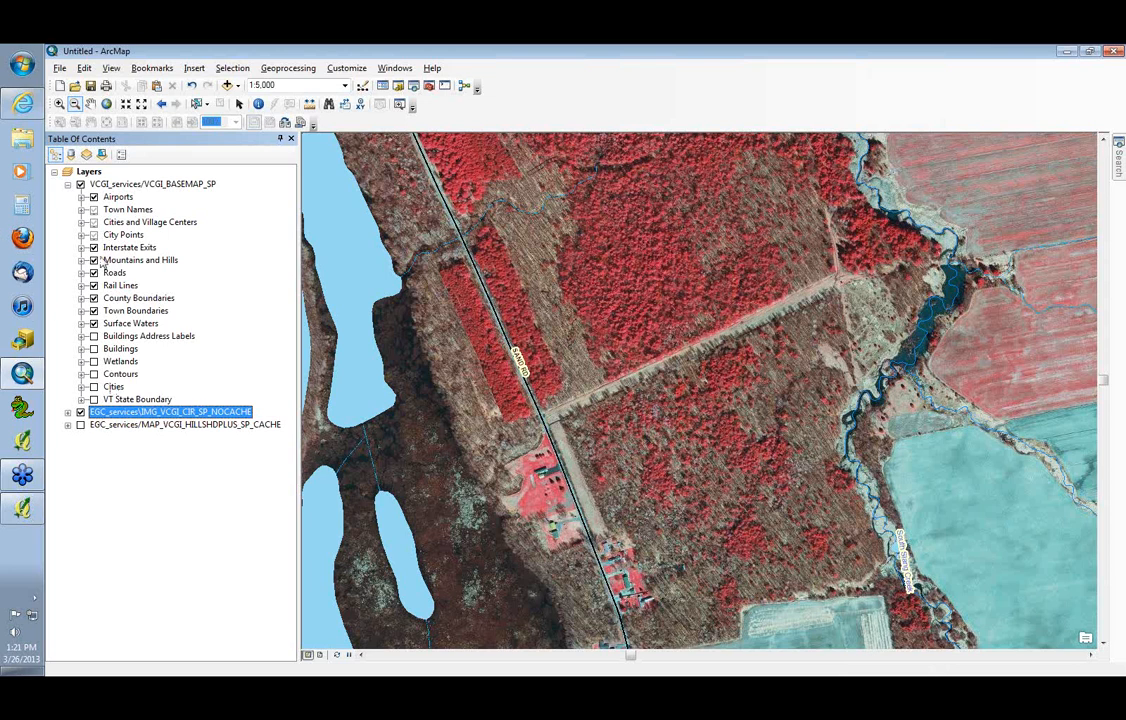
pyautogui.click(68, 185)
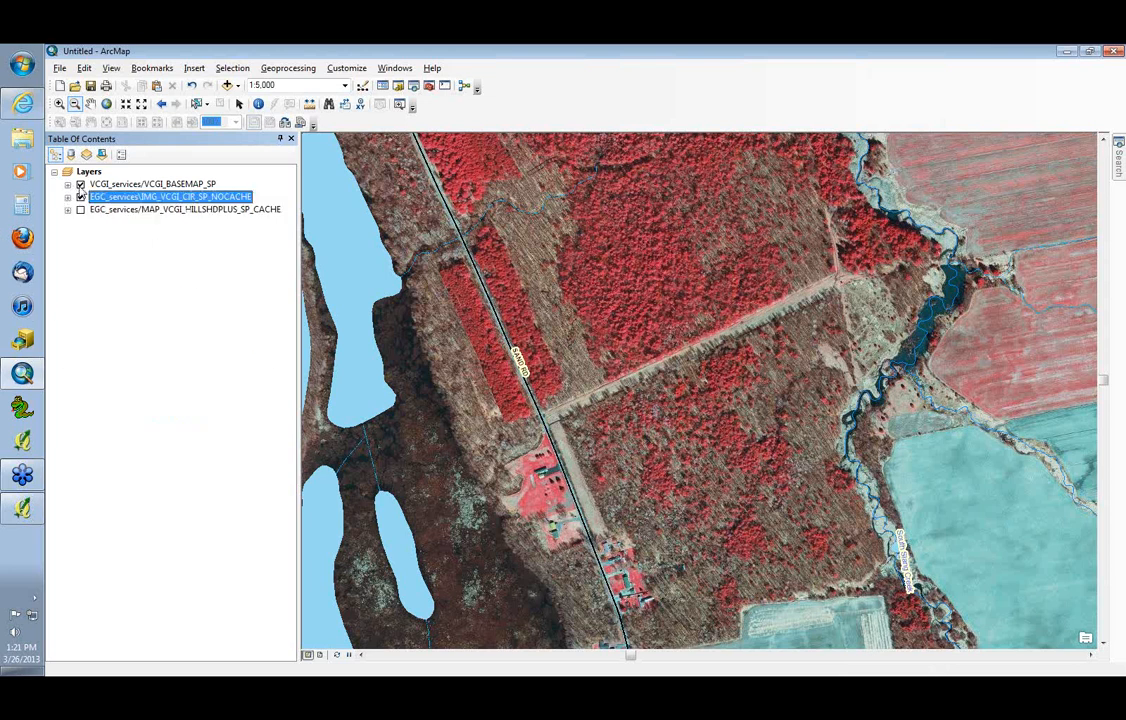
pyautogui.click(81, 186)
pyautogui.click(81, 186)
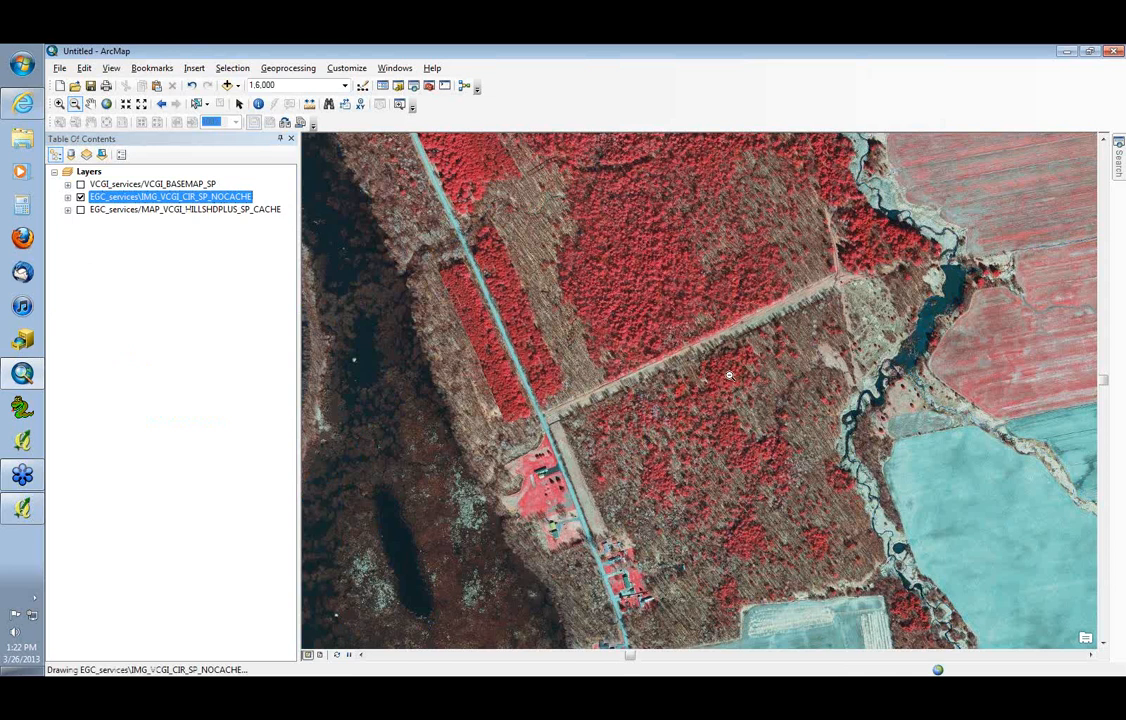
pyautogui.scroll(1, 729, 376)
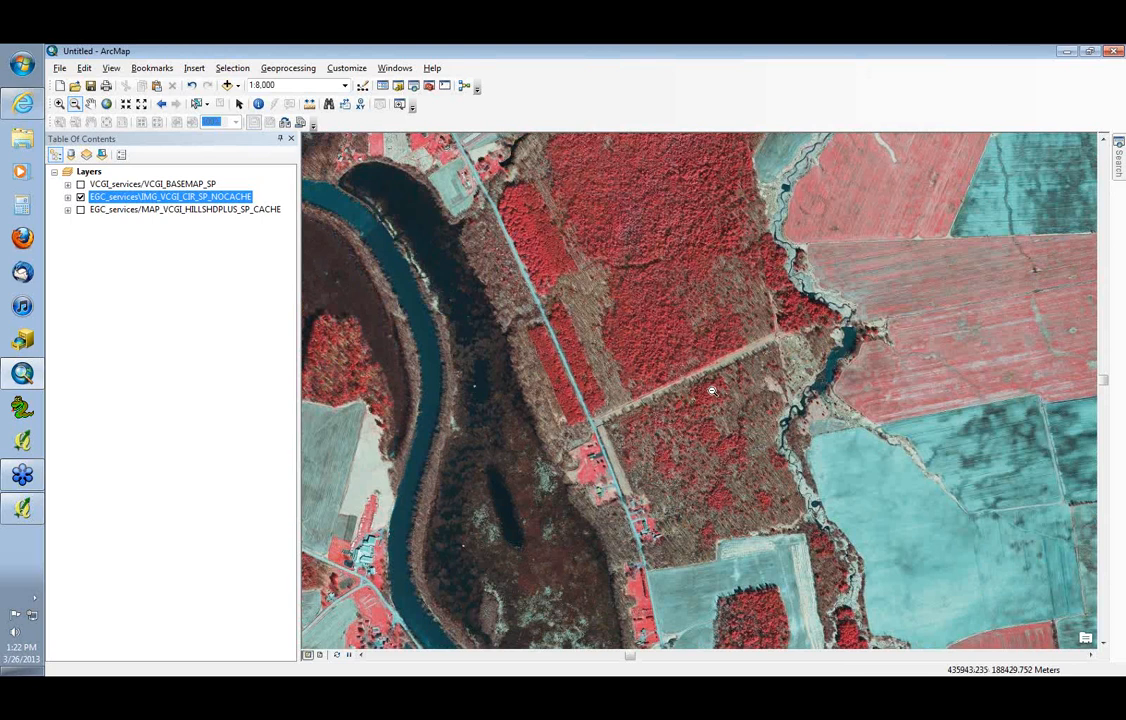
pyautogui.scroll(-1, 712, 391)
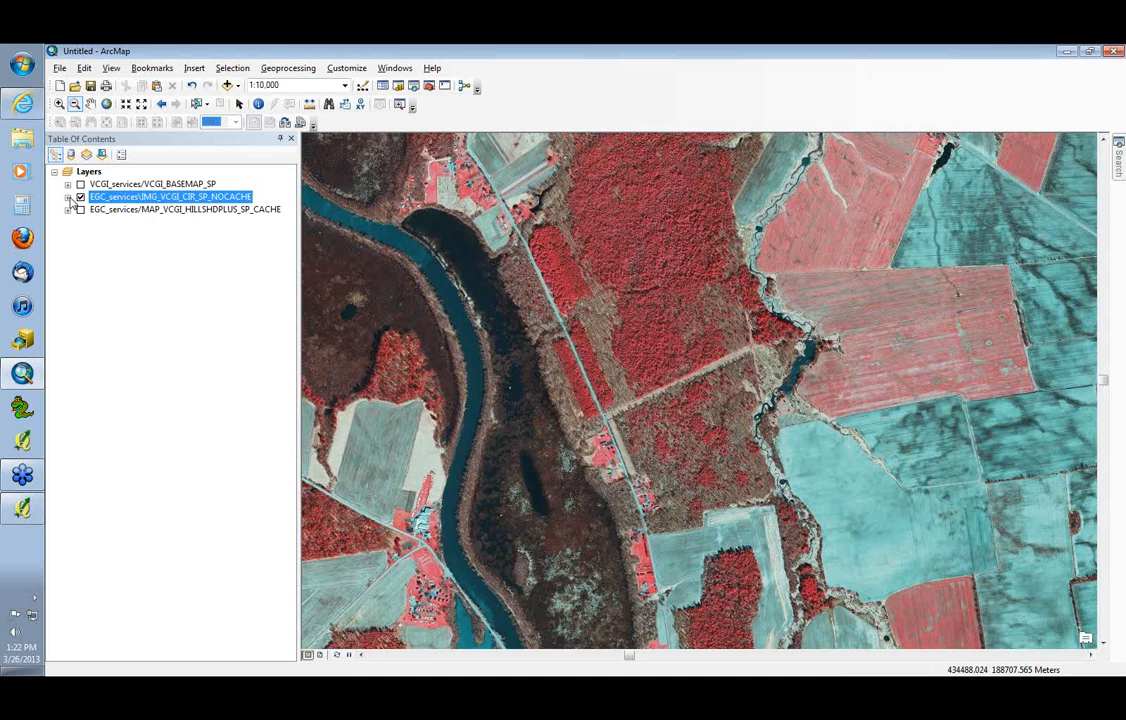
# Apply a Minimum-Maximum stretch to the color infrared layer's symbology, with statistics taken From Current Display Extent
pyautogui.rightClick(136, 199)
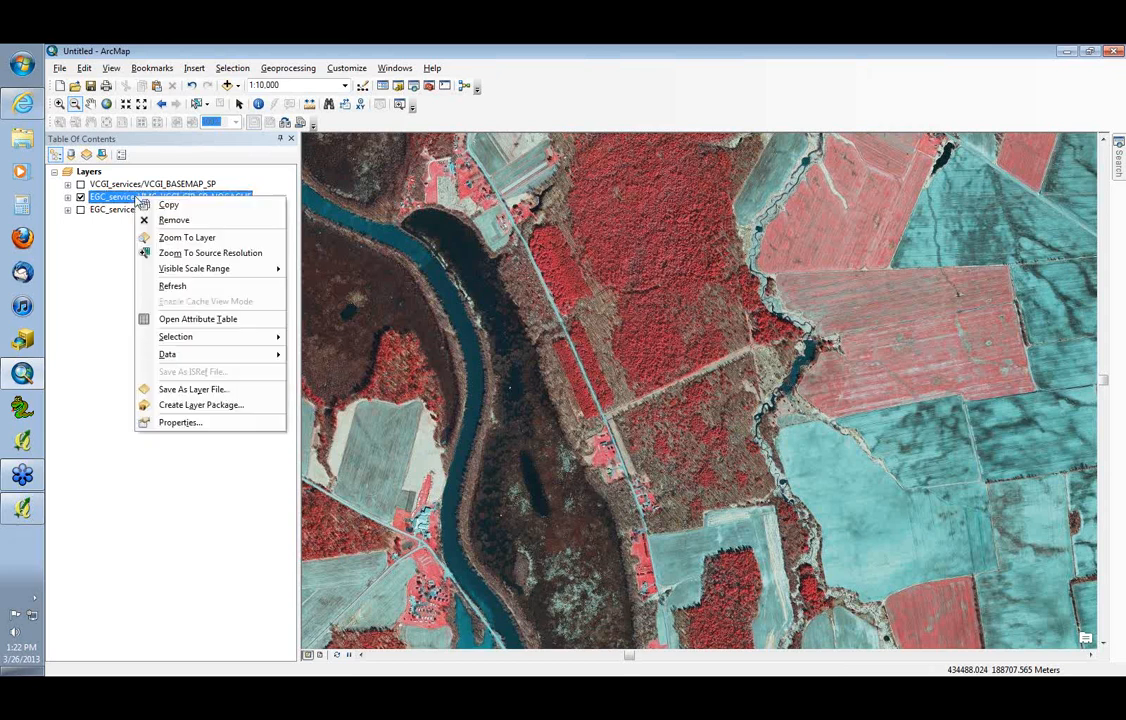
pyautogui.click(210, 422)
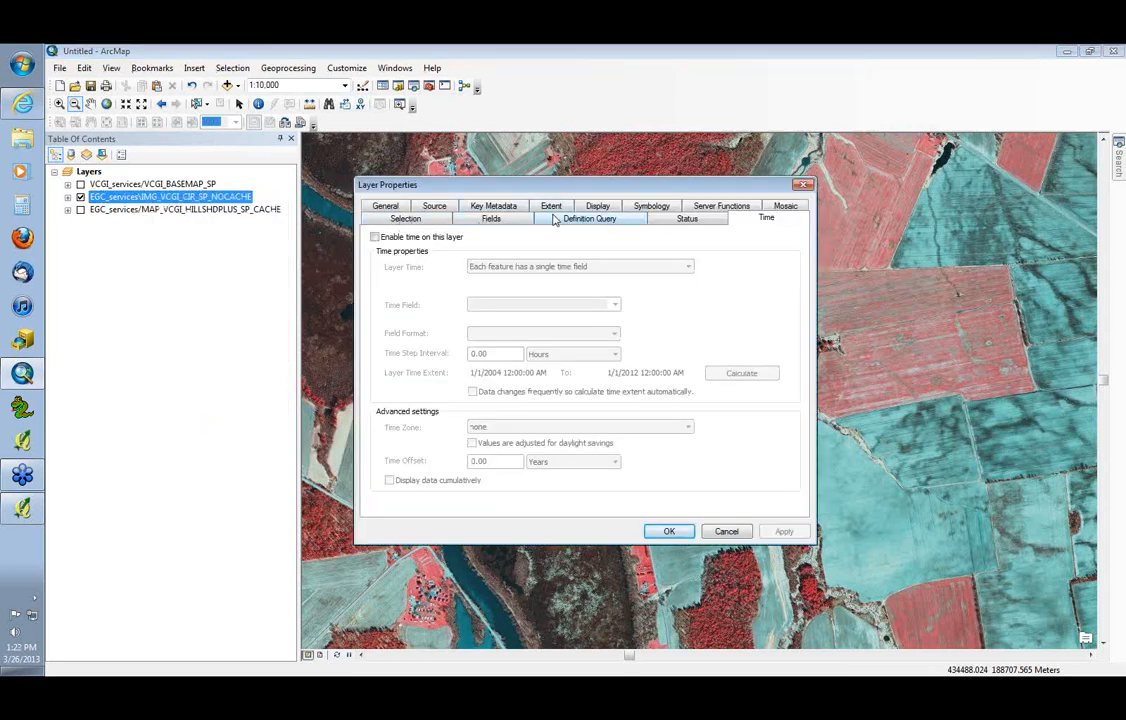
pyautogui.click(650, 206)
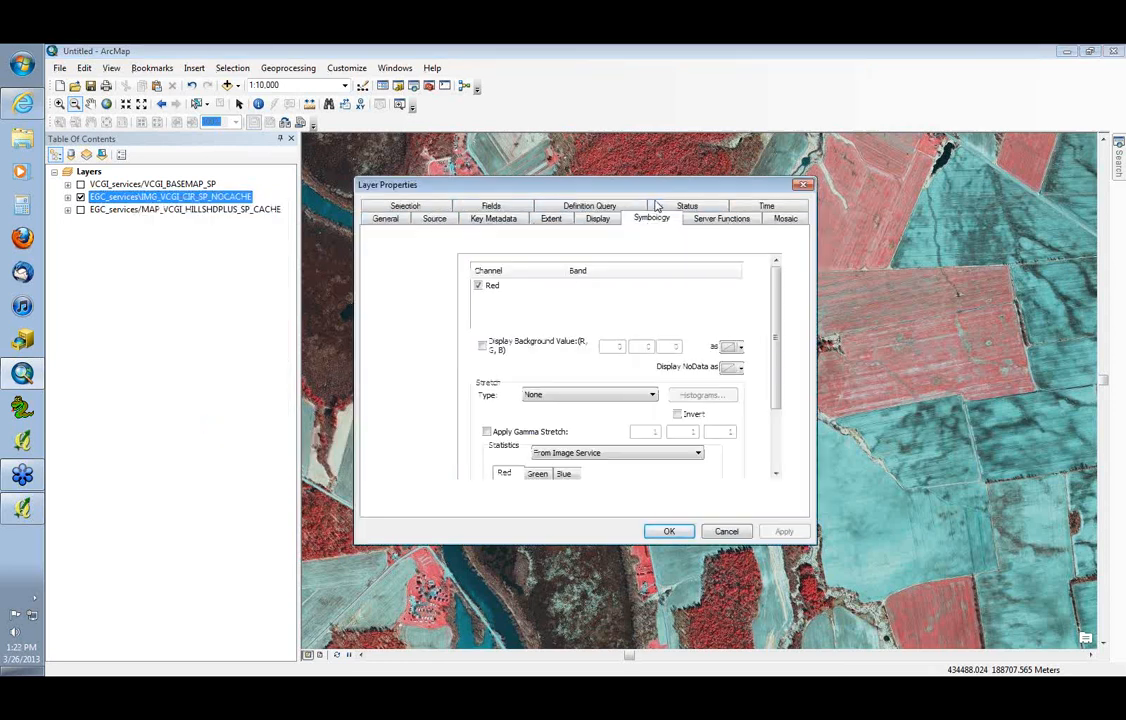
pyautogui.click(606, 396)
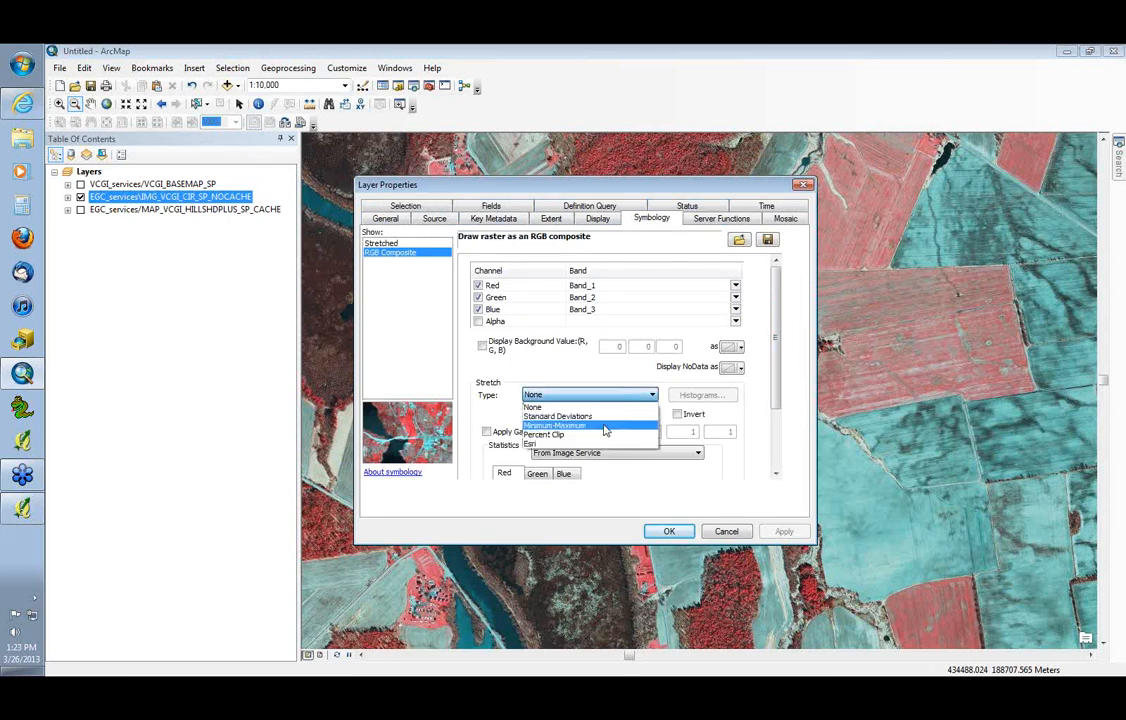
pyautogui.click(605, 426)
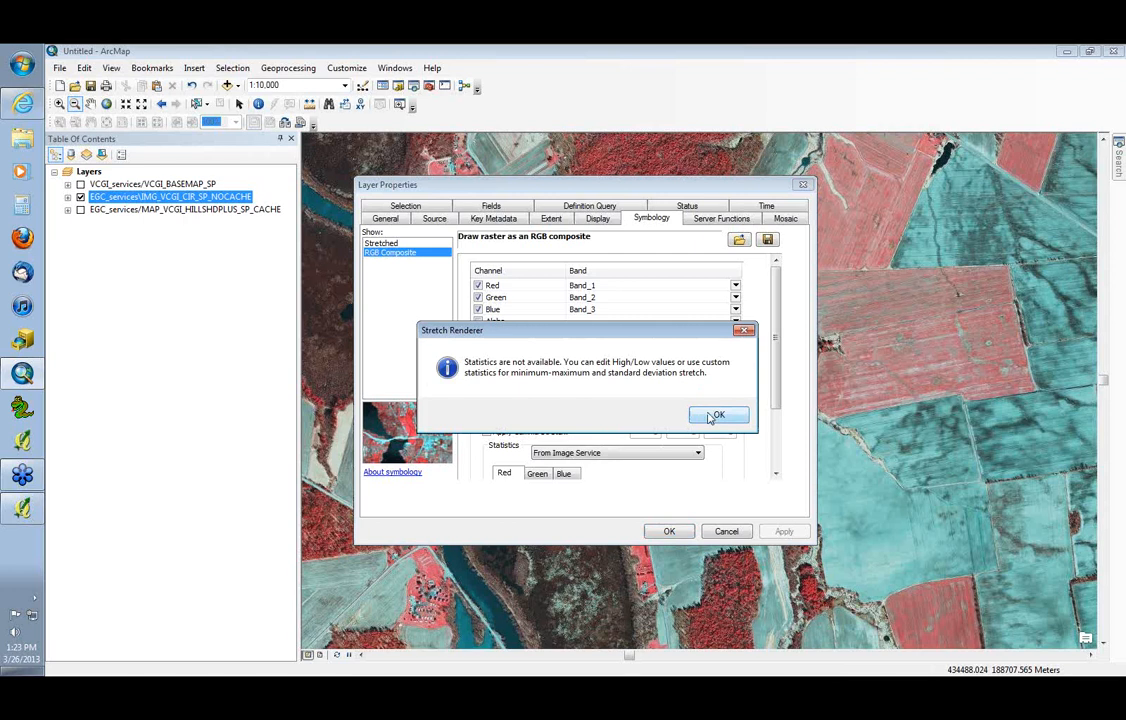
pyautogui.click(710, 416)
pyautogui.click(603, 455)
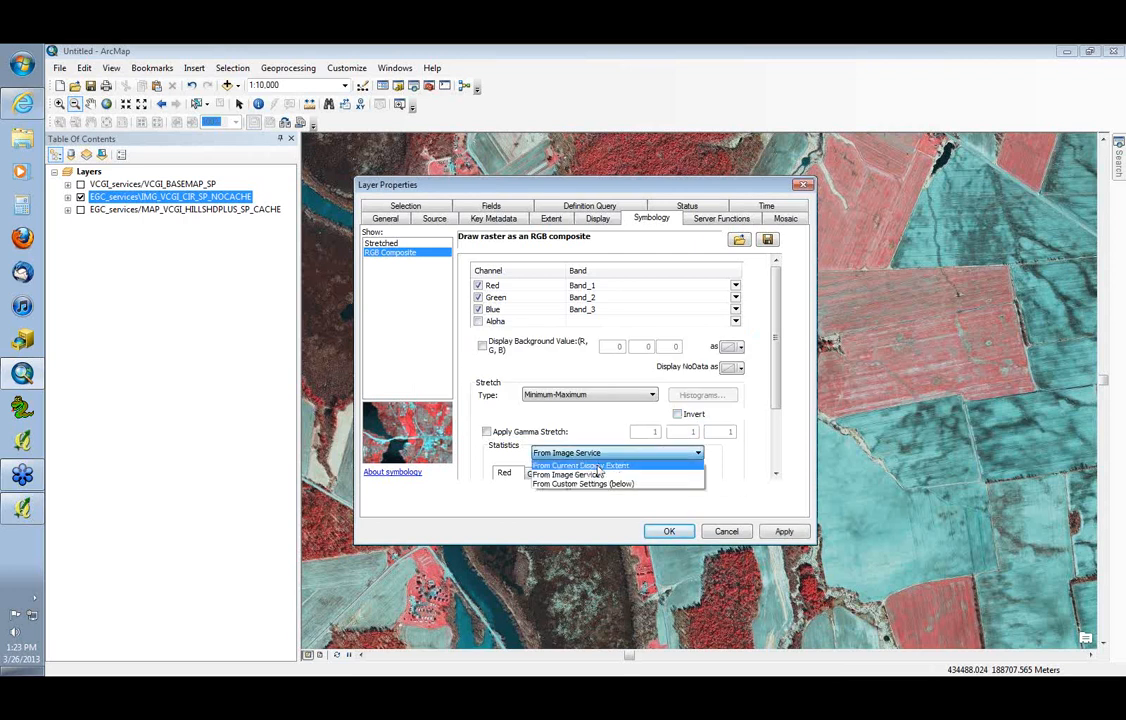
pyautogui.click(595, 466)
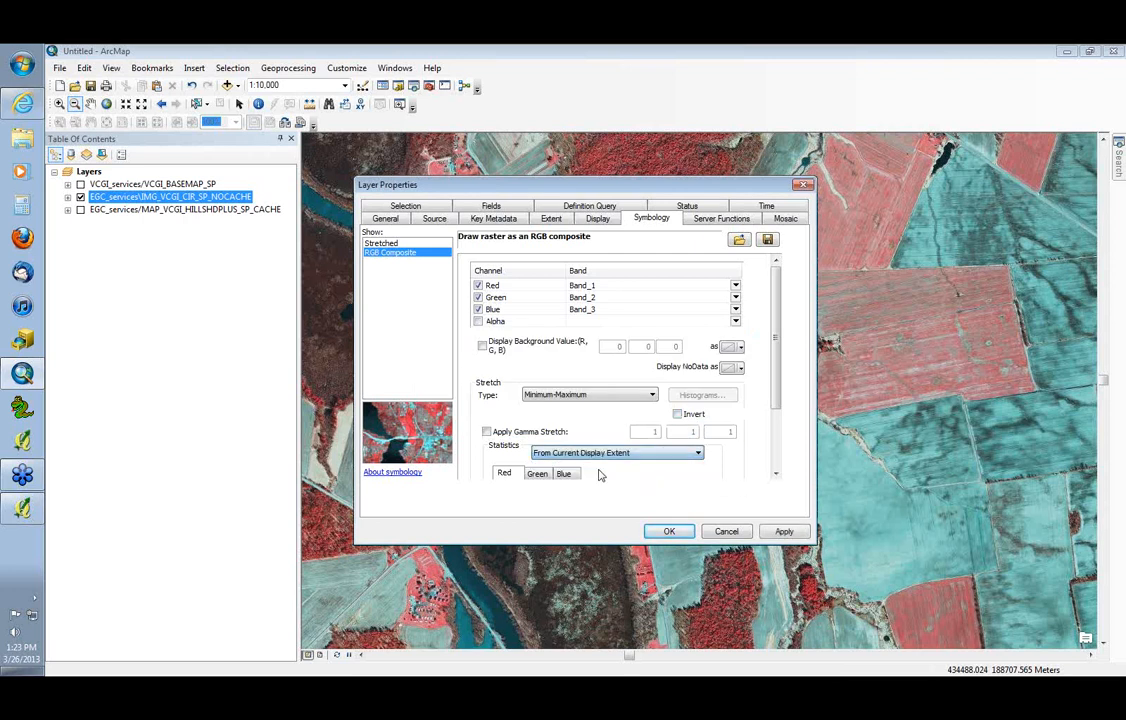
pyautogui.click(608, 397)
pyautogui.click(596, 426)
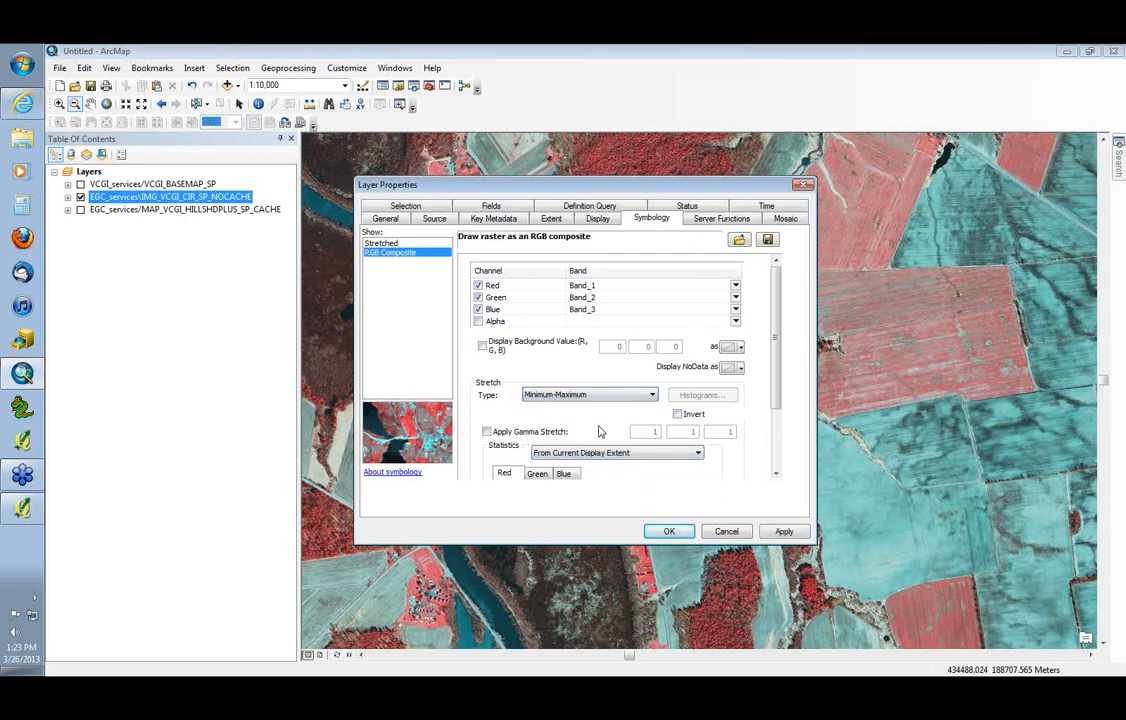
pyautogui.click(781, 531)
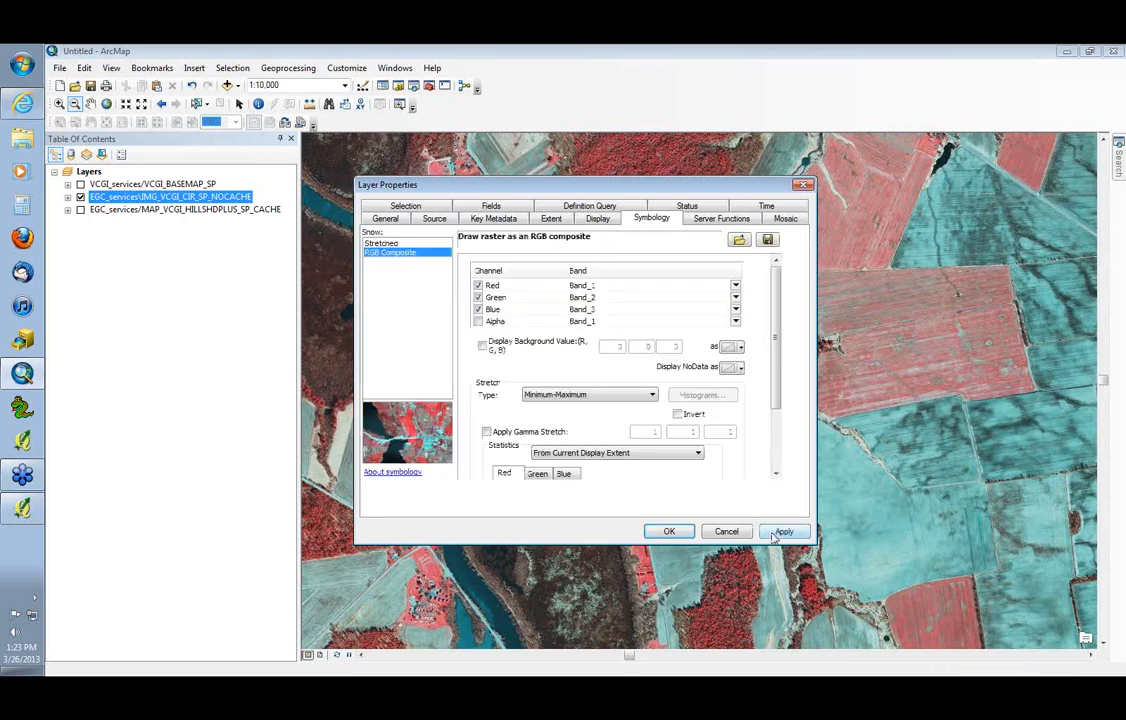
# Apply a Standard Deviations stretch to the color infrared layer, close its properties and examine the imagery out to 1:15,000
pyautogui.click(645, 395)
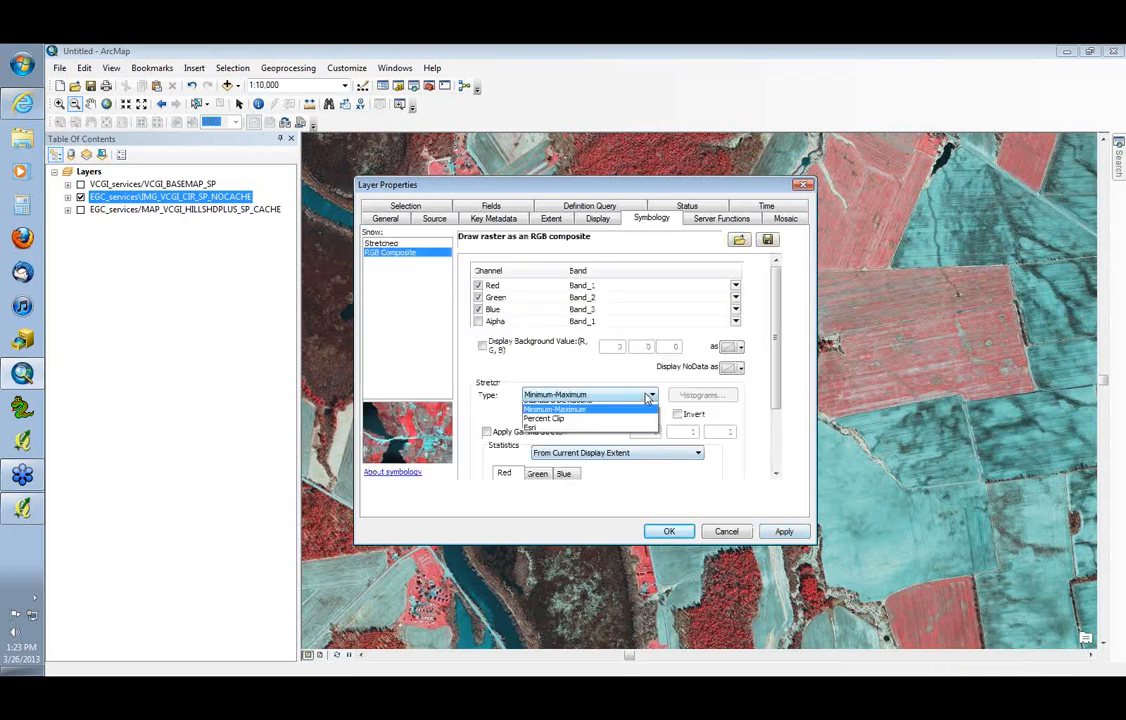
pyautogui.click(632, 418)
pyautogui.click(779, 532)
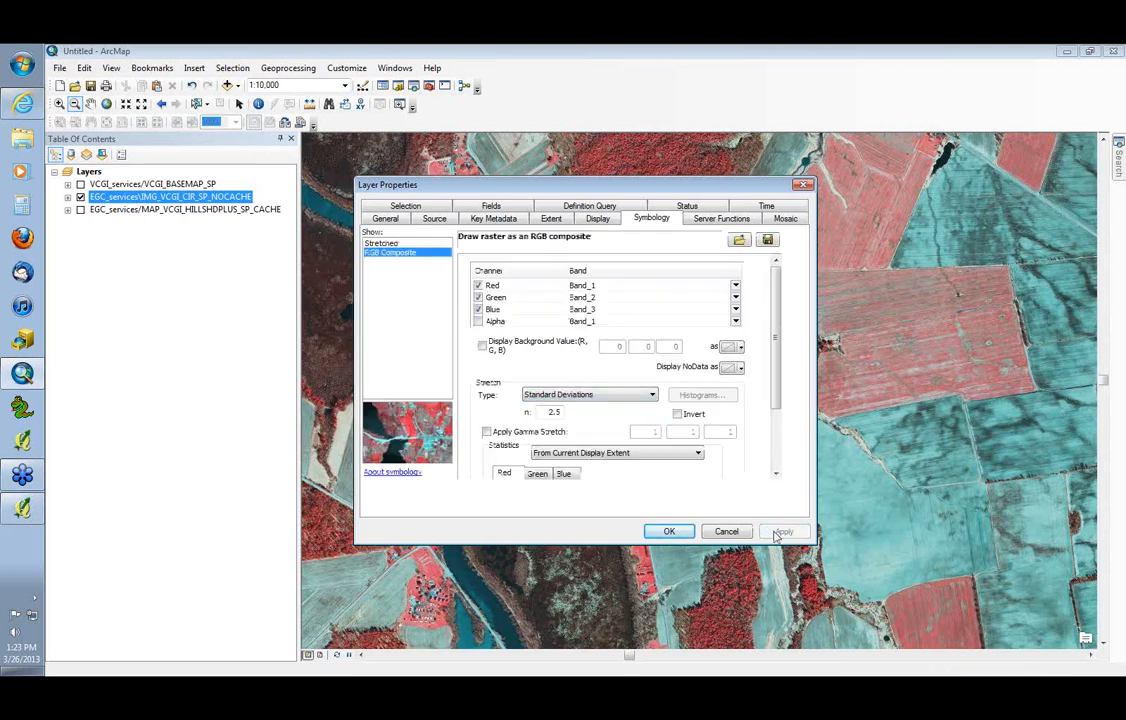
pyautogui.moveTo(690, 188); pyautogui.dragTo(338, 197)
pyautogui.click(376, 549)
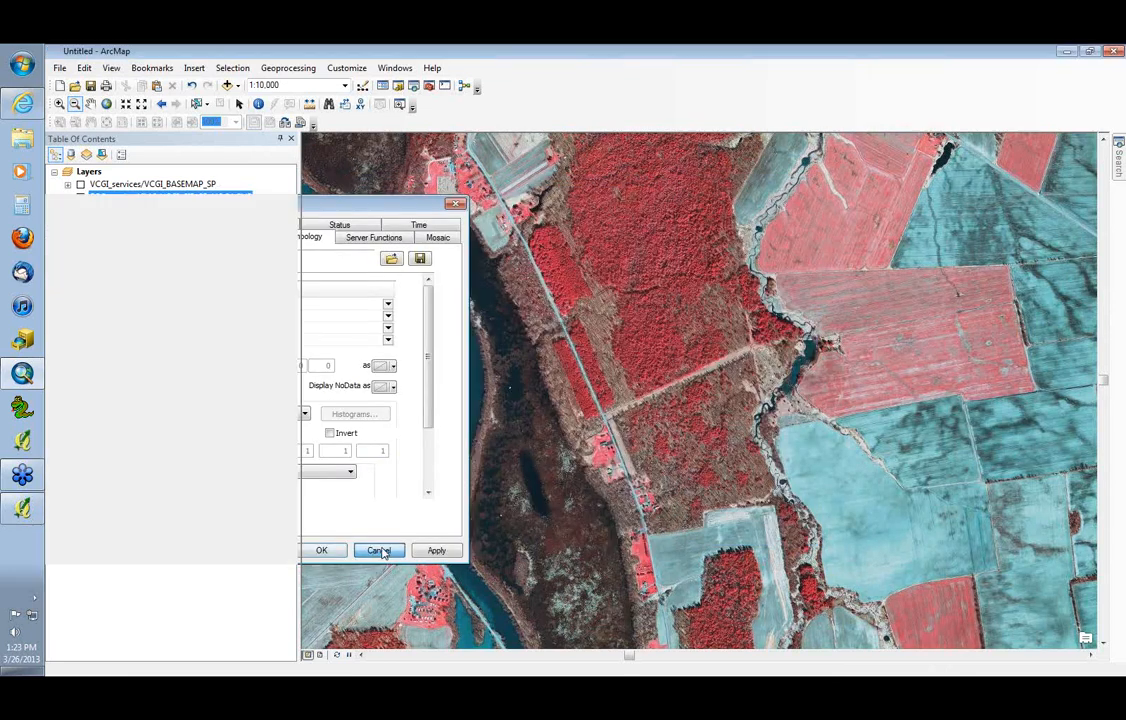
pyautogui.click(625, 365)
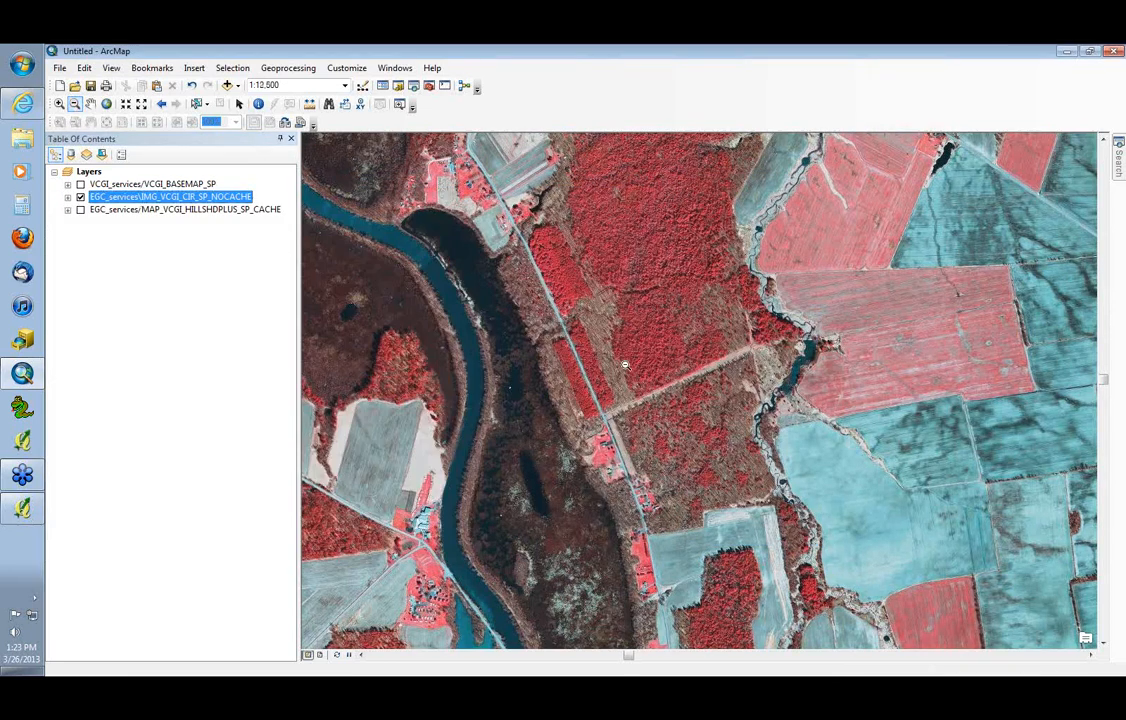
pyautogui.click(685, 370)
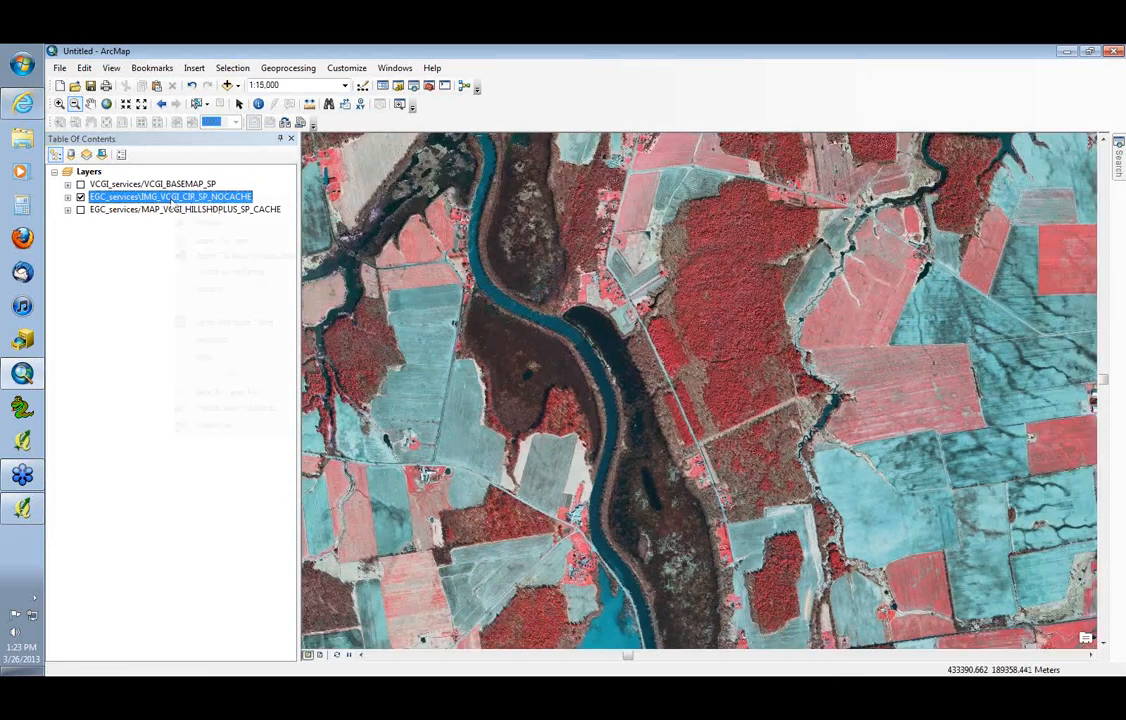
# Apply a Percent Clip stretch in the color infrared layer's symbology and move the properties dialog aside to inspect the imagery
pyautogui.rightClick(160, 196)
pyautogui.click(236, 423)
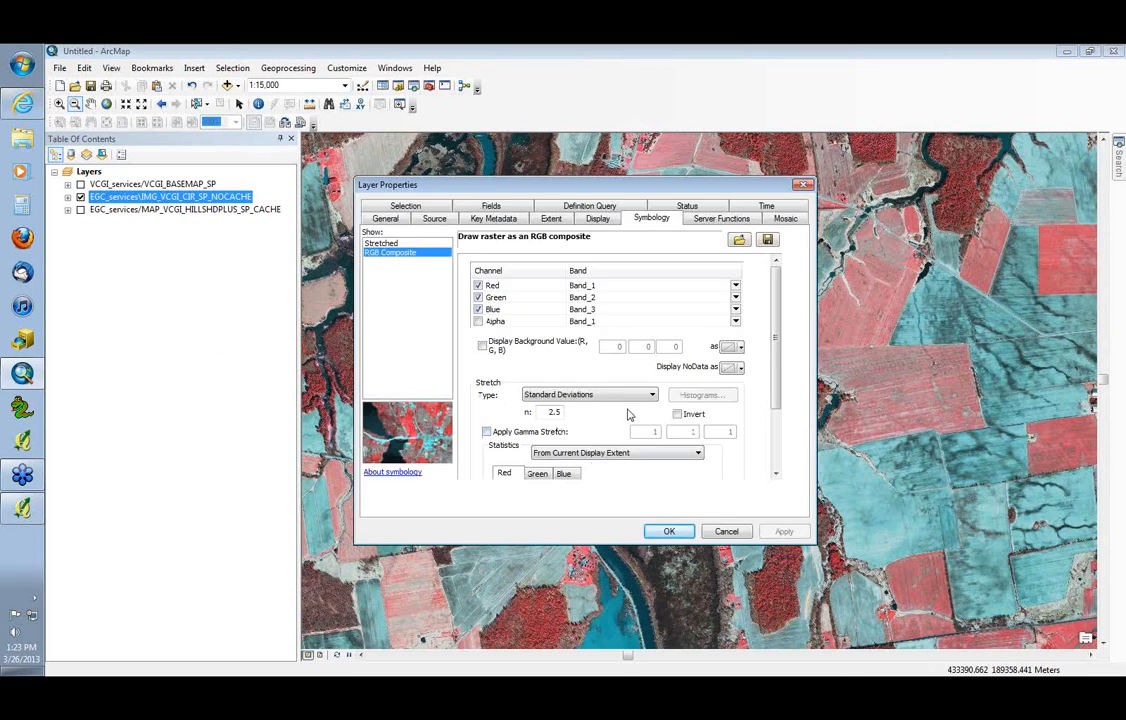
pyautogui.click(626, 395)
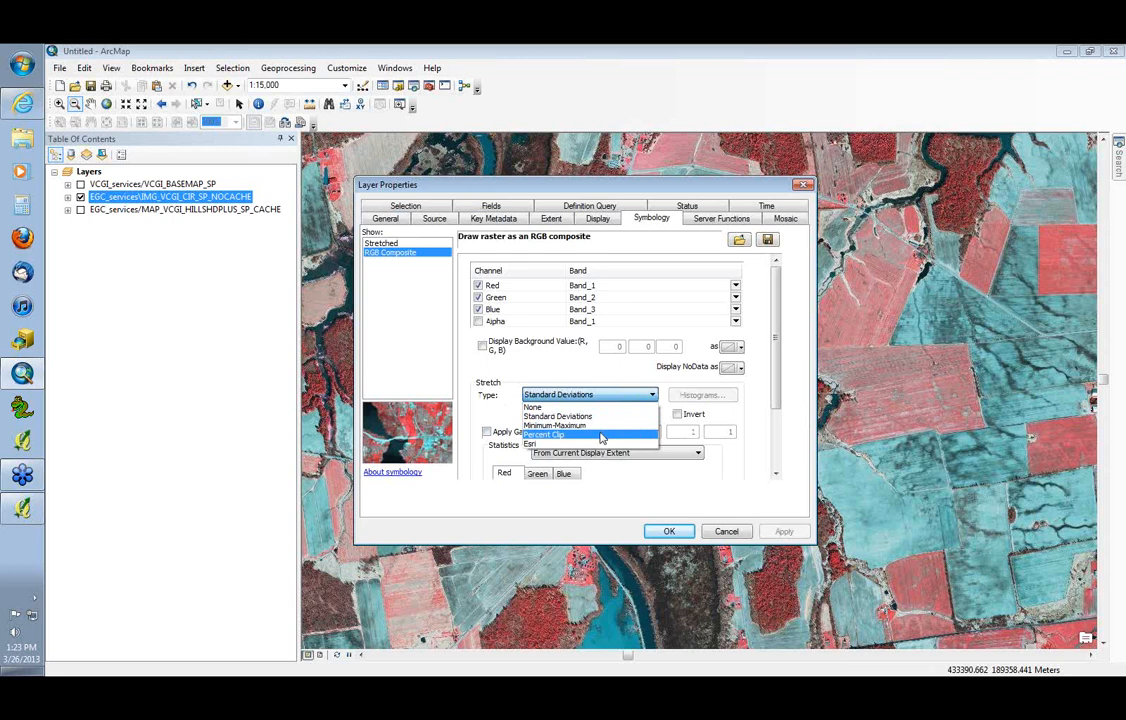
pyautogui.click(601, 435)
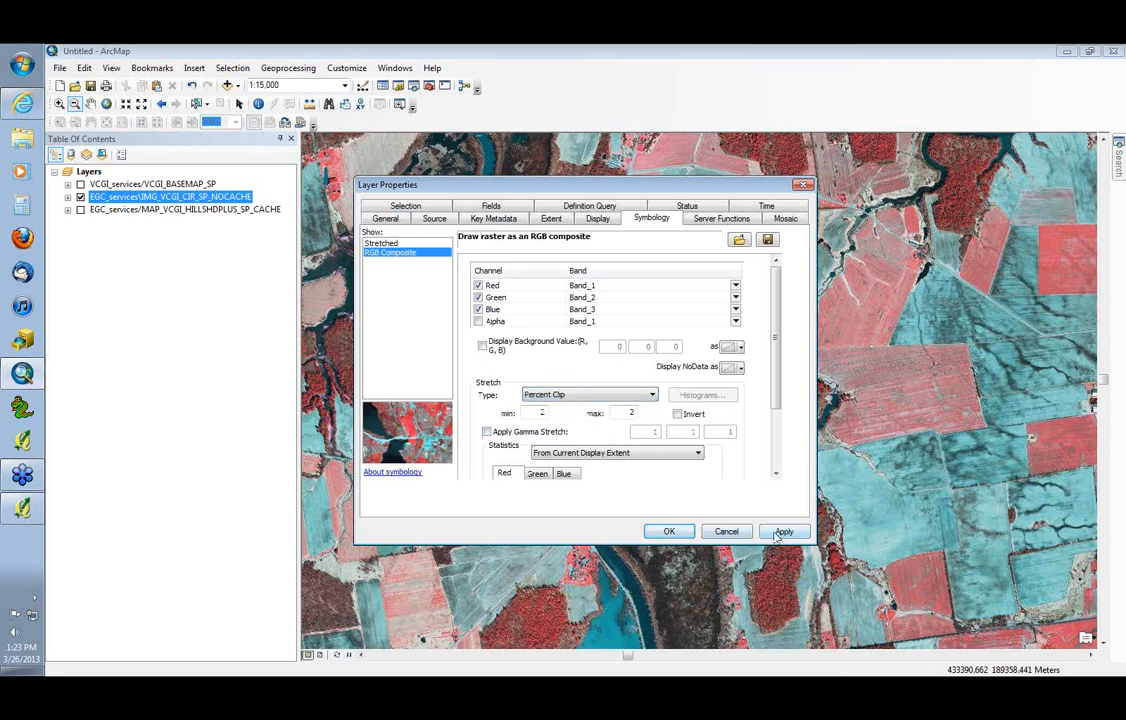
pyautogui.click(776, 531)
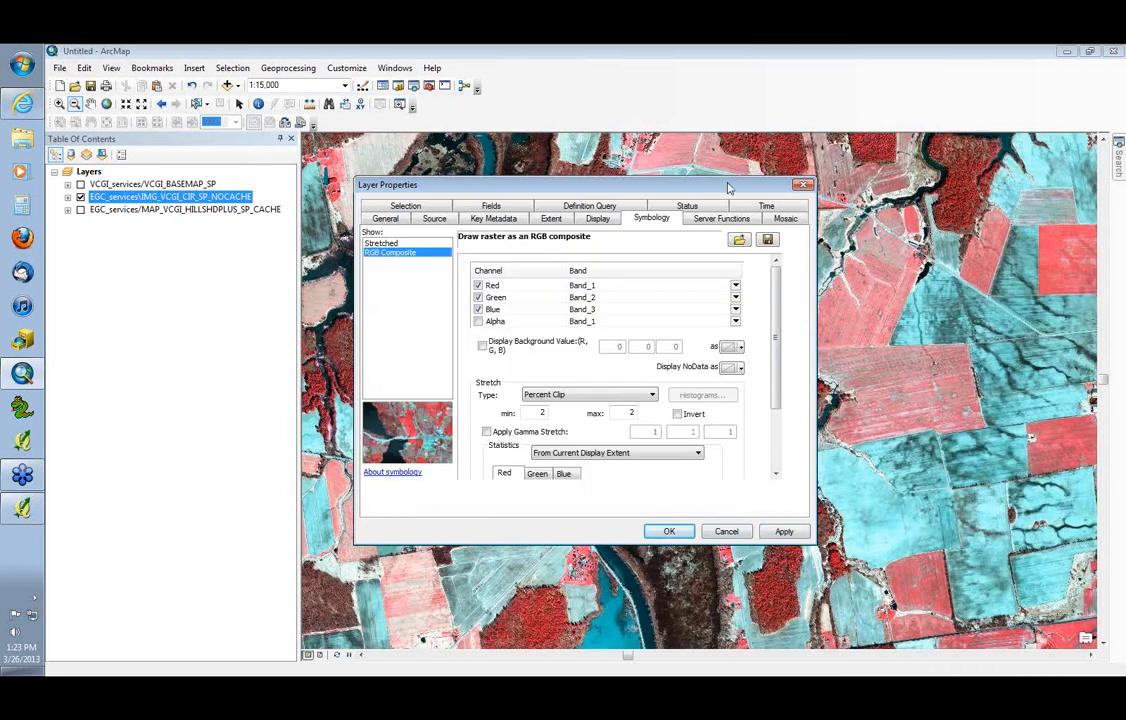
pyautogui.moveTo(731, 186); pyautogui.dragTo(352, 146)
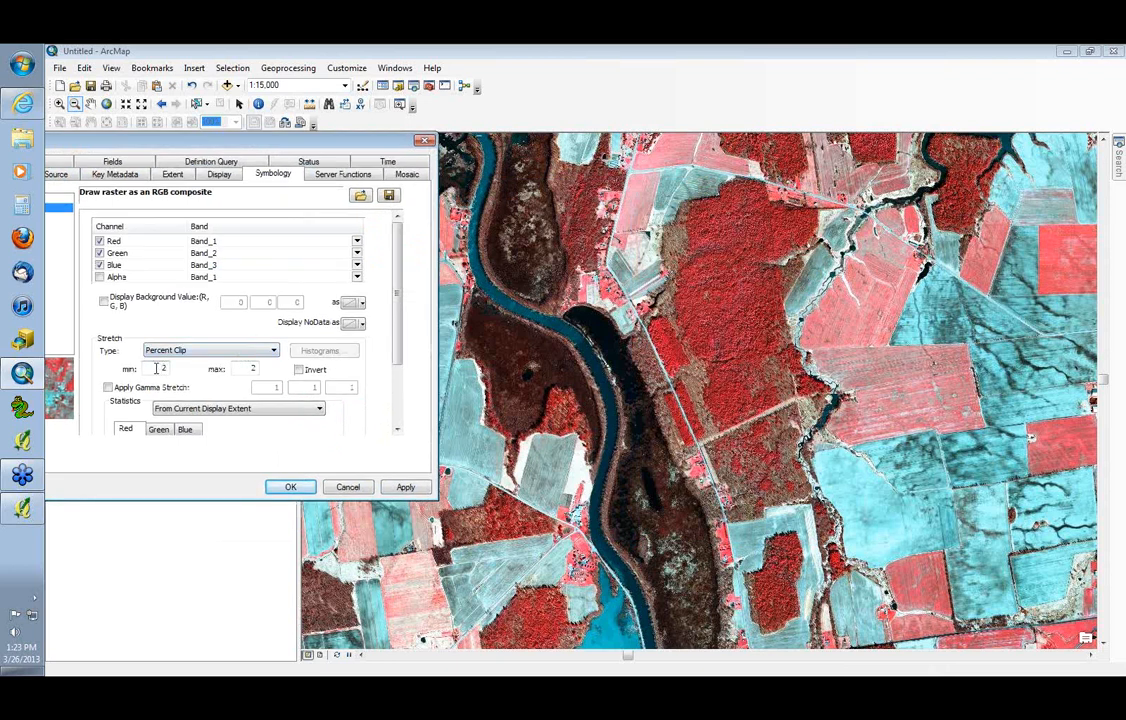
# Apply the Minimum-Maximum stretch to the color infrared imagery for comparison with the Percent Clip rendering
pyautogui.click(200, 350)
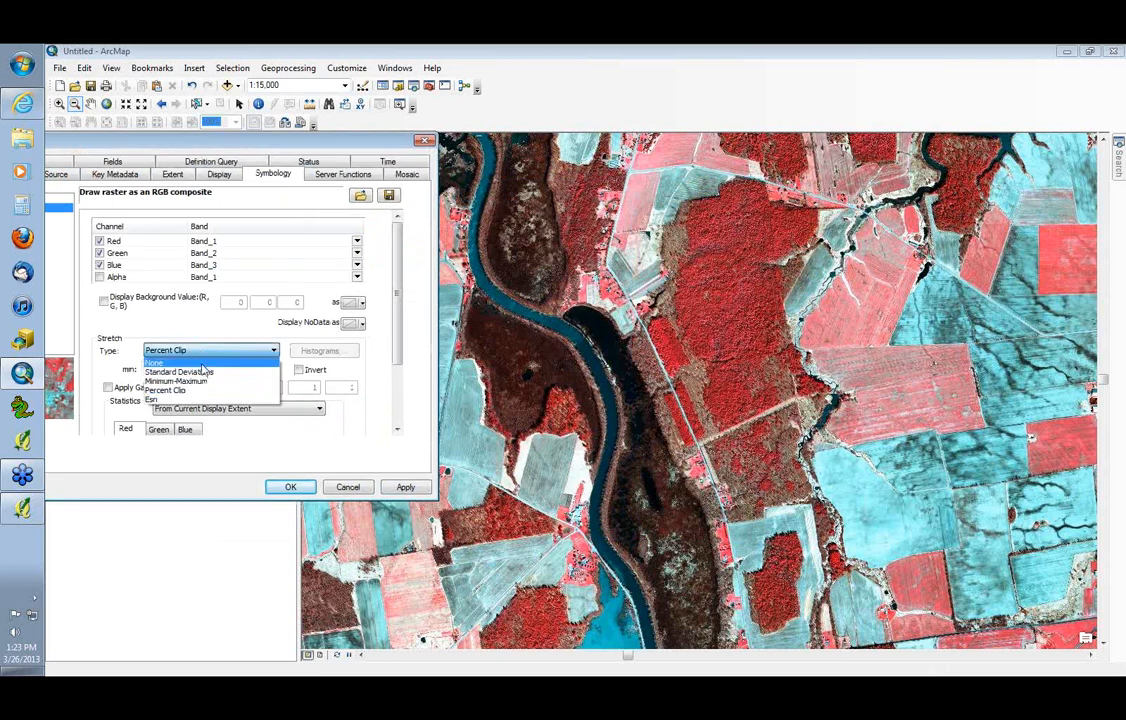
pyautogui.click(176, 381)
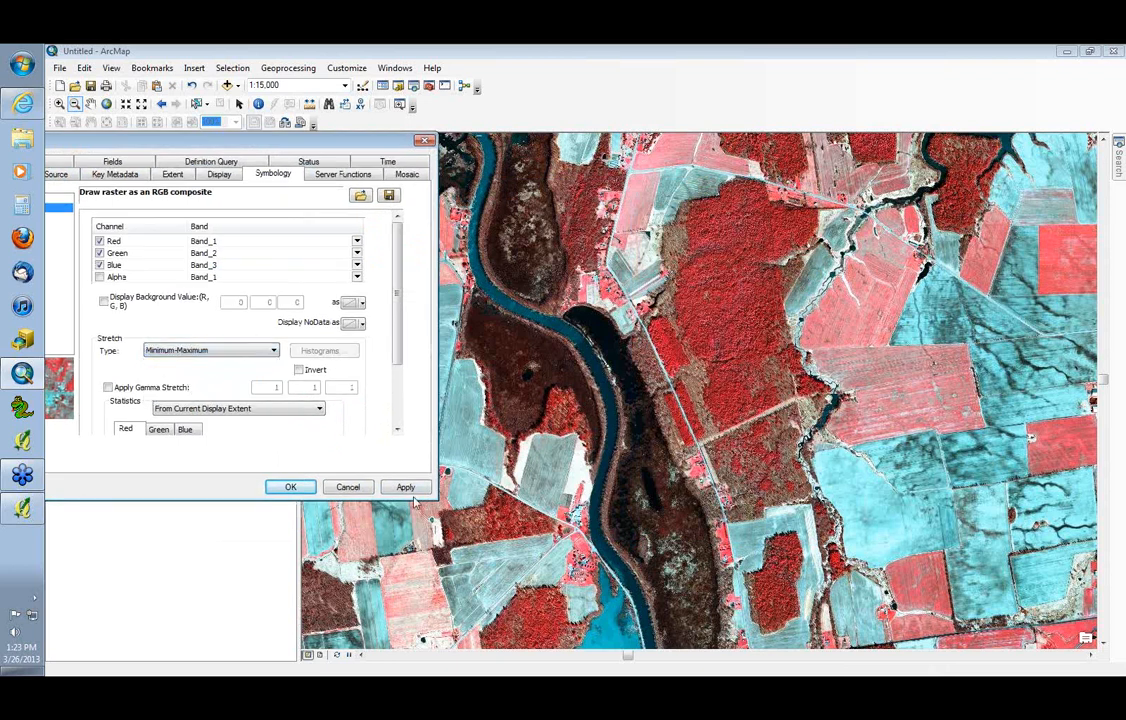
pyautogui.click(407, 489)
# Change the color infrared imagery's stretch type to Standard Deviations and apply it
pyautogui.click(250, 350)
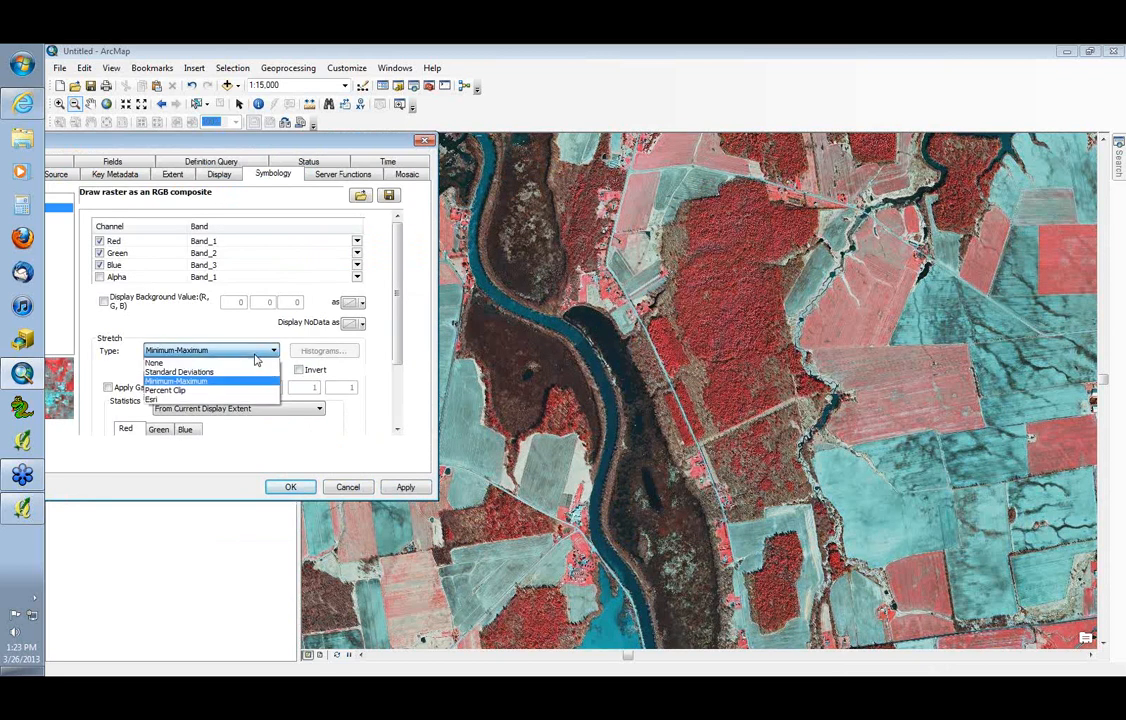
pyautogui.click(258, 371)
pyautogui.click(404, 487)
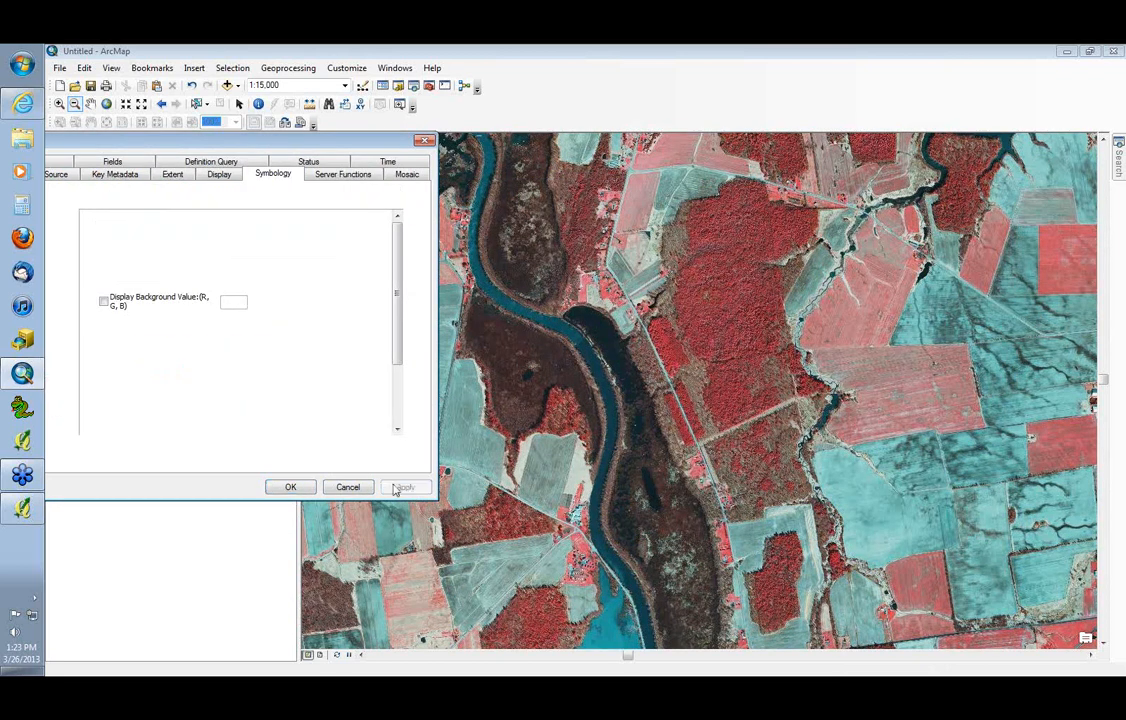
# Apply a Percent Clip stretch with a minimum of 5 and a maximum of 5 to the color infrared imagery
pyautogui.click(250, 350)
pyautogui.click(200, 383)
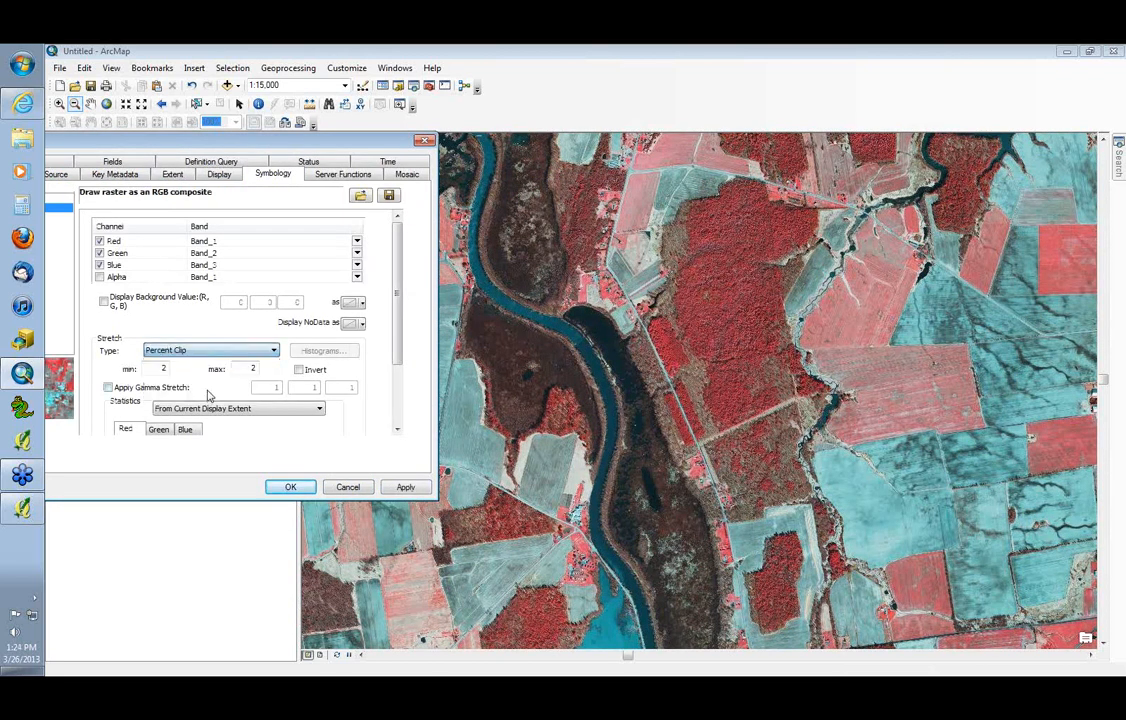
pyautogui.write('5')
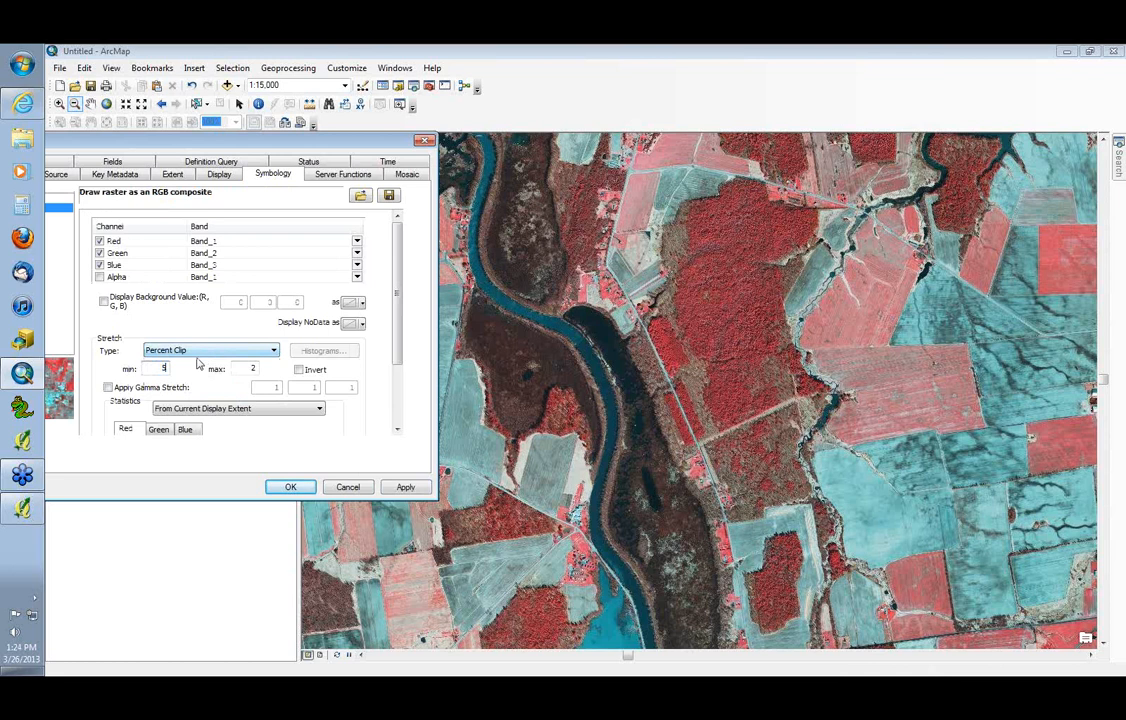
pyautogui.press('Tab')
pyautogui.write('5')
pyautogui.click(404, 487)
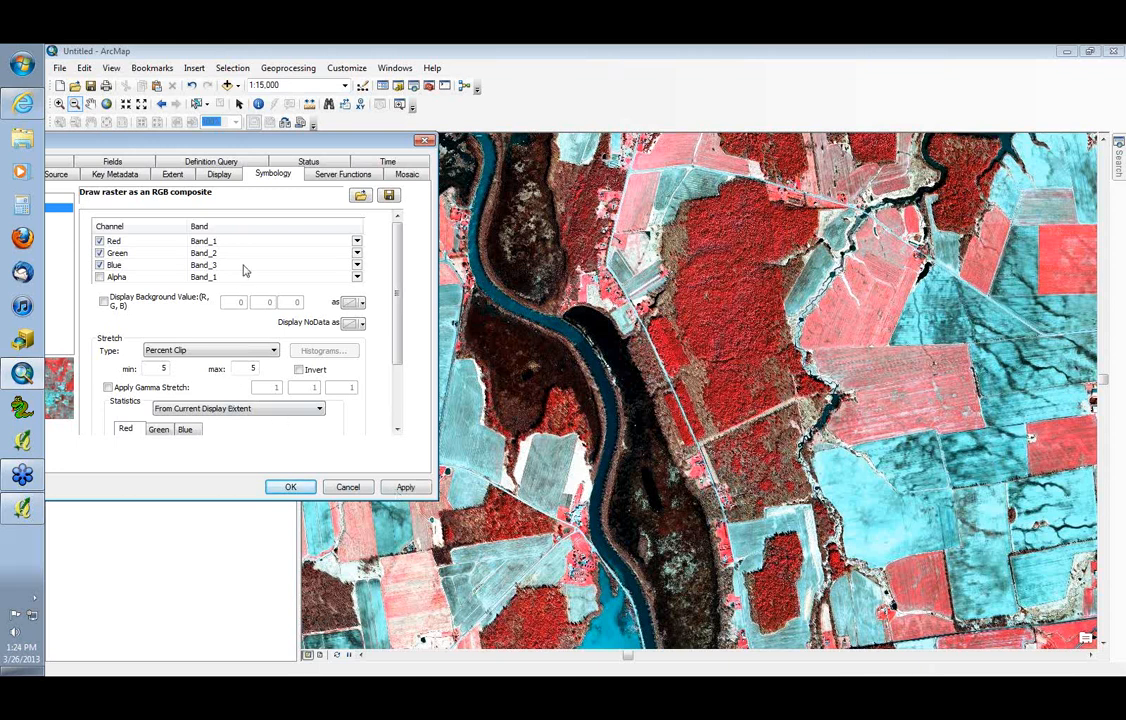
# Base the color infrared layer's Percent Clip stretch on From Image Service statistics and apply the change
pyautogui.moveTo(183, 146); pyautogui.dragTo(630, 200)
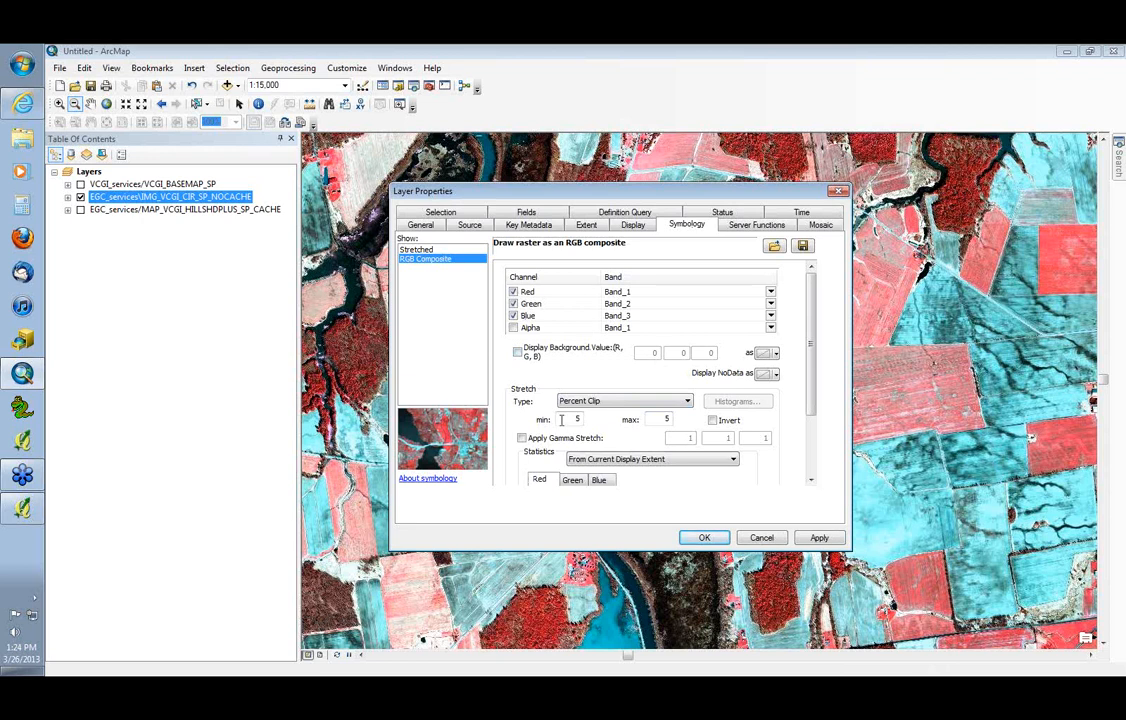
pyautogui.click(592, 402)
pyautogui.click(595, 386)
pyautogui.click(632, 226)
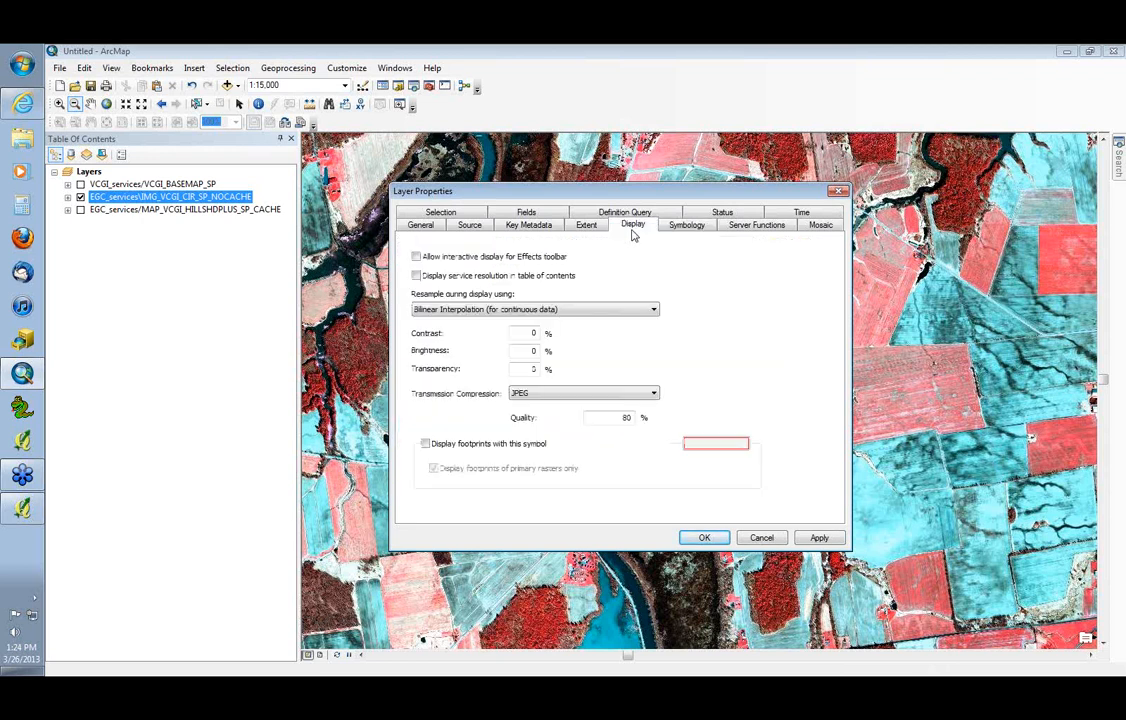
pyautogui.click(684, 227)
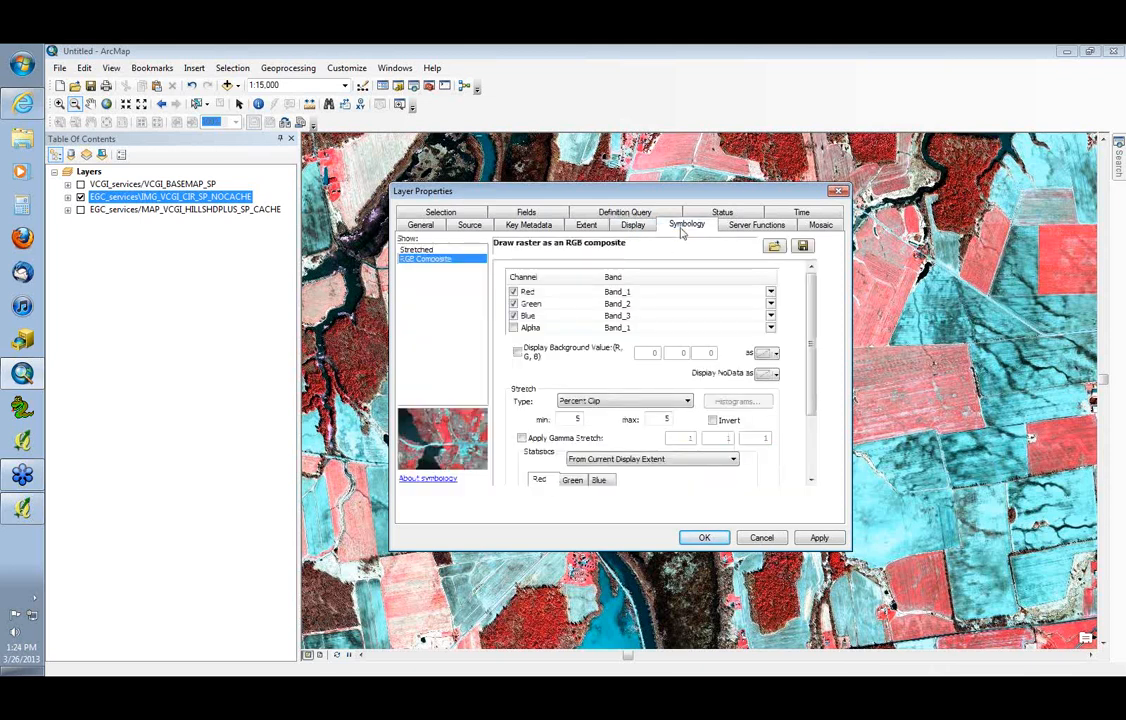
pyautogui.click(673, 462)
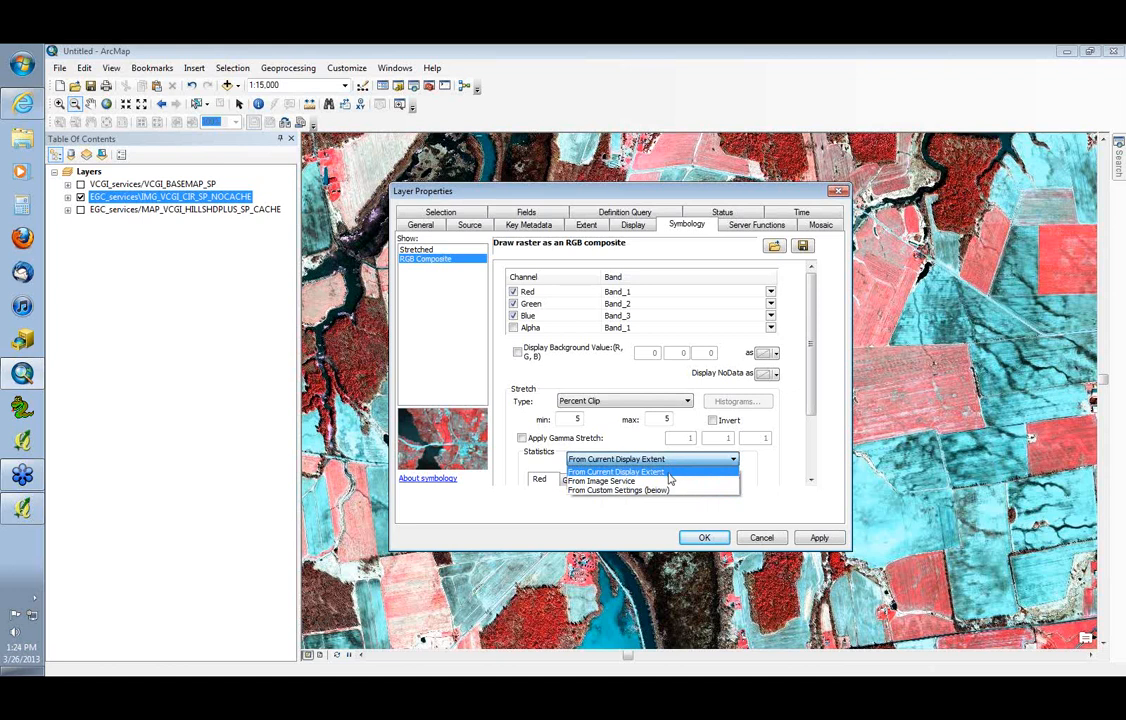
pyautogui.click(668, 461)
pyautogui.click(670, 462)
pyautogui.click(658, 484)
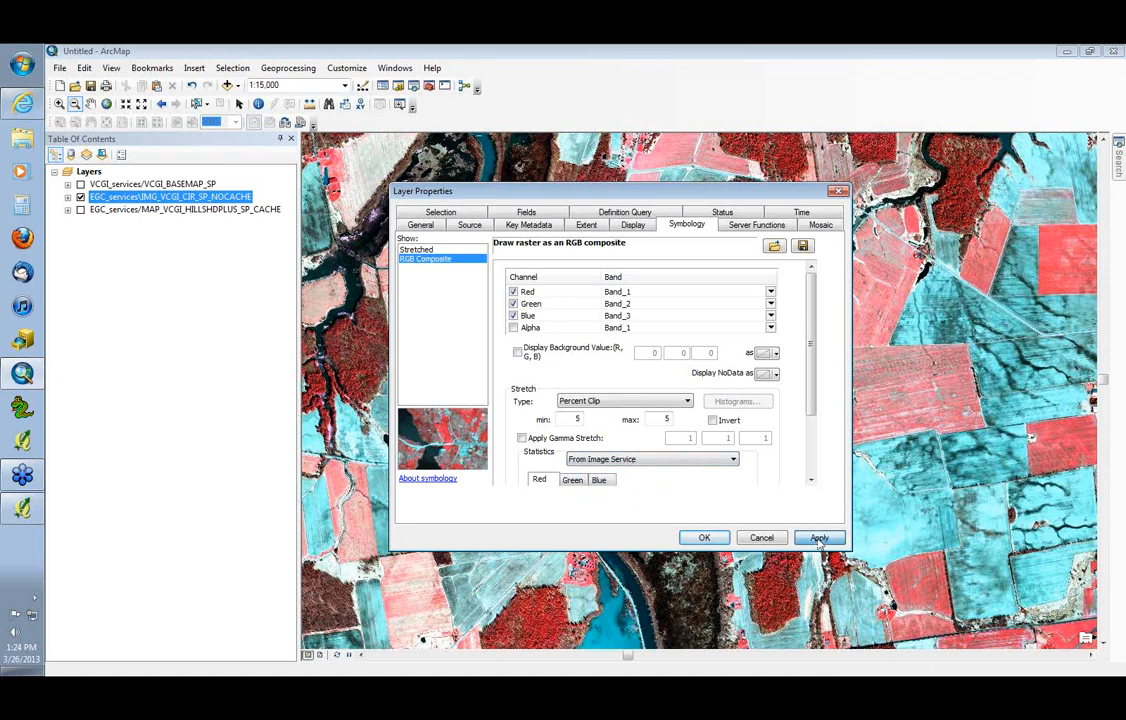
pyautogui.click(818, 538)
# Set the color infrared stretch to Minimum-Maximum with statistics From Current Display Extent and accept the layer properties
pyautogui.click(645, 401)
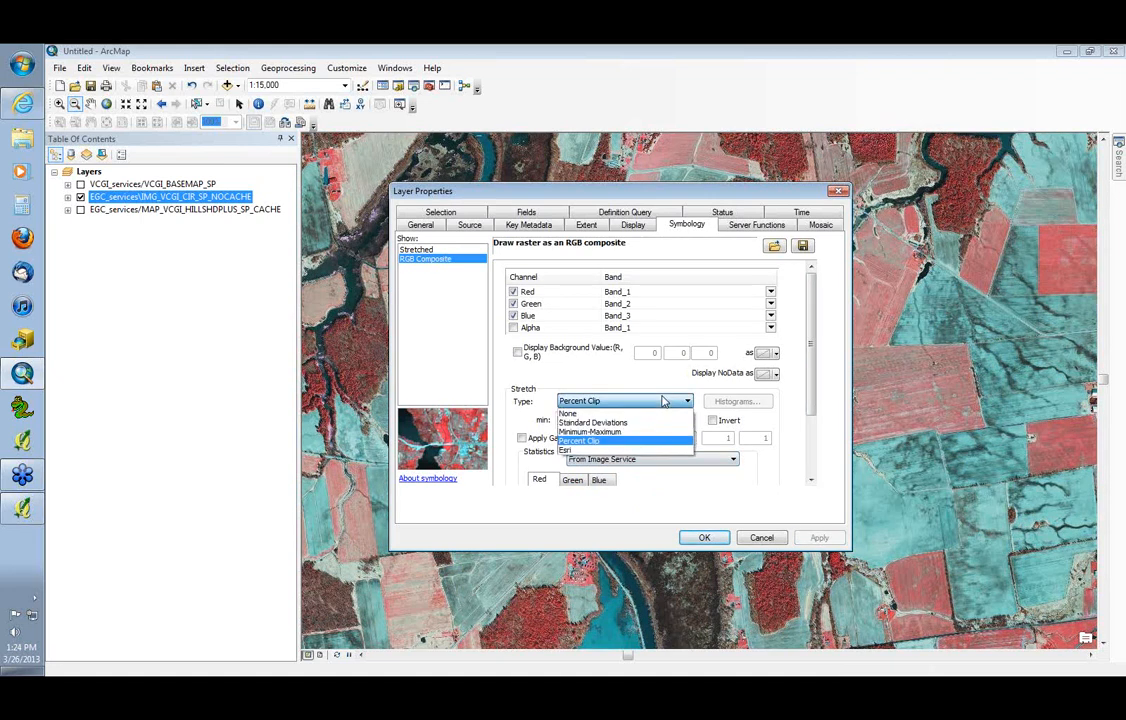
pyautogui.click(645, 424)
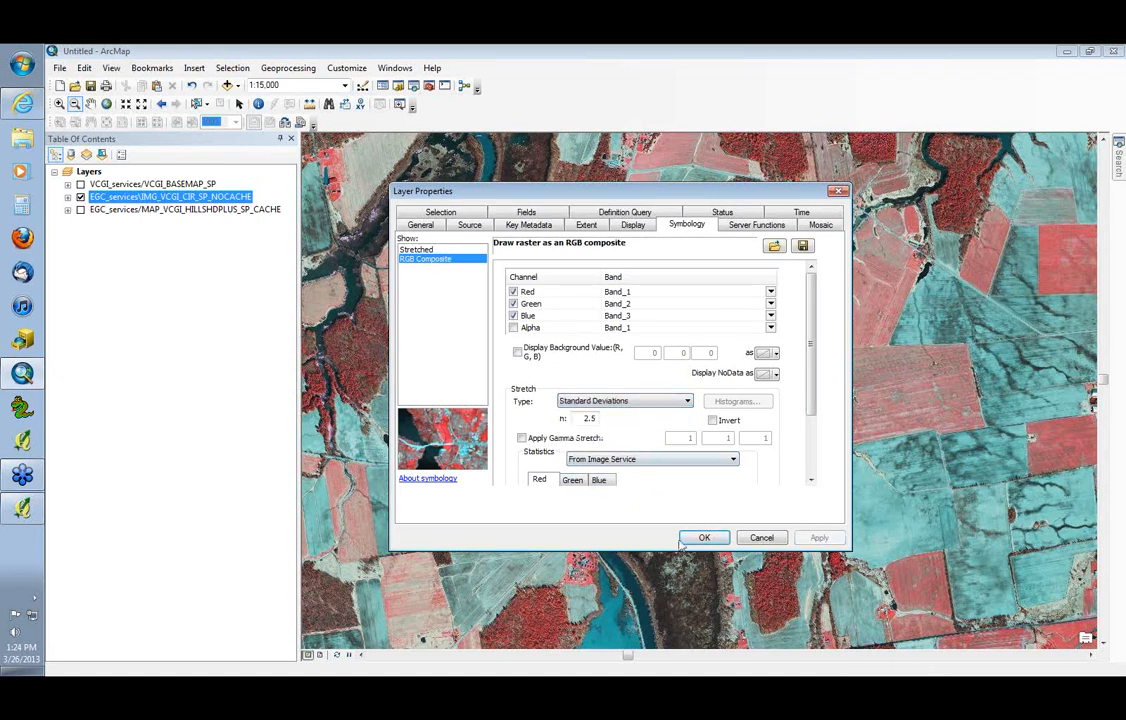
pyautogui.click(640, 462)
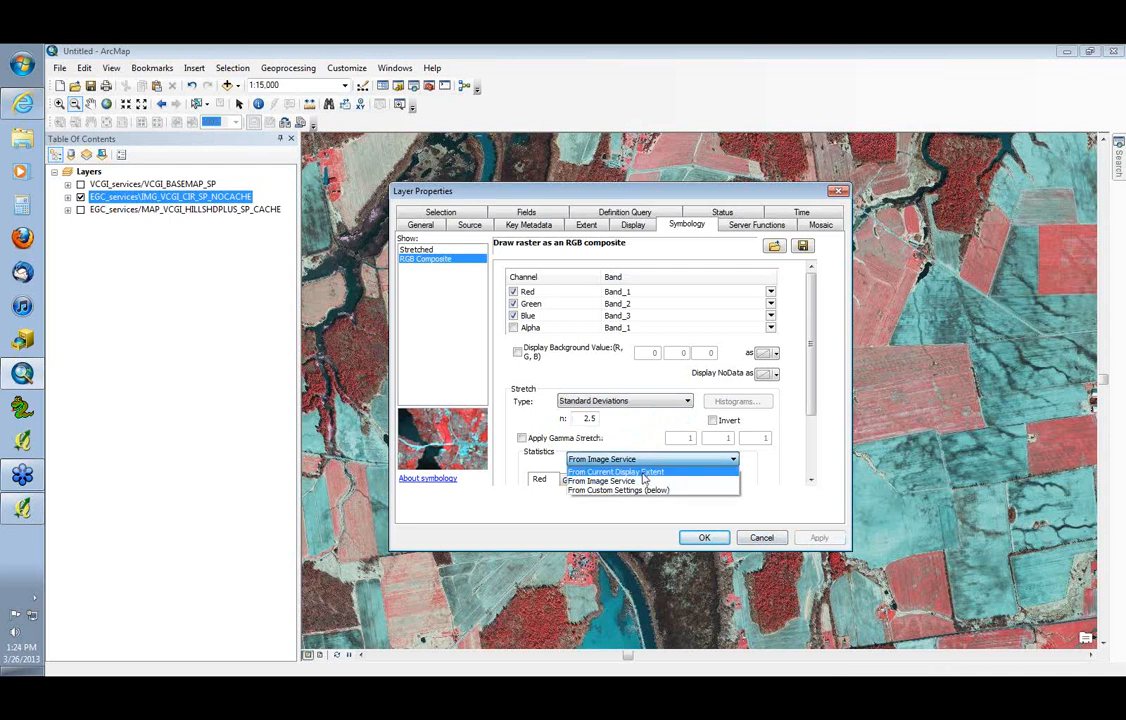
pyautogui.click(645, 480)
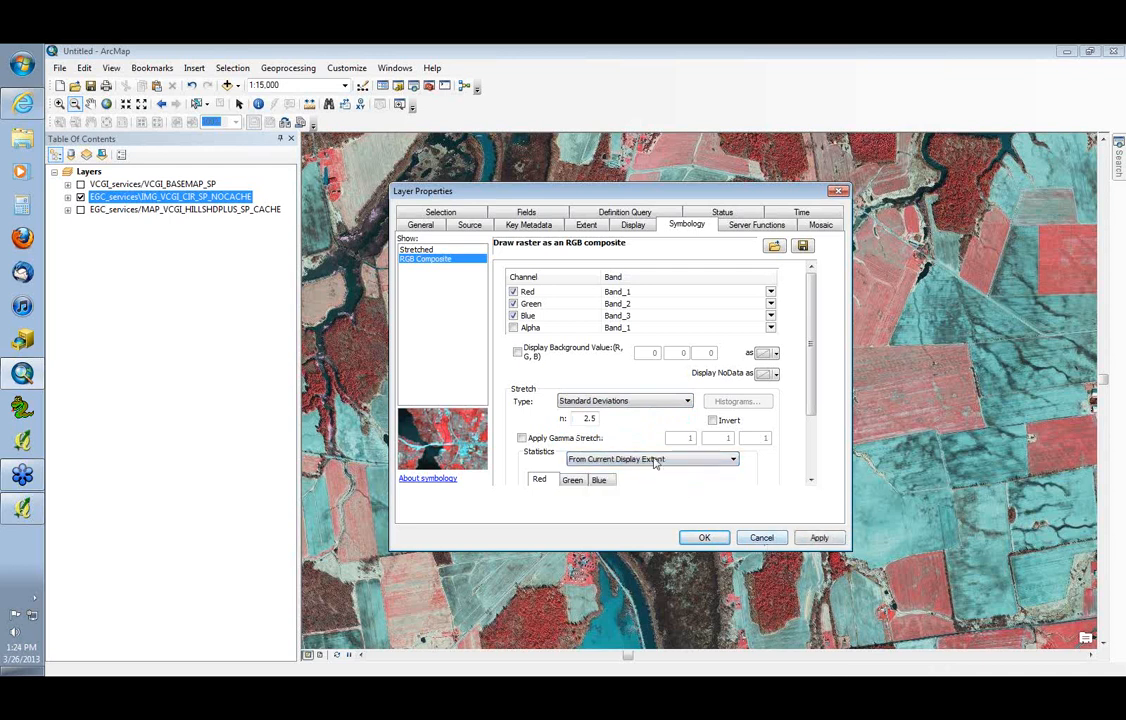
pyautogui.click(636, 400)
pyautogui.click(639, 434)
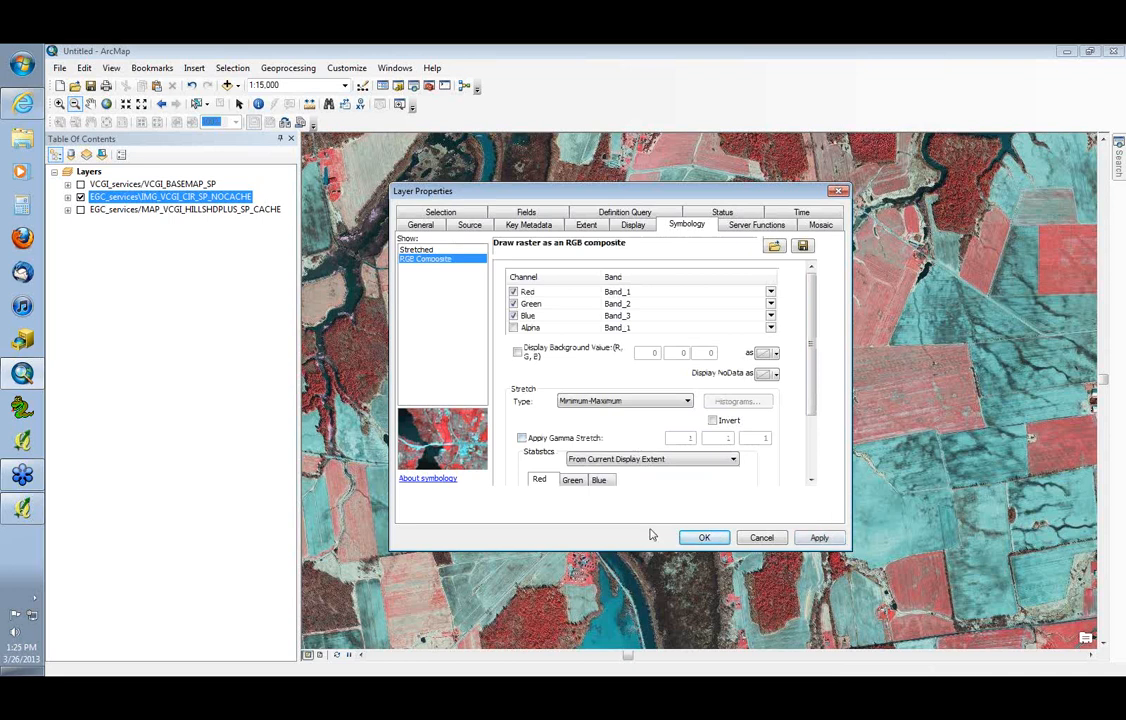
pyautogui.click(706, 538)
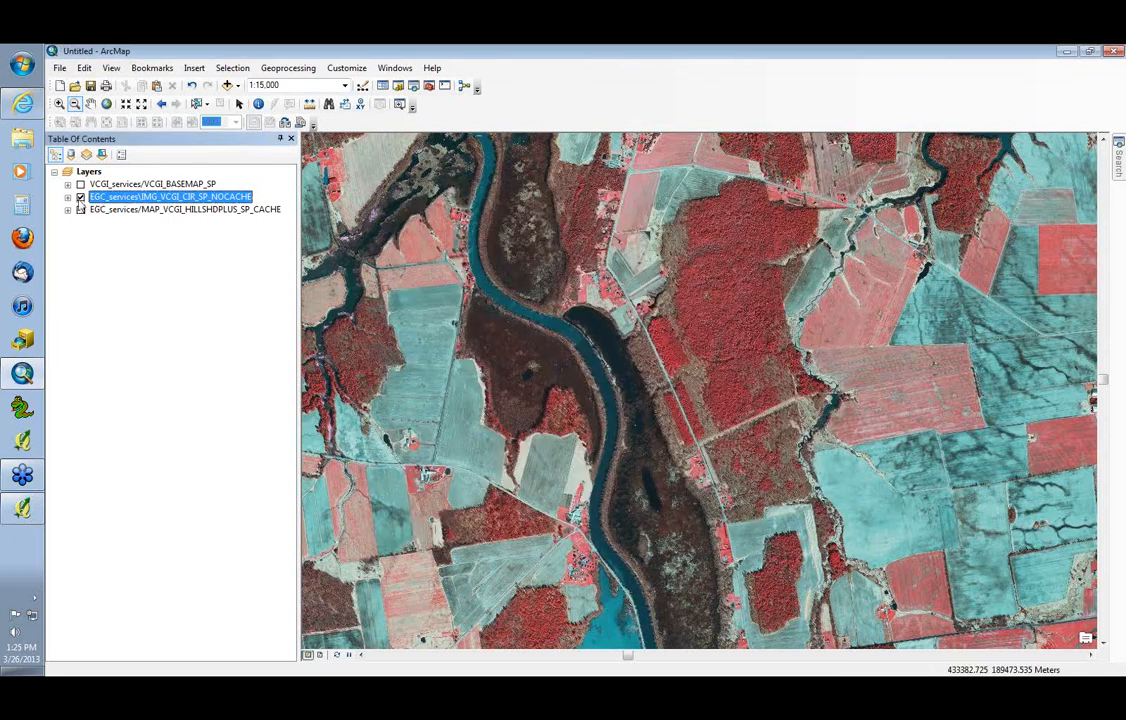
# Turn off the color infrared imagery layer IMG_VCGI_CIR_SP_NOCACHE
pyautogui.click(80, 198)
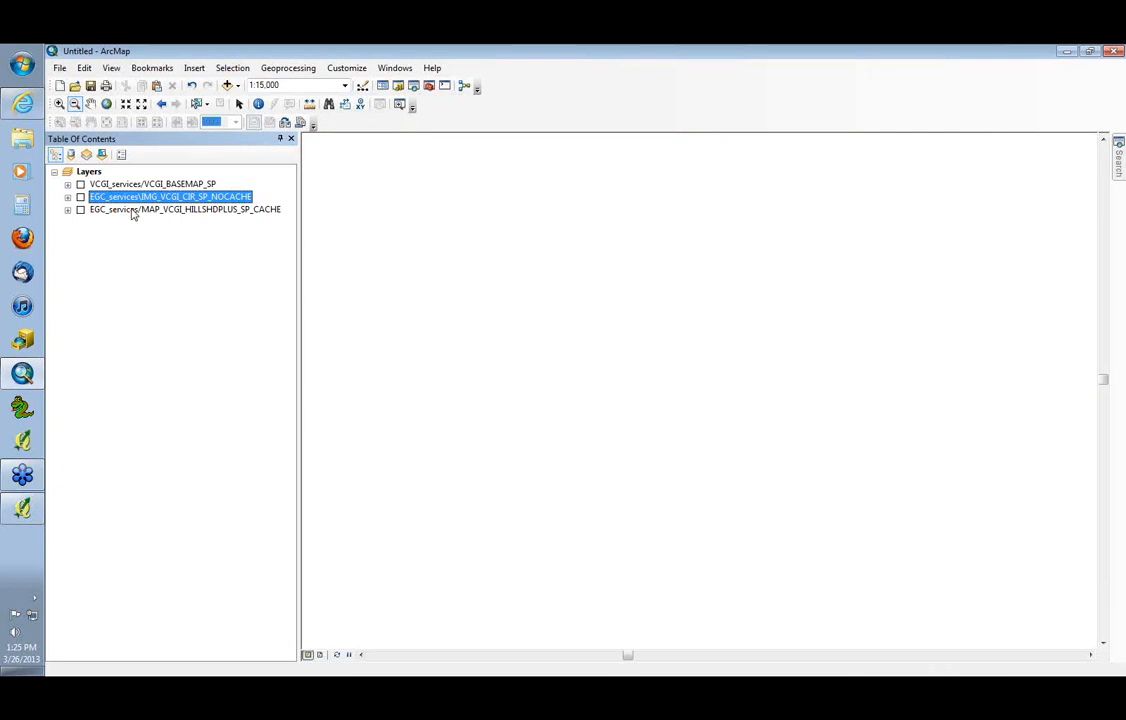
pyautogui.click(80, 197)
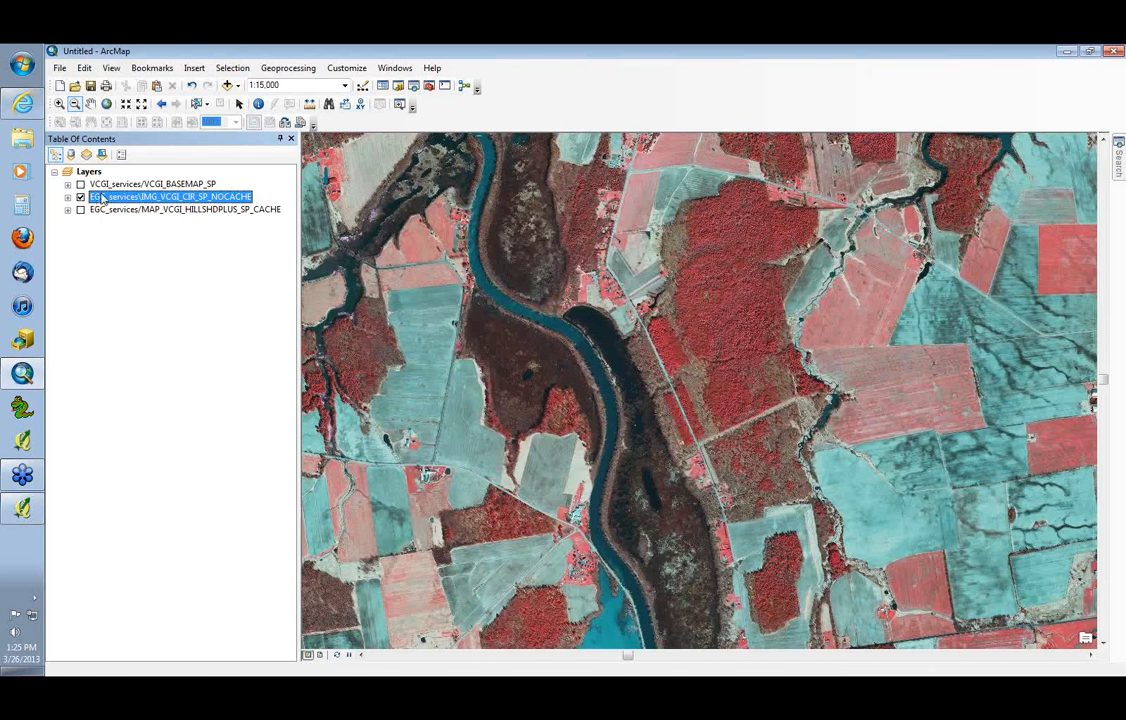
pyautogui.click(80, 197)
# Switch to the browser, open the layer file for Best of Color Imagery, Cached, VT State Plane Meters in ArcMap, and collapse its legend
pyautogui.hotkey('alt', 'Tab')
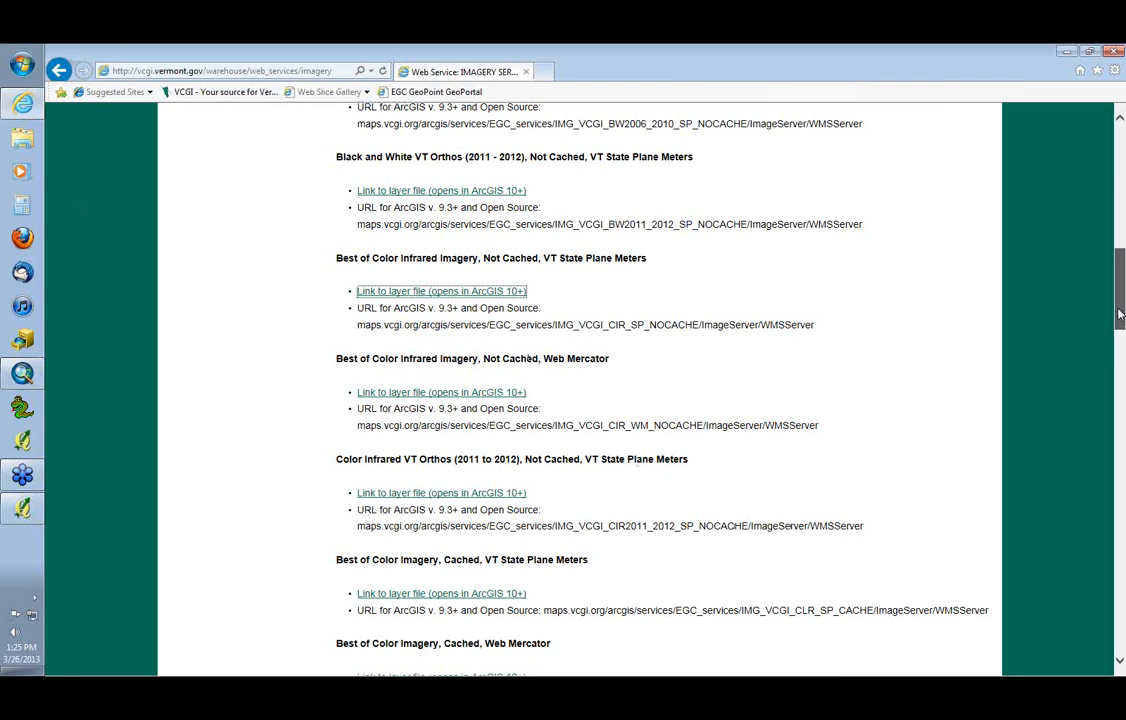
pyautogui.moveTo(1120, 314); pyautogui.dragTo(1123, 360)
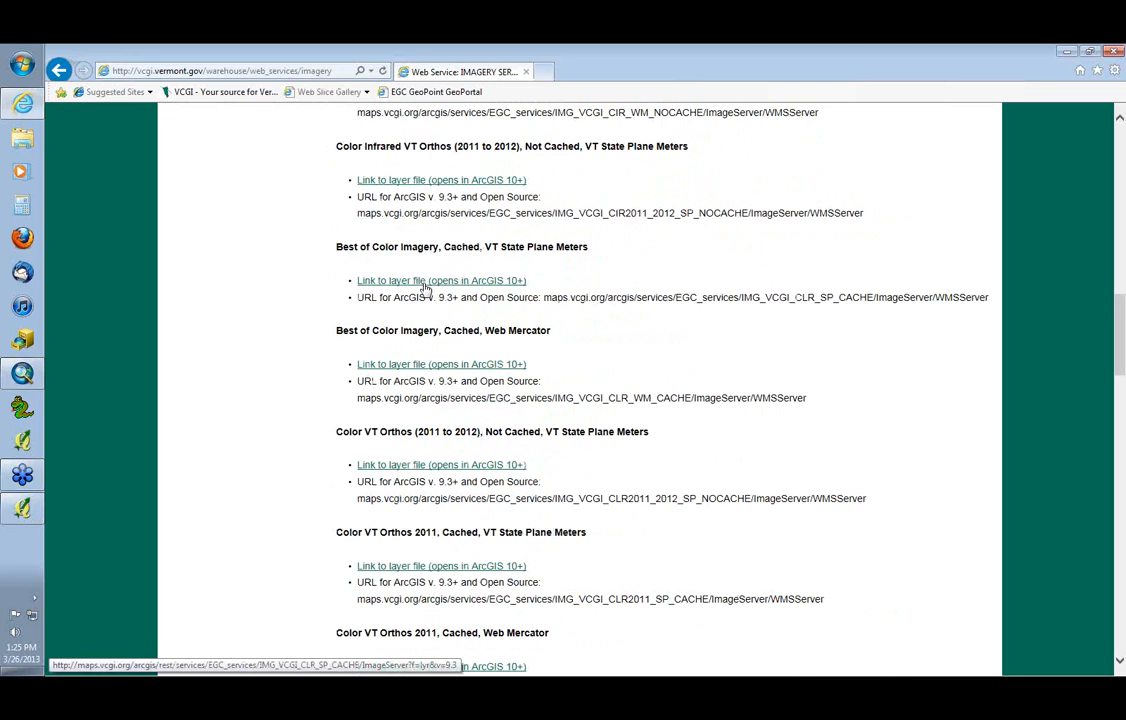
pyautogui.click(426, 283)
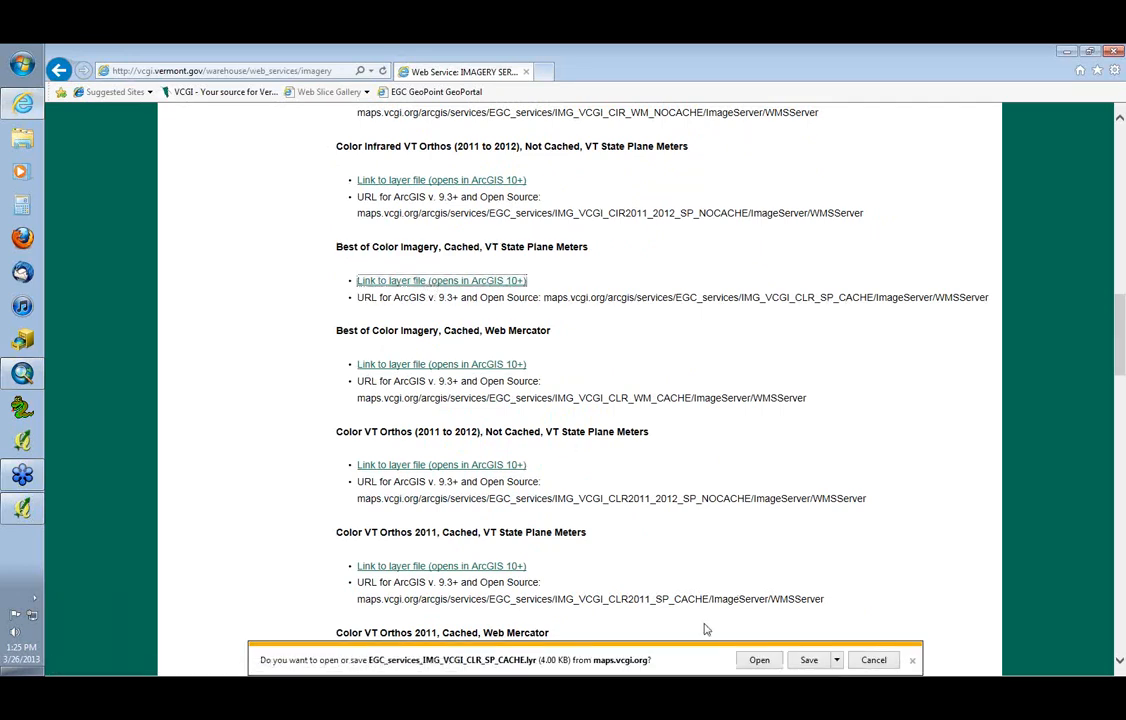
pyautogui.click(755, 660)
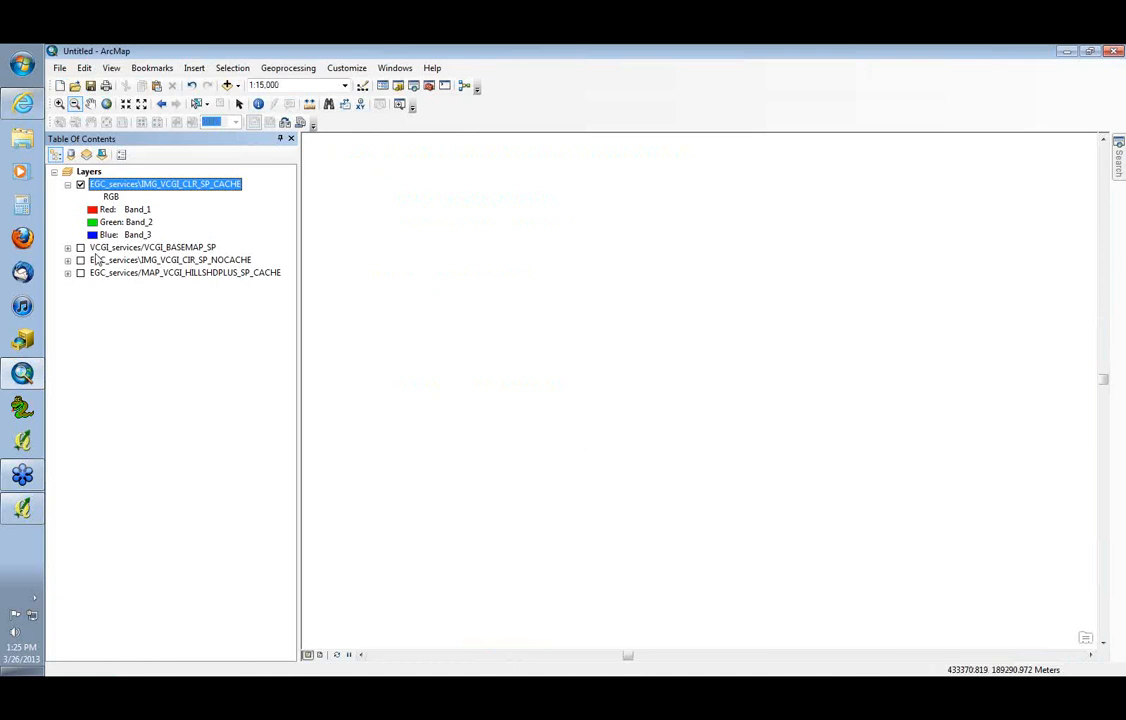
pyautogui.click(67, 185)
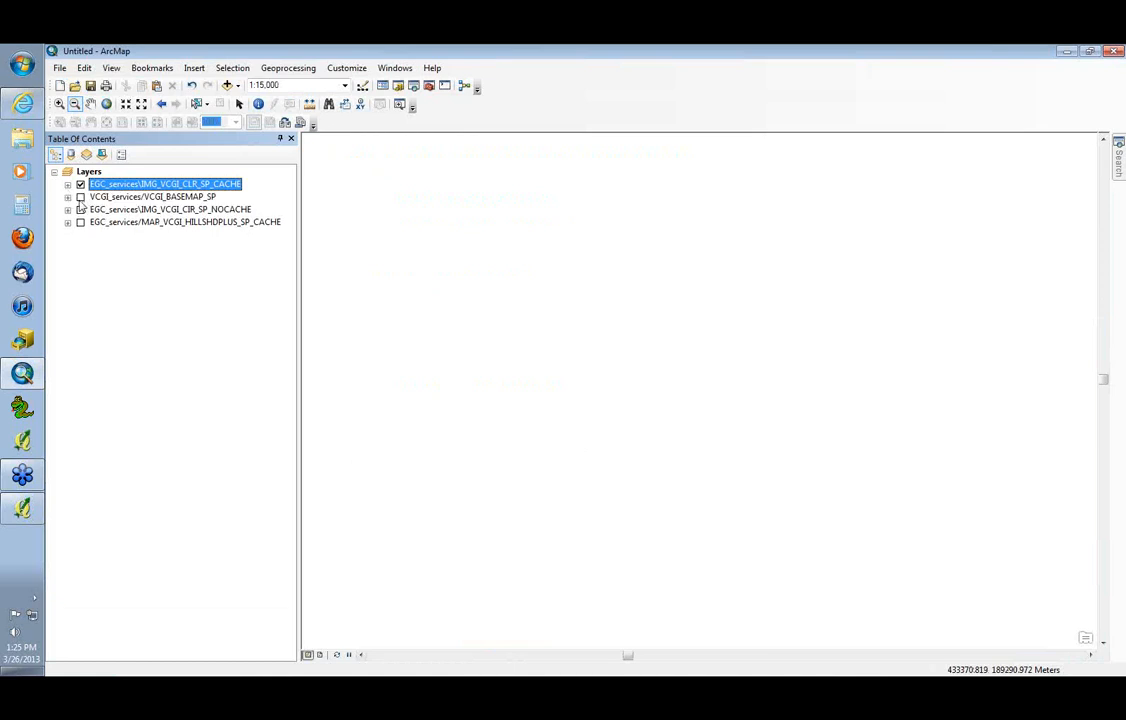
# Turn on the VCGI_BASEMAP_SP layer and move the IMG_VCGI_CLR_SP_CACHE layer directly beneath it
pyautogui.click(81, 197)
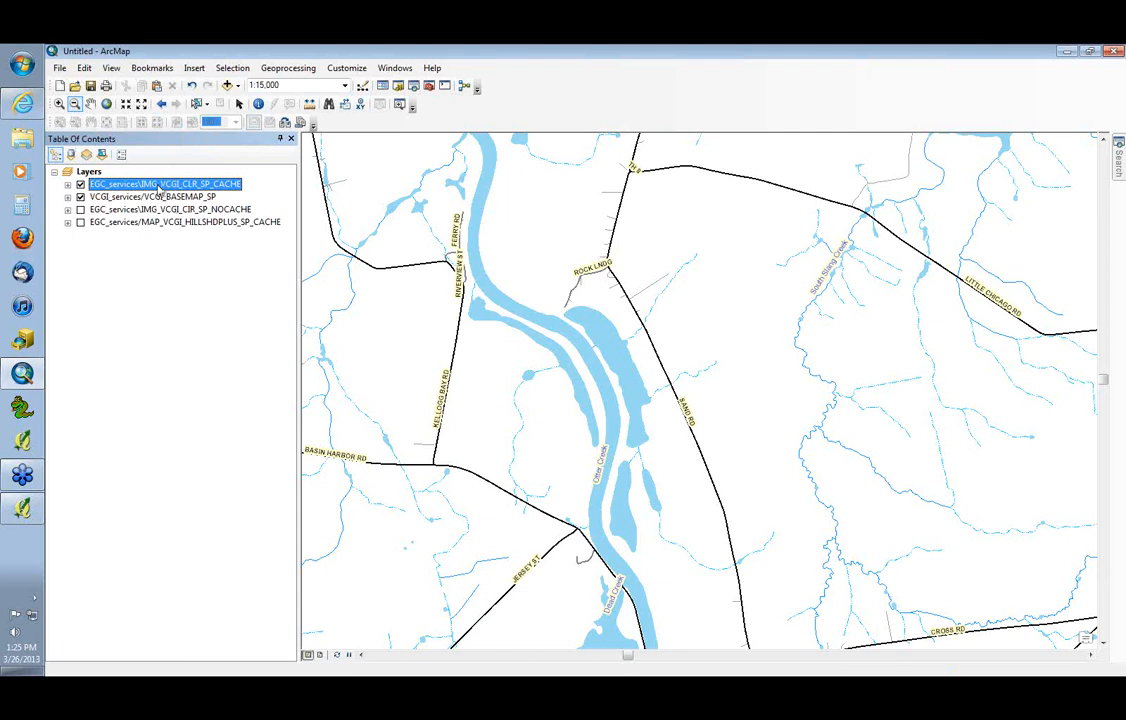
pyautogui.moveTo(150, 184); pyautogui.dragTo(155, 208)
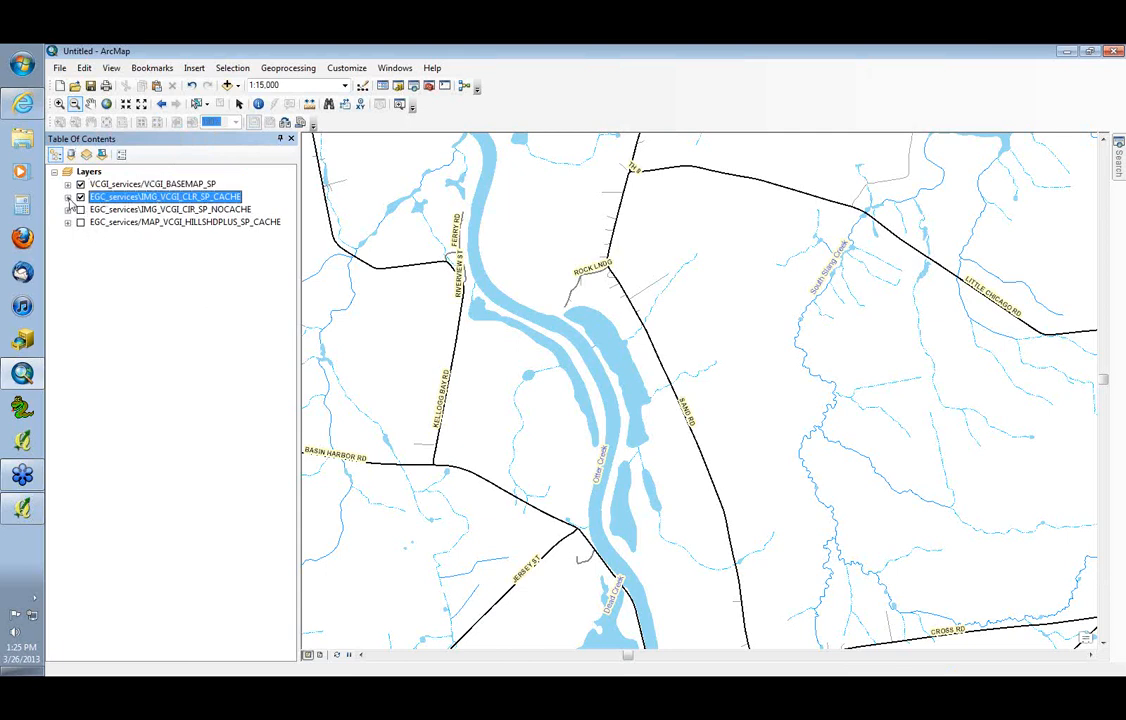
pyautogui.click(186, 210)
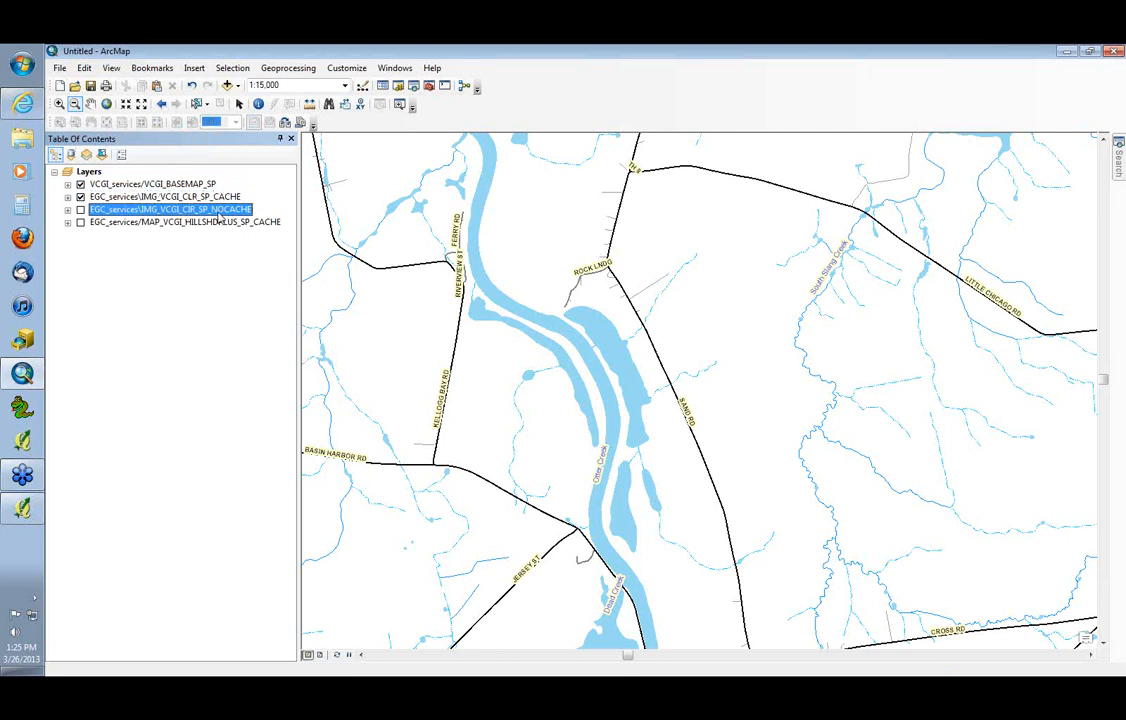
pyautogui.click(120, 198)
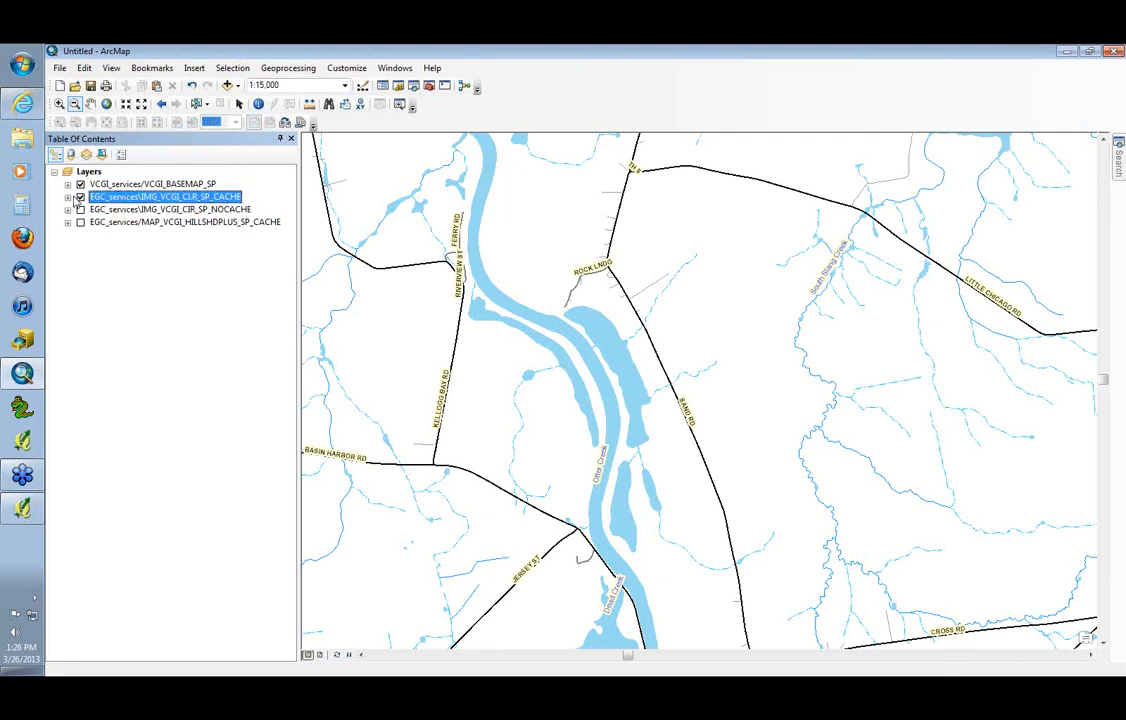
# Expand the IMG_VCGI_CLR_SP_CACHE legend and disable Cache View Mode for that layer
pyautogui.click(67, 197)
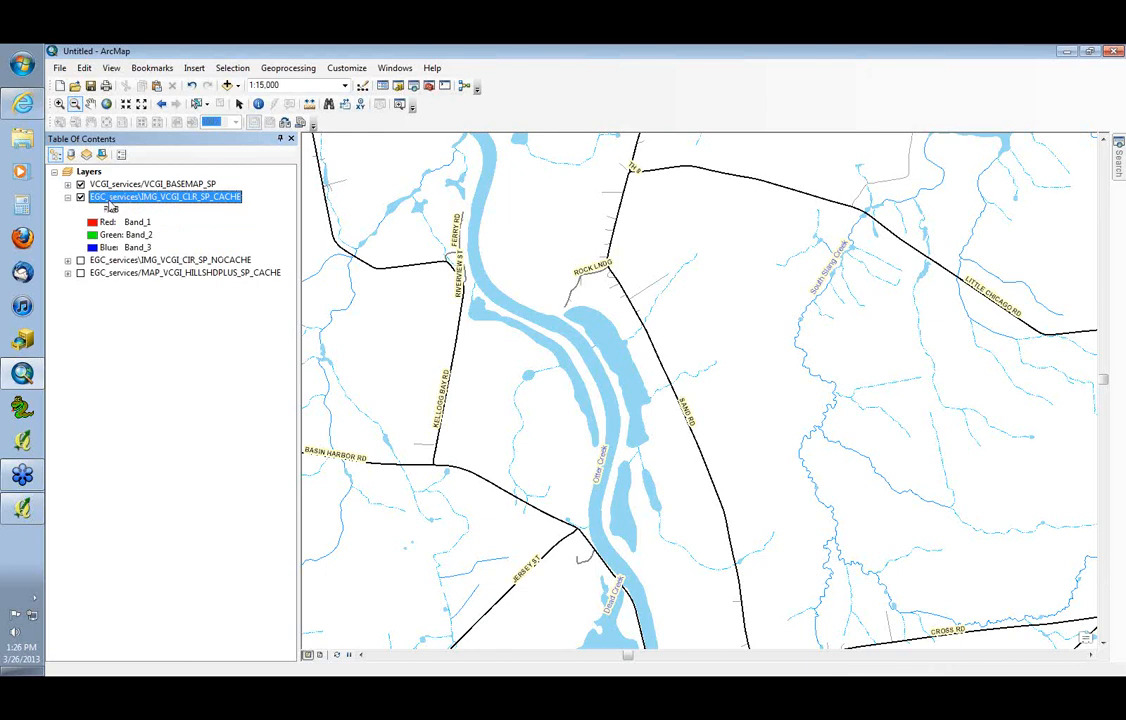
pyautogui.rightClick(110, 203)
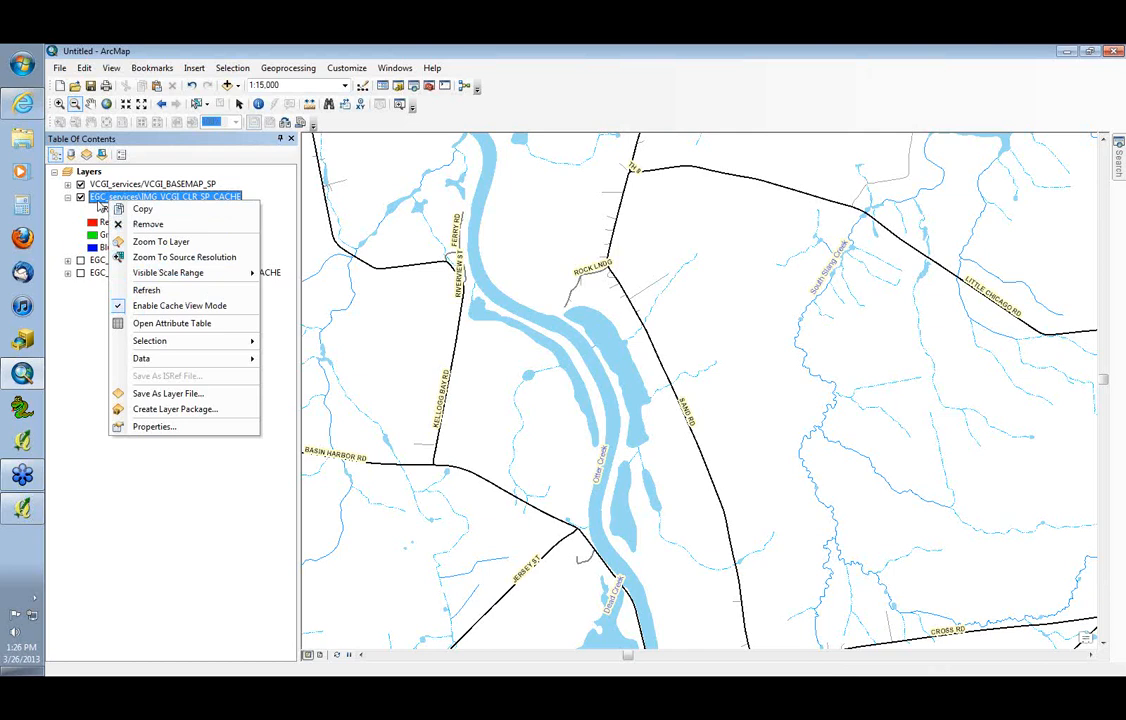
pyautogui.rightClick(98, 199)
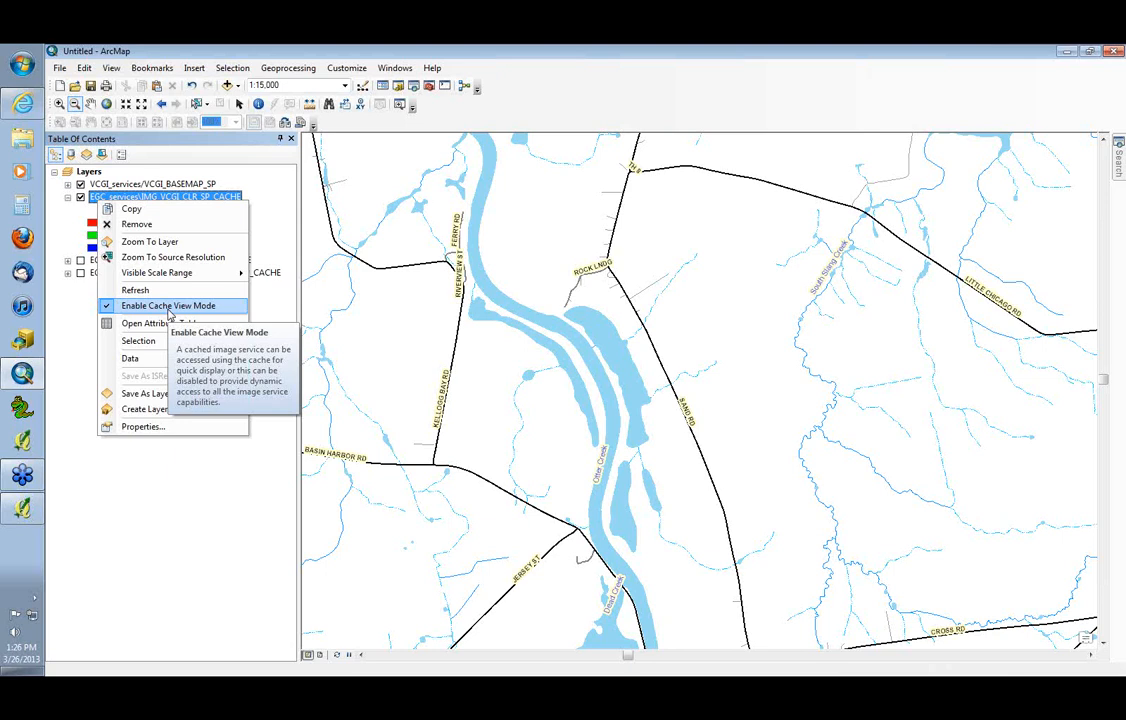
pyautogui.click(168, 311)
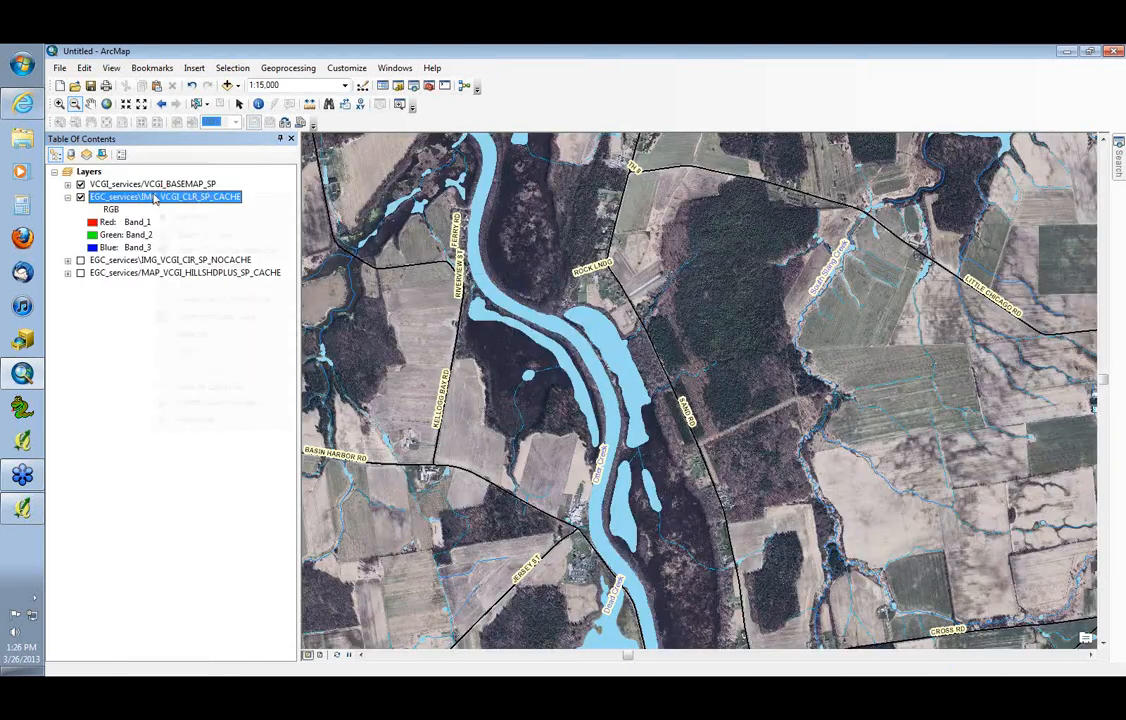
pyautogui.rightClick(152, 196)
pyautogui.click(90, 340)
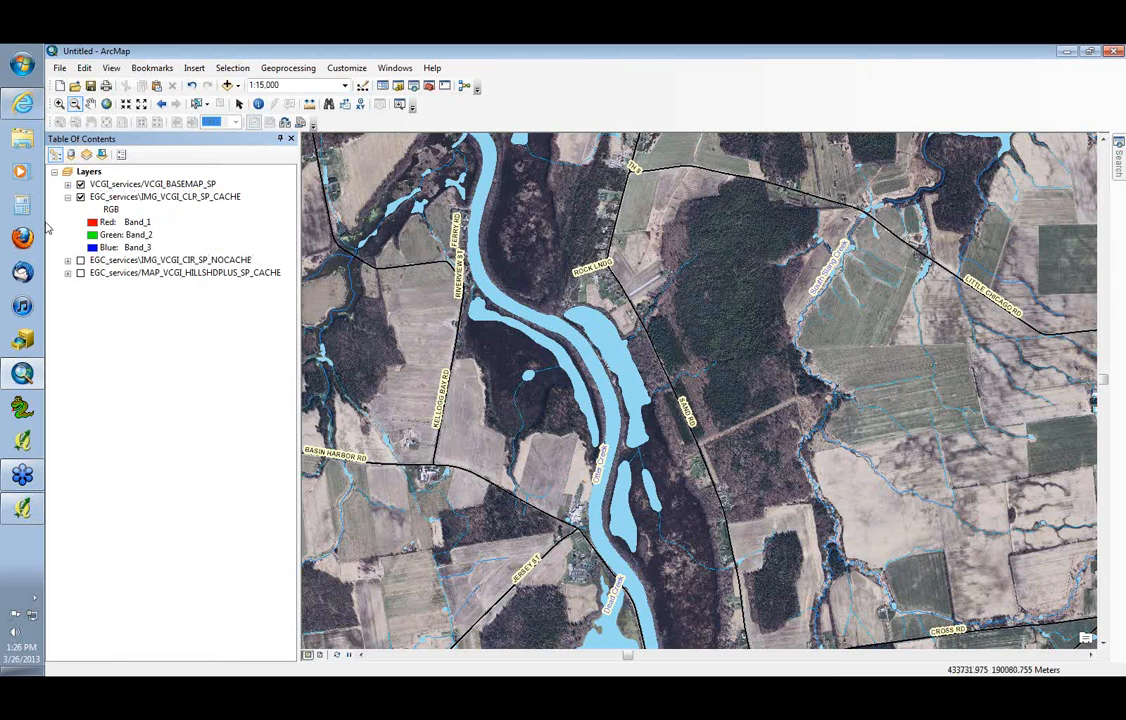
# Turn off the VCGI_BASEMAP_SP layer and examine the color imagery northward along the waterways to the lakeshore
pyautogui.click(80, 184)
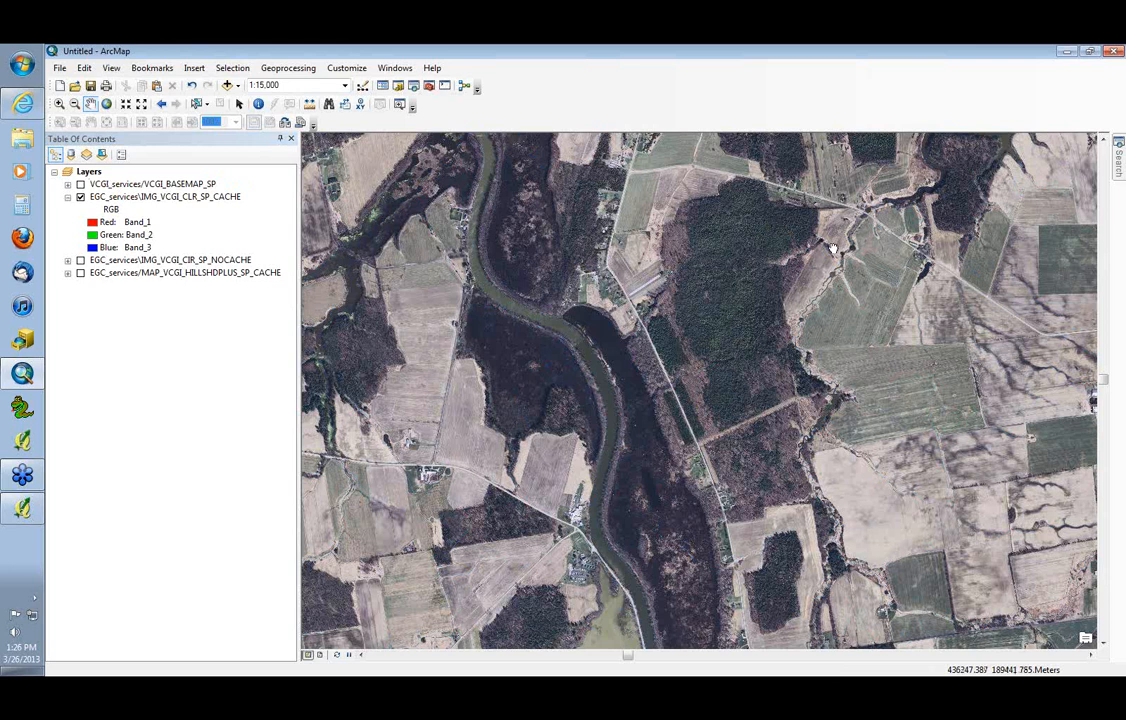
pyautogui.moveTo(833, 248); pyautogui.dragTo(590, 467)
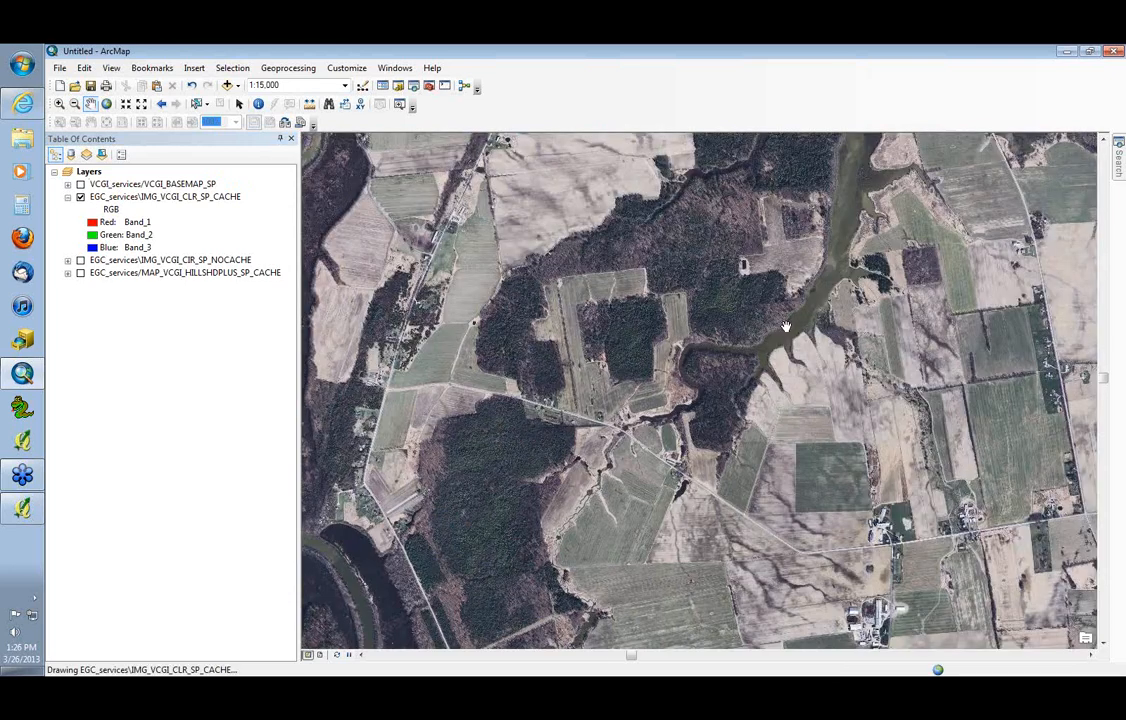
pyautogui.moveTo(786, 327); pyautogui.dragTo(689, 457)
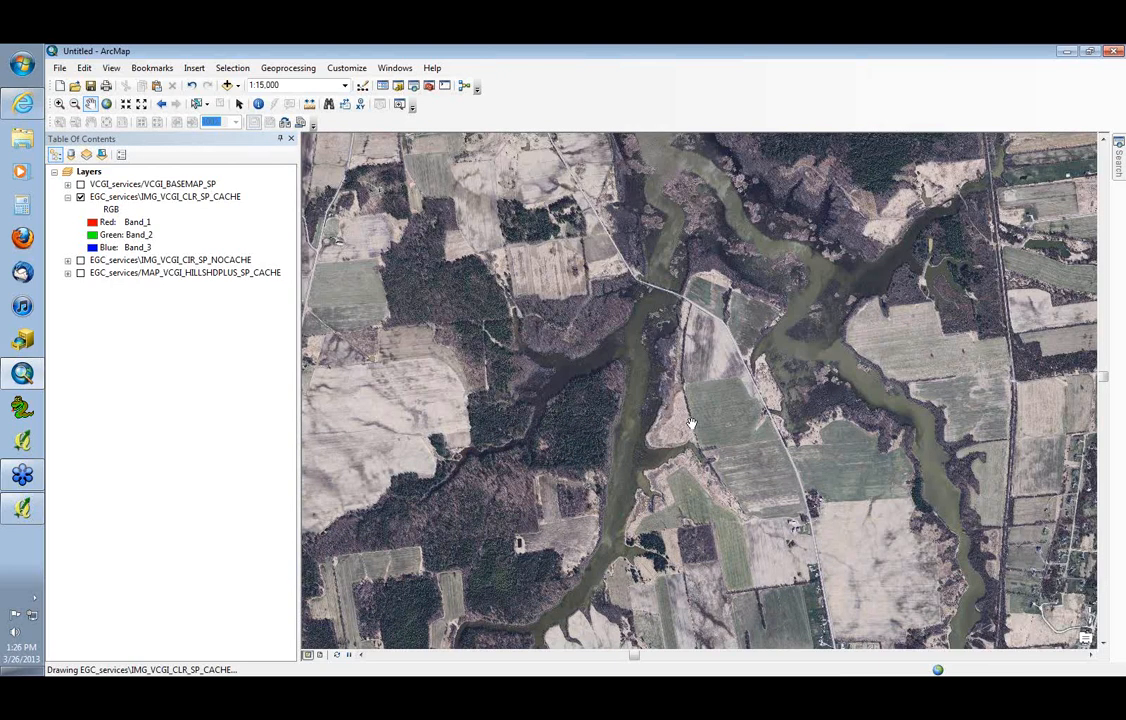
pyautogui.moveTo(709, 181); pyautogui.dragTo(881, 515)
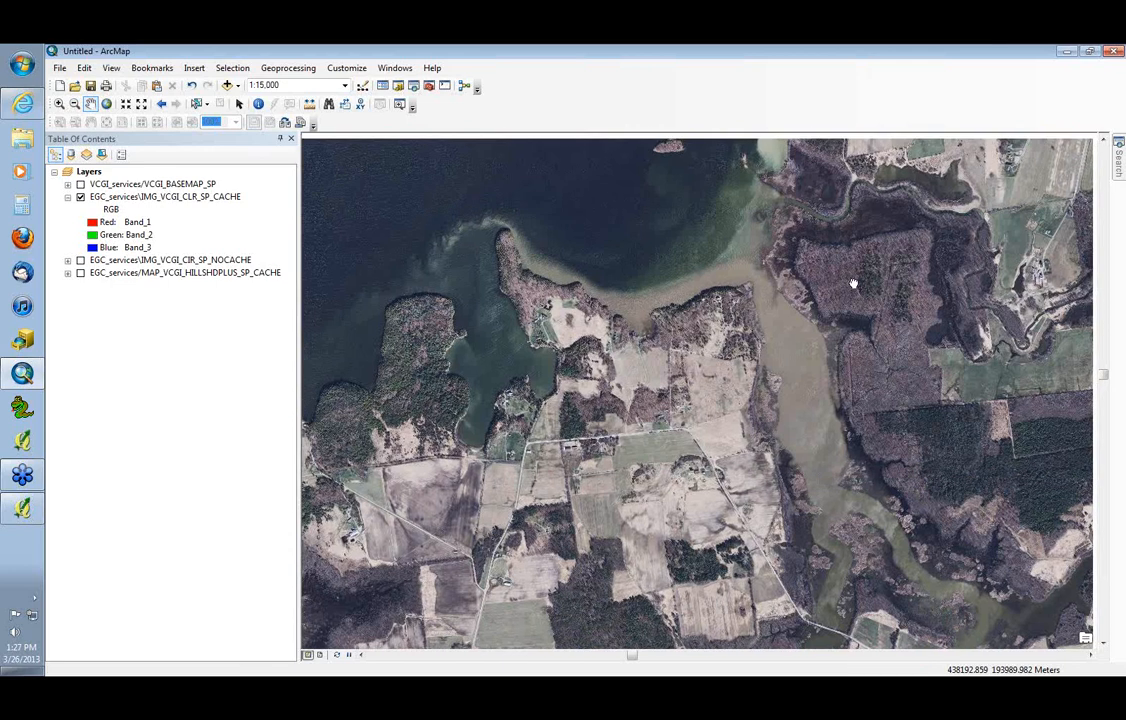
pyautogui.moveTo(852, 281); pyautogui.dragTo(545, 357)
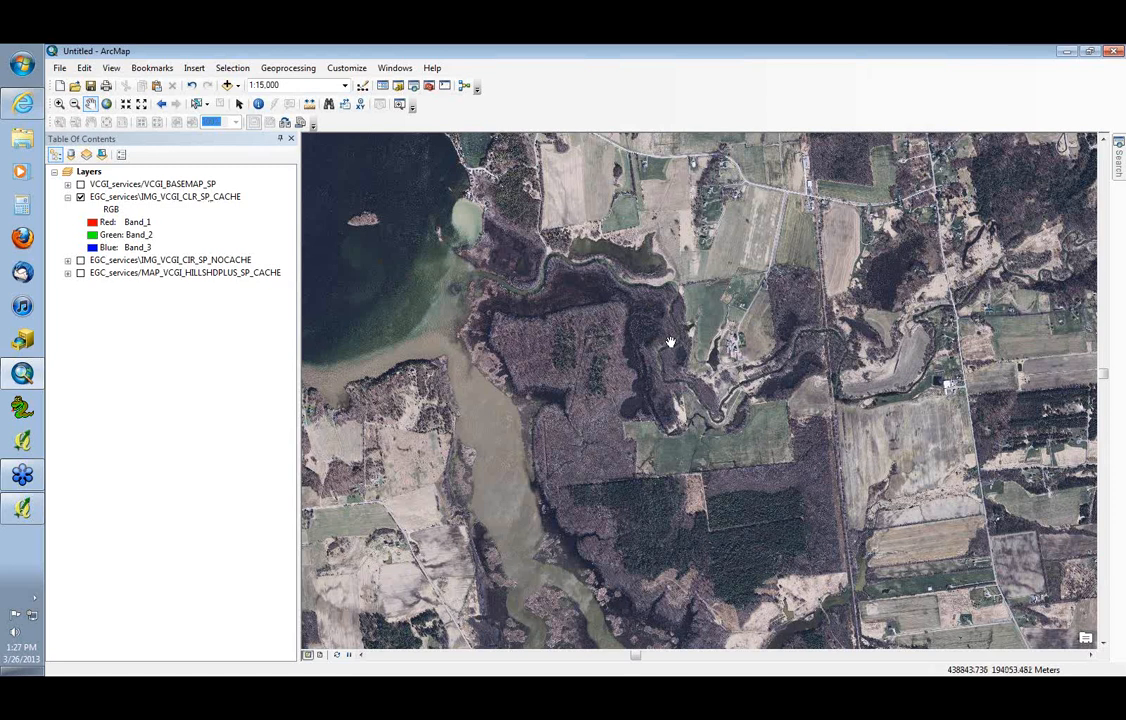
# Turn off the IMG_VCGI_CLR_SP_CACHE layer and start a new blank map without saving changes to the untitled one
pyautogui.click(81, 198)
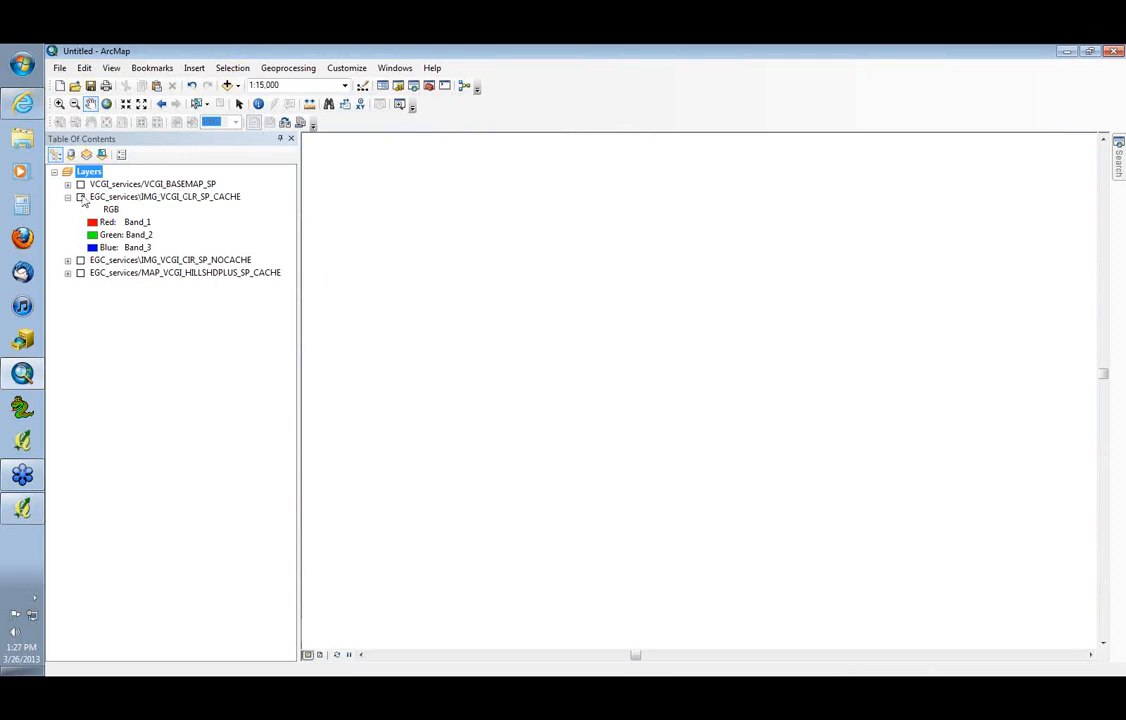
pyautogui.click(110, 184)
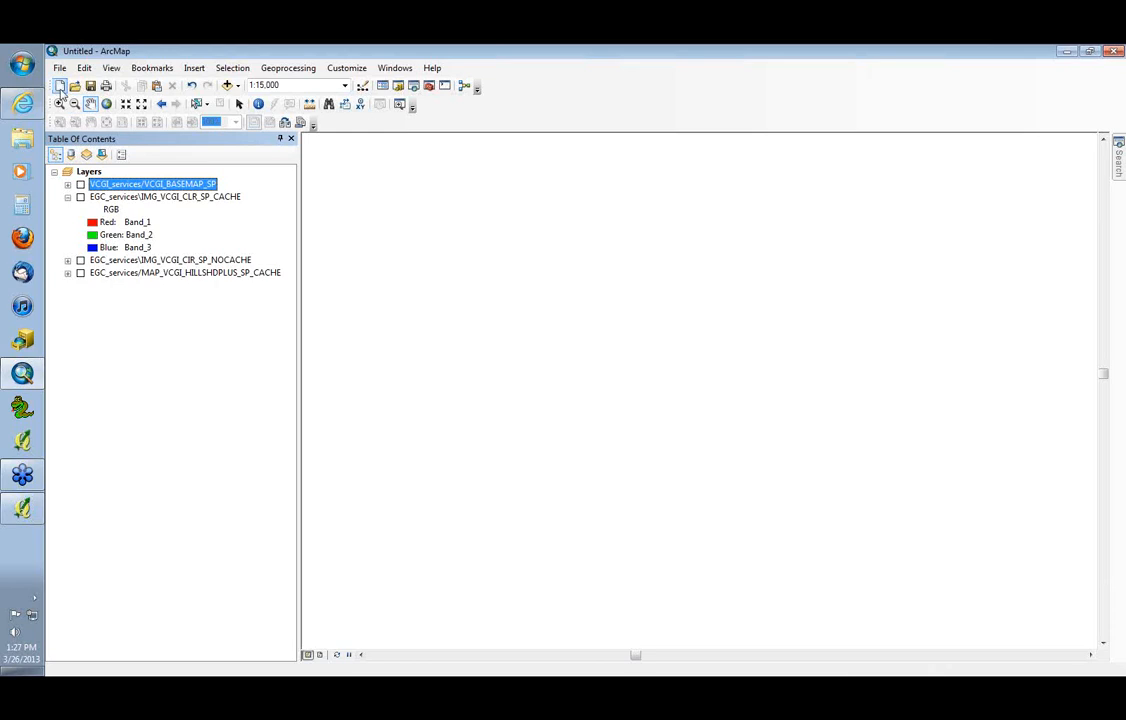
pyautogui.click(60, 86)
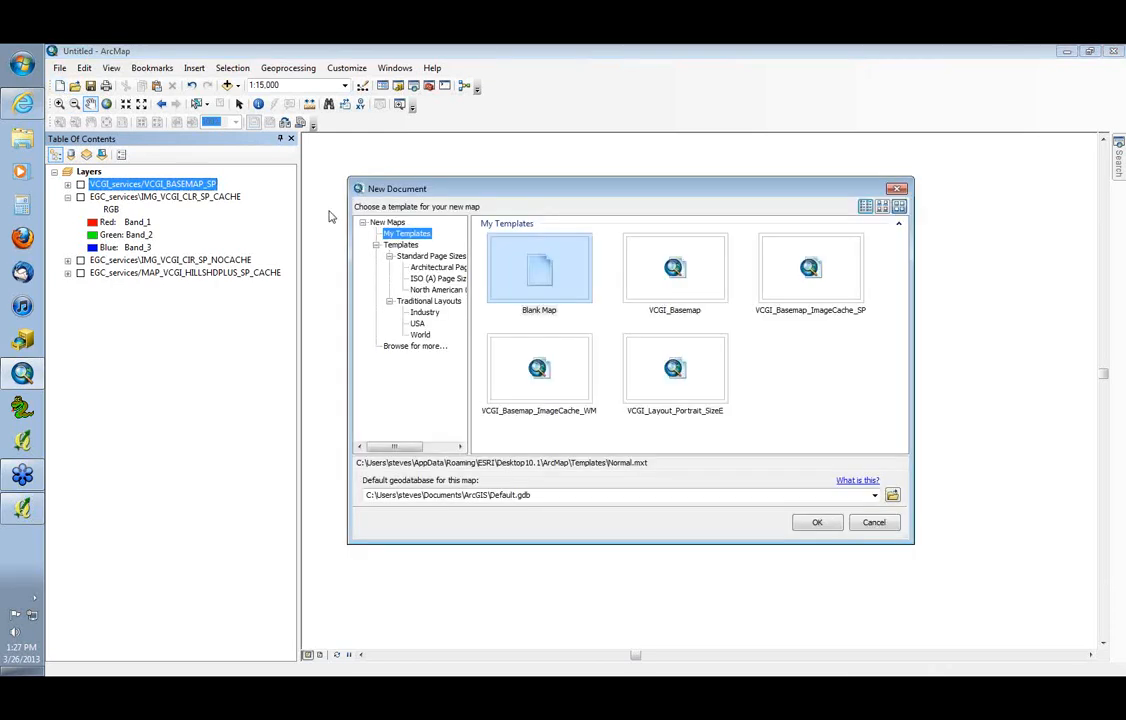
pyautogui.click(533, 273)
pyautogui.click(812, 521)
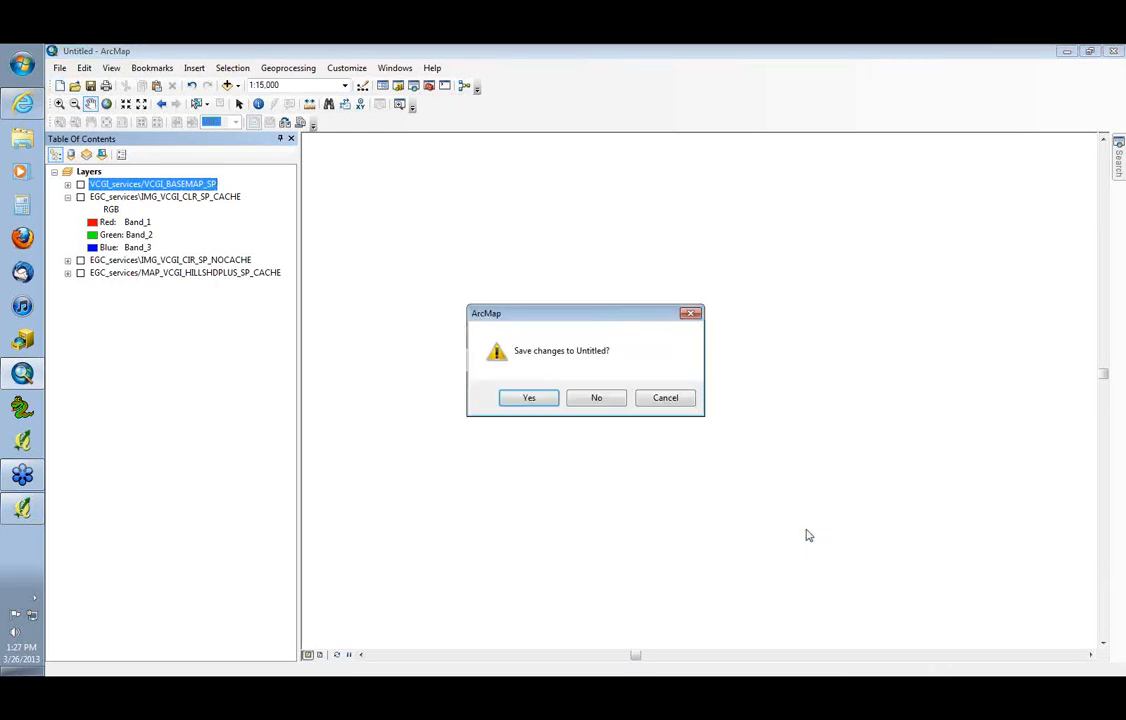
pyautogui.click(619, 404)
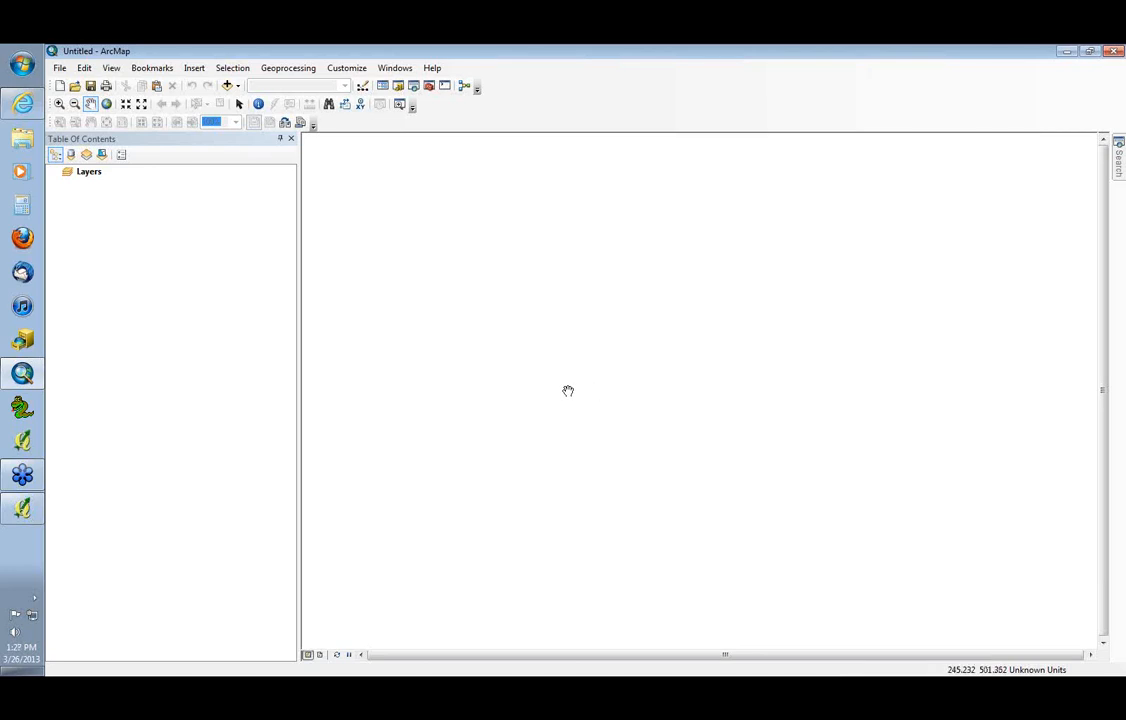
# Switch to the browser, open VCGI's map services page, and copy the ArcGIS v. 9.3+ and Open Source URL for VCGI Basemap, VT State Plane Meters
pyautogui.click(23, 105)
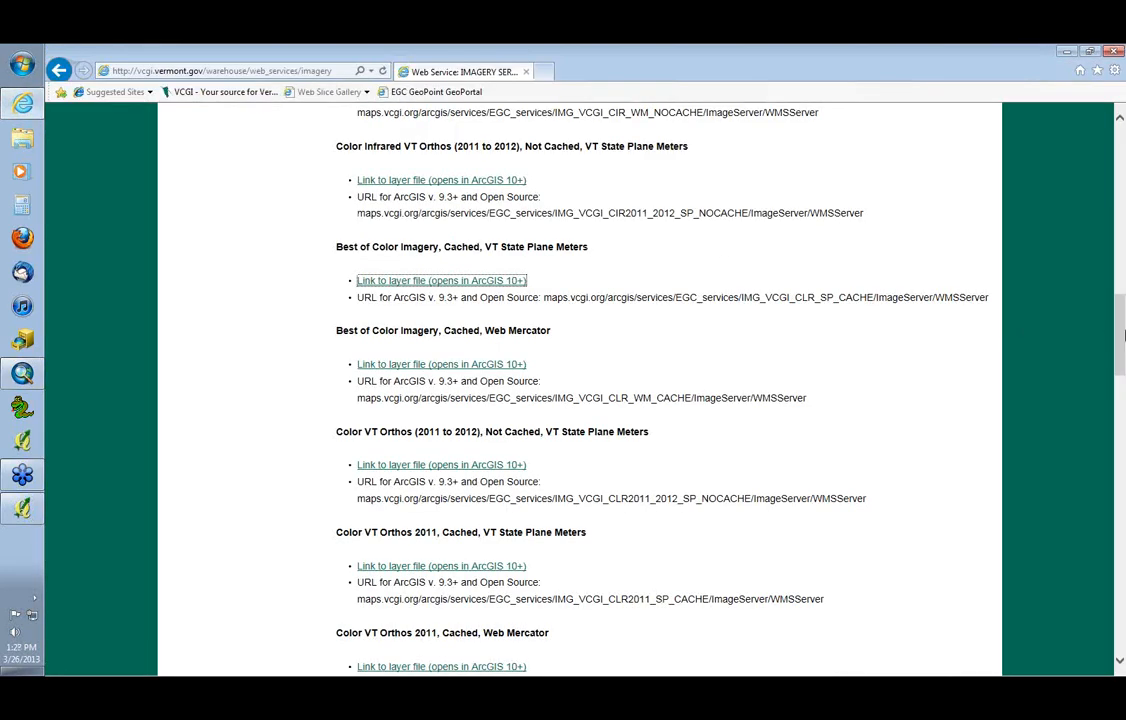
pyautogui.moveTo(1122, 350); pyautogui.dragTo(1124, 262)
pyautogui.click(200, 272)
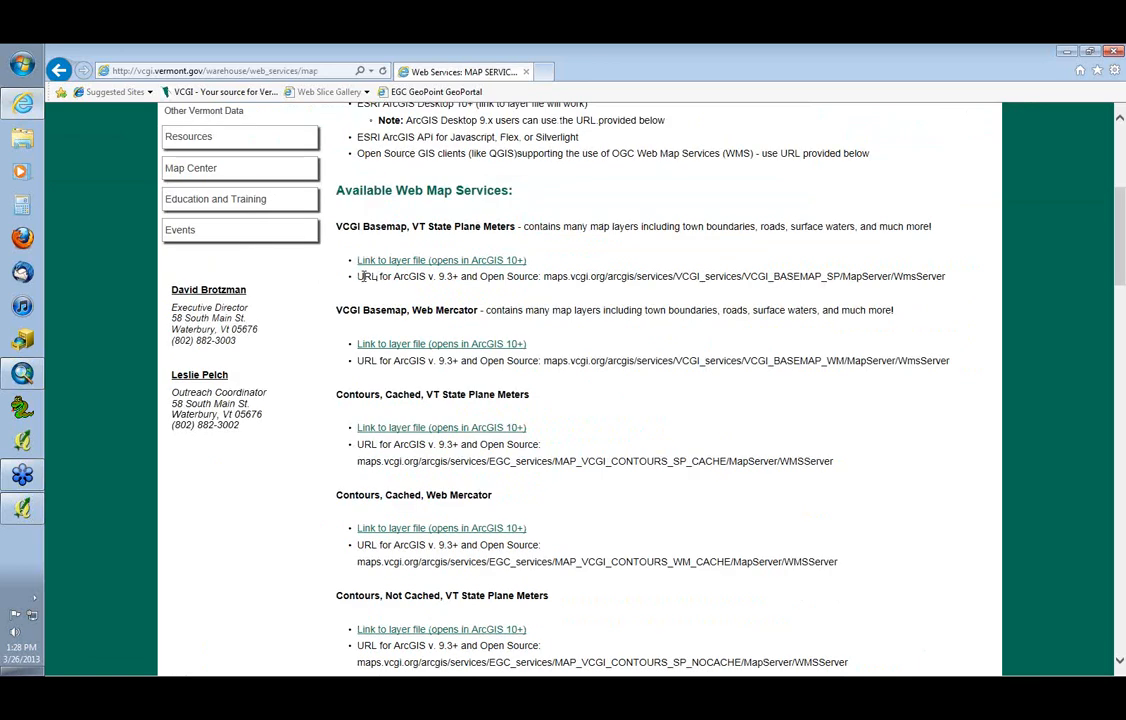
pyautogui.moveTo(357, 276); pyautogui.dragTo(496, 279)
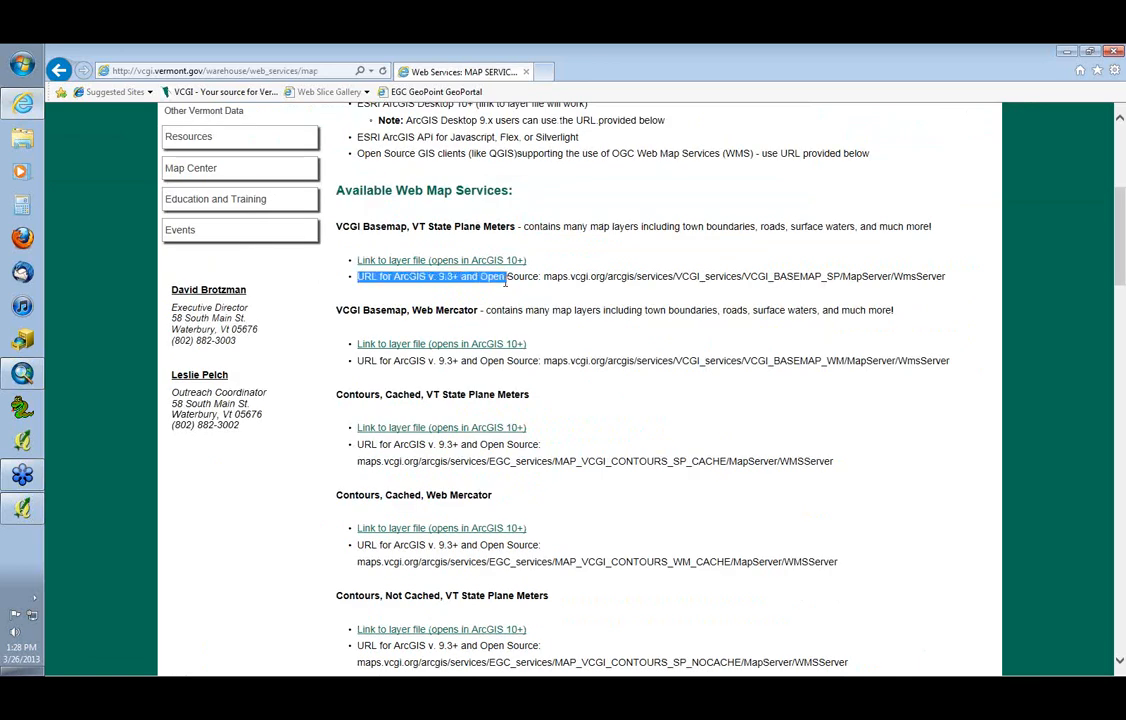
pyautogui.click(455, 288)
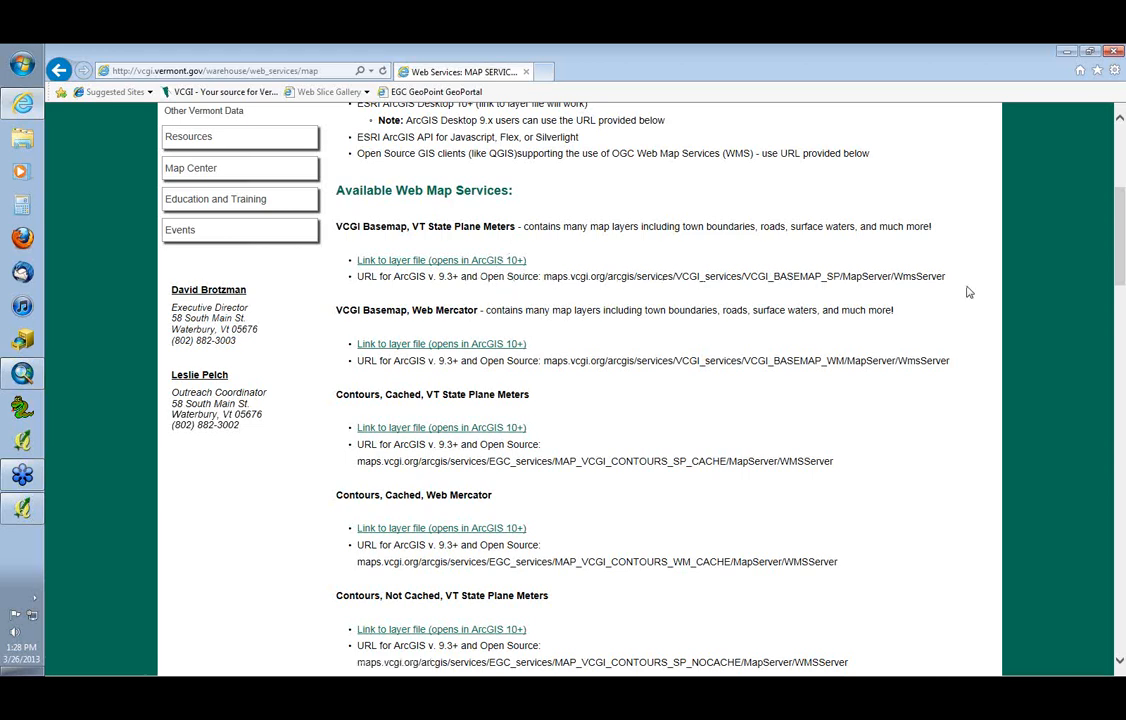
pyautogui.moveTo(948, 280); pyautogui.dragTo(563, 279)
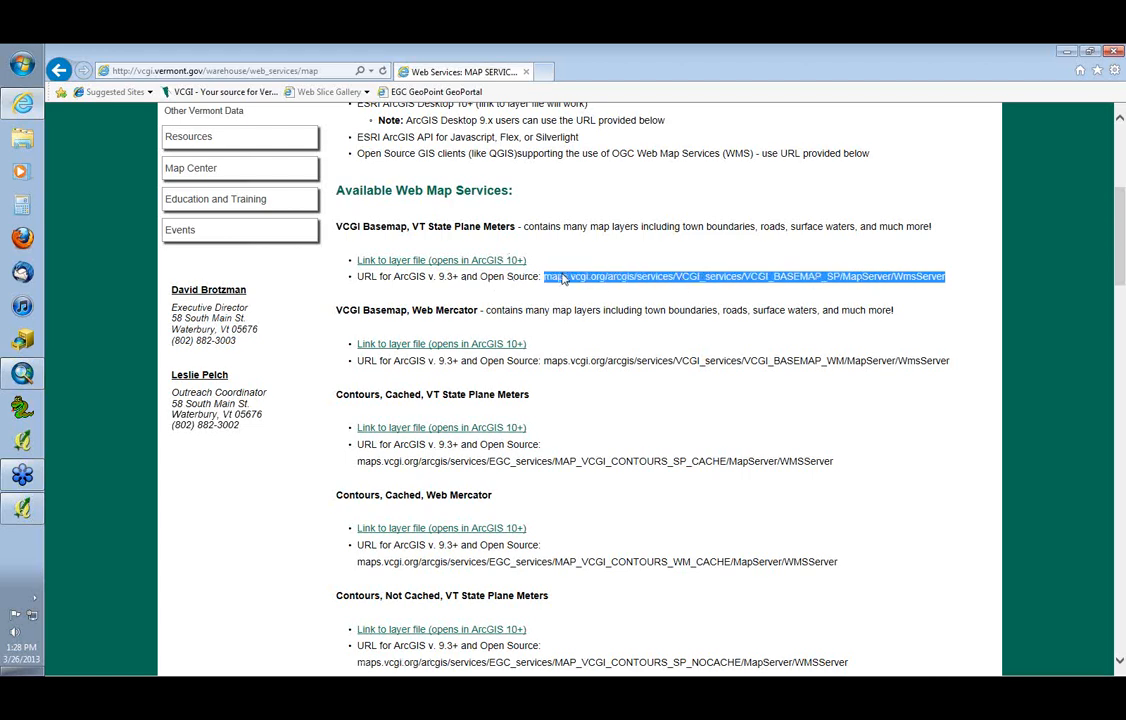
pyautogui.click(558, 283)
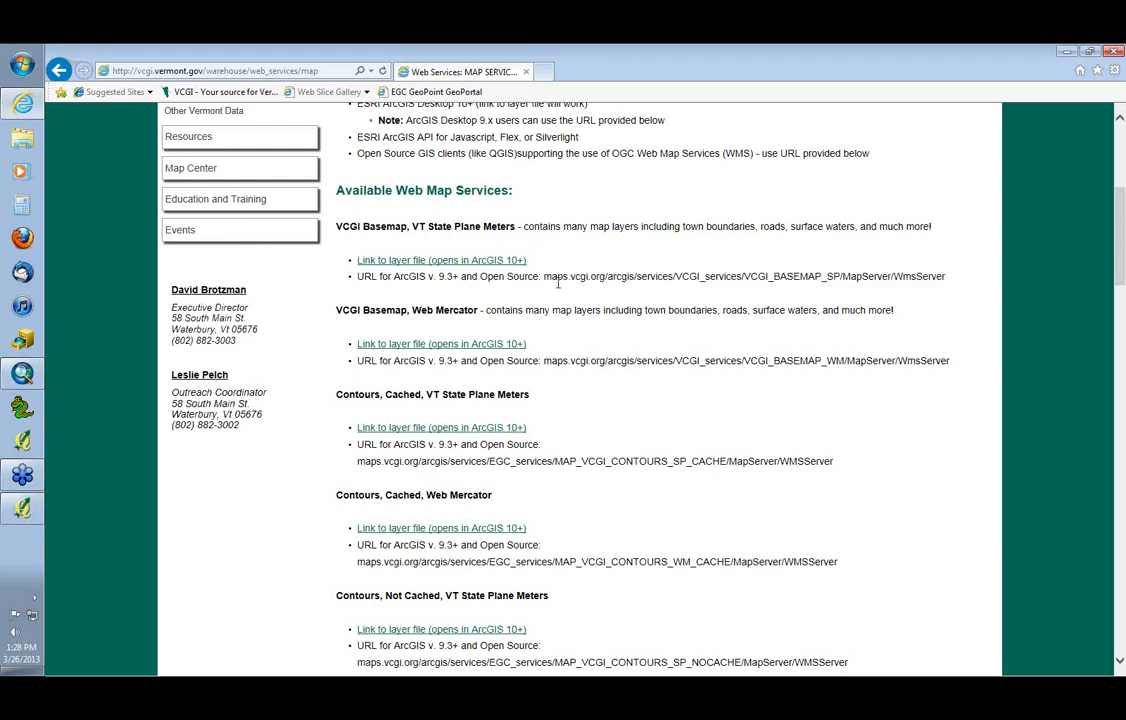
pyautogui.moveTo(545, 279); pyautogui.dragTo(940, 283)
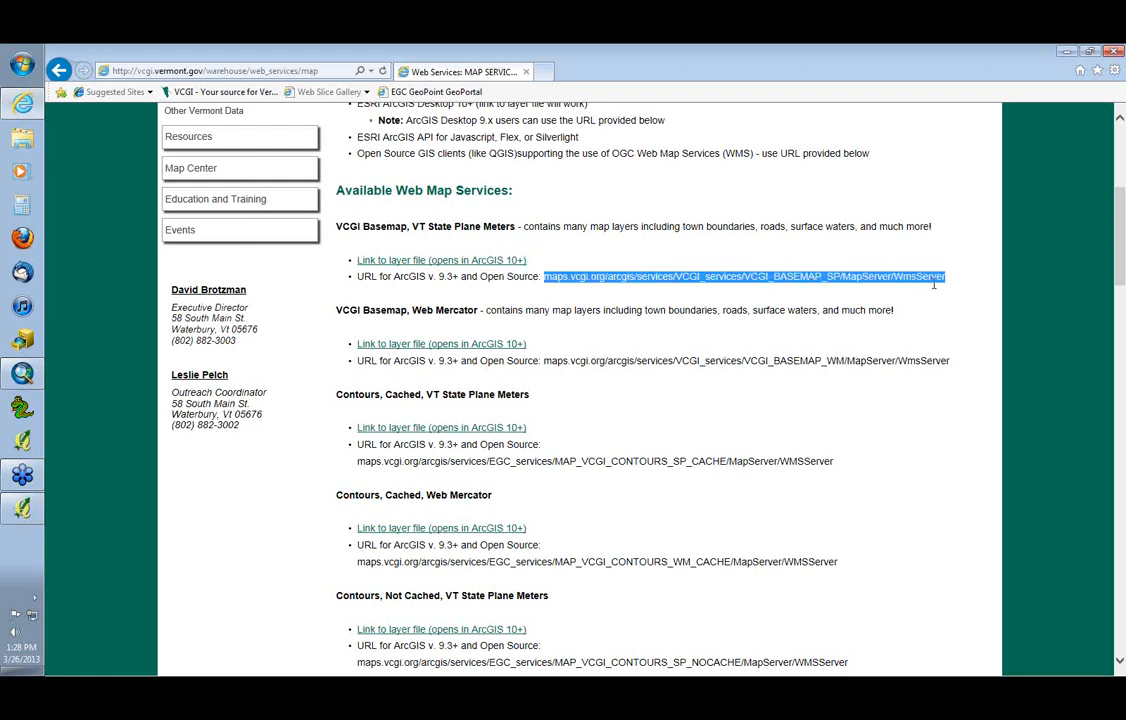
pyautogui.rightClick(828, 282)
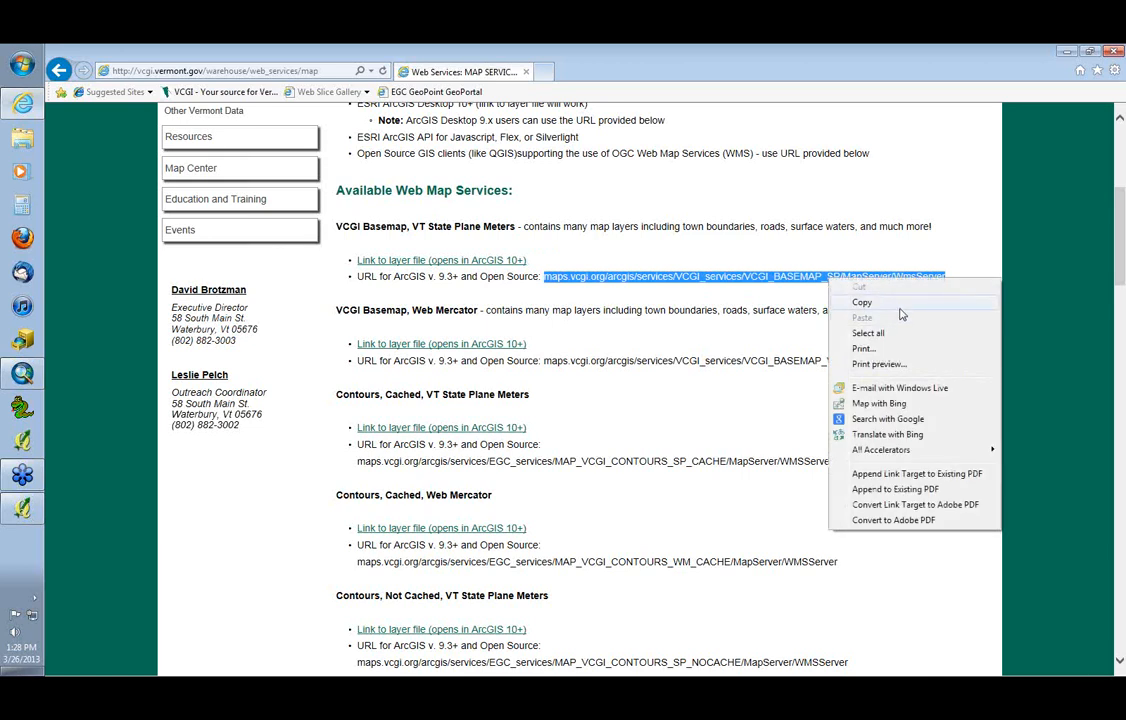
pyautogui.click(858, 300)
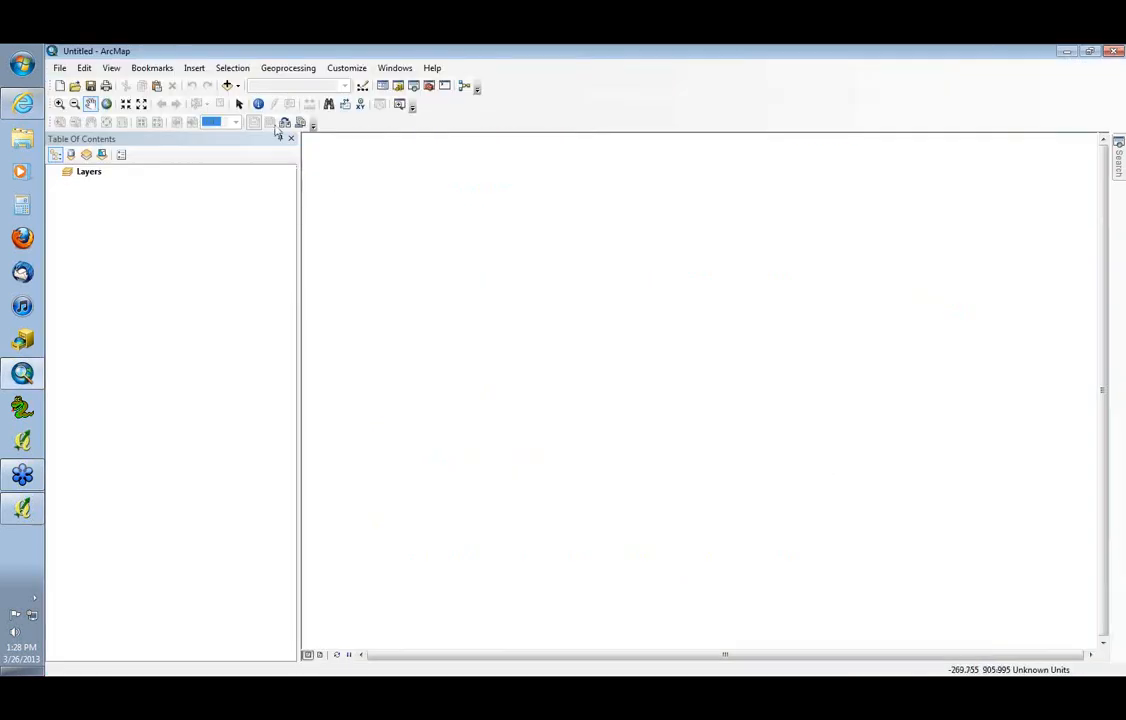
# Switch to ArcMap and add a WMS server connection under GIS Servers using the copied VCGI_BASEMAP_SP URL, retrieving its layers with the default version
pyautogui.click(226, 86)
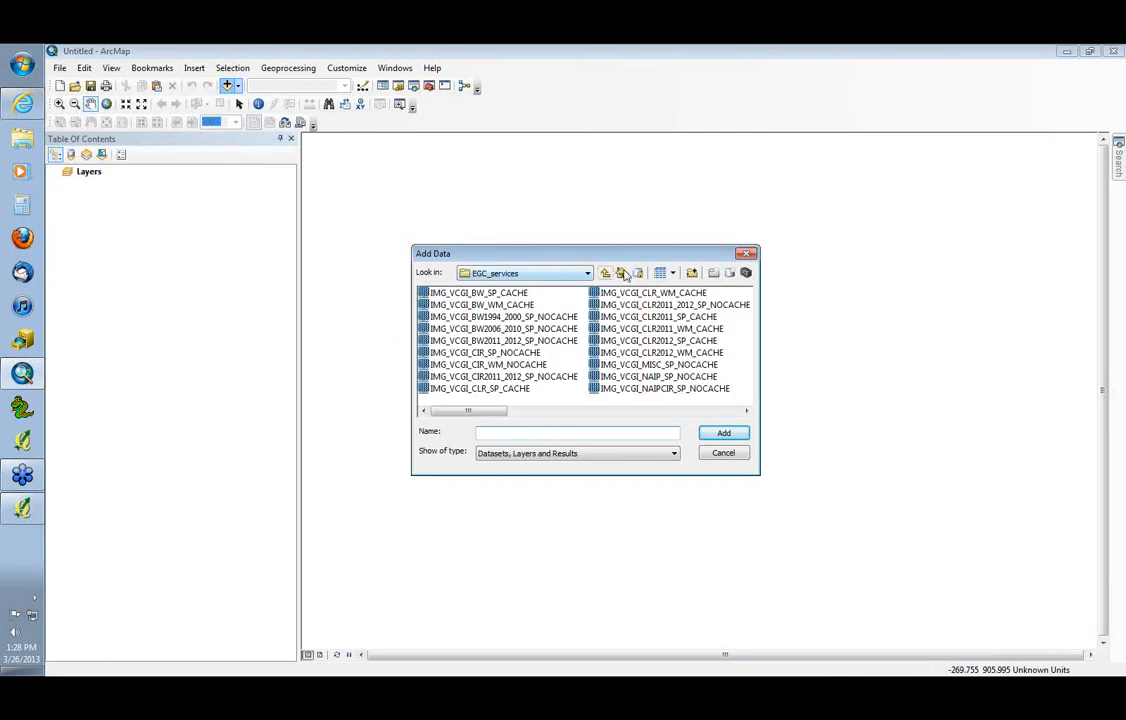
pyautogui.click(606, 273)
pyautogui.click(606, 272)
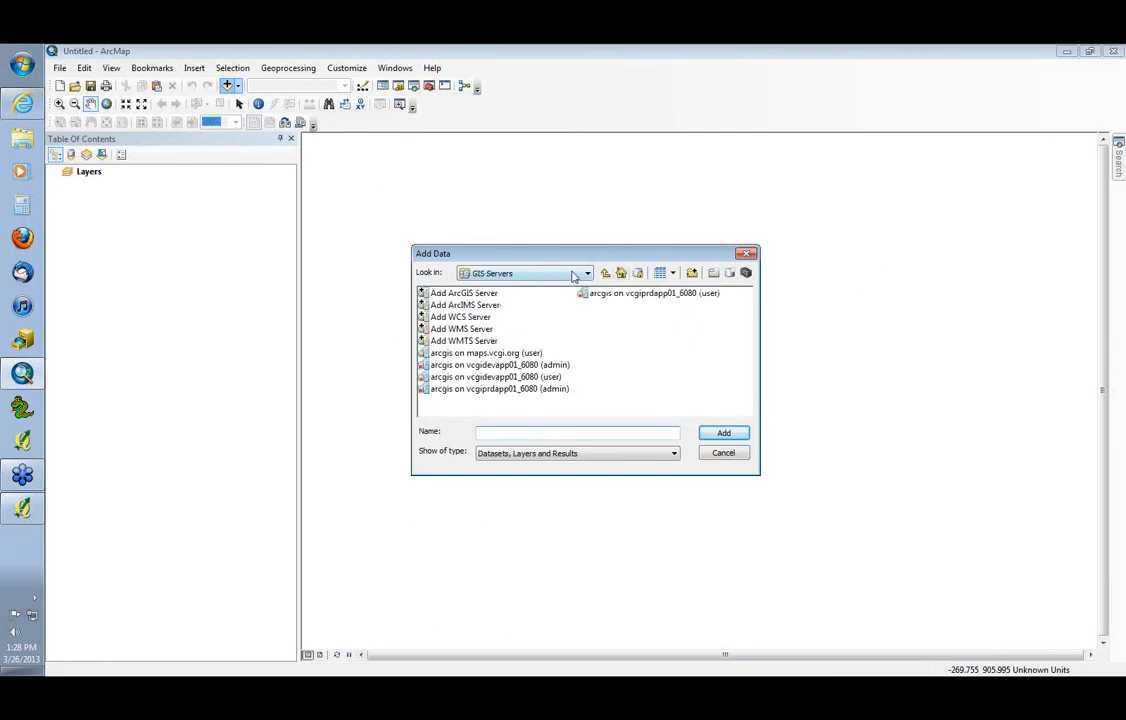
pyautogui.click(575, 273)
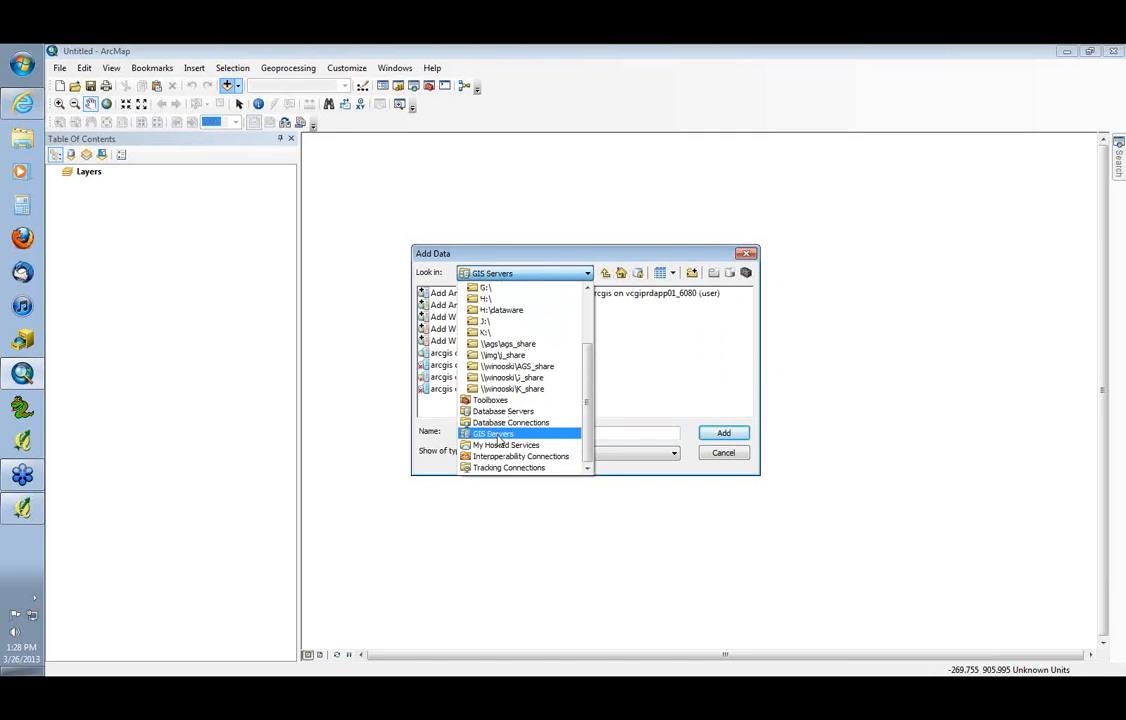
pyautogui.click(497, 434)
pyautogui.click(461, 329)
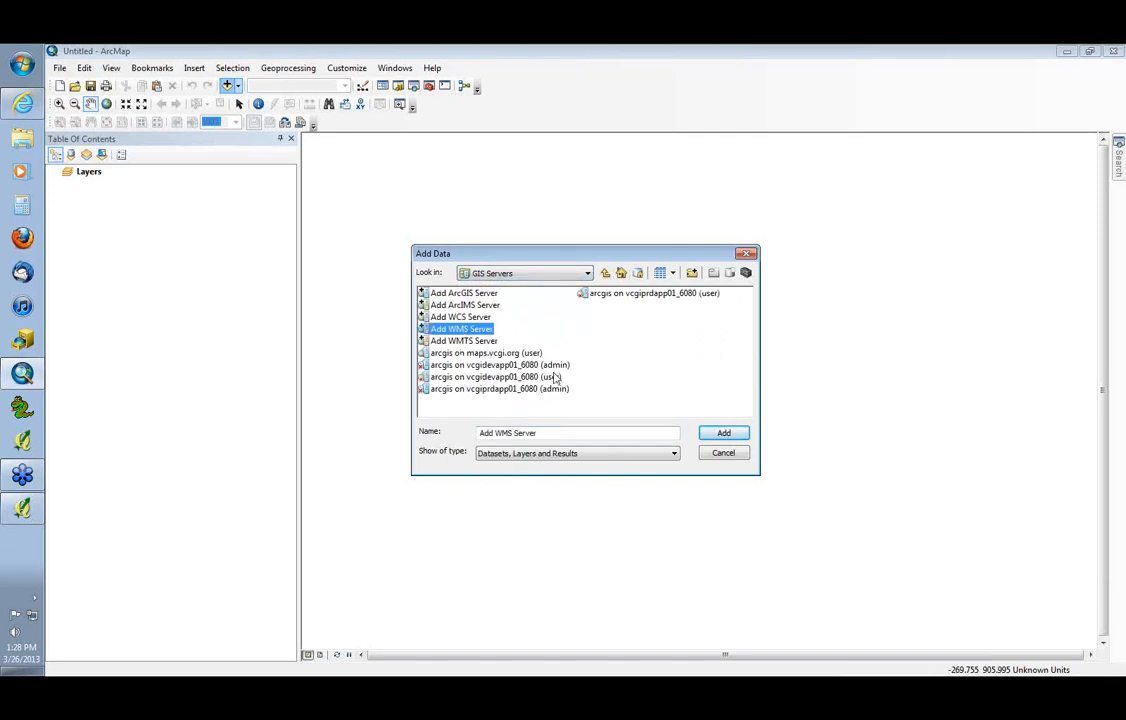
pyautogui.doubleClick(446, 333)
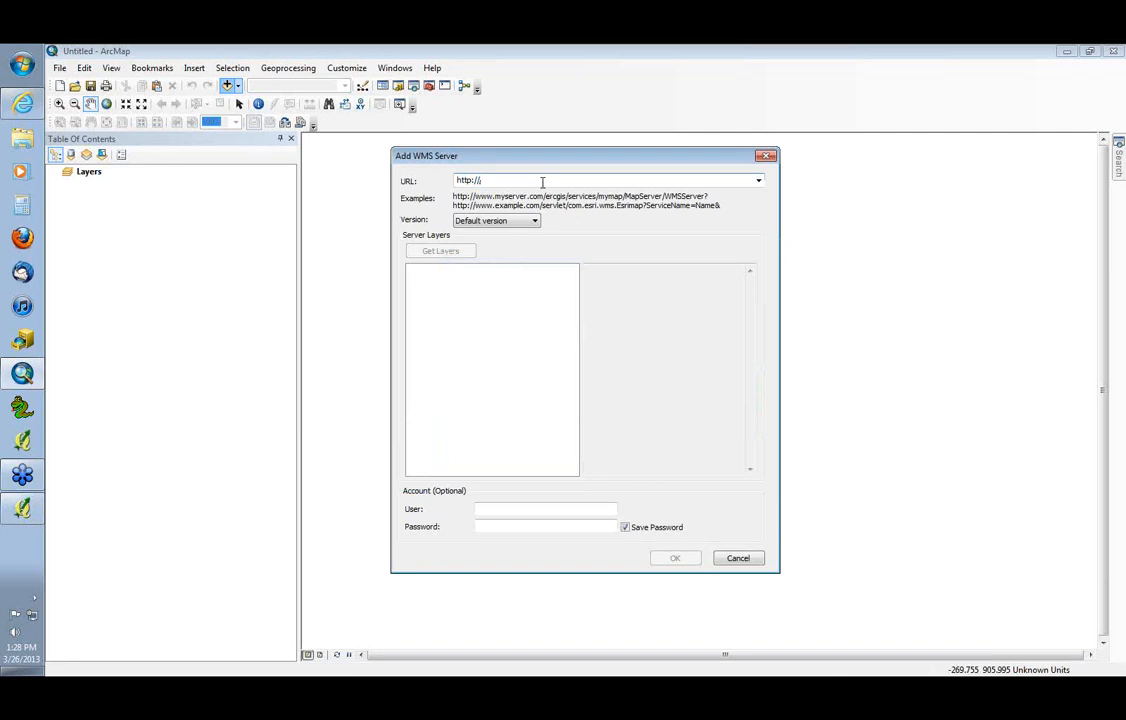
pyautogui.hotkey('ctrl', 'v')
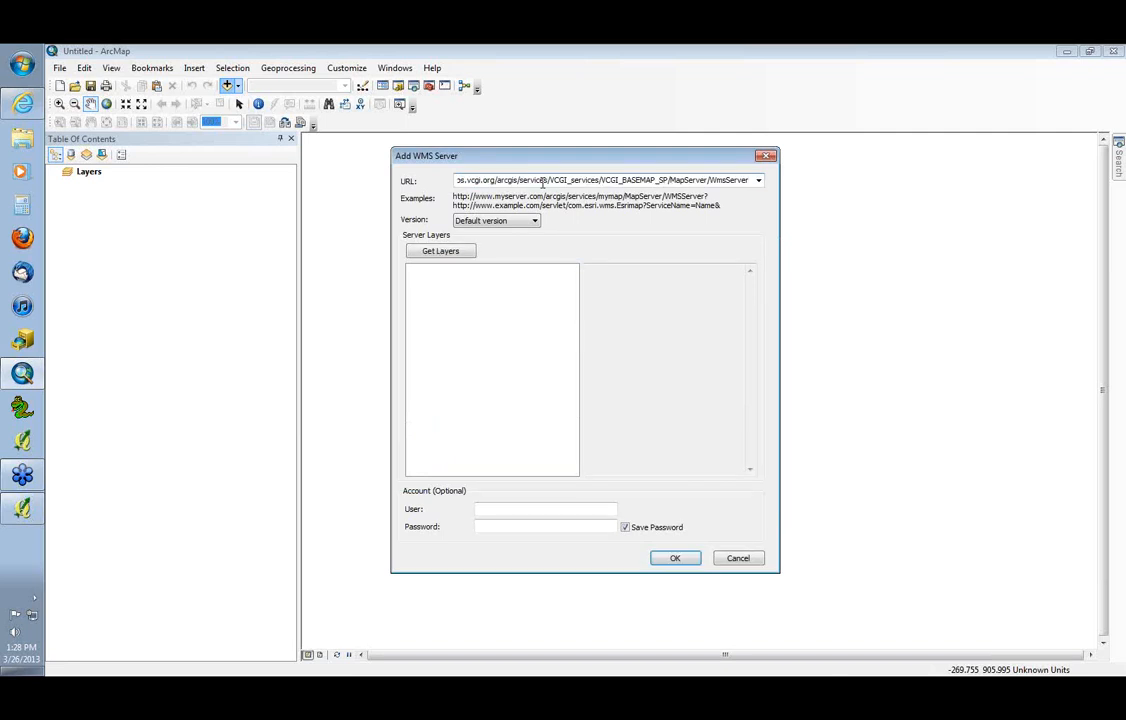
pyautogui.click(450, 252)
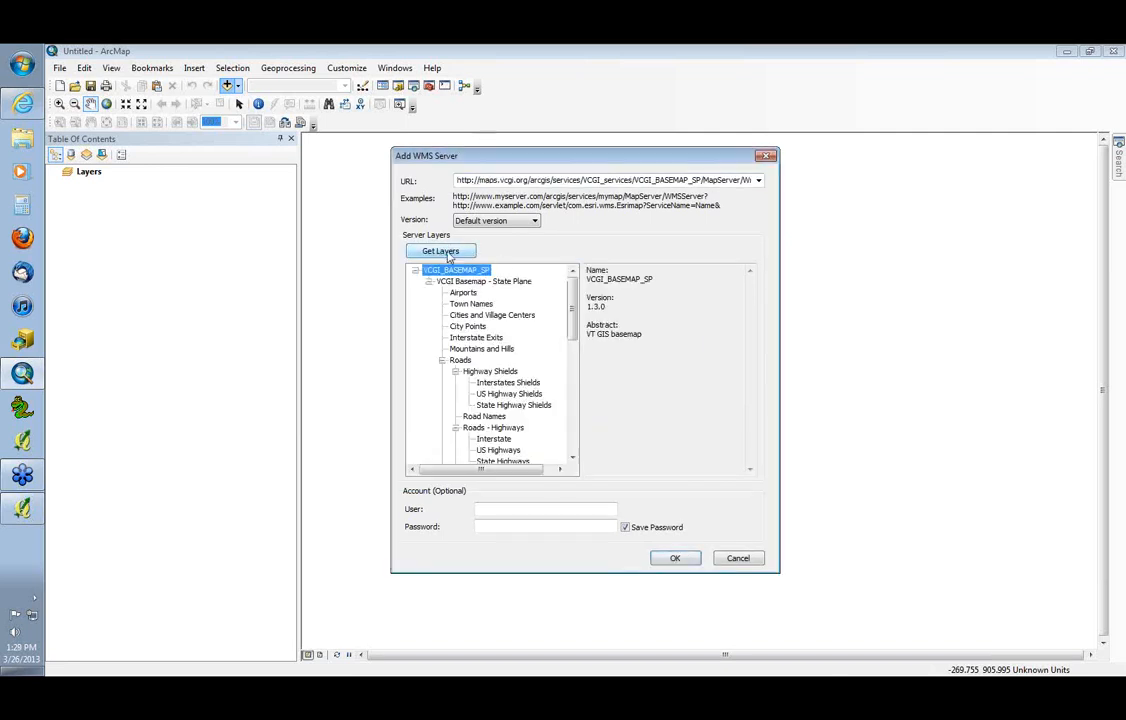
pyautogui.moveTo(571, 330)
pyautogui.mouseDown()
pyautogui.moveTo(577, 437)
pyautogui.moveTo(575, 330)
pyautogui.moveTo(583, 427)
pyautogui.moveTo(585, 325)
pyautogui.mouseUp()
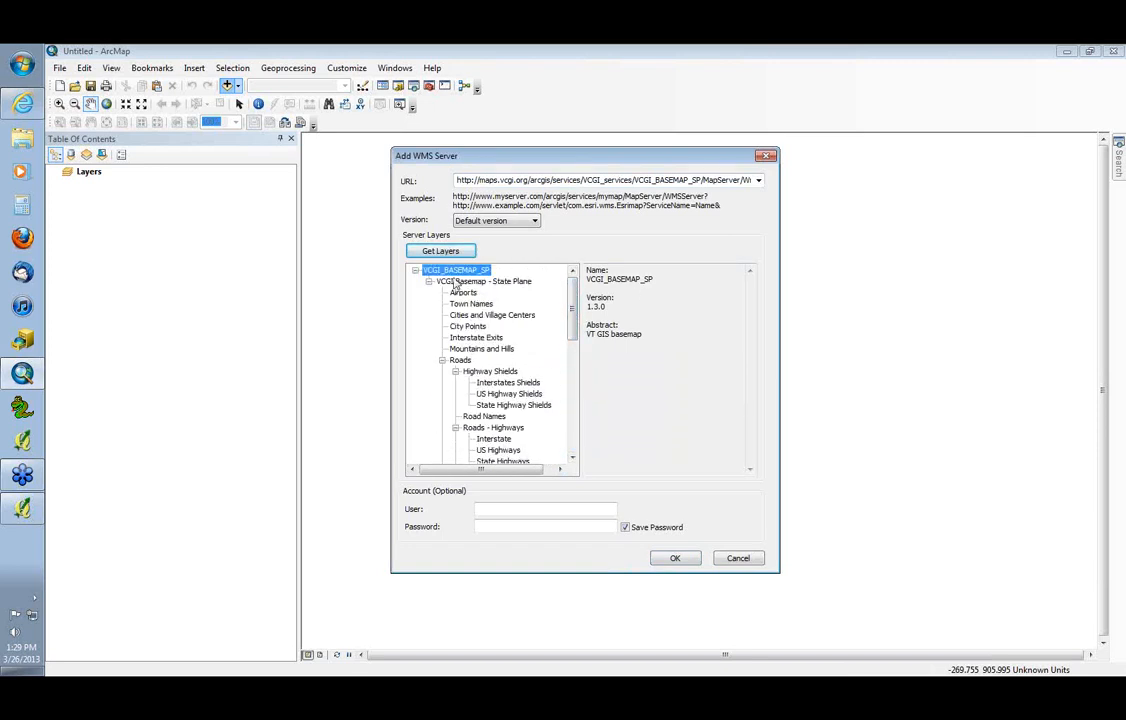
pyautogui.click(675, 558)
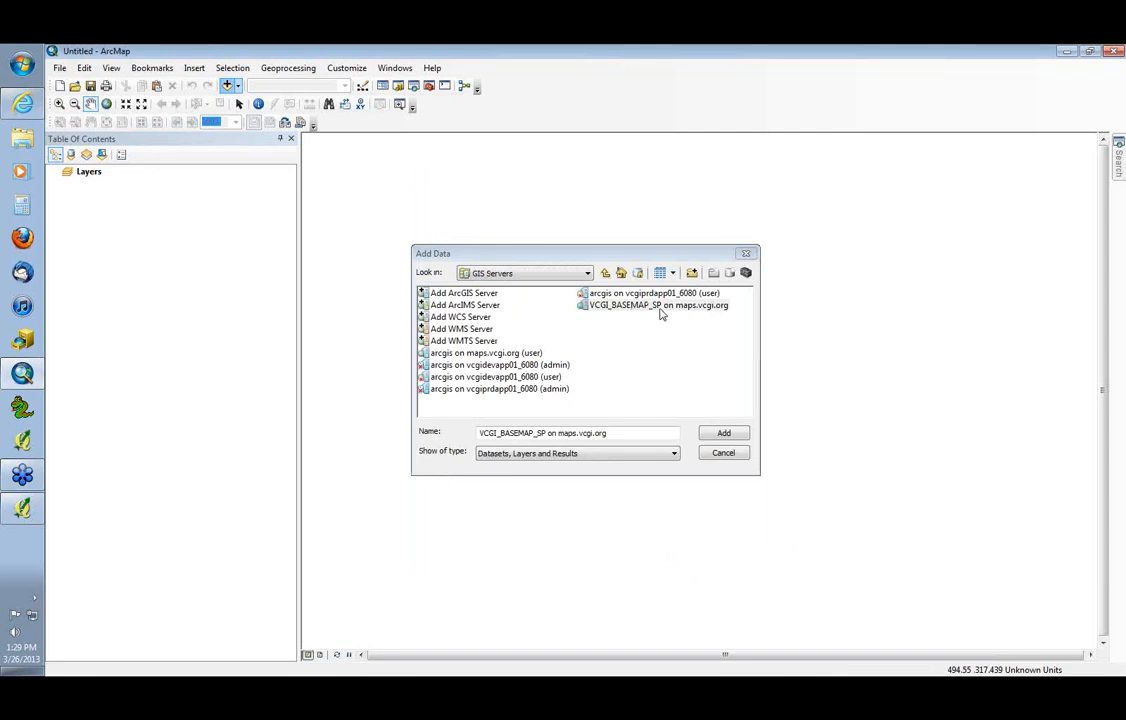
# Add the VCGI_BASEMAP_SP service from the new WMS connection on maps.vcgi.org to the map
pyautogui.click(660, 309)
pyautogui.doubleClick(658, 308)
pyautogui.click(646, 323)
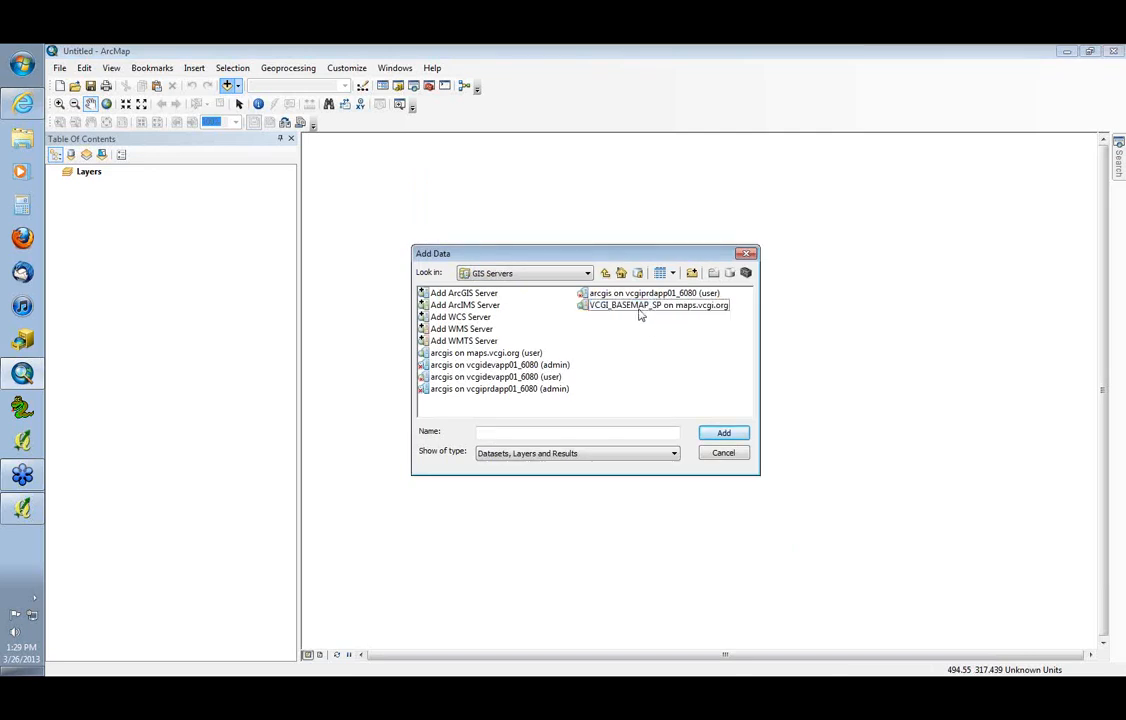
pyautogui.doubleClick(640, 308)
pyautogui.click(470, 293)
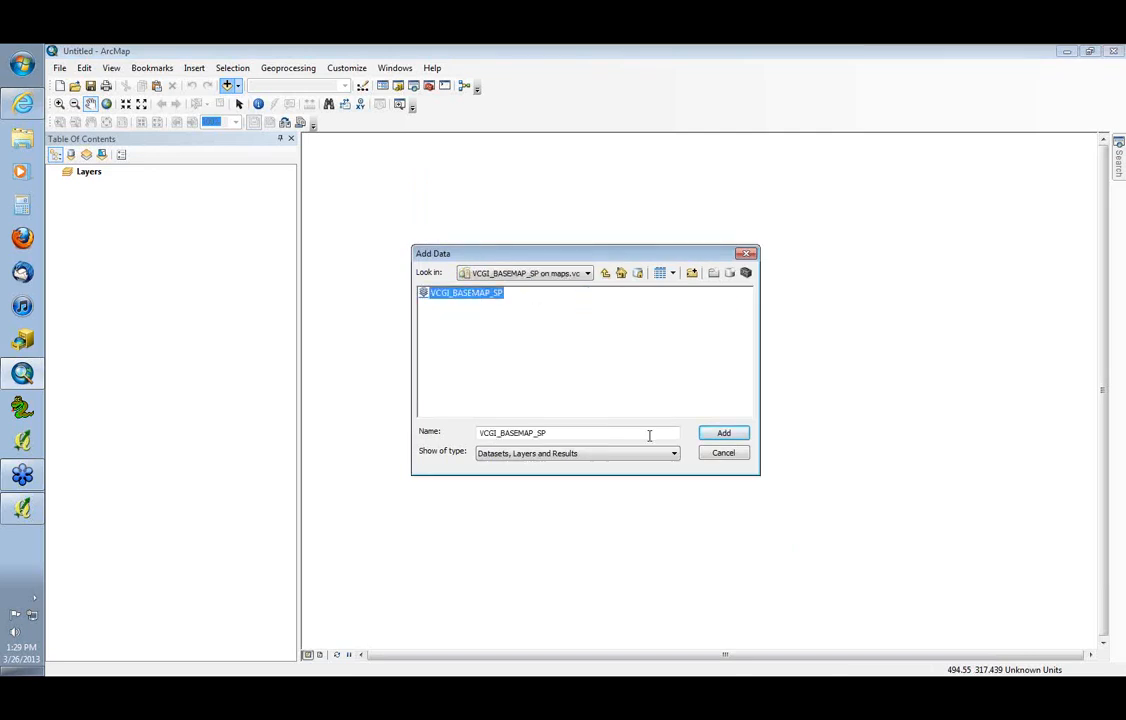
pyautogui.click(711, 437)
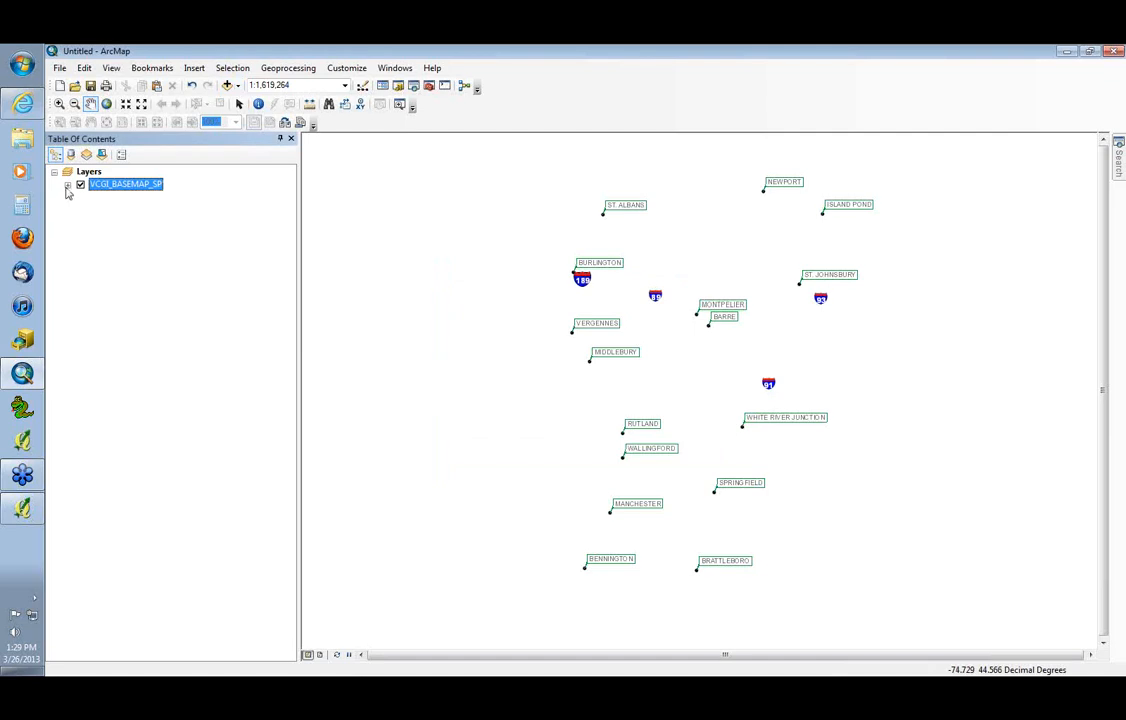
# Expand VCGI_BASEMAP_SP to view its sublayers in a widened table of contents, collapse the sublayer list, and turn the layer off
pyautogui.click(67, 186)
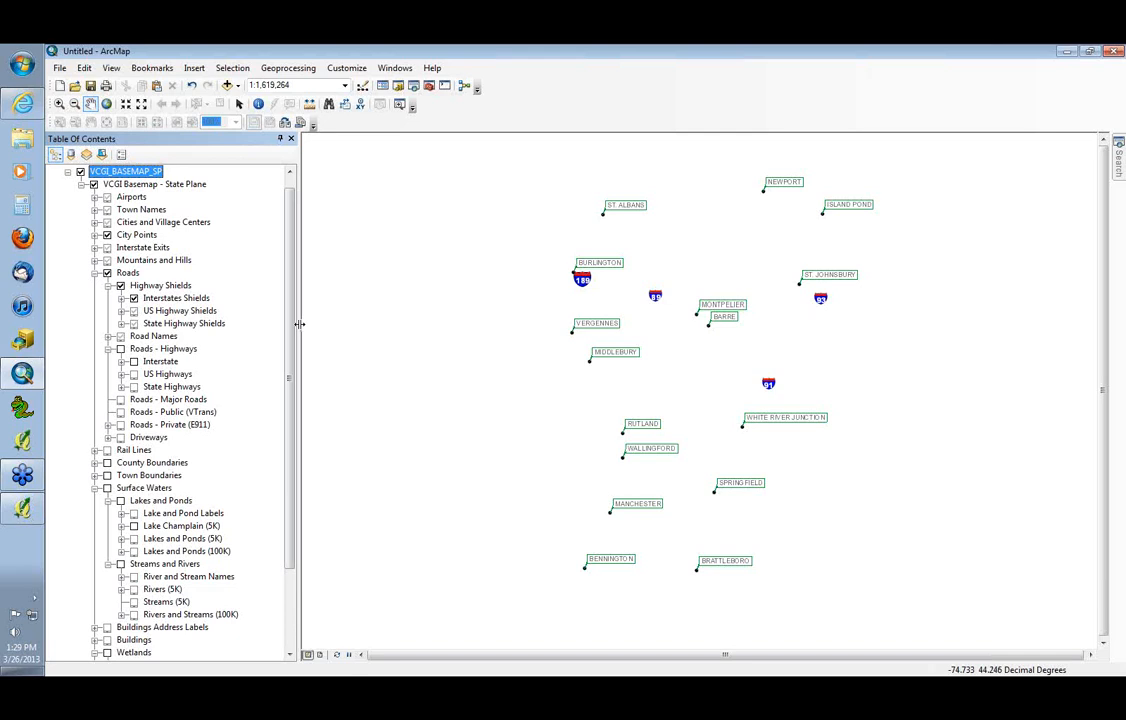
pyautogui.moveTo(299, 324); pyautogui.dragTo(339, 322)
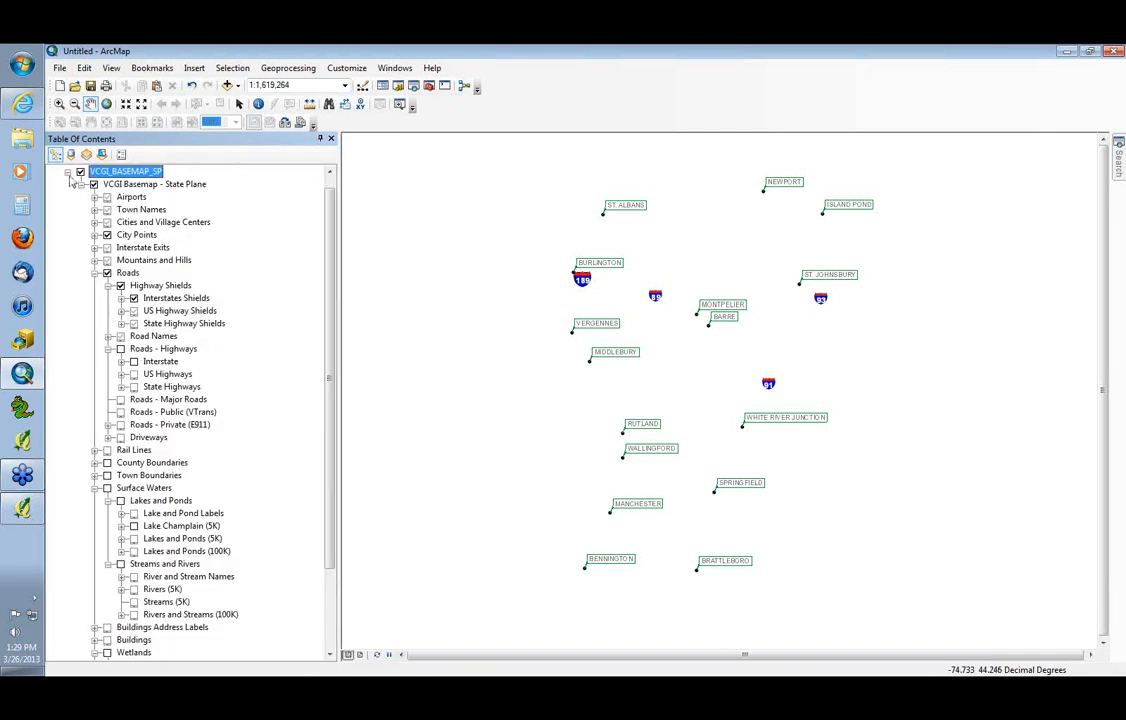
pyautogui.click(68, 173)
pyautogui.click(82, 185)
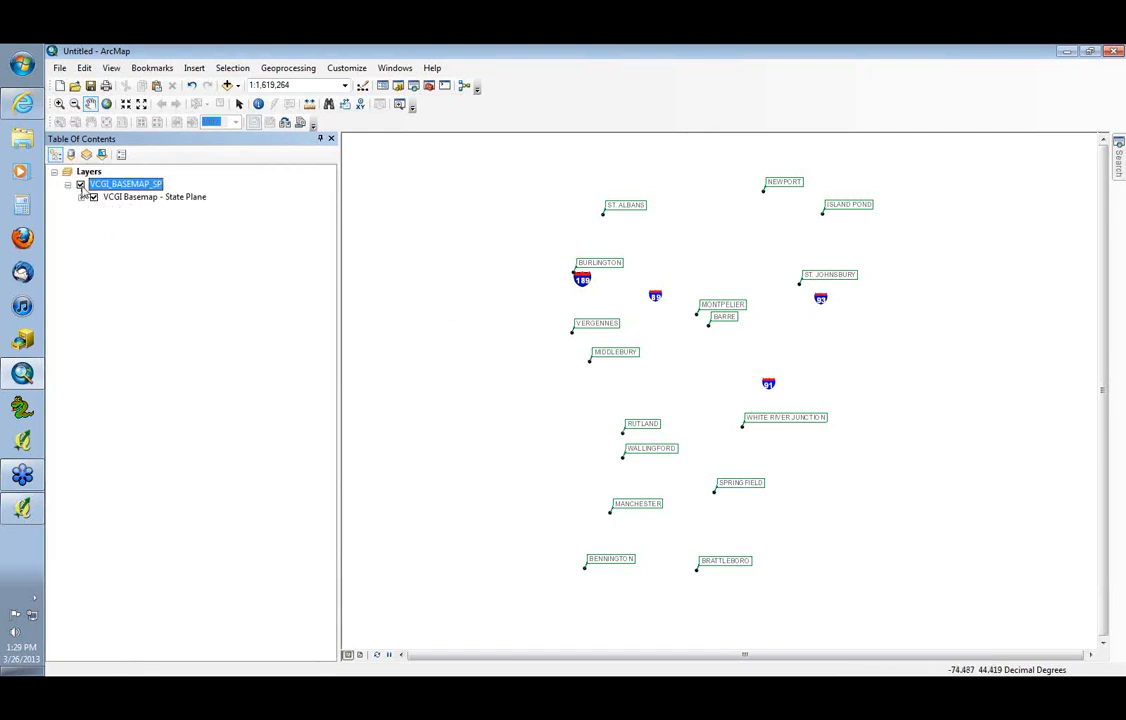
pyautogui.click(81, 185)
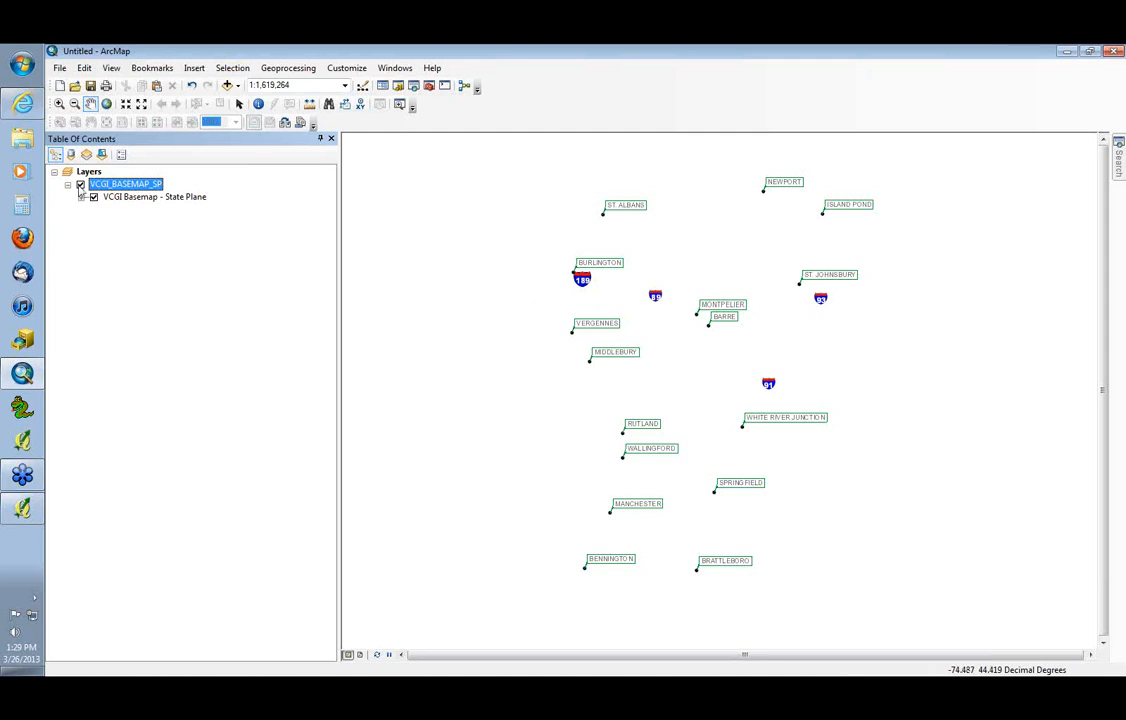
# Add the VCGI_BASEMAP_SP map service from the VCGI_services folder of the arcgis on maps.vcgi.org (user) connection, dismissing the coordinate system warning
pyautogui.click(227, 86)
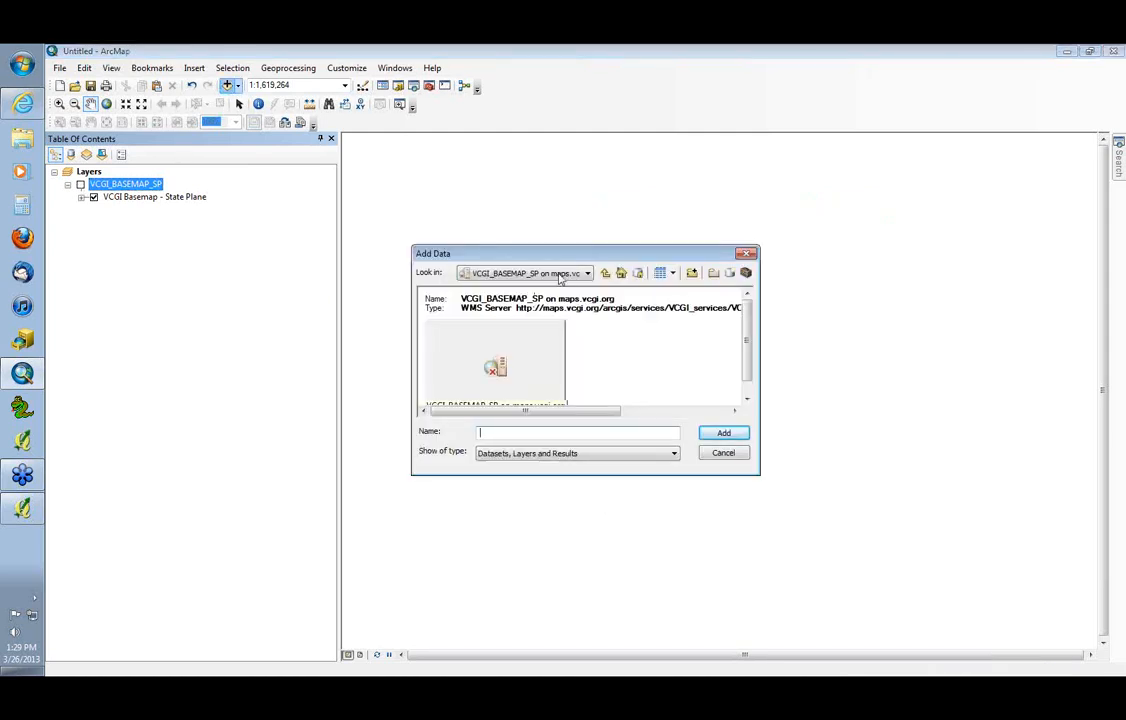
pyautogui.click(605, 274)
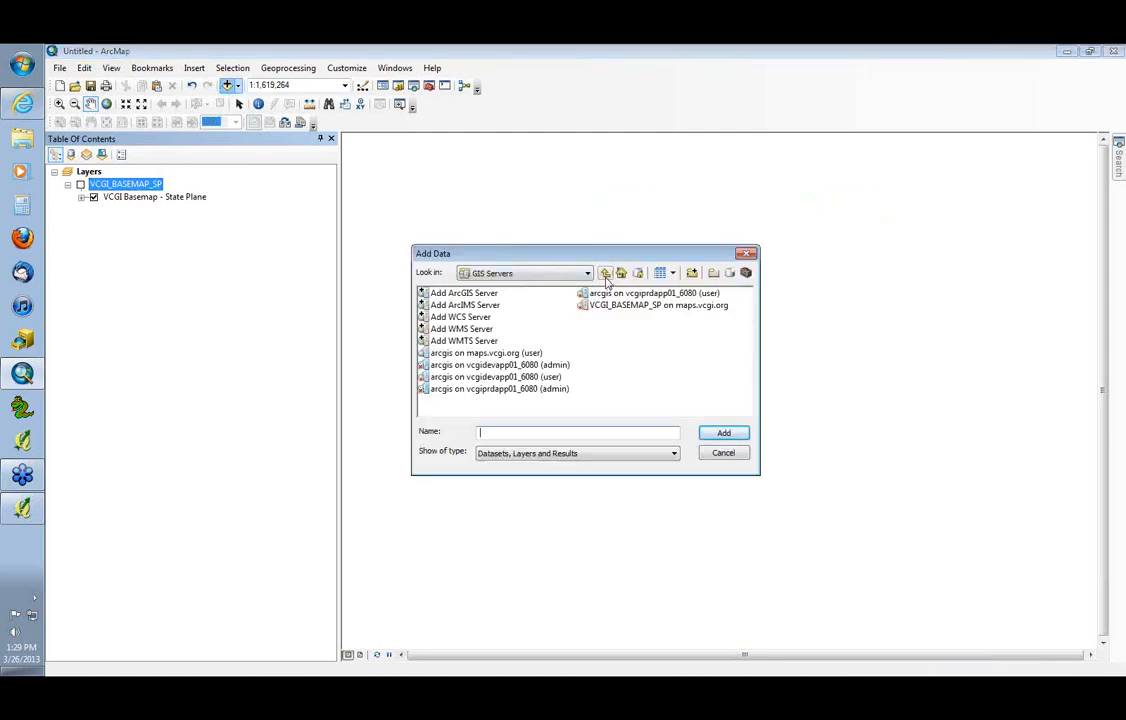
pyautogui.doubleClick(490, 353)
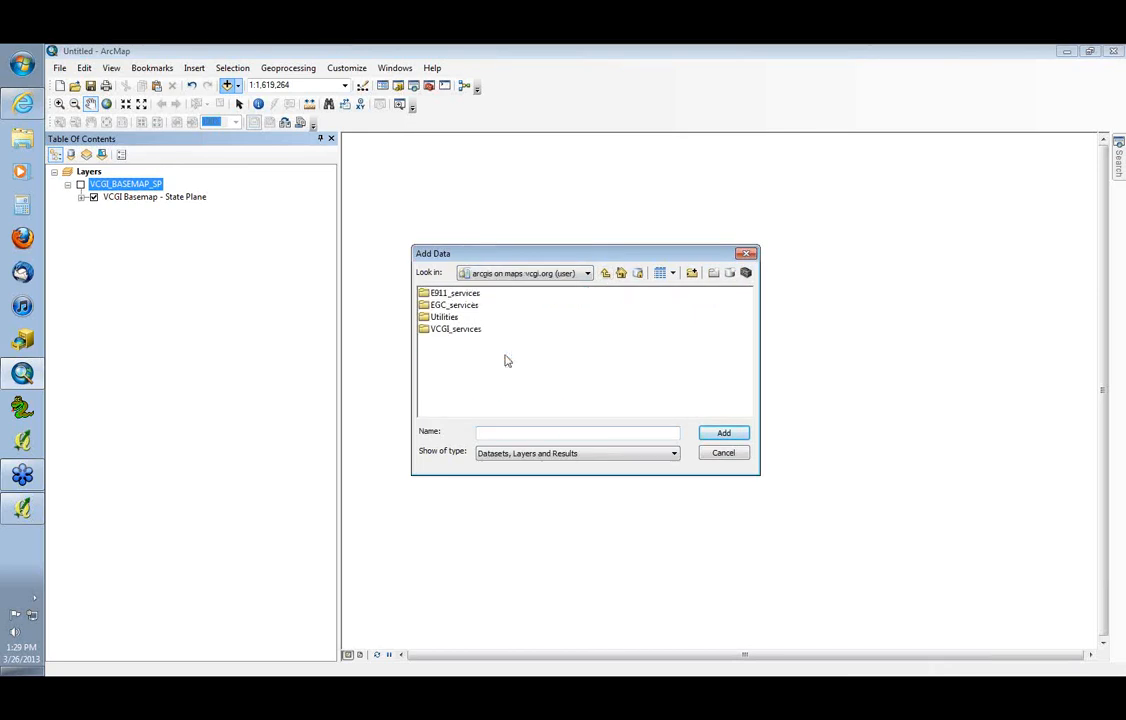
pyautogui.doubleClick(456, 308)
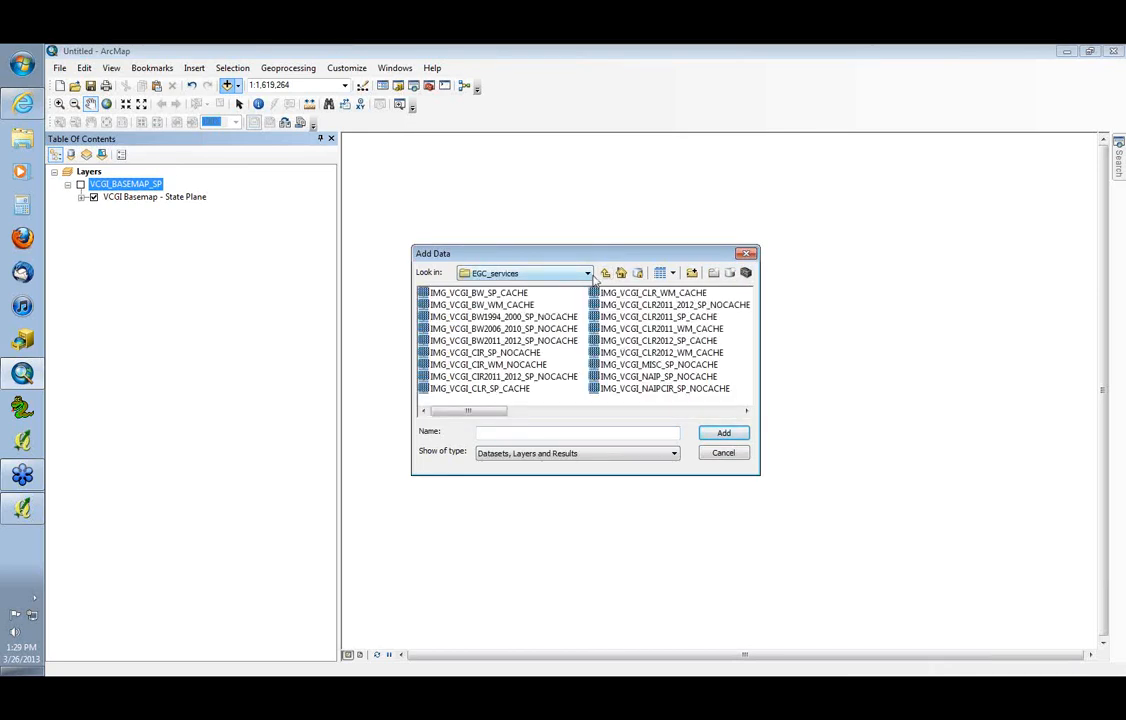
pyautogui.click(605, 272)
pyautogui.doubleClick(460, 327)
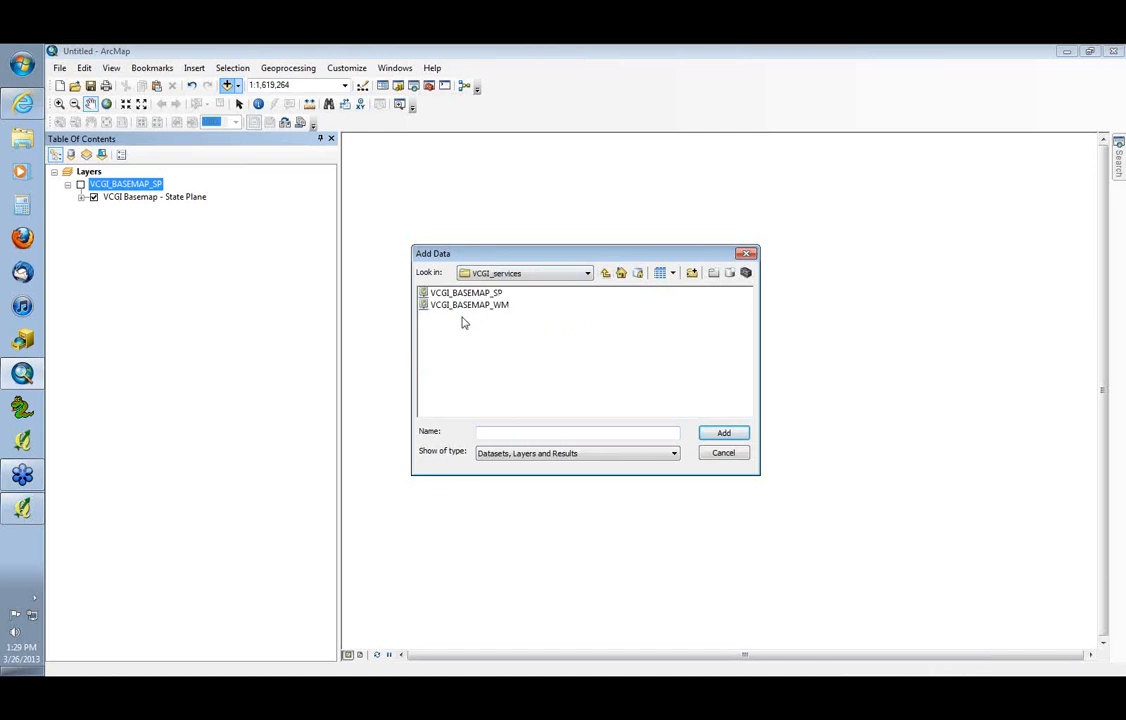
pyautogui.click(466, 293)
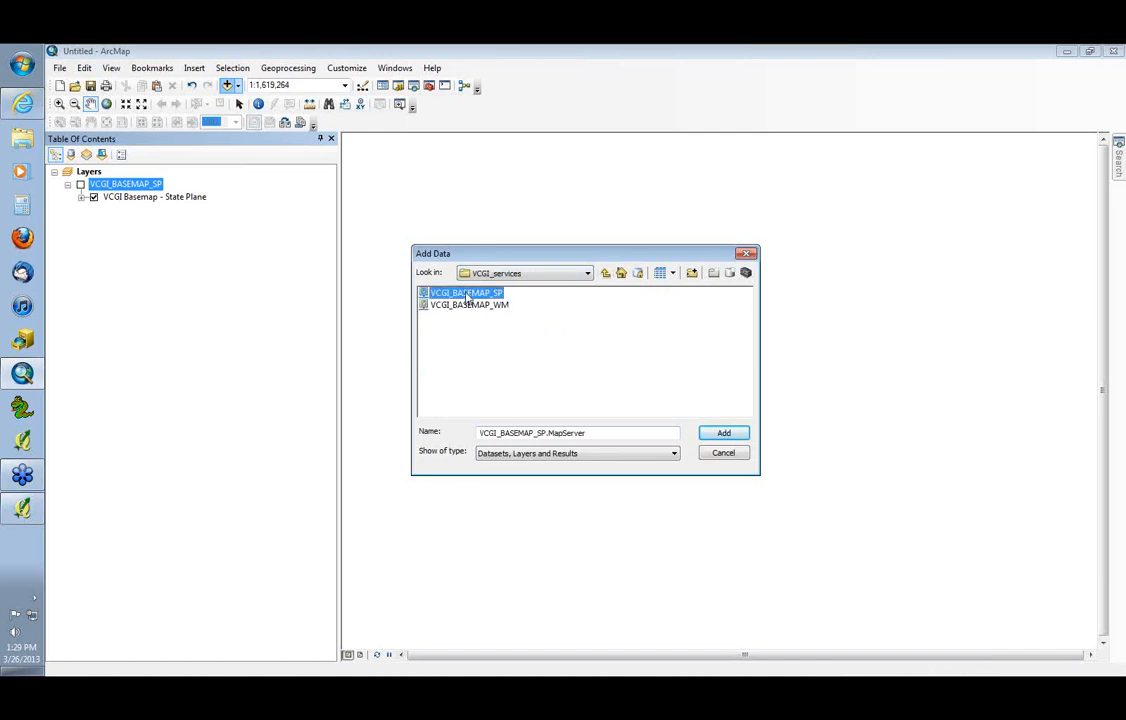
pyautogui.click(723, 432)
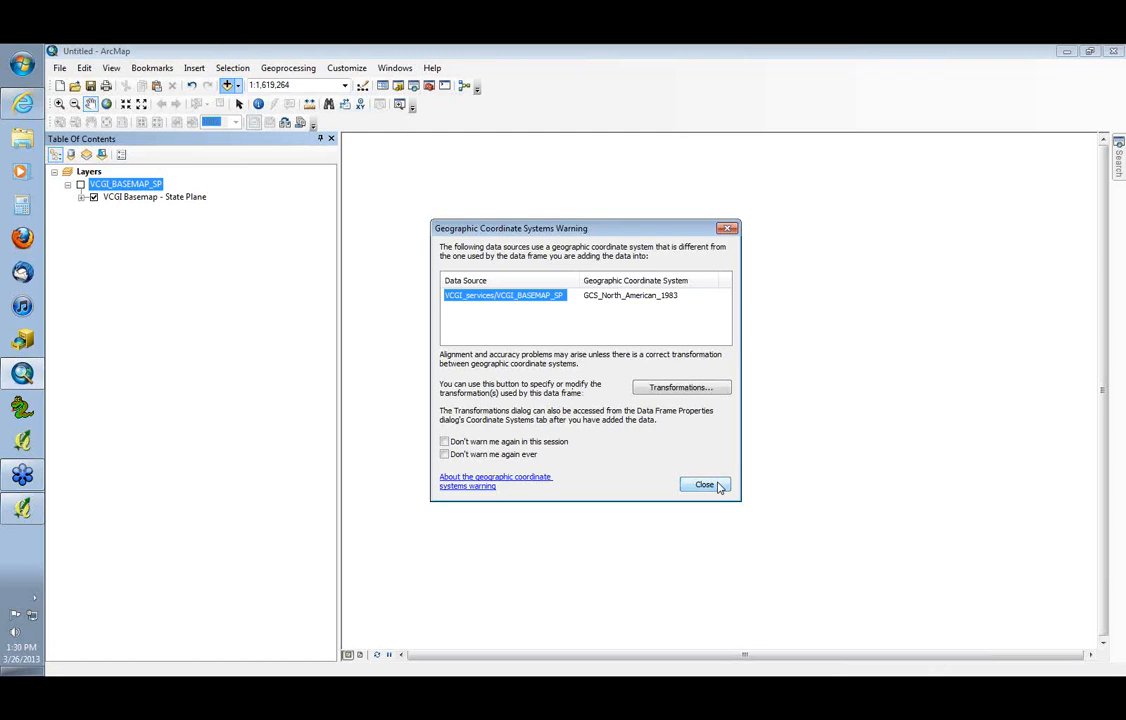
pyautogui.click(706, 485)
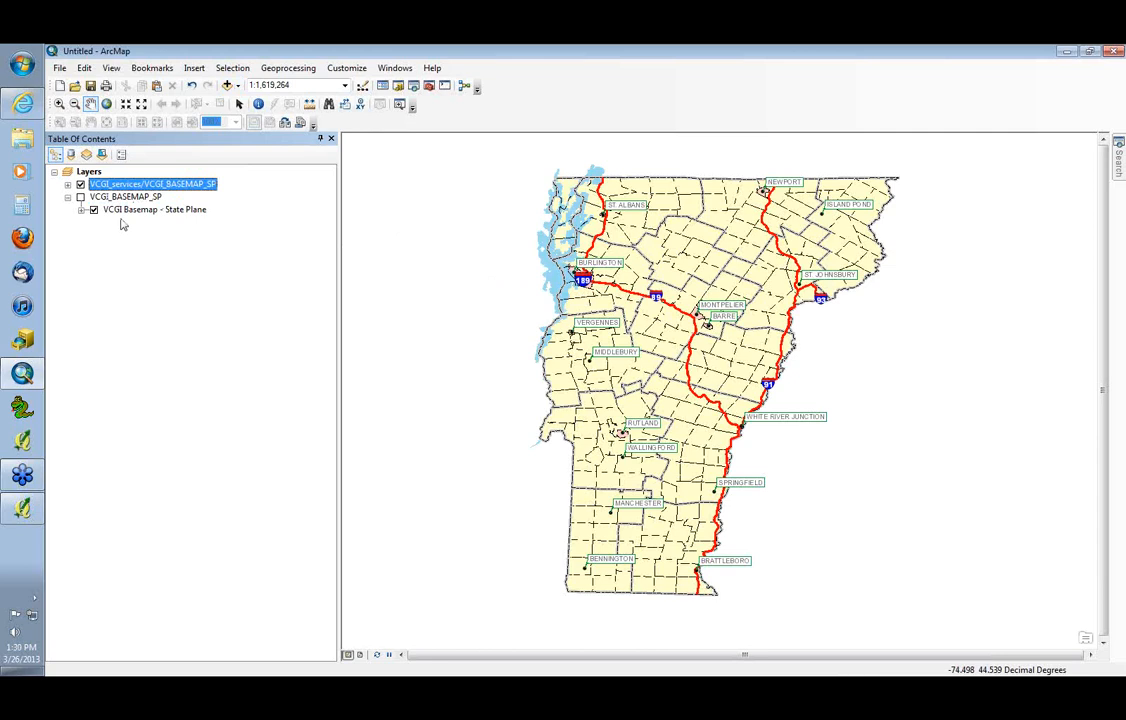
# Turn off the VCGI_services/VCGI_BASEMAP_SP layer, turn on the WMS VCGI_BASEMAP_SP layer, and expand its VCGI Basemap - State Plane sublayers
pyautogui.click(80, 186)
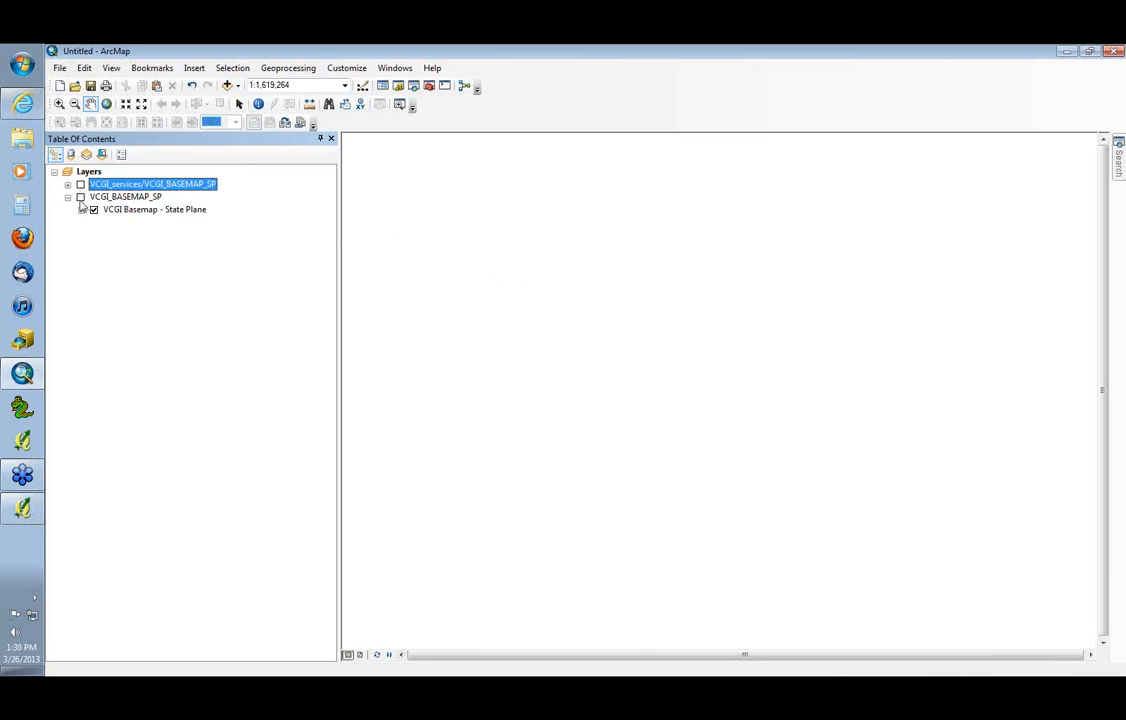
pyautogui.click(80, 197)
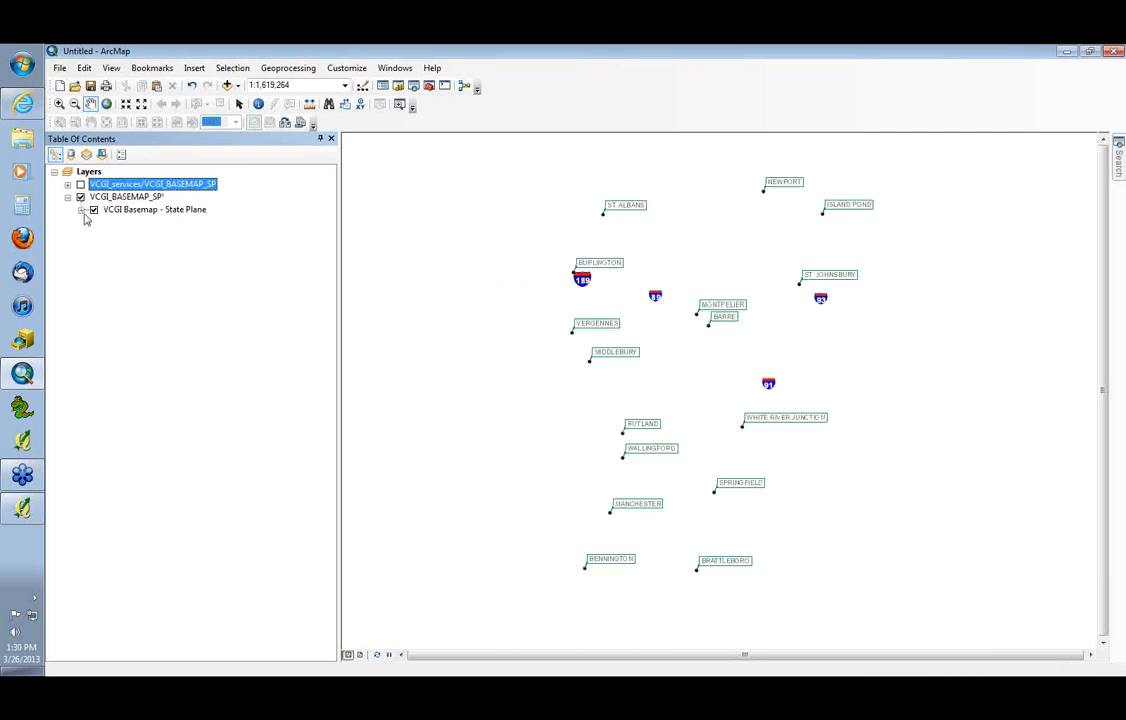
pyautogui.click(81, 210)
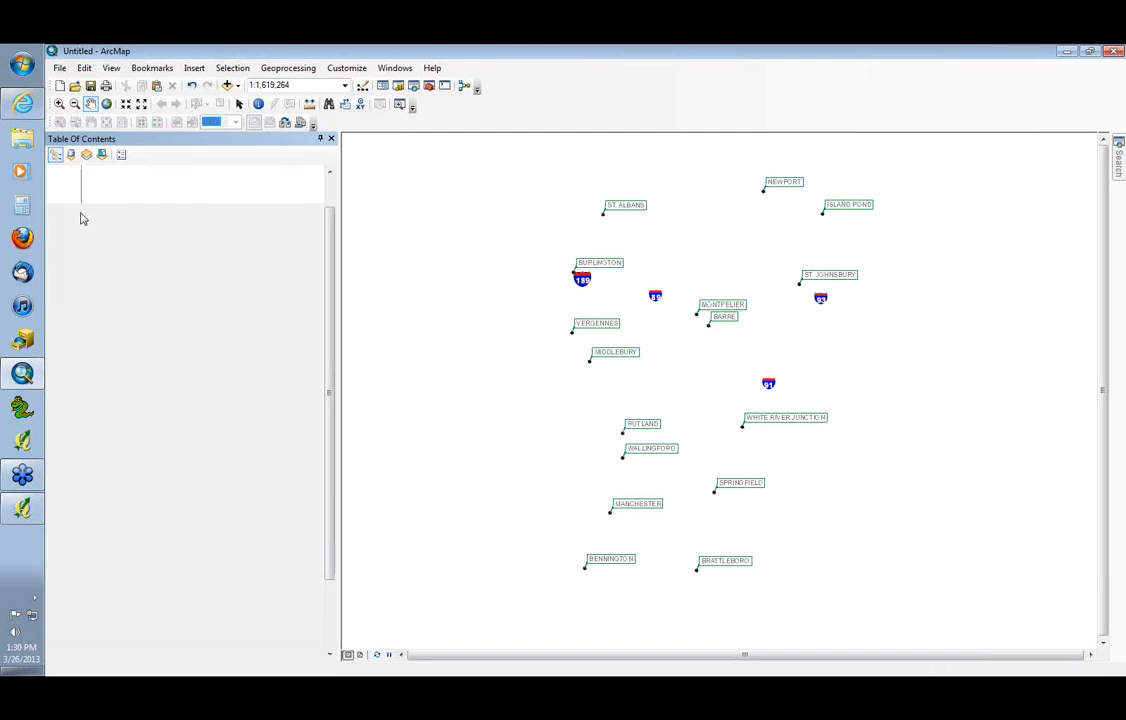
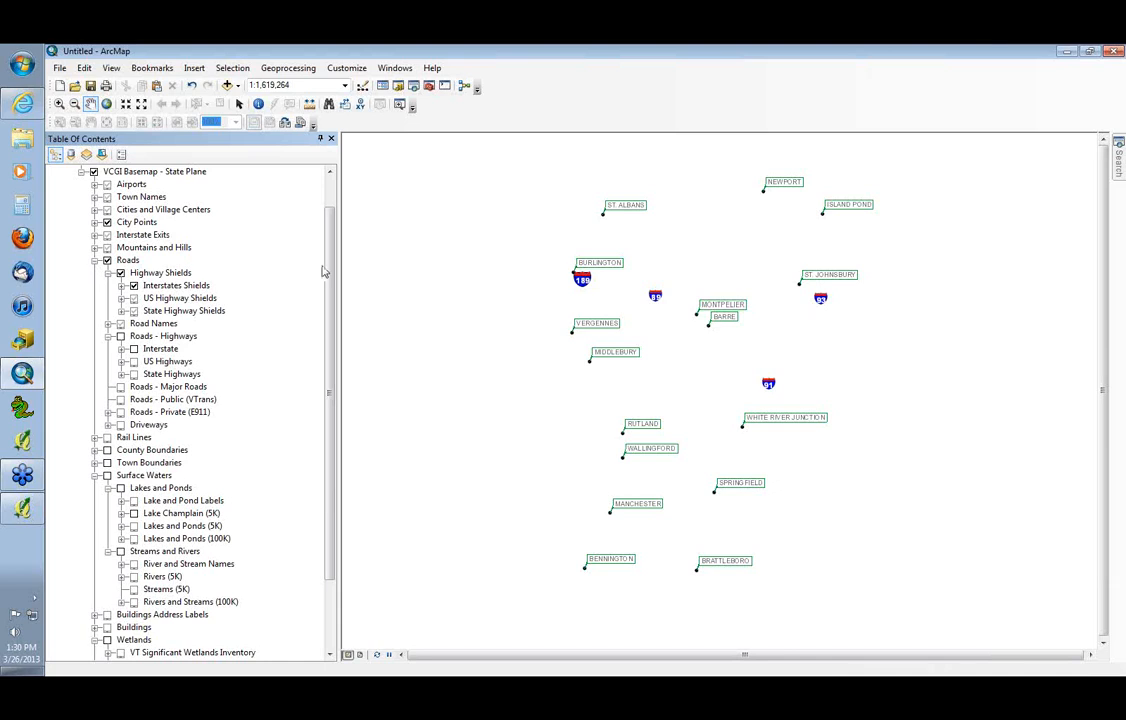
# Turn on the Roads - Highways group and its Interstate sublayer in the WMS basemap, and collapse Highway Shields and Roads
pyautogui.scroll(1, 329, 240)
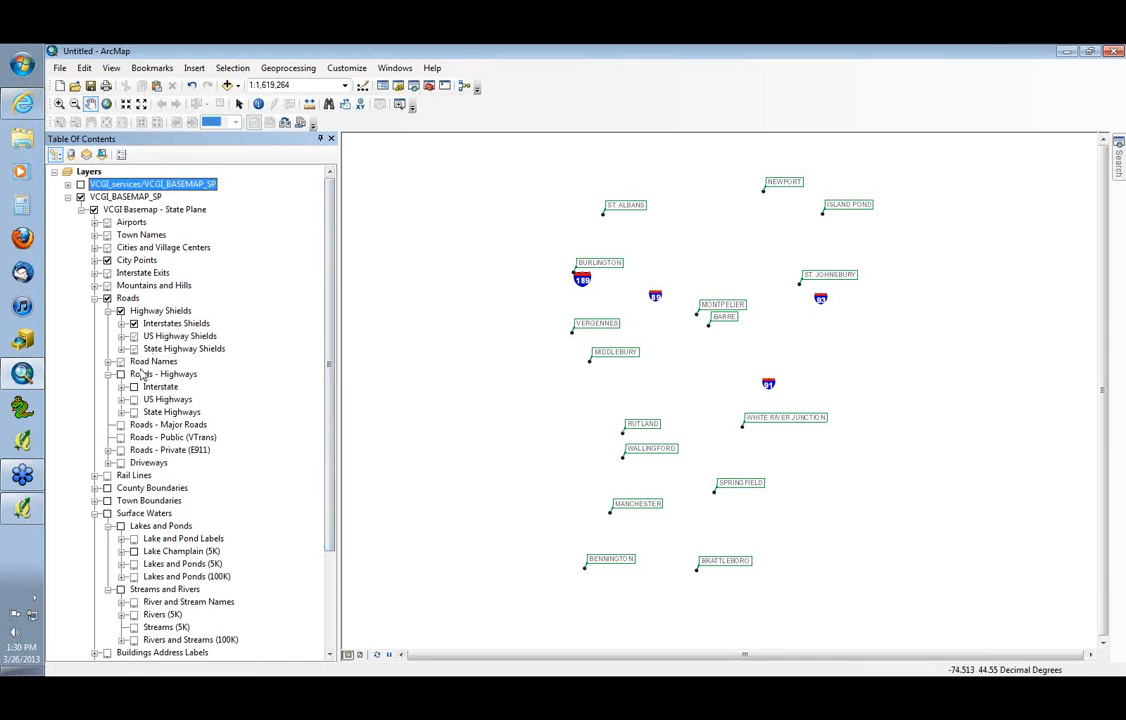
pyautogui.click(121, 374)
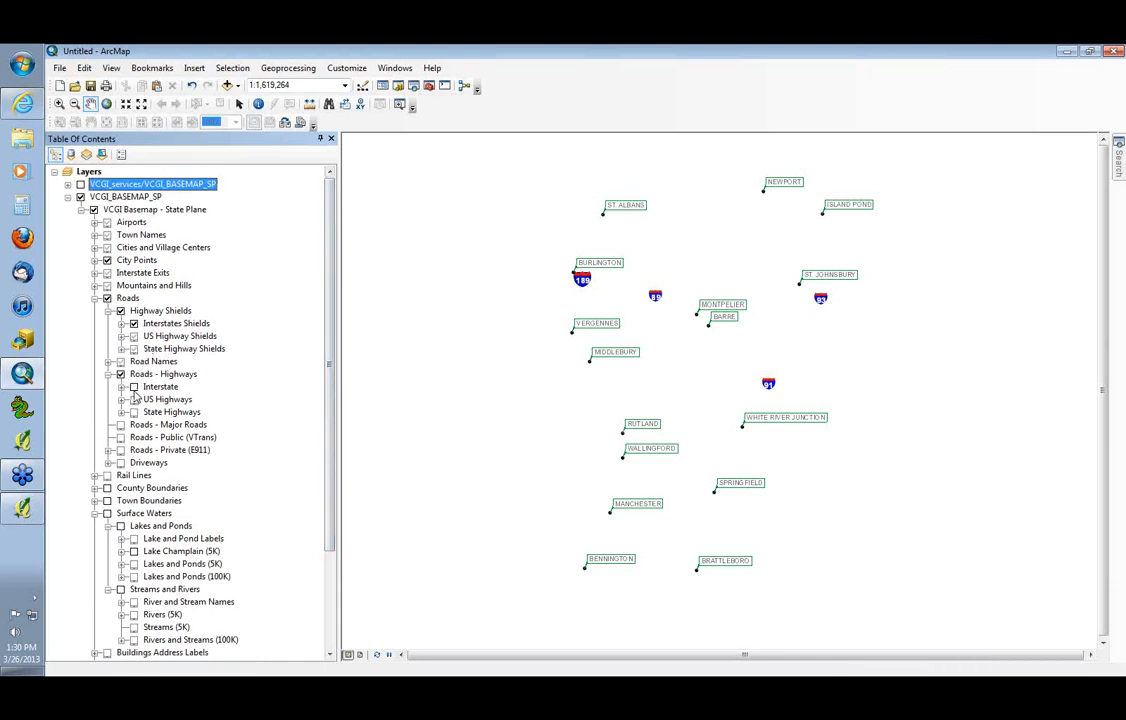
pyautogui.click(134, 386)
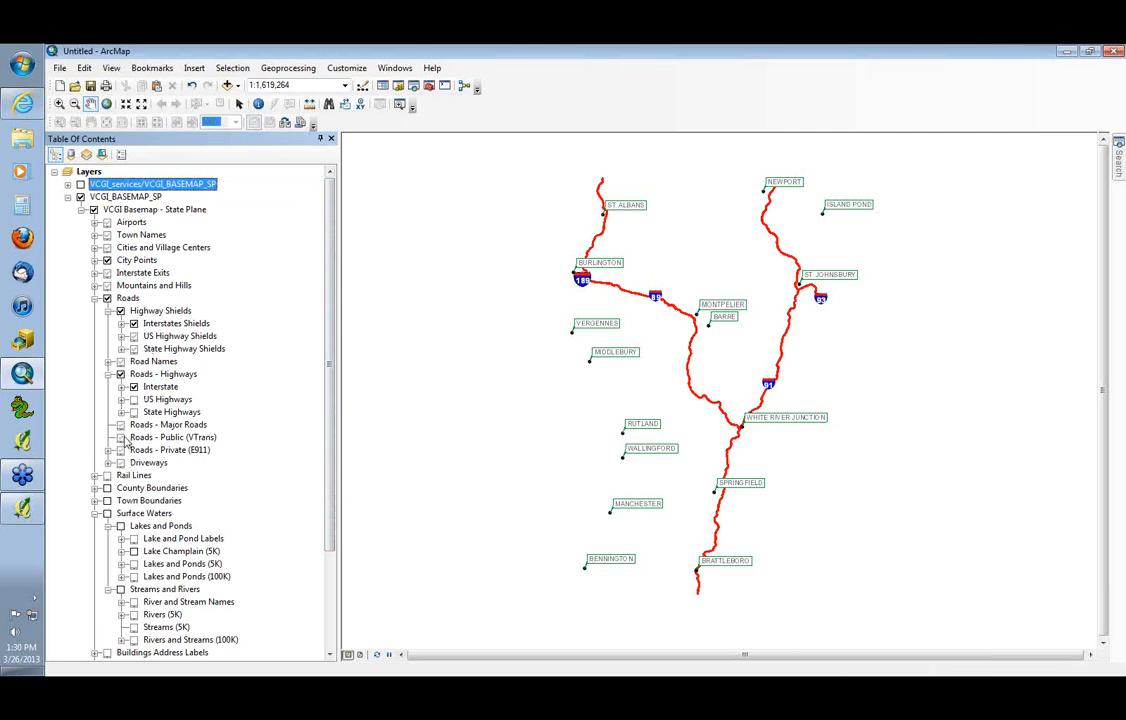
pyautogui.click(107, 311)
pyautogui.click(94, 298)
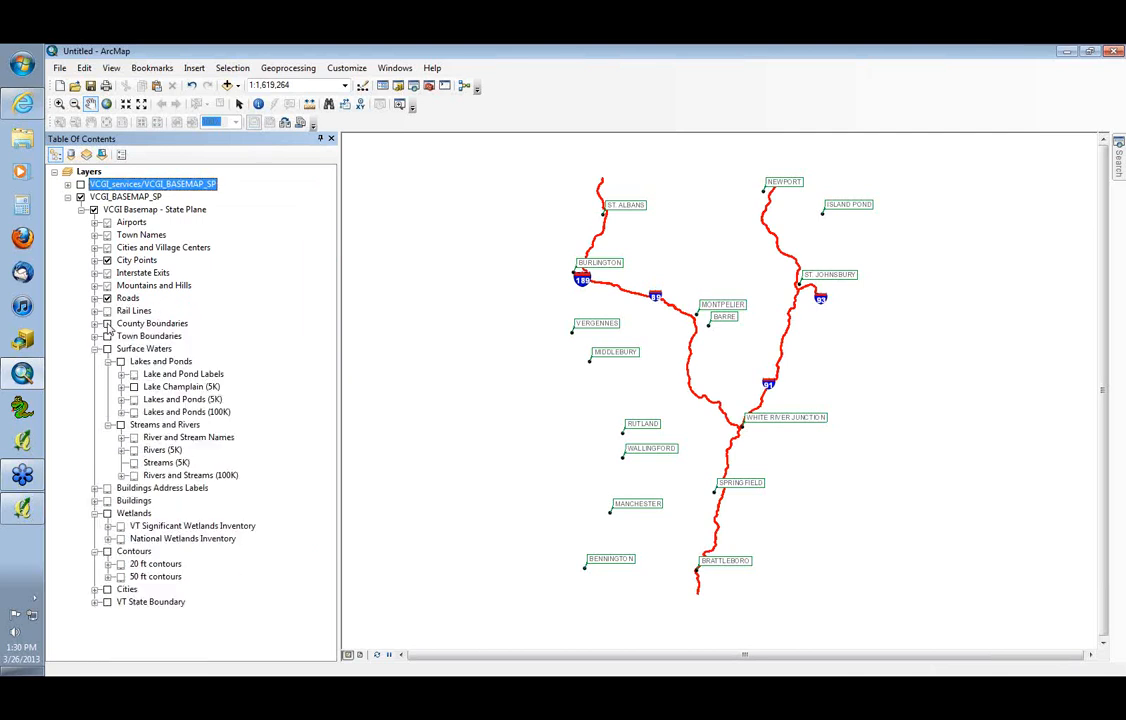
# Turn on County Boundaries, Town Boundaries, and Surface Waters with its Lakes and Ponds group and sublayers
pyautogui.click(107, 323)
pyautogui.click(107, 348)
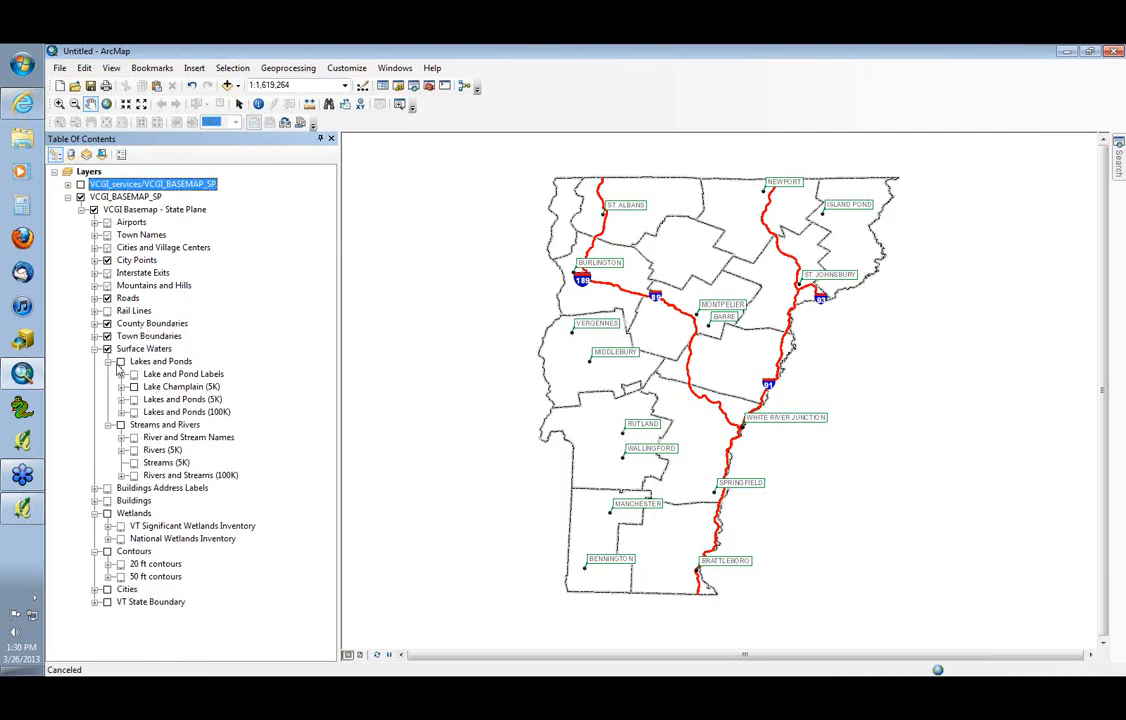
pyautogui.click(120, 362)
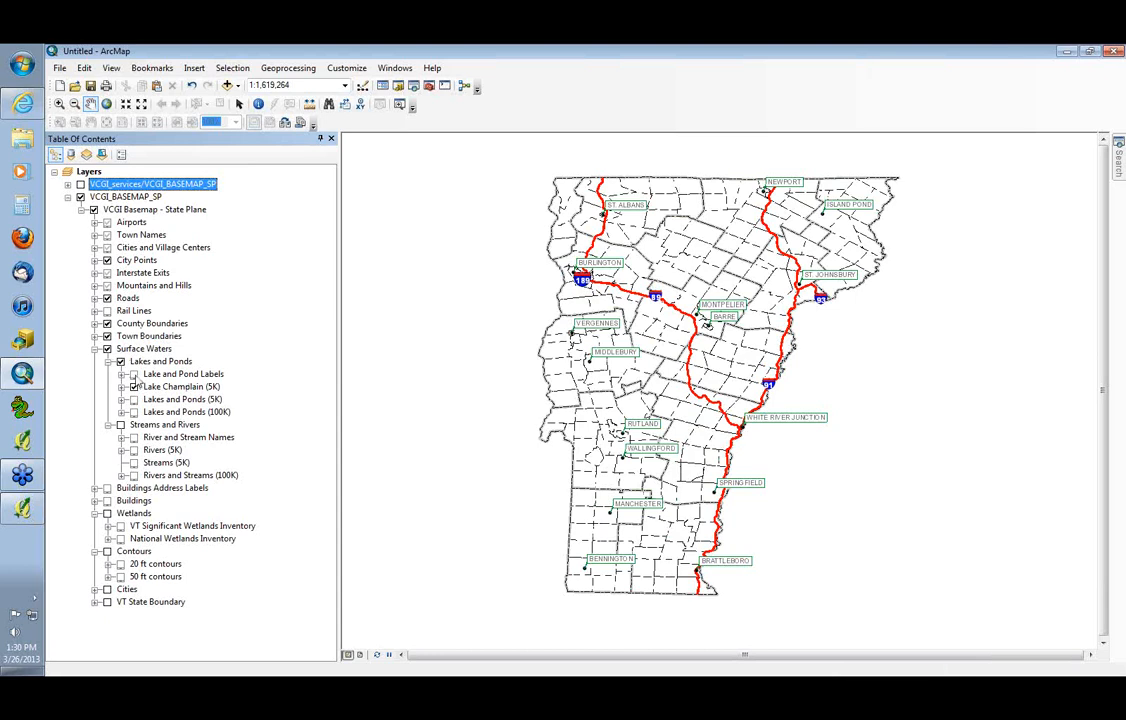
pyautogui.click(135, 375)
pyautogui.click(135, 400)
pyautogui.click(135, 412)
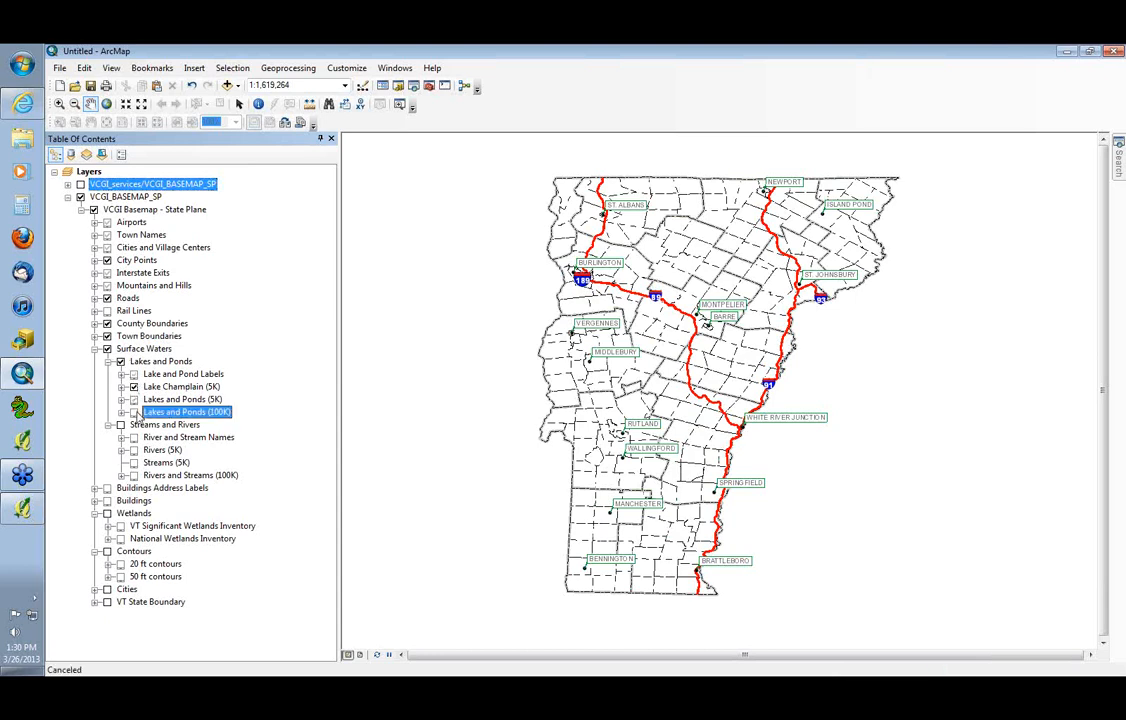
# Turn on the Streams and Rivers group, collapse Surface Waters, and turn on Wetlands and VT State Boundary
pyautogui.click(120, 425)
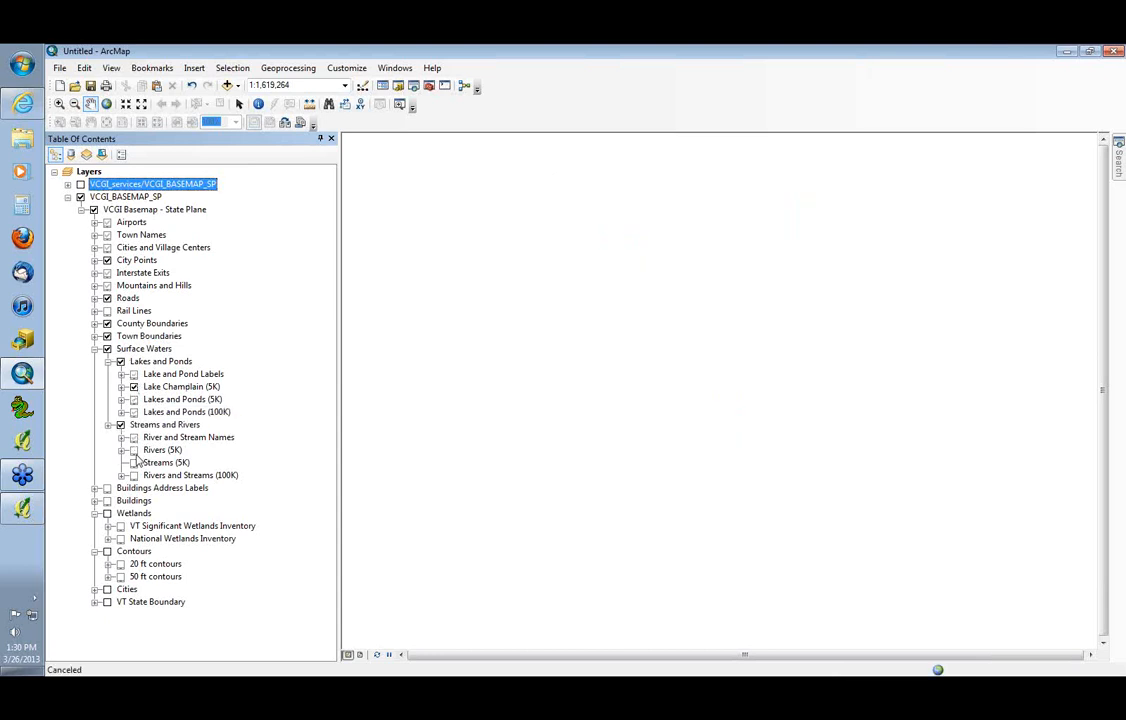
pyautogui.click(134, 463)
pyautogui.click(94, 348)
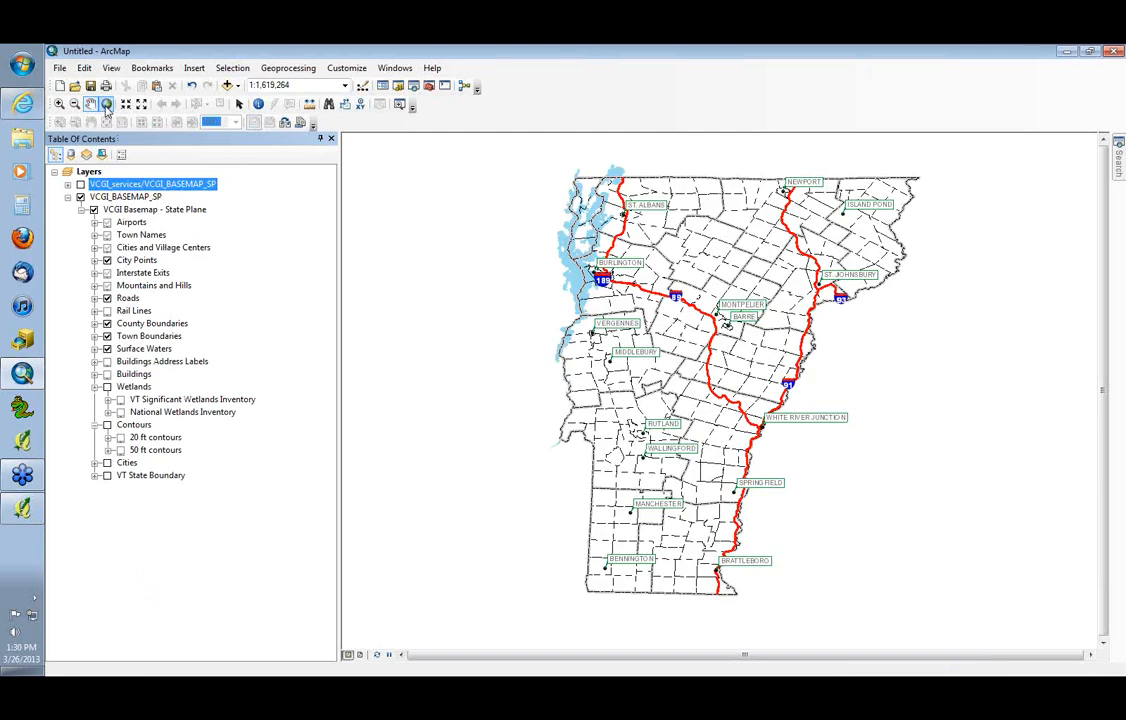
pyautogui.click(107, 386)
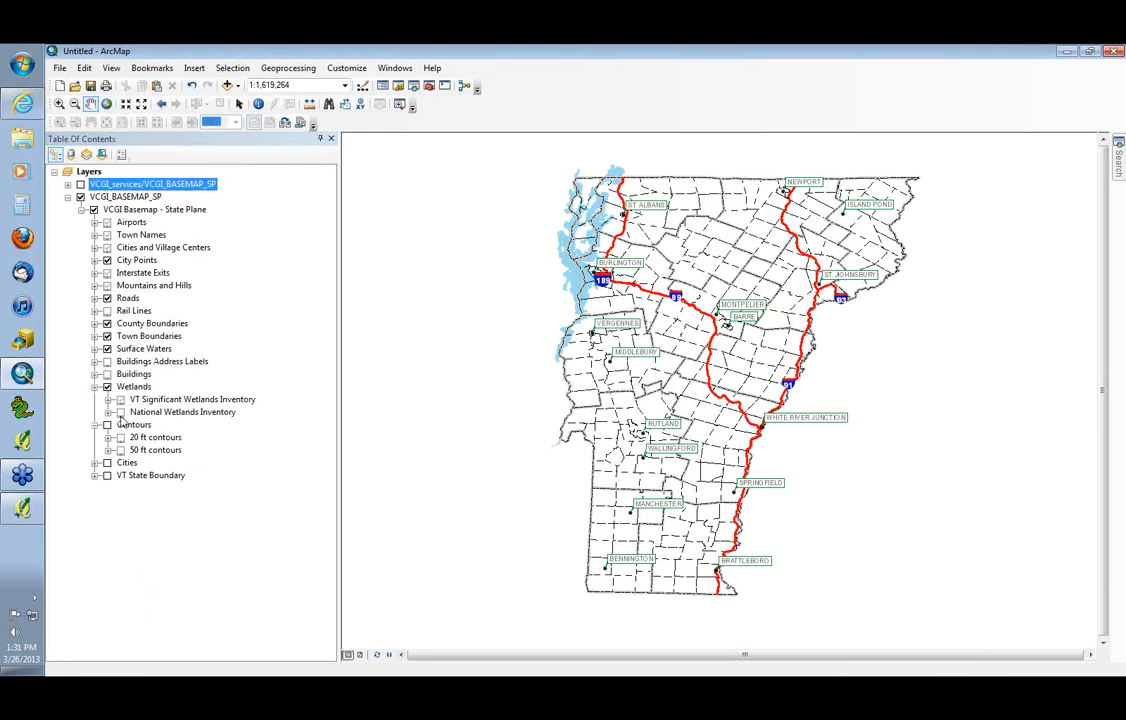
pyautogui.click(107, 475)
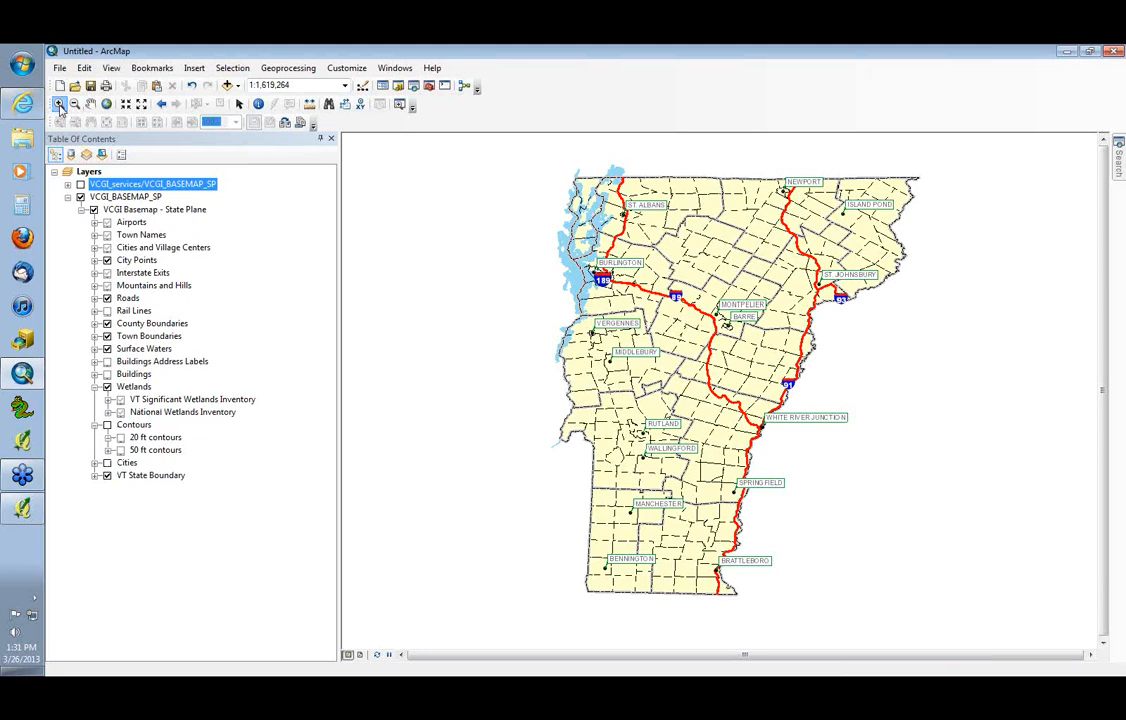
# Zoom in on the Waterbury area to inspect the basemap, and turn off the VCGI Basemap - State Plane group
pyautogui.click(59, 105)
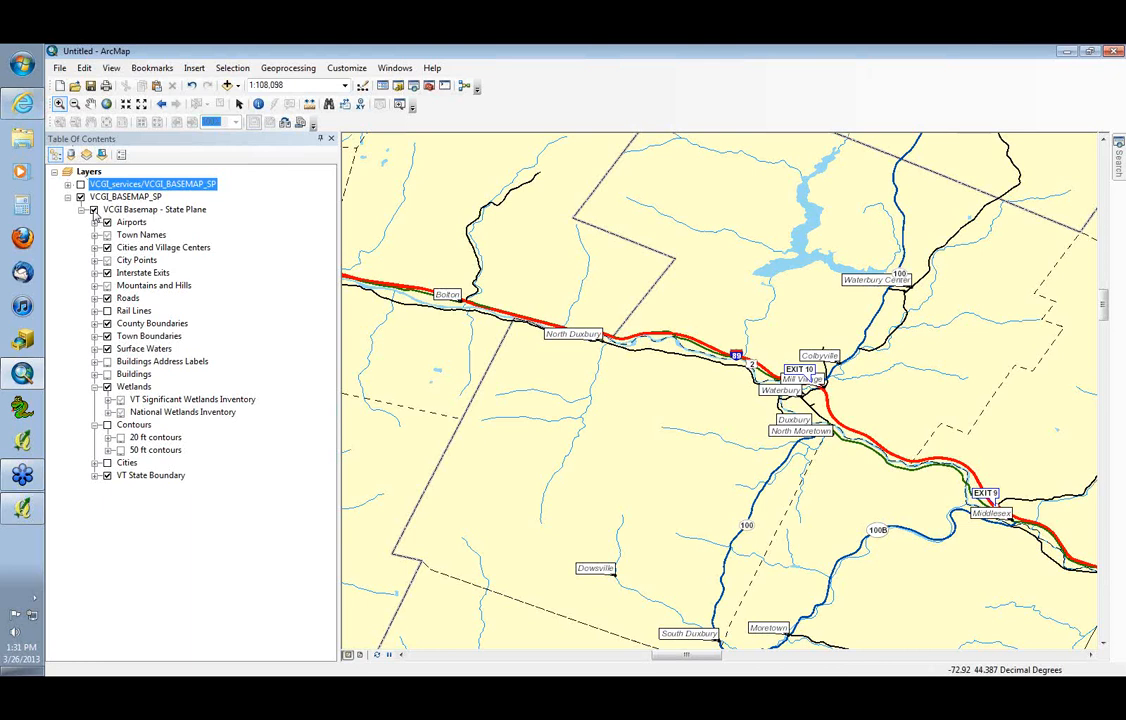
pyautogui.click(94, 210)
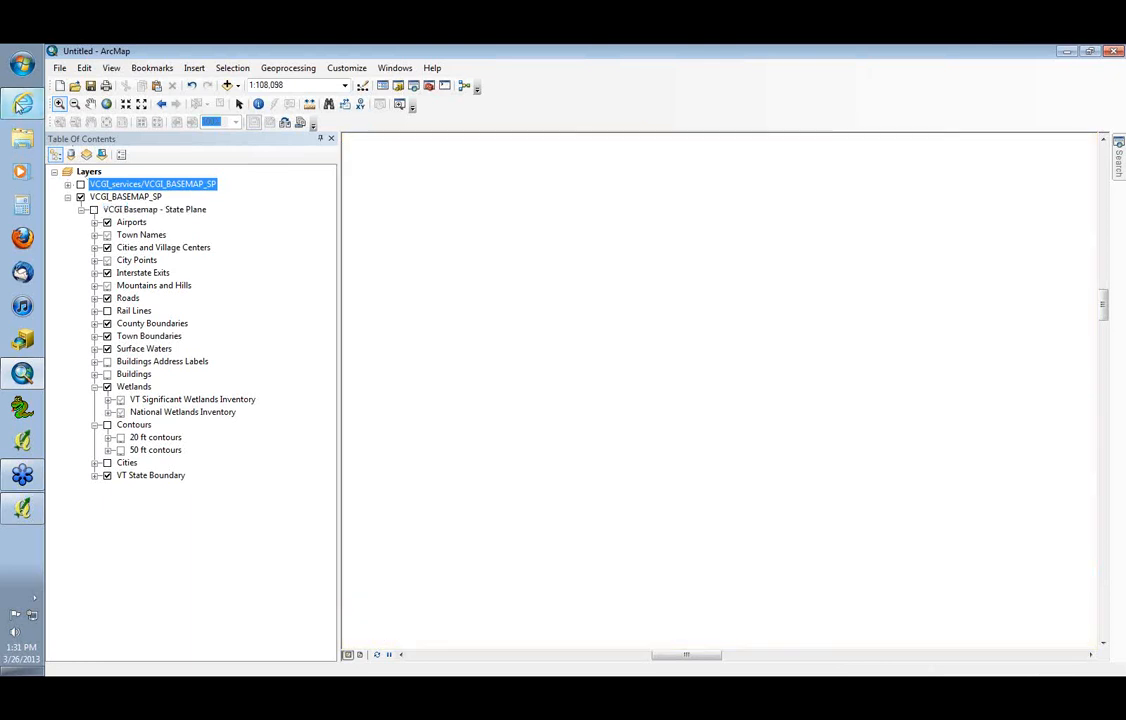
# Switch to Internet Explorer, open VCGI's Imagery Services page, and copy the URL for Best of Black and White Imagery, Cached, VT State Plane Meters
pyautogui.click(22, 104)
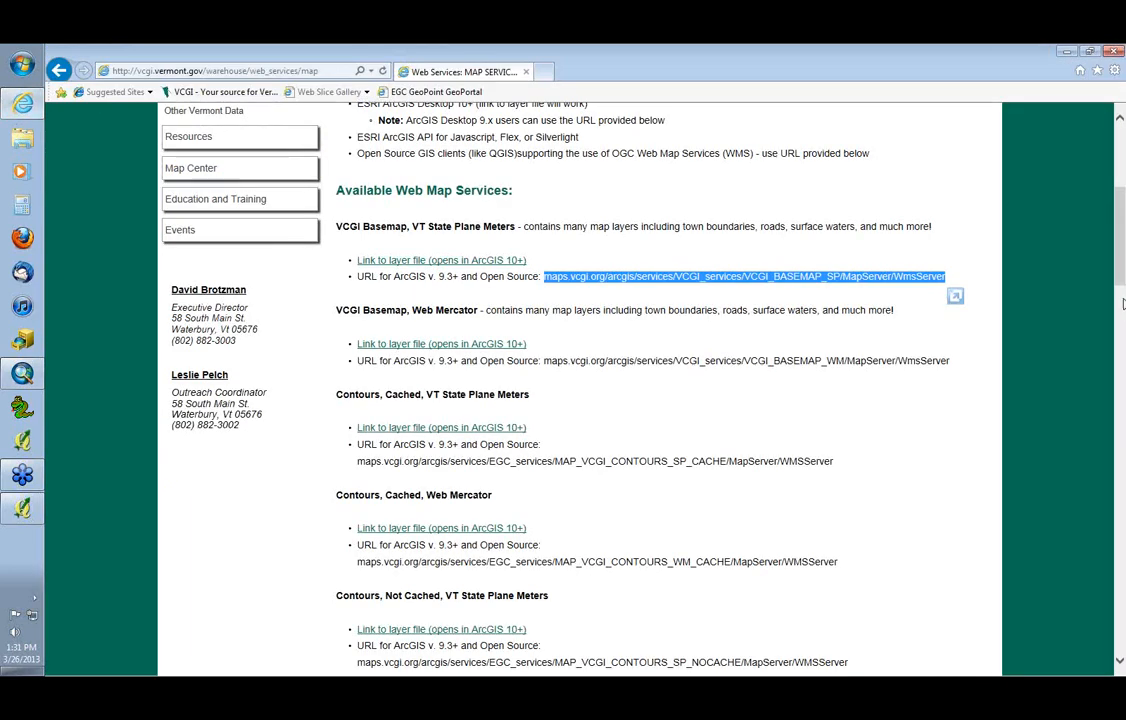
pyautogui.moveTo(1122, 283); pyautogui.dragTo(1122, 255)
pyautogui.click(200, 188)
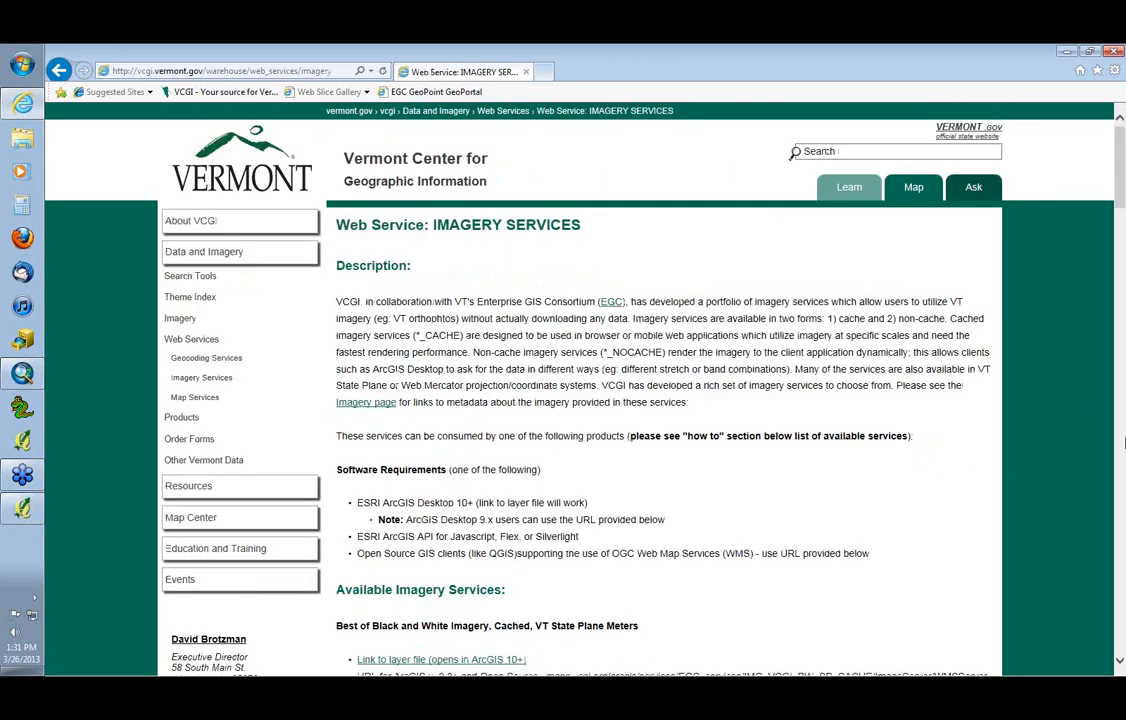
pyautogui.click(1124, 443)
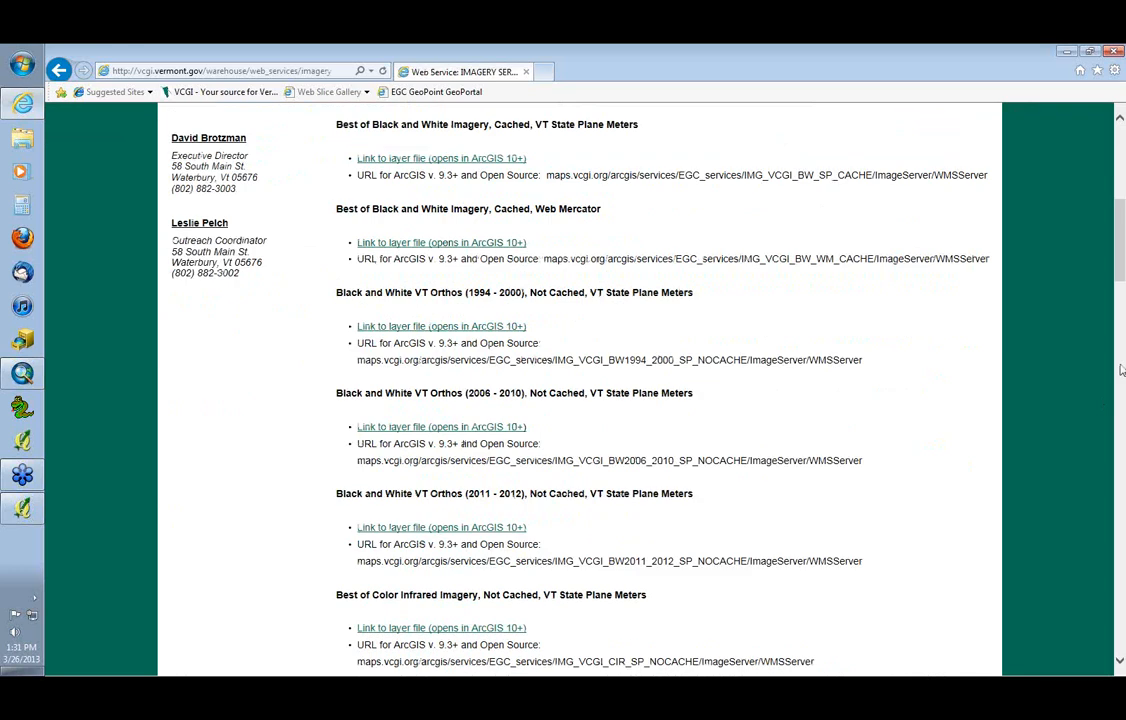
pyautogui.moveTo(988, 178); pyautogui.dragTo(567, 193)
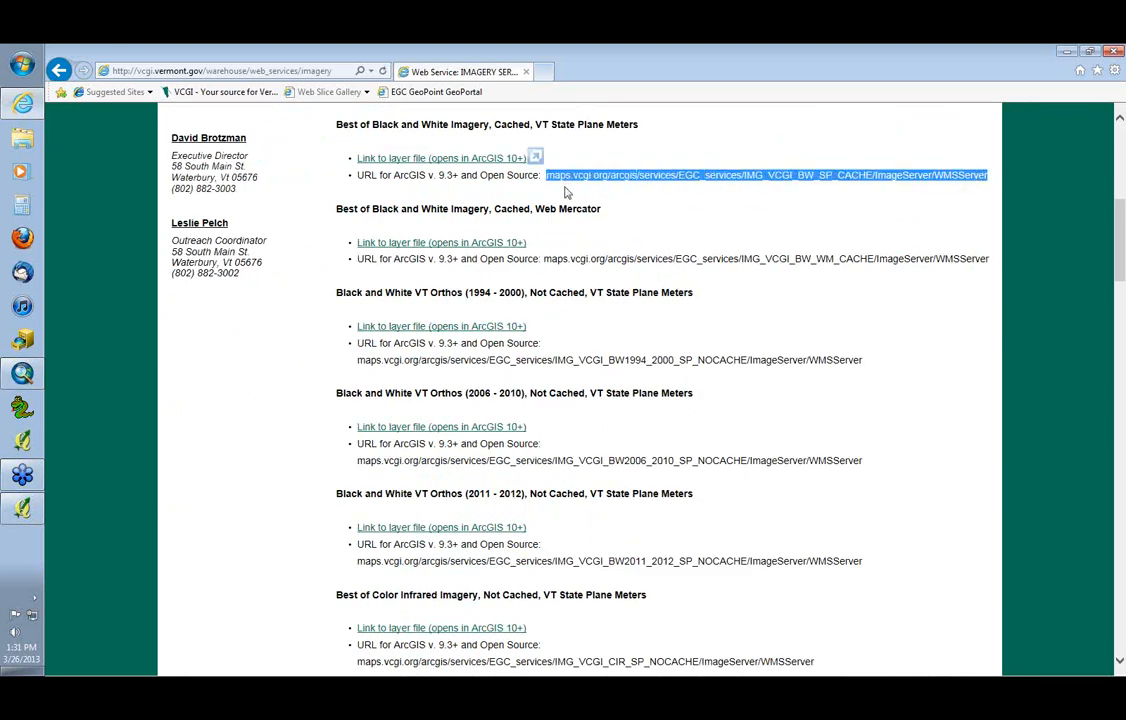
# Return to ArcMap, remove the VCGI_services/VCGI_BASEMAP_SP layer, and display the remaining VCGI_BASEMAP_SP layer with its State Plane group at full extent
pyautogui.hotkey('alt', 'Tab')
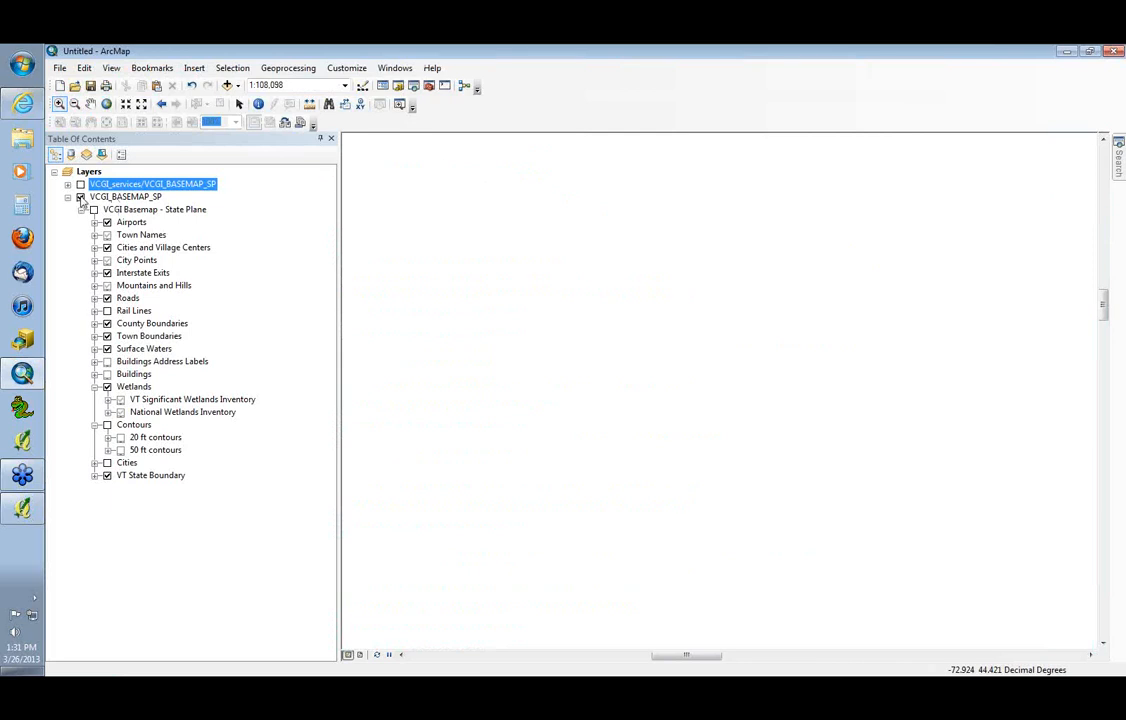
pyautogui.click(80, 197)
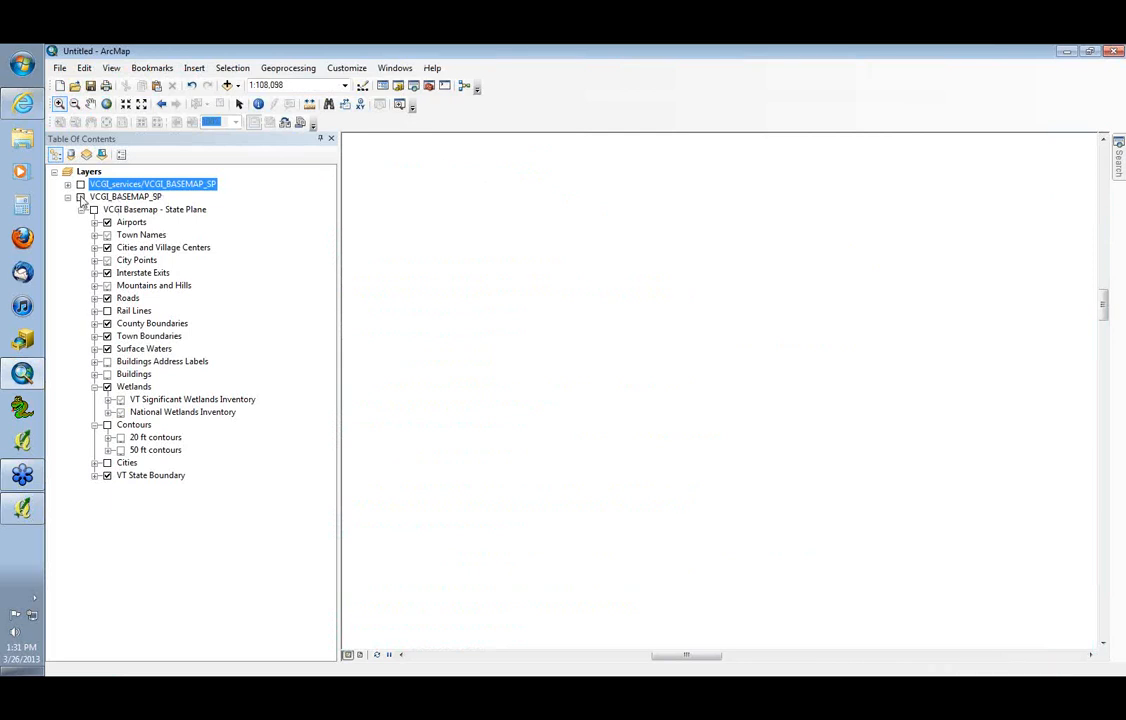
pyautogui.click(86, 173)
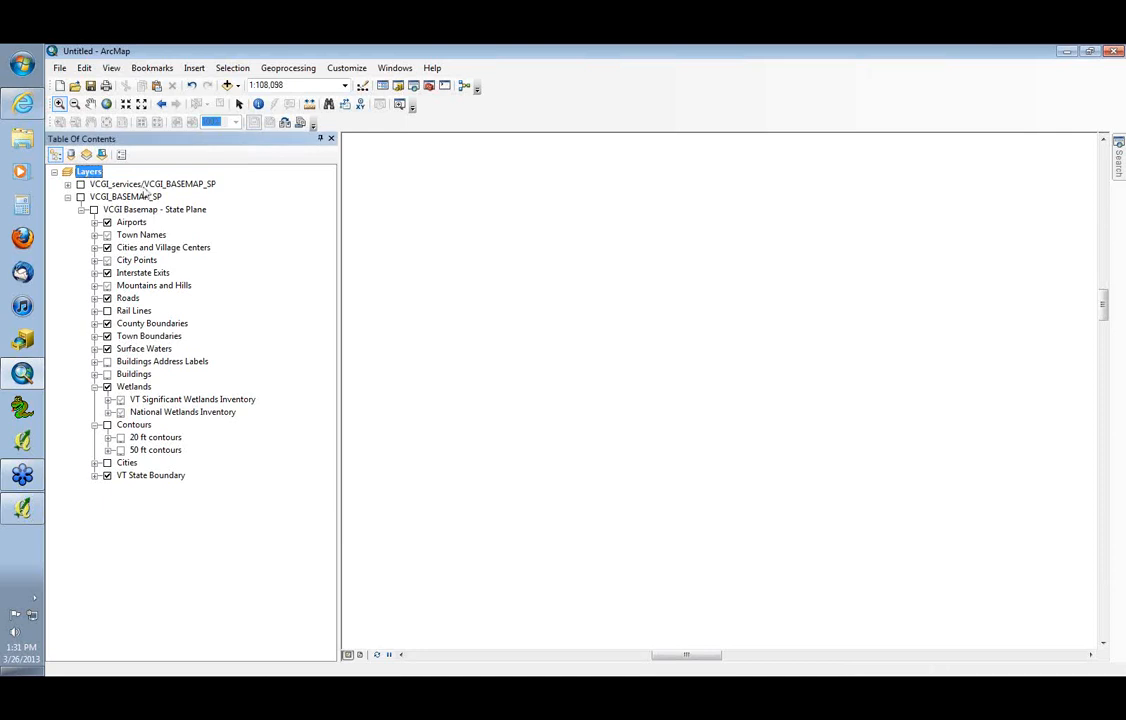
pyautogui.click(112, 185)
pyautogui.rightClick(112, 185)
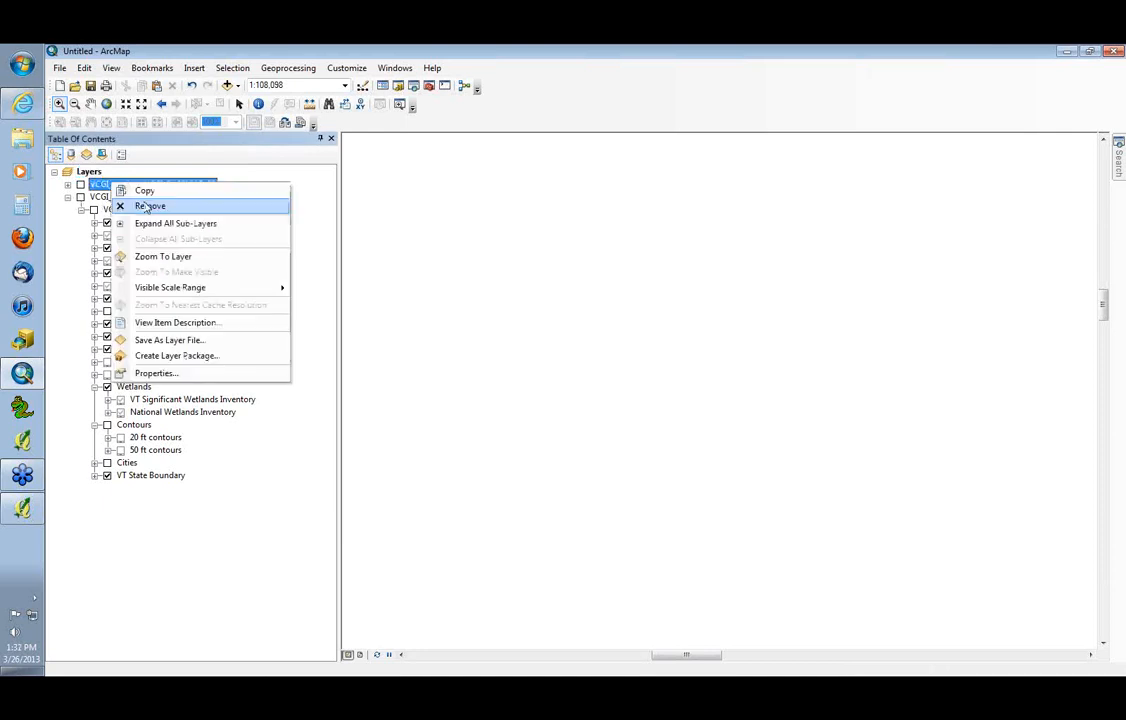
pyautogui.click(150, 204)
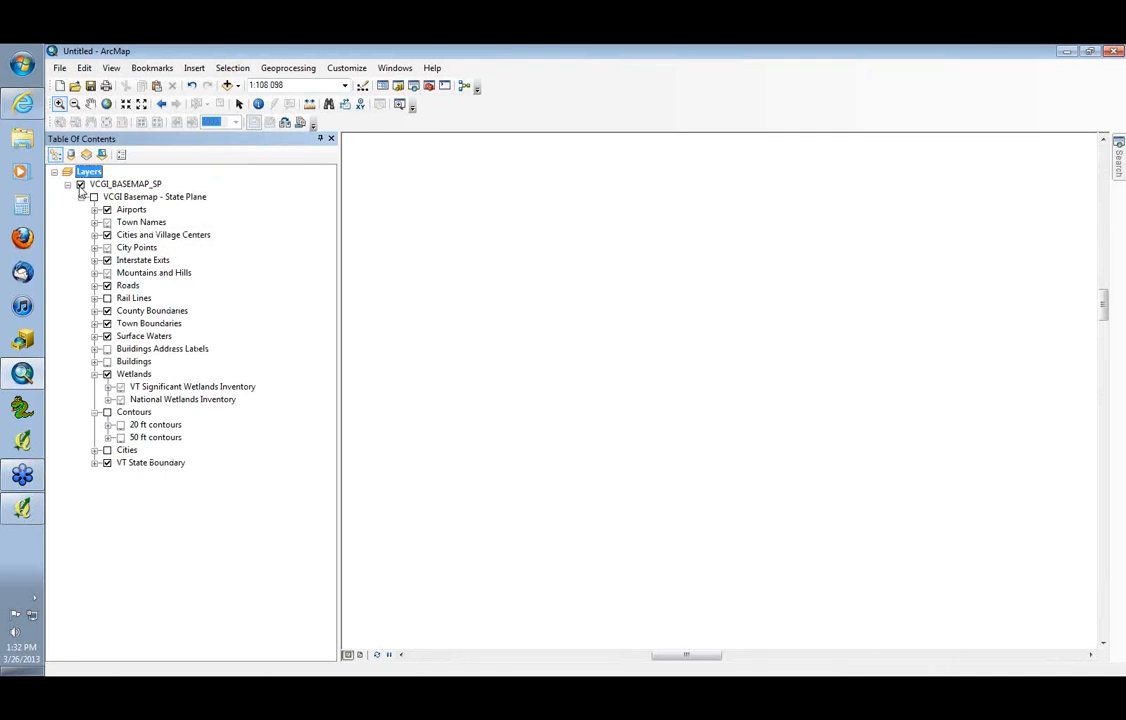
pyautogui.click(93, 197)
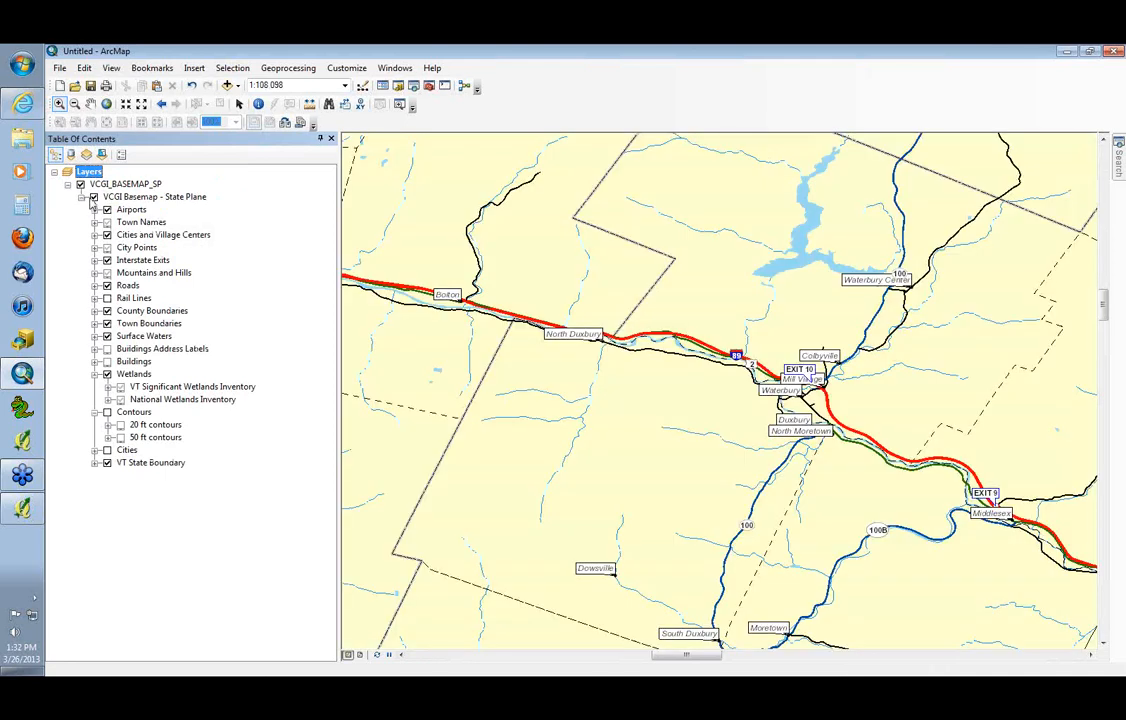
pyautogui.click(106, 104)
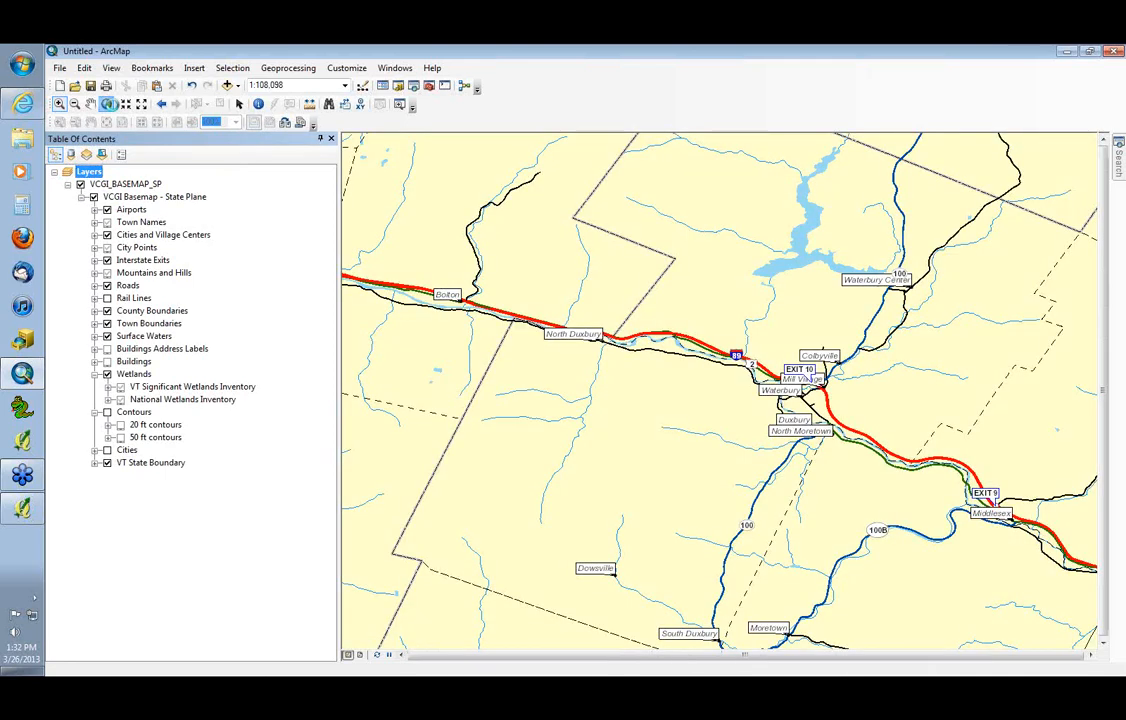
# Set the data frame's coordinate system to NAD 1983 StatePlane Vermont FIPS 4400 (Meters) from Favorites, accepting the geographic coordinate system warning
pyautogui.doubleClick(91, 171)
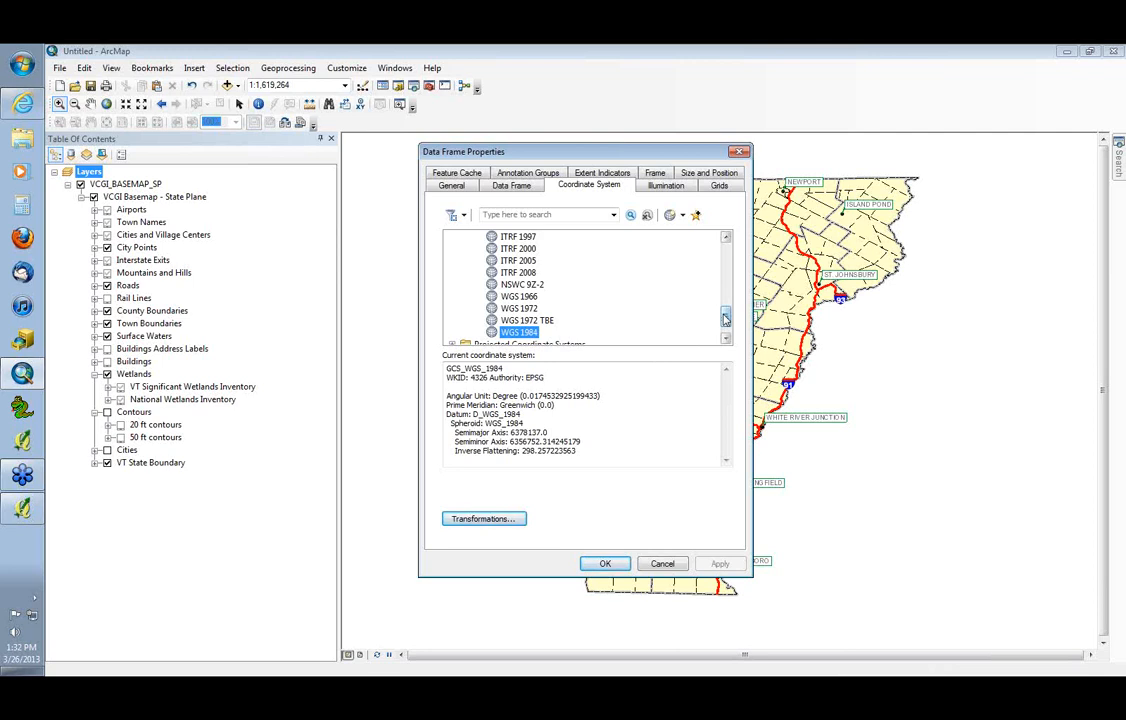
pyautogui.moveTo(726, 318); pyautogui.dragTo(727, 290)
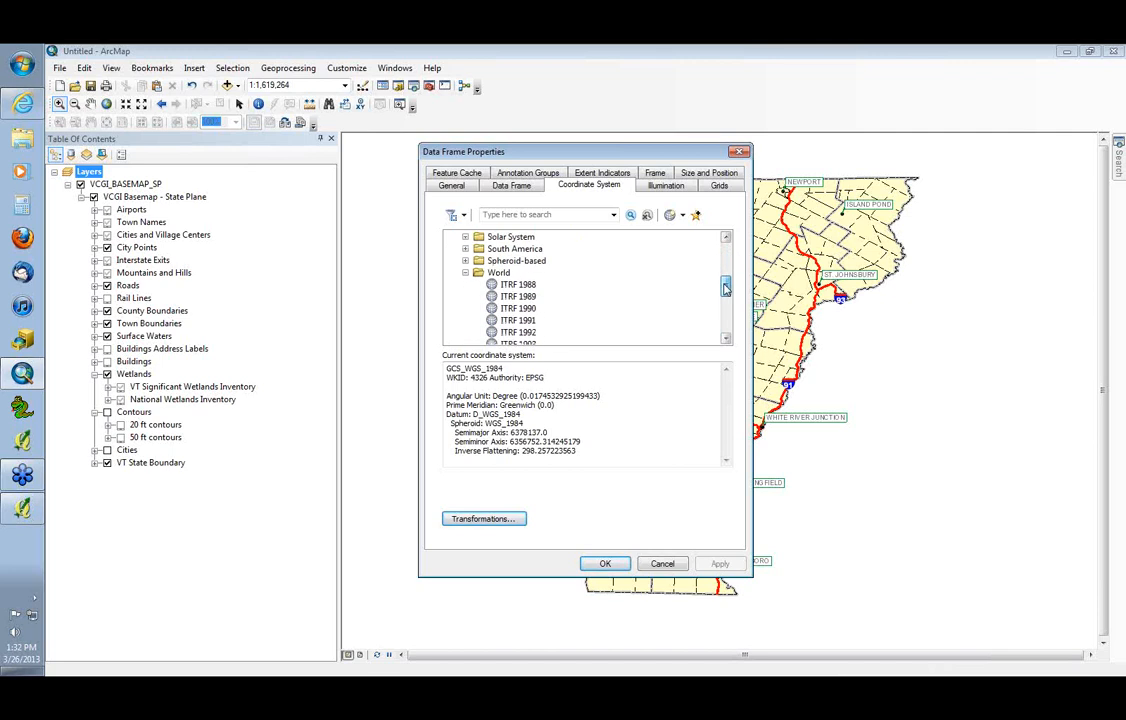
pyautogui.click(467, 273)
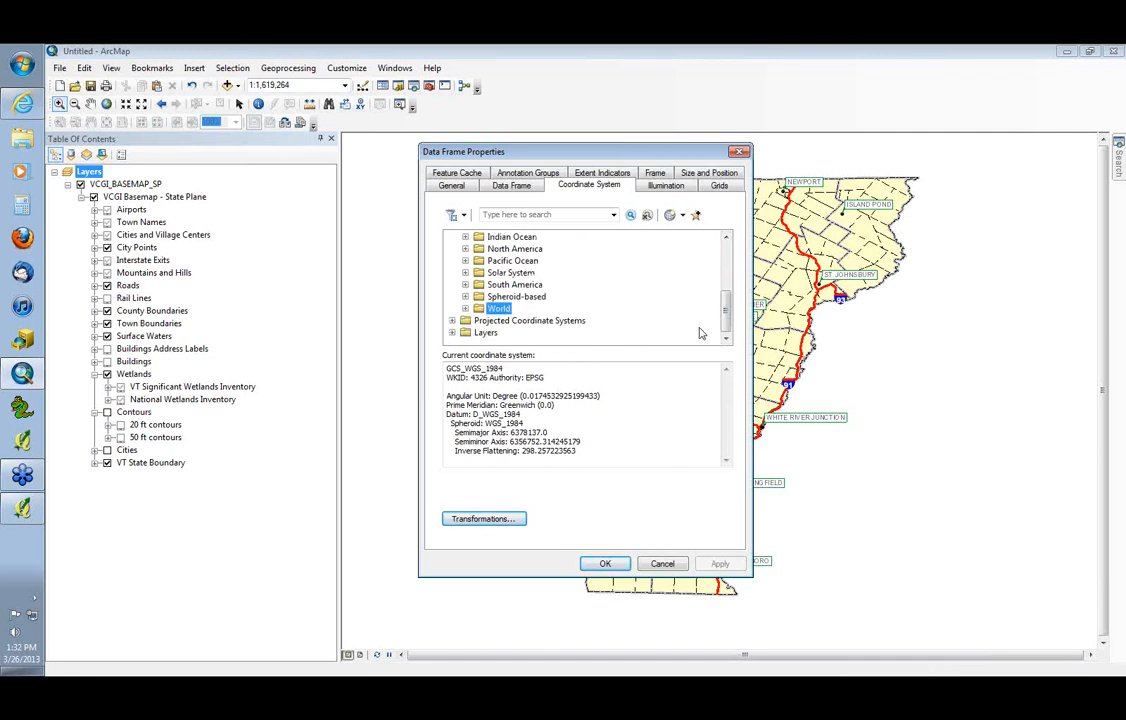
pyautogui.click(452, 321)
pyautogui.click(452, 237)
pyautogui.moveTo(727, 314); pyautogui.dragTo(732, 254)
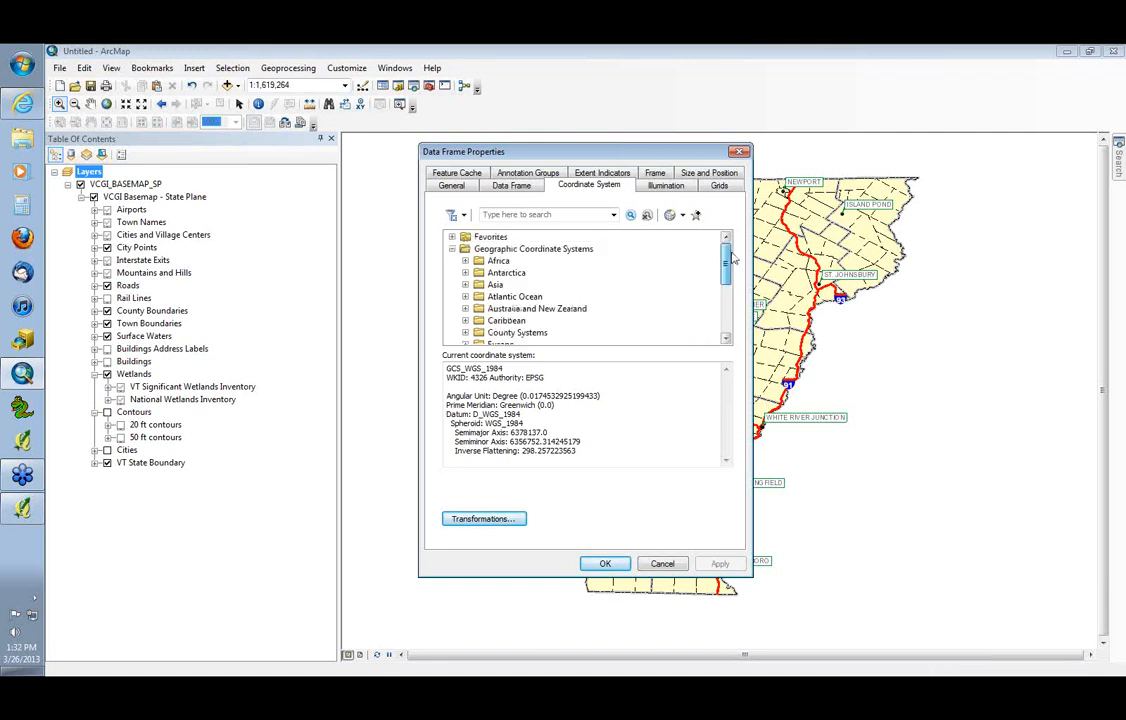
pyautogui.click(452, 249)
pyautogui.click(452, 237)
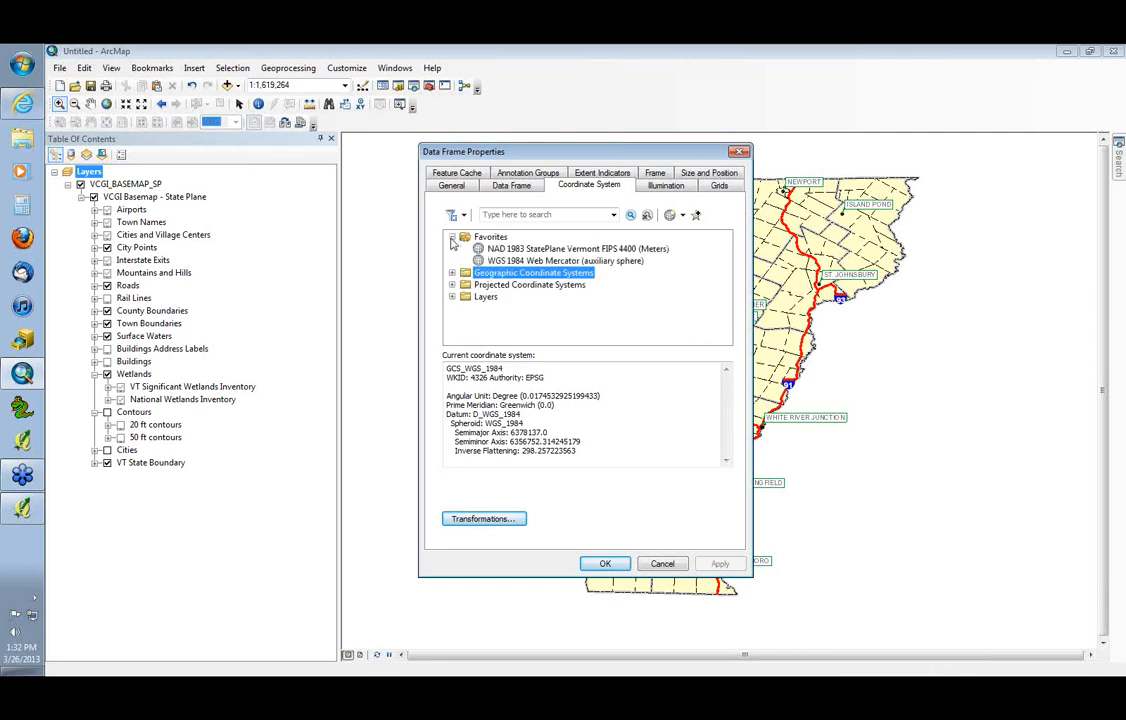
pyautogui.click(560, 248)
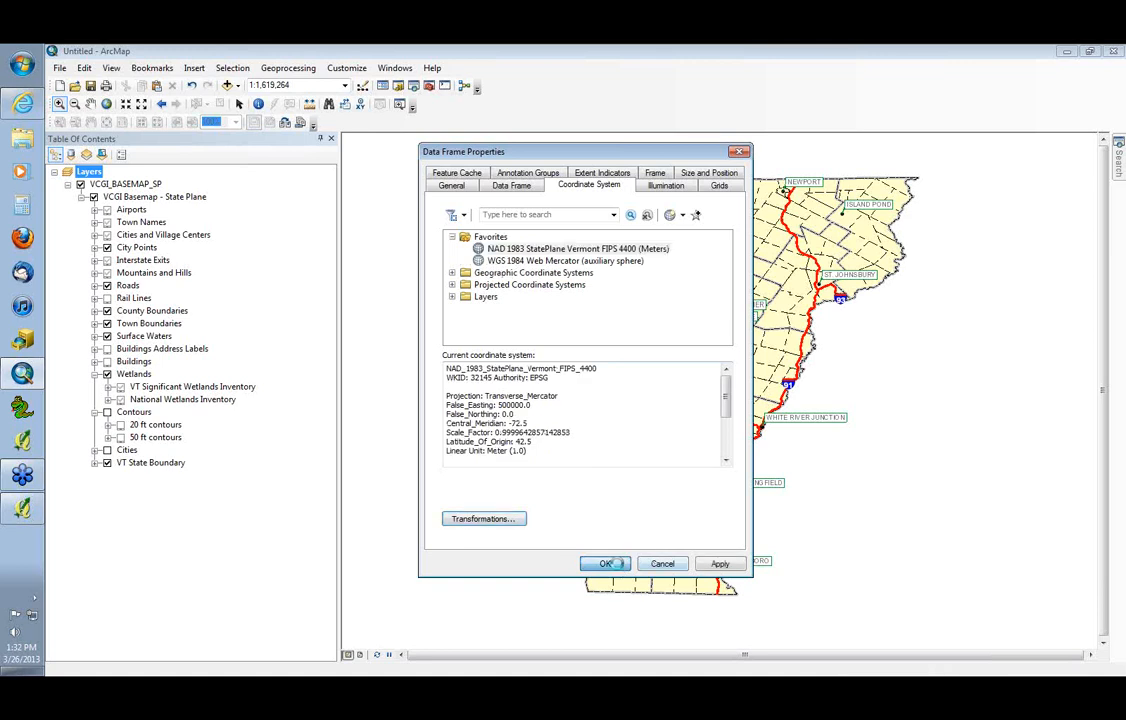
pyautogui.click(619, 568)
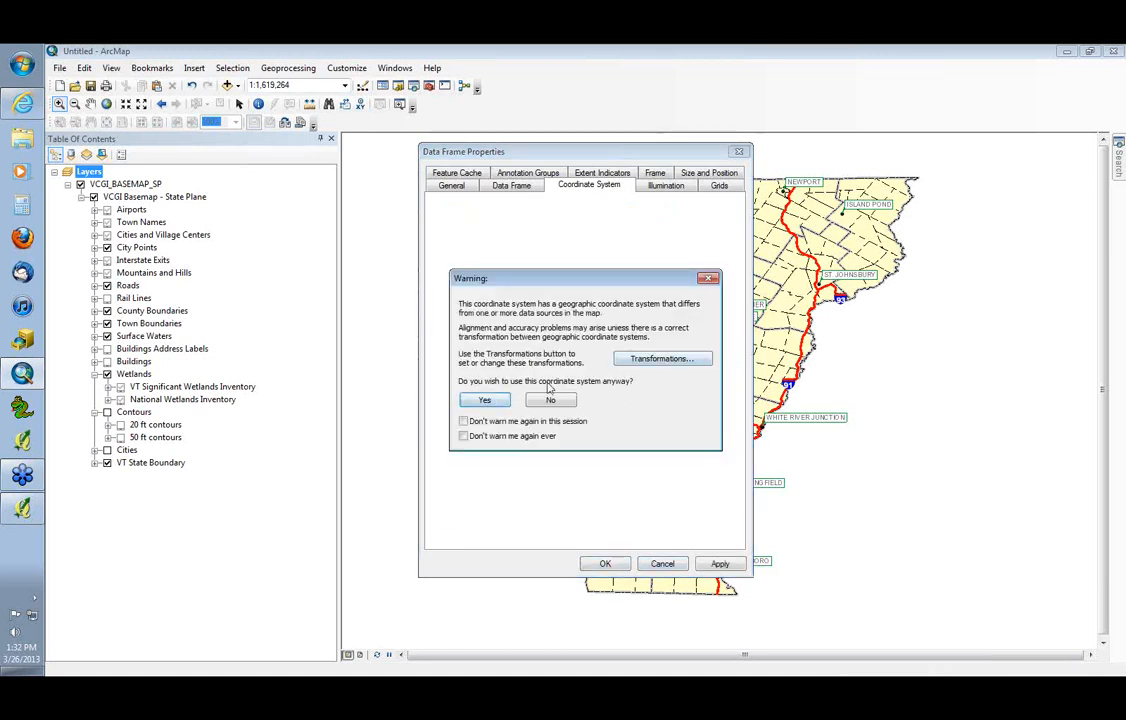
pyautogui.click(486, 400)
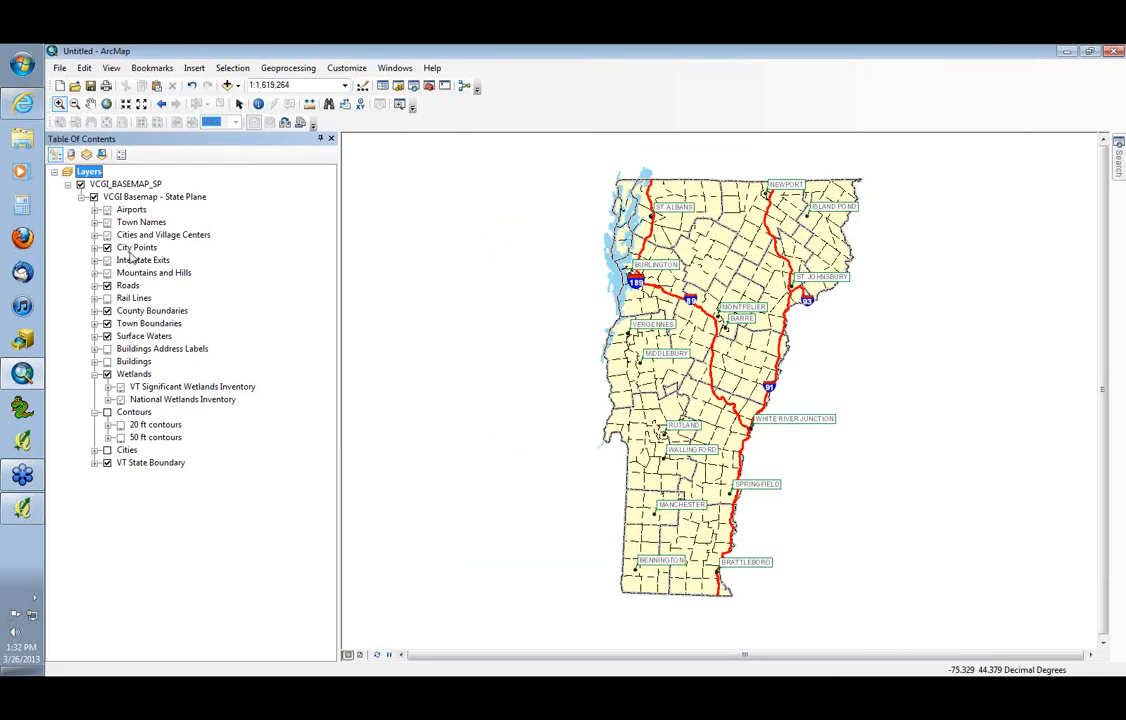
# Collapse the VCGI Basemap - State Plane group and turn off the VCGI_BASEMAP_SP layer
pyautogui.click(82, 198)
pyautogui.click(83, 199)
pyautogui.click(82, 197)
pyautogui.click(80, 184)
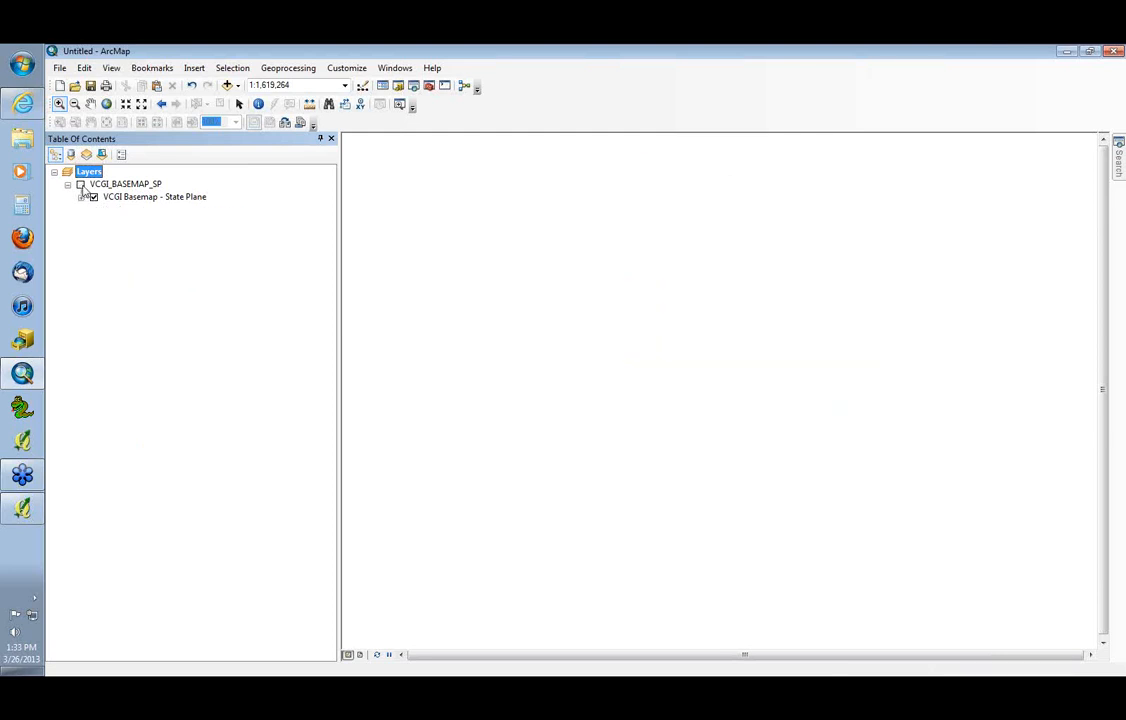
# Add a WMS server connection using the copied IMG_VCGI_BW_SP_CACHE URL, and get its layers, selecting IMG_VCGI_BW_SP_CACHE
pyautogui.click(227, 86)
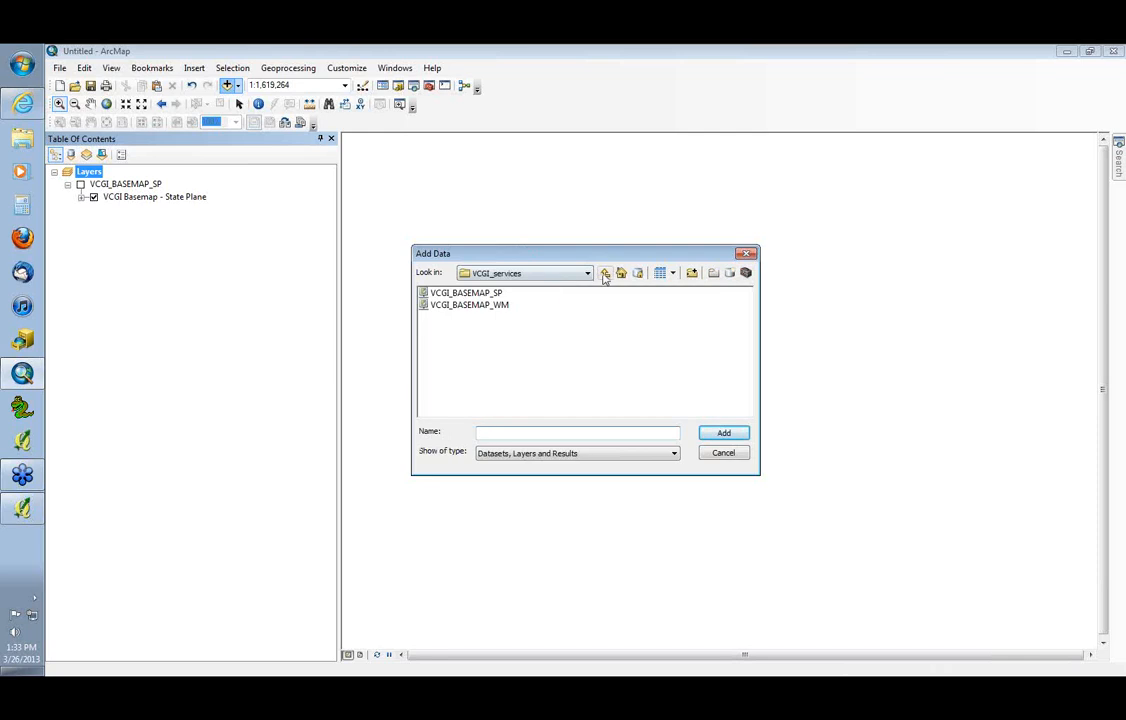
pyautogui.click(605, 274)
pyautogui.click(605, 274)
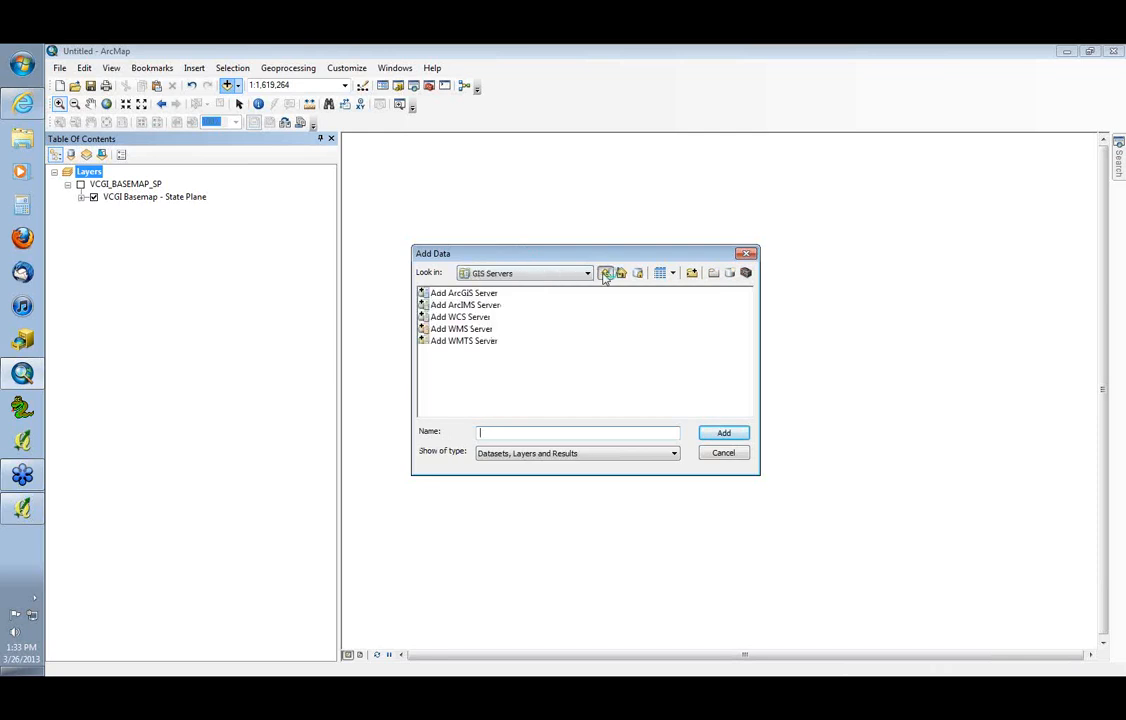
pyautogui.doubleClick(461, 329)
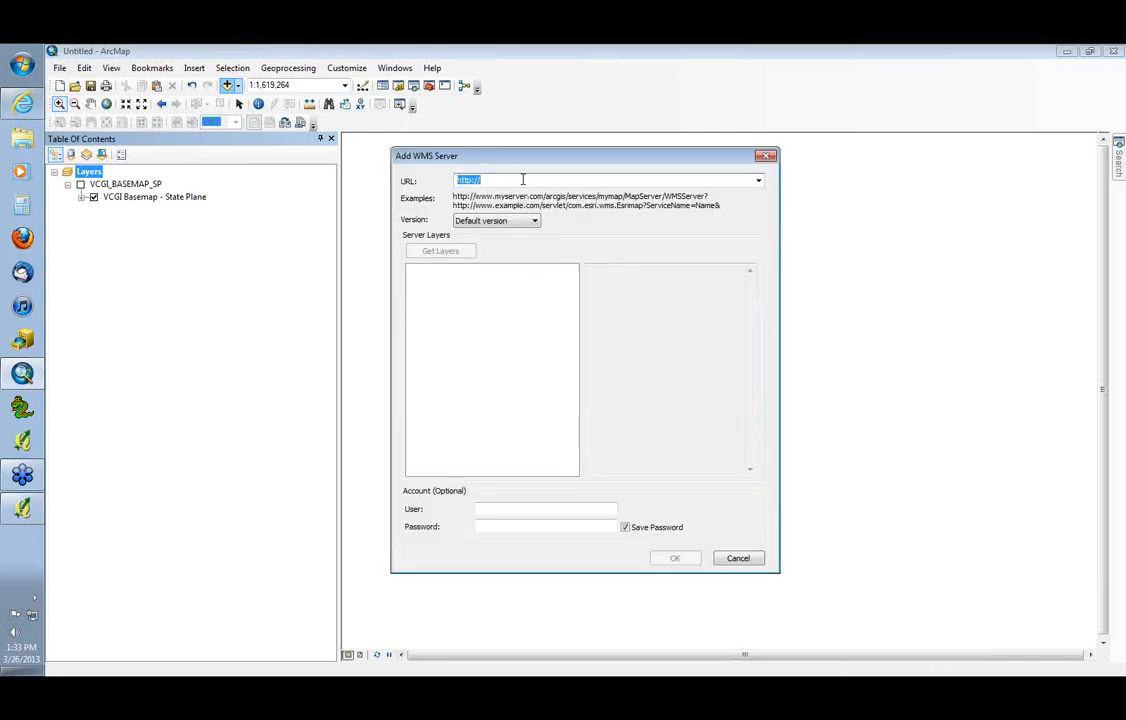
pyautogui.click(522, 179)
pyautogui.hotkey('ctrl', 'v')
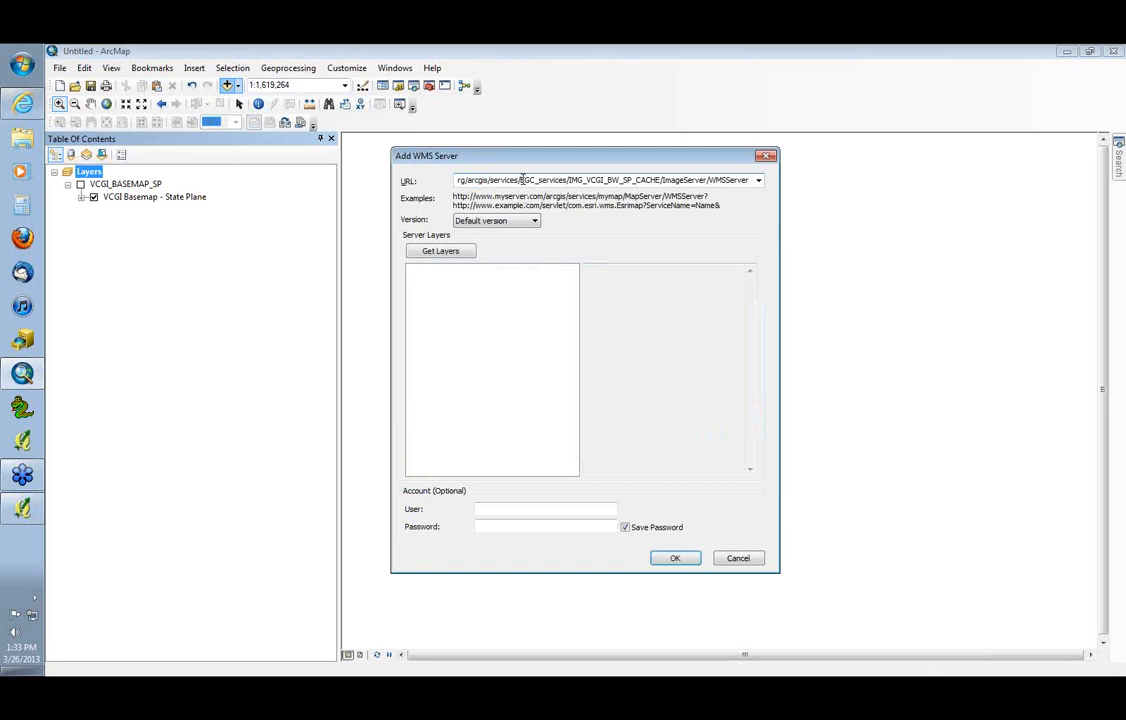
pyautogui.hotkey('alt', 'Tab')
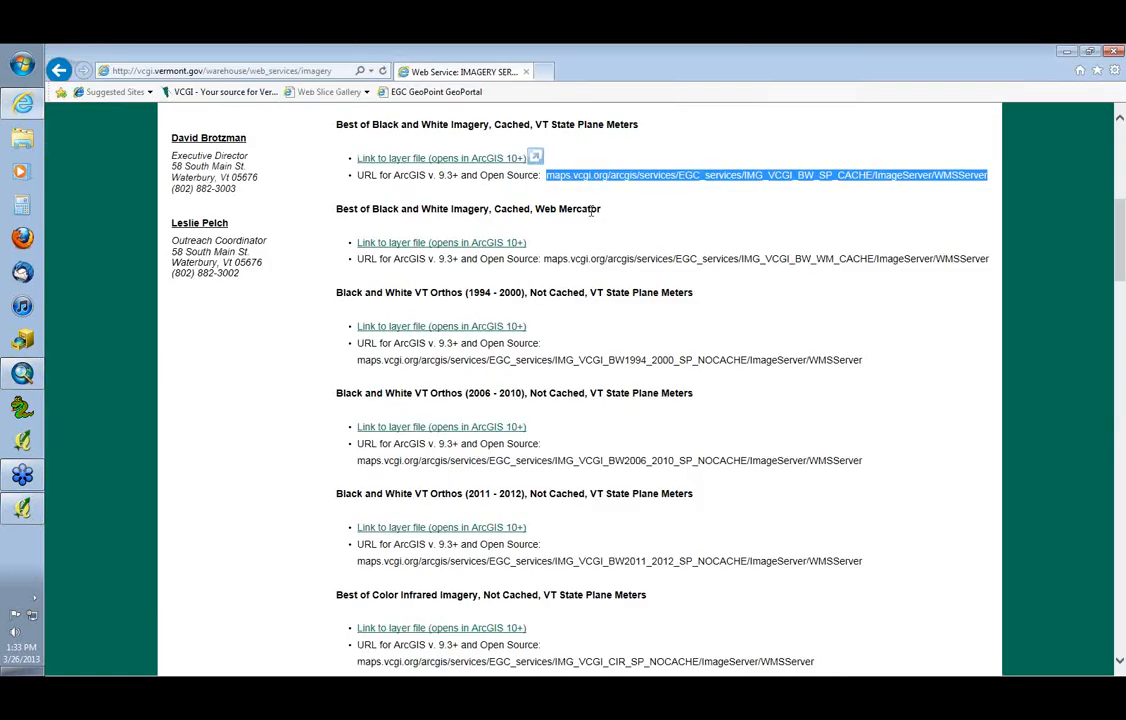
pyautogui.hotkey('alt', 'Tab')
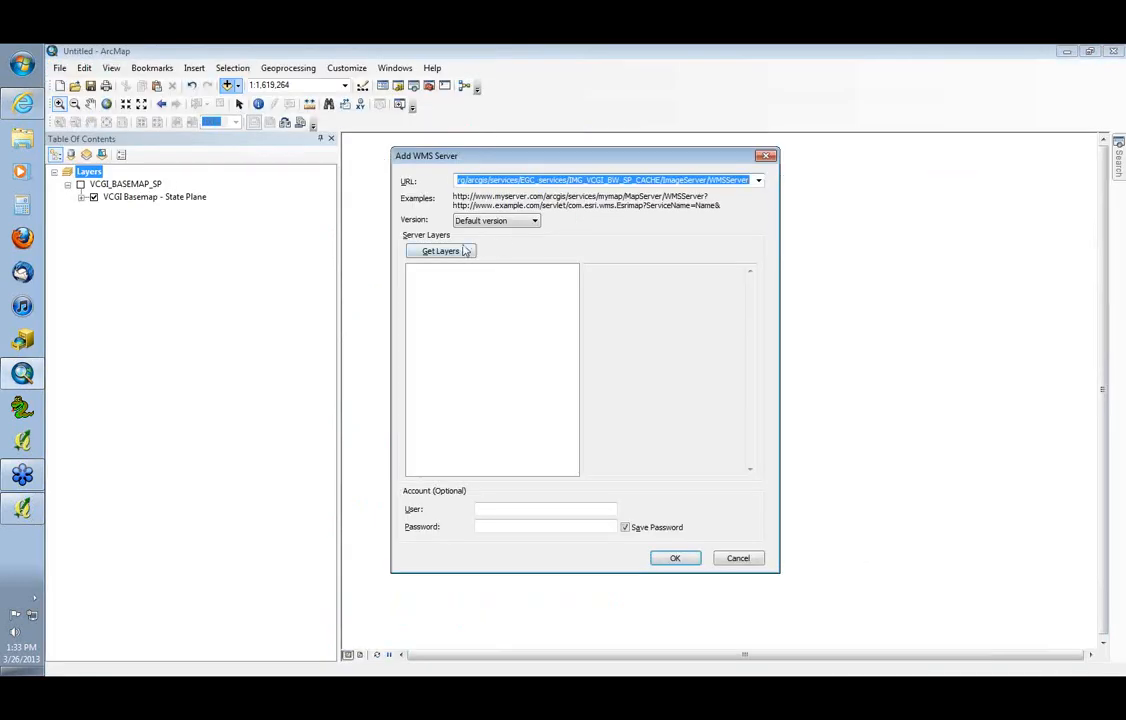
pyautogui.click(441, 251)
pyautogui.click(493, 285)
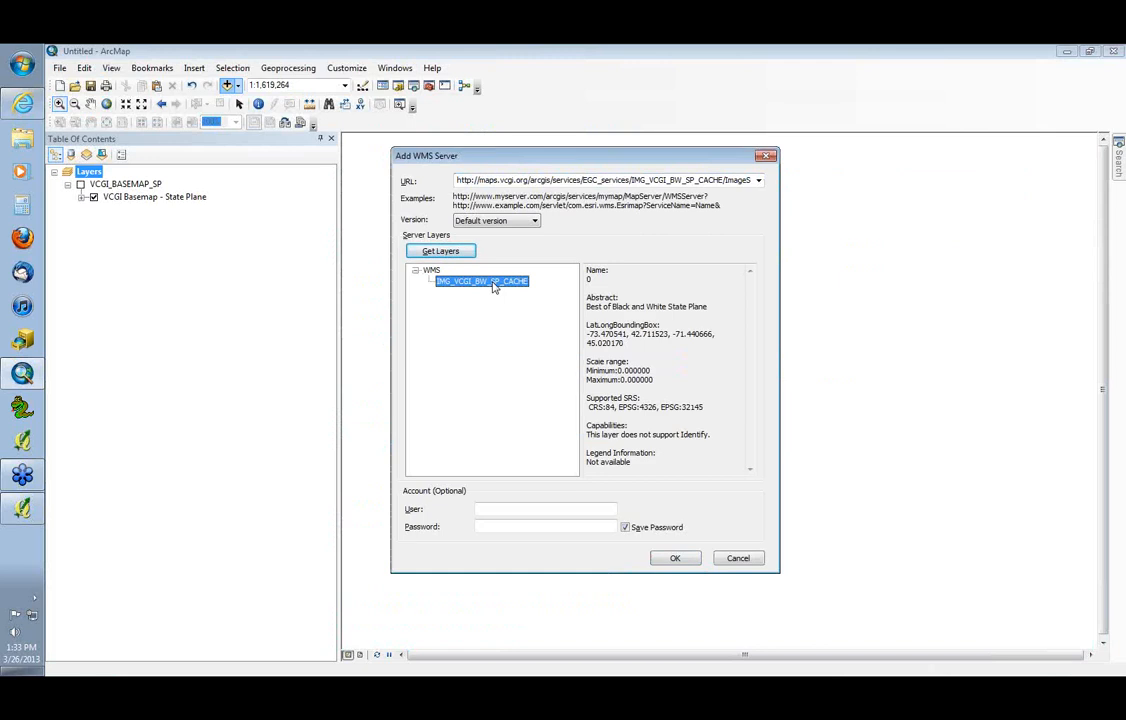
pyautogui.click(675, 558)
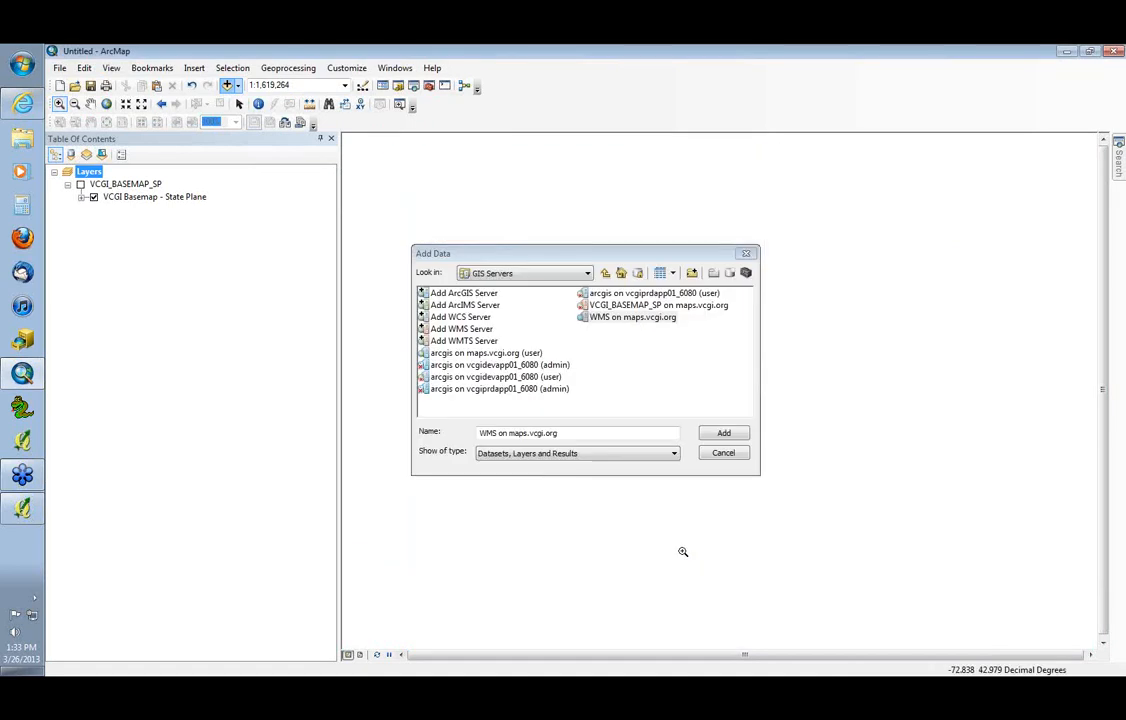
# Add IMG_VCGI_BW_SP_CACHE from WMS on maps.vcgi.org to the map and move the WMS layer below VCGI_BASEMAP_SP
pyautogui.click(632, 306)
pyautogui.click(614, 318)
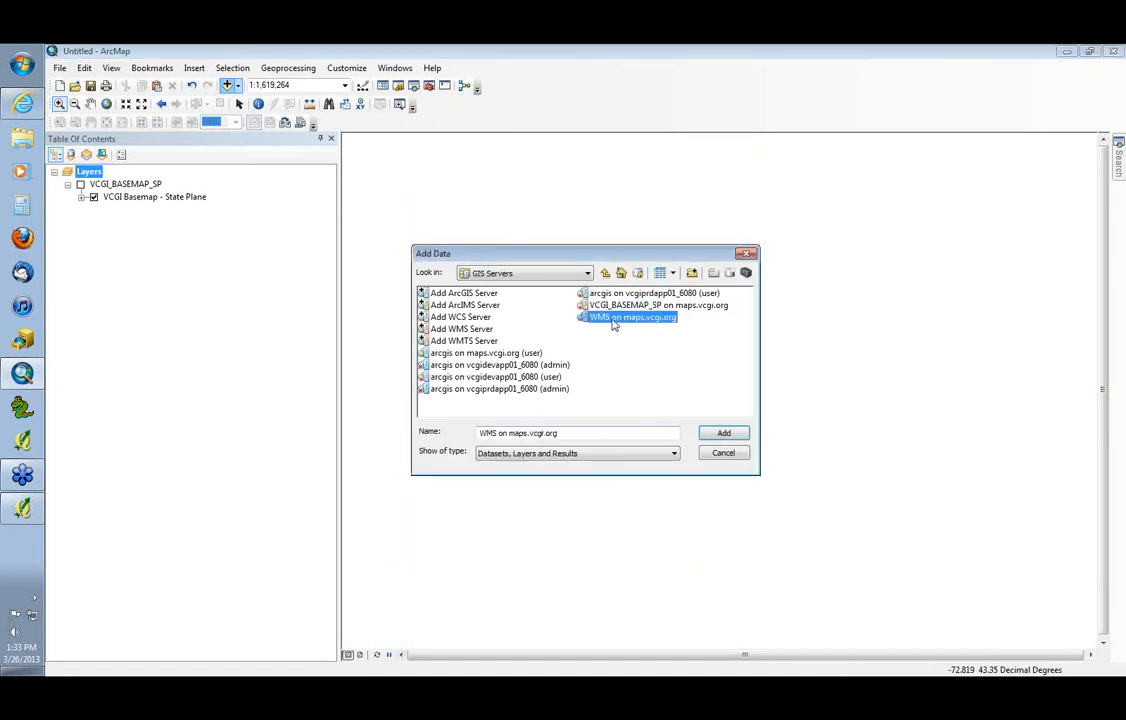
pyautogui.doubleClick(614, 320)
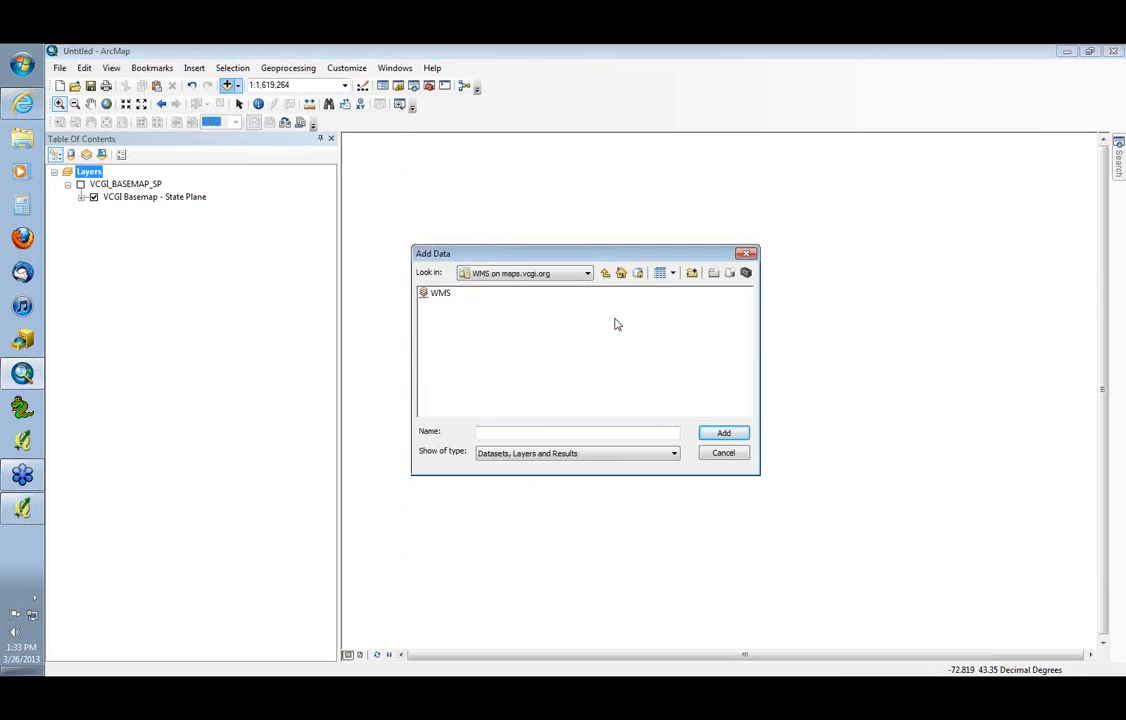
pyautogui.click(438, 295)
pyautogui.doubleClick(438, 296)
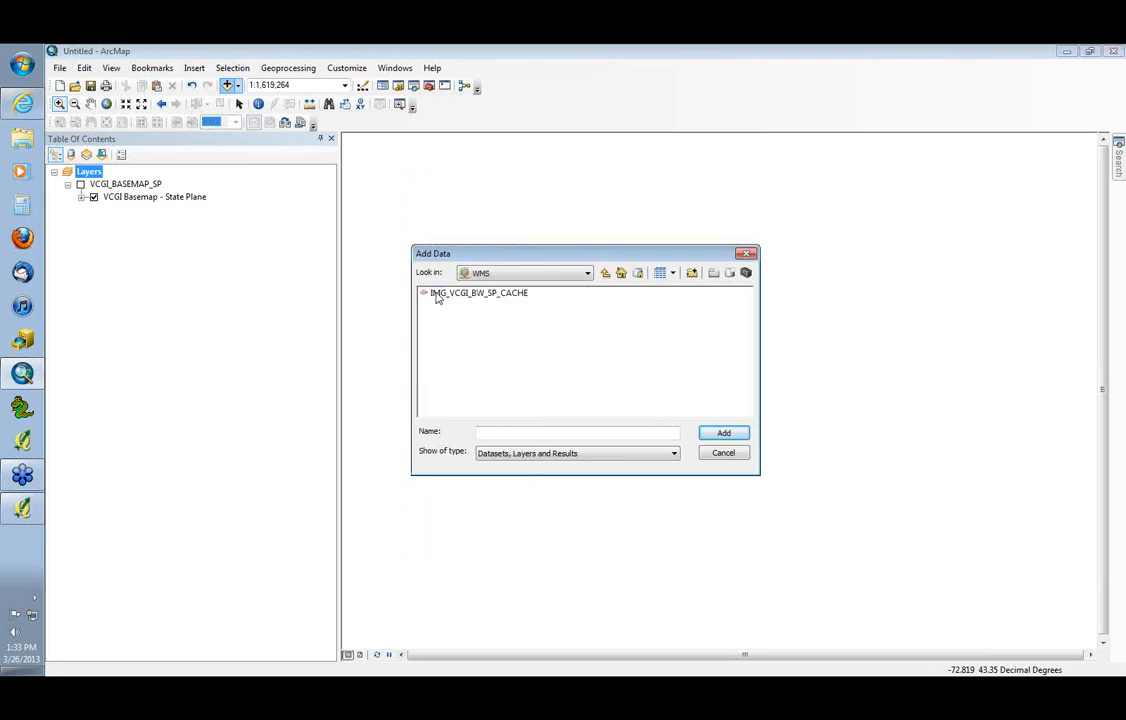
pyautogui.click(443, 294)
pyautogui.click(724, 433)
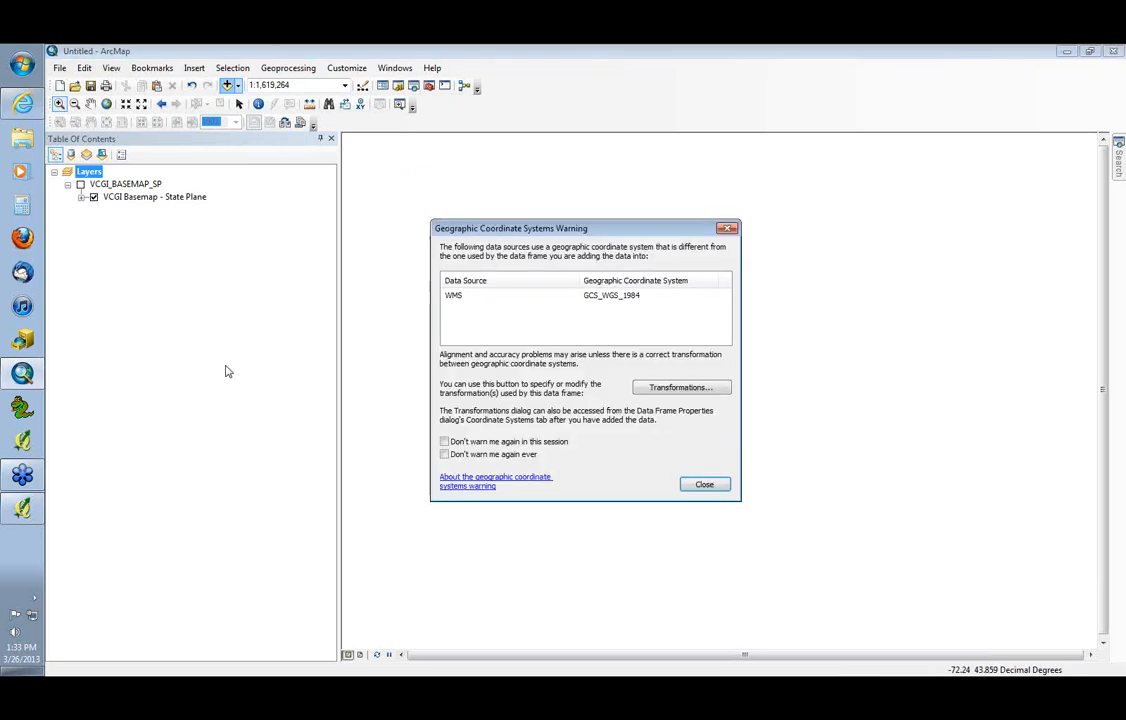
pyautogui.click(700, 487)
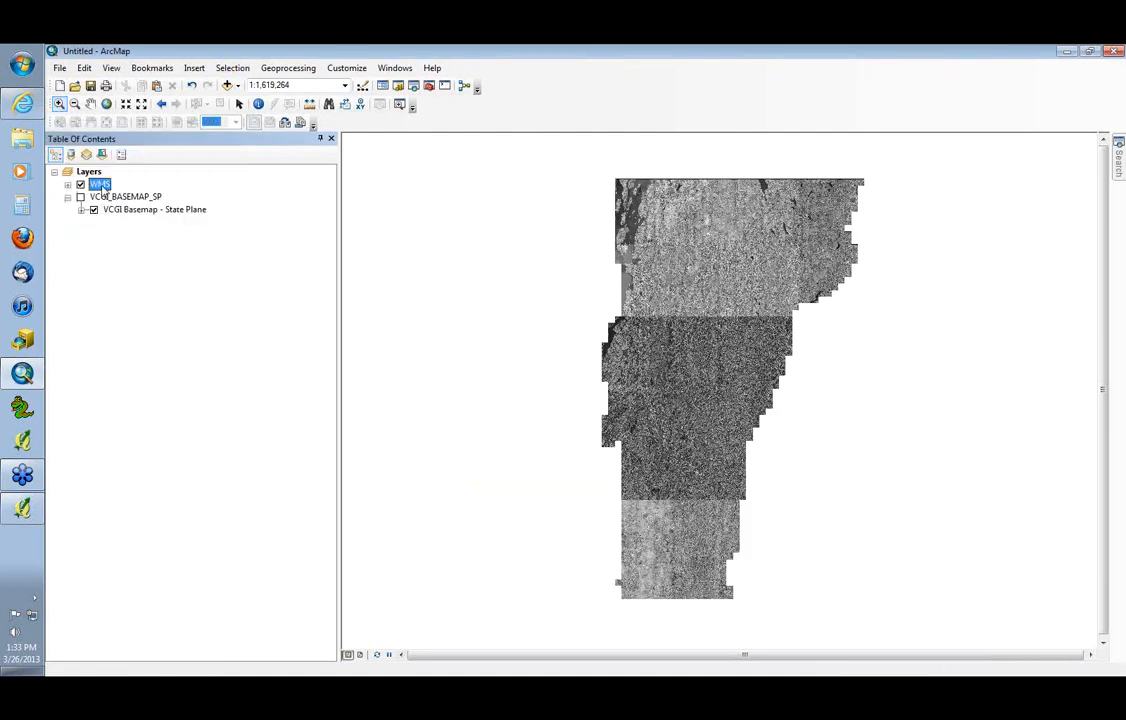
pyautogui.moveTo(102, 188); pyautogui.dragTo(107, 221)
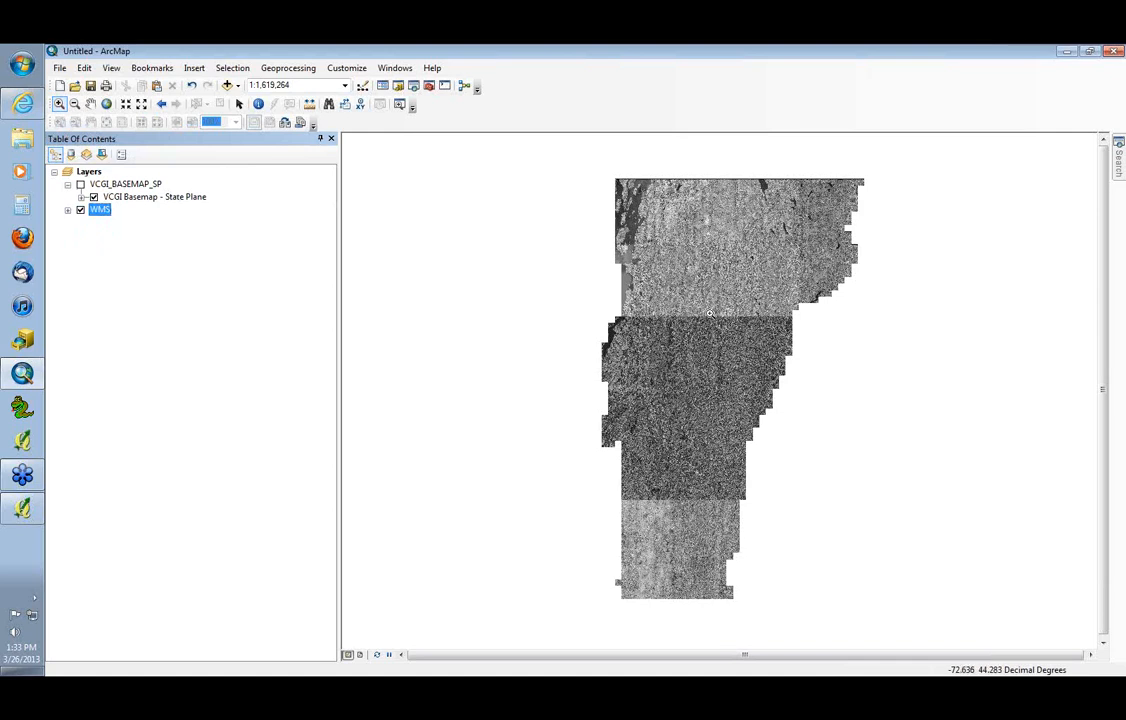
# Inspect the WMS imagery close up, and display VCGI_BASEMAP_SP with its State Plane group for the same area instead
pyautogui.moveTo(714, 316); pyautogui.dragTo(726, 331)
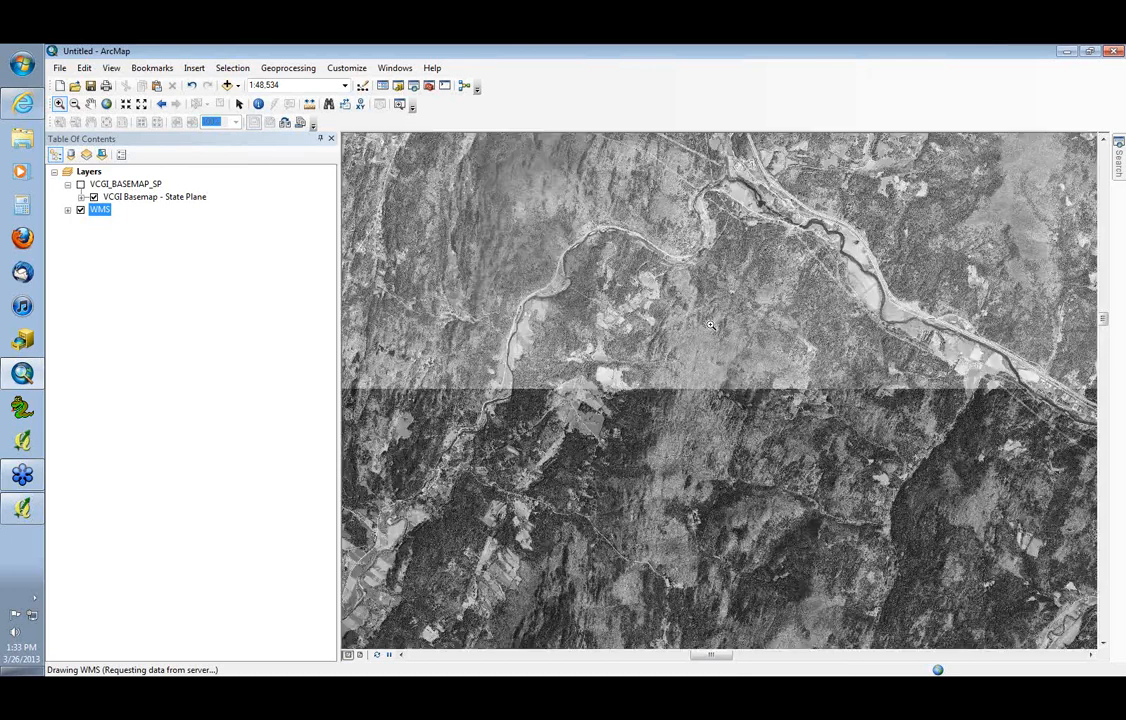
pyautogui.click(606, 424)
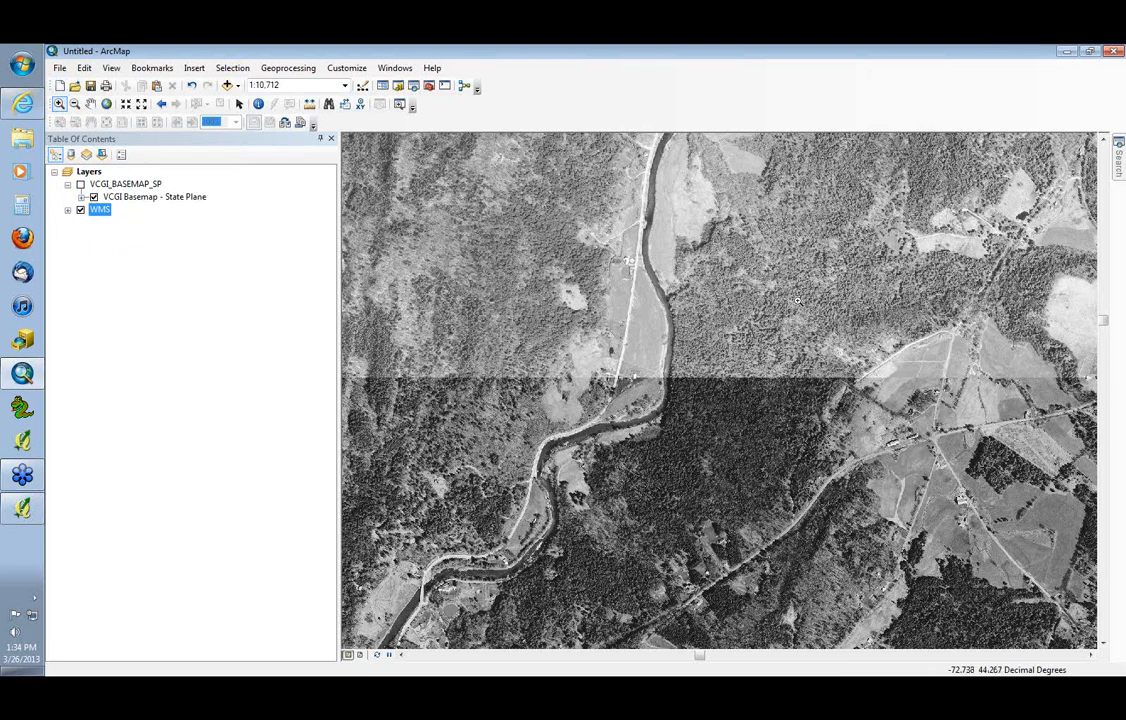
pyautogui.moveTo(799, 378); pyautogui.dragTo(943, 430)
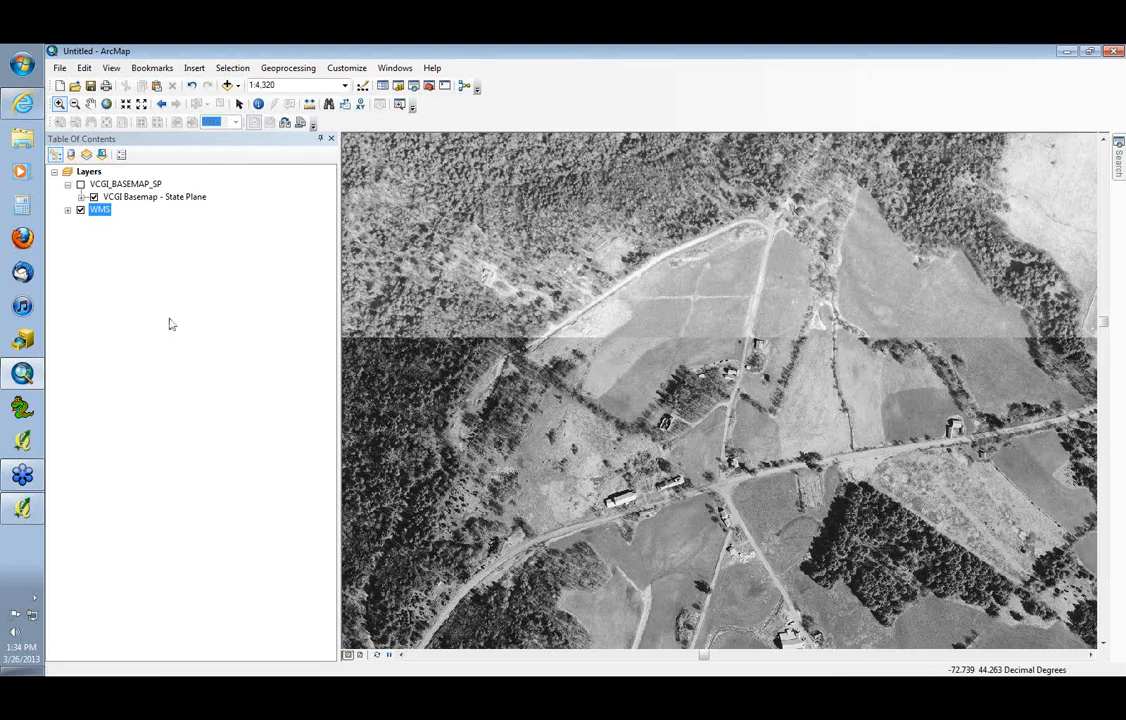
pyautogui.click(80, 210)
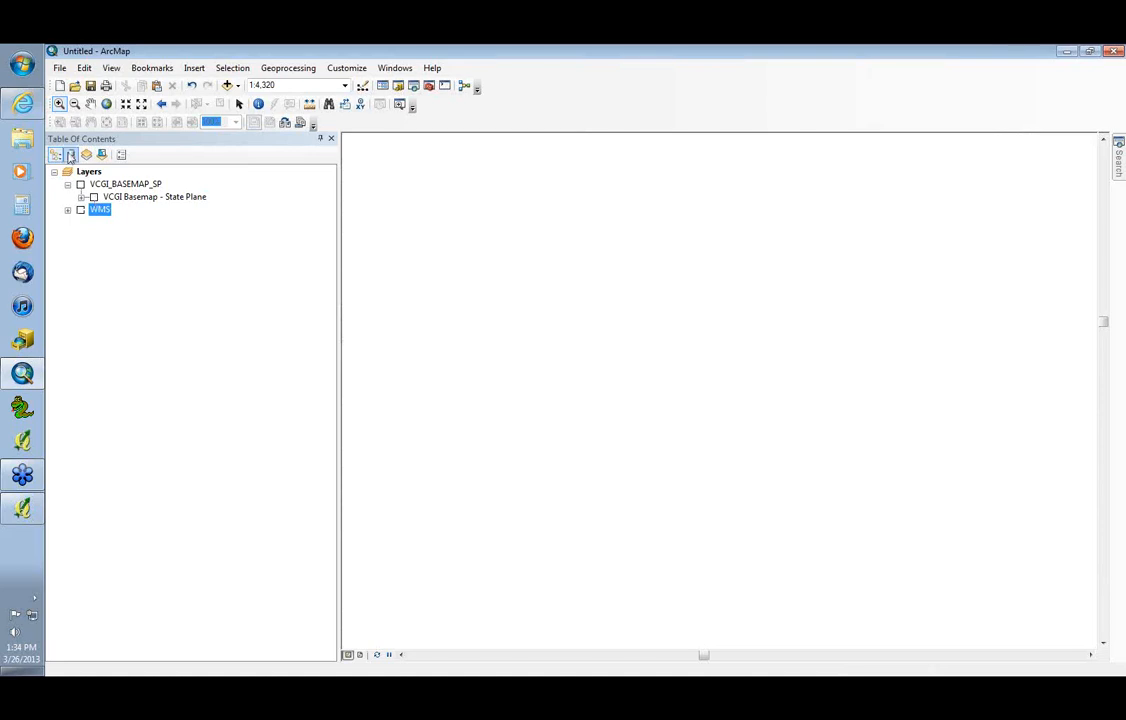
pyautogui.click(94, 198)
pyautogui.click(81, 184)
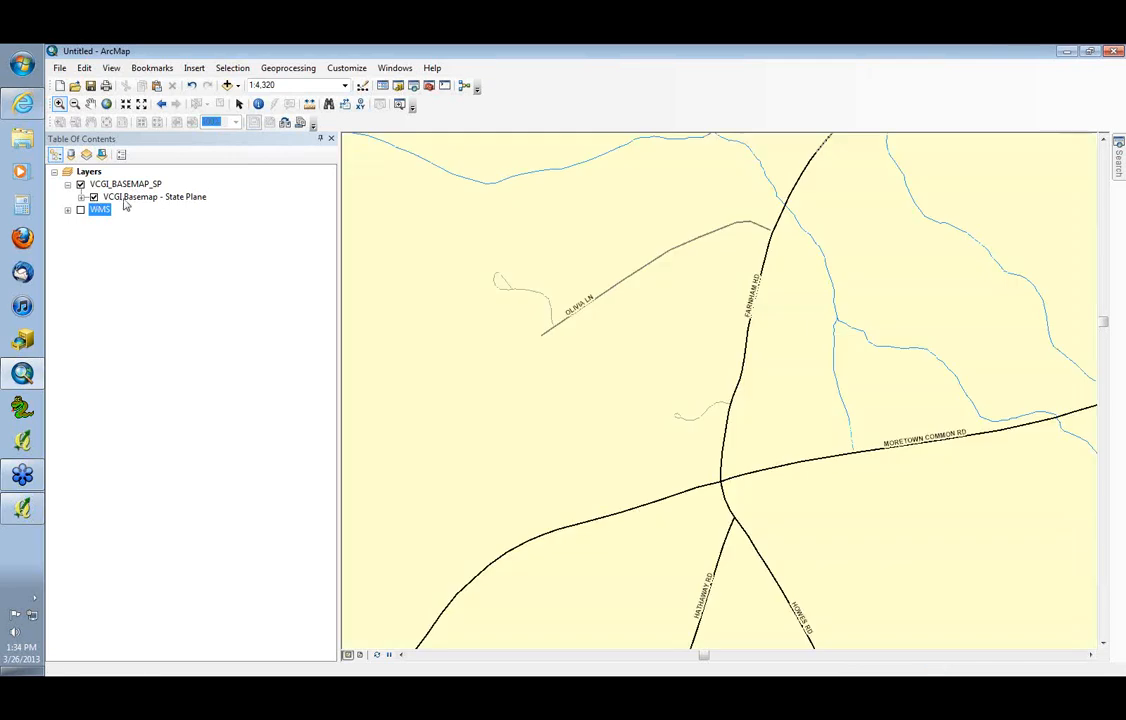
# Show VCGI_BASEMAP_SP at its layer extent and review the sublayers of its VCGI Basemap - State Plane group
pyautogui.rightClick(118, 189)
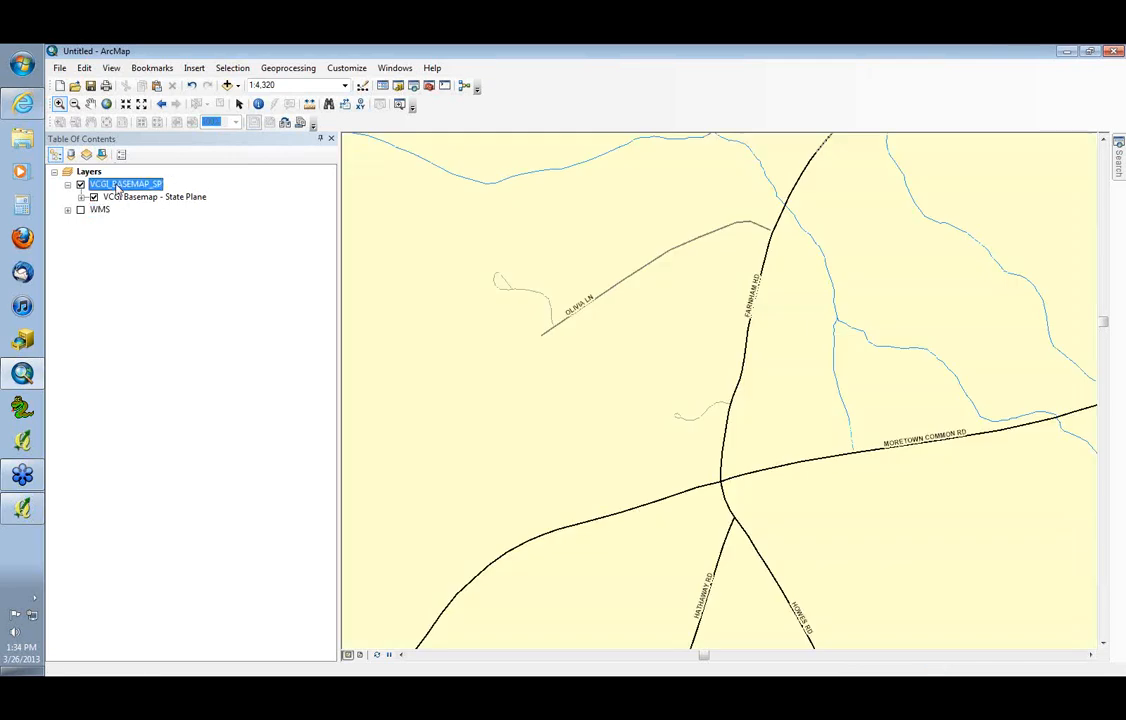
pyautogui.click(145, 256)
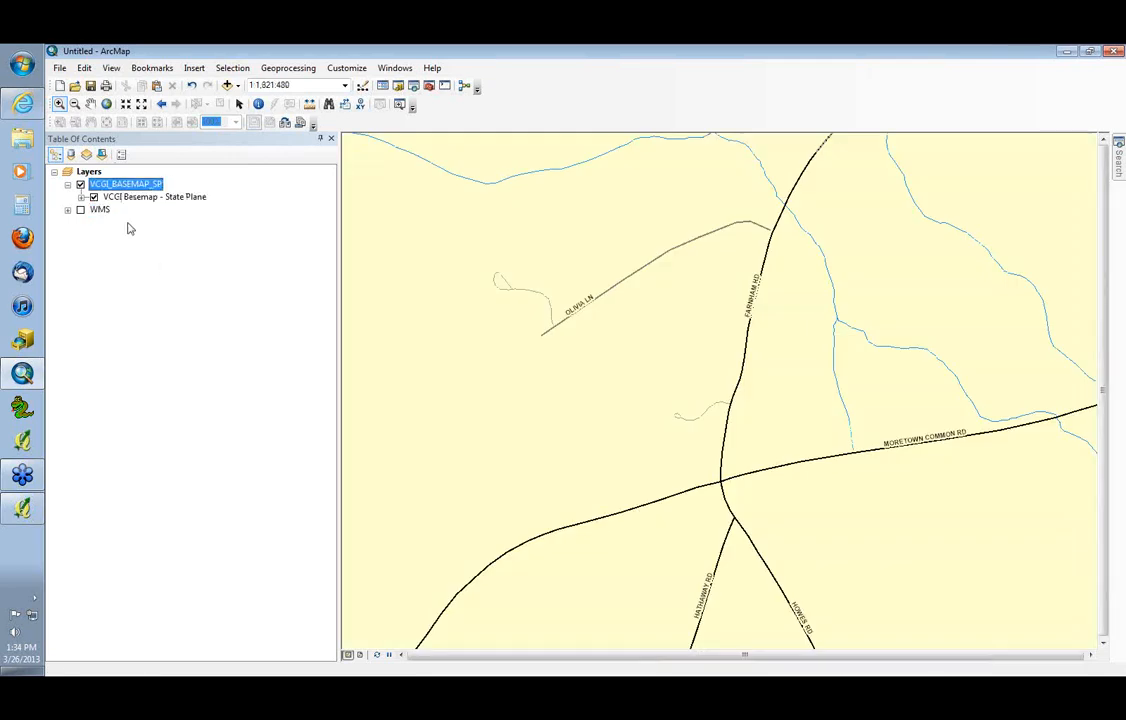
pyautogui.click(81, 197)
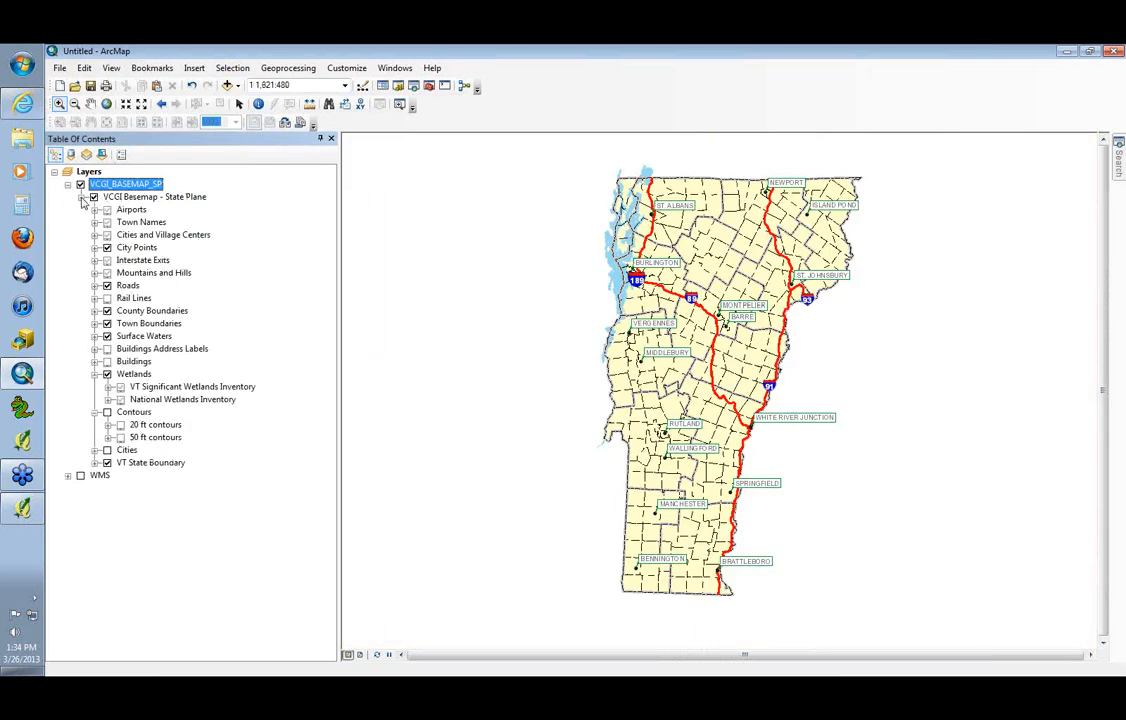
pyautogui.click(81, 197)
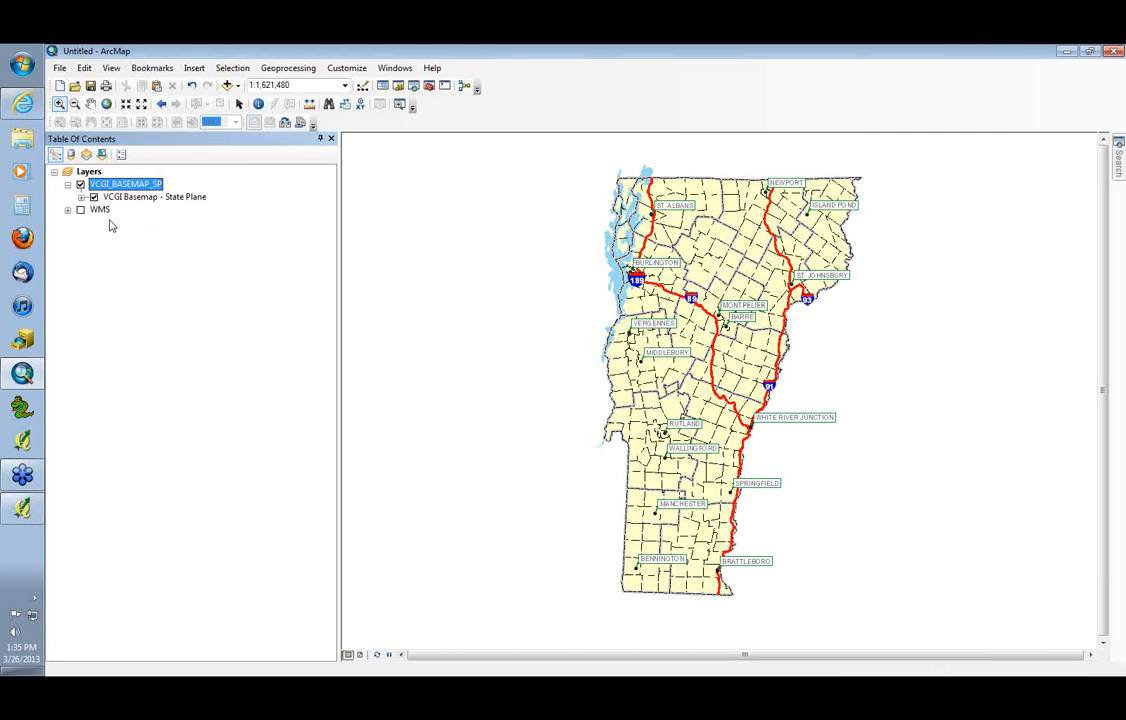
pyautogui.click(59, 68)
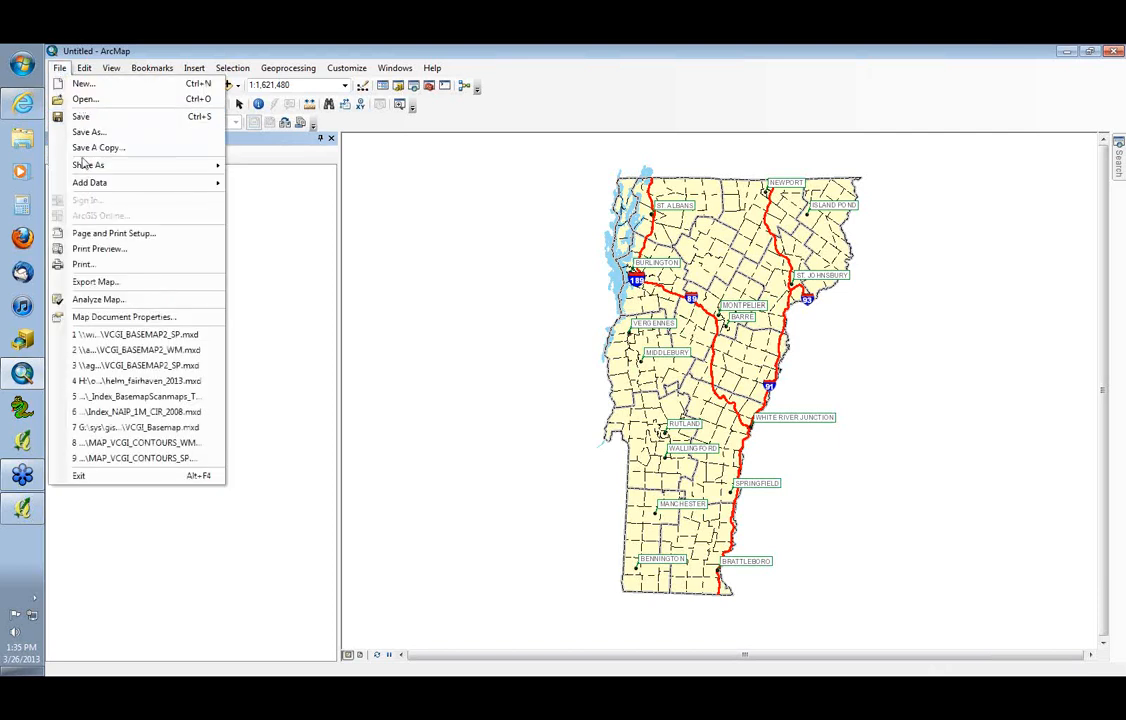
pyautogui.moveTo(85, 165)
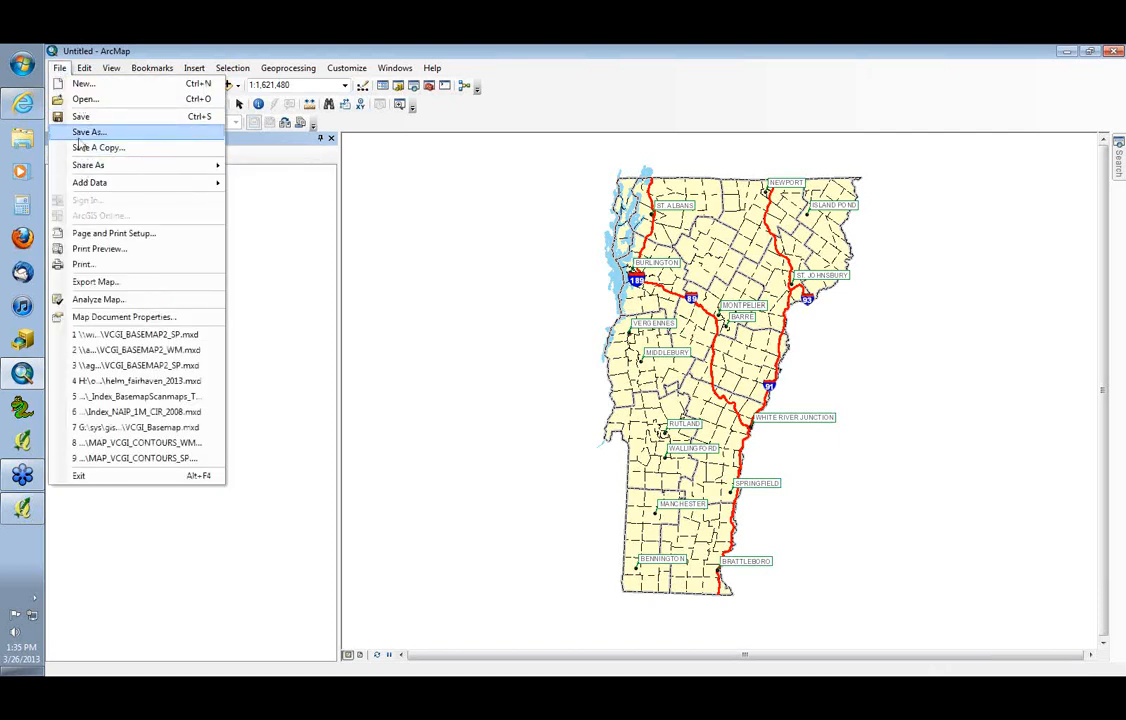
pyautogui.click(82, 68)
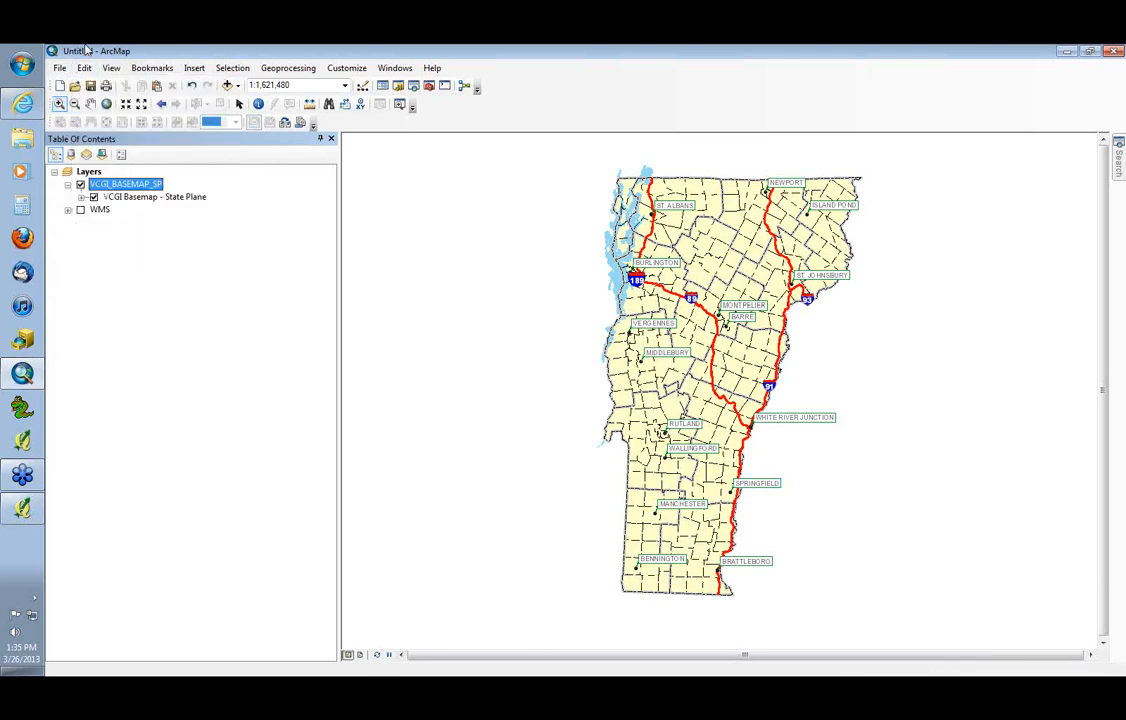
pyautogui.rightClick(148, 187)
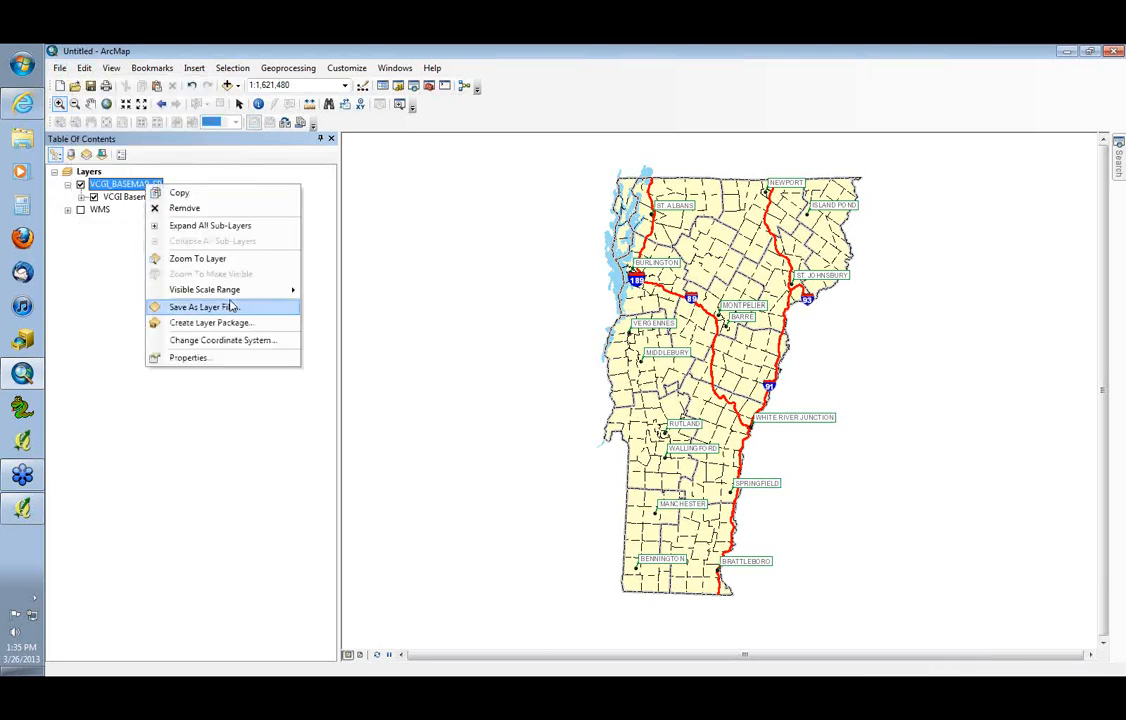
pyautogui.click(229, 302)
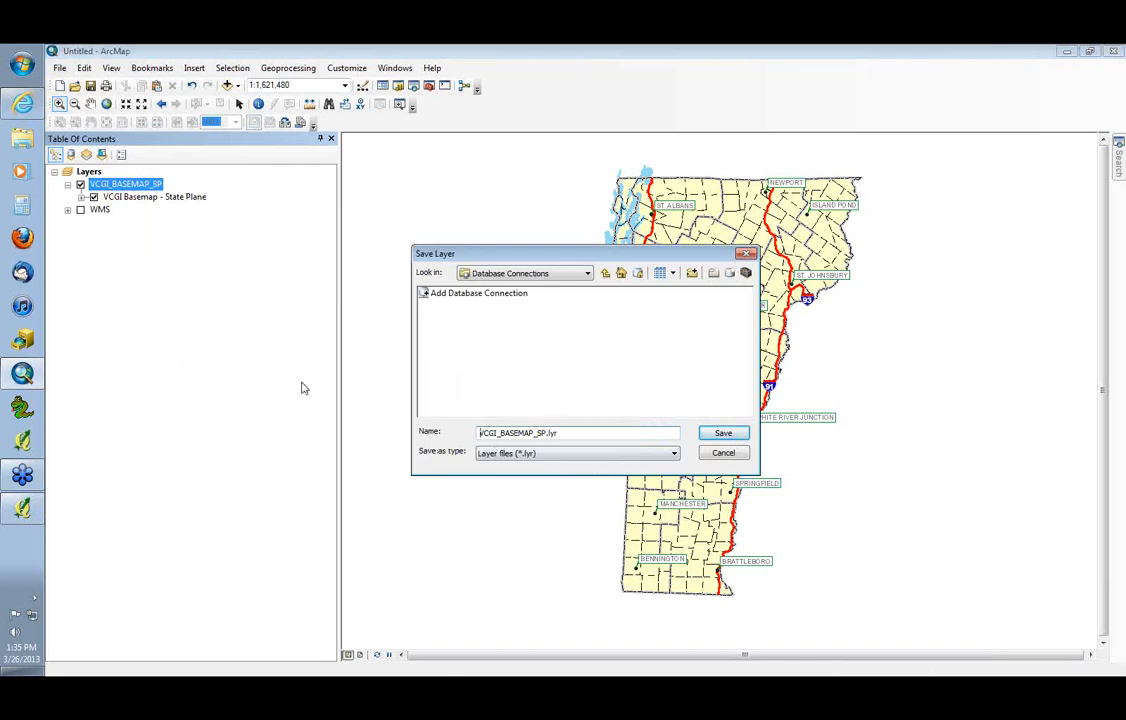
pyautogui.click(718, 455)
# Group the VCGI_BASEMAP_SP and WMS layers into one group layer named VCGI web services
pyautogui.click(149, 276)
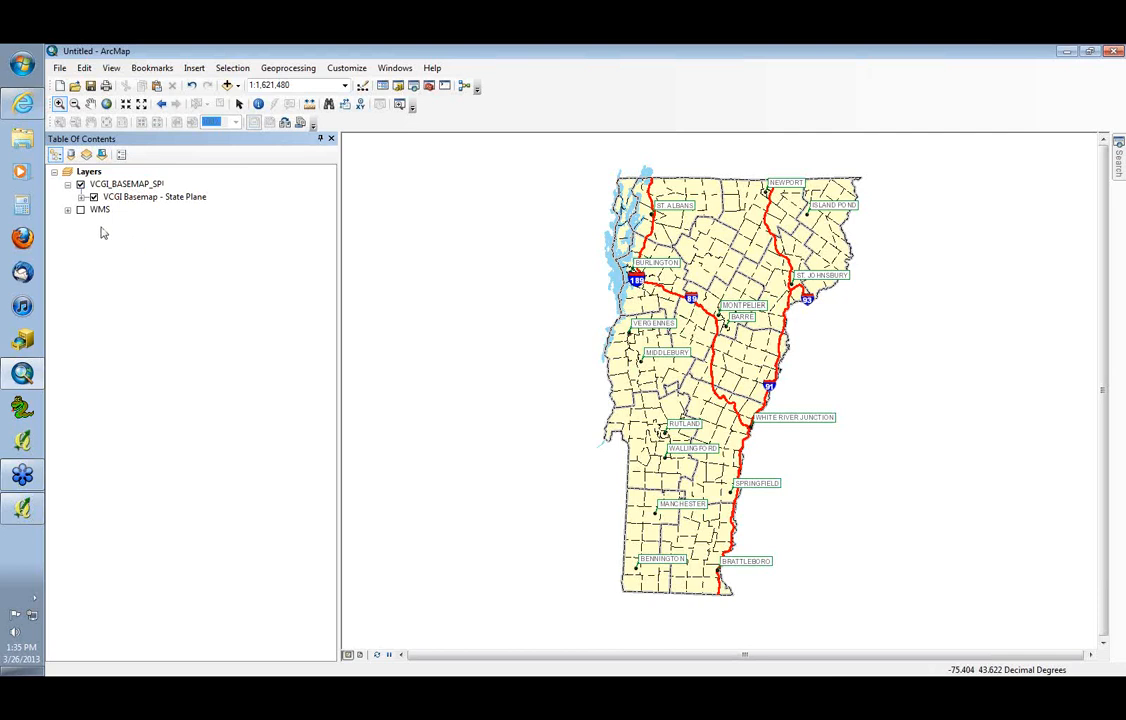
pyautogui.click(94, 188)
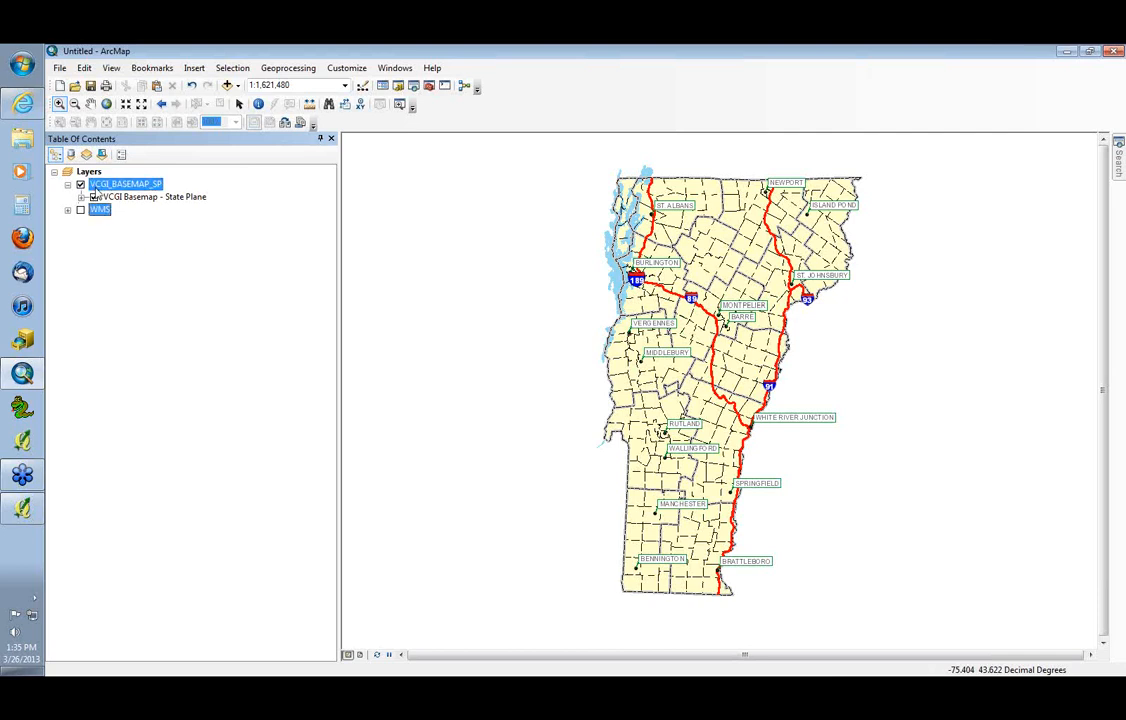
pyautogui.rightClick(95, 188)
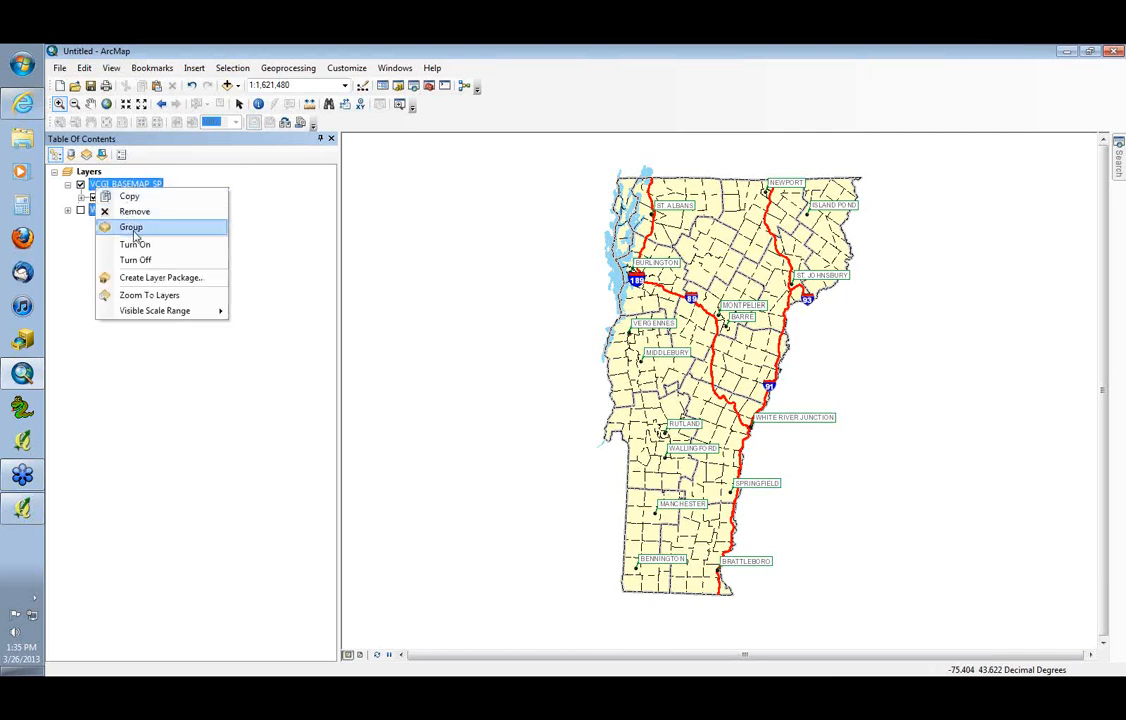
pyautogui.click(131, 228)
pyautogui.write('VC')
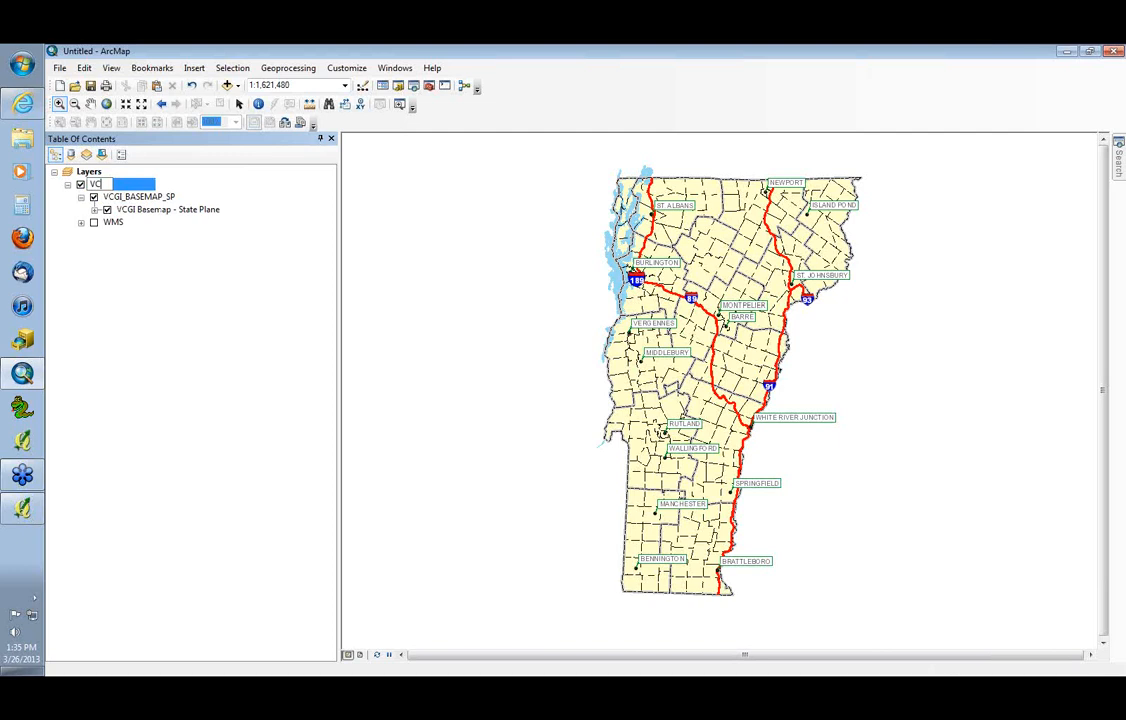
pyautogui.write('GI web services')
pyautogui.press('Return')
# Turn off VCGI_BASEMAP_SP inside the VCGI web services group, keeping the group itself turned on
pyautogui.rightClick(138, 186)
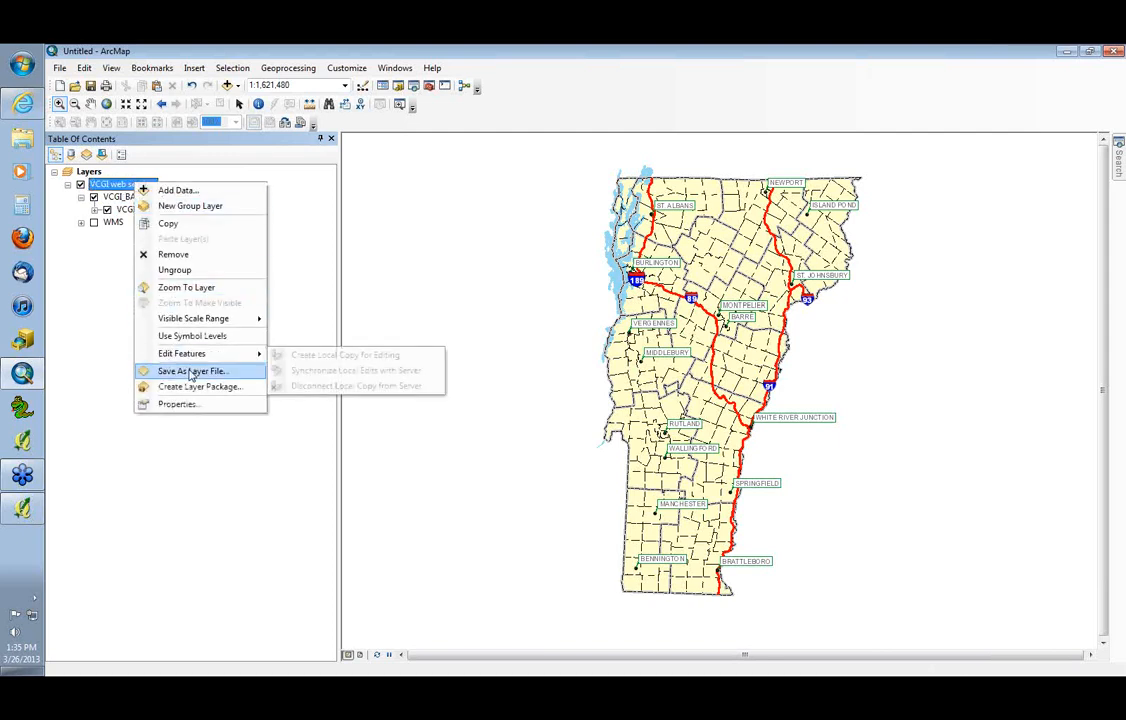
pyautogui.click(89, 252)
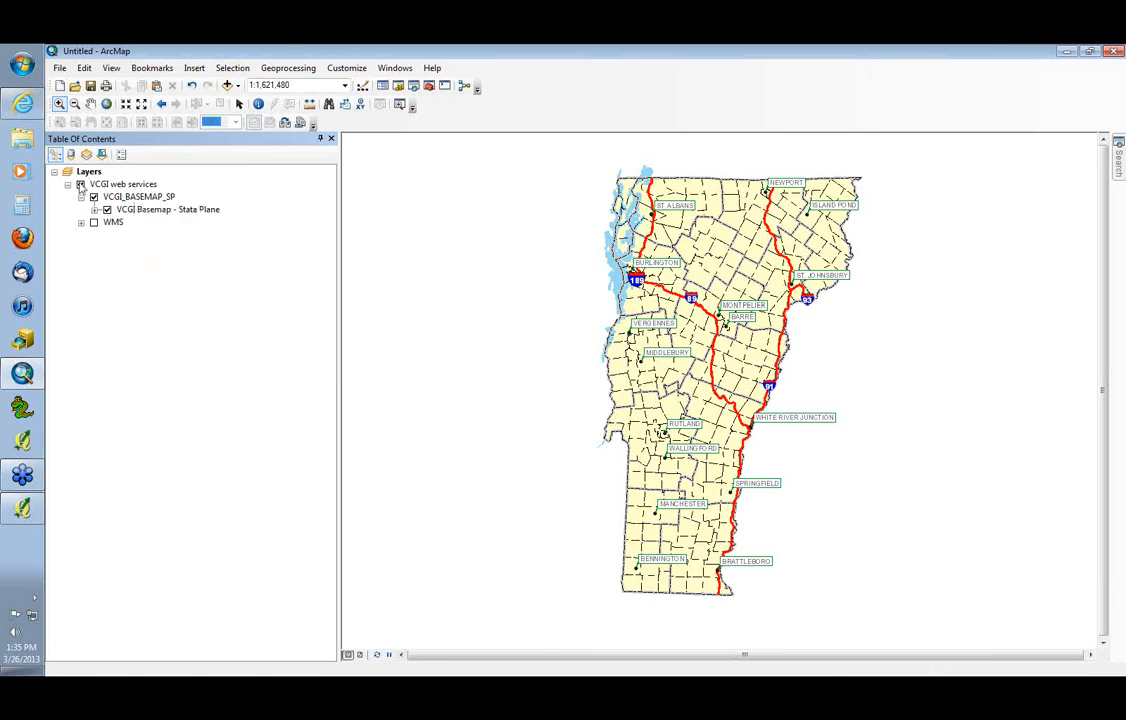
pyautogui.click(81, 185)
pyautogui.click(81, 185)
pyautogui.click(94, 197)
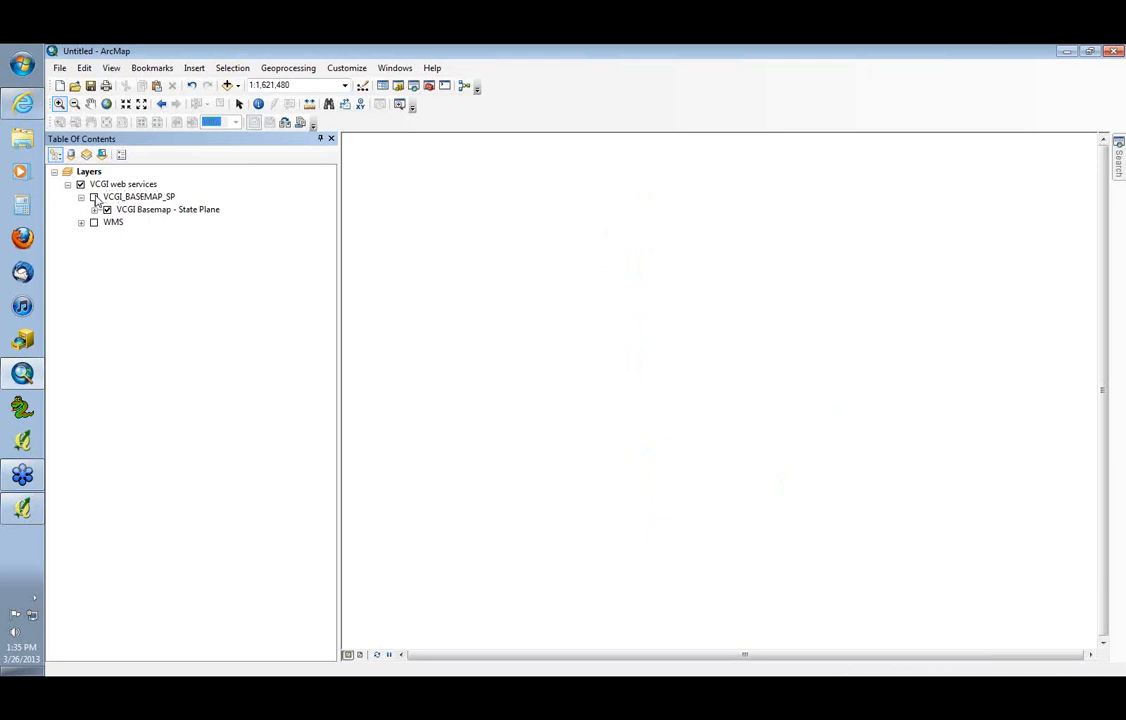
# Start a new blank map without saving the current one, and narrow the table of contents
pyautogui.click(61, 68)
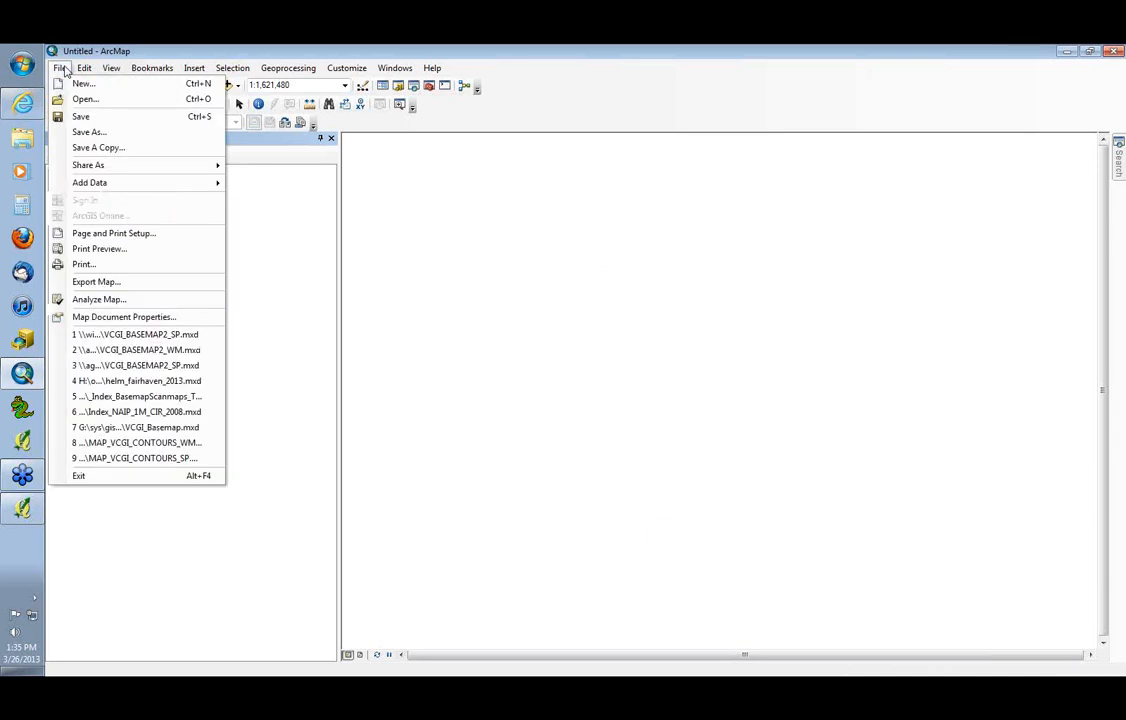
pyautogui.click(80, 84)
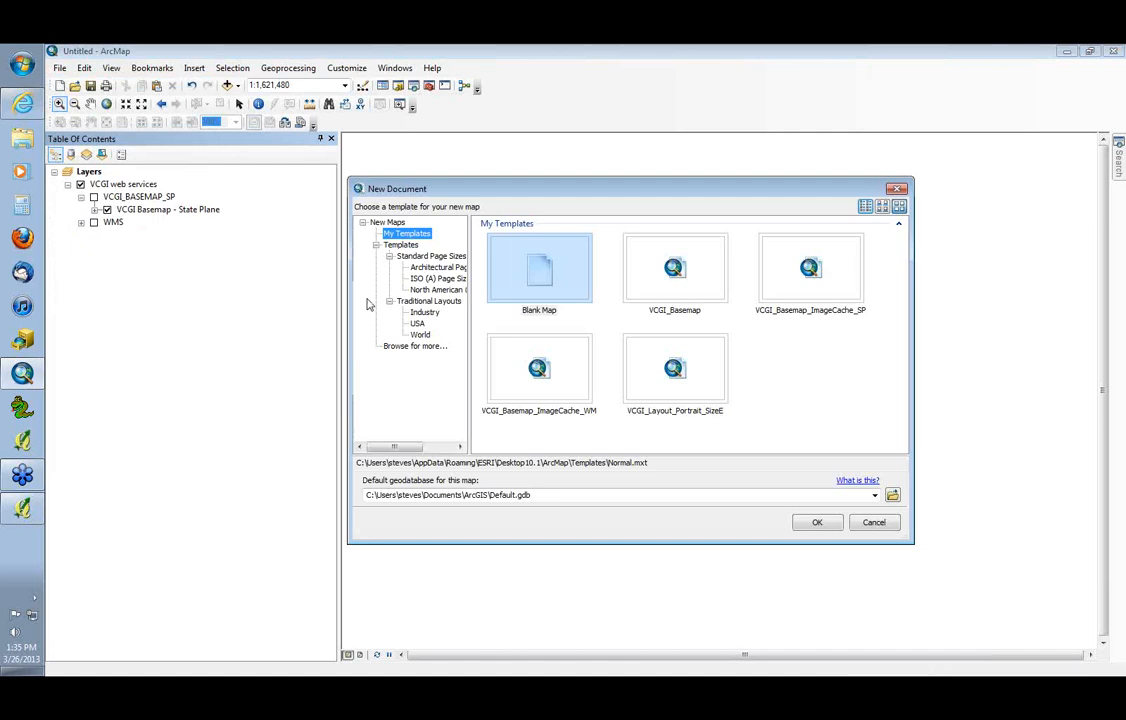
pyautogui.click(525, 285)
pyautogui.click(817, 522)
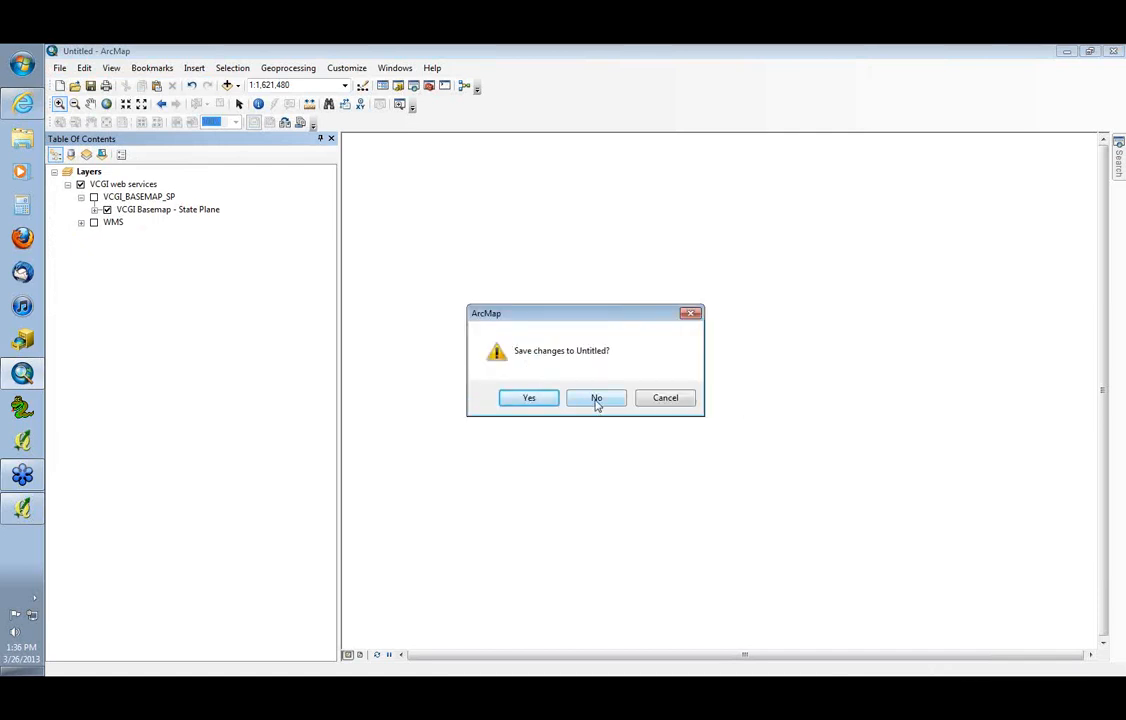
pyautogui.click(597, 400)
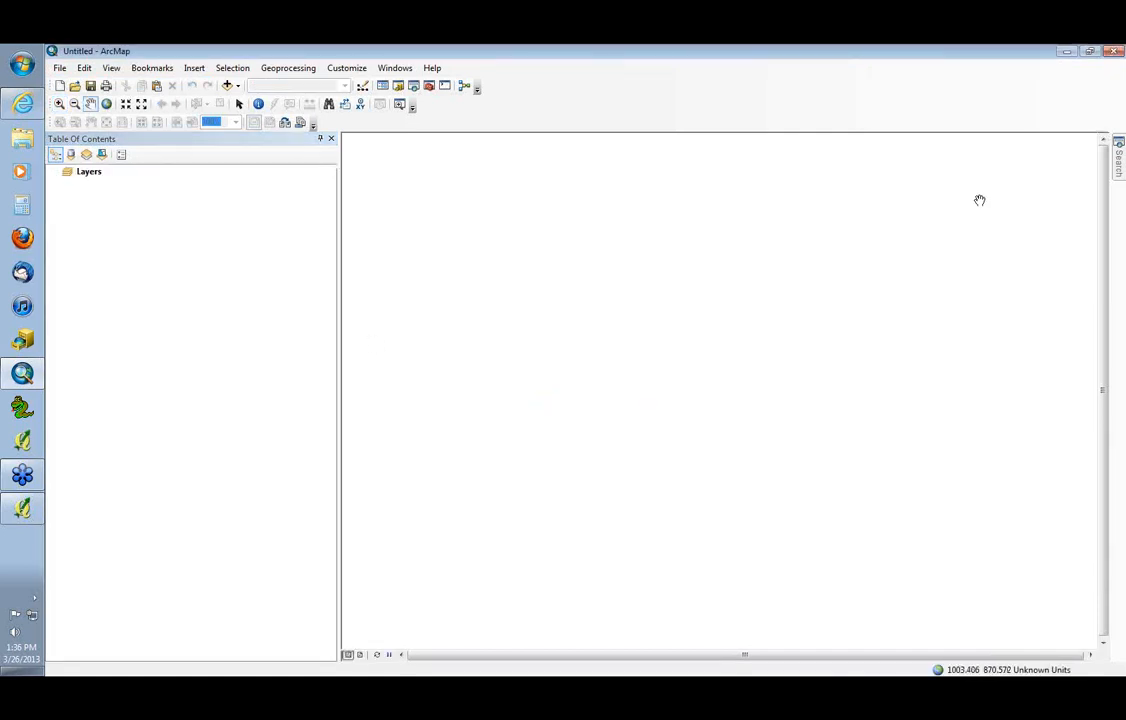
pyautogui.moveTo(338, 259); pyautogui.dragTo(292, 261)
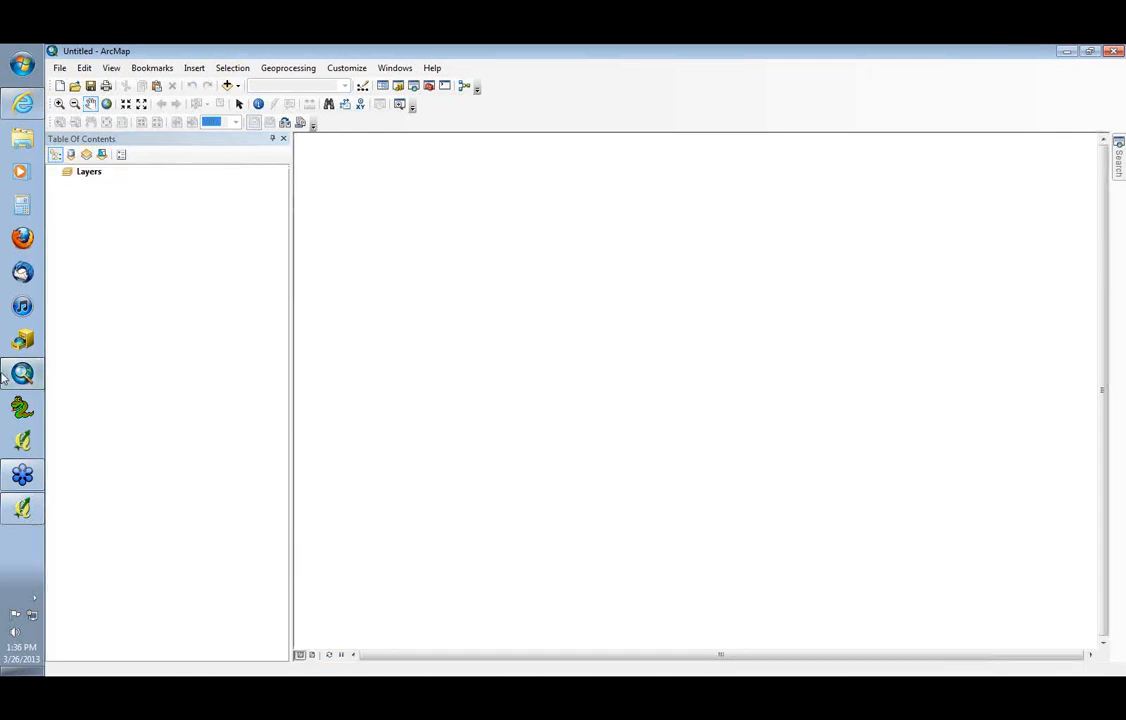
# Load the cached State Plane Best of Black and White Imagery layer file from VCGI's website into ArcMap and disable its cache view mode
pyautogui.click(22, 103)
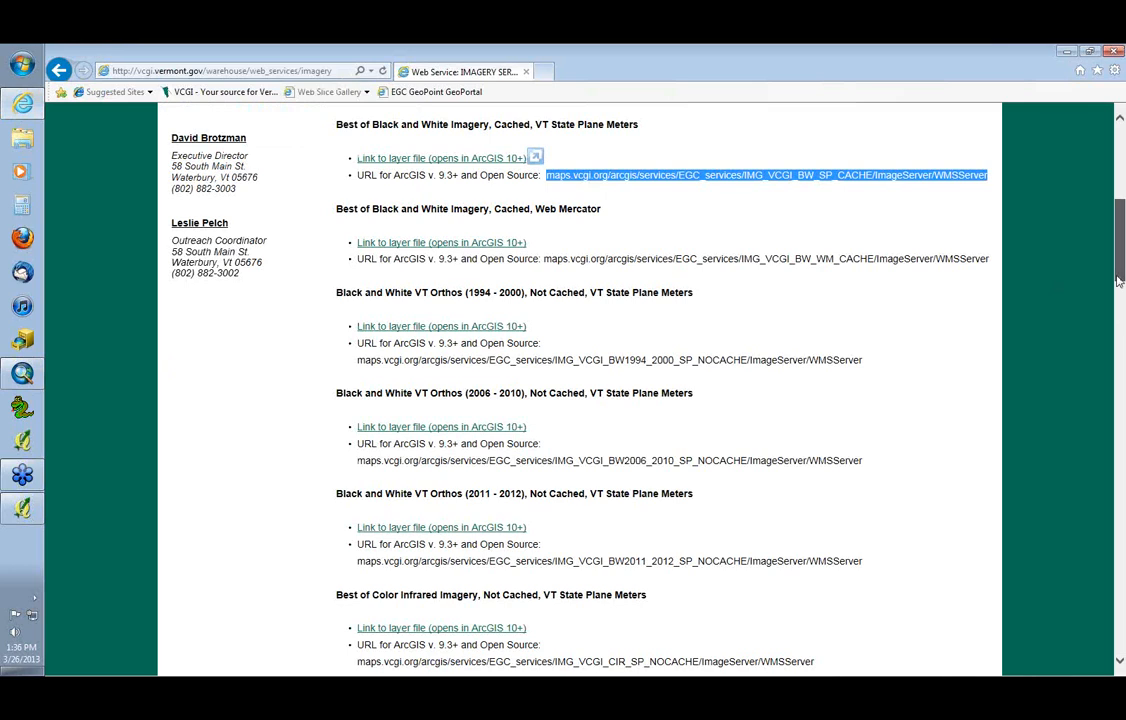
pyautogui.moveTo(1119, 282); pyautogui.dragTo(1114, 251)
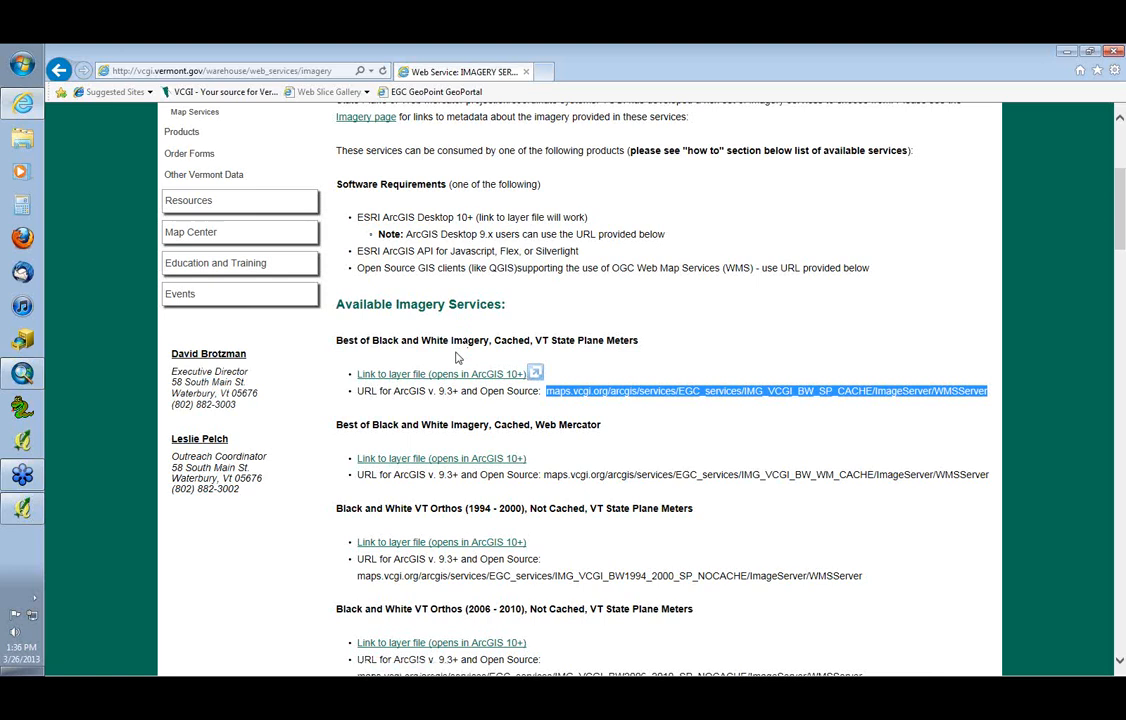
pyautogui.click(449, 378)
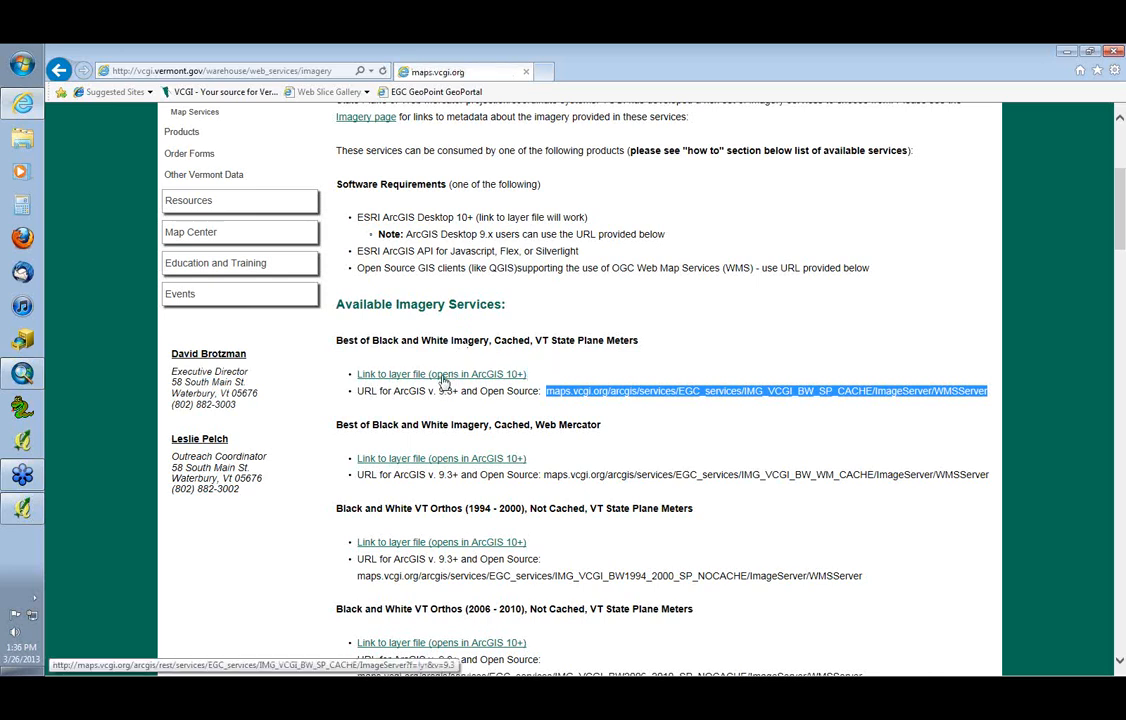
pyautogui.click(759, 660)
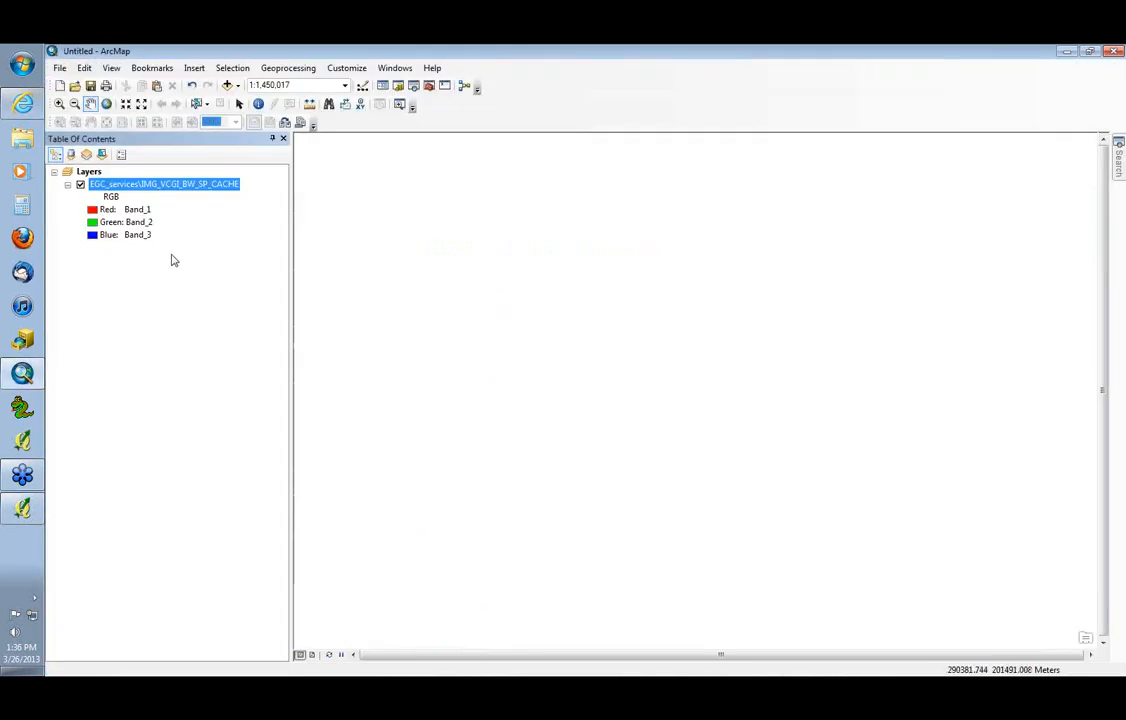
pyautogui.rightClick(122, 185)
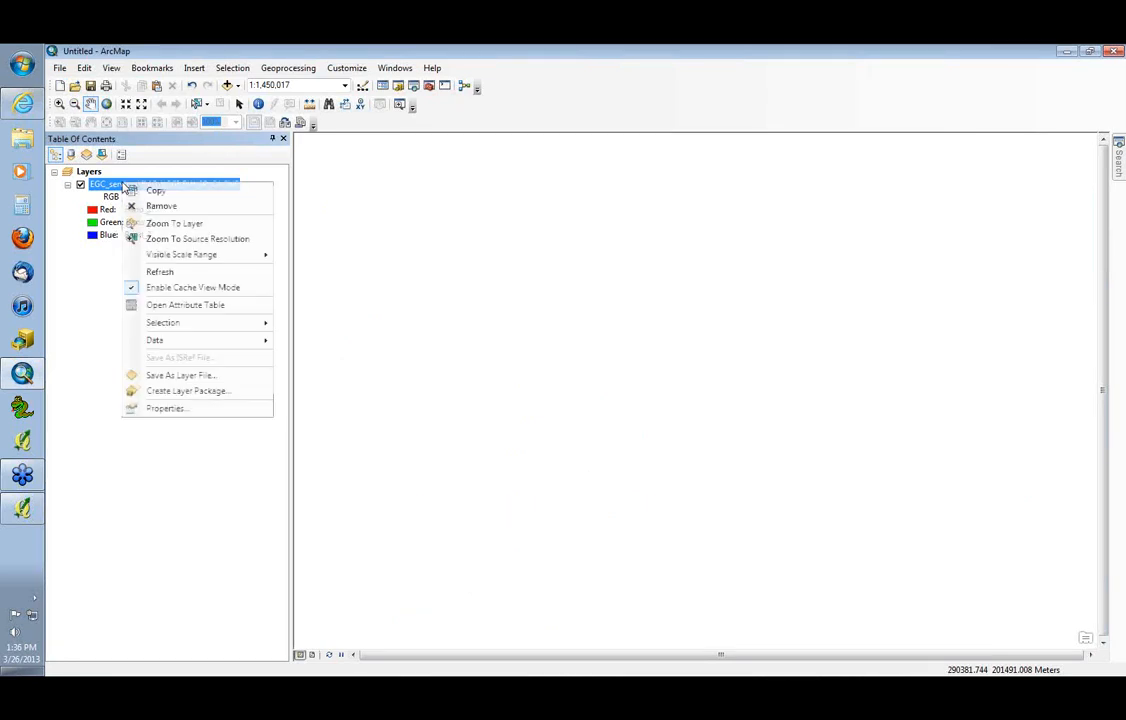
pyautogui.click(163, 287)
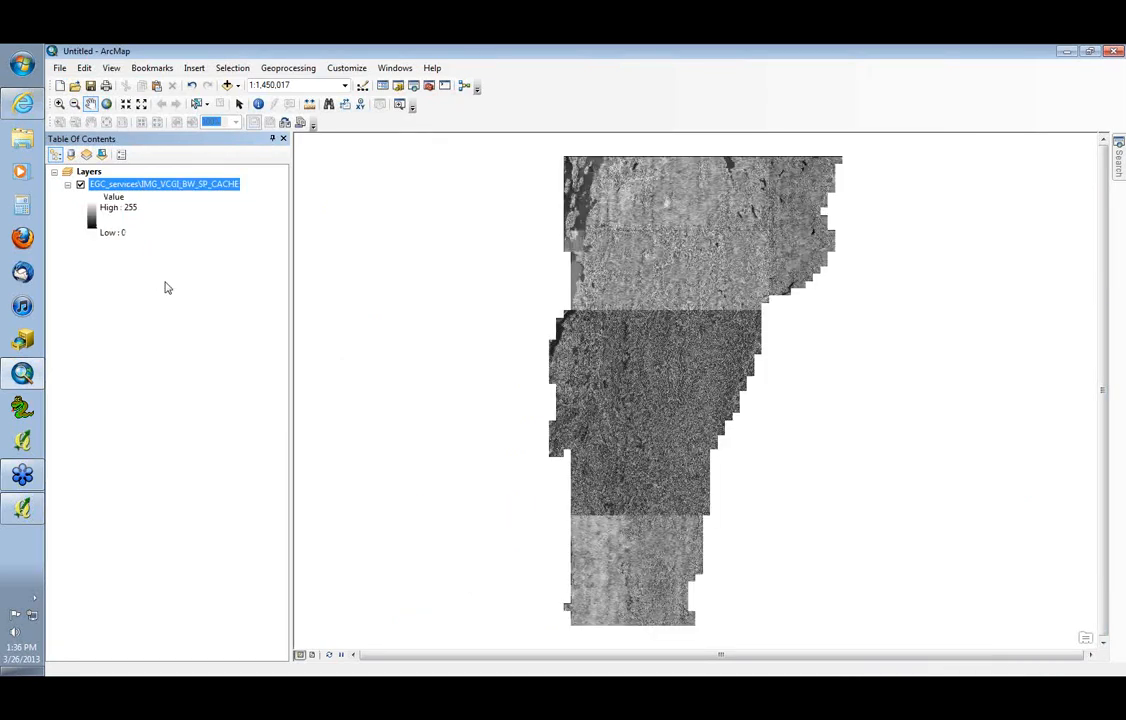
# Identify a point on the lighter imagery north of the tonal seam and examine its source raster's attributes, especially YEAR
pyautogui.click(59, 104)
pyautogui.moveTo(647, 295); pyautogui.dragTo(708, 330)
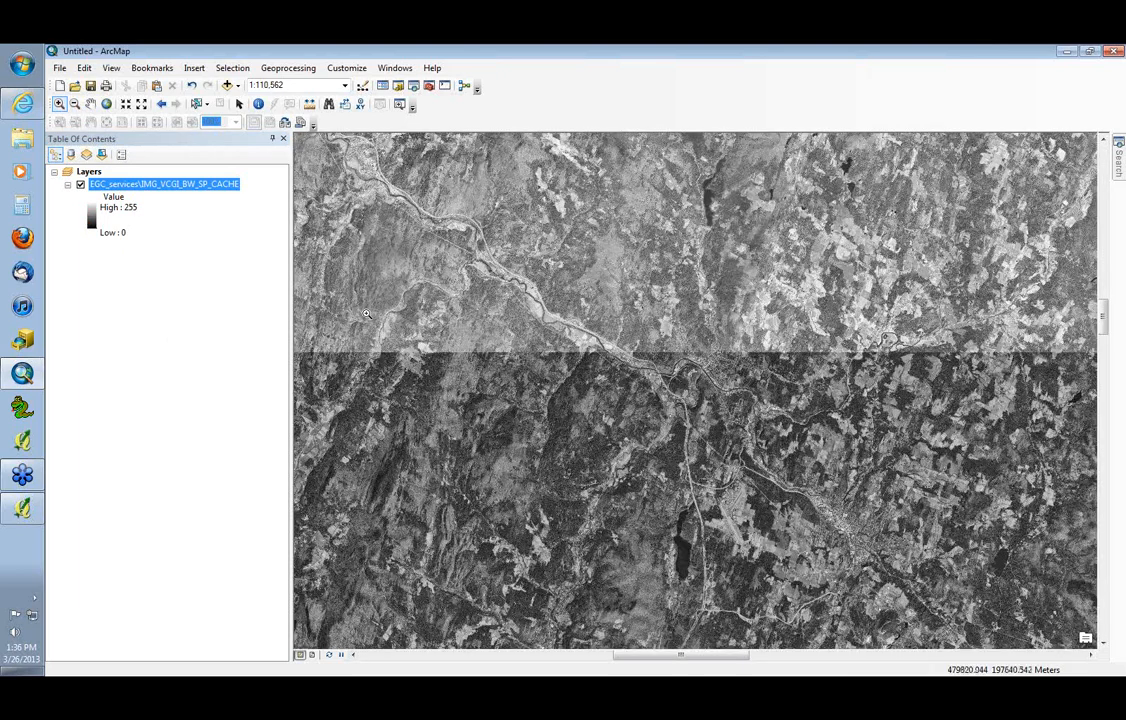
pyautogui.click(477, 397)
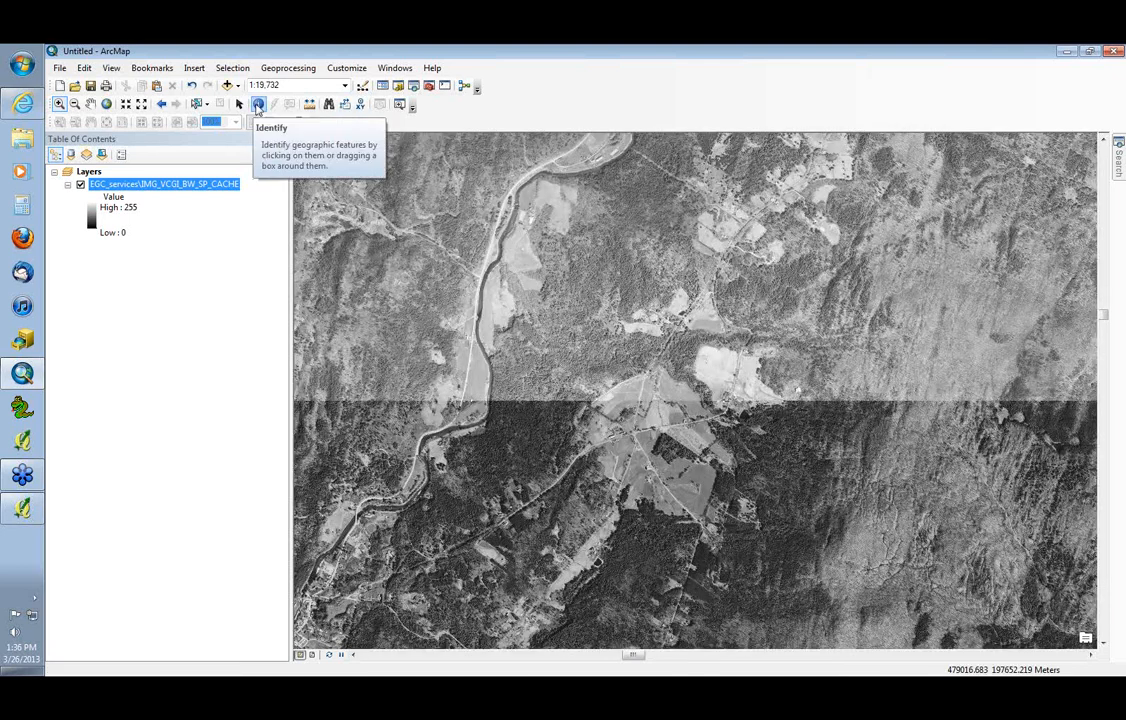
pyautogui.click(258, 104)
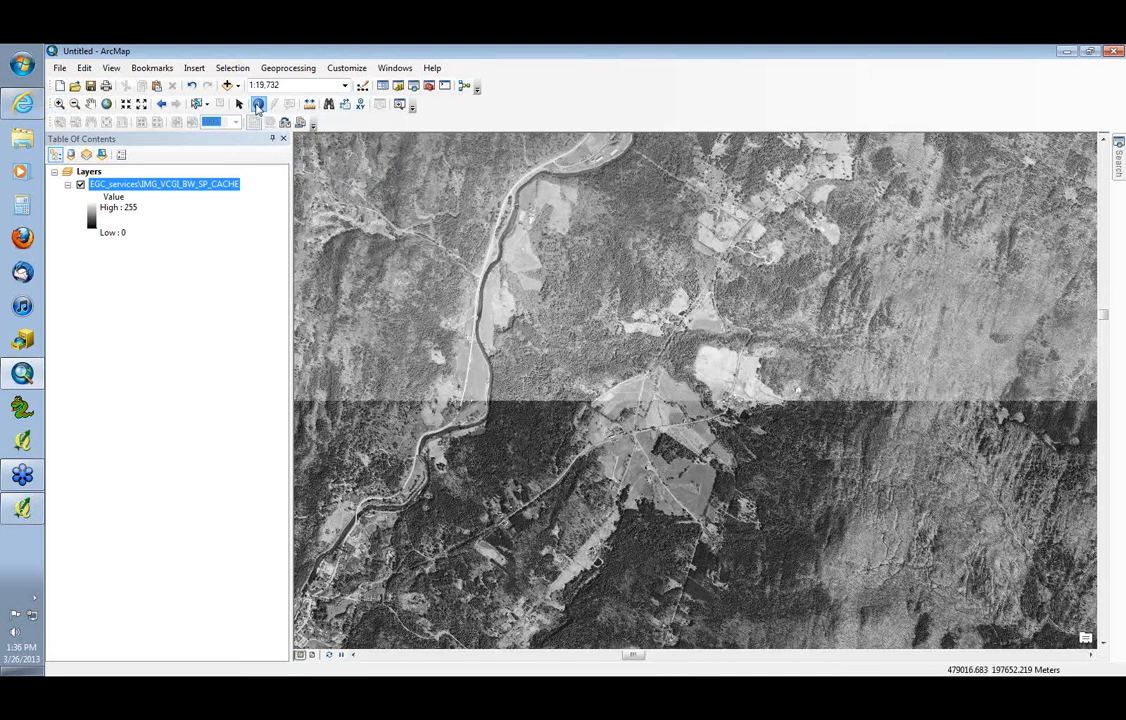
pyautogui.click(518, 360)
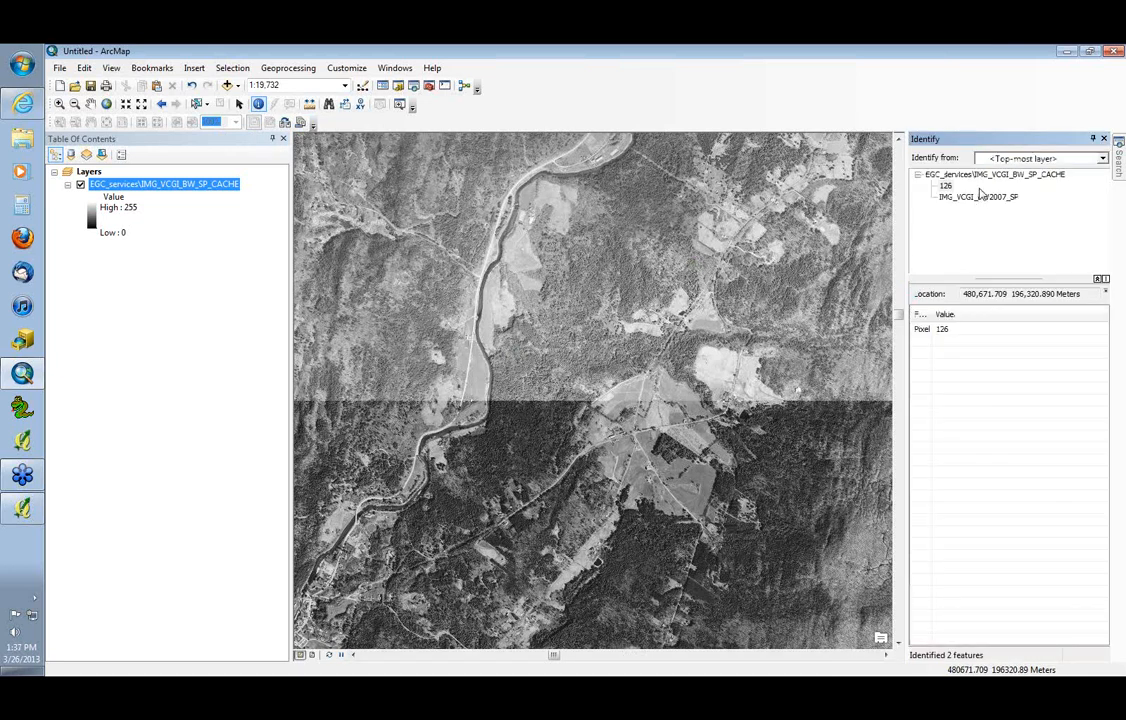
pyautogui.click(945, 186)
pyautogui.click(946, 186)
pyautogui.click(967, 199)
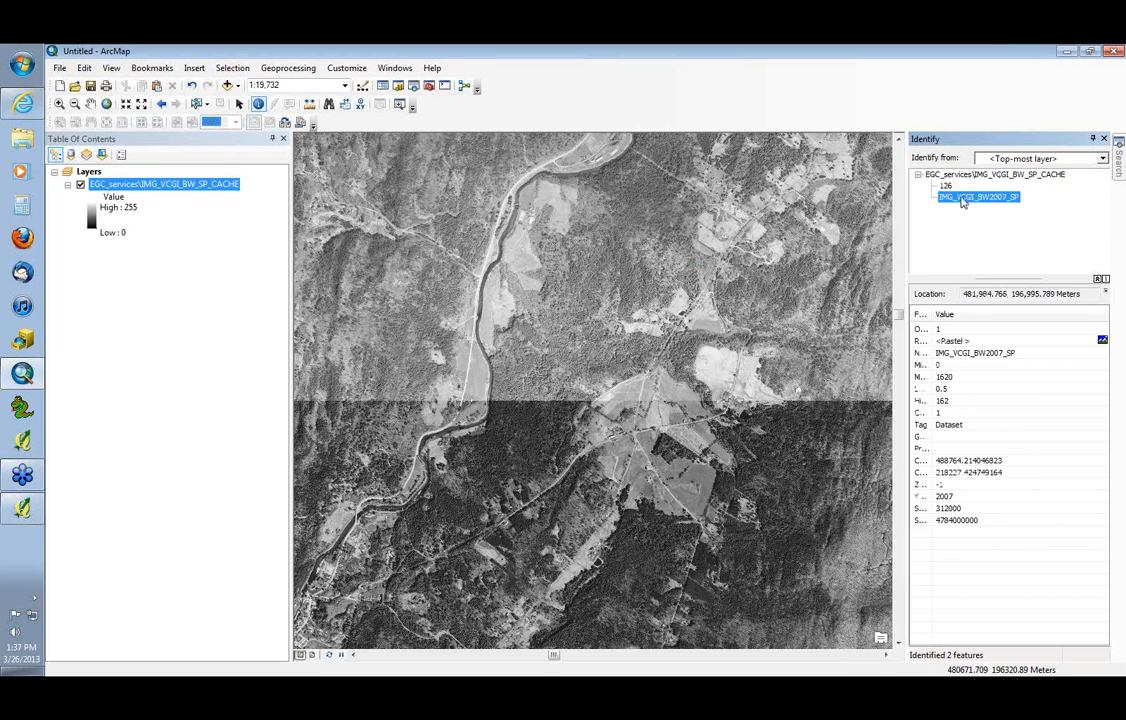
pyautogui.moveTo(932, 313); pyautogui.dragTo(984, 314)
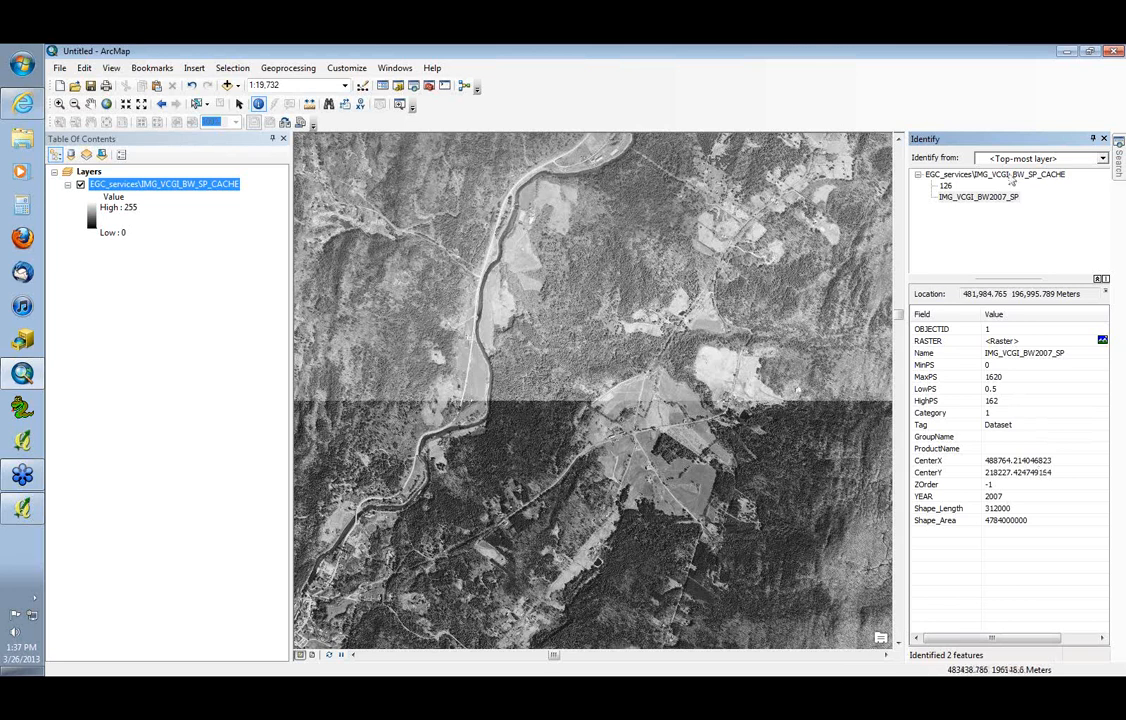
pyautogui.click(1010, 497)
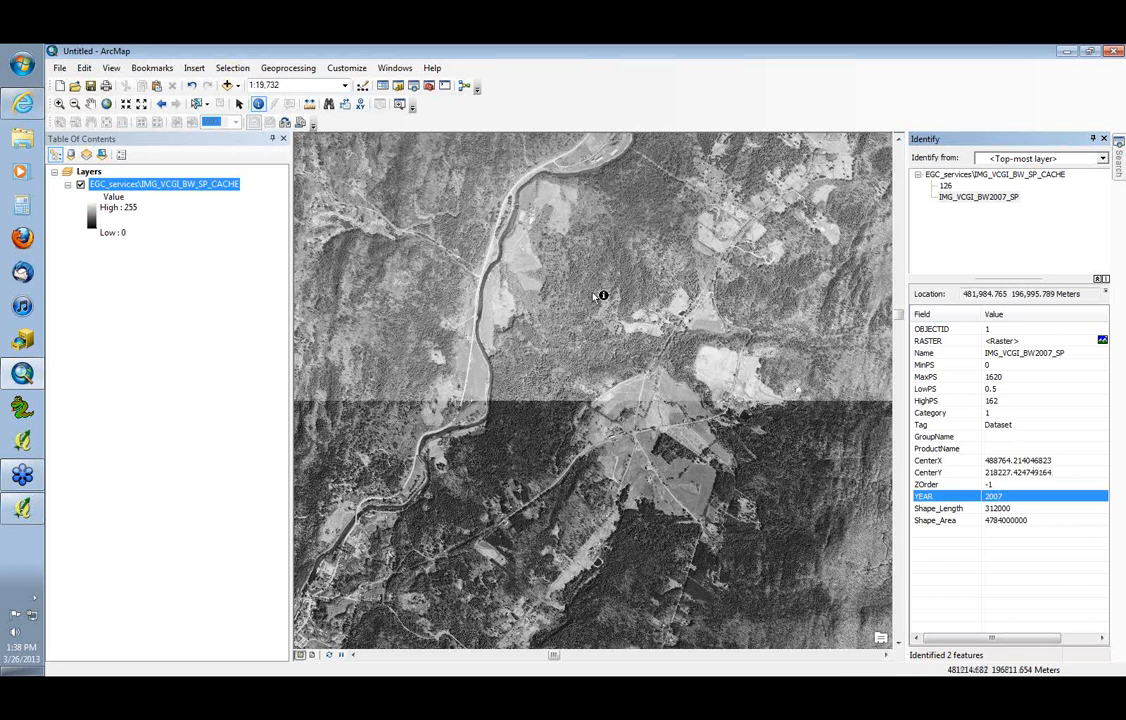
# Identify further points on the darker and lighter sides of the seam and compare the YEAR of their source rasters
pyautogui.click(559, 475)
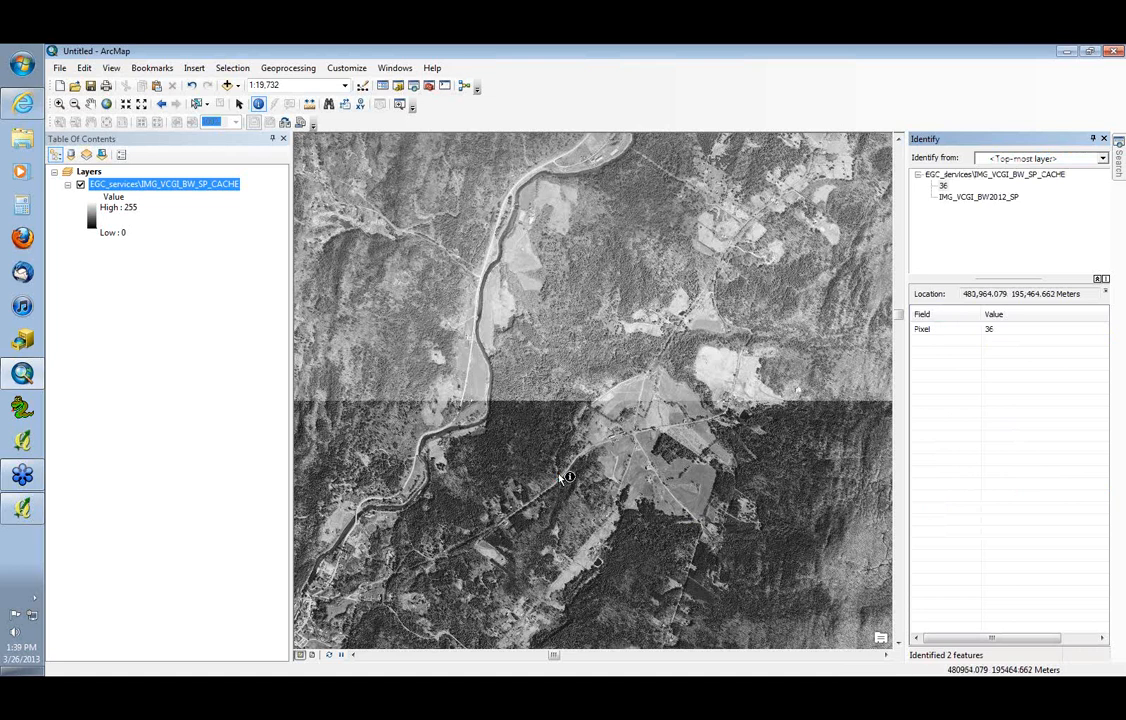
pyautogui.click(1010, 197)
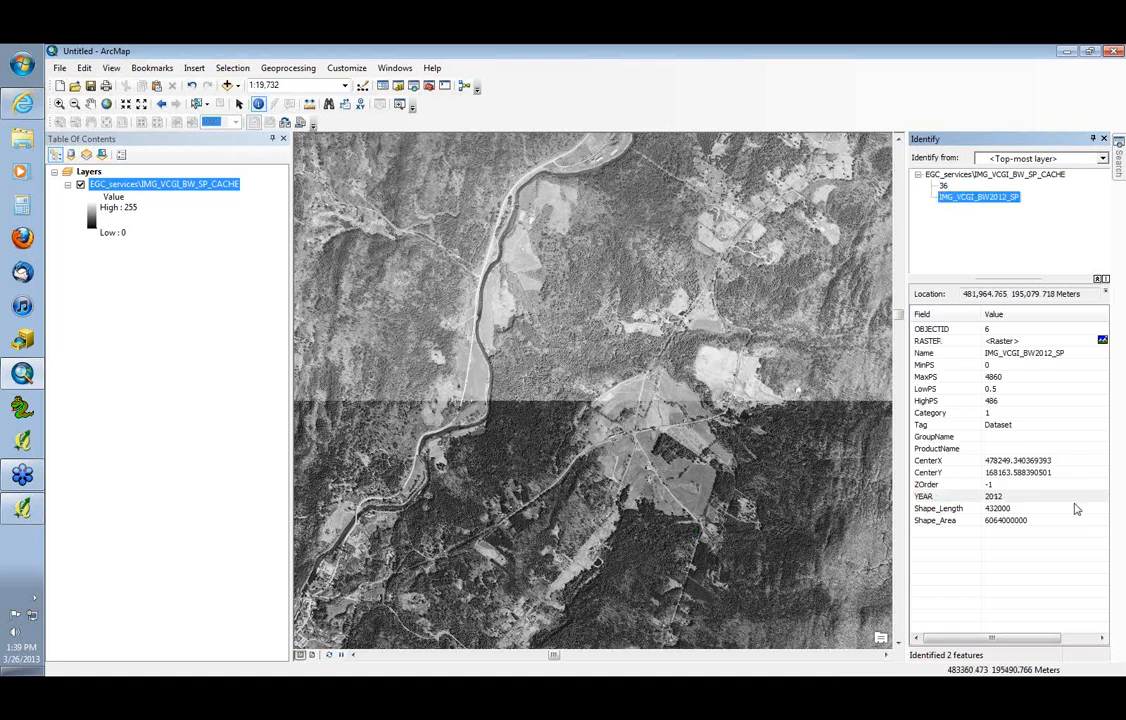
pyautogui.click(950, 496)
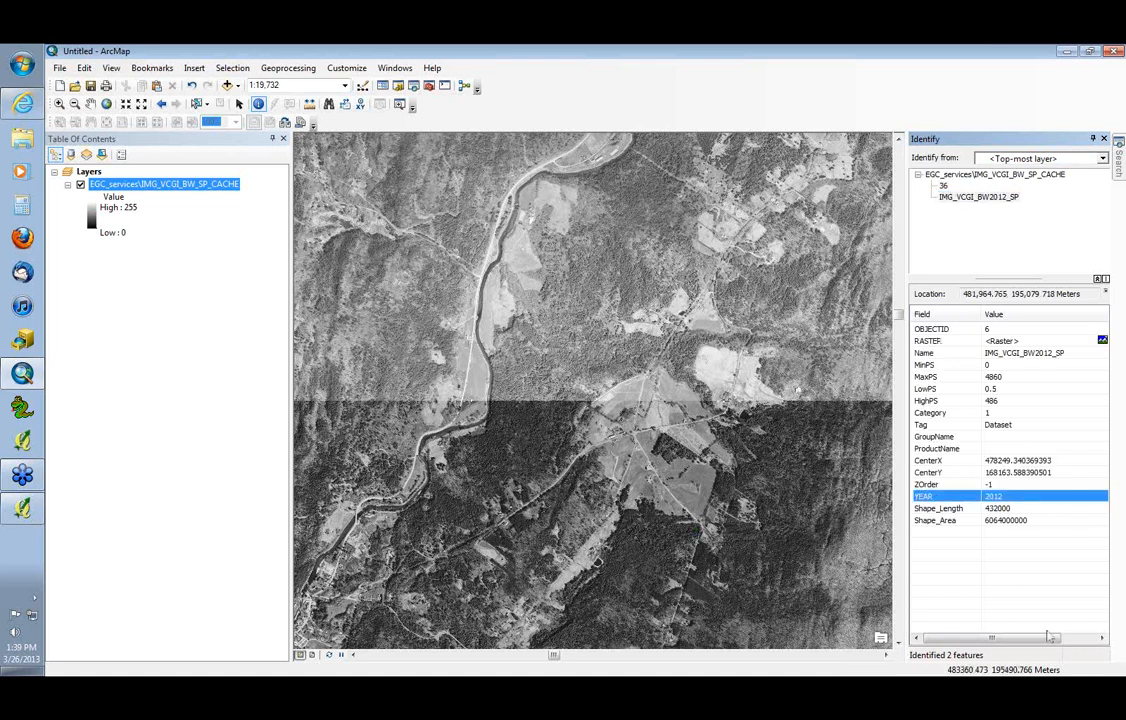
pyautogui.click(539, 312)
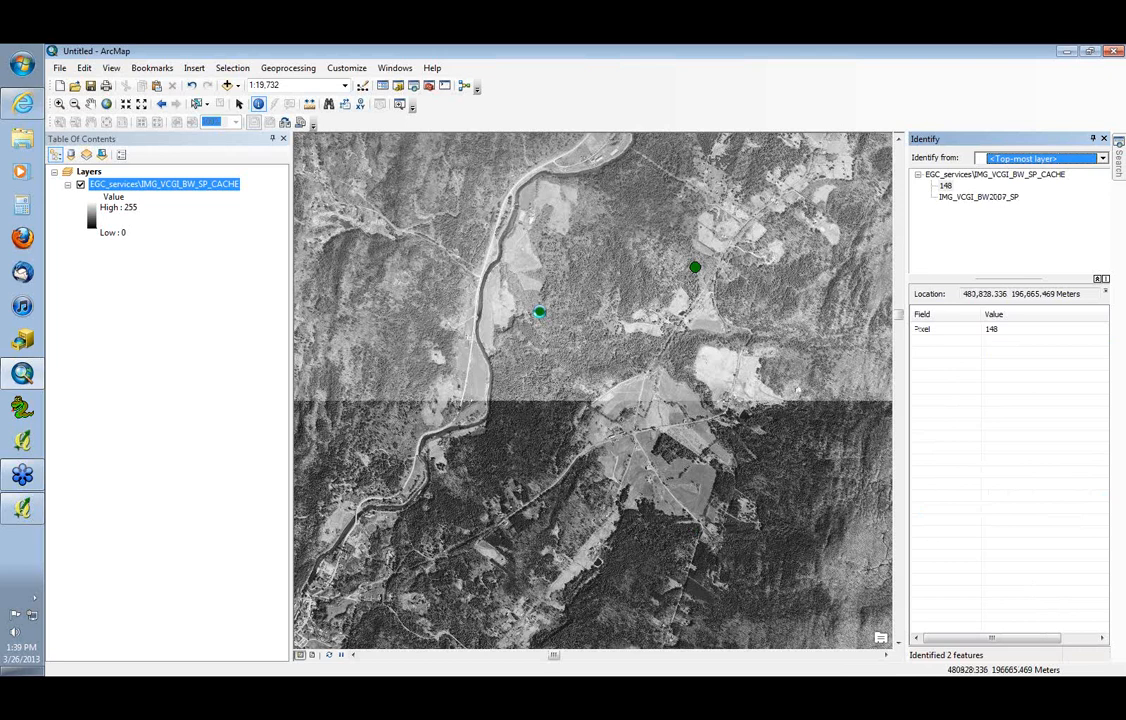
pyautogui.click(990, 198)
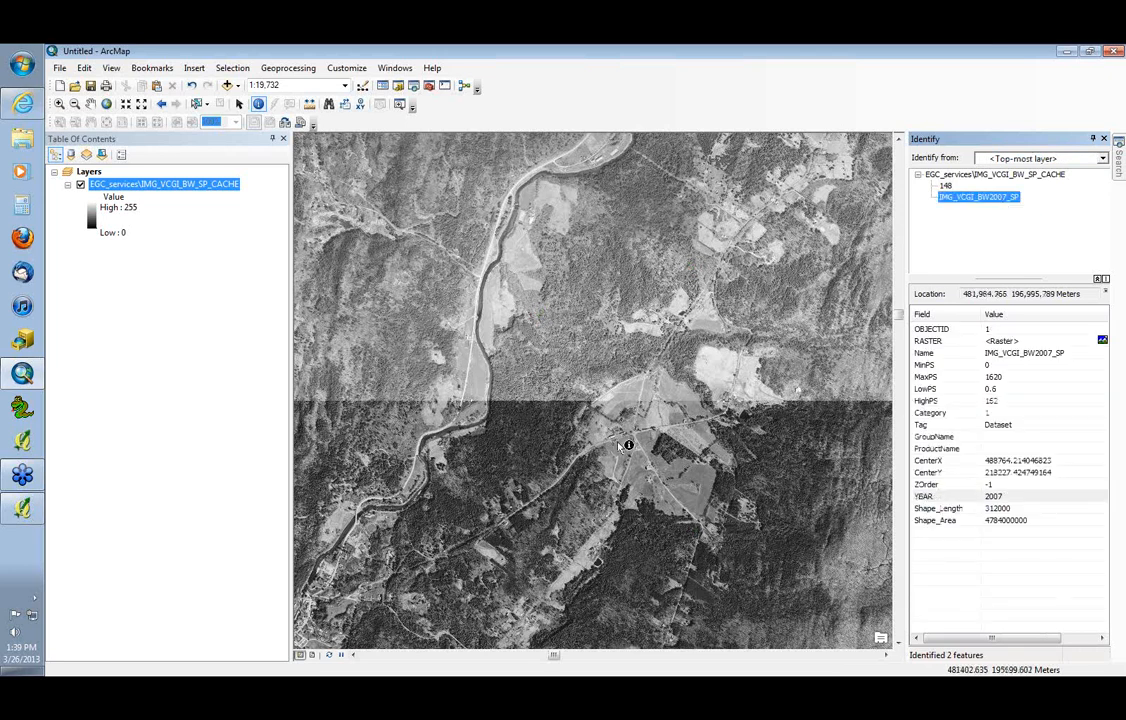
pyautogui.click(554, 510)
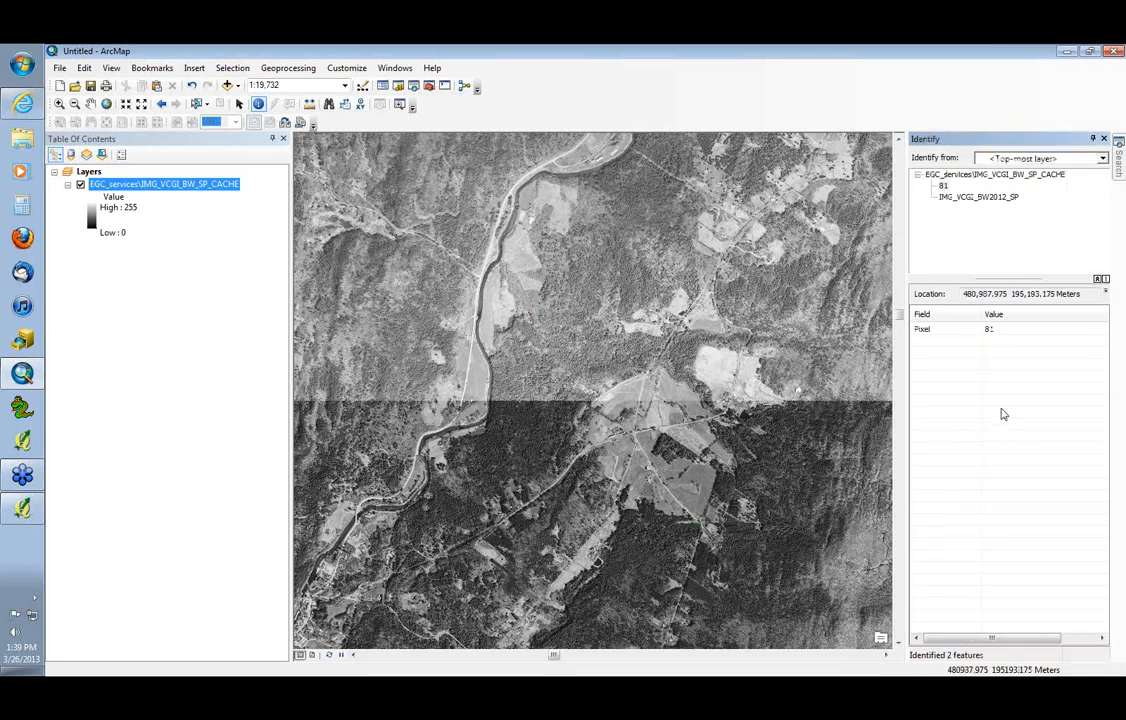
pyautogui.click(976, 198)
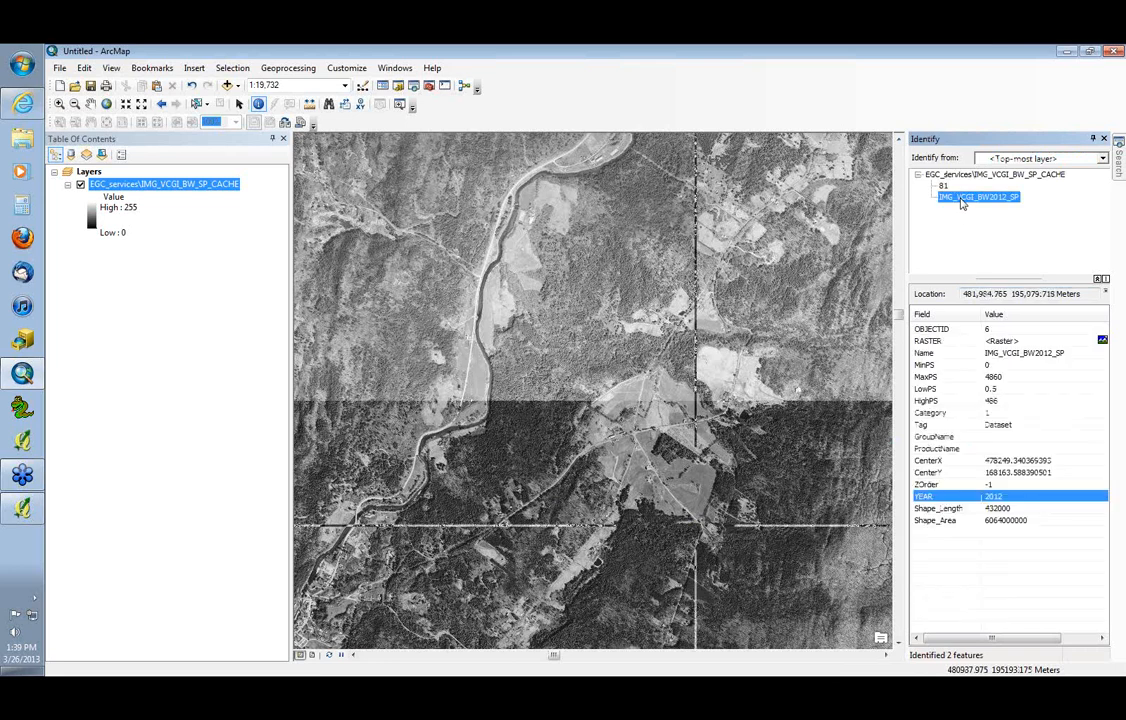
# Turn off the IMG_VCGI_BW_SP_CACHE layer and close ArcMap without saving the map
pyautogui.click(80, 185)
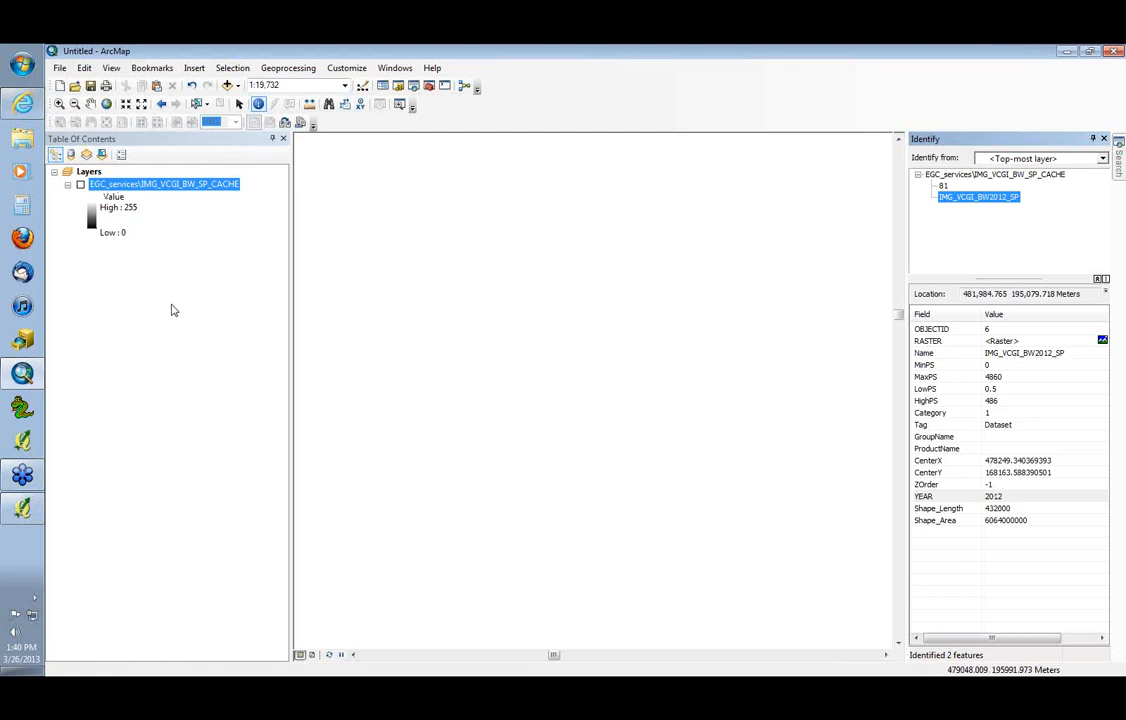
pyautogui.hotkey('alt', 'Tab')
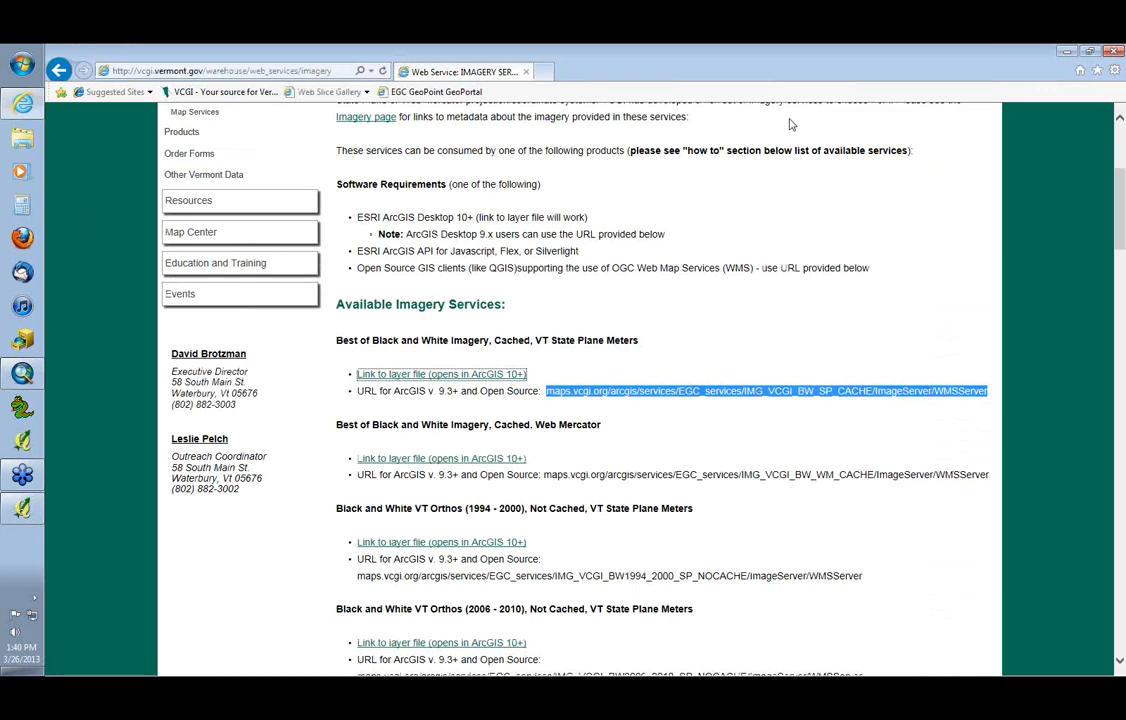
pyautogui.click(23, 374)
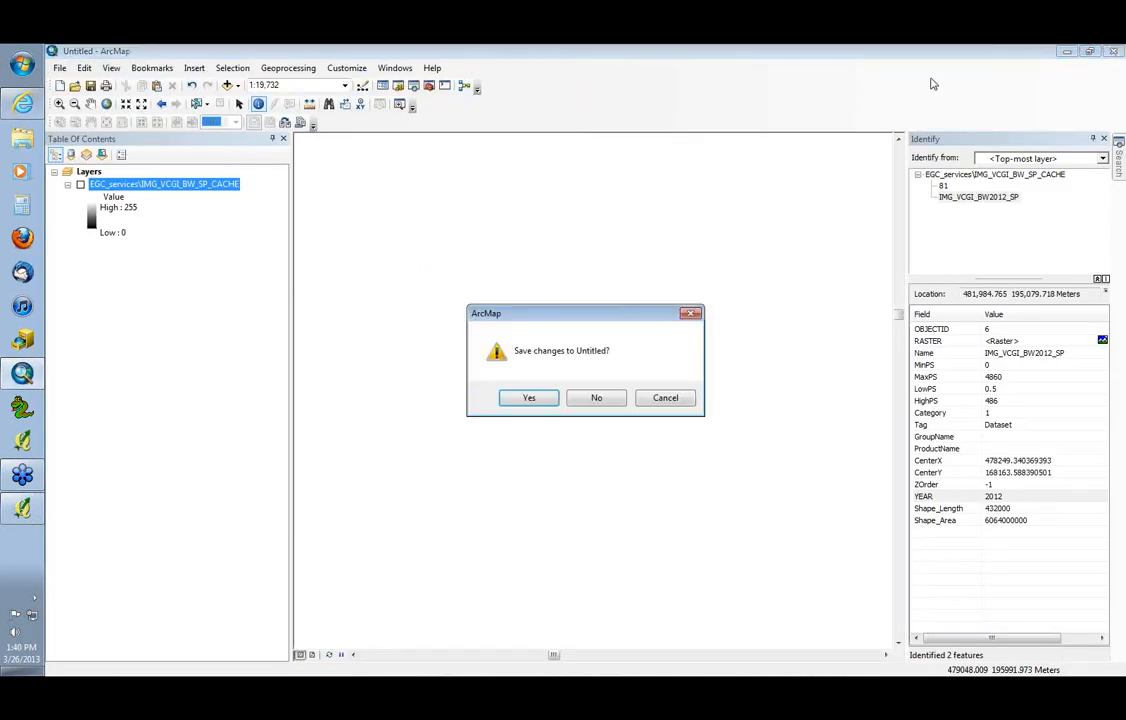
pyautogui.click(596, 397)
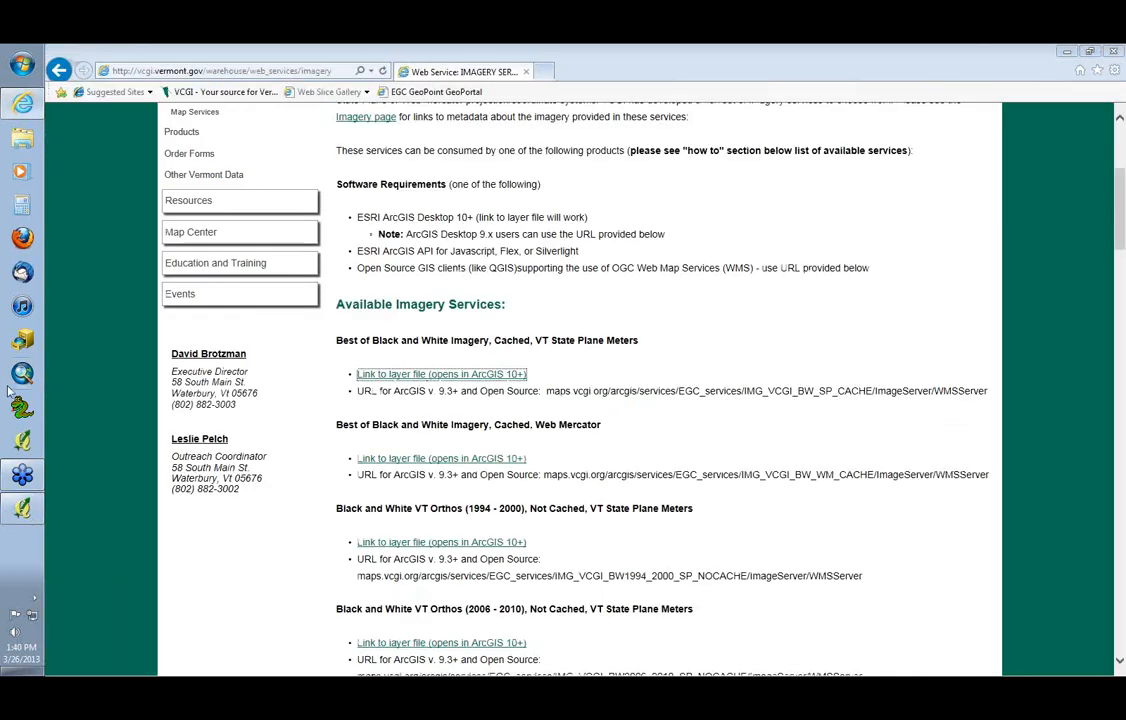
# Switch to Quantum GIS and begin creating a new WMS connection for adding server layers
pyautogui.click(22, 441)
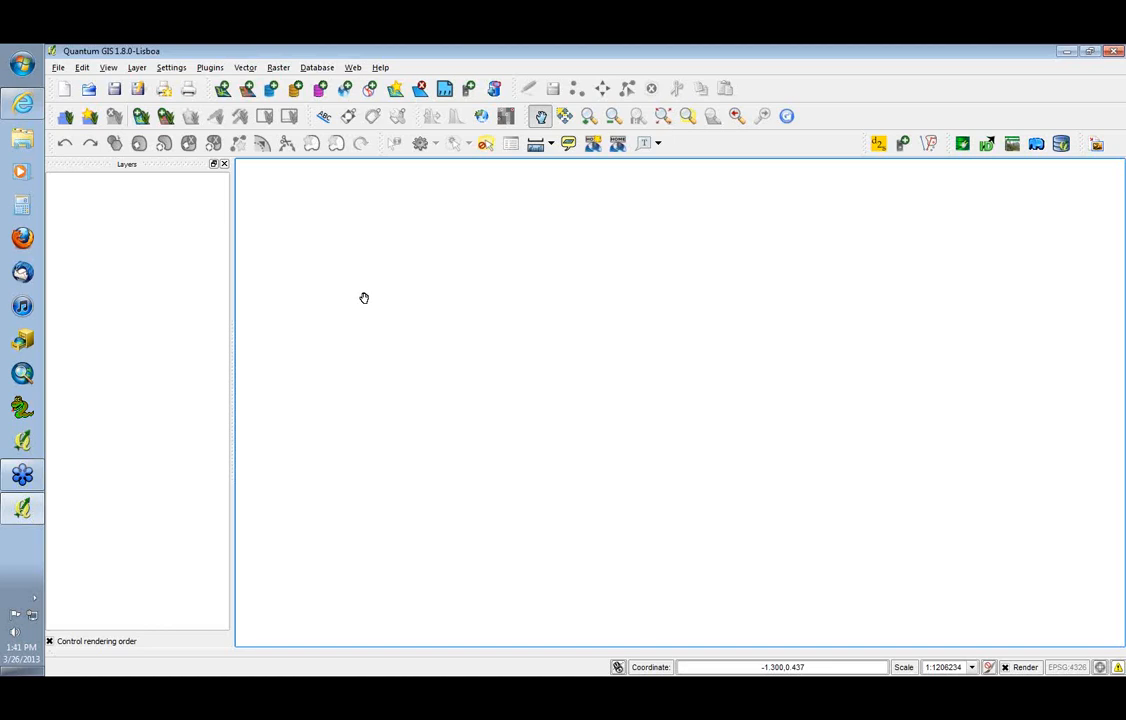
pyautogui.click(346, 90)
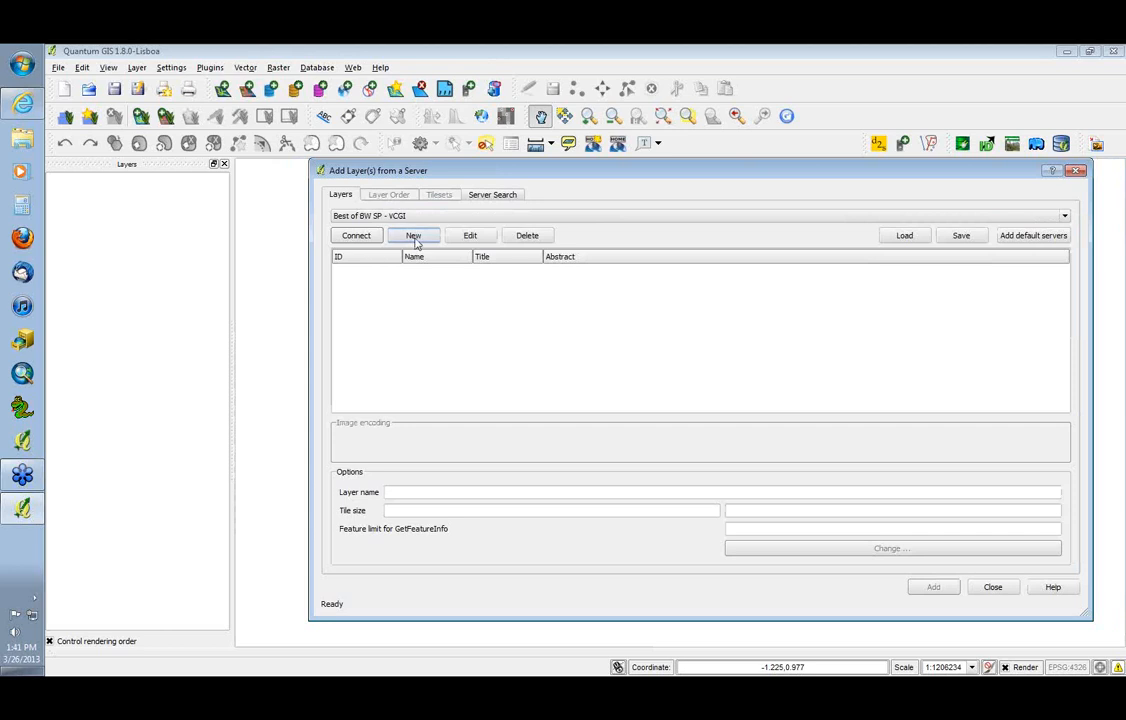
pyautogui.click(413, 237)
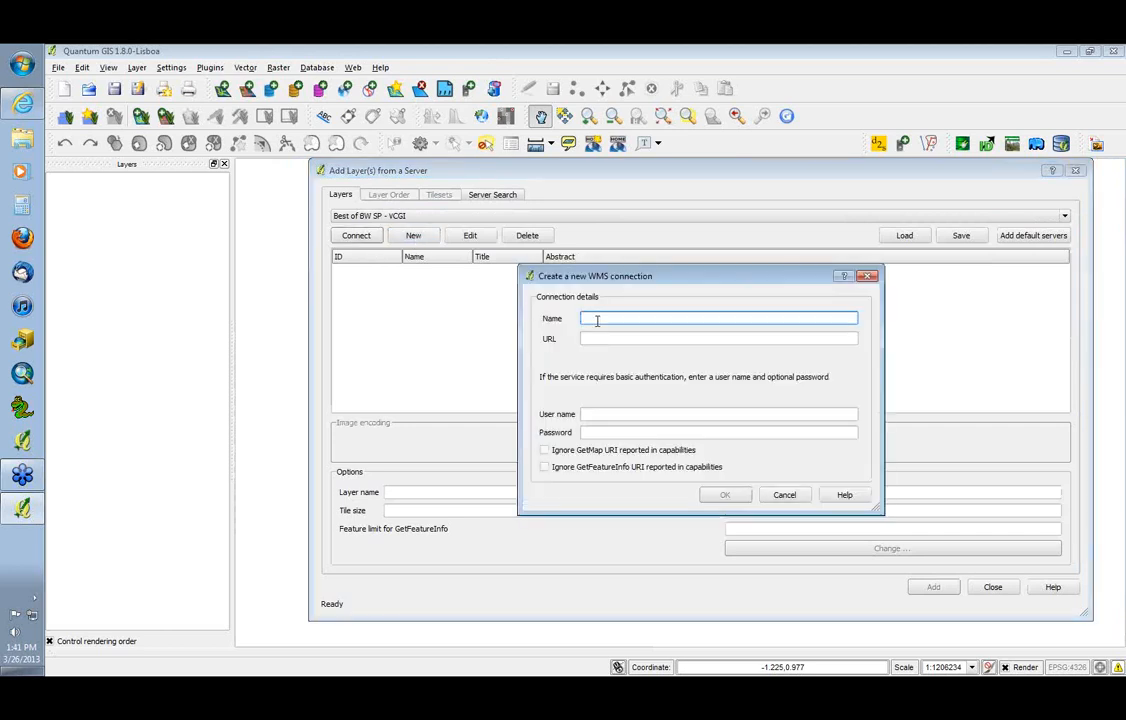
# Switch to the browser, open VCGI's Map Services page and copy the VCGI Basemap, VT State Plane Meters service URL
pyautogui.hotkey('alt', 'Tab')
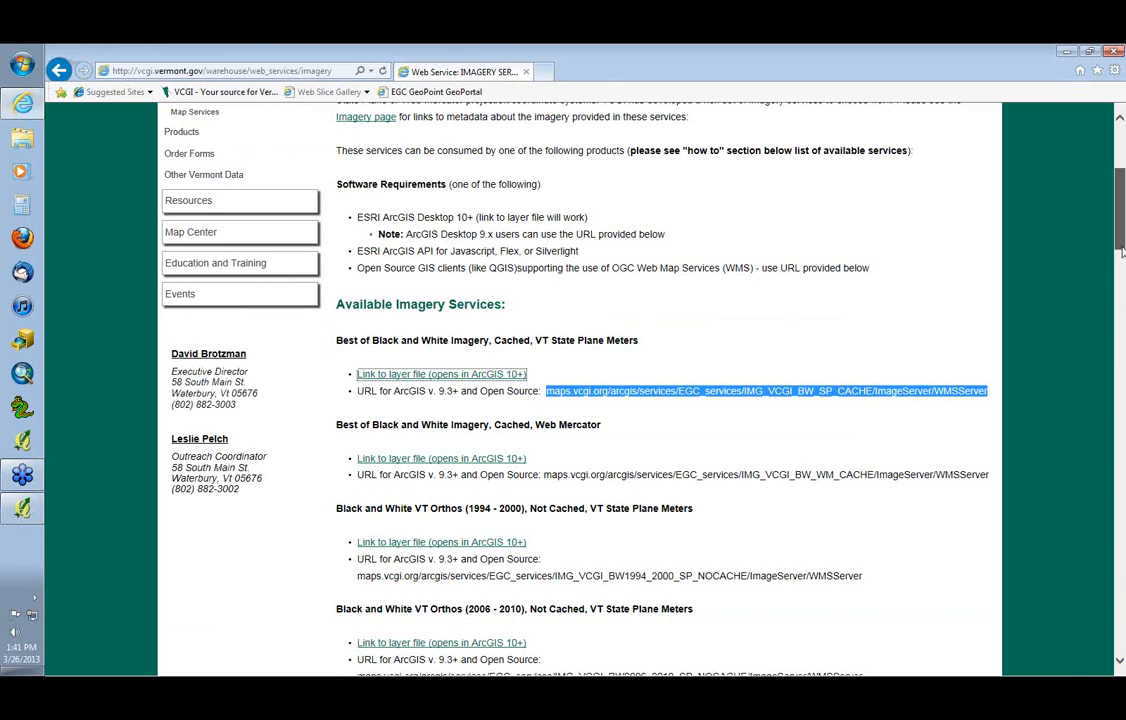
pyautogui.moveTo(1121, 247); pyautogui.dragTo(1119, 202)
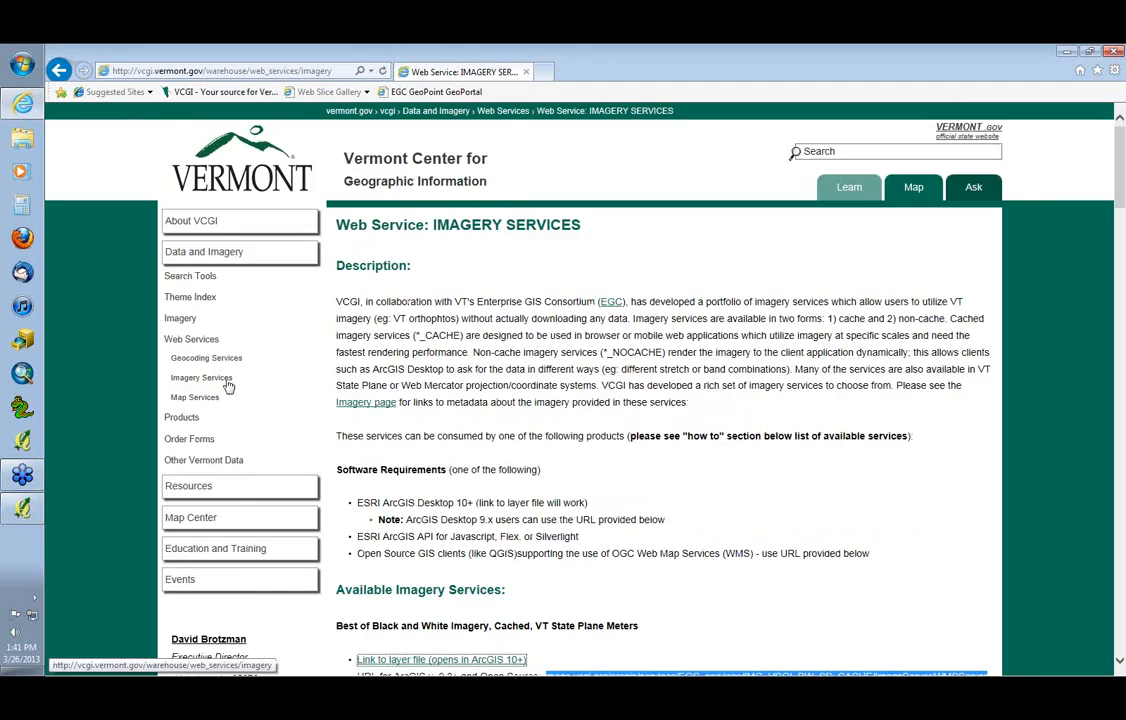
pyautogui.click(206, 399)
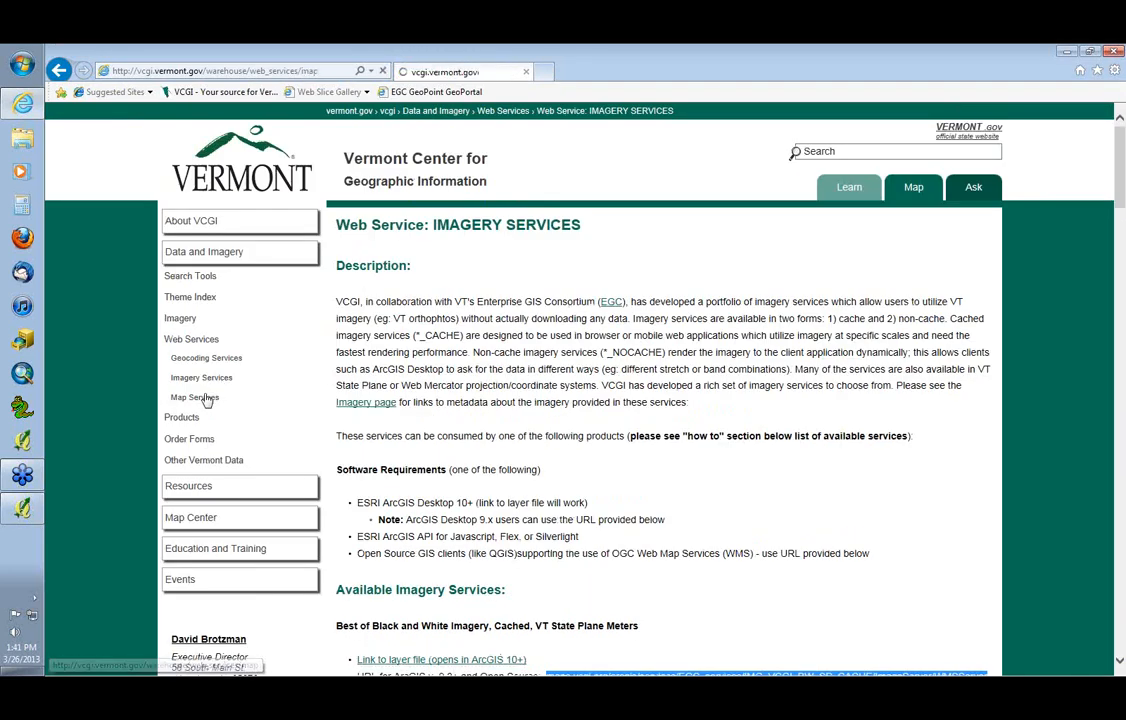
pyautogui.moveTo(952, 631); pyautogui.dragTo(548, 646)
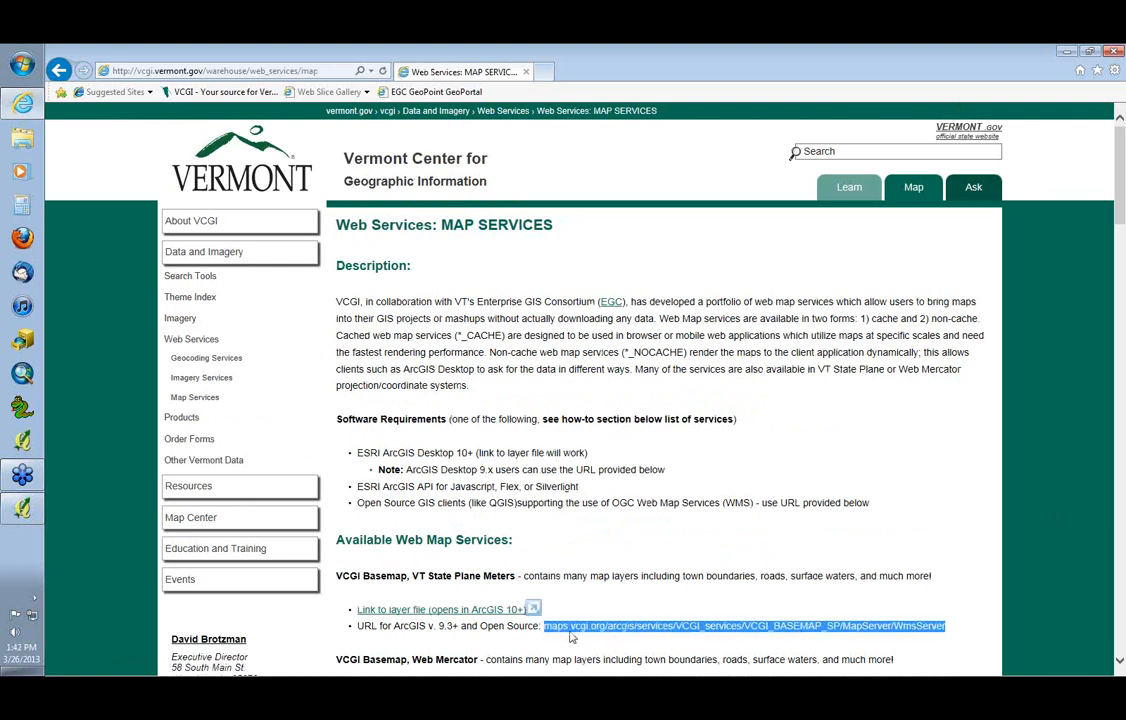
pyautogui.hotkey('alt', 'Tab')
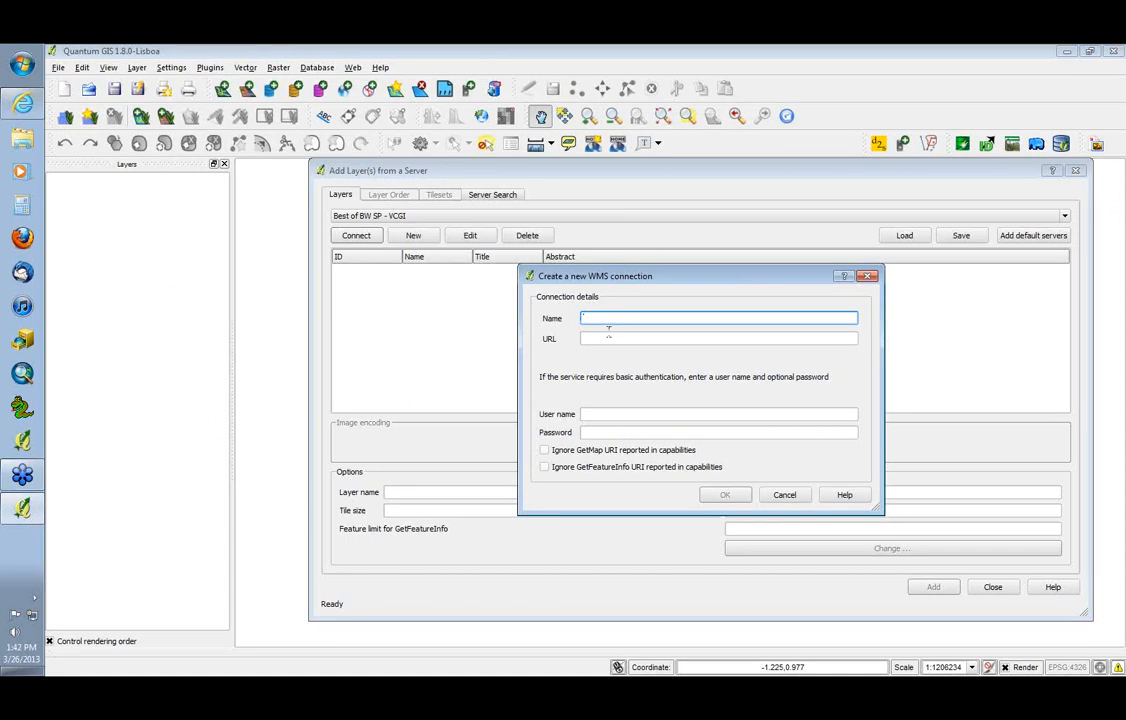
pyautogui.click(611, 339)
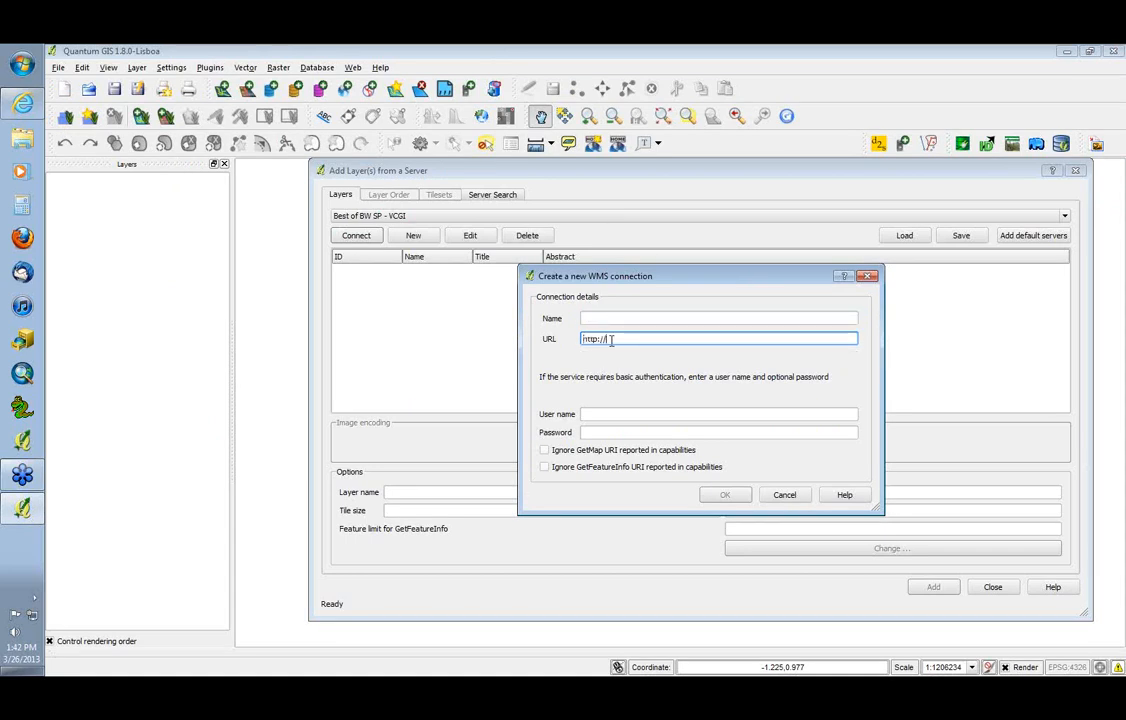
pyautogui.write('http://')
pyautogui.hotkey('ctrl', 'v')
pyautogui.hotkey('alt', 'Tab')
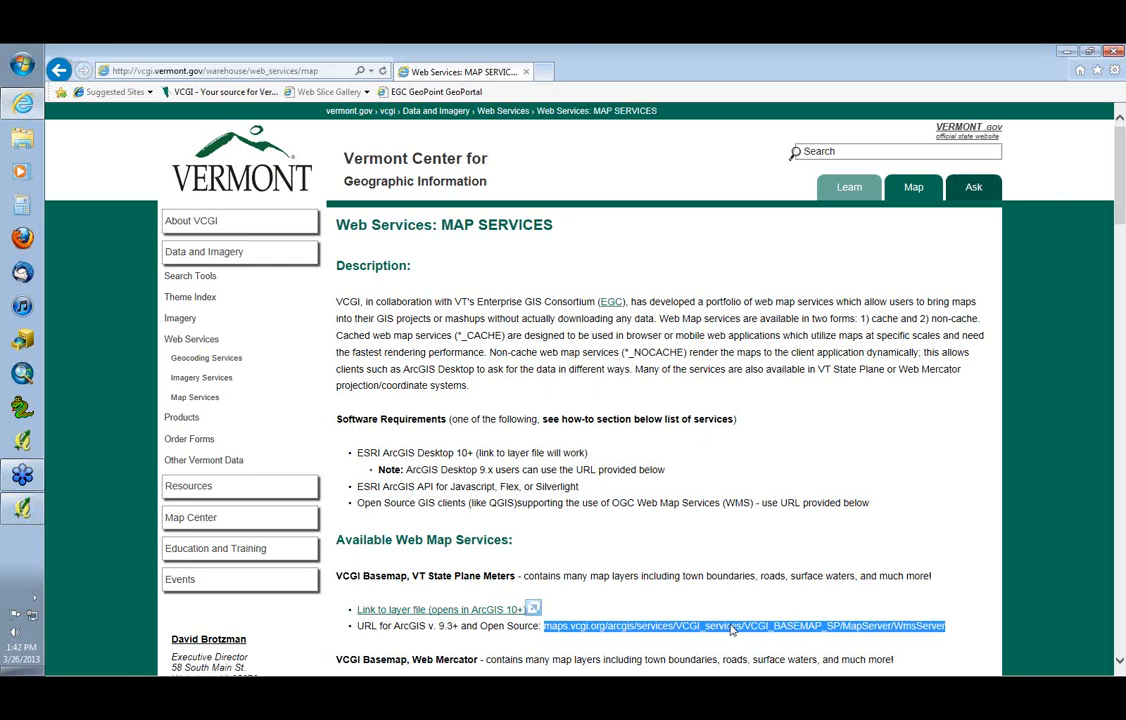
pyautogui.hotkey('alt', 'Tab')
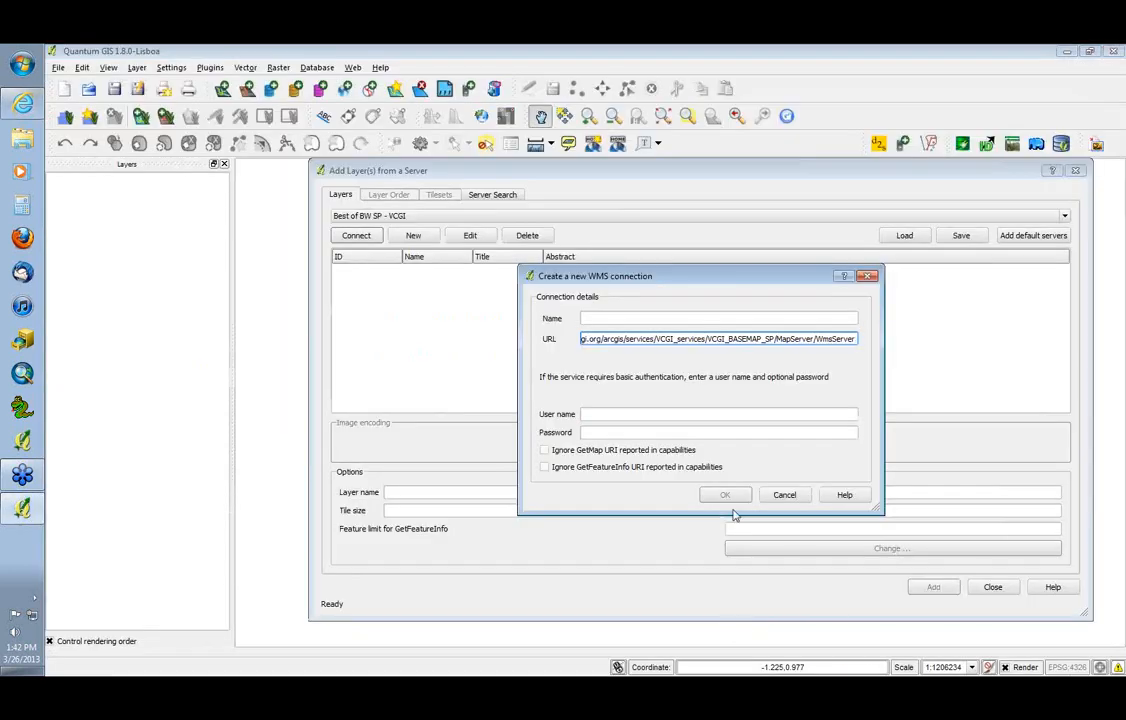
pyautogui.click(639, 318)
pyautogui.click(590, 339)
pyautogui.press('Left')
pyautogui.press('Left')
pyautogui.press('Left')
pyautogui.press('Left')
pyautogui.press('Left')
pyautogui.press('Left')
pyautogui.press('Left')
pyautogui.press('Left')
pyautogui.press('Left')
pyautogui.press('Left')
pyautogui.press('Left')
pyautogui.press('Left')
pyautogui.press('Left')
pyautogui.press('Left')
pyautogui.press('Left')
pyautogui.press('Left')
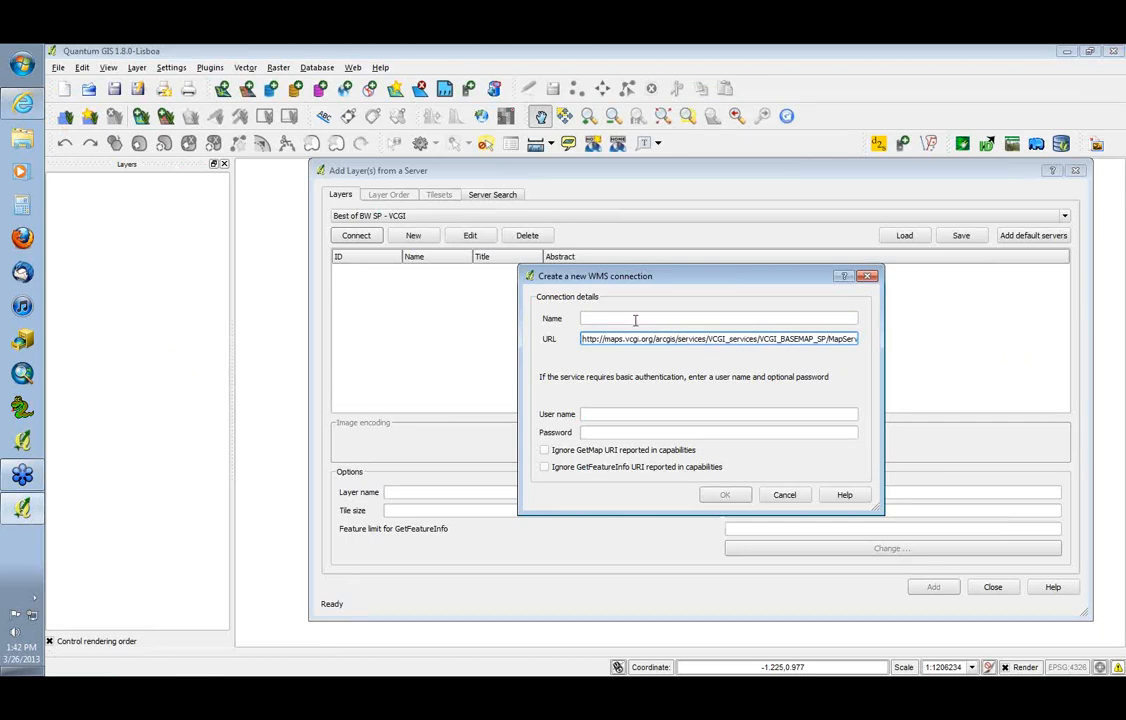
# Name the connection VCGI_BASEMAP_SP and save it, overwriting the existing connection of that name
pyautogui.click(635, 319)
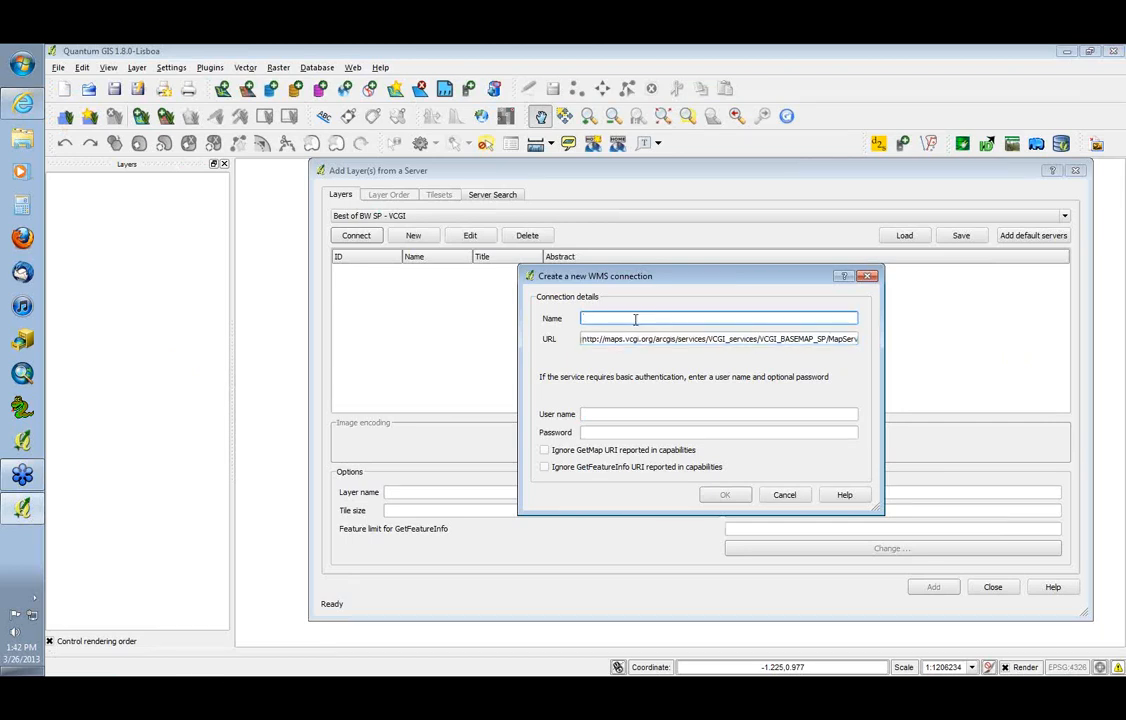
pyautogui.write('VCGI_BASEMAP_SP')
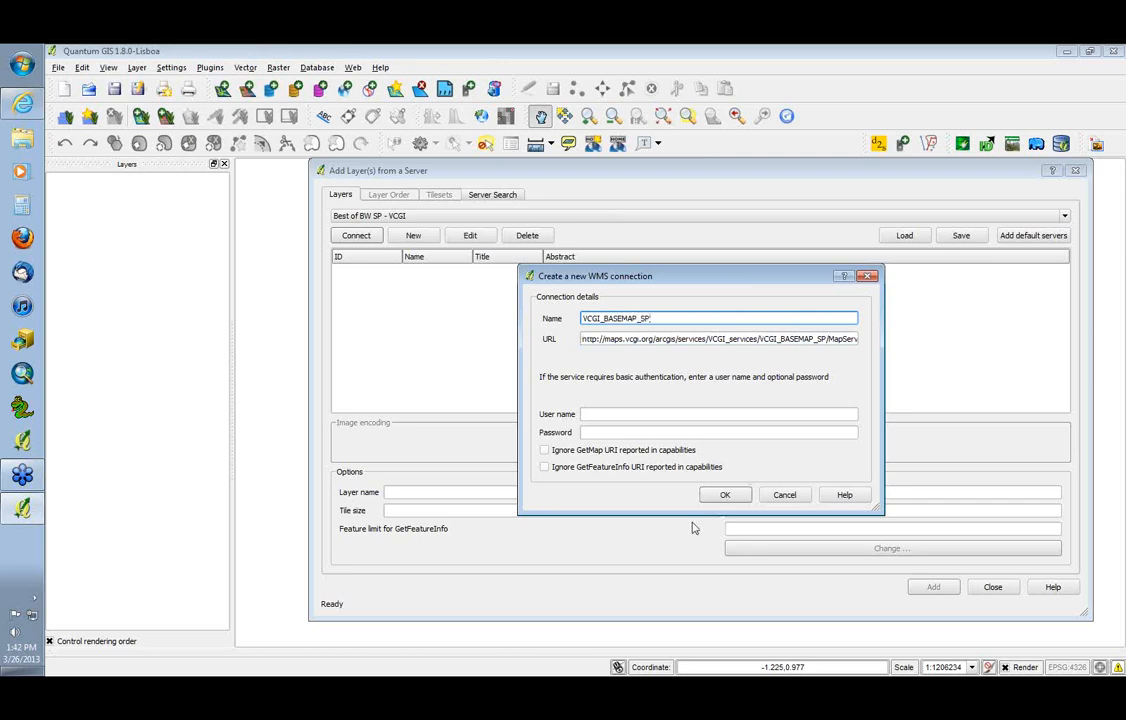
pyautogui.click(725, 495)
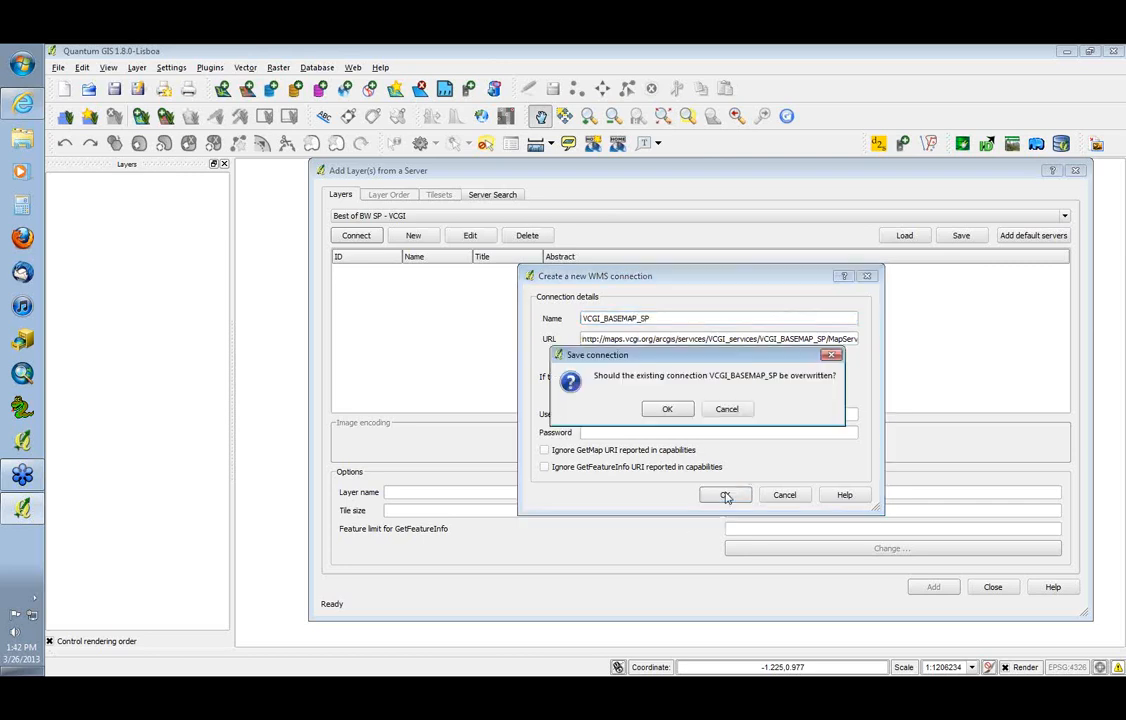
pyautogui.click(668, 411)
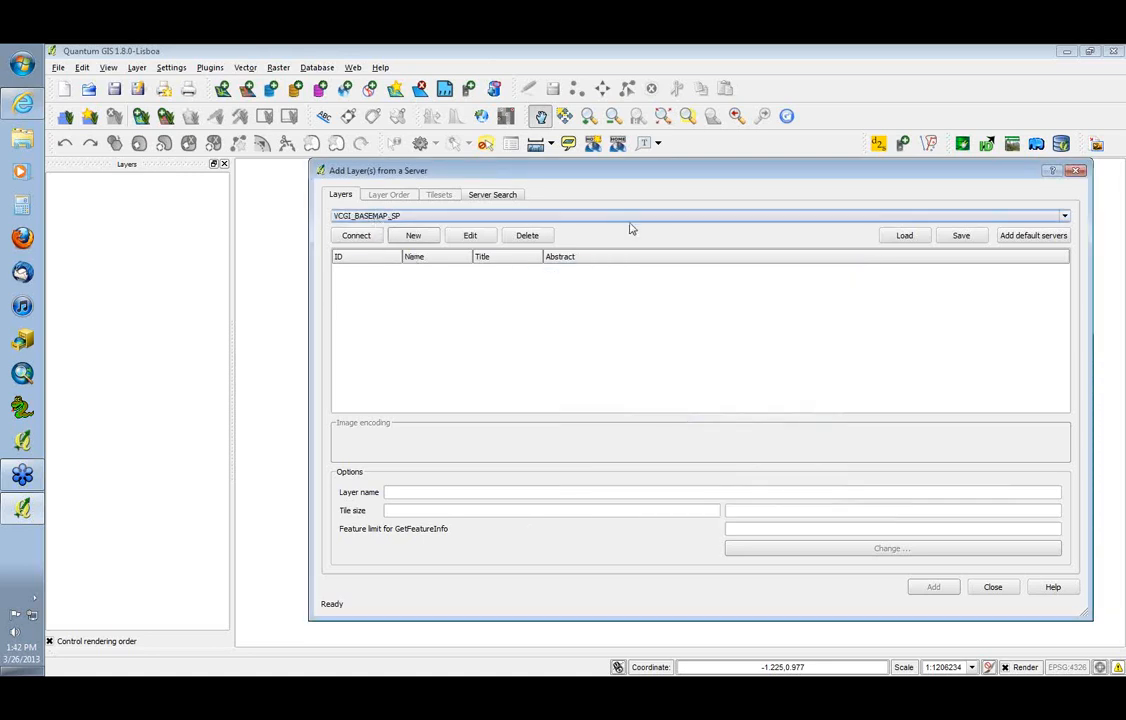
# Connect to the VCGI_BASEMAP_SP server and widen the Title column to show the full layer titles
pyautogui.click(1063, 217)
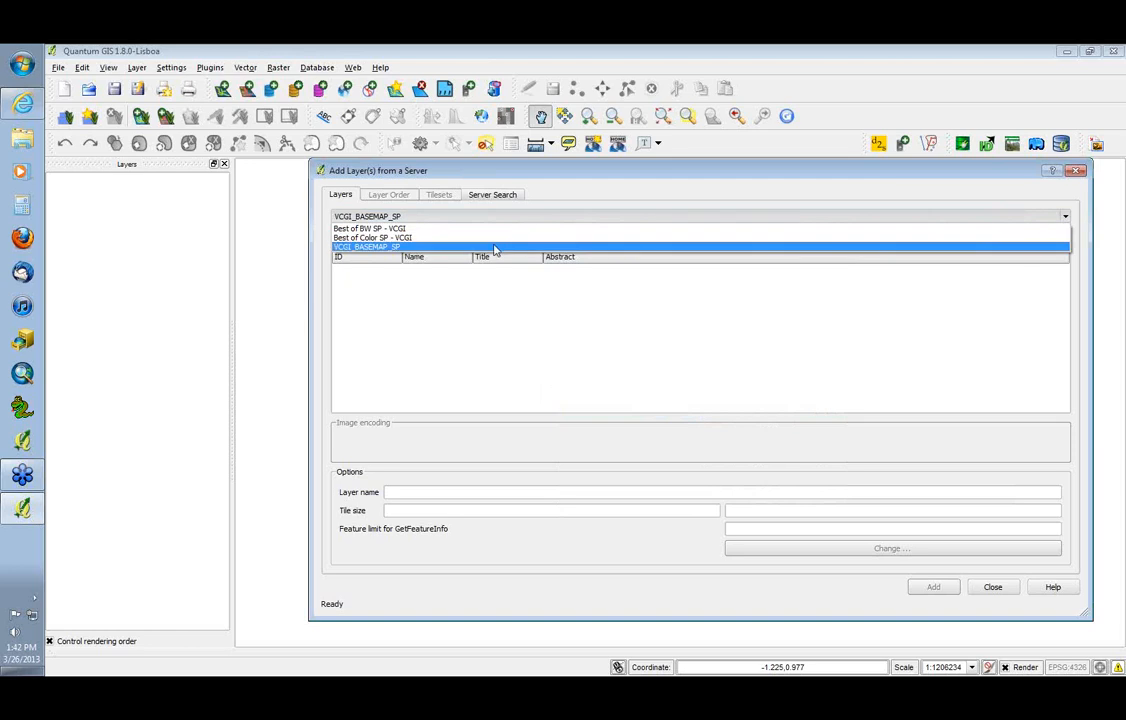
pyautogui.click(379, 247)
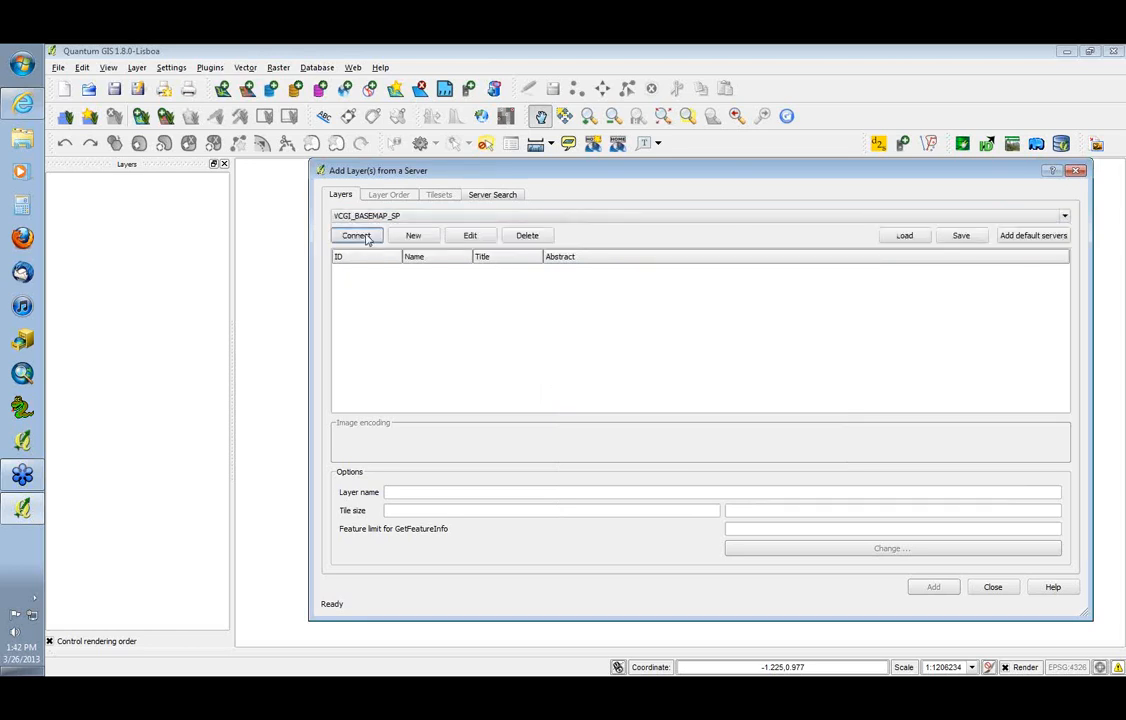
pyautogui.click(362, 235)
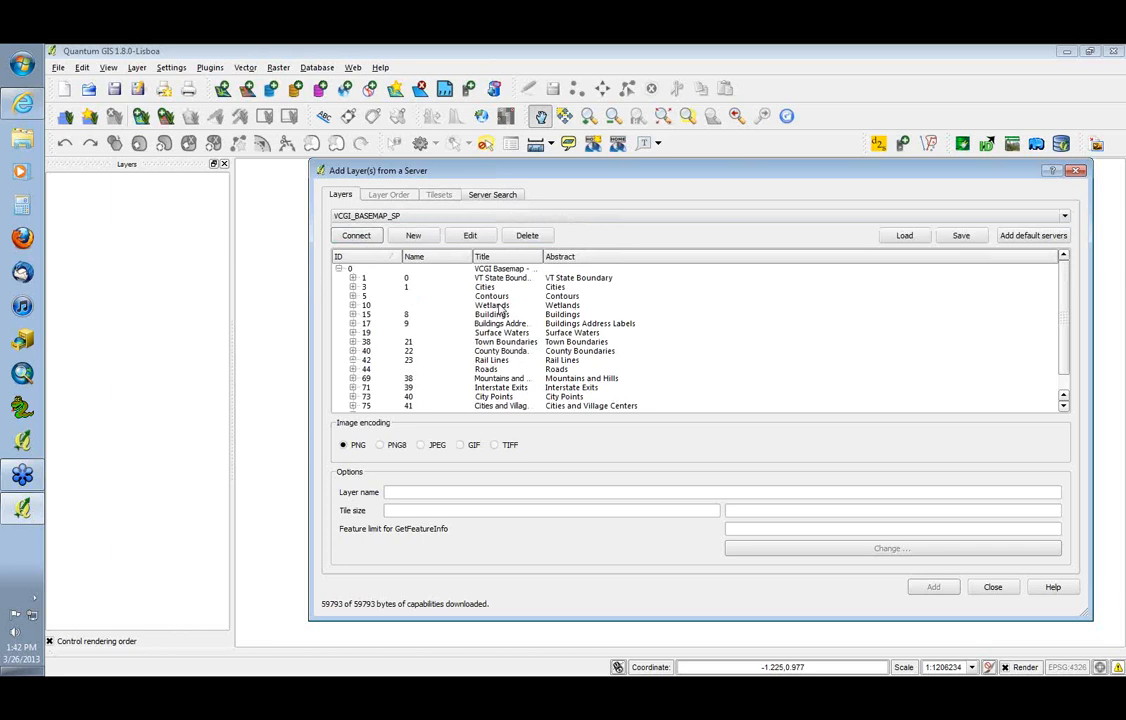
pyautogui.doubleClick(542, 257)
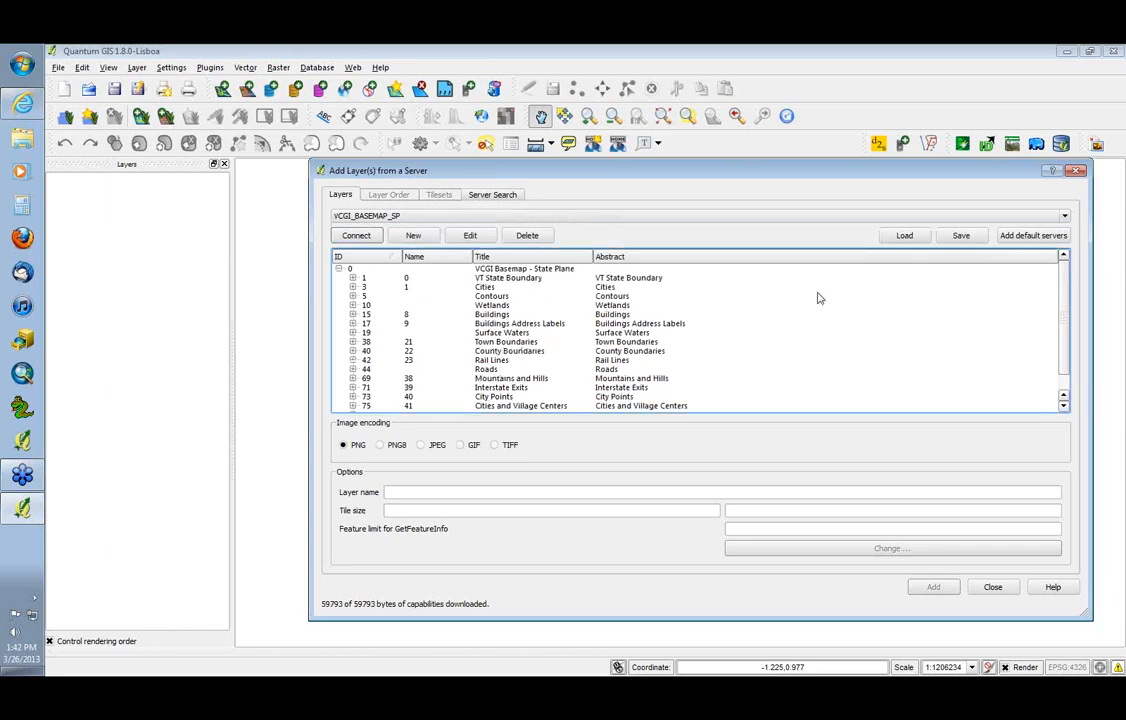
pyautogui.moveTo(1064, 289); pyautogui.dragTo(1060, 284)
# Add the entire VCGI Basemap - State Plane group to the map as one layer and move the dialog aside
pyautogui.click(350, 272)
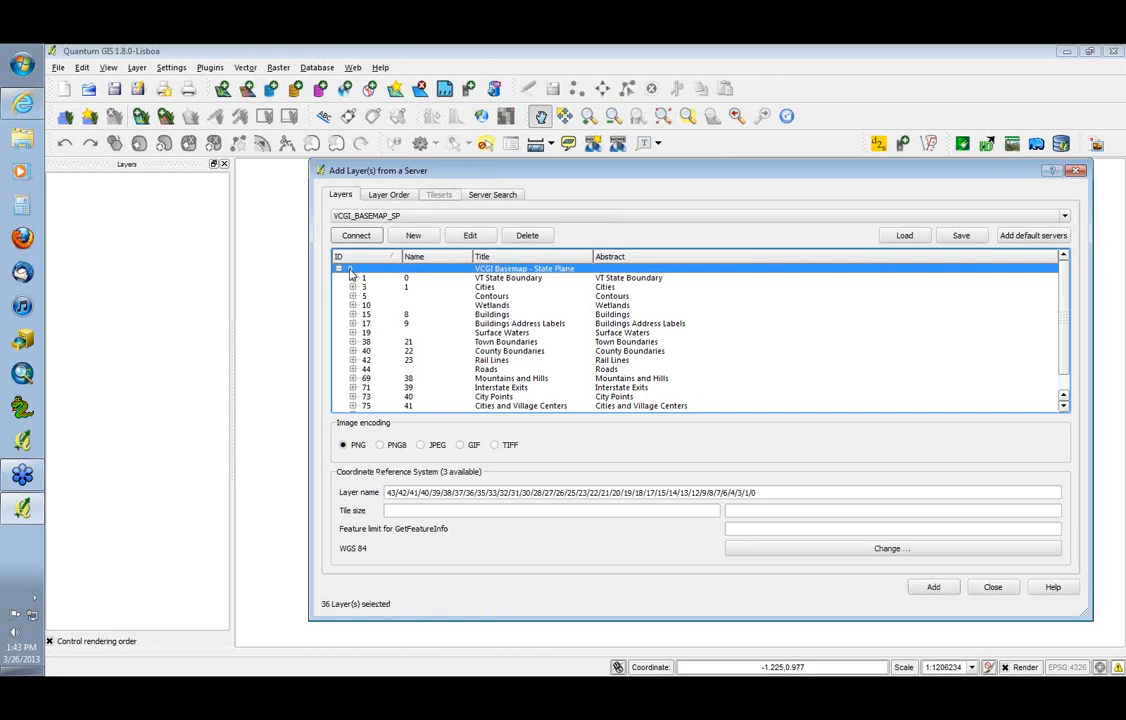
pyautogui.click(339, 269)
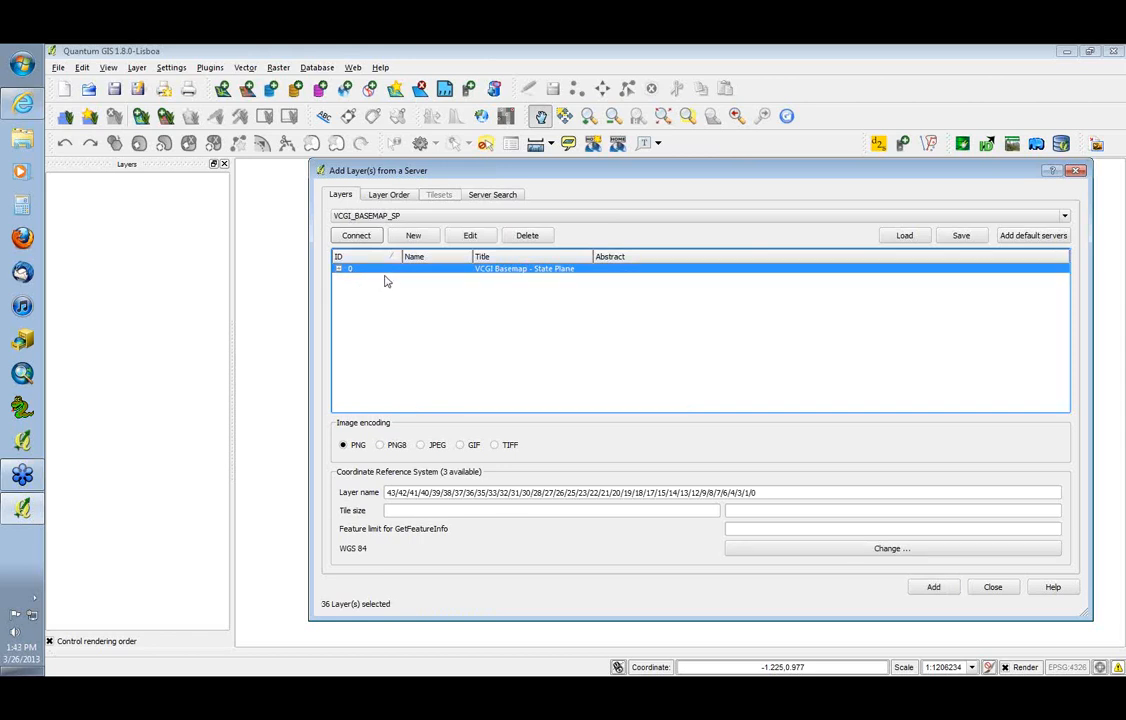
pyautogui.click(339, 269)
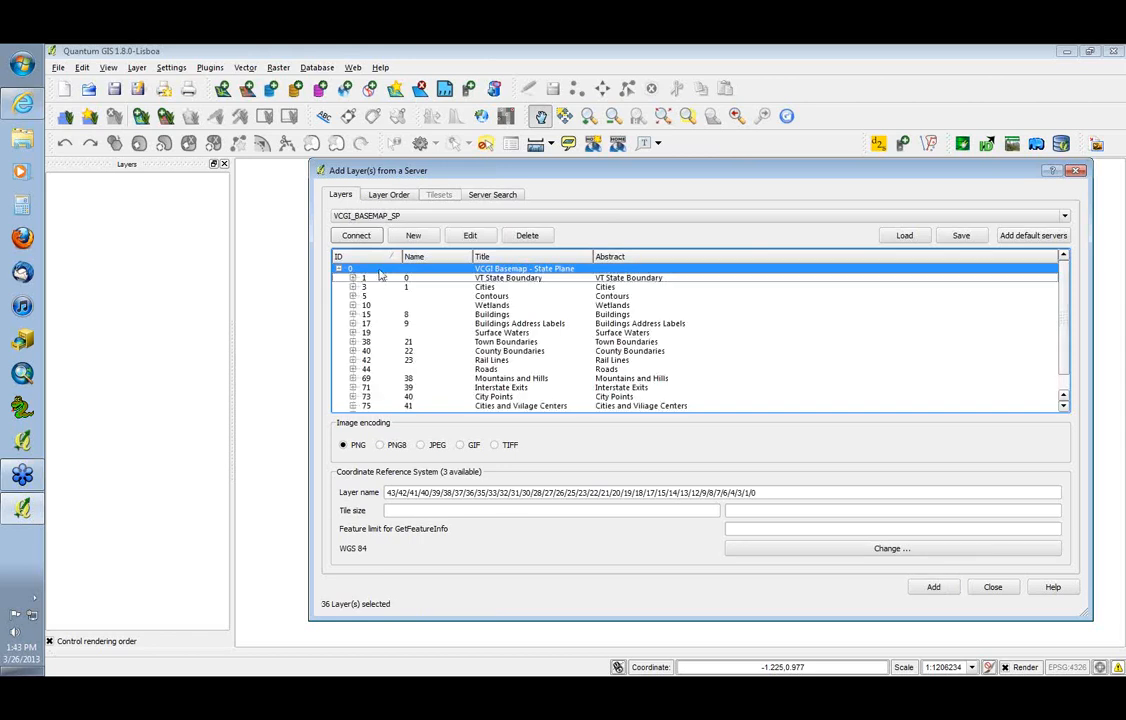
pyautogui.click(379, 270)
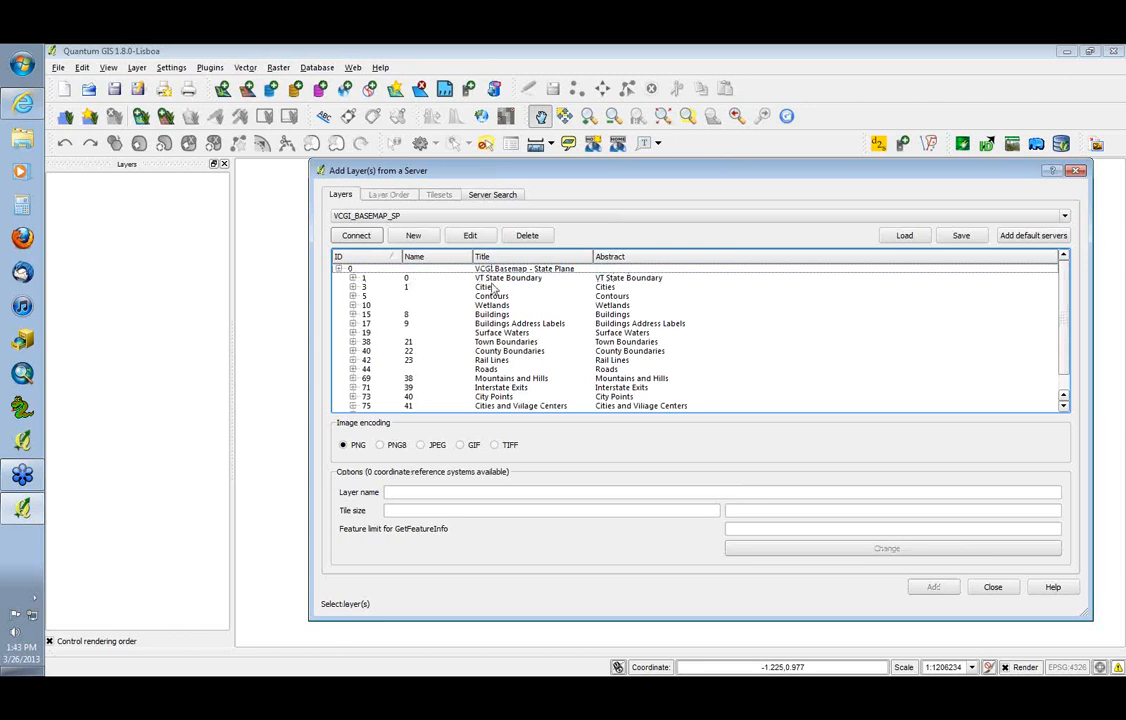
pyautogui.click(494, 280)
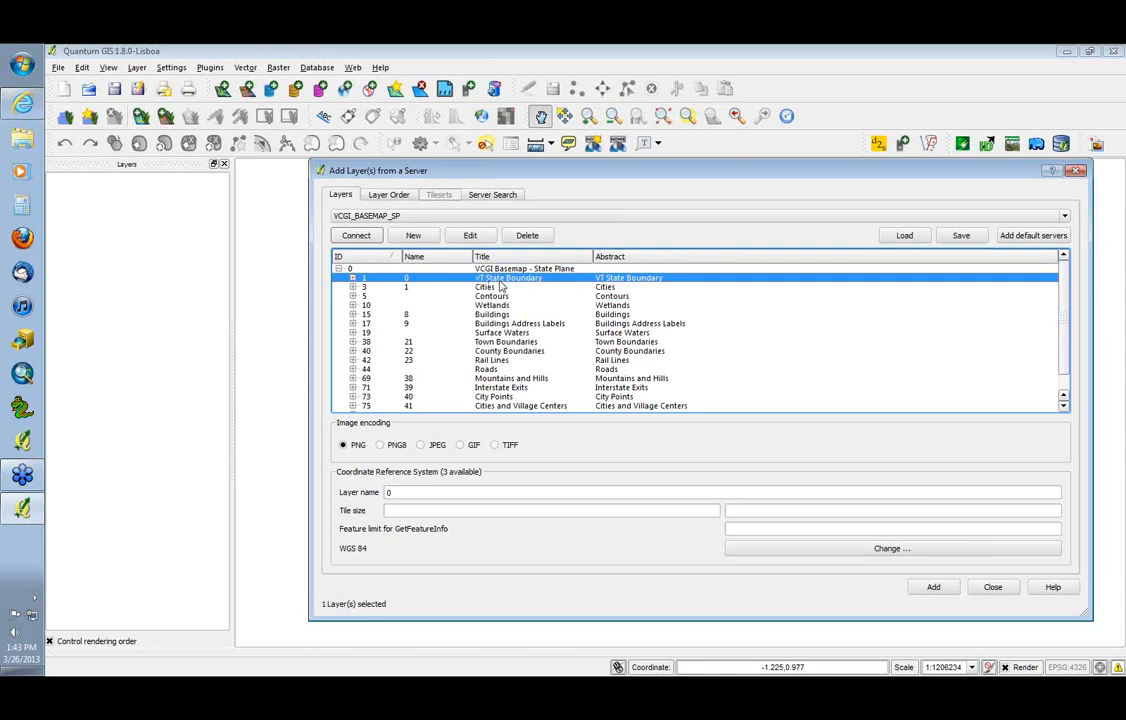
pyautogui.doubleClick(495, 269)
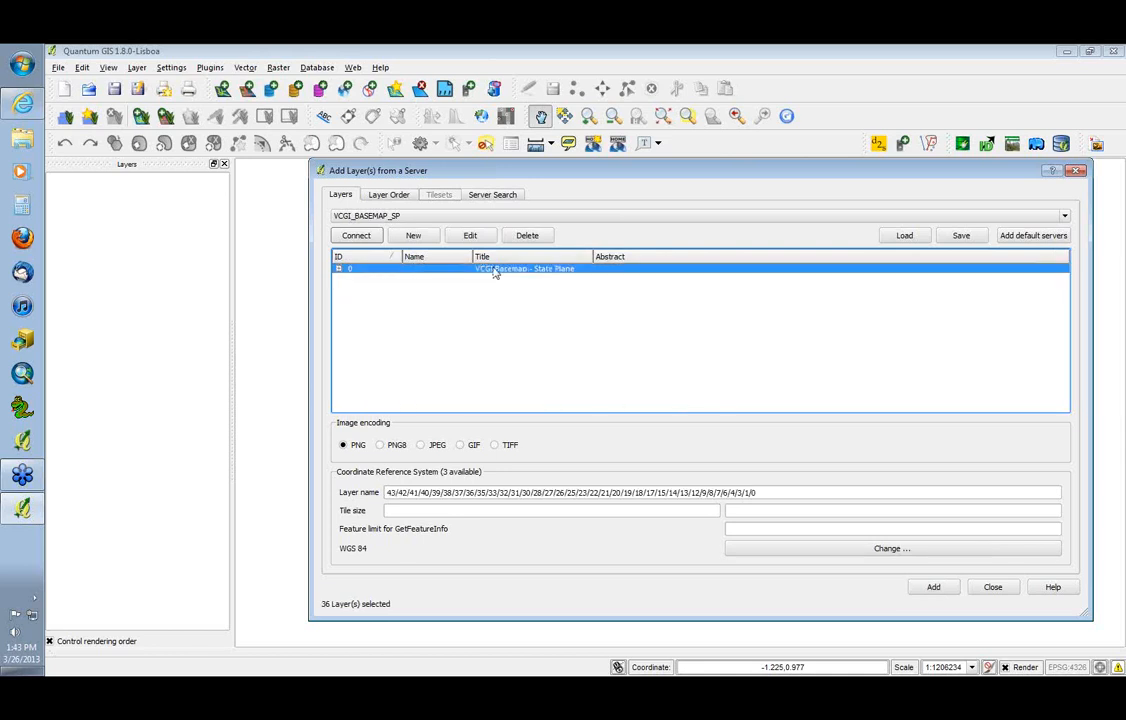
pyautogui.click(339, 269)
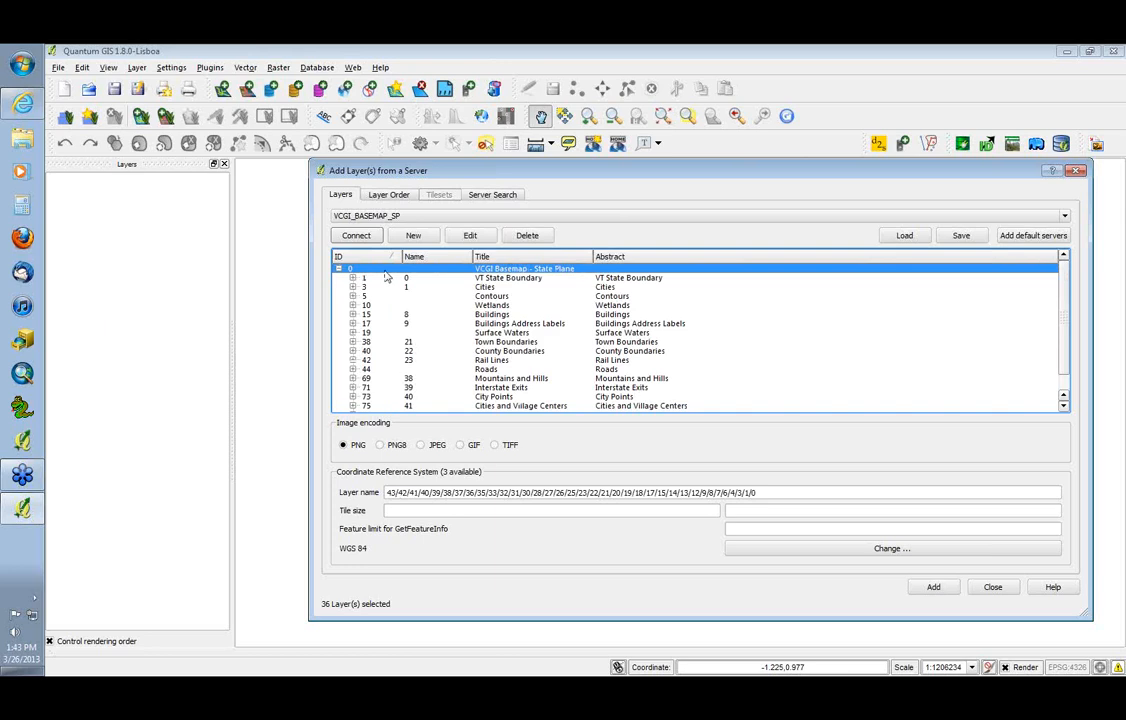
pyautogui.click(932, 588)
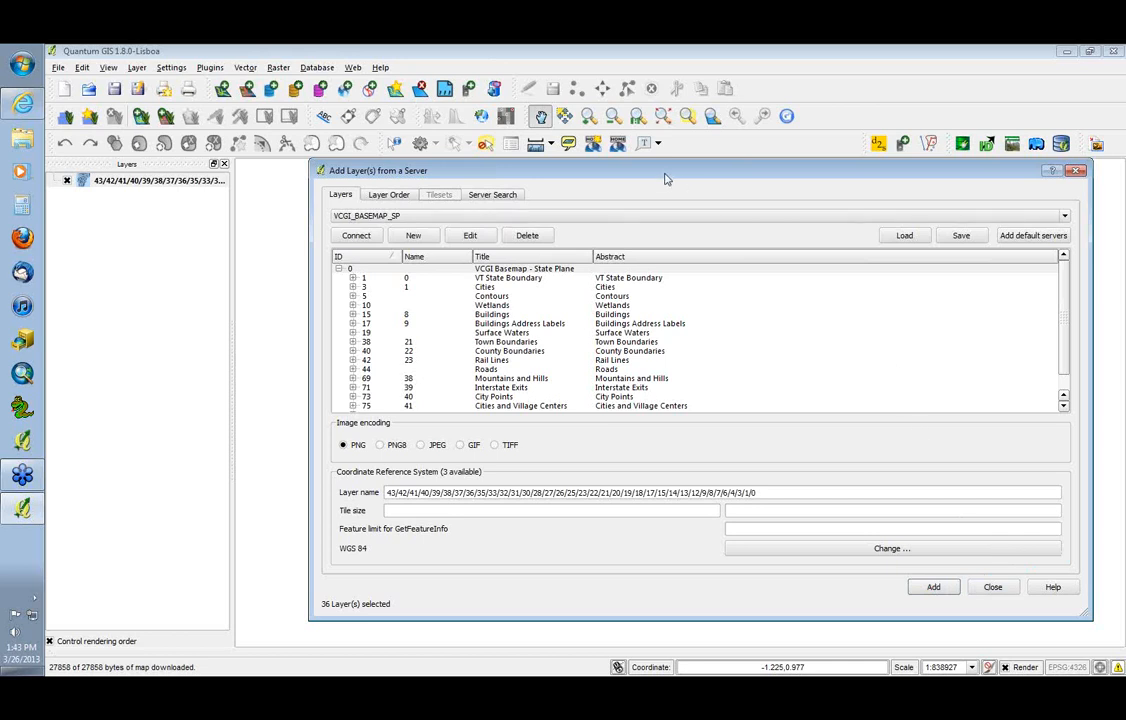
pyautogui.moveTo(667, 178); pyautogui.dragTo(445, 165)
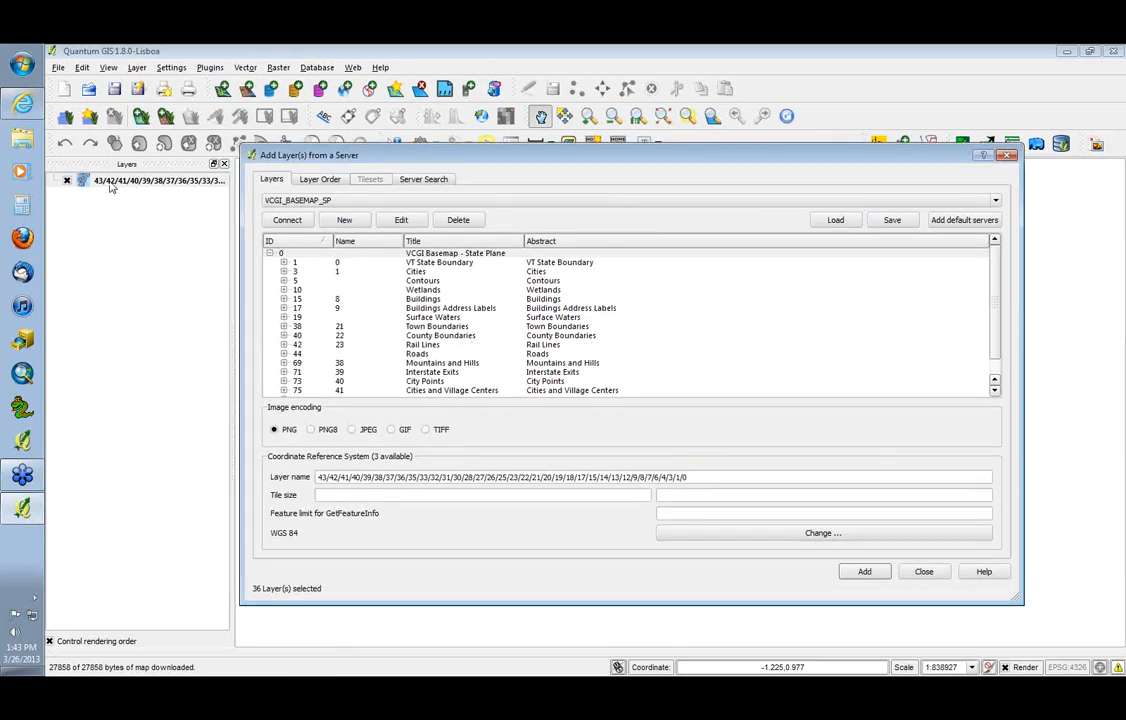
pyautogui.click(68, 181)
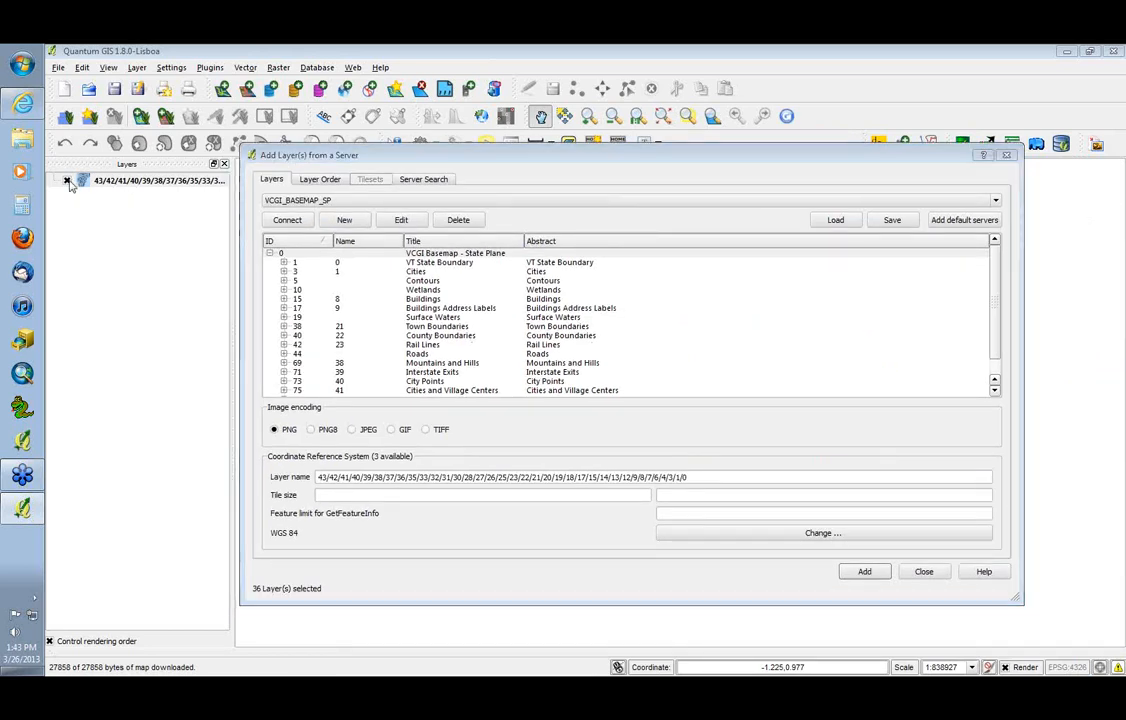
# Select only the VT State Boundary layer within the basemap group and add it to the map
pyautogui.doubleClick(429, 257)
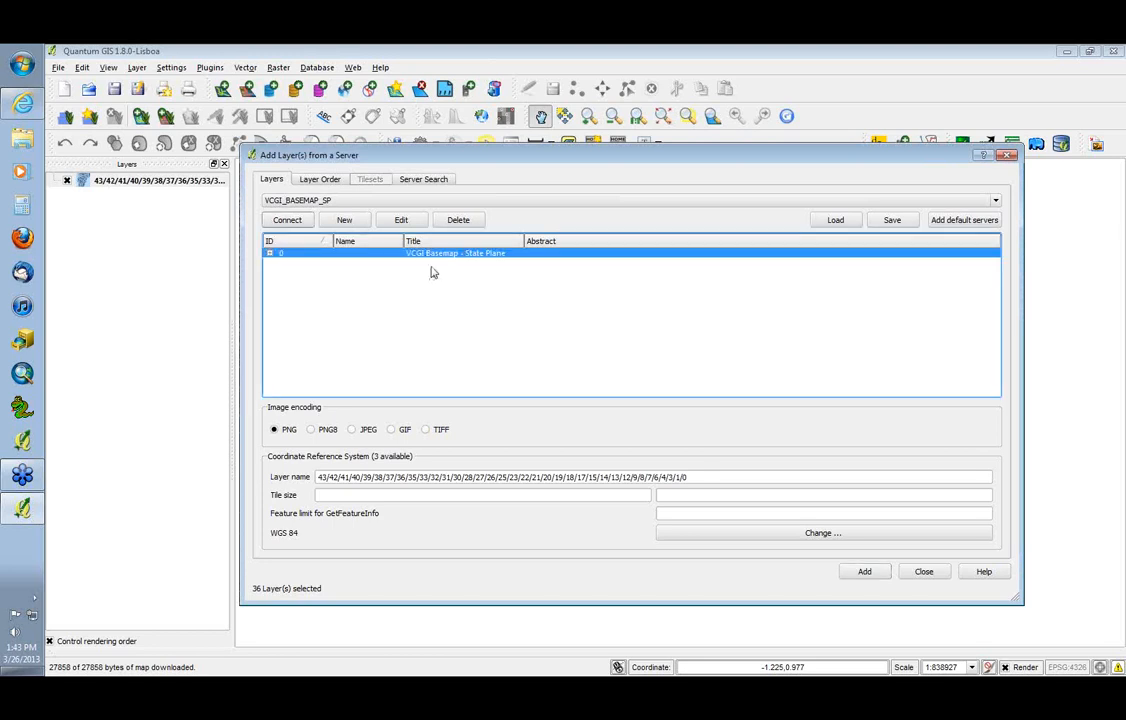
pyautogui.doubleClick(424, 255)
pyautogui.click(425, 271)
pyautogui.click(427, 264)
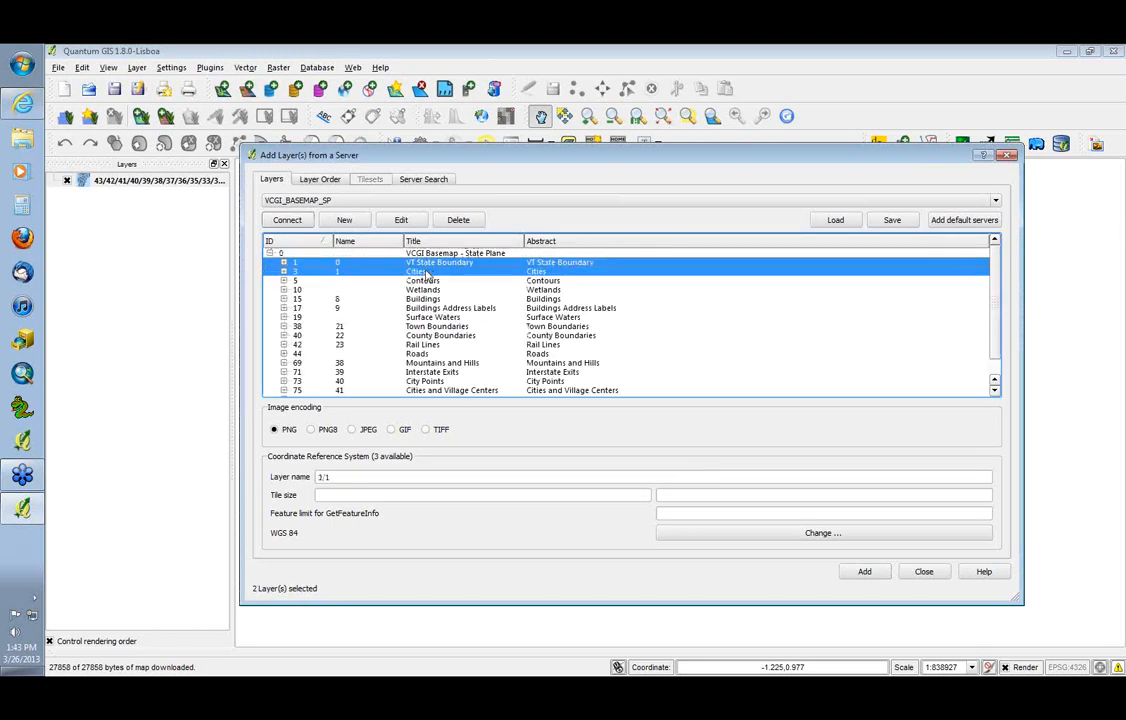
pyautogui.click(426, 271)
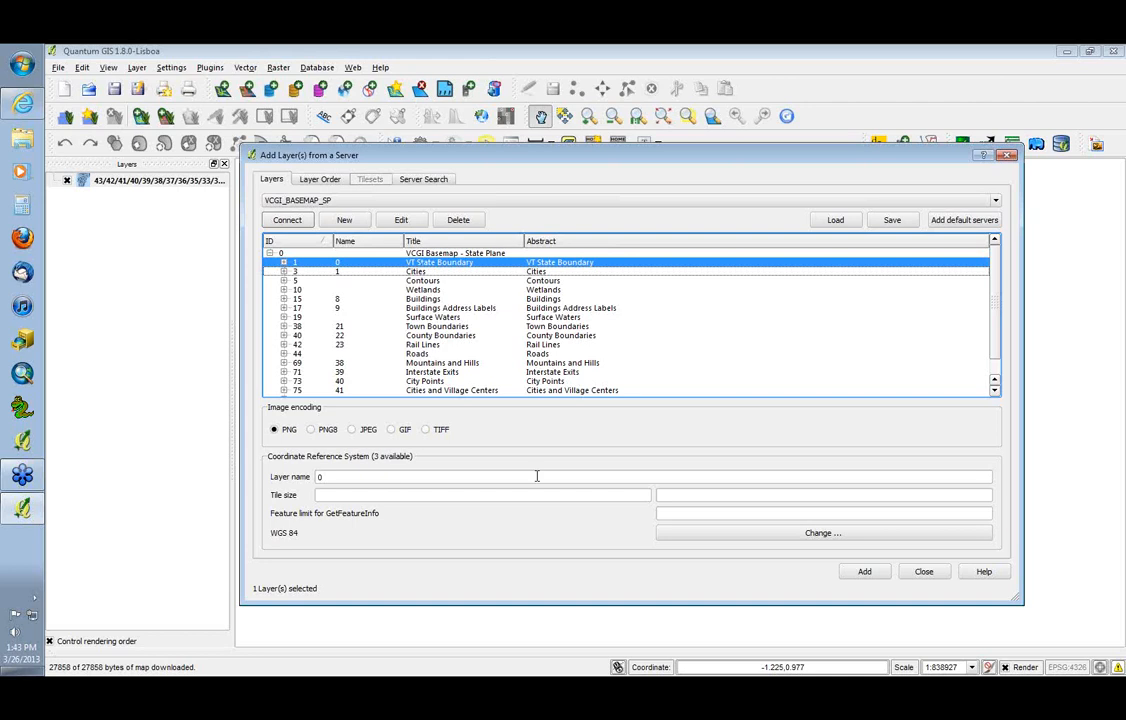
pyautogui.click(867, 574)
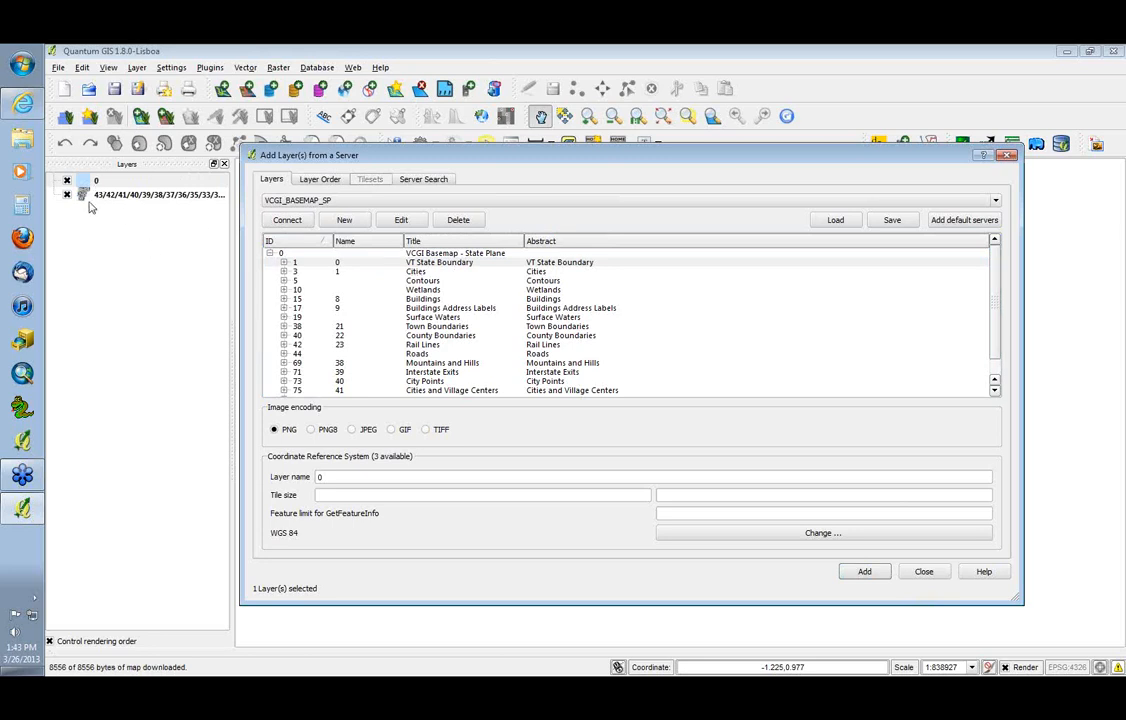
# Toggle VT State Boundary and Cities in the server's layer list until neither is selected
pyautogui.click(429, 271)
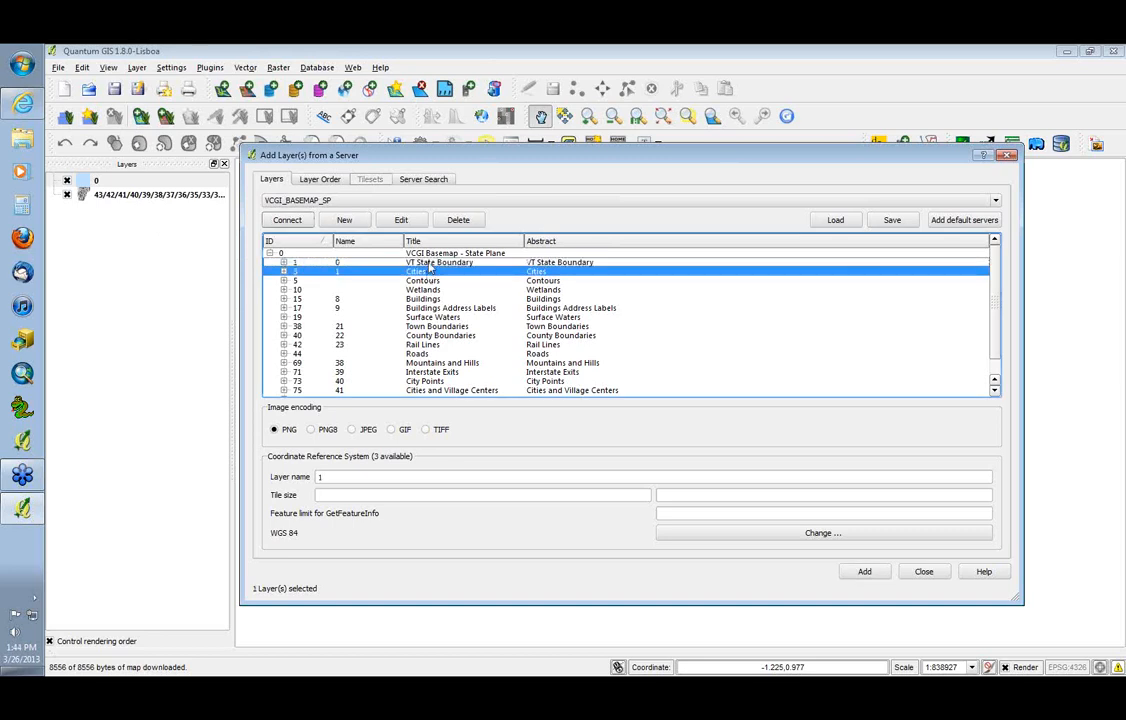
pyautogui.click(432, 271)
pyautogui.click(432, 263)
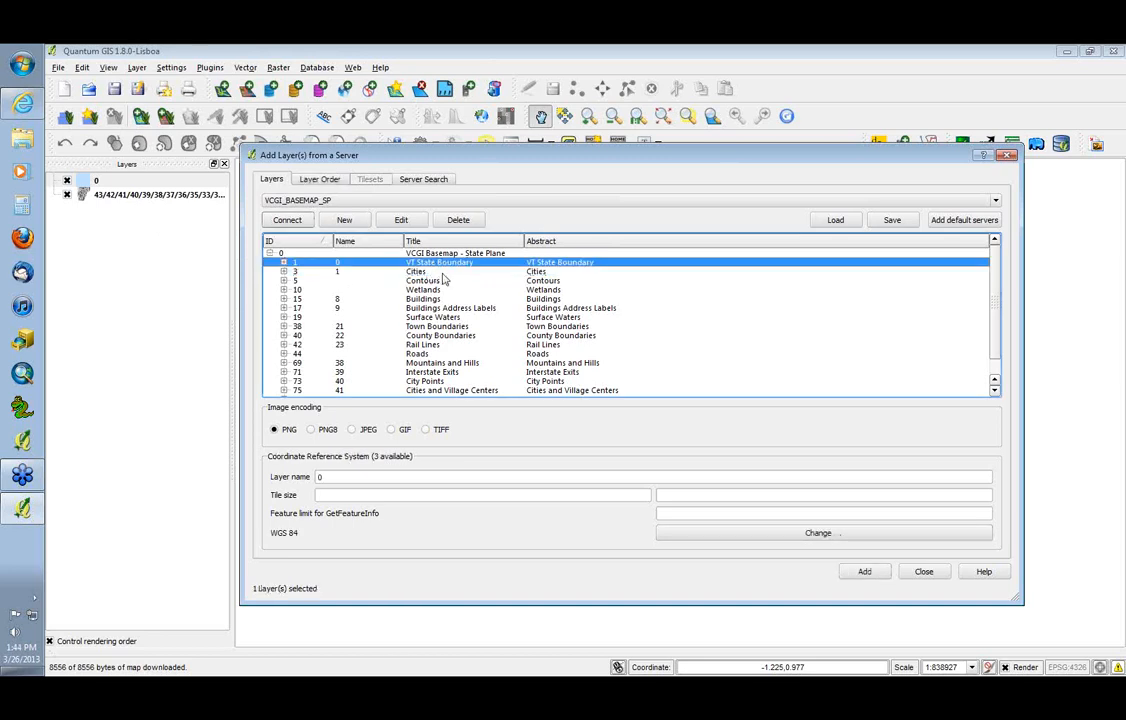
pyautogui.click(443, 273)
pyautogui.click(442, 264)
pyautogui.click(444, 274)
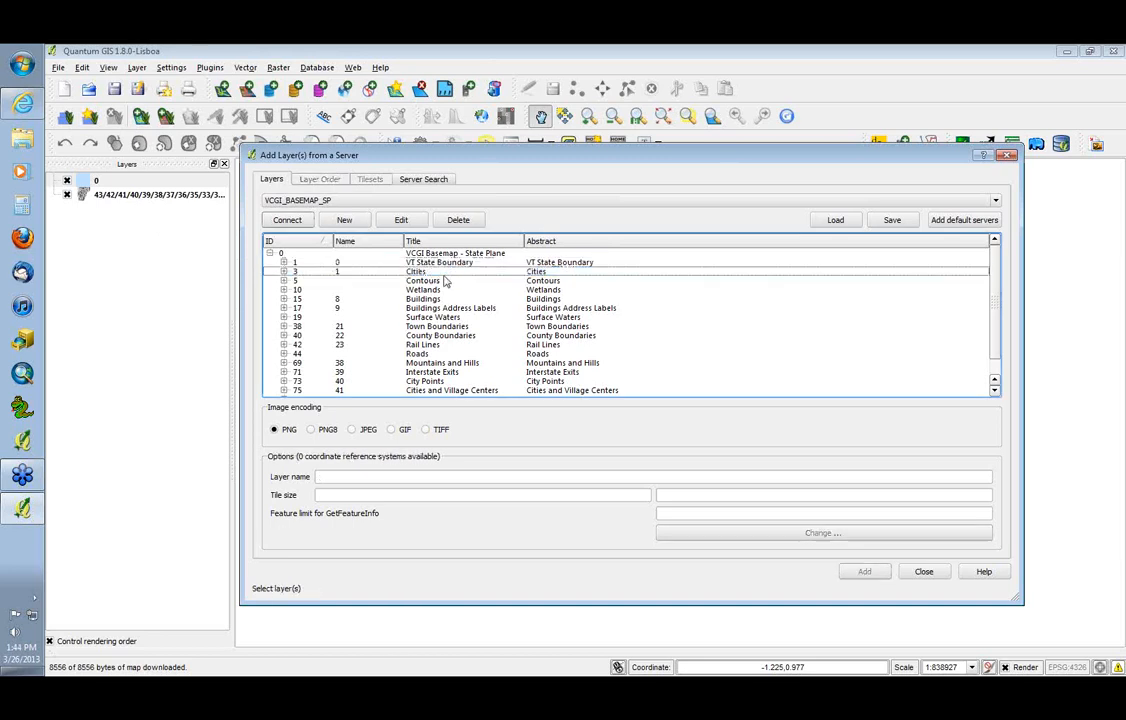
pyautogui.click(445, 262)
pyautogui.keyDown('ctrl'); pyautogui.click(447, 271); pyautogui.keyUp('ctrl')
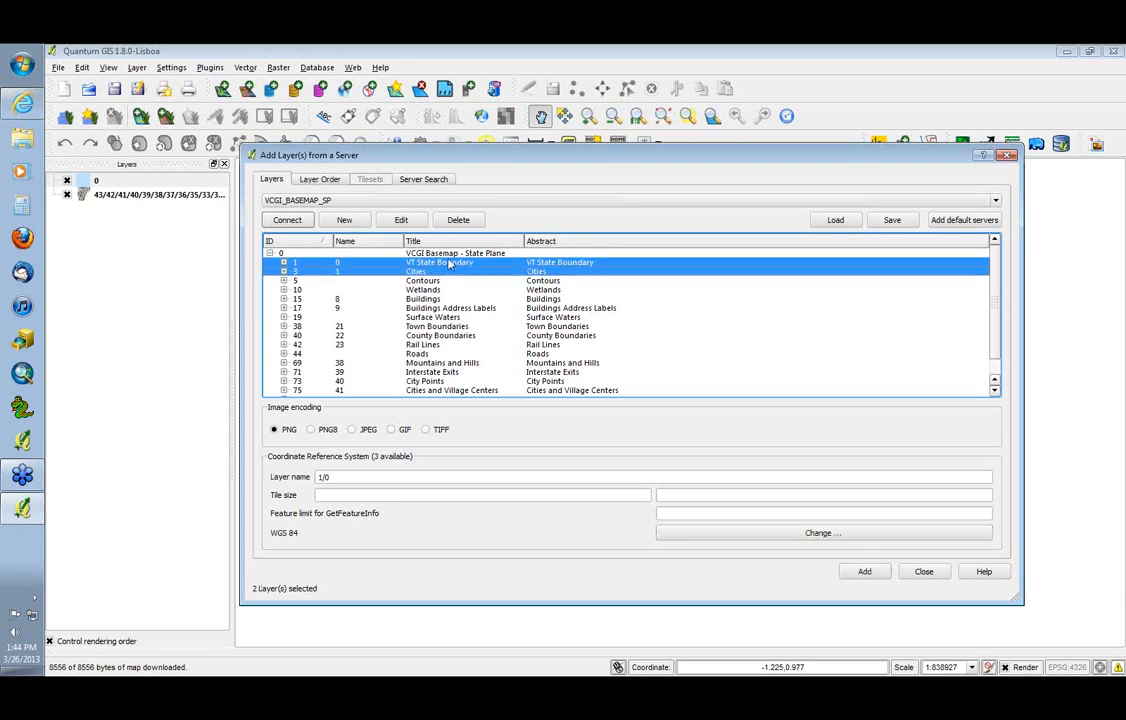
pyautogui.keyDown('ctrl'); pyautogui.click(449, 263); pyautogui.keyUp('ctrl')
pyautogui.keyDown('ctrl'); pyautogui.click(451, 271); pyautogui.keyUp('ctrl')
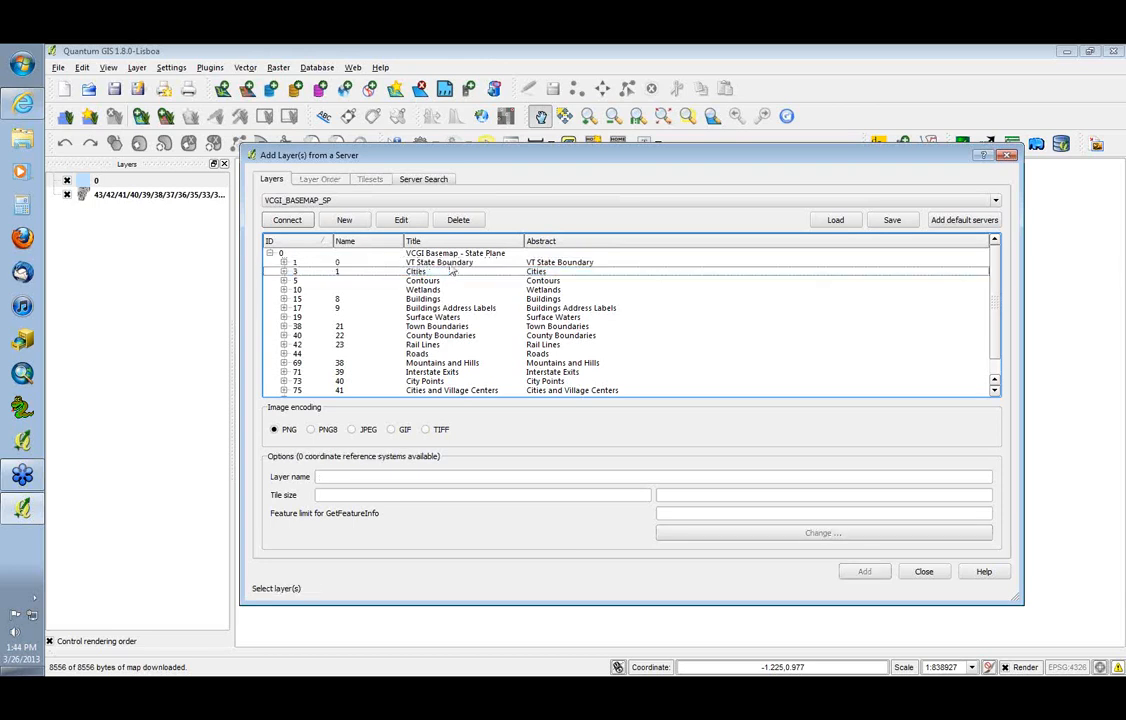
# Select only the VT State Boundary layer, set its layer name to "VT State Boundary" and add it to the map
pyautogui.click(449, 263)
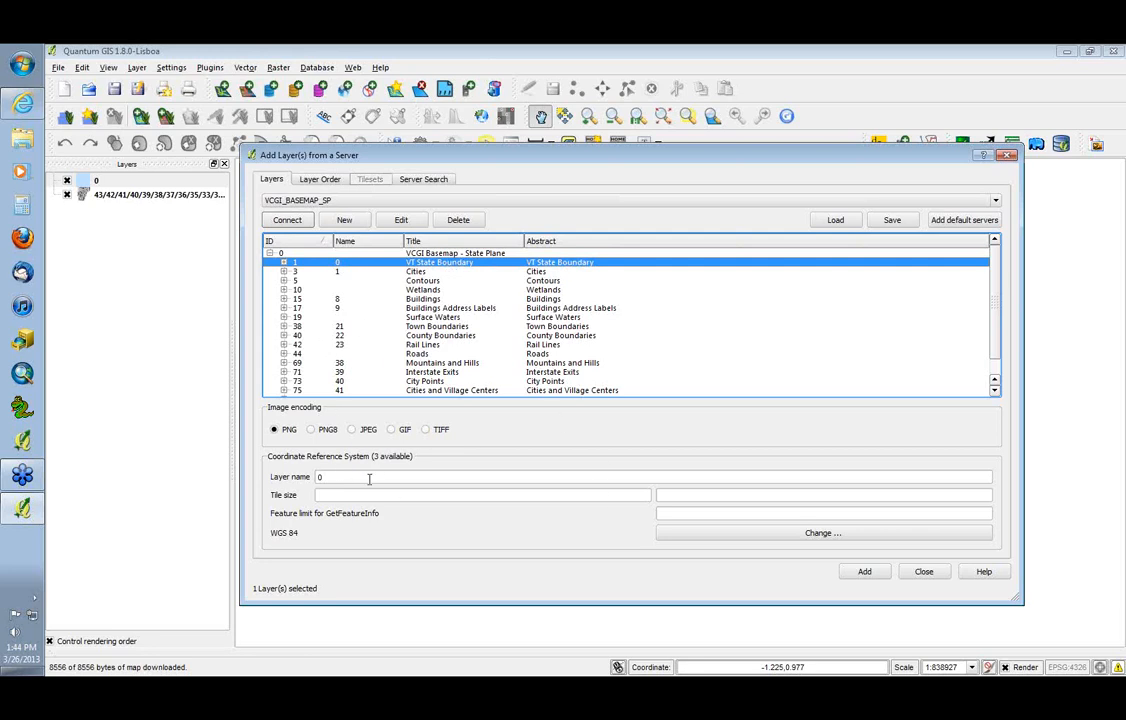
pyautogui.doubleClick(320, 477)
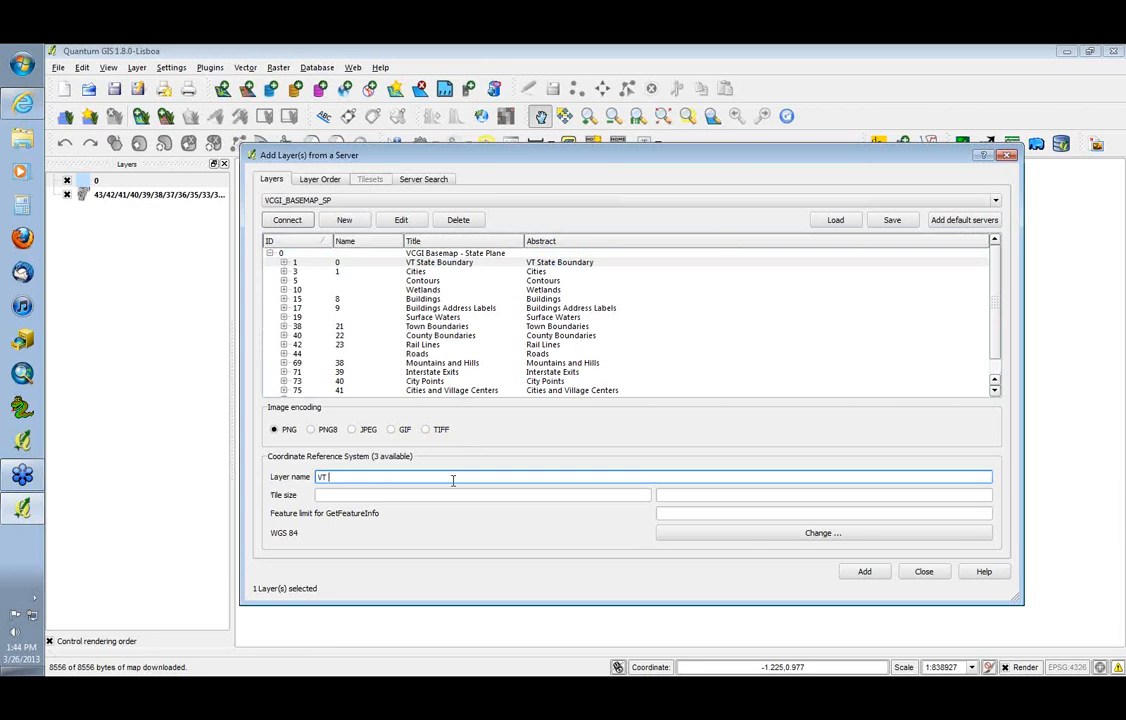
pyautogui.write('VT State Boundary')
pyautogui.click(868, 571)
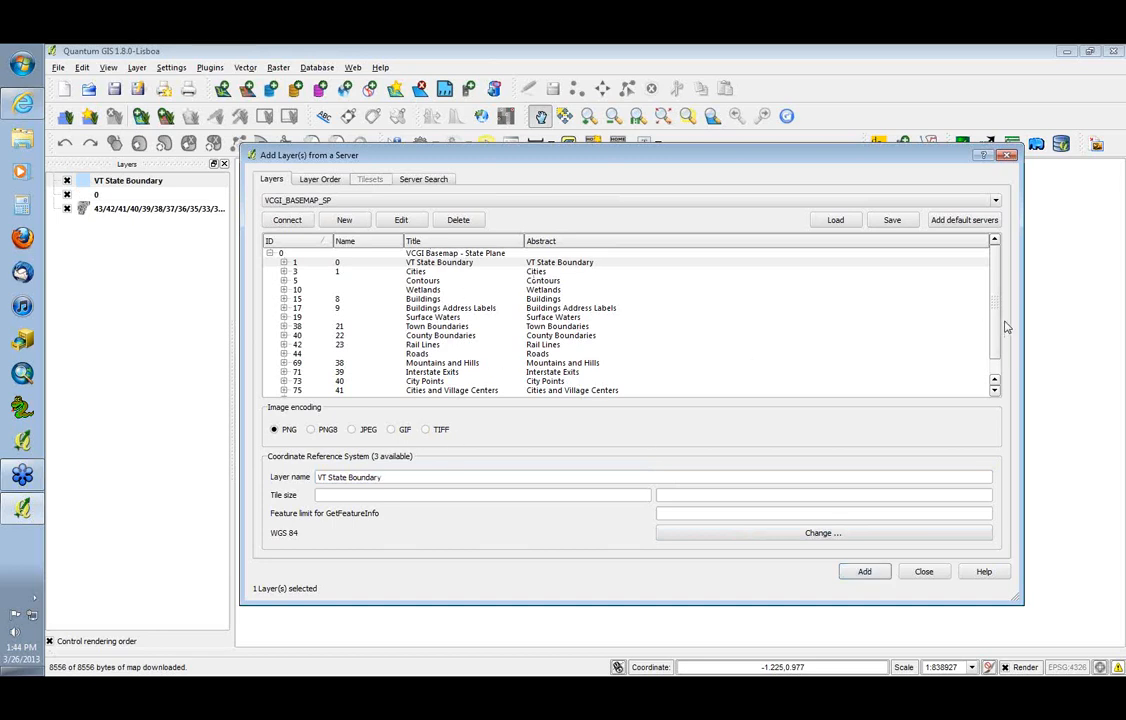
# Expand the Roads group in the server's layer list and examine its sublayers and the neighbouring basemap layers
pyautogui.scroll(-1, 1000, 338)
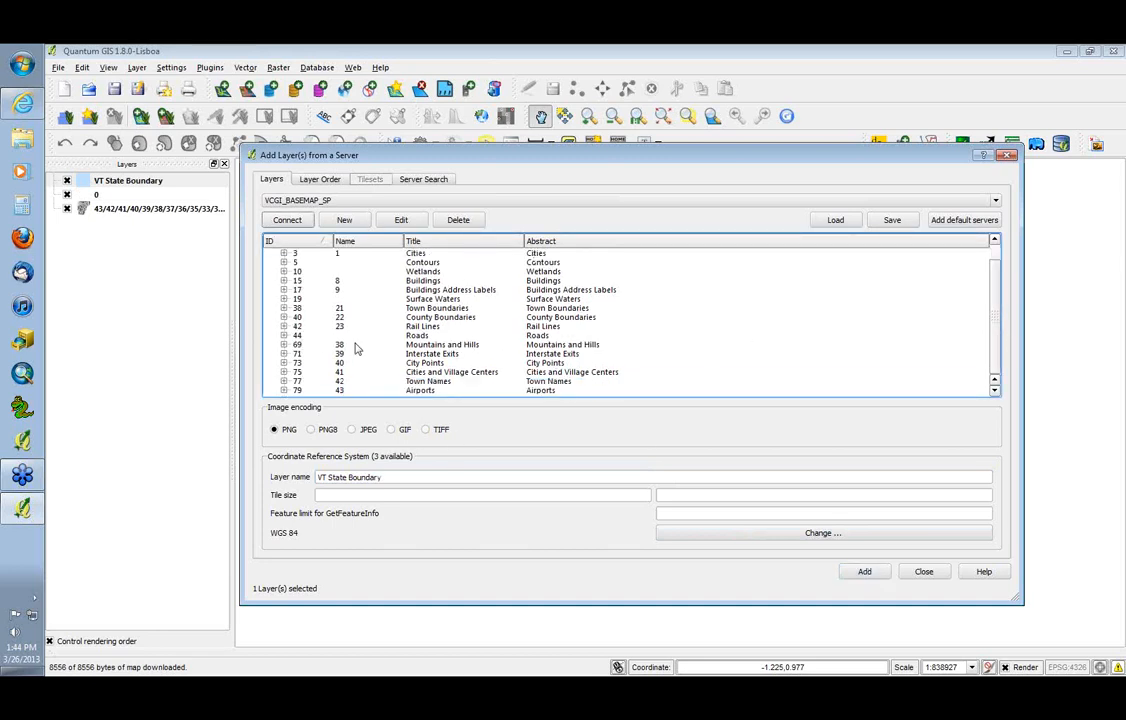
pyautogui.click(285, 336)
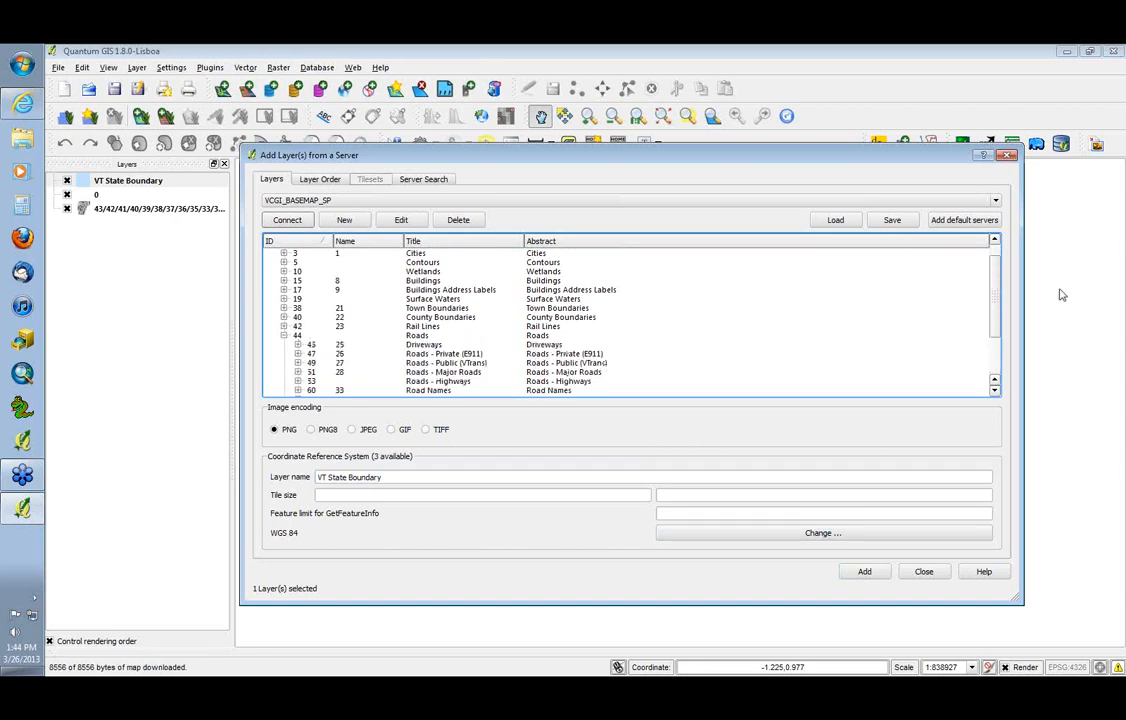
pyautogui.scroll(-2, 995, 307)
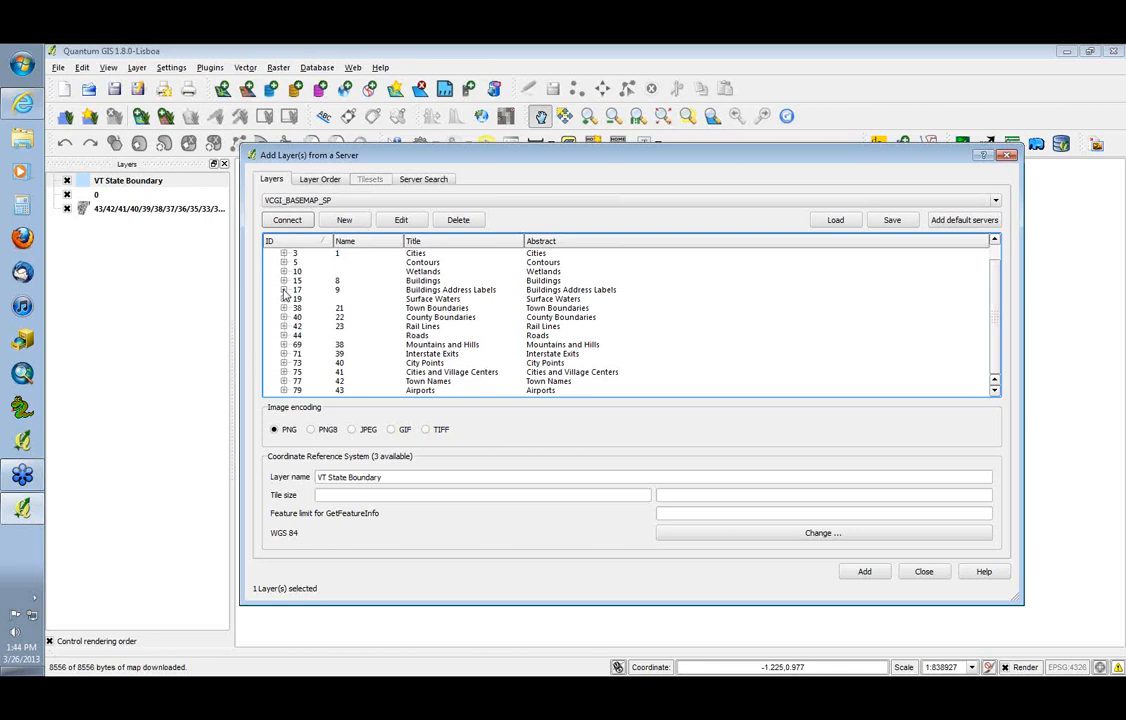
pyautogui.click(412, 336)
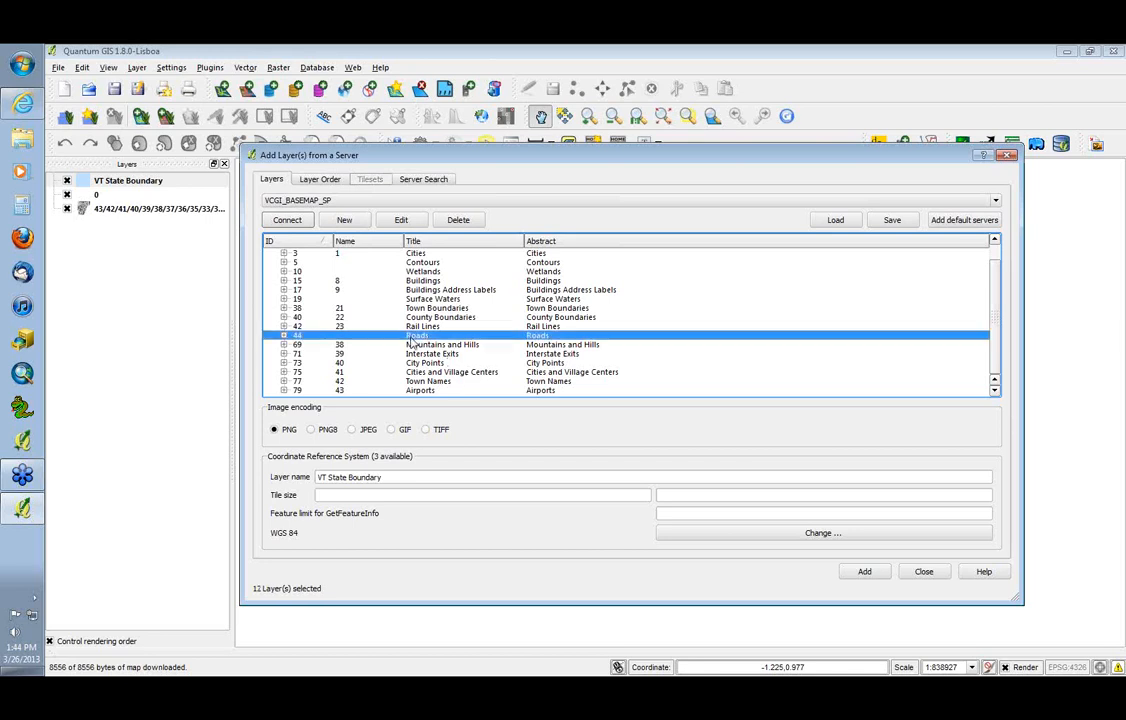
pyautogui.click(284, 336)
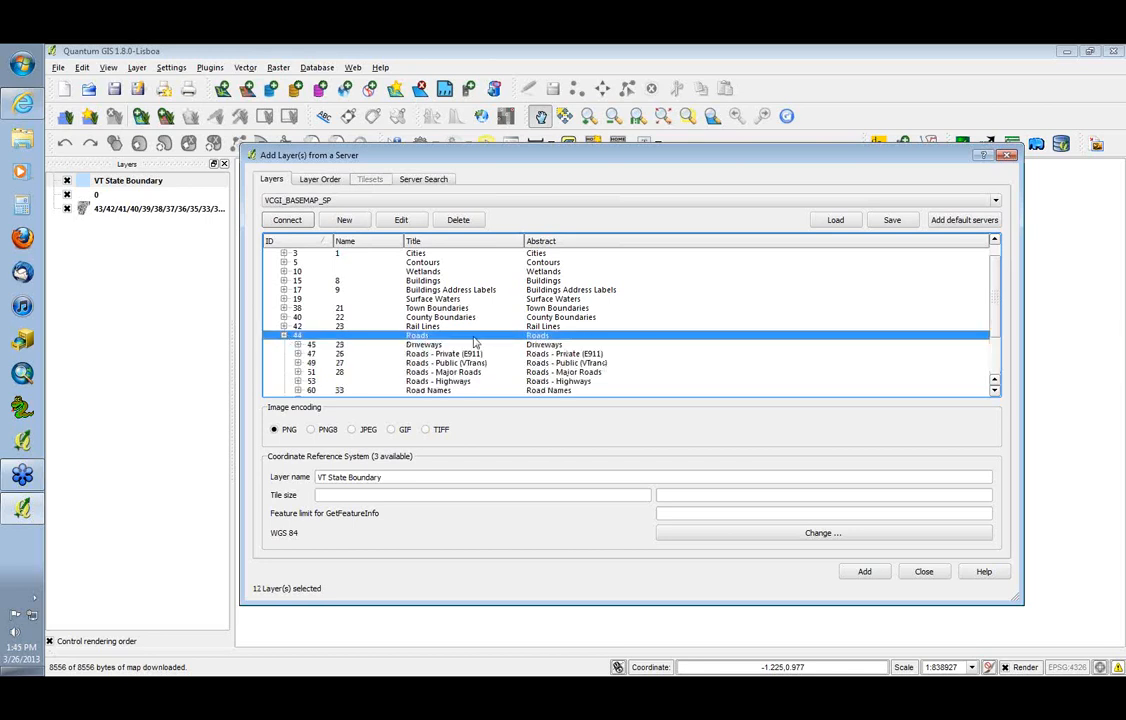
pyautogui.scroll(-2, 997, 315)
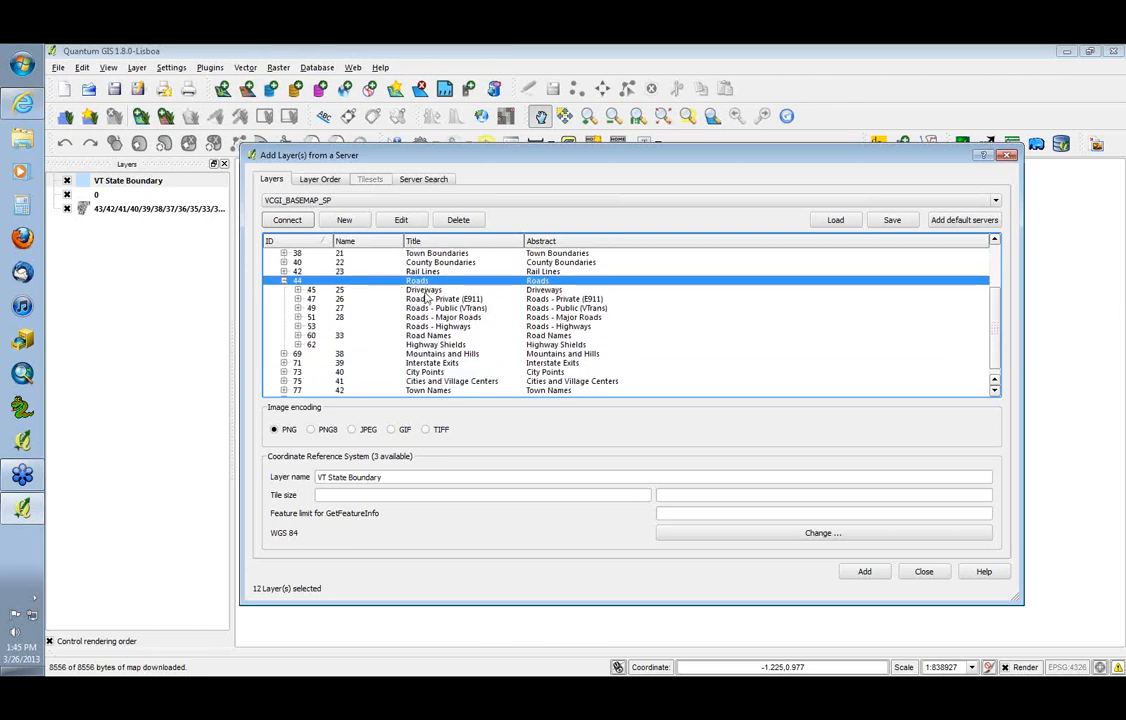
pyautogui.scroll(3, 426, 295)
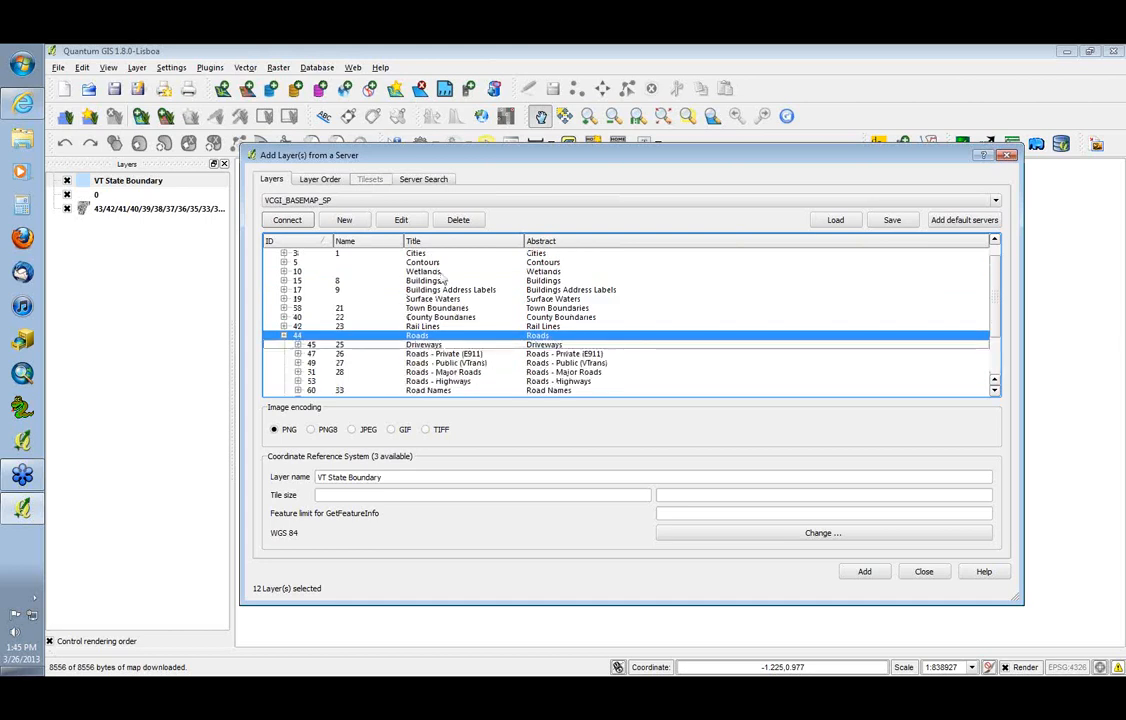
pyautogui.scroll(-1, 996, 325)
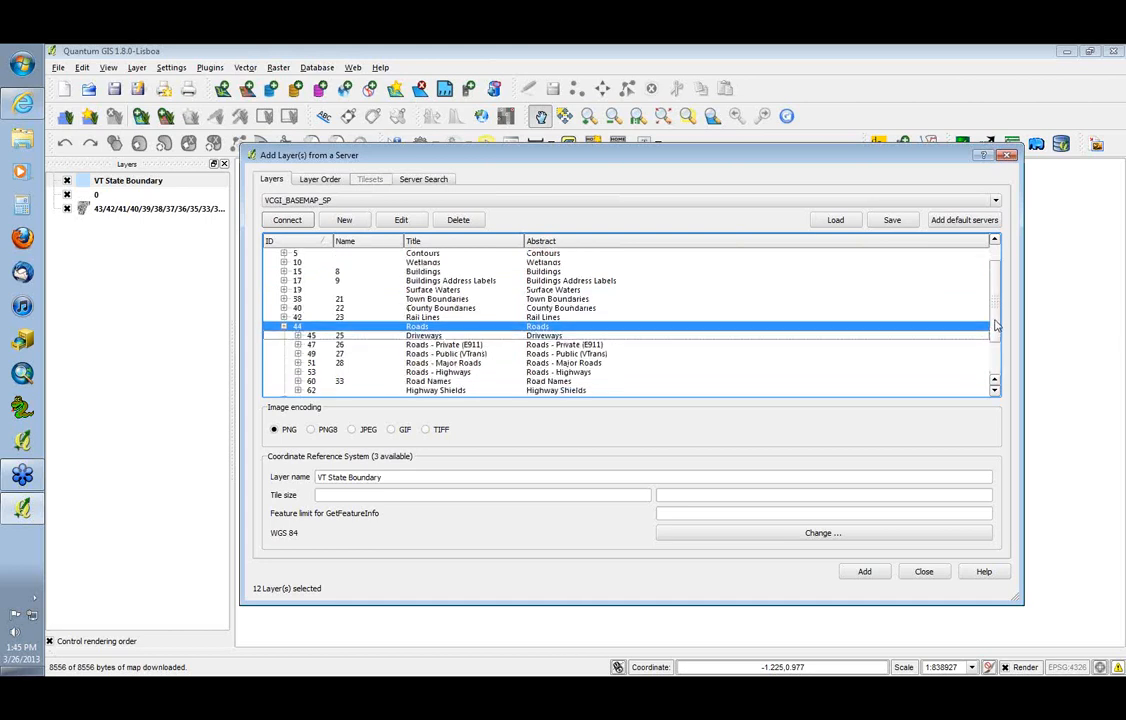
pyautogui.scroll(-2, 996, 325)
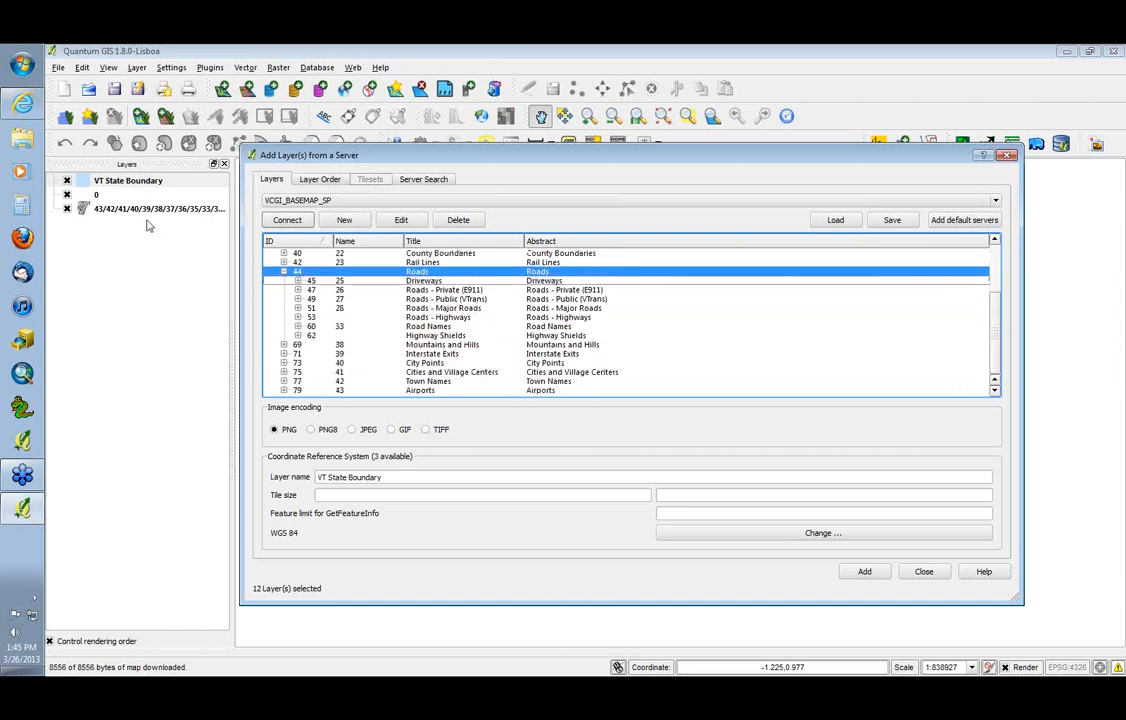
# Close the server dialog and hide layer 0 and the combined basemap layer, keeping VT State Boundary selected
pyautogui.click(927, 573)
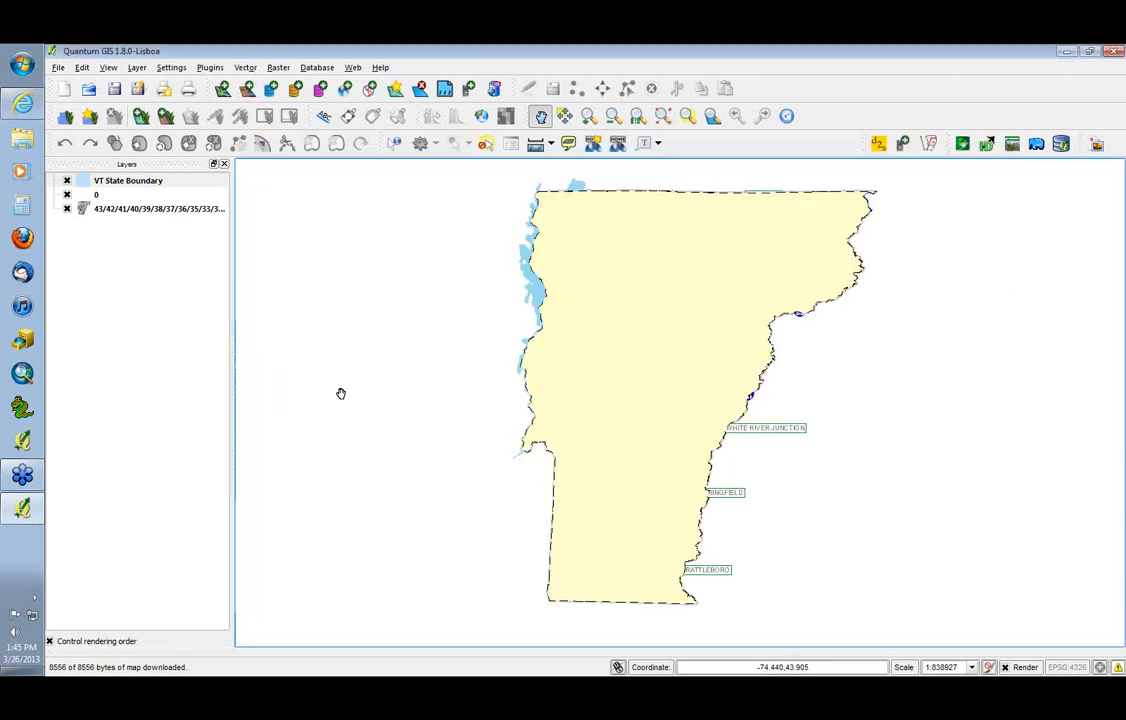
pyautogui.click(67, 194)
pyautogui.click(67, 209)
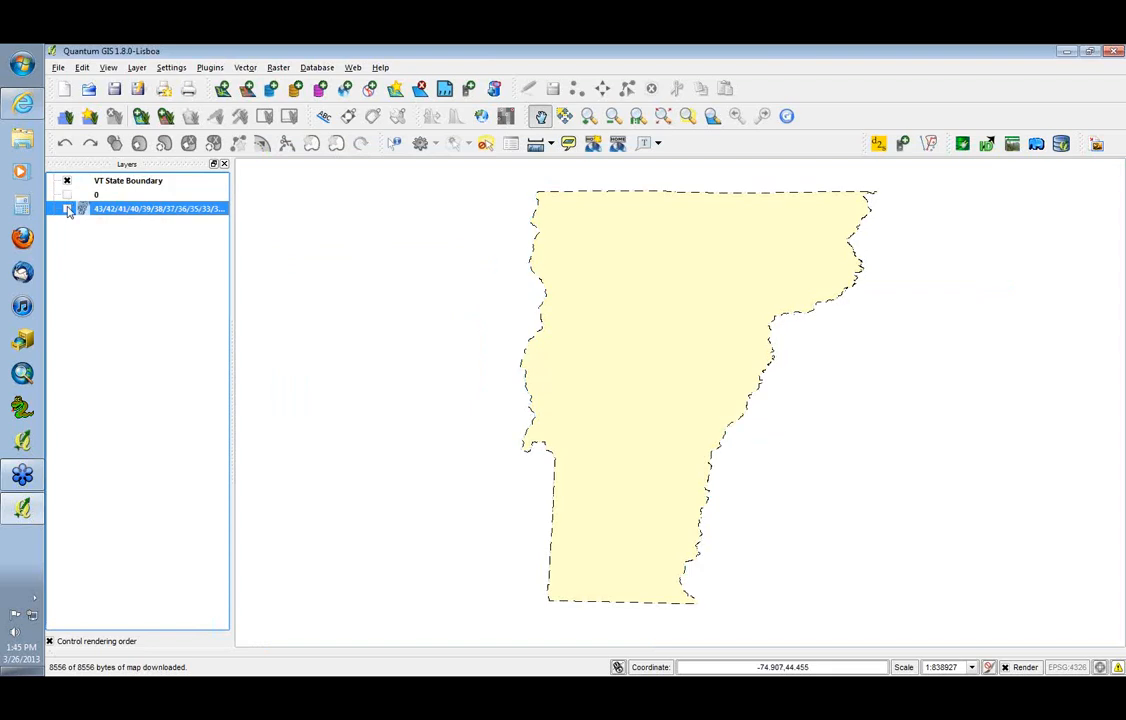
pyautogui.click(124, 184)
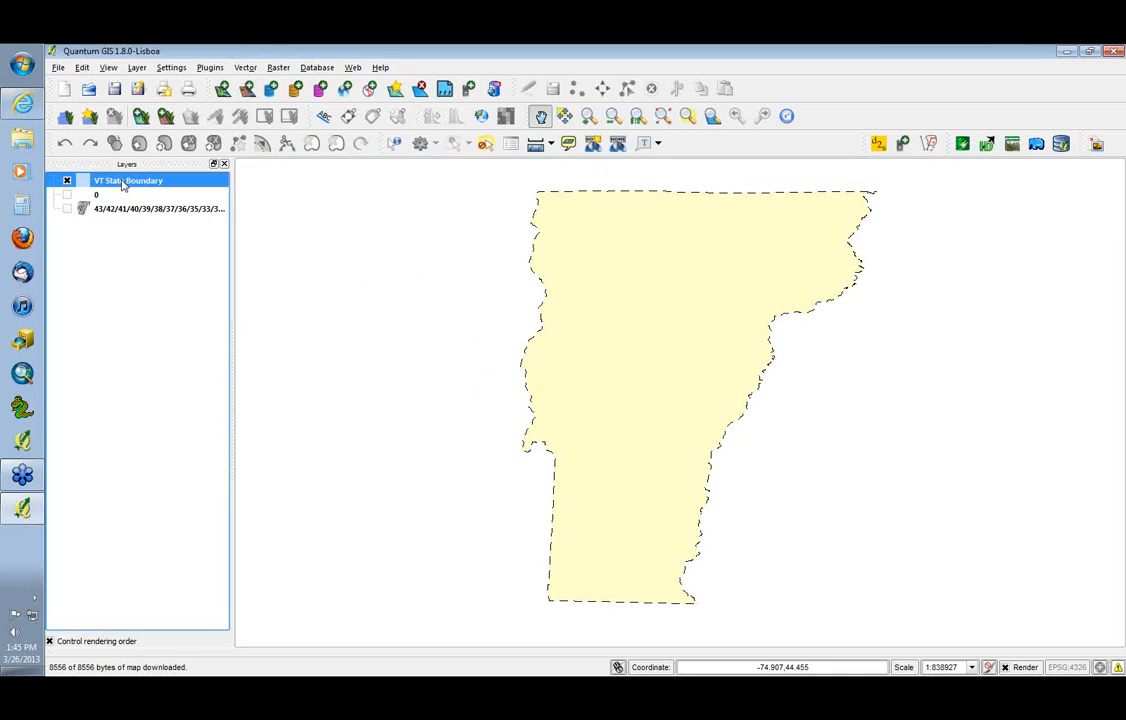
pyautogui.click(57, 68)
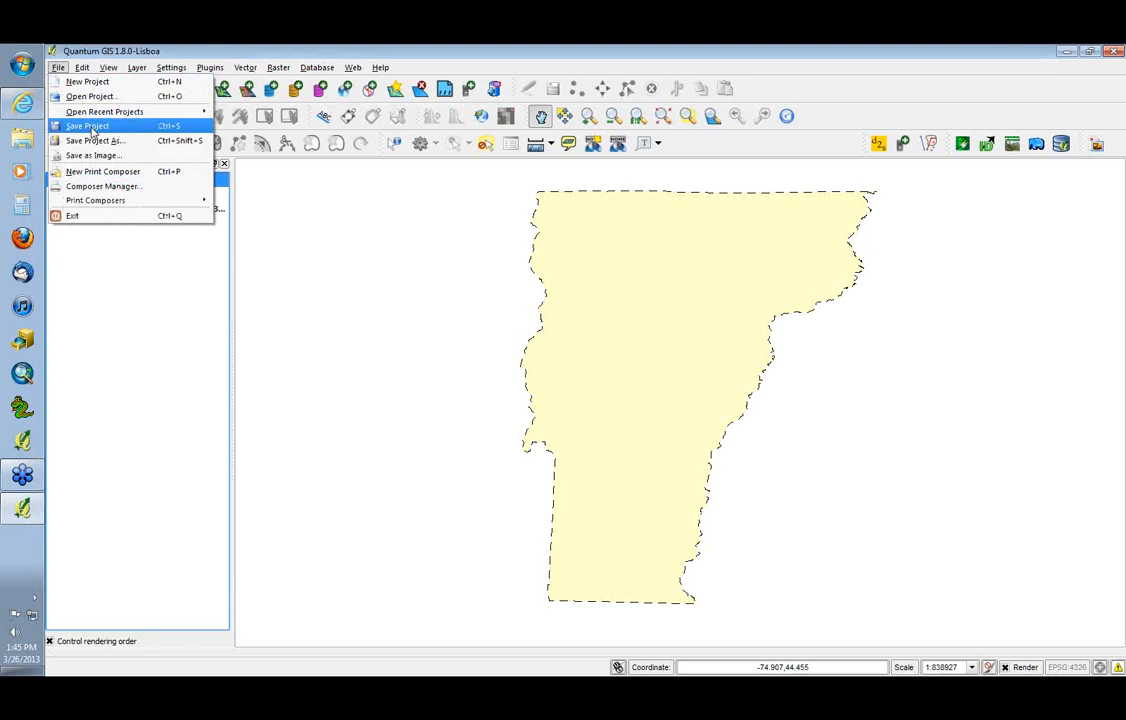
pyautogui.click(90, 141)
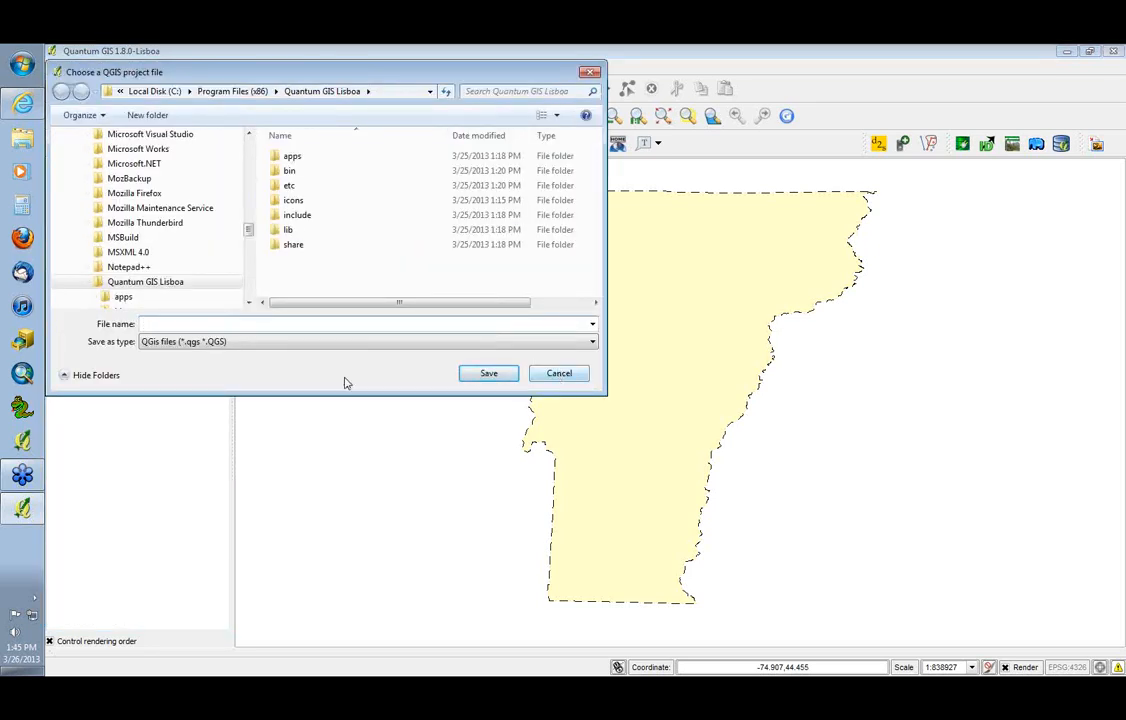
pyautogui.click(558, 374)
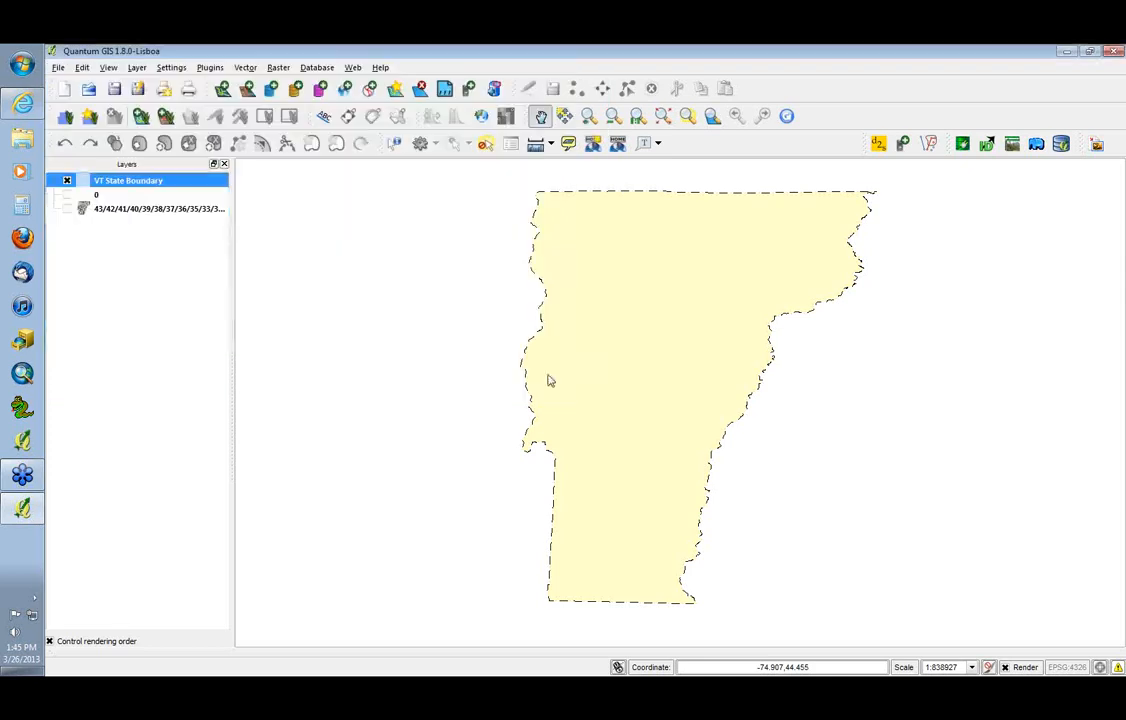
pyautogui.click(58, 67)
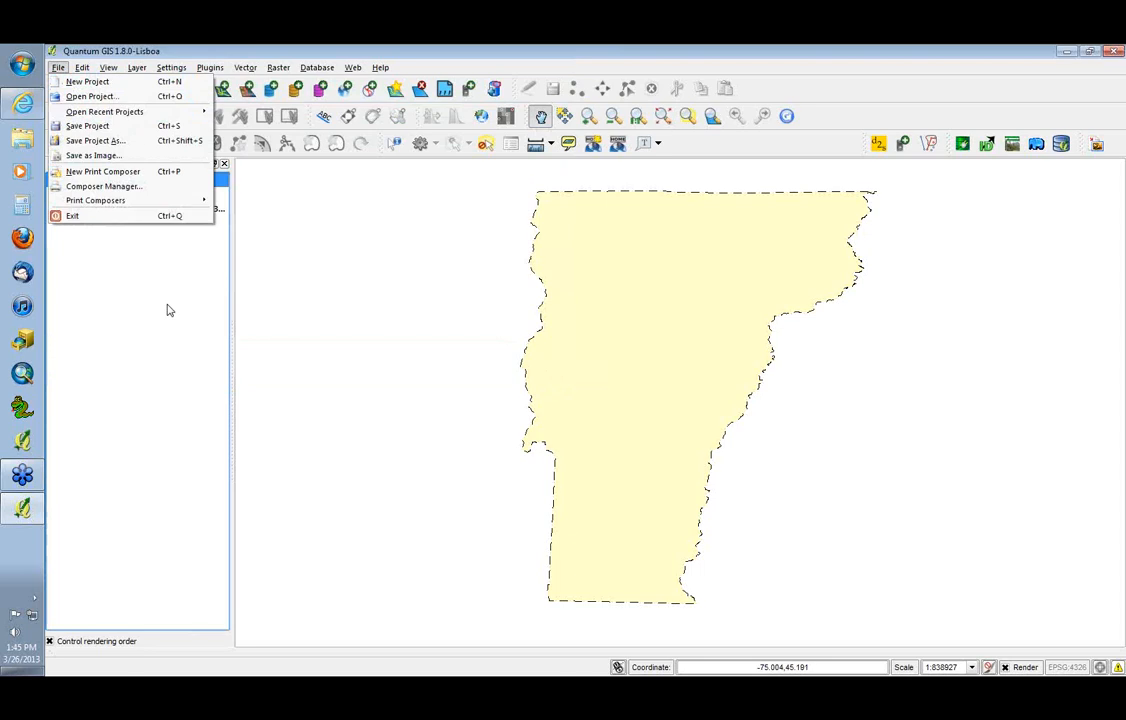
pyautogui.click(130, 245)
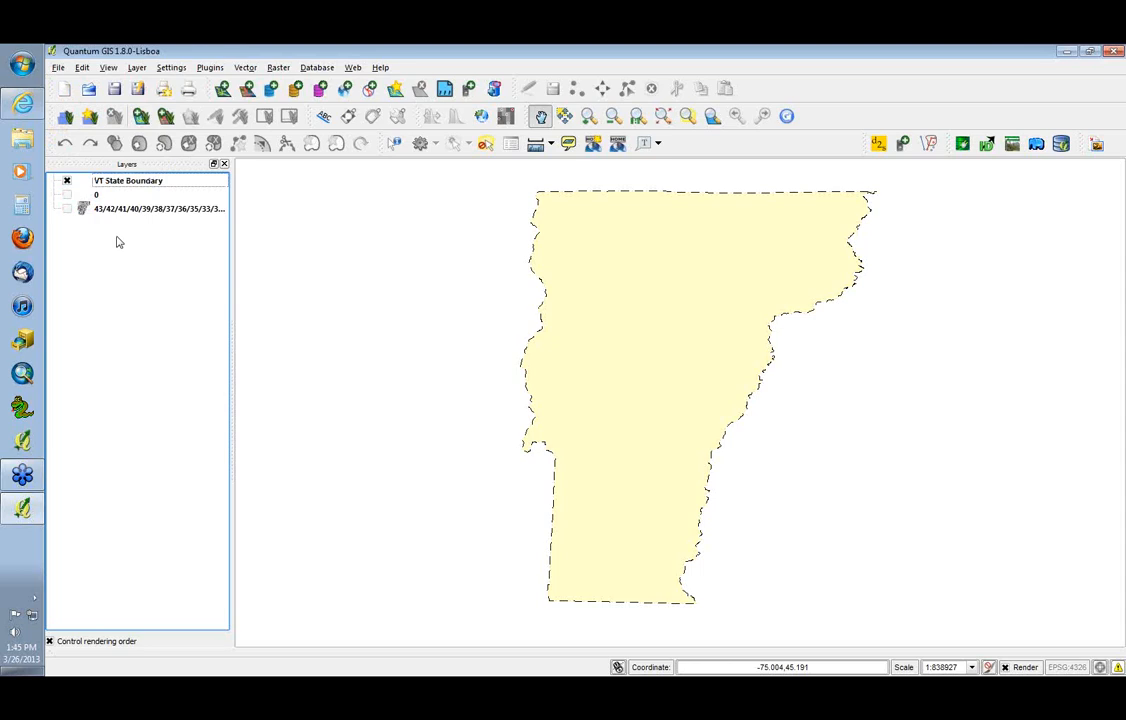
pyautogui.click(67, 181)
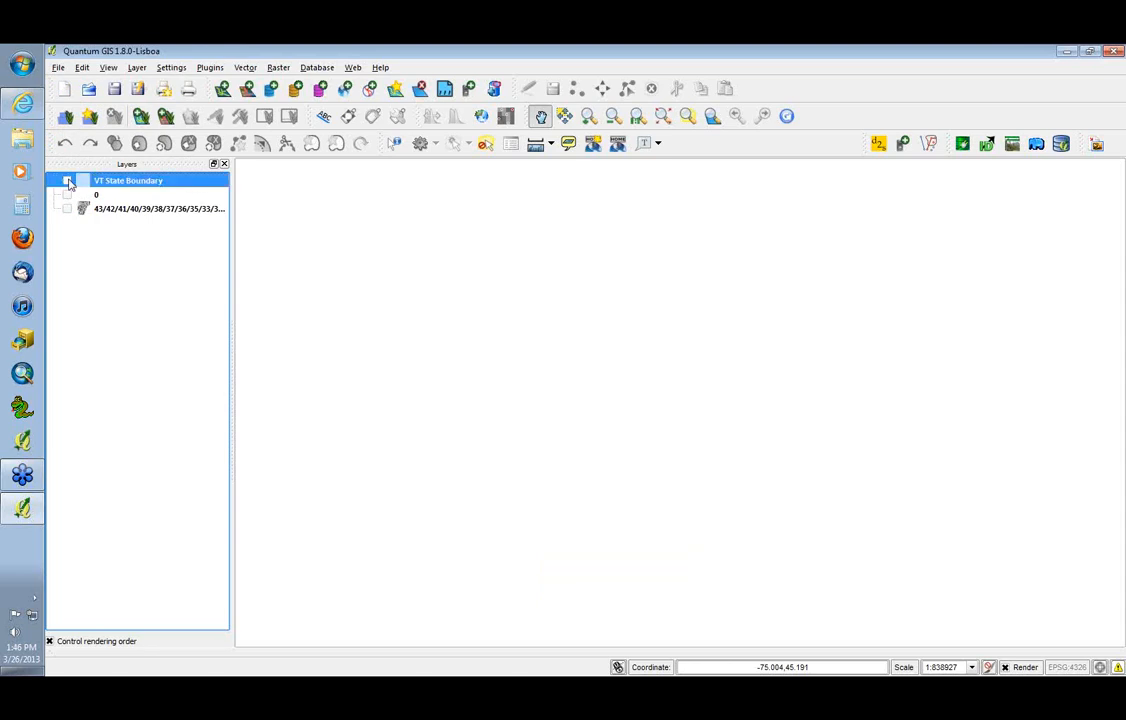
pyautogui.click(67, 181)
# Switch to the VCGI Imagery Services page in the browser and copy the Best of Color Infrared Imagery, Not Cached, VT State Plane Meters URL
pyautogui.hotkey('alt', 'Tab')
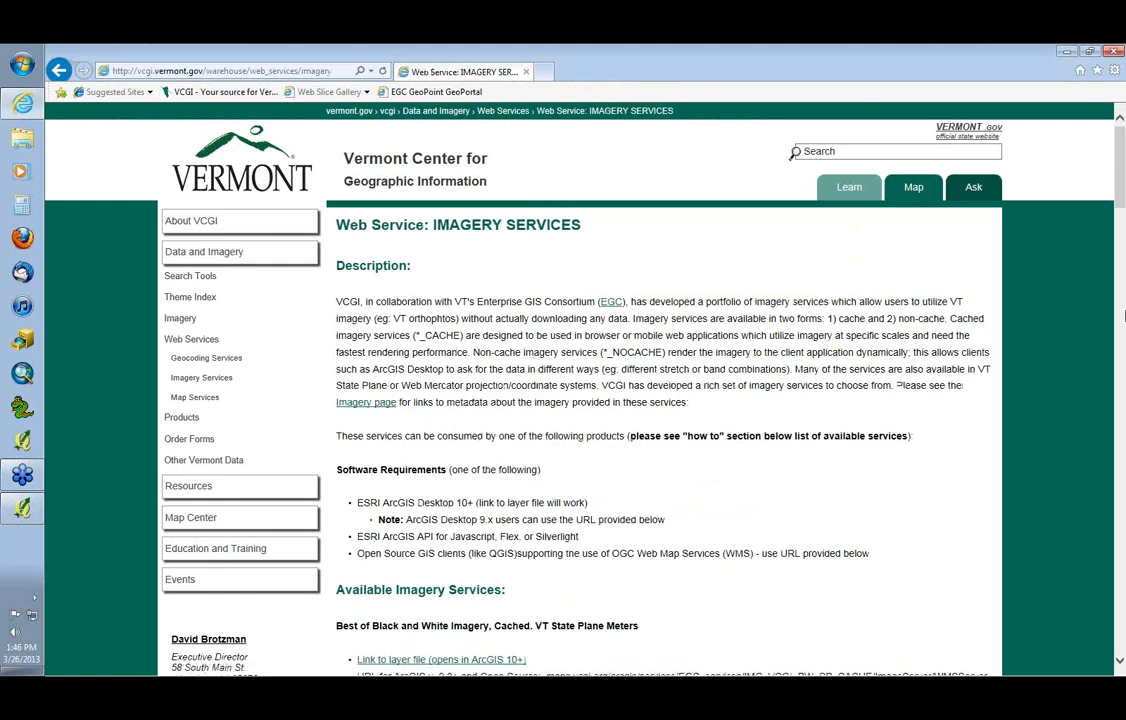
pyautogui.scroll(-5, 1124, 316)
pyautogui.moveTo(988, 176); pyautogui.dragTo(553, 183)
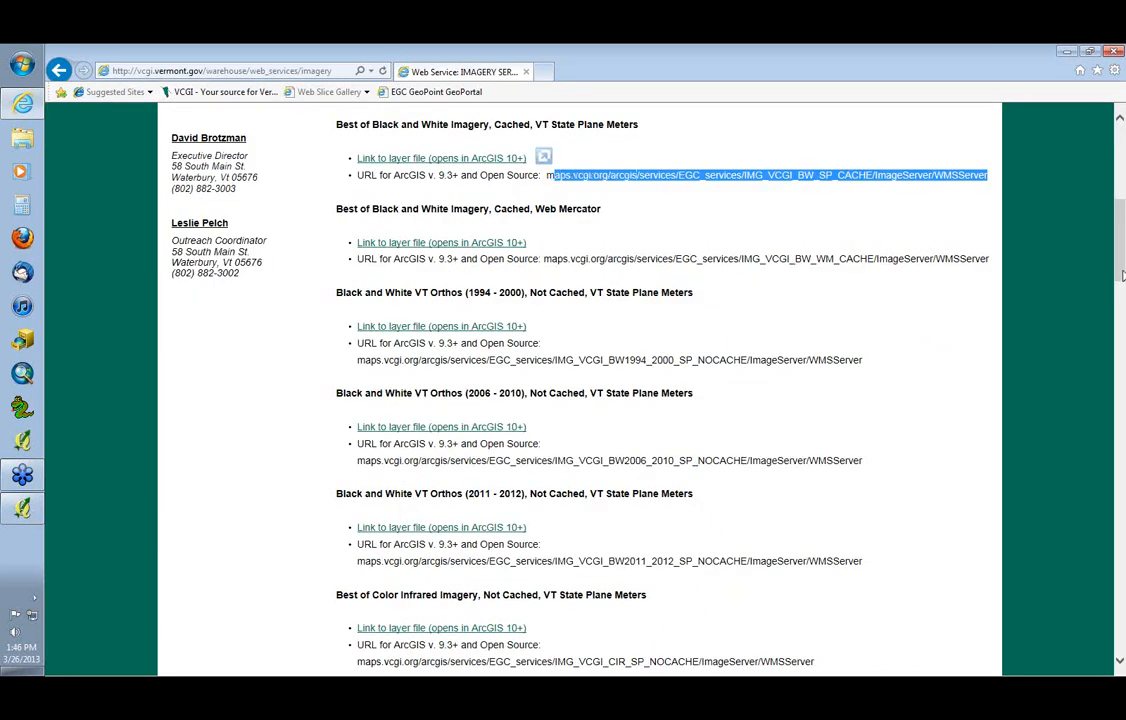
pyautogui.moveTo(1122, 276); pyautogui.dragTo(1121, 326)
pyautogui.moveTo(815, 340); pyautogui.dragTo(367, 349)
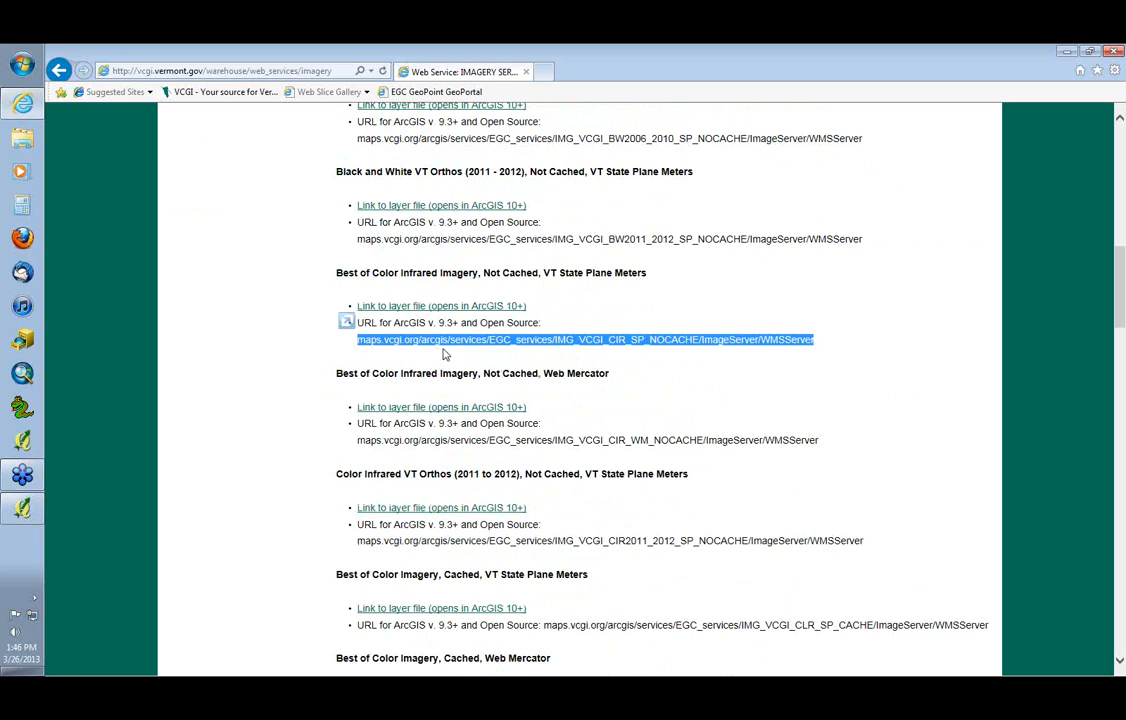
pyautogui.hotkey('alt', 'Tab')
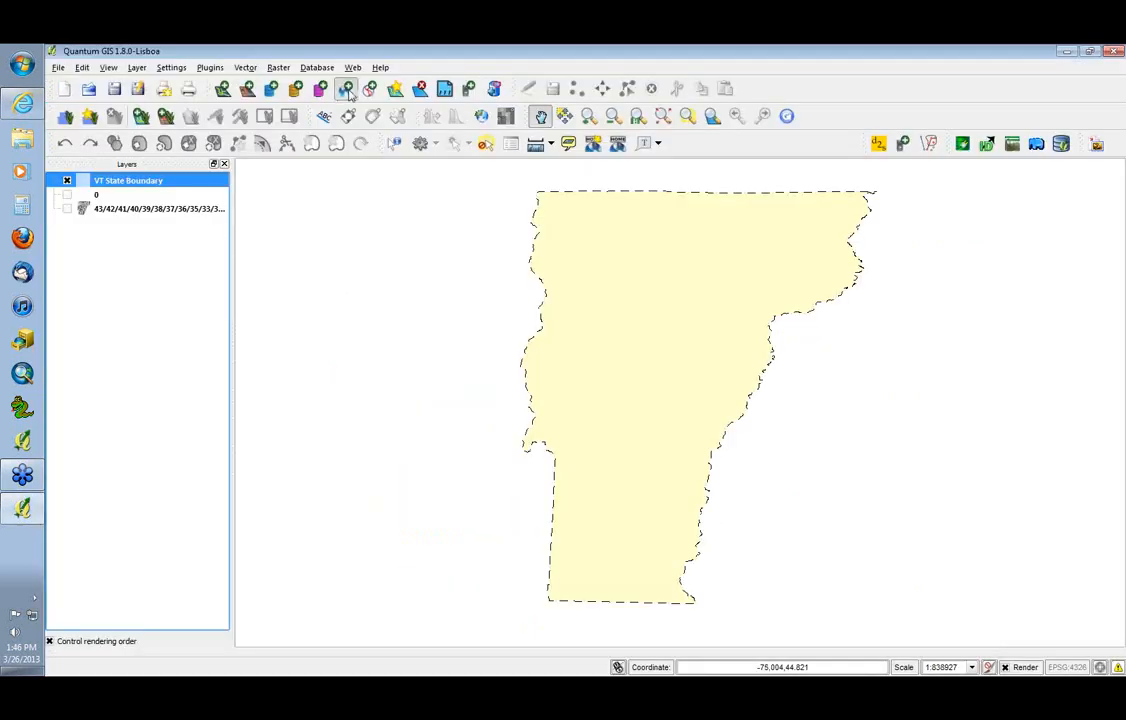
pyautogui.click(347, 90)
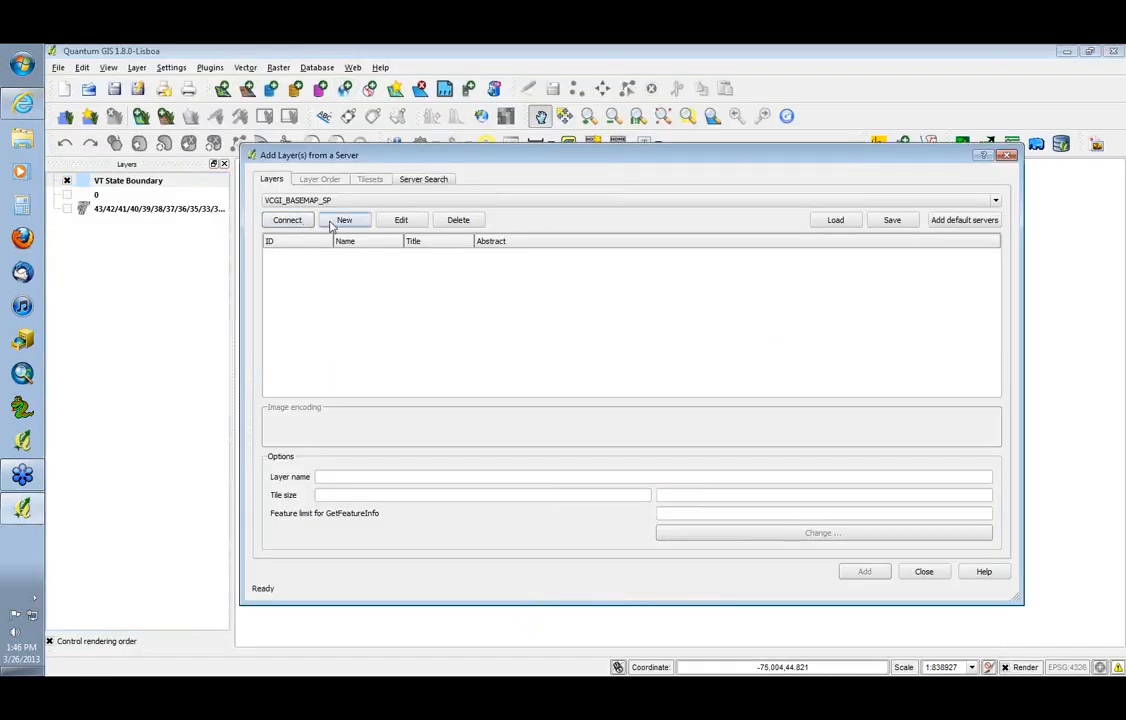
pyautogui.click(340, 221)
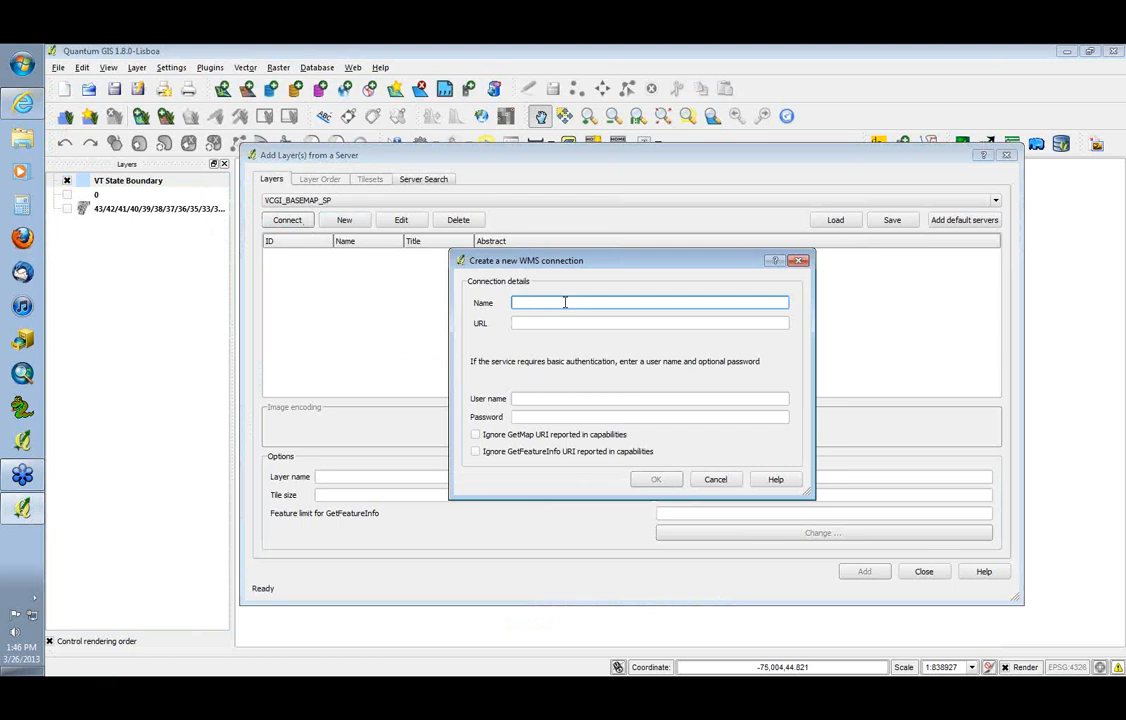
pyautogui.write('CIR')
pyautogui.press('Tab')
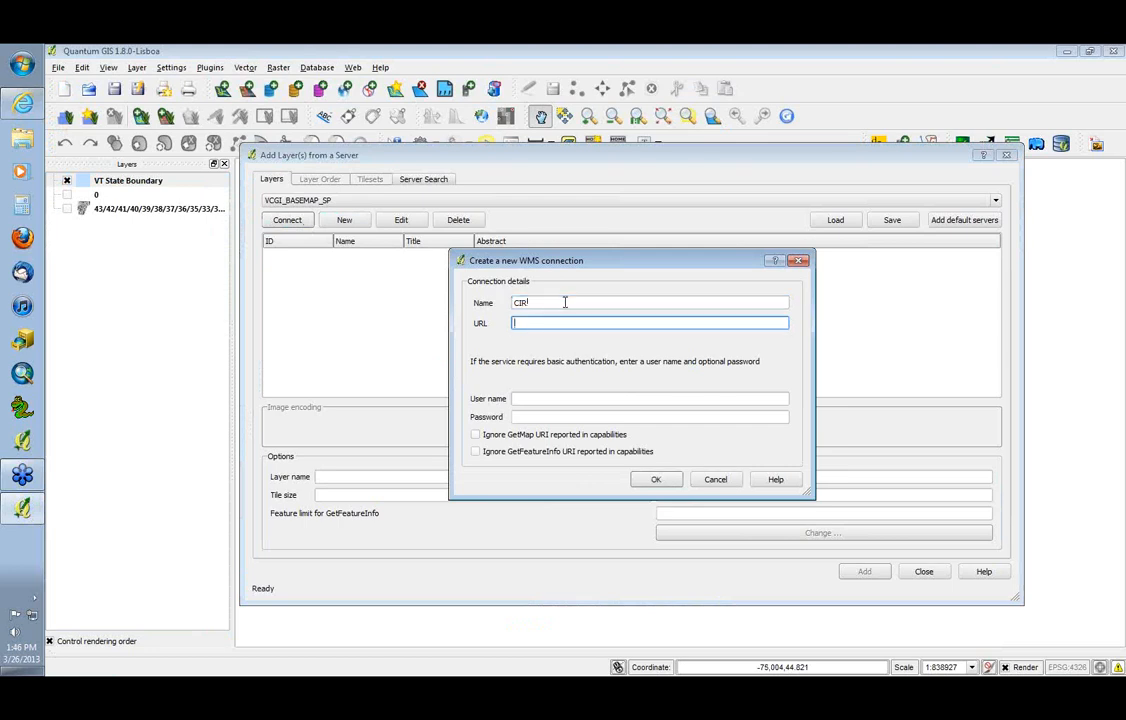
pyautogui.write('http://')
pyautogui.hotkey('ctrl', 'v')
pyautogui.click(656, 479)
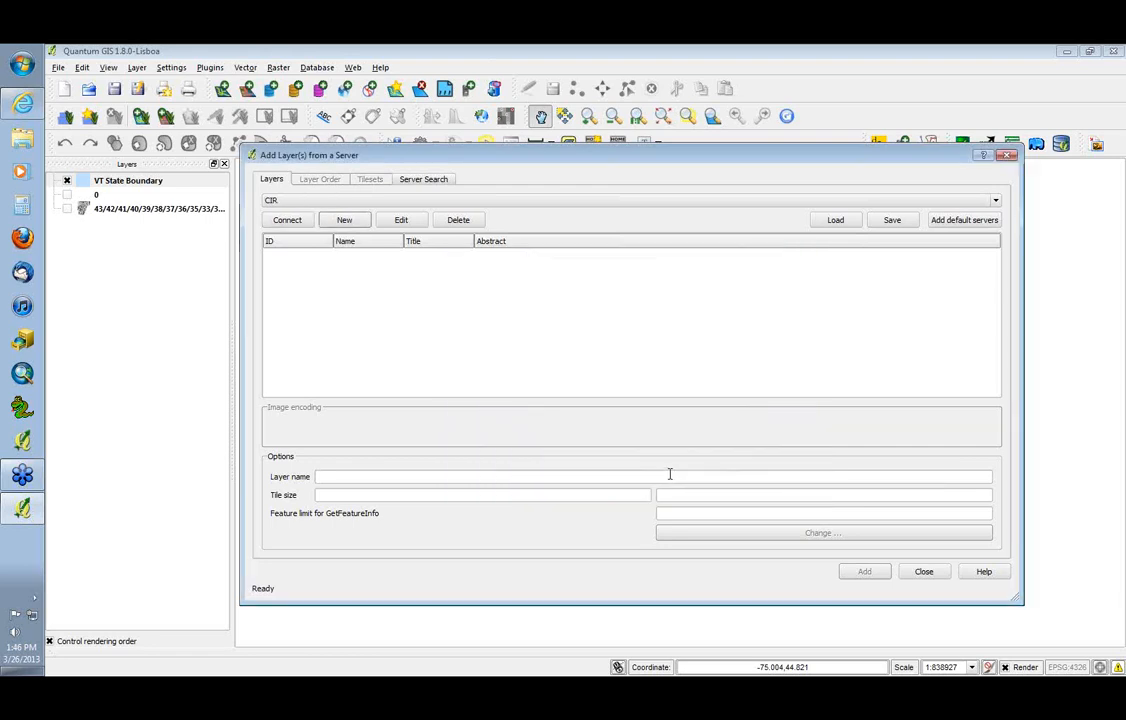
# Connect to the CIR server and add the Best of Color Infrared State Plane layer to the map with the layer name CIR
pyautogui.click(287, 219)
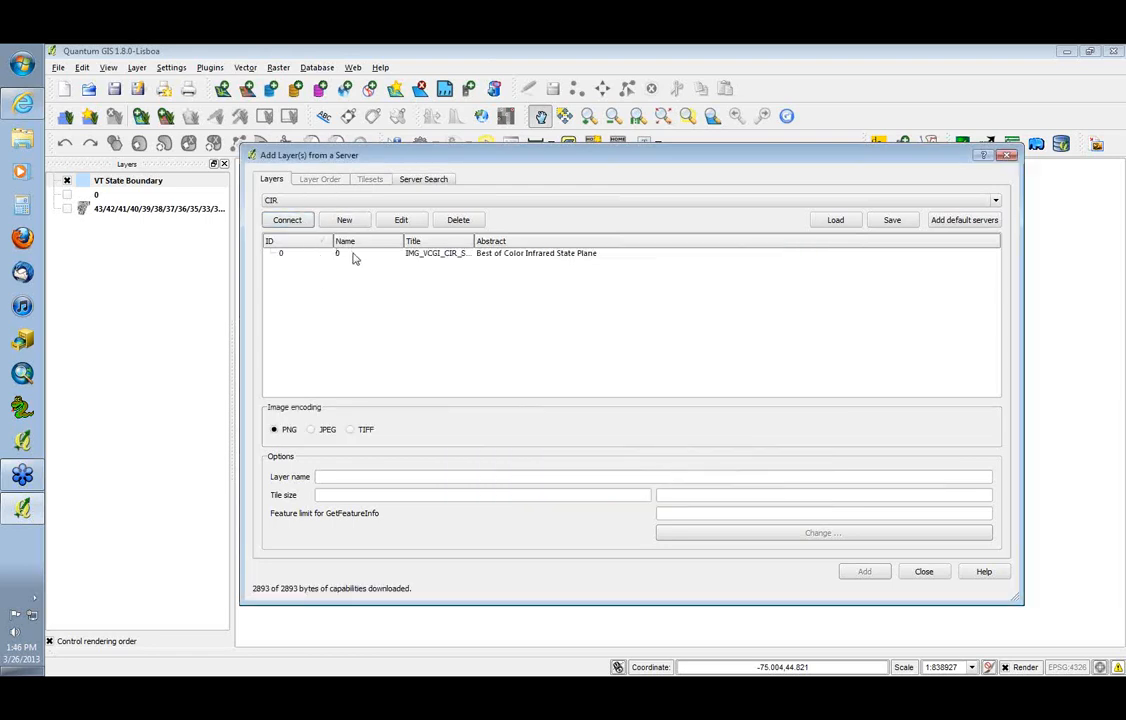
pyautogui.click(352, 256)
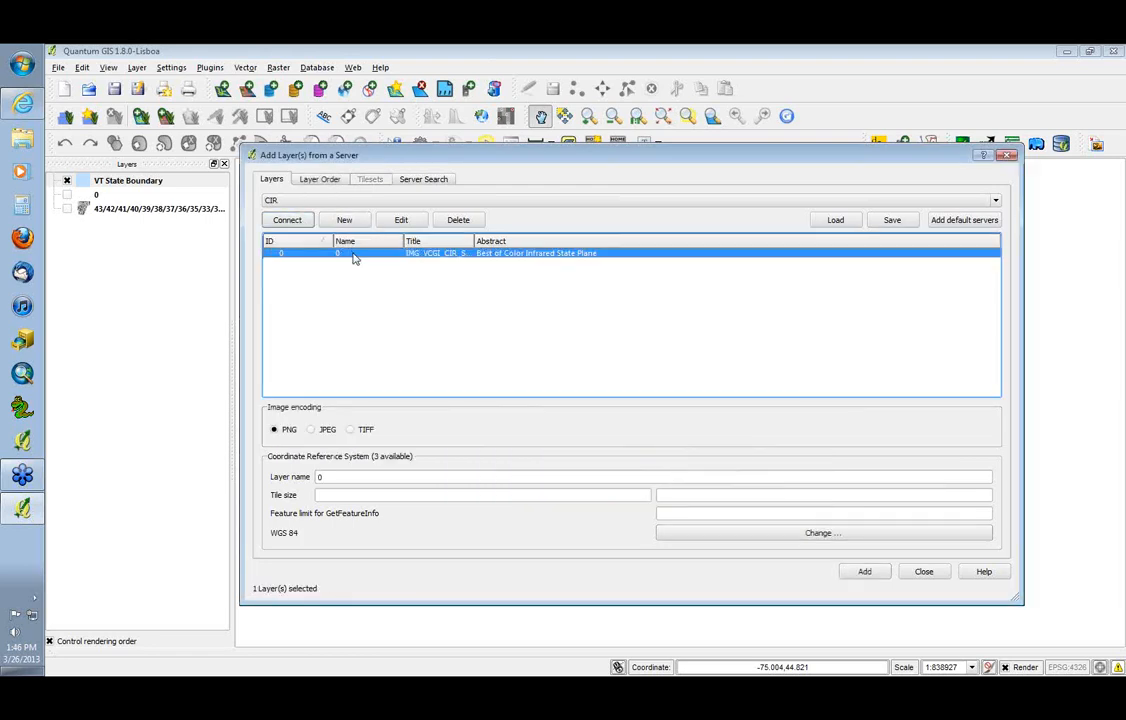
pyautogui.doubleClick(335, 476)
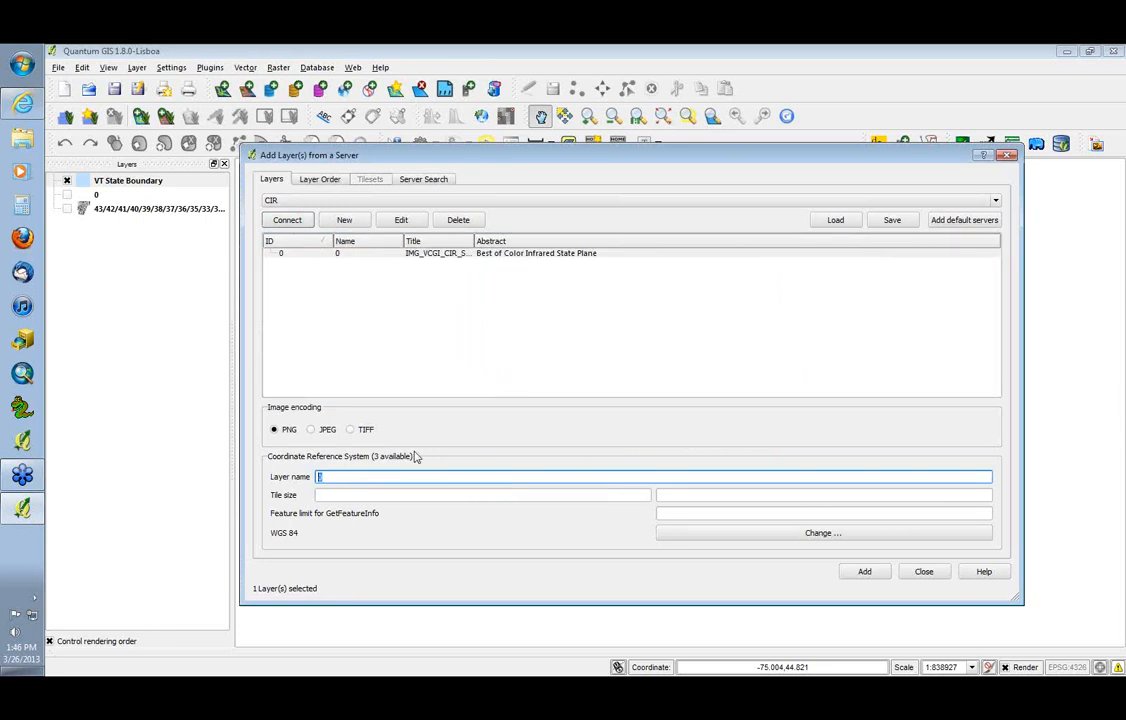
pyautogui.write('CIR')
pyautogui.click(866, 571)
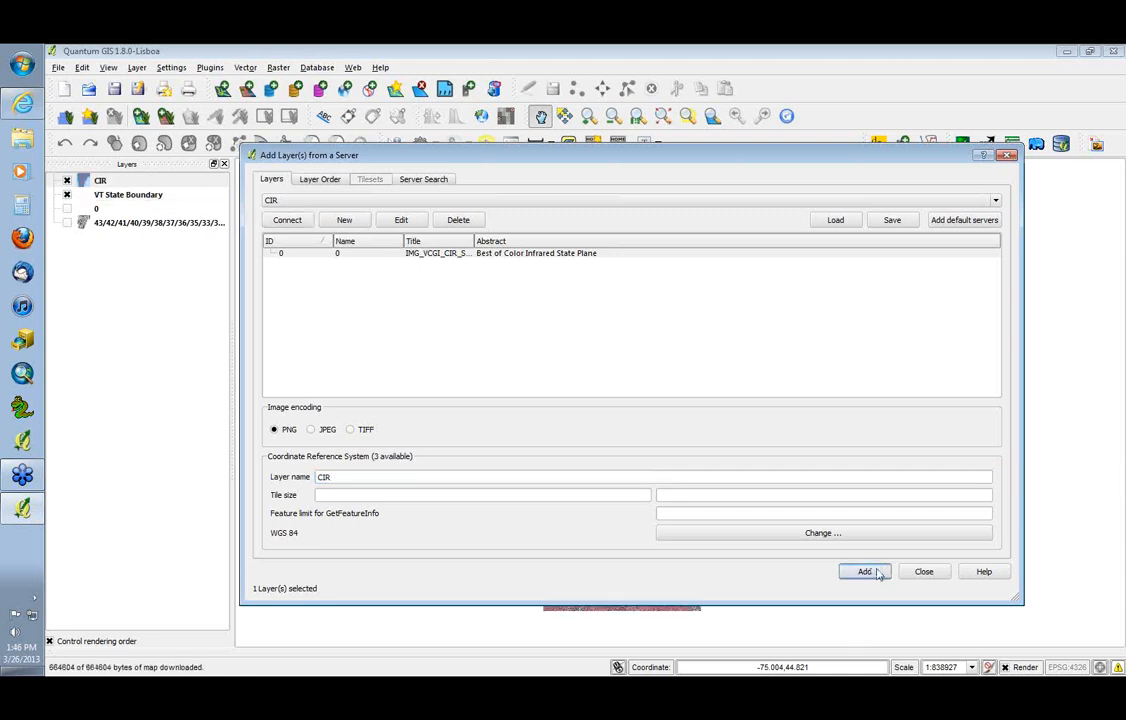
# Close the server dialog, zoom the CIR imagery in to the farmland at 1:6856, and hide the VT State Boundary layer
pyautogui.click(926, 577)
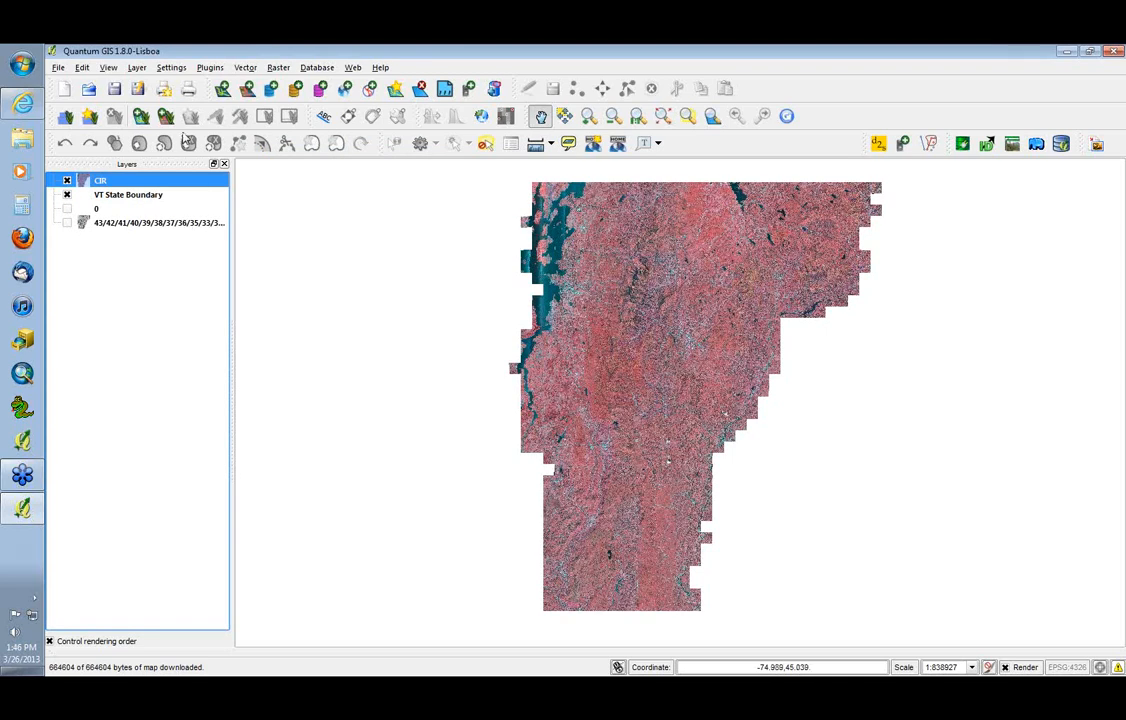
pyautogui.click(589, 116)
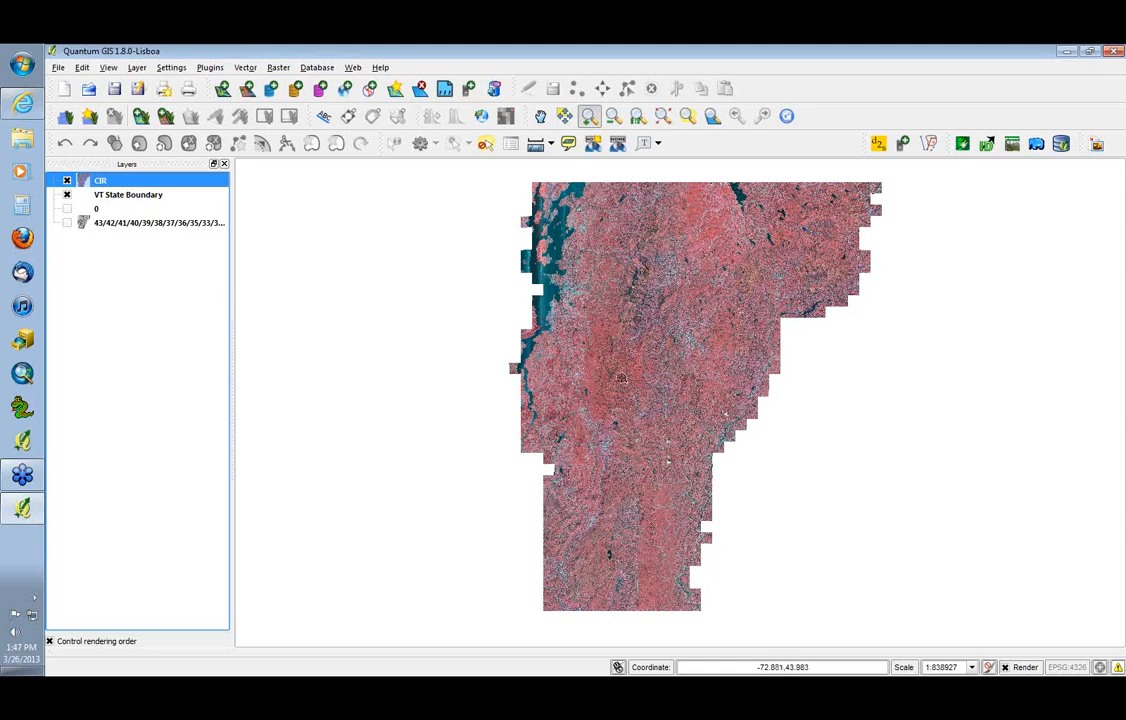
pyautogui.moveTo(563, 355); pyautogui.dragTo(597, 389)
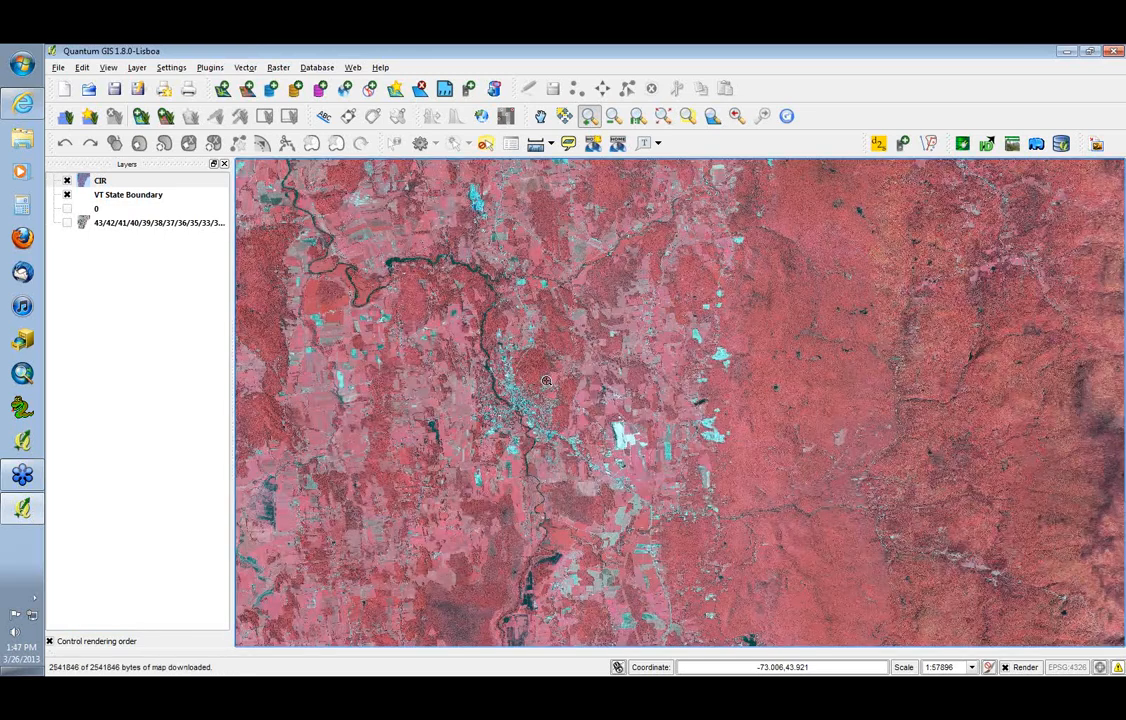
pyautogui.moveTo(564, 359); pyautogui.dragTo(732, 520)
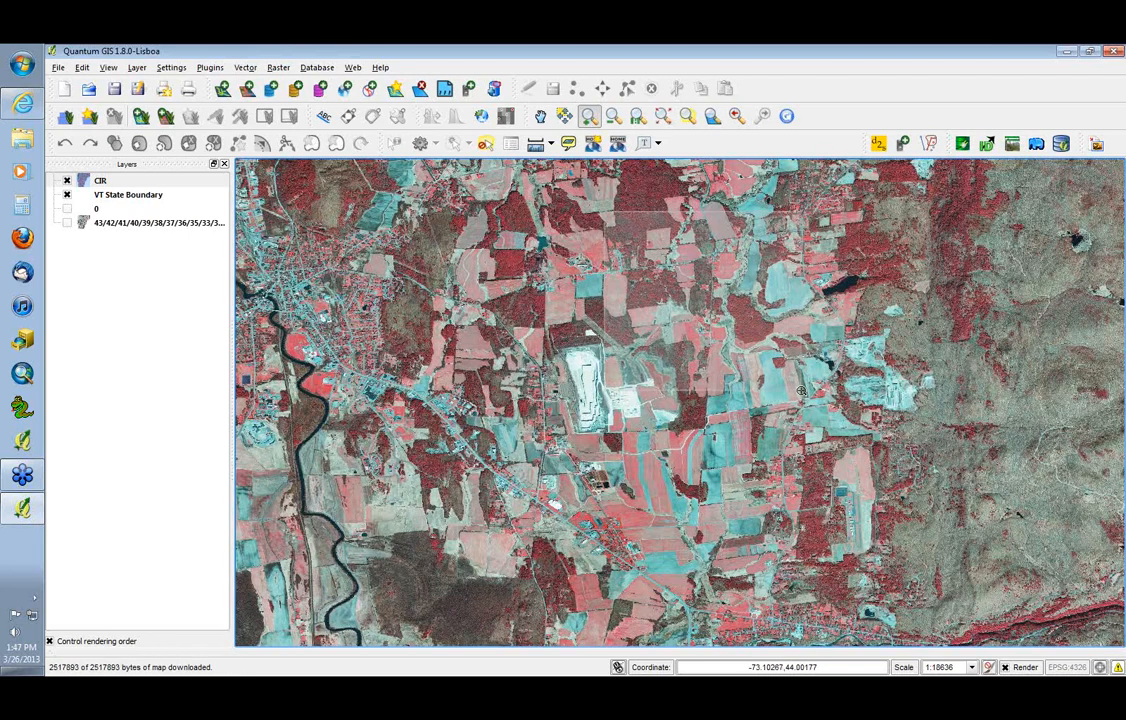
pyautogui.moveTo(602, 210); pyautogui.dragTo(806, 392)
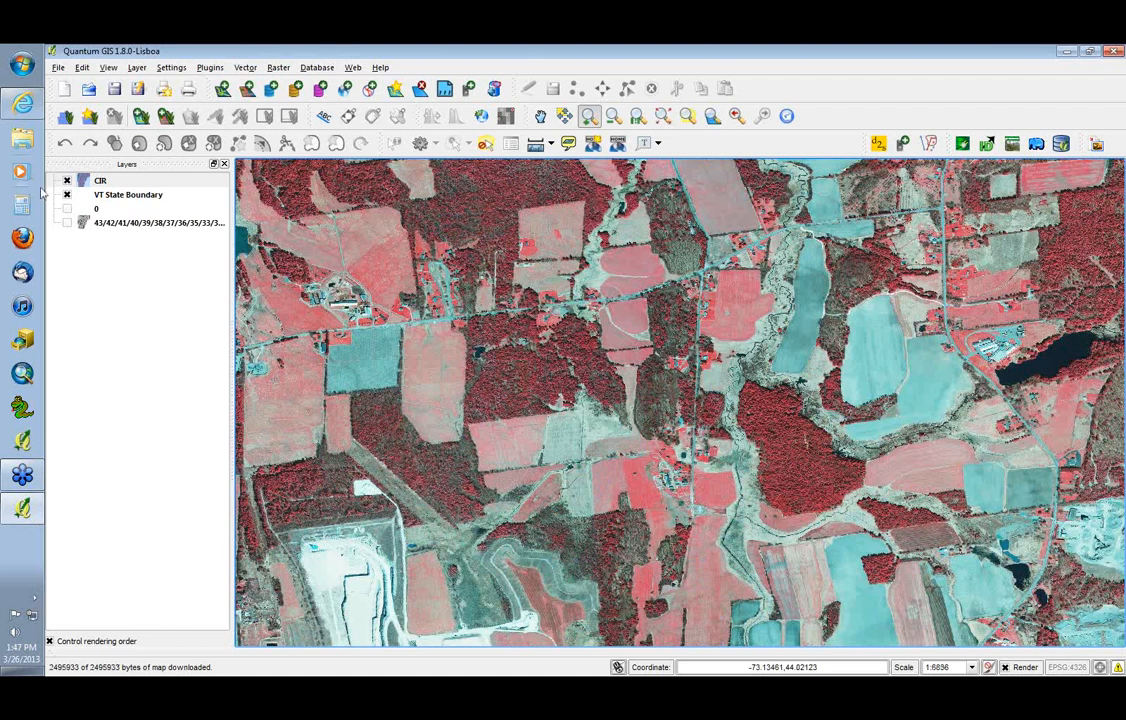
pyautogui.click(67, 195)
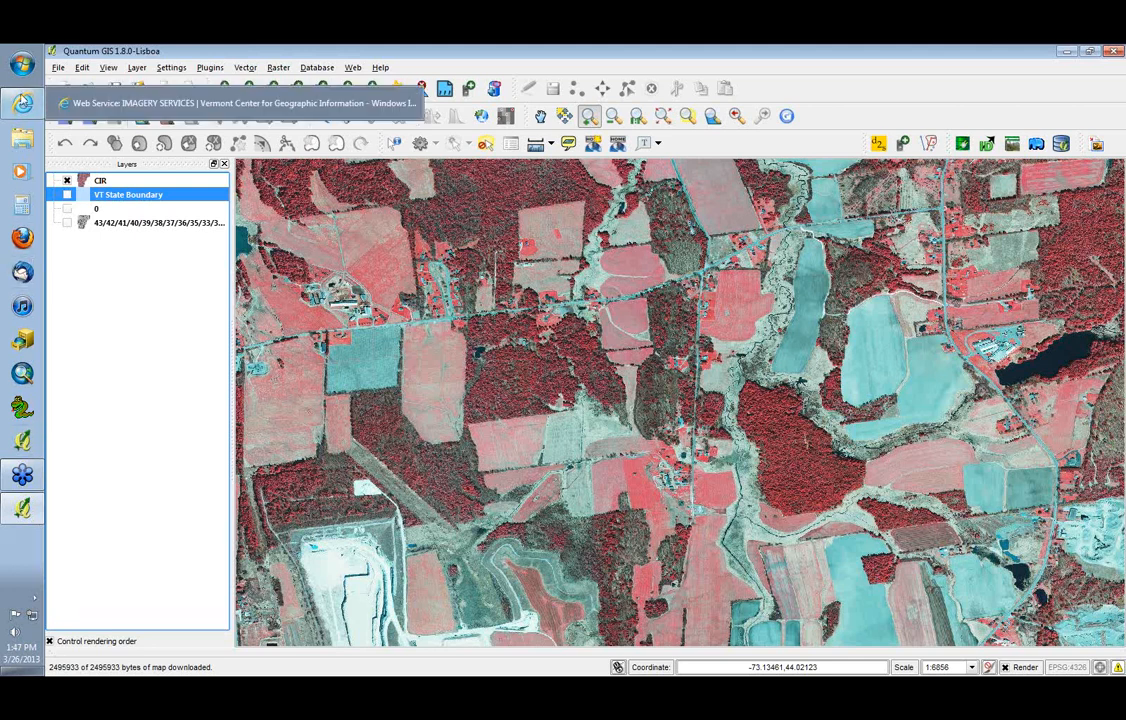
# Switch to the browser, open VCGI's Map Services page, and copy the Hillshade Plus, Cached, VT State Plane Meters URL
pyautogui.click(22, 100)
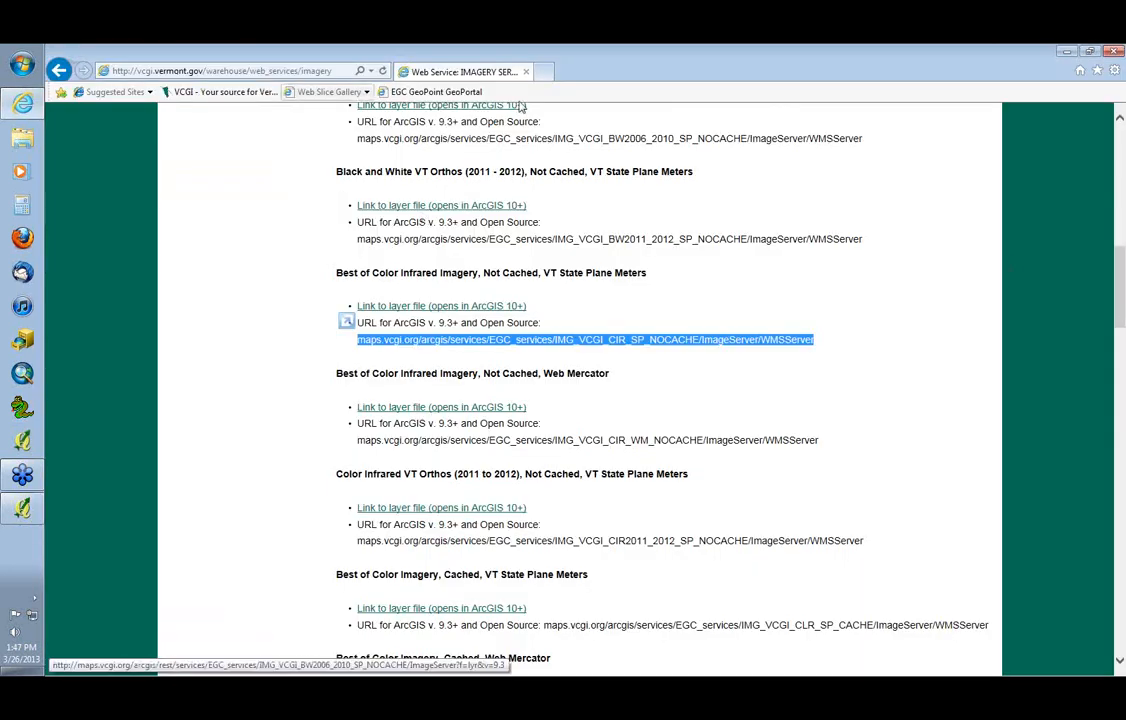
pyautogui.moveTo(1122, 313); pyautogui.dragTo(1119, 188)
pyautogui.click(197, 397)
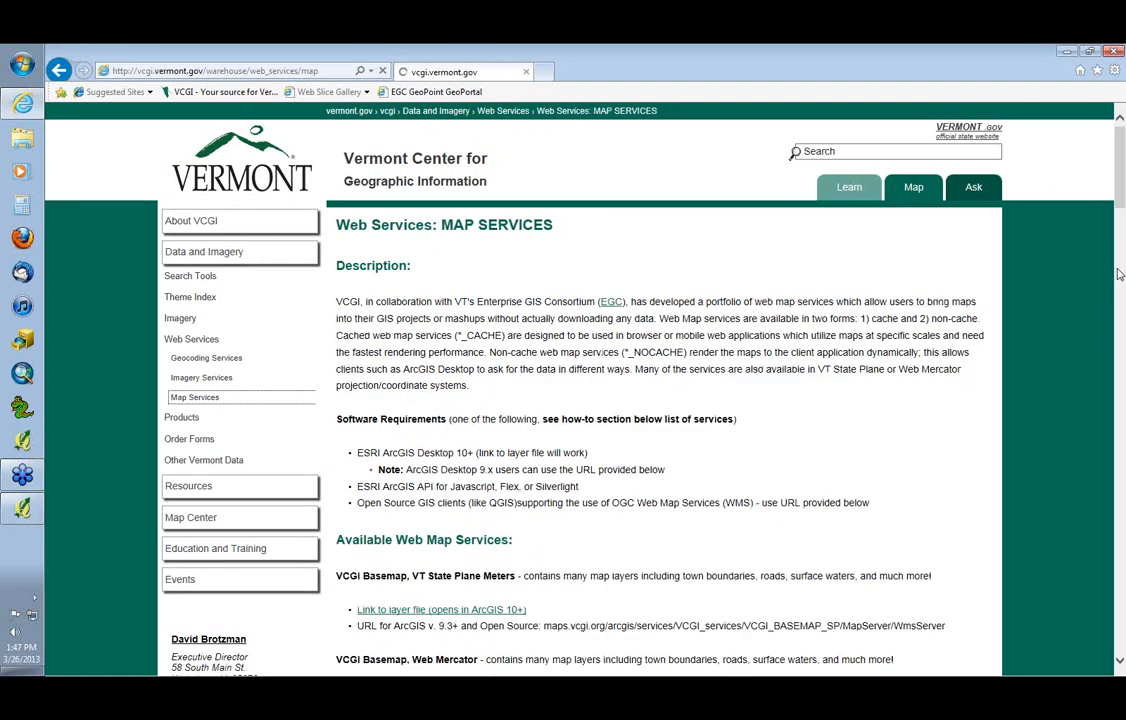
pyautogui.scroll(-15, 1119, 274)
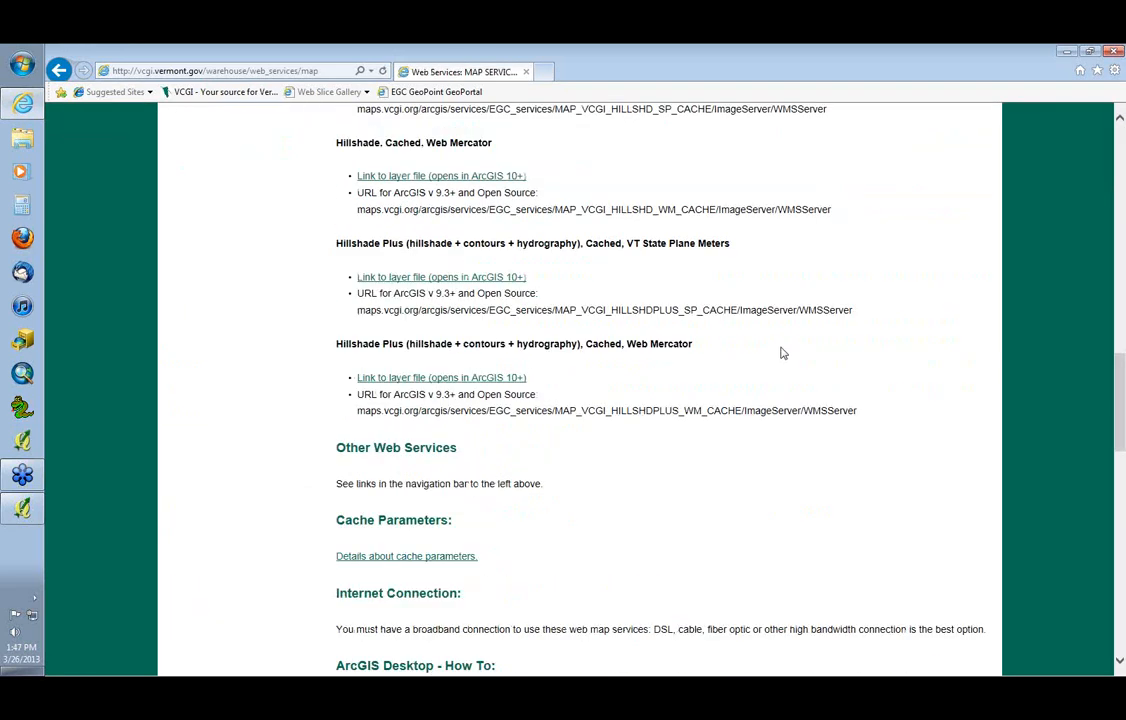
pyautogui.moveTo(860, 317); pyautogui.dragTo(397, 328)
pyautogui.hotkey('alt', 'Tab')
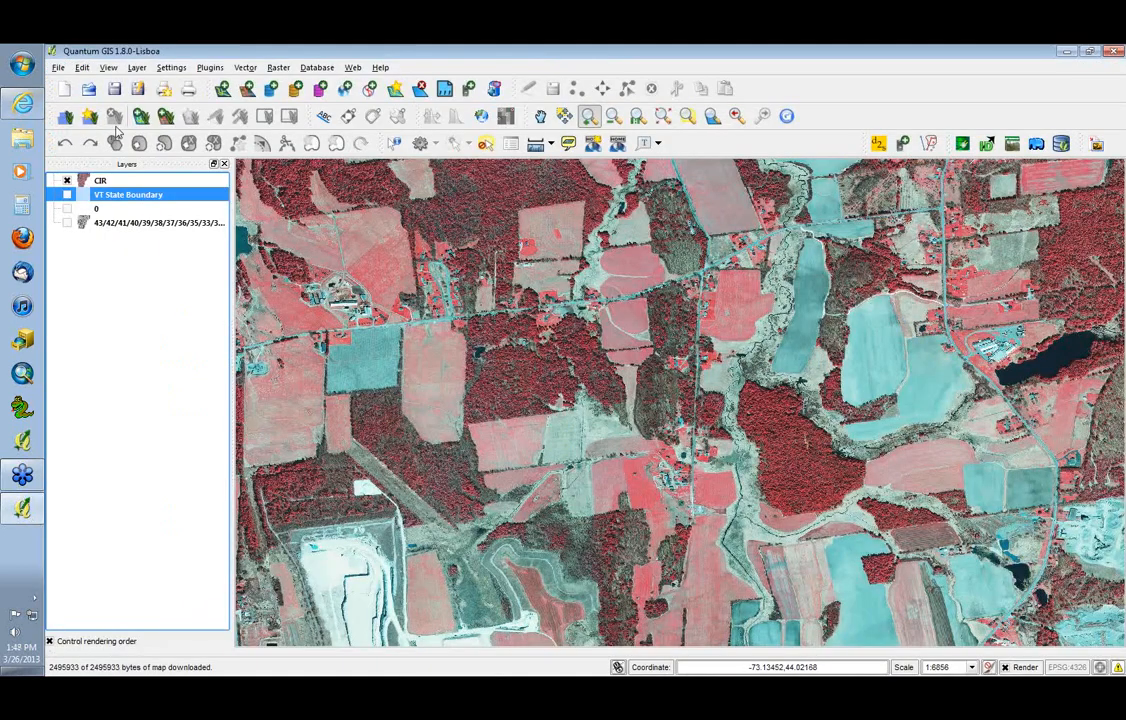
pyautogui.click(347, 89)
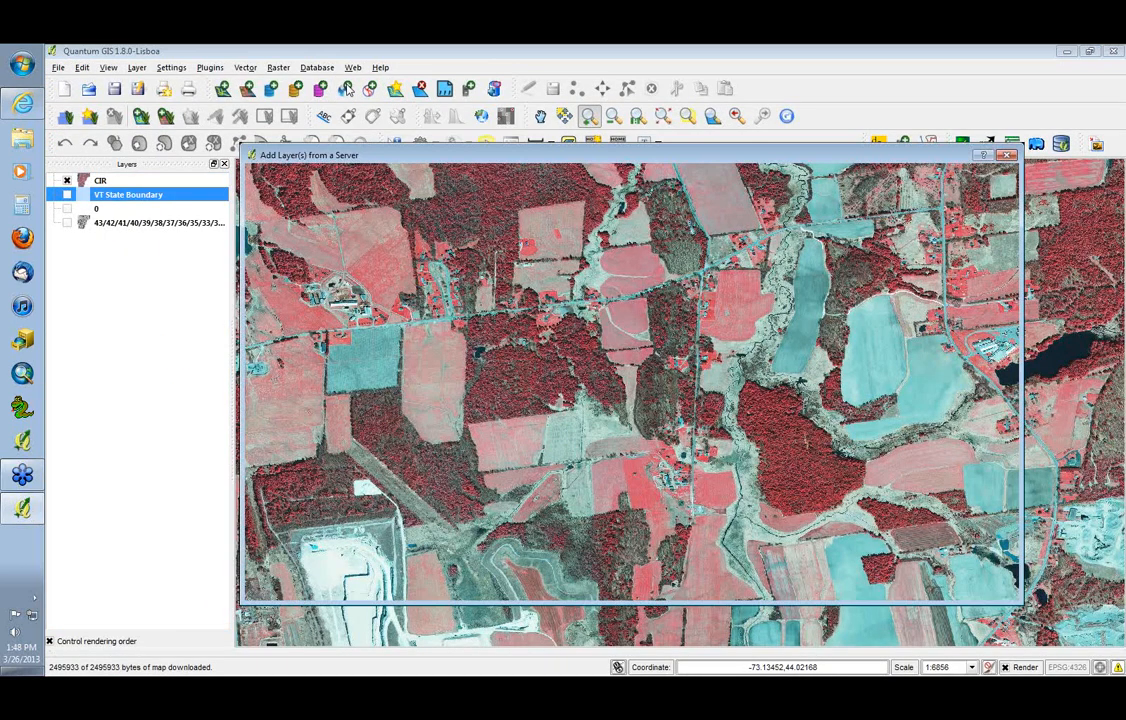
pyautogui.click(344, 220)
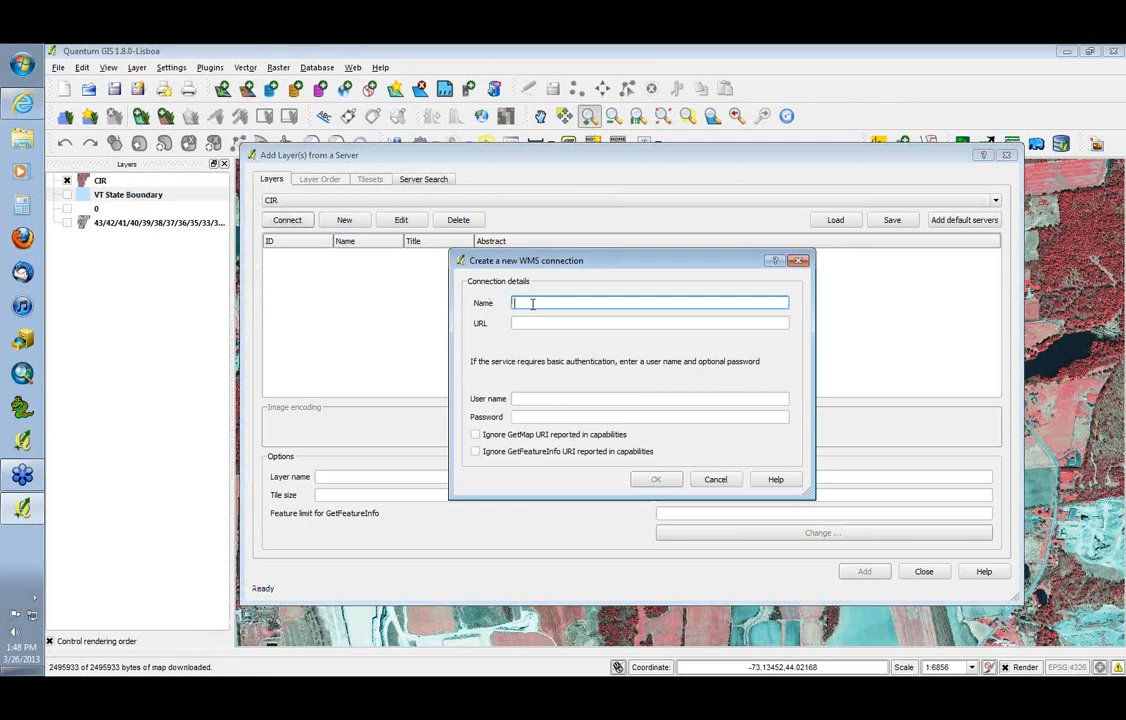
pyautogui.write('HILLSHADE')
pyautogui.click(568, 324)
pyautogui.write('ht')
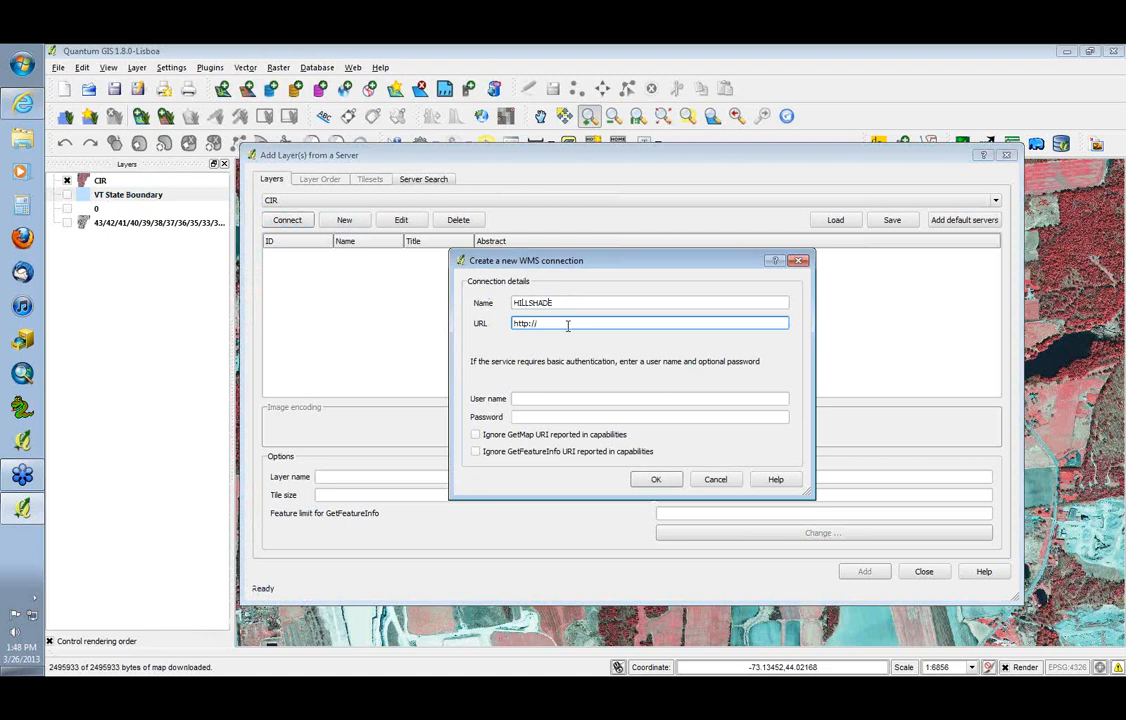
pyautogui.write('tp://')
pyautogui.hotkey('ctrl', 'v')
pyautogui.click(654, 479)
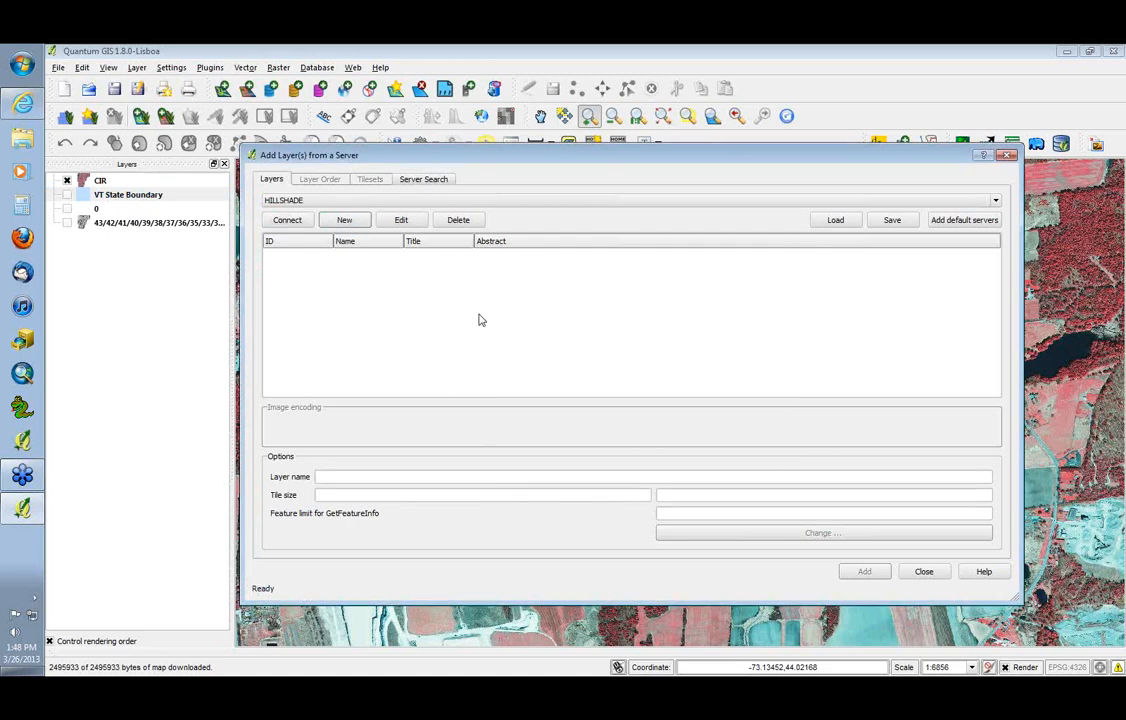
# Try to connect to the HILLSHADE server and check the URL in its connection details, leaving the connection unedited
pyautogui.click(290, 220)
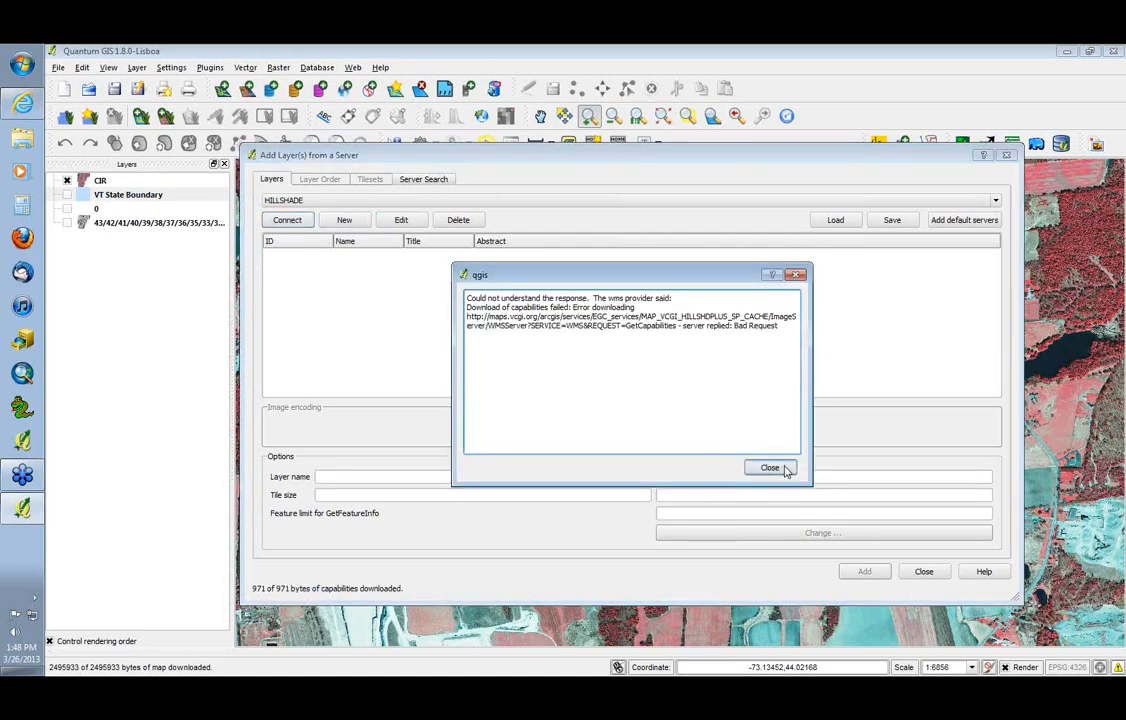
pyautogui.click(769, 468)
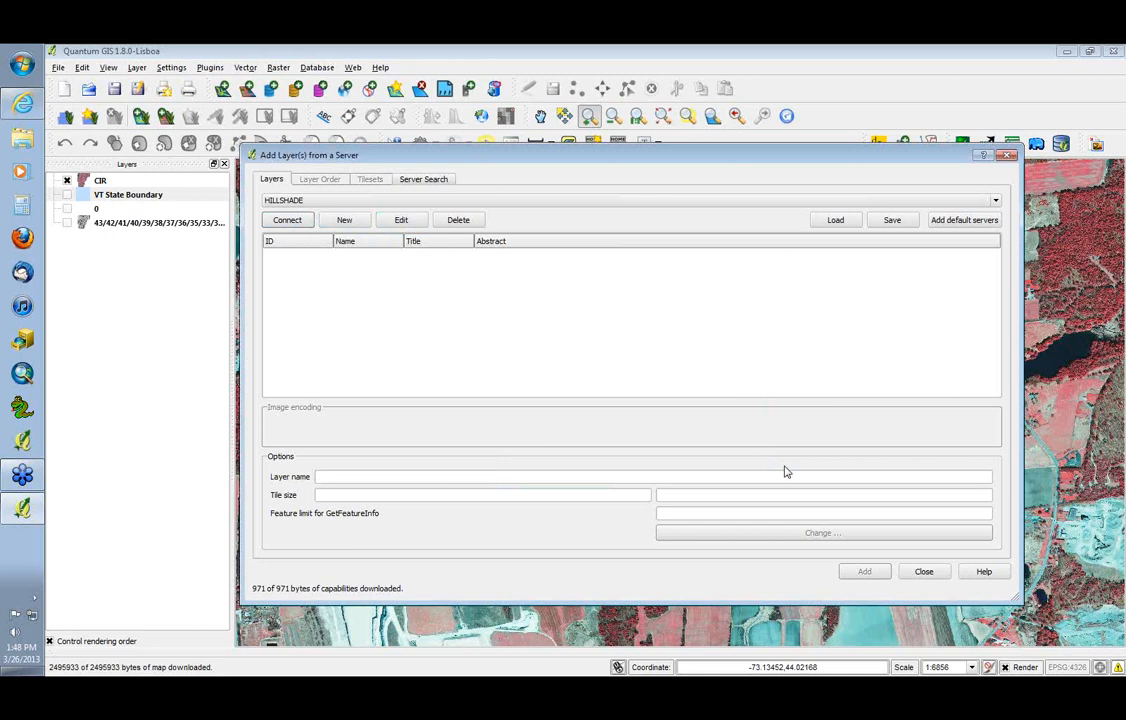
pyautogui.click(416, 226)
pyautogui.click(540, 323)
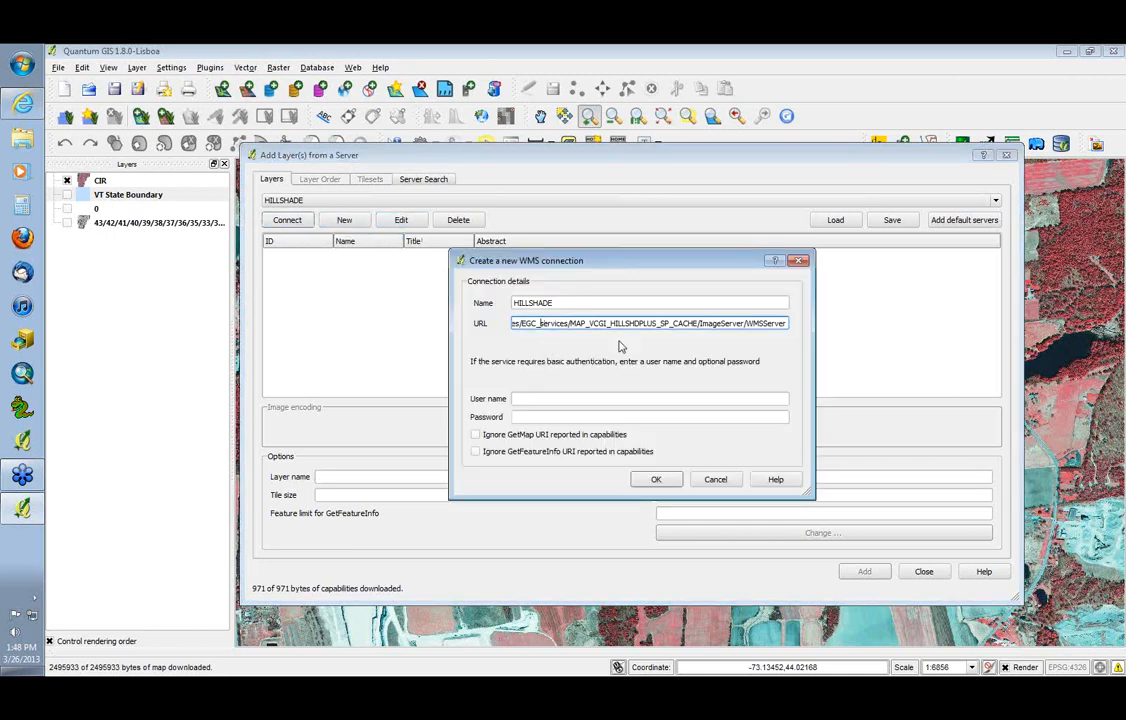
pyautogui.press('Left')
pyautogui.press('Left')
pyautogui.press('Left')
pyautogui.press('Left')
pyautogui.press('Left')
pyautogui.press('Left')
pyautogui.press('Left')
pyautogui.press('Left')
pyautogui.press('Left')
pyautogui.press('Left')
pyautogui.press('Left')
pyautogui.press('Left')
pyautogui.press('Left')
pyautogui.press('Left')
pyautogui.press('Left')
pyautogui.press('Left')
pyautogui.press('Left')
pyautogui.press('Left')
pyautogui.press('Left')
pyautogui.press('Left')
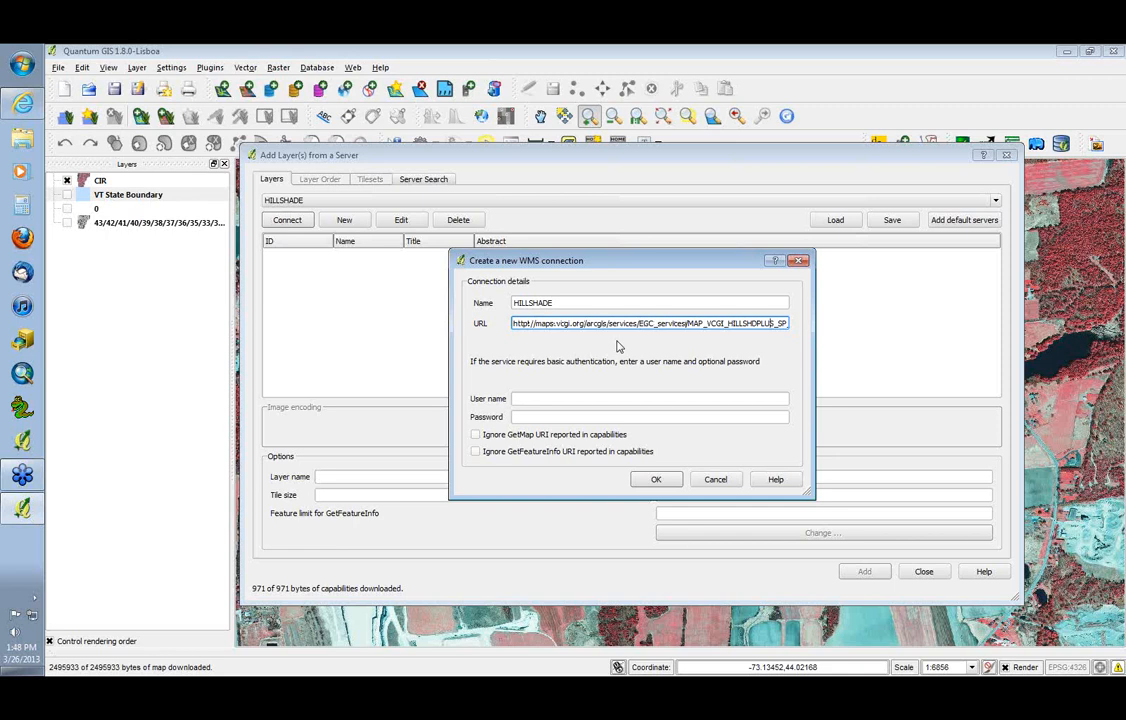
pyautogui.press('Right')
pyautogui.press('Right')
pyautogui.press('Right')
pyautogui.press('Right')
pyautogui.press('Right')
pyautogui.press('Right')
pyautogui.press('Right')
pyautogui.press('Right')
pyautogui.press('Right')
pyautogui.press('Right')
pyautogui.press('Right')
pyautogui.press('Right')
pyautogui.press('Right')
pyautogui.press('Right')
pyautogui.press('Right')
pyautogui.press('Right')
pyautogui.press('Right')
pyautogui.press('Right')
pyautogui.press('Right')
pyautogui.press('Right')
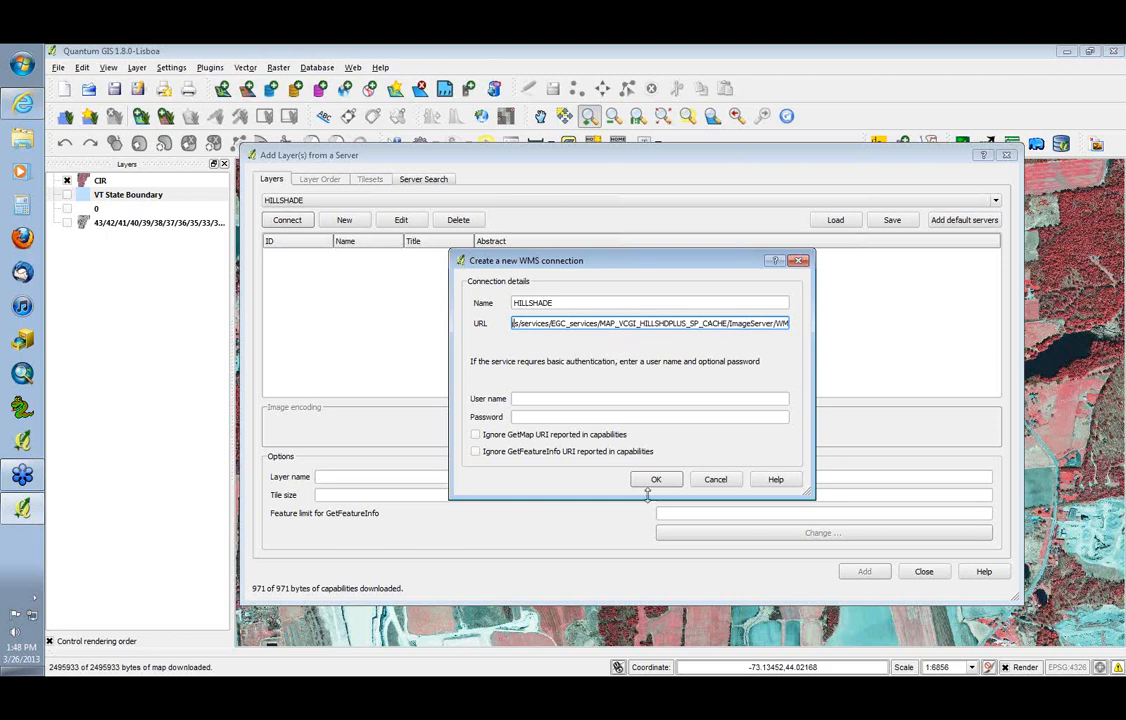
pyautogui.click(716, 480)
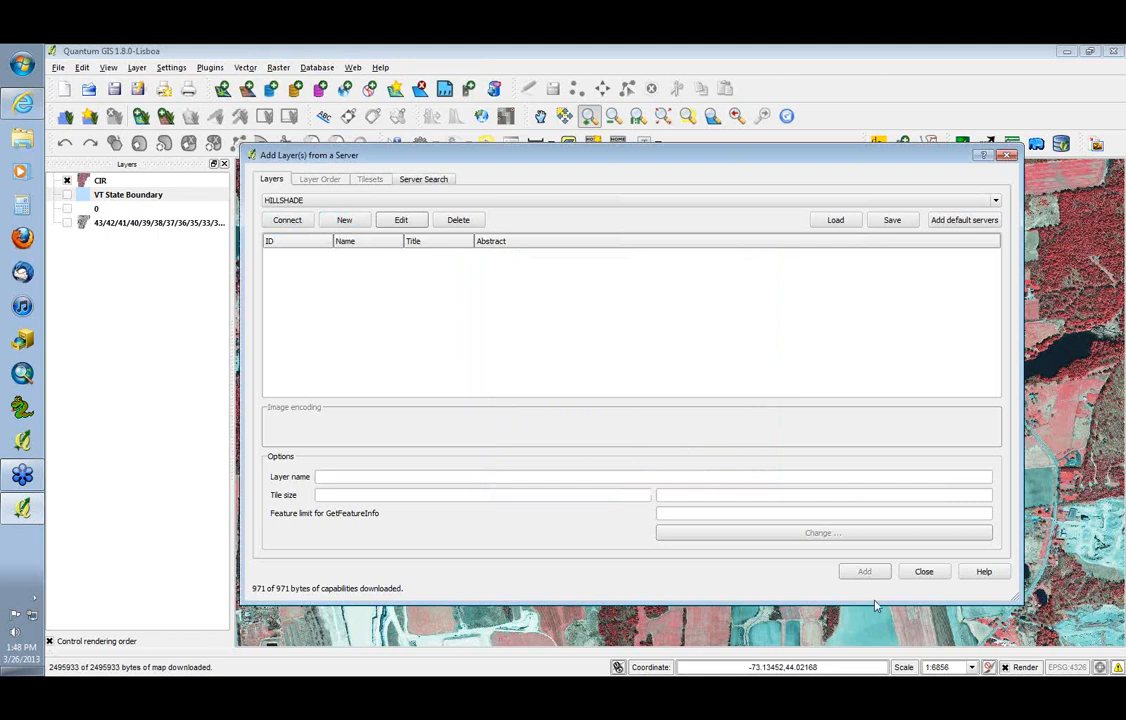
pyautogui.click(922, 572)
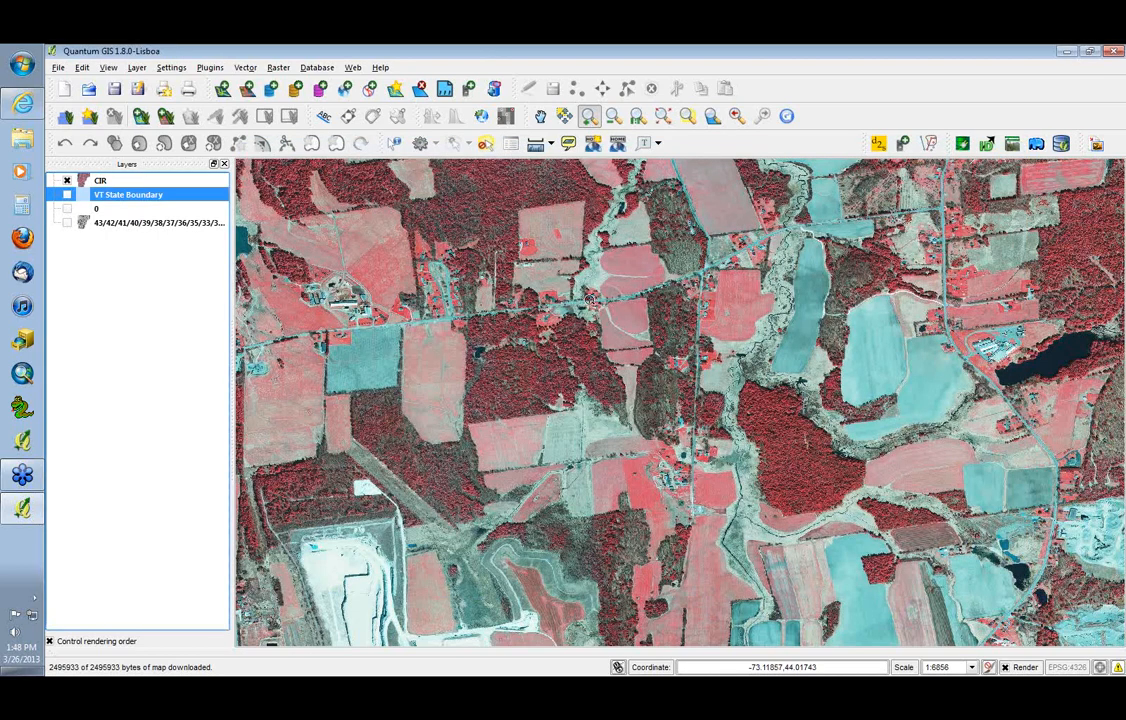
pyautogui.hotkey('alt', 'Tab')
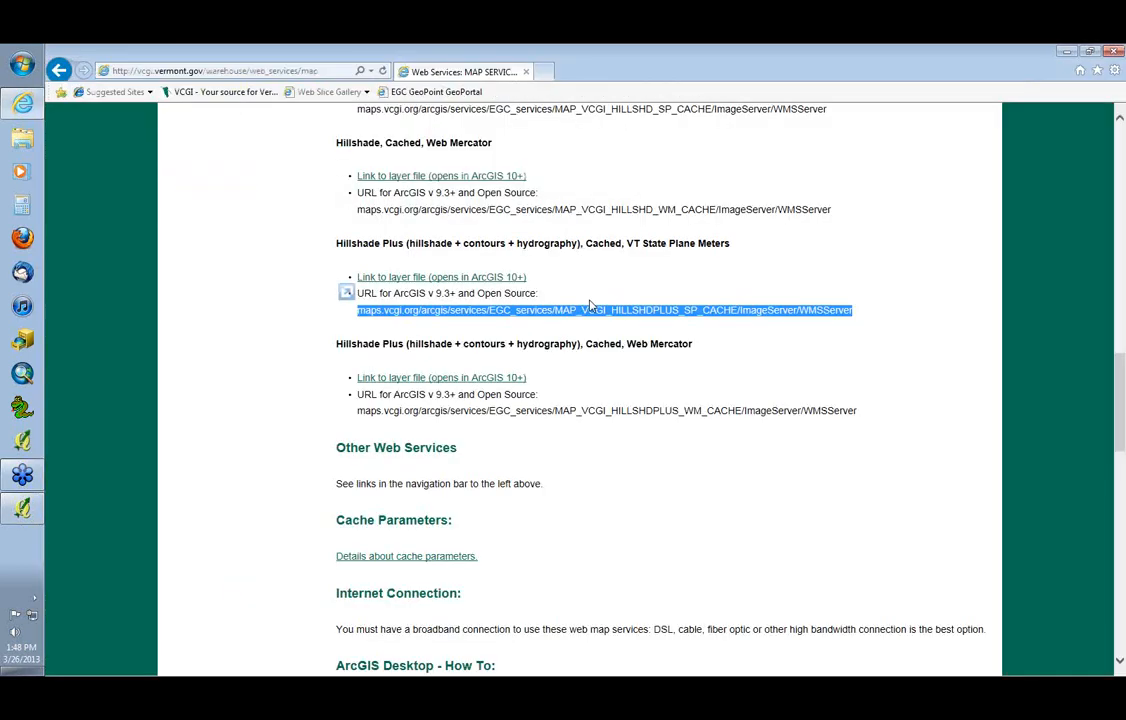
pyautogui.click(621, 284)
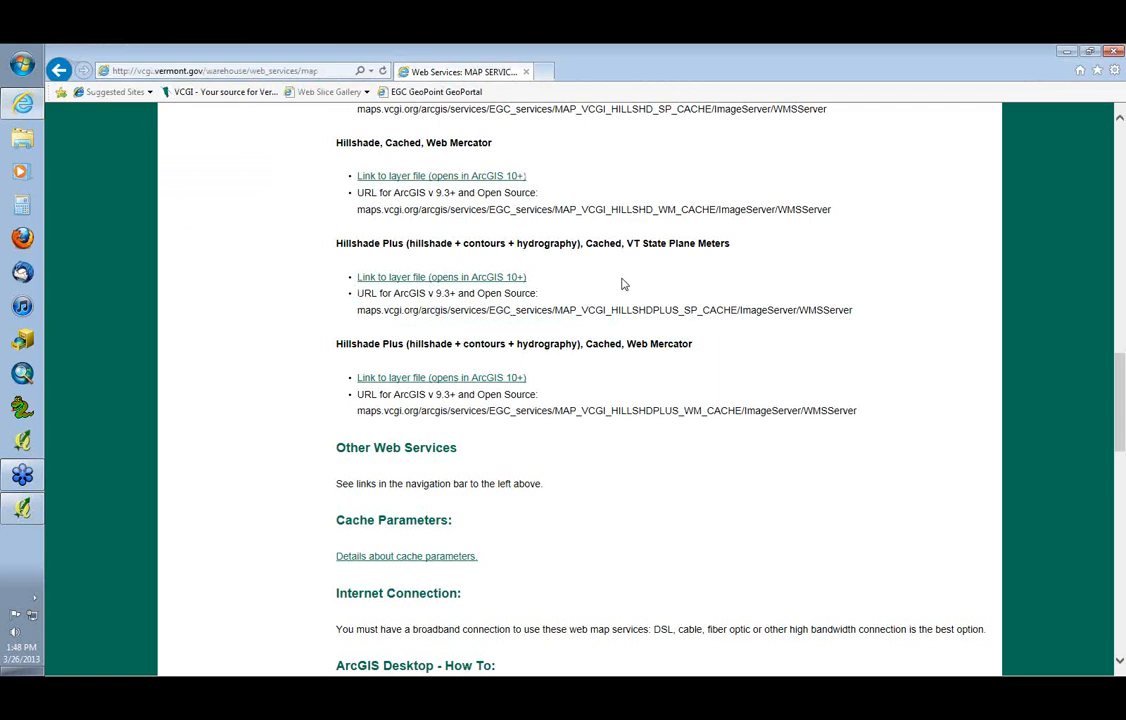
pyautogui.hotkey('alt', 'Tab')
pyautogui.hotkey('alt', 'Tab')
# Return to Quantum GIS, exit it without saving the project, and start ArcMap with a blank map
pyautogui.moveTo(19, 463)
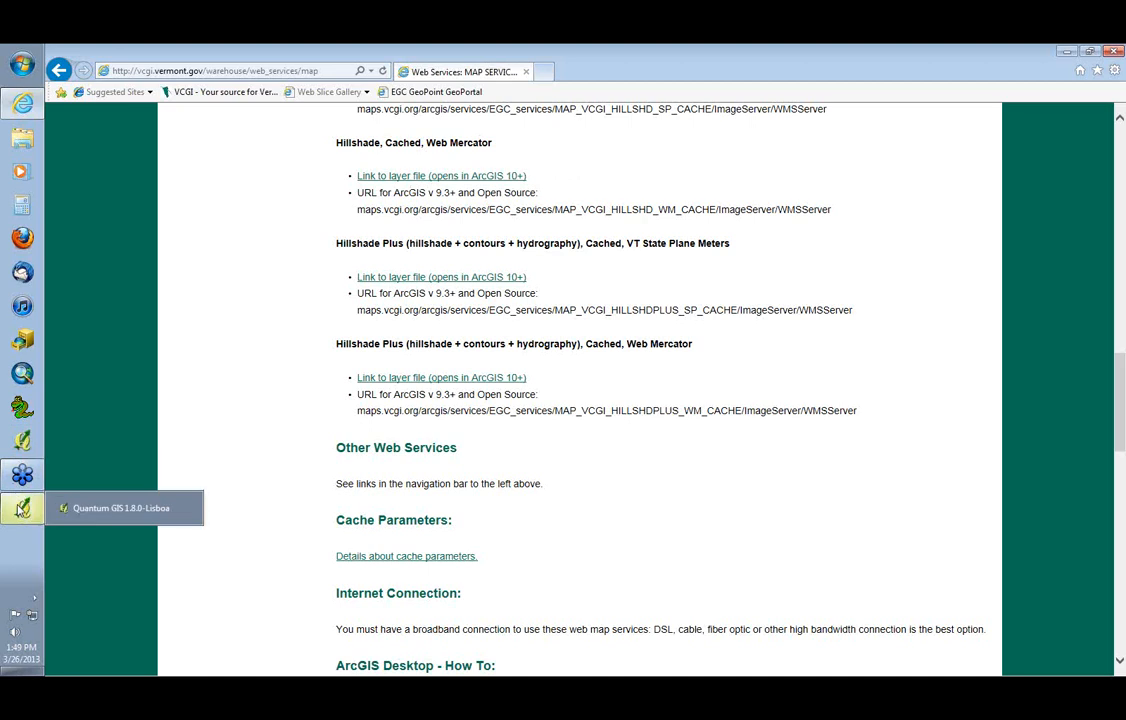
pyautogui.click(22, 510)
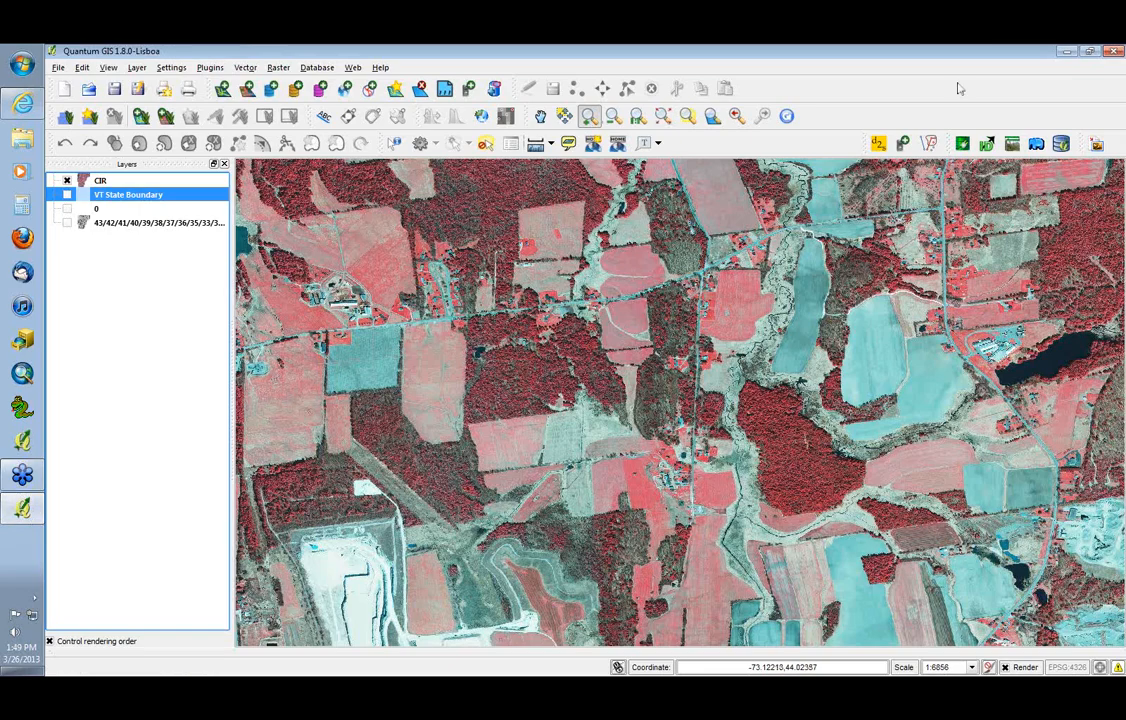
pyautogui.click(1113, 51)
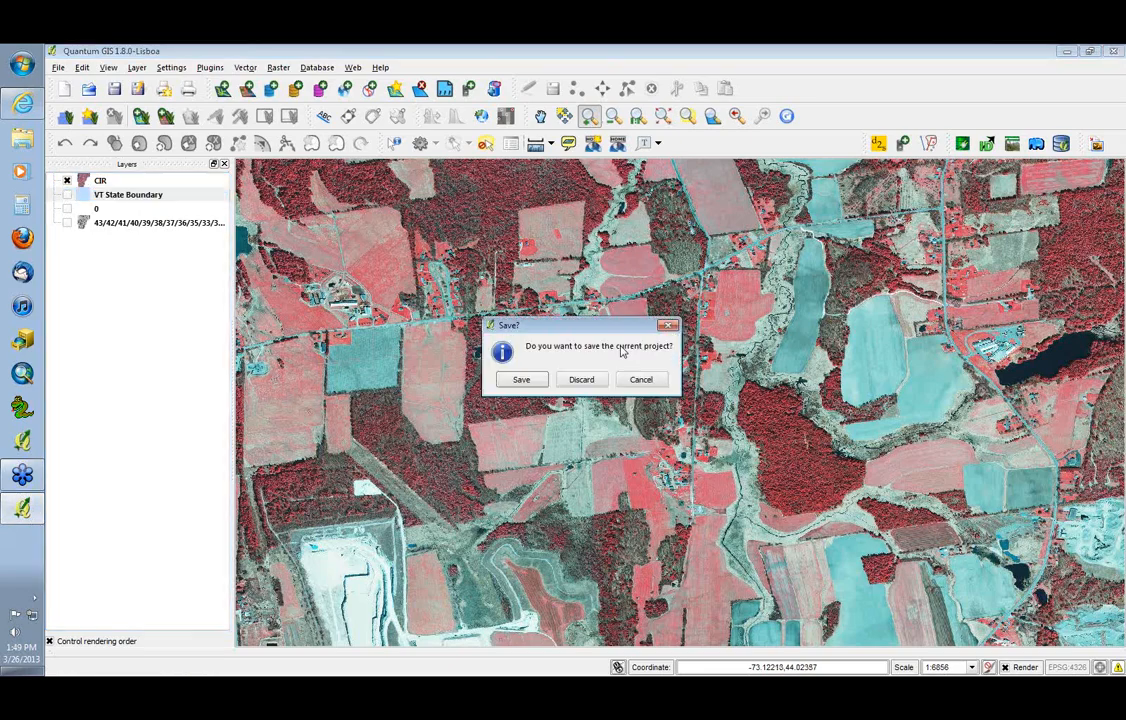
pyautogui.click(582, 380)
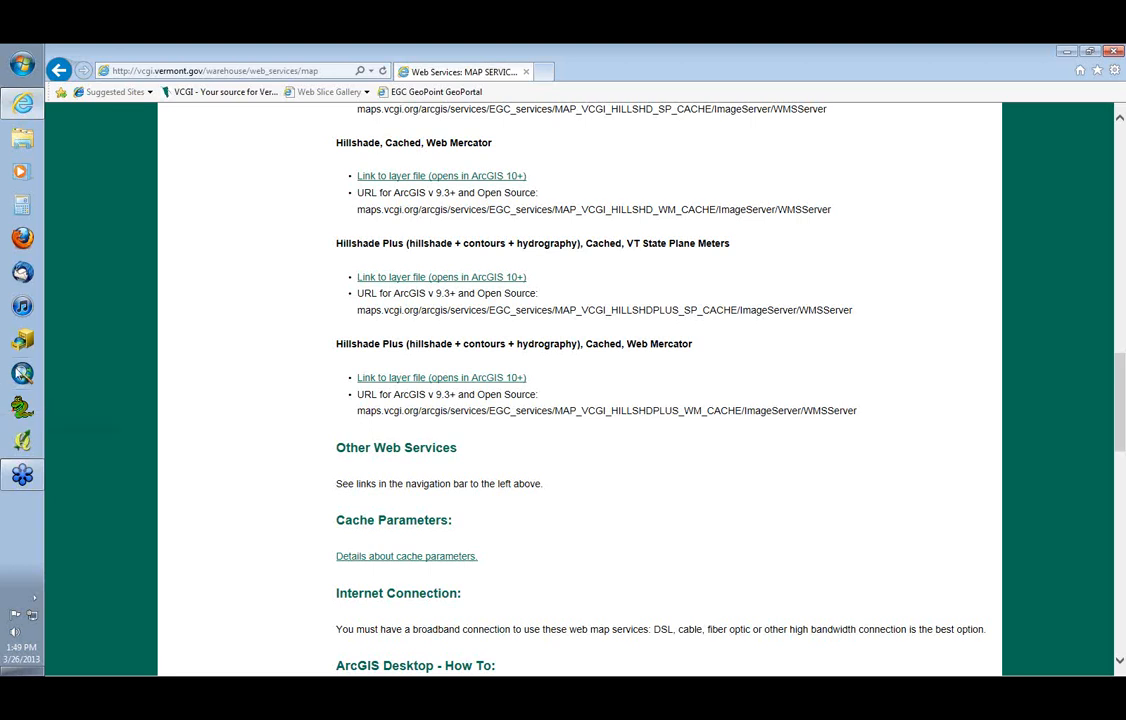
pyautogui.click(23, 376)
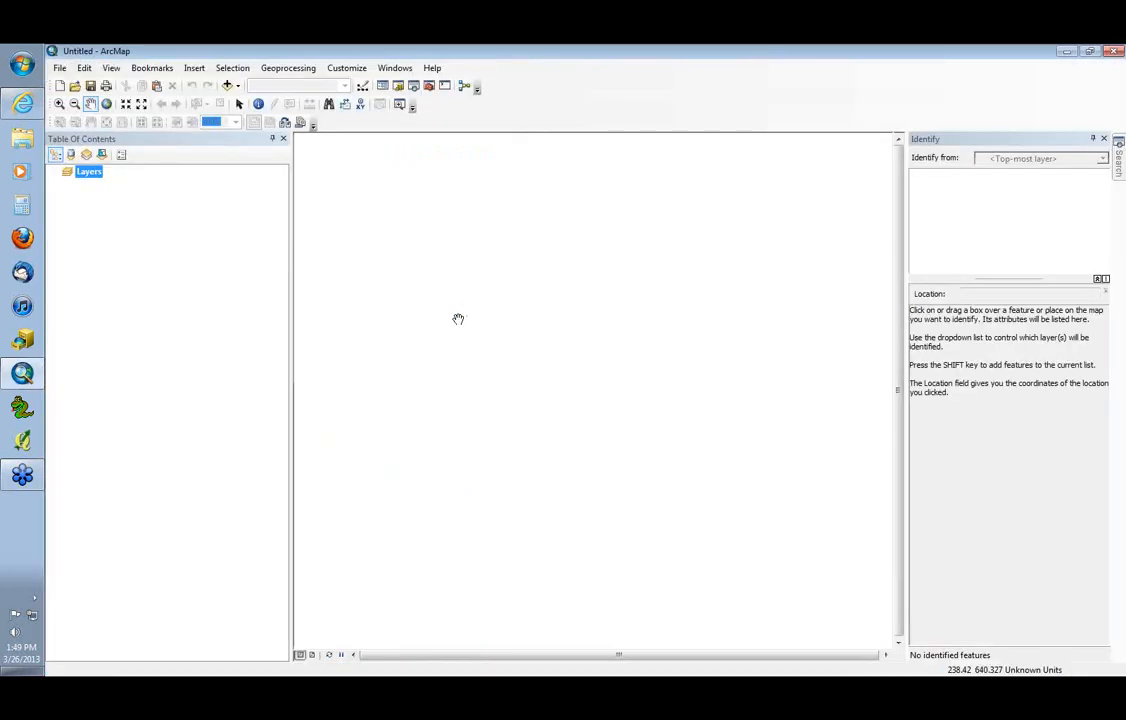
# Switch to the browser, open VCGI's Geocoding Services page, and review the table of available E911 geocoding services
pyautogui.click(22, 112)
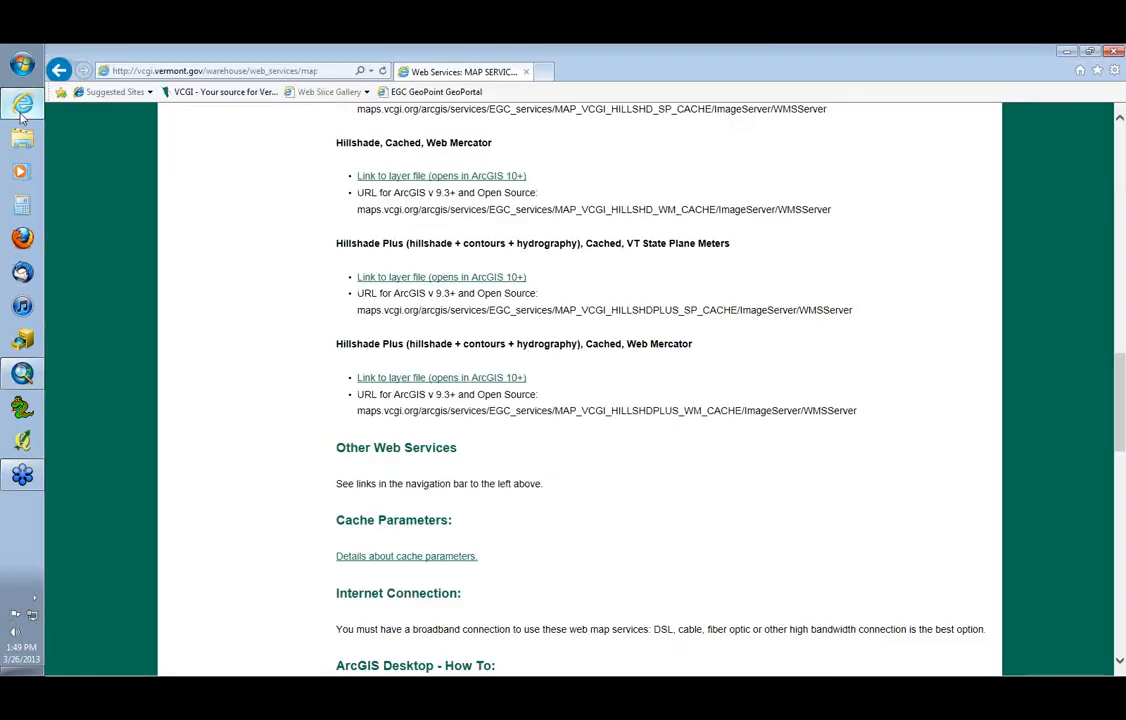
pyautogui.moveTo(1121, 378); pyautogui.dragTo(1120, 145)
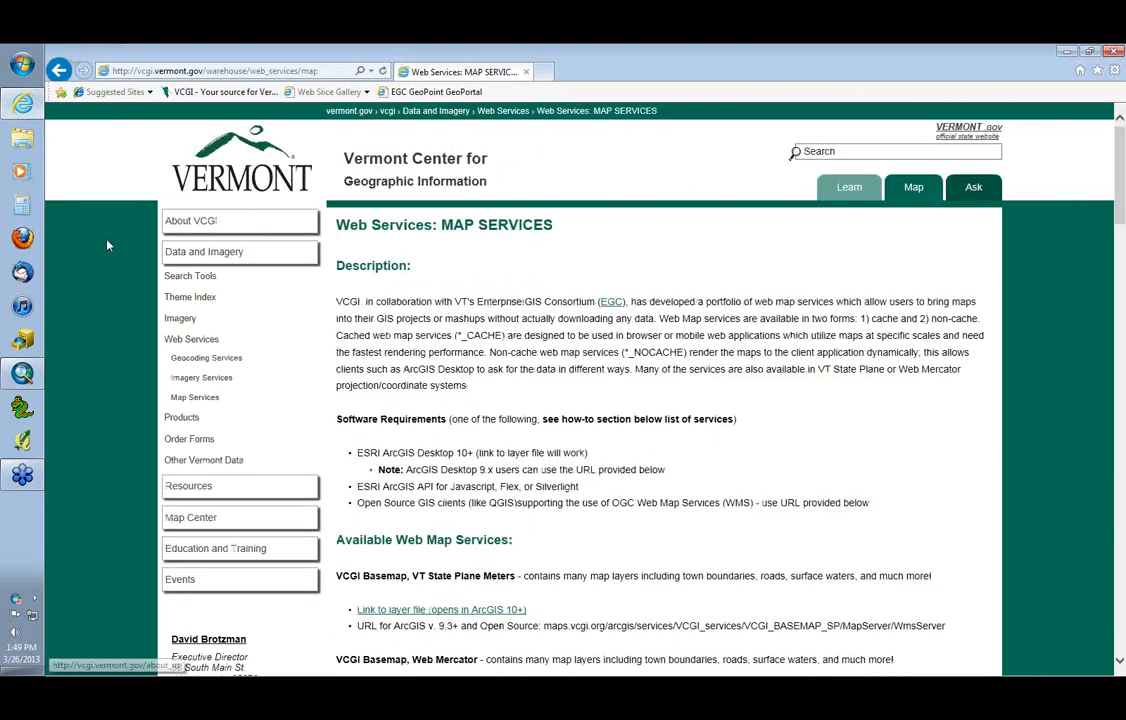
pyautogui.click(190, 360)
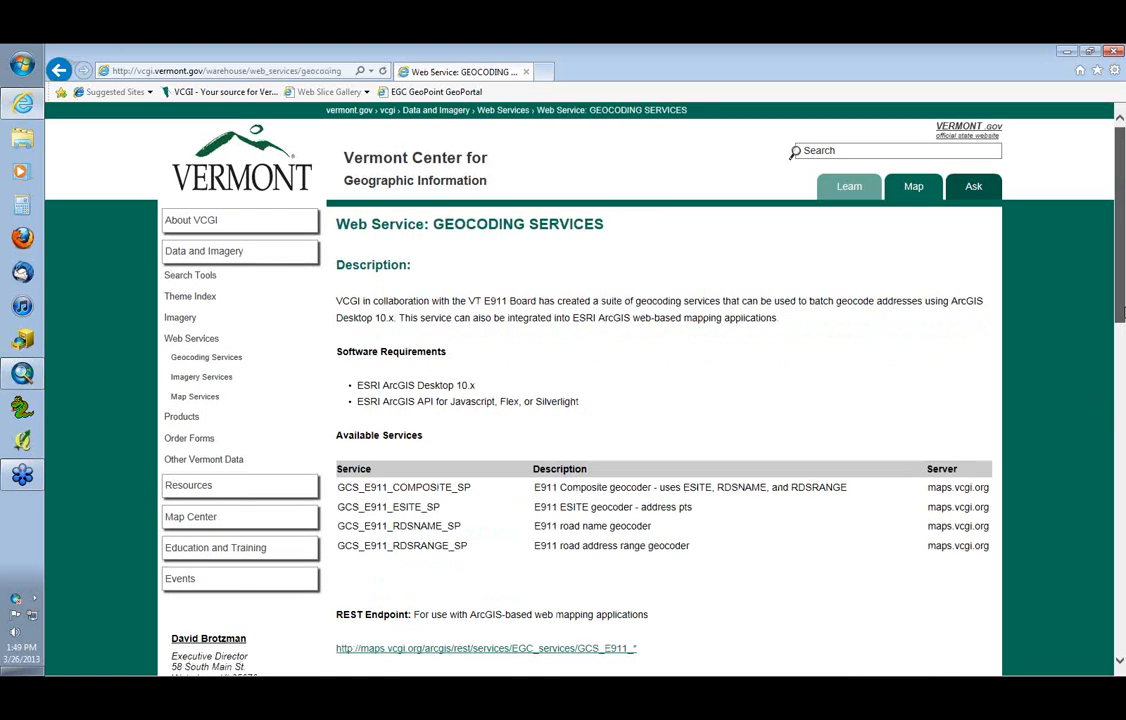
pyautogui.moveTo(1121, 312)
pyautogui.mouseDown()
pyautogui.moveTo(1119, 375)
pyautogui.moveTo(1121, 307)
pyautogui.mouseUp()
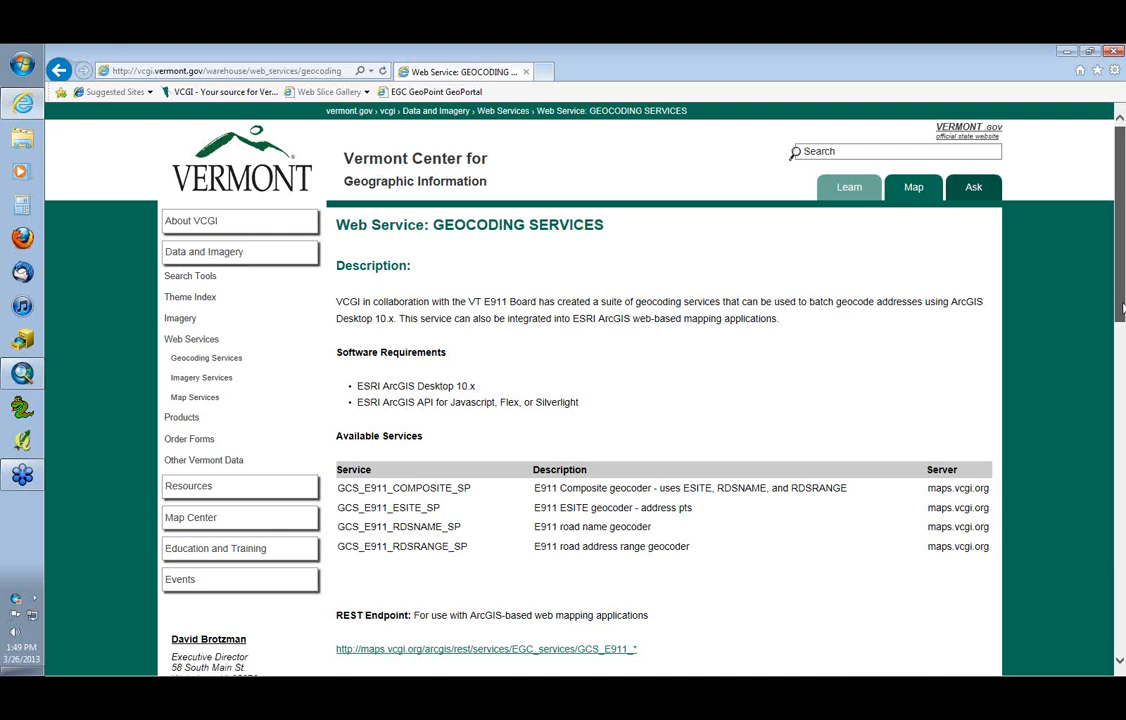
pyautogui.scroll(-2, 887, 443)
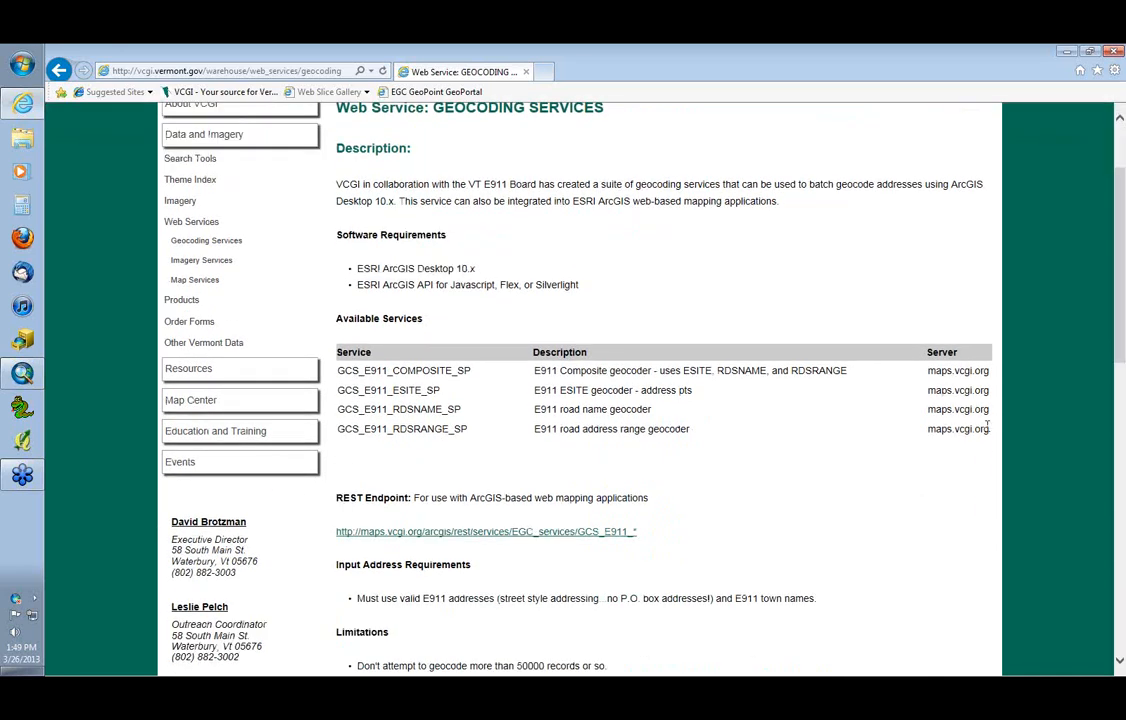
pyautogui.moveTo(988, 429); pyautogui.dragTo(343, 373)
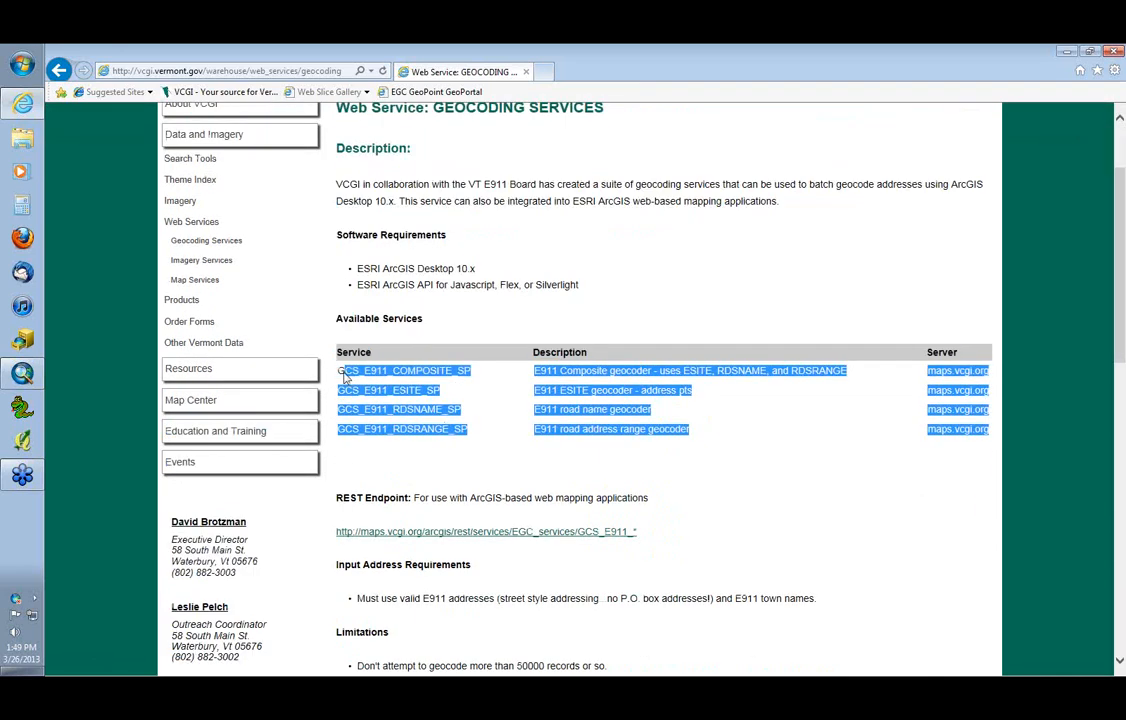
pyautogui.click(508, 479)
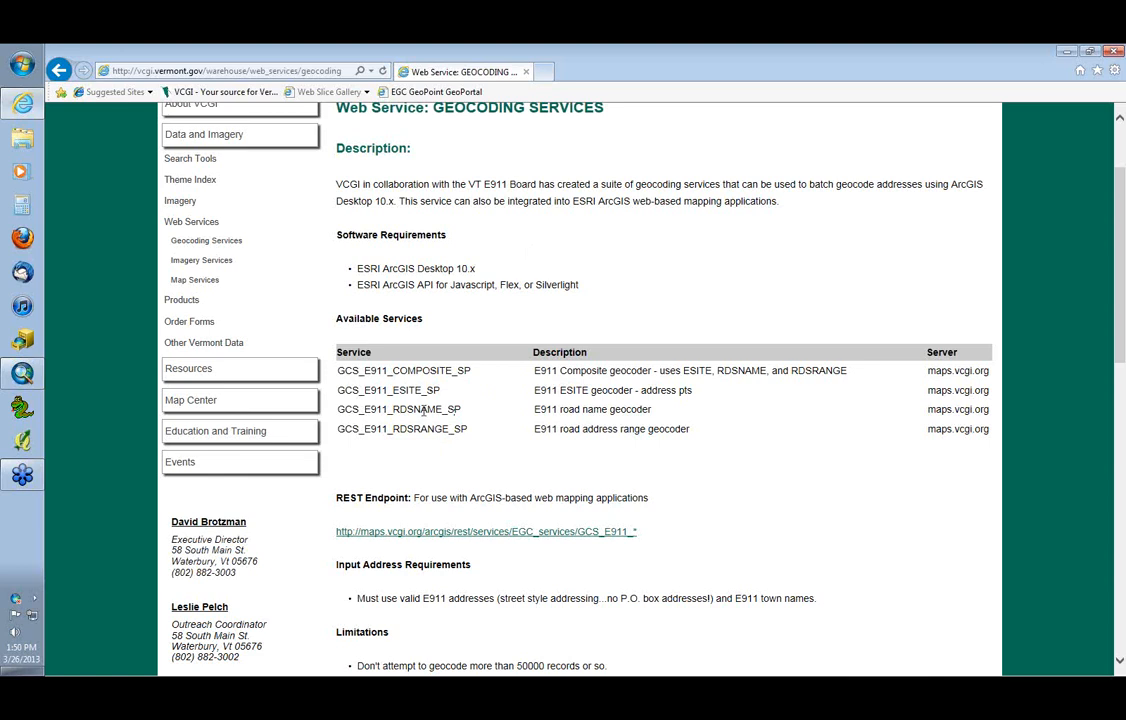
# Examine the ESITE, RDSNAME, RDSRANGE and COMPOSITE services in the Available Services table and read through the rest of the geocoding page
pyautogui.moveTo(442, 390); pyautogui.dragTo(338, 398)
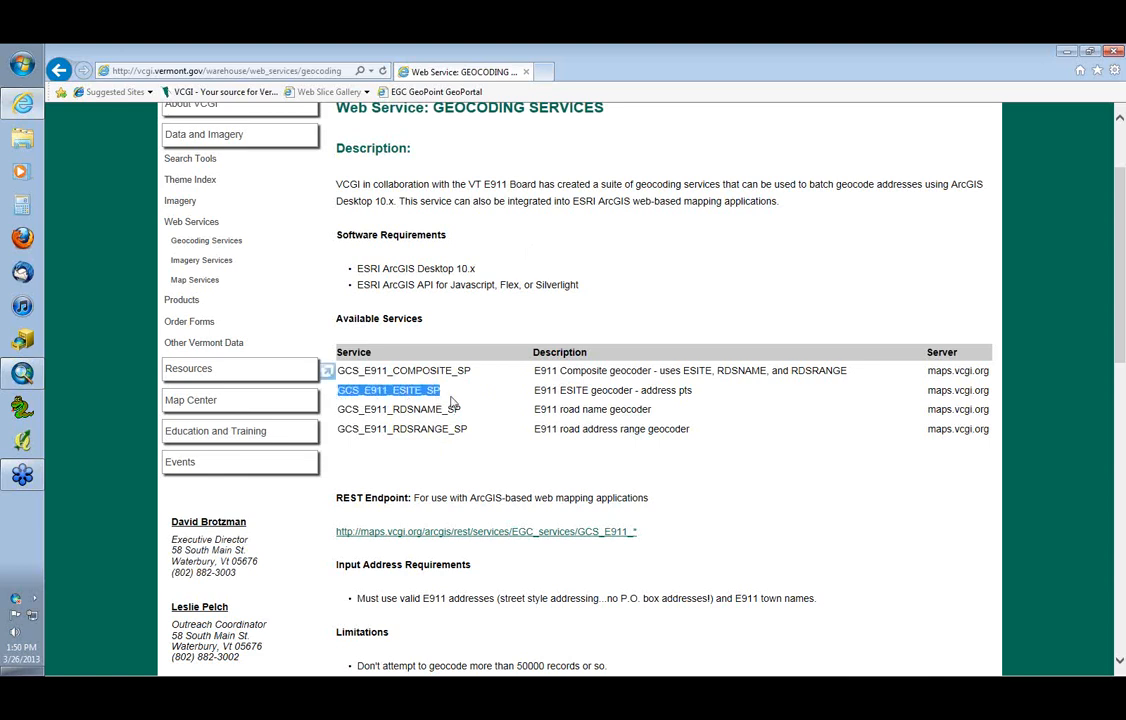
pyautogui.moveTo(461, 410); pyautogui.dragTo(362, 418)
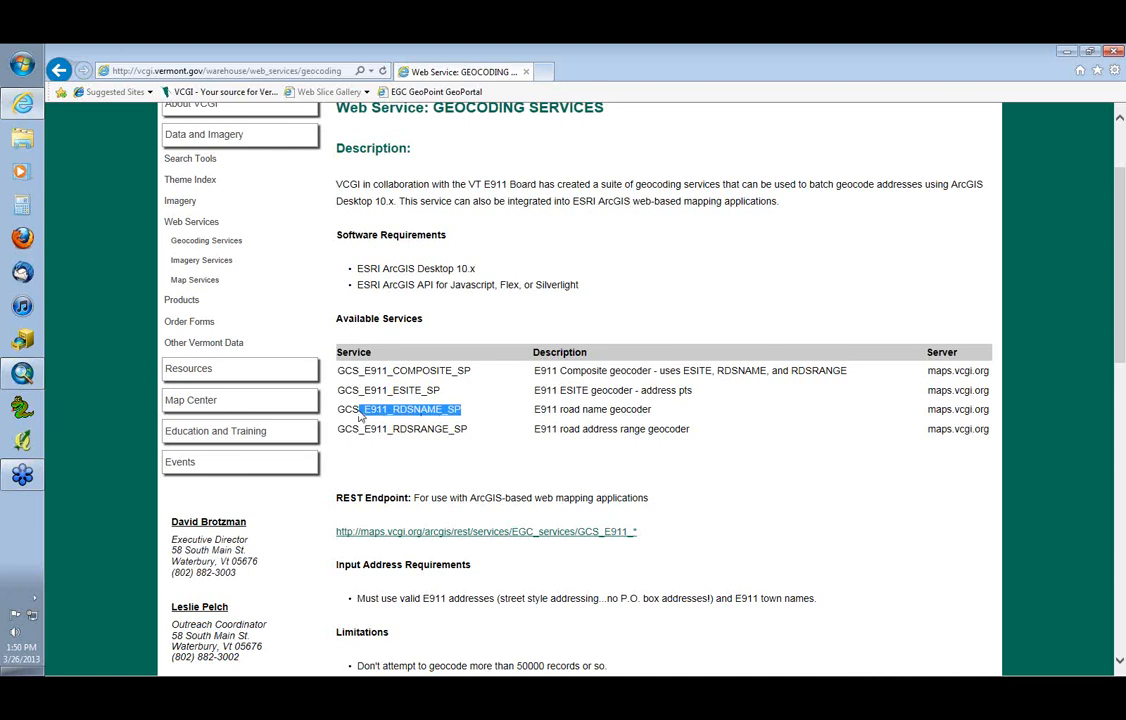
pyautogui.moveTo(471, 431); pyautogui.dragTo(378, 443)
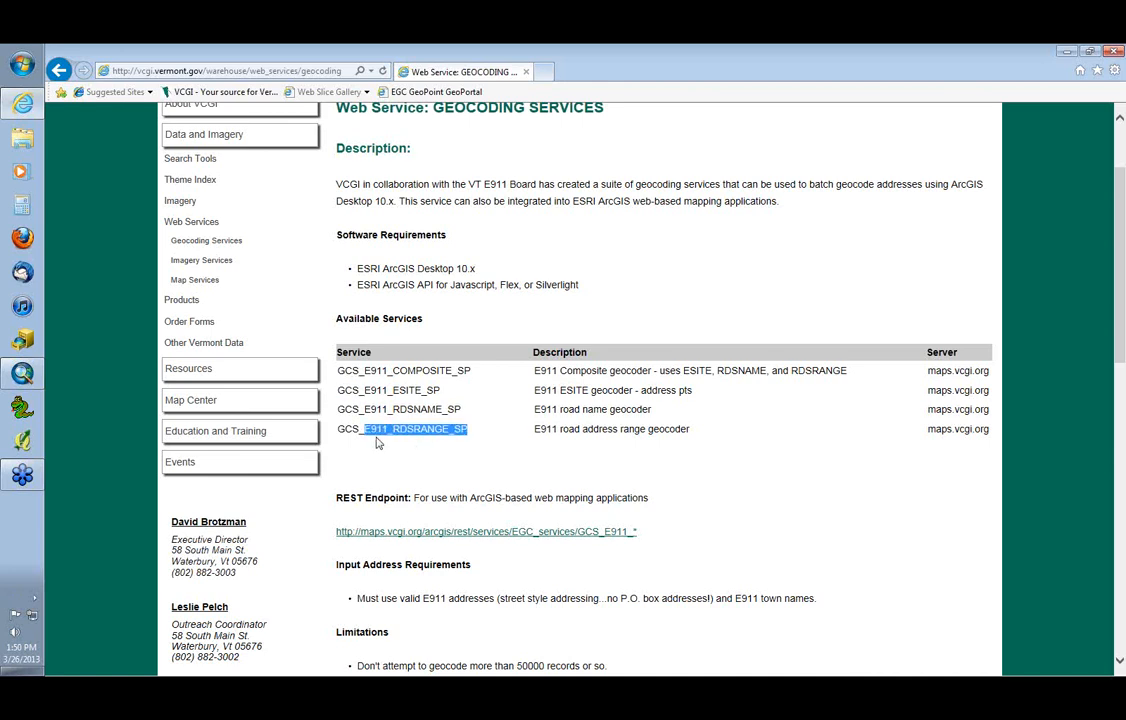
pyautogui.click(432, 409)
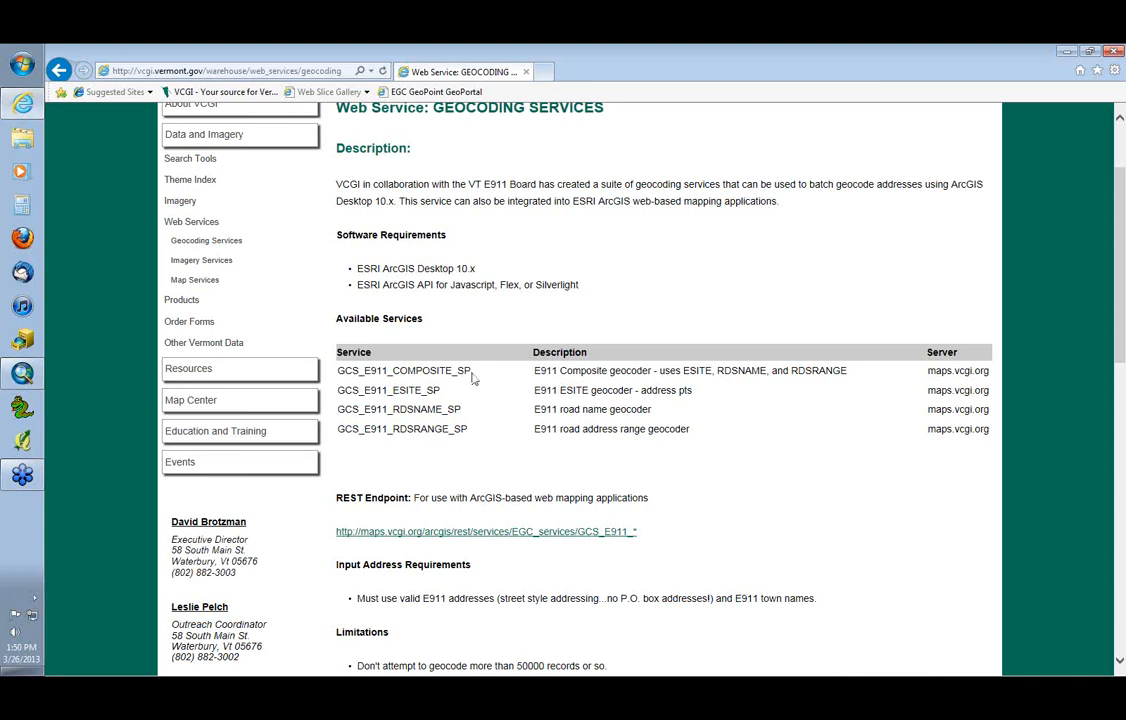
pyautogui.moveTo(471, 371); pyautogui.dragTo(335, 371)
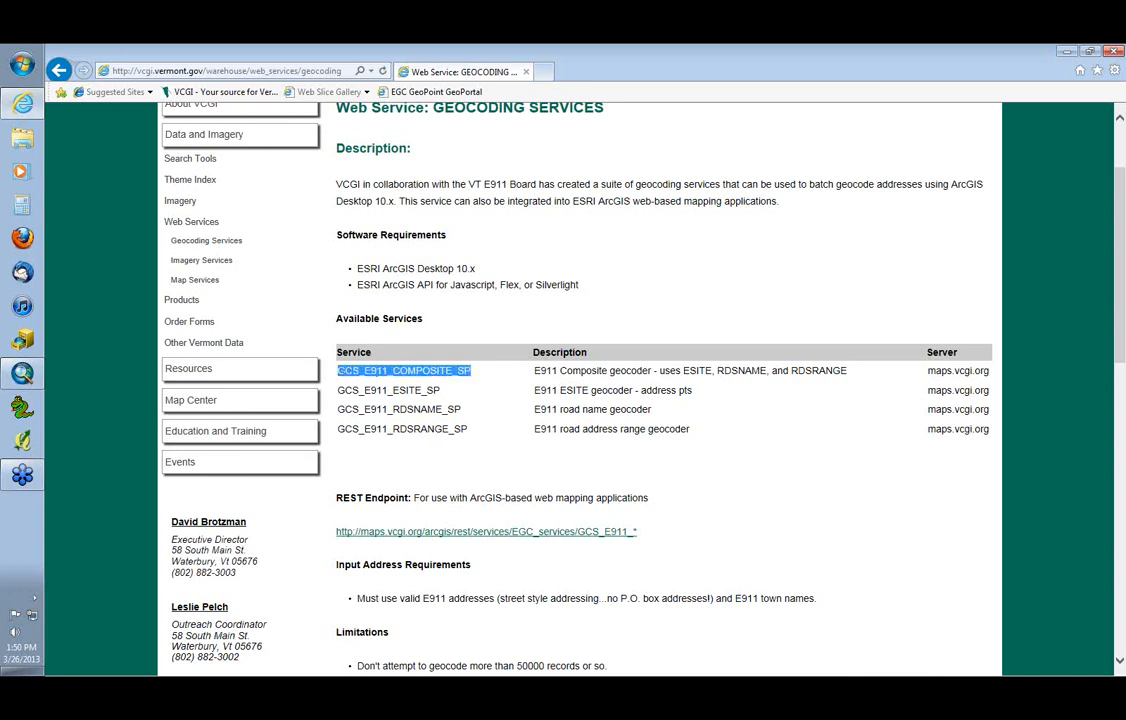
pyautogui.click(446, 384)
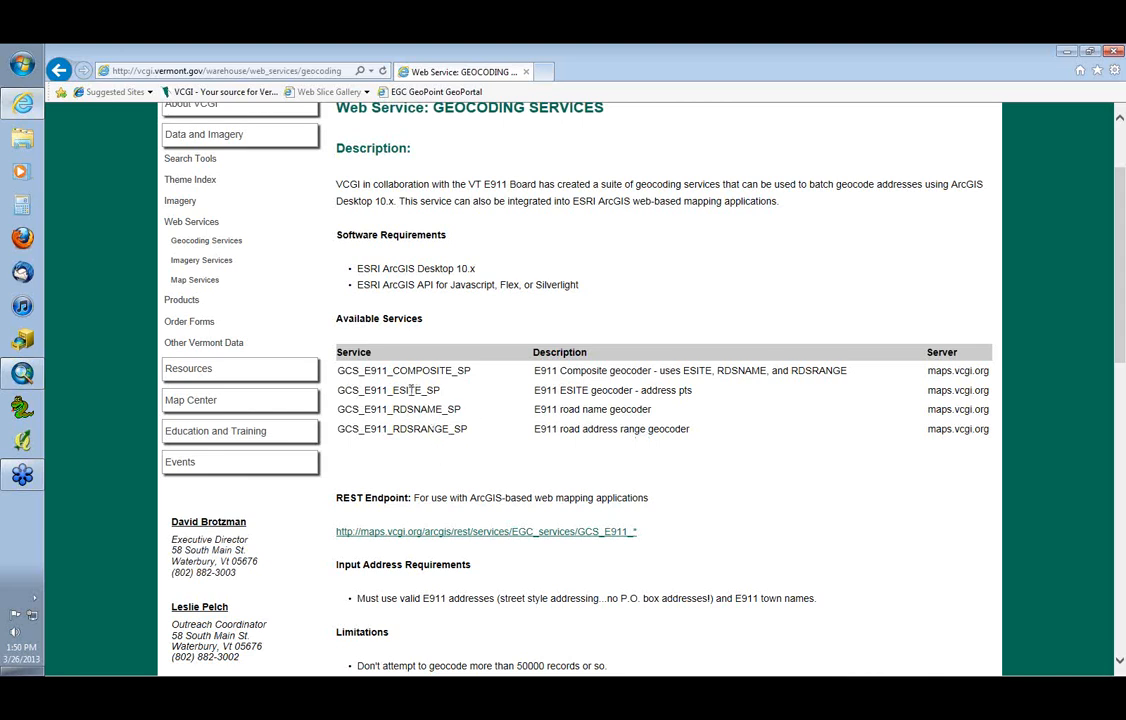
pyautogui.moveTo(440, 391); pyautogui.dragTo(338, 392)
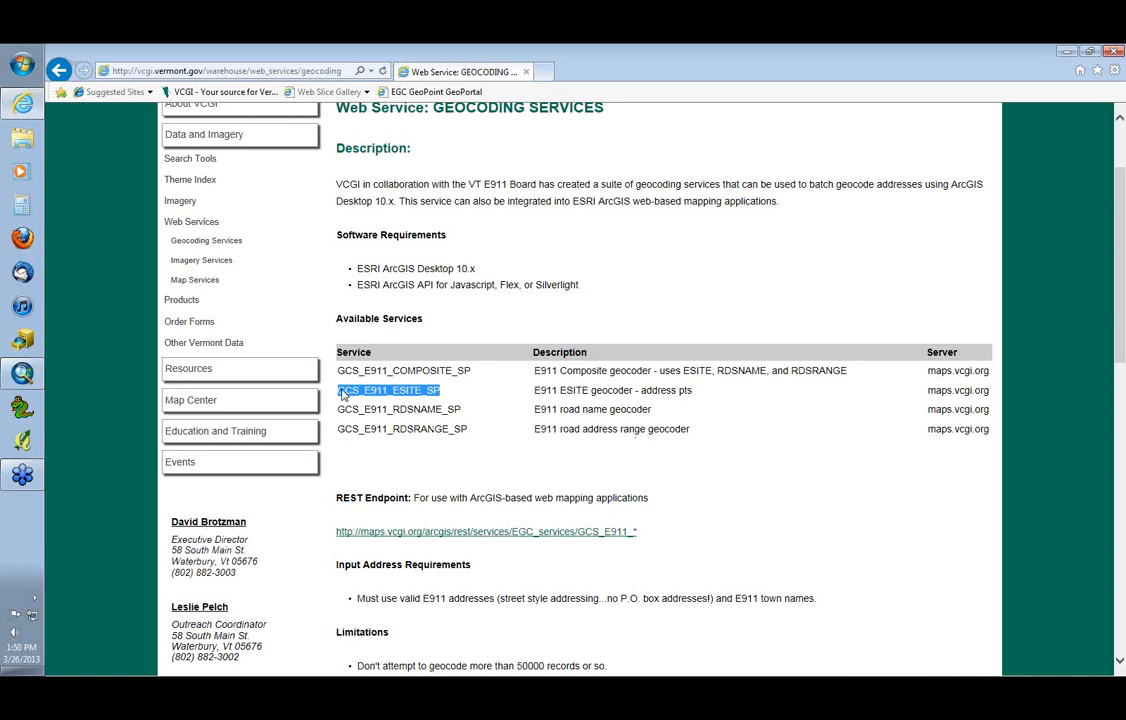
pyautogui.click(410, 393)
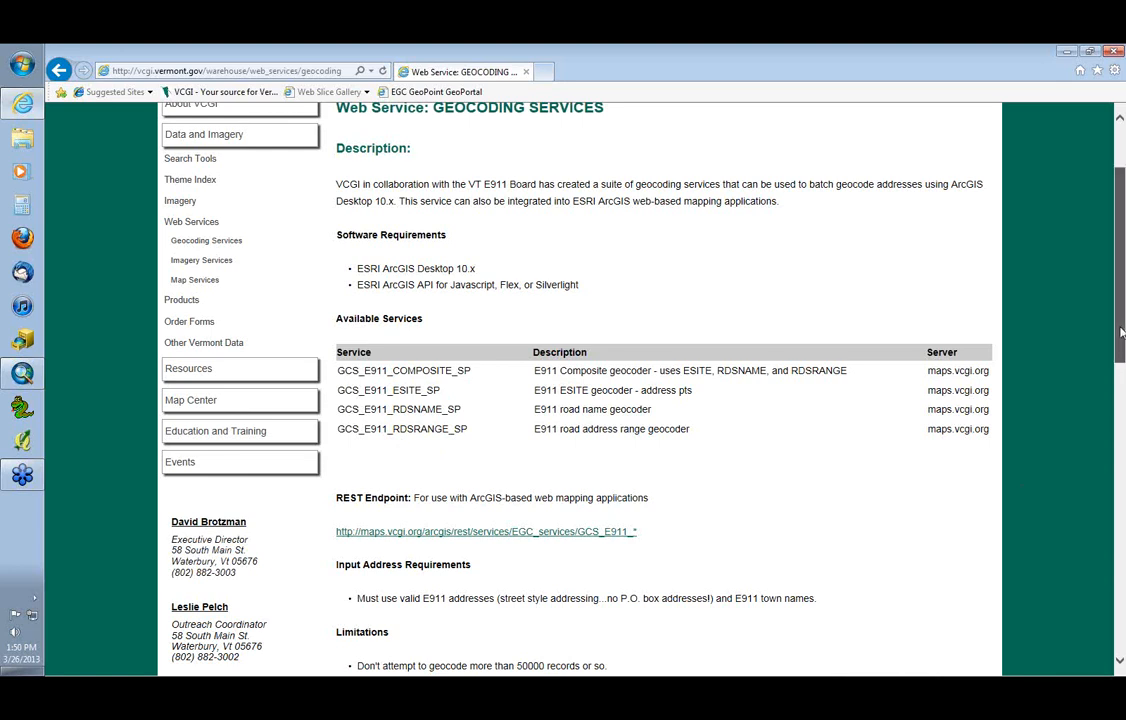
pyautogui.moveTo(1121, 333); pyautogui.dragTo(1122, 510)
pyautogui.scroll(8, 700, 308)
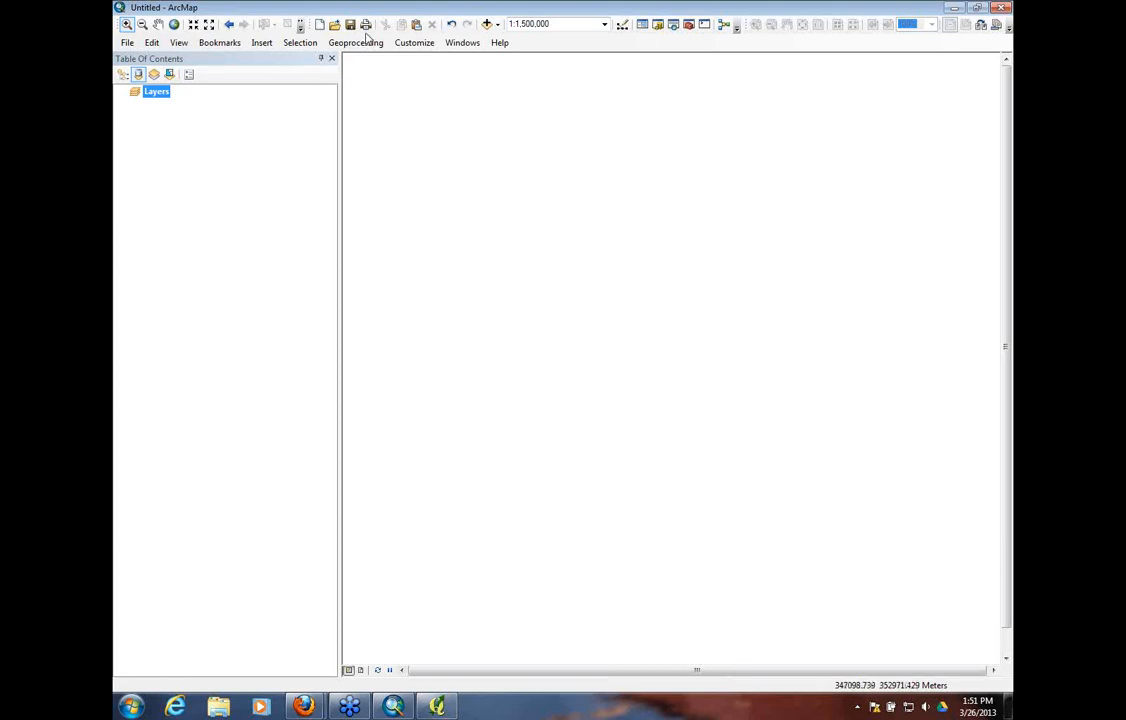
# Add the sample_table$ sheet from the Geocoding_Sample.xlsx workbook in G:\temp to the map
pyautogui.click(487, 24)
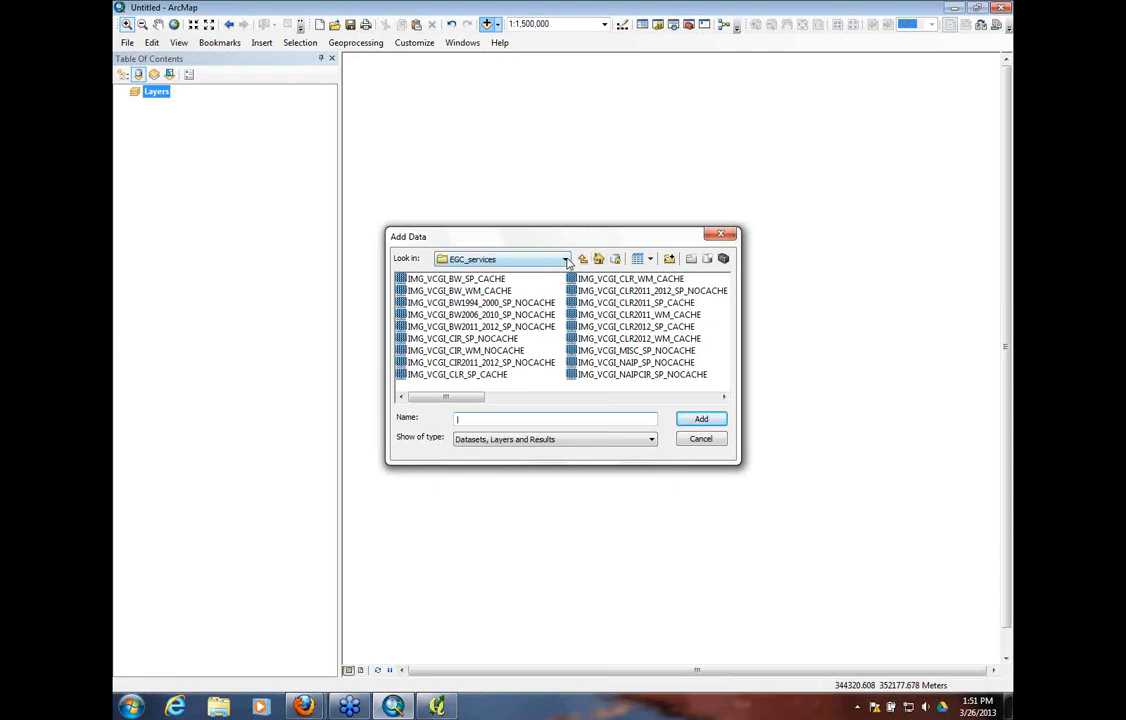
pyautogui.click(566, 260)
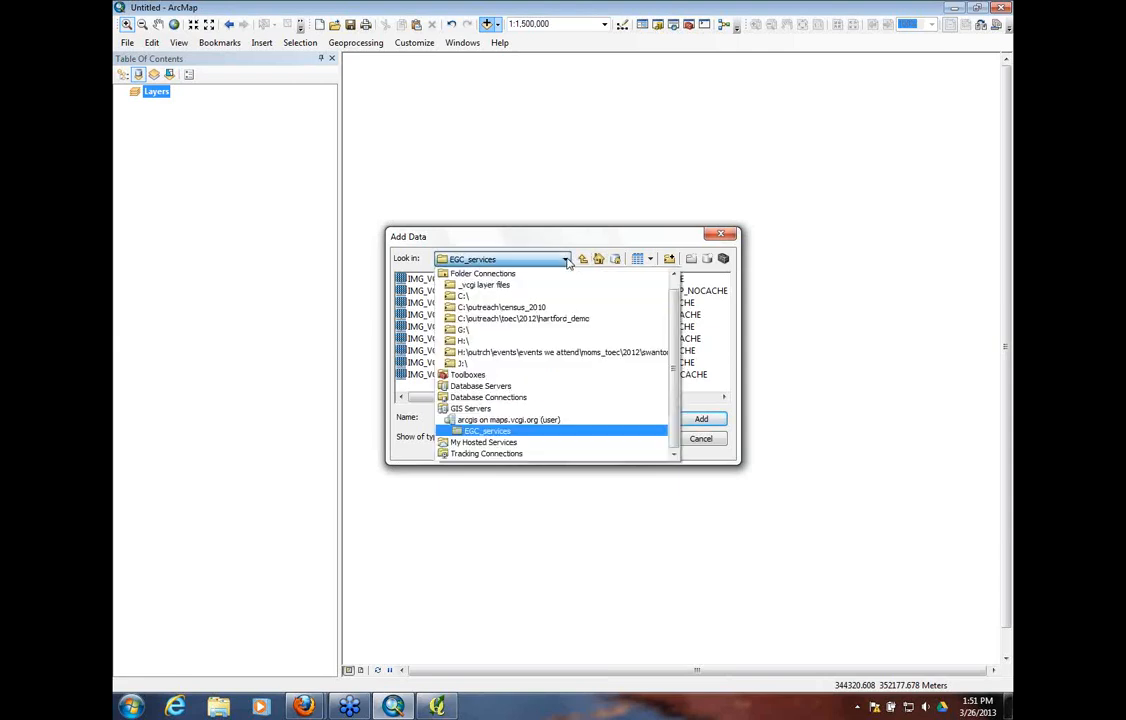
pyautogui.click(490, 329)
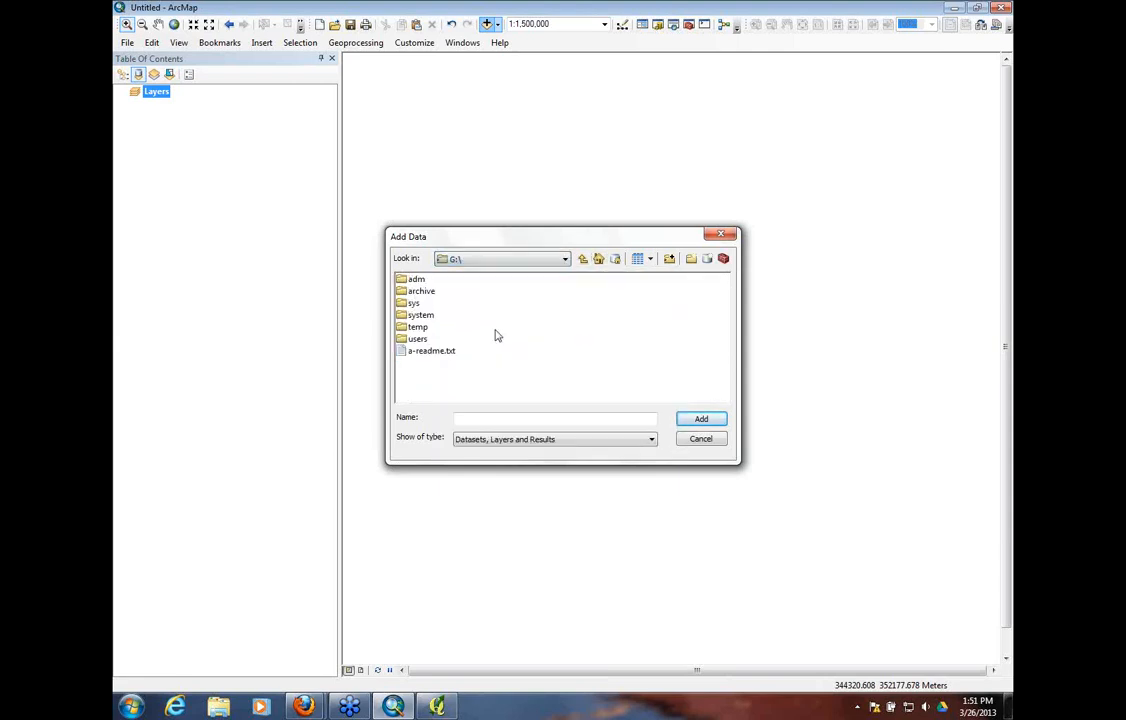
pyautogui.doubleClick(417, 327)
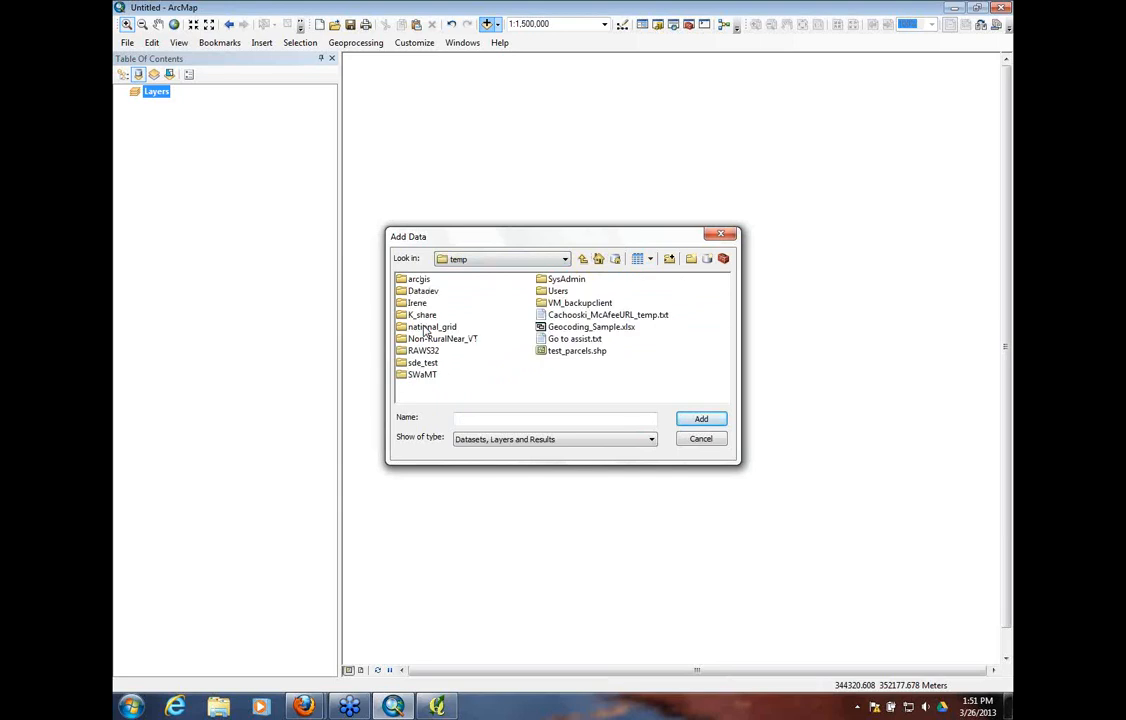
pyautogui.click(590, 327)
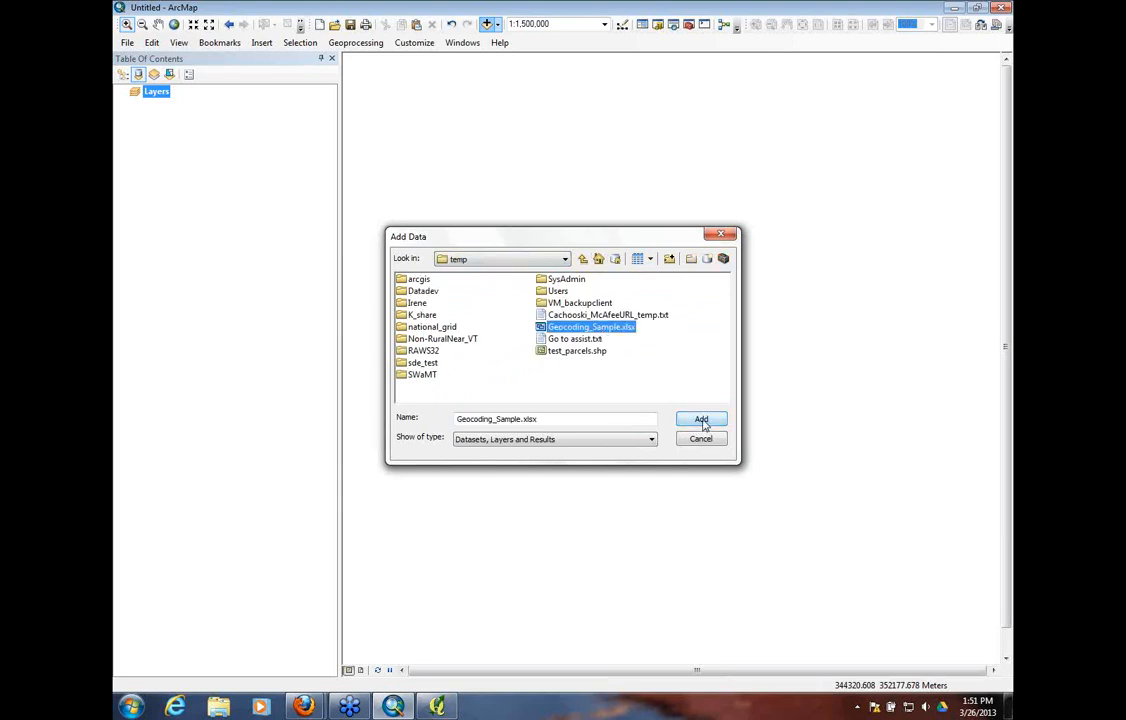
pyautogui.click(702, 420)
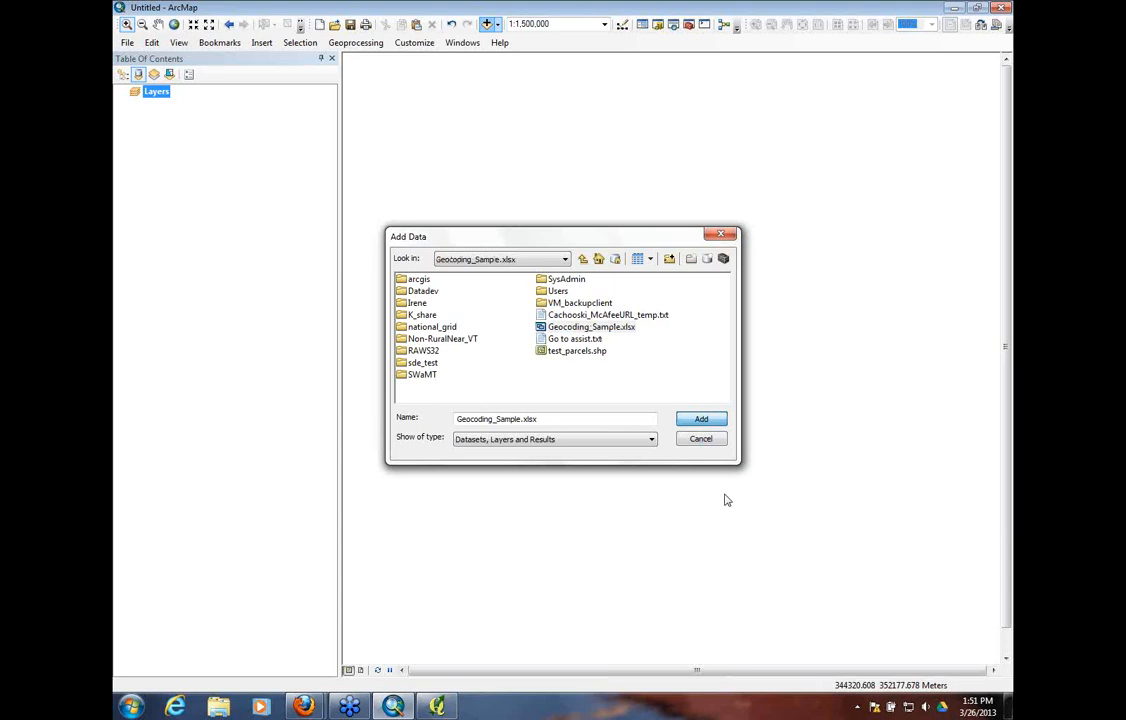
pyautogui.click(436, 294)
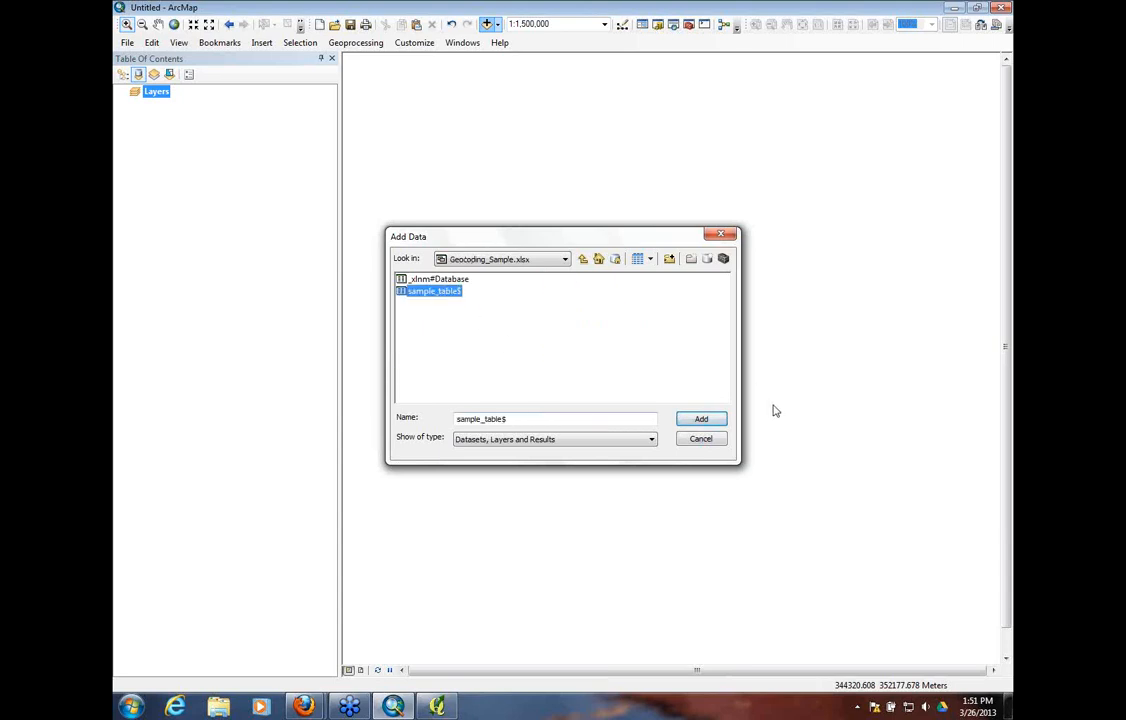
pyautogui.click(701, 419)
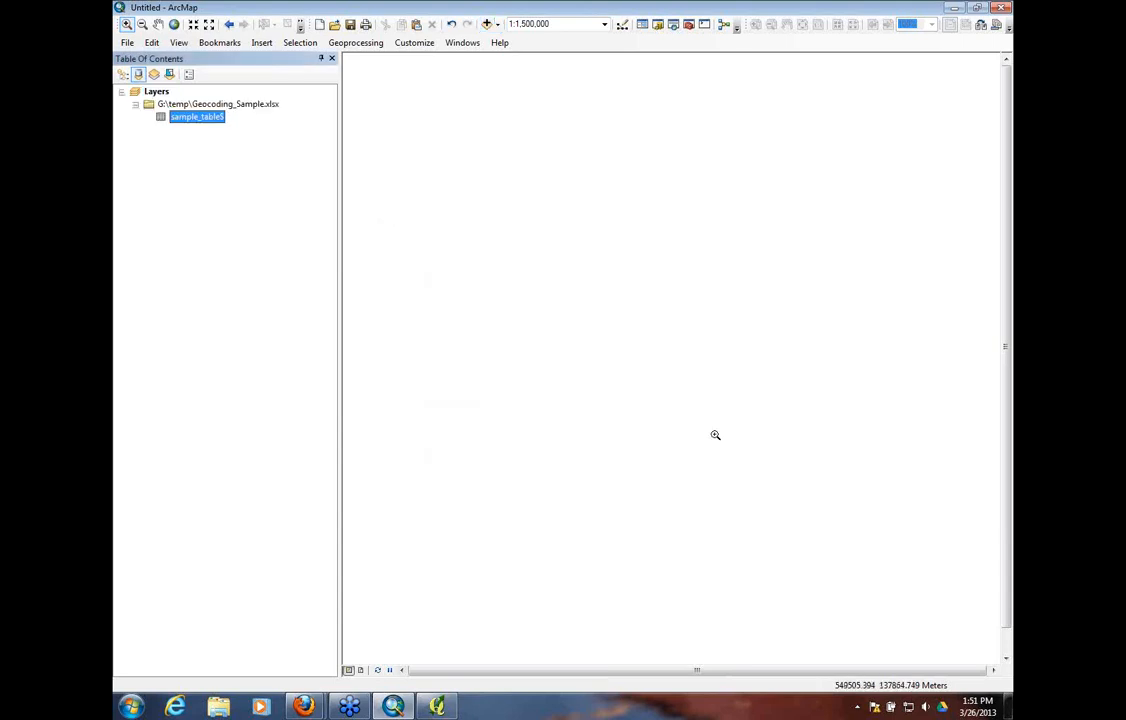
# Open sample_table$, review its address and town columns, and close the table
pyautogui.rightClick(186, 118)
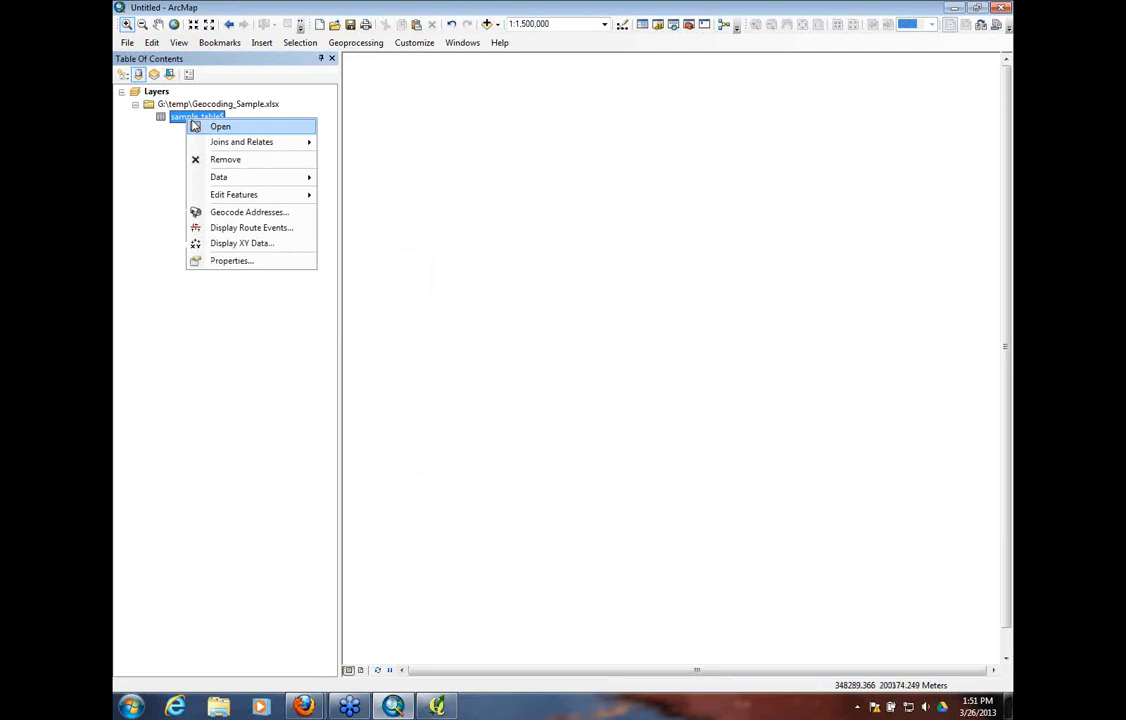
pyautogui.click(219, 128)
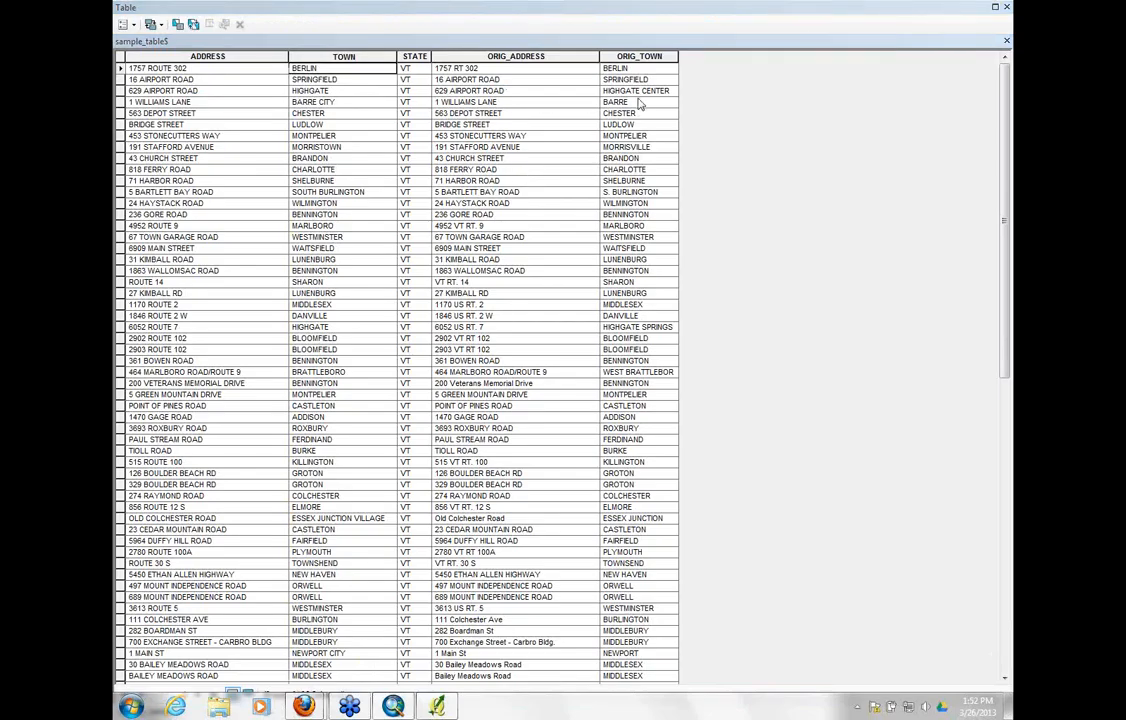
pyautogui.click(1007, 8)
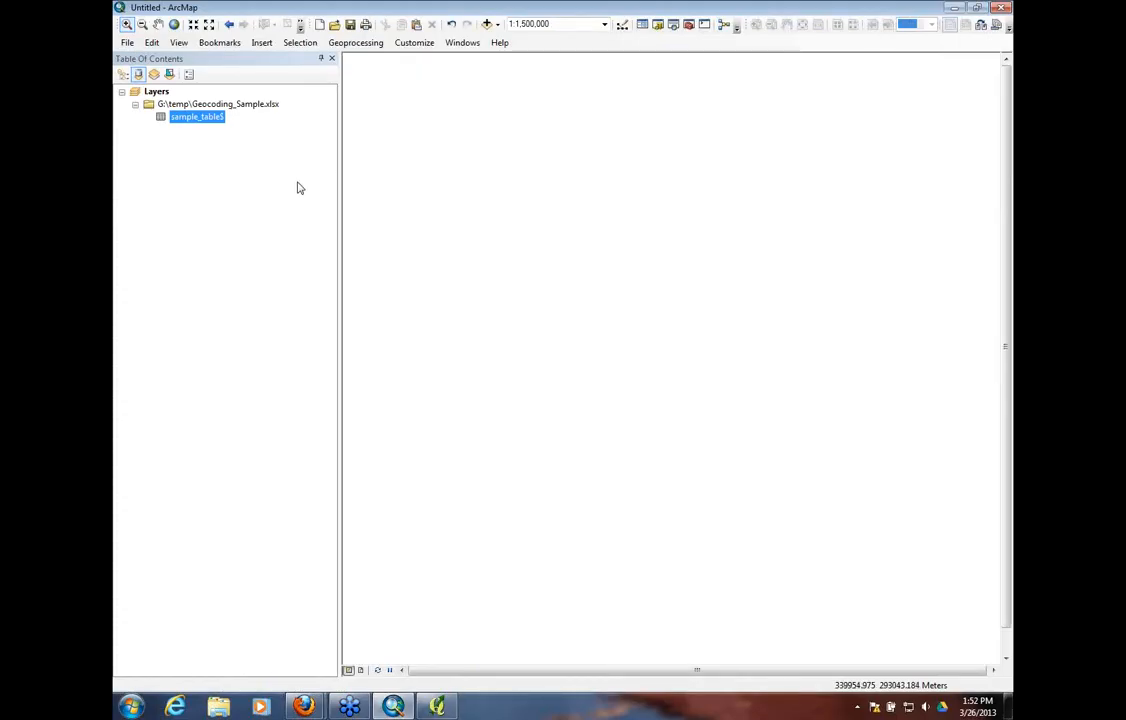
# Start geocoding the addresses in sample_table$ and browse for a locator in EGC_services on the maps.vcgi.org ArcGIS server, selecting GCS_E911_ESITE_SP
pyautogui.rightClick(200, 122)
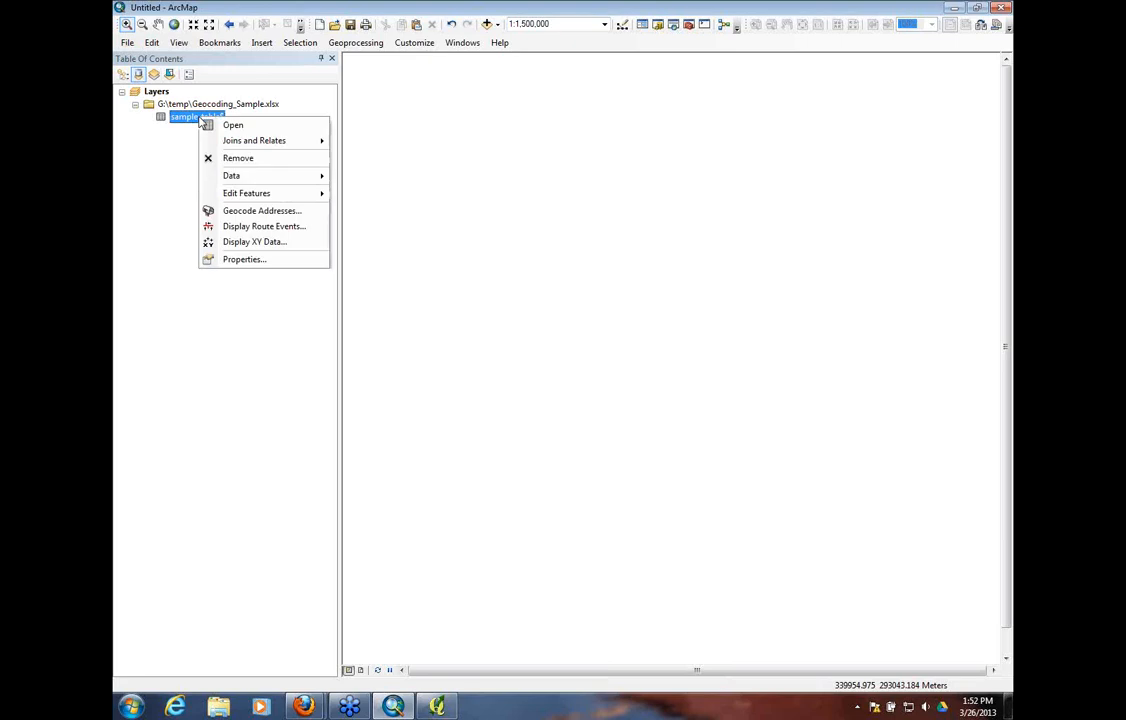
pyautogui.click(242, 211)
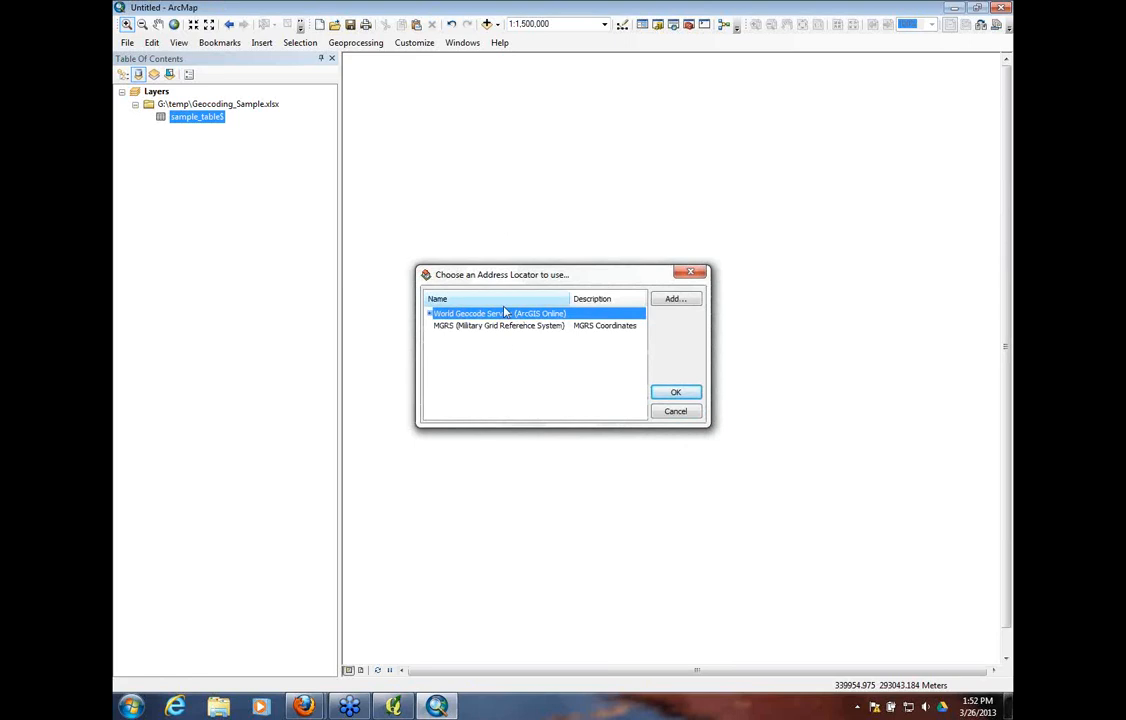
pyautogui.click(674, 300)
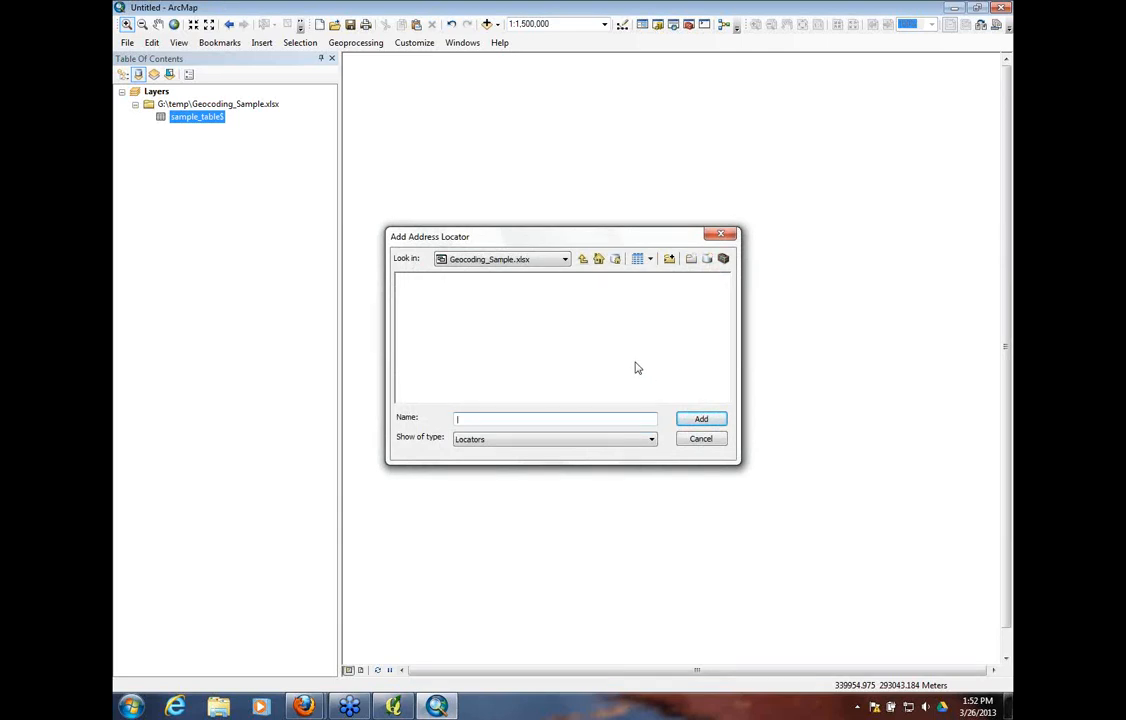
pyautogui.click(505, 259)
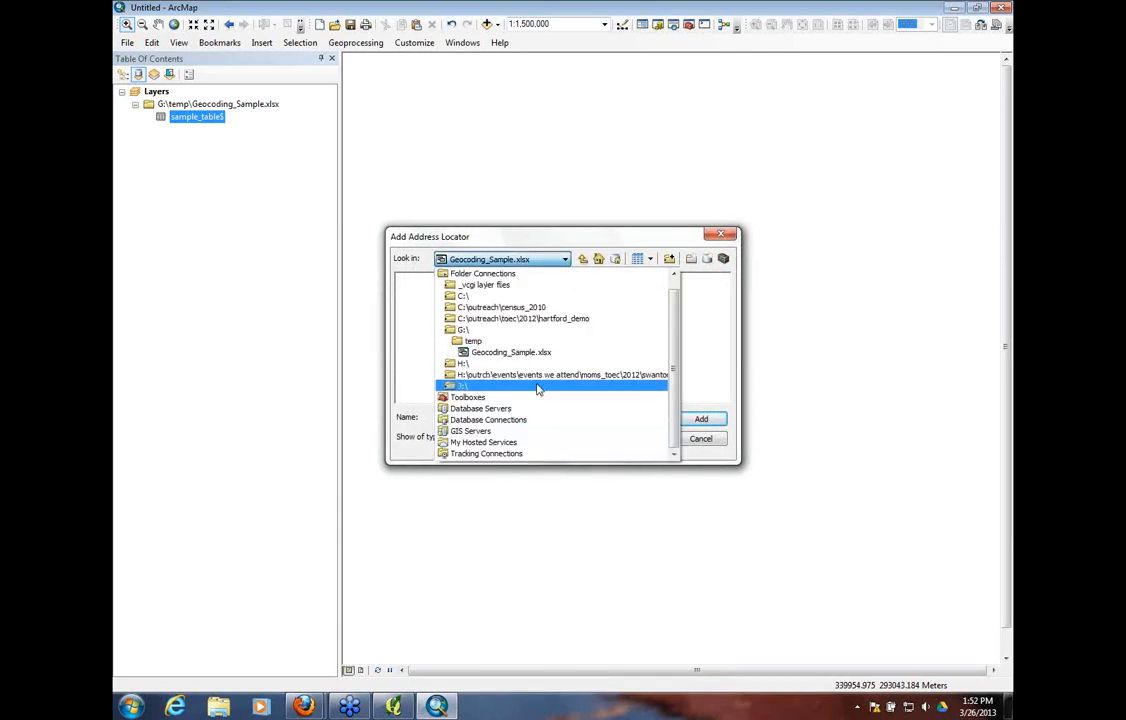
pyautogui.click(492, 436)
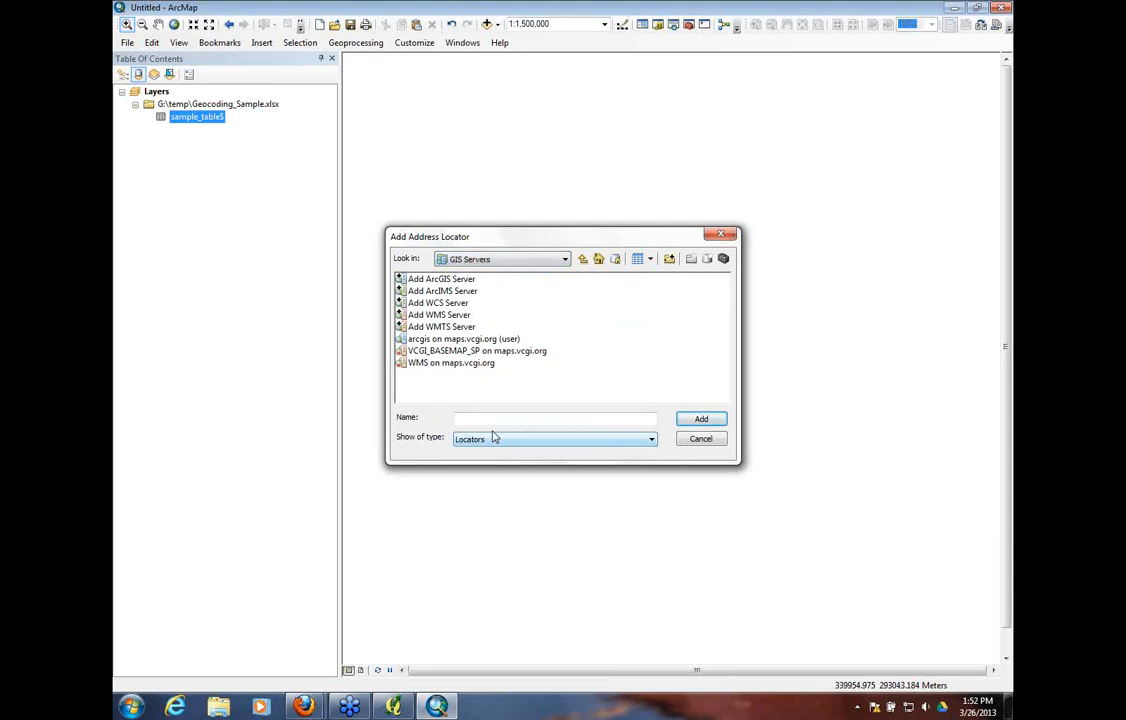
pyautogui.click(434, 341)
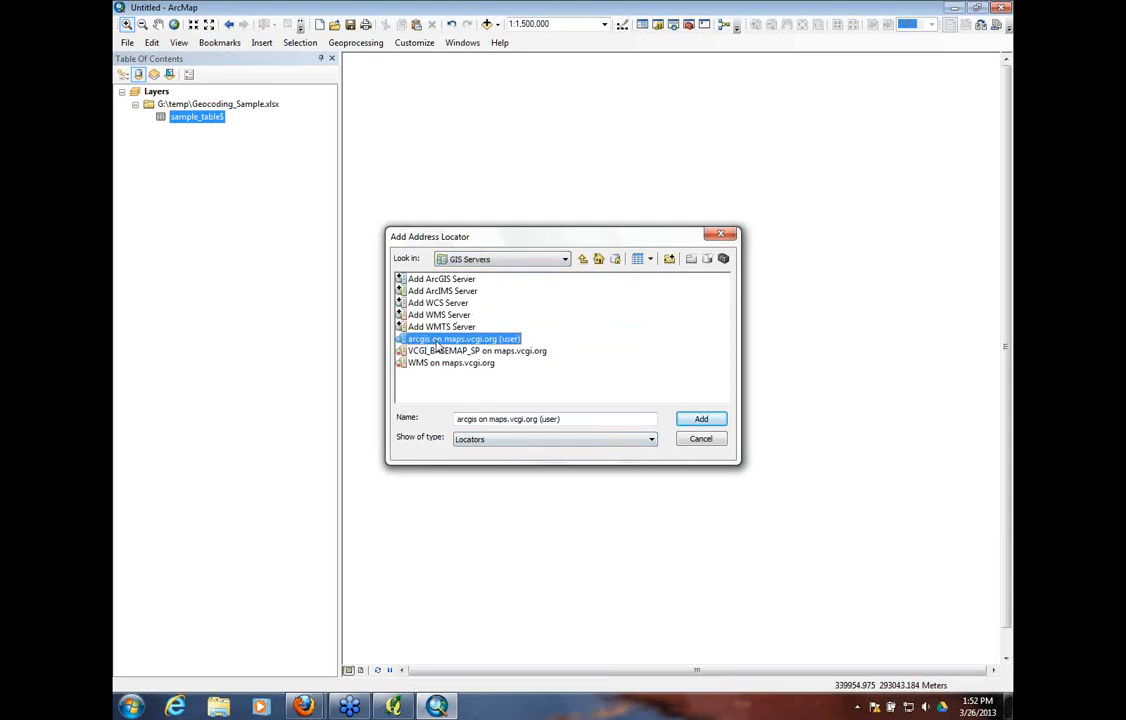
pyautogui.click(699, 420)
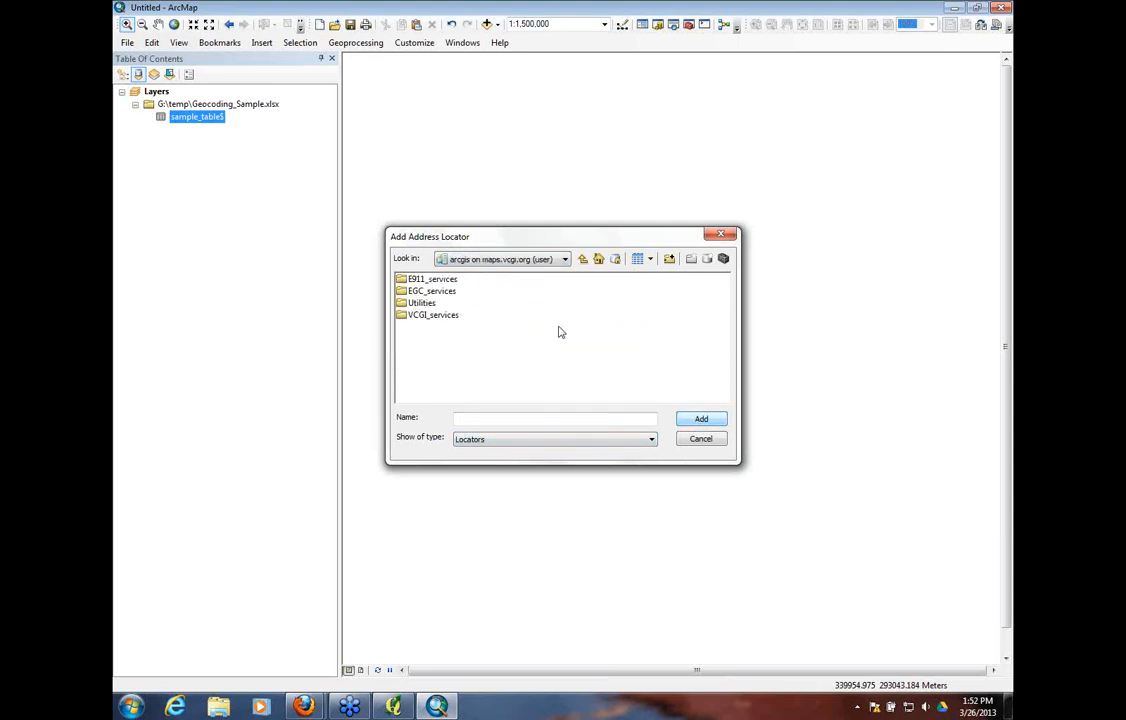
pyautogui.doubleClick(432, 291)
pyautogui.click(440, 291)
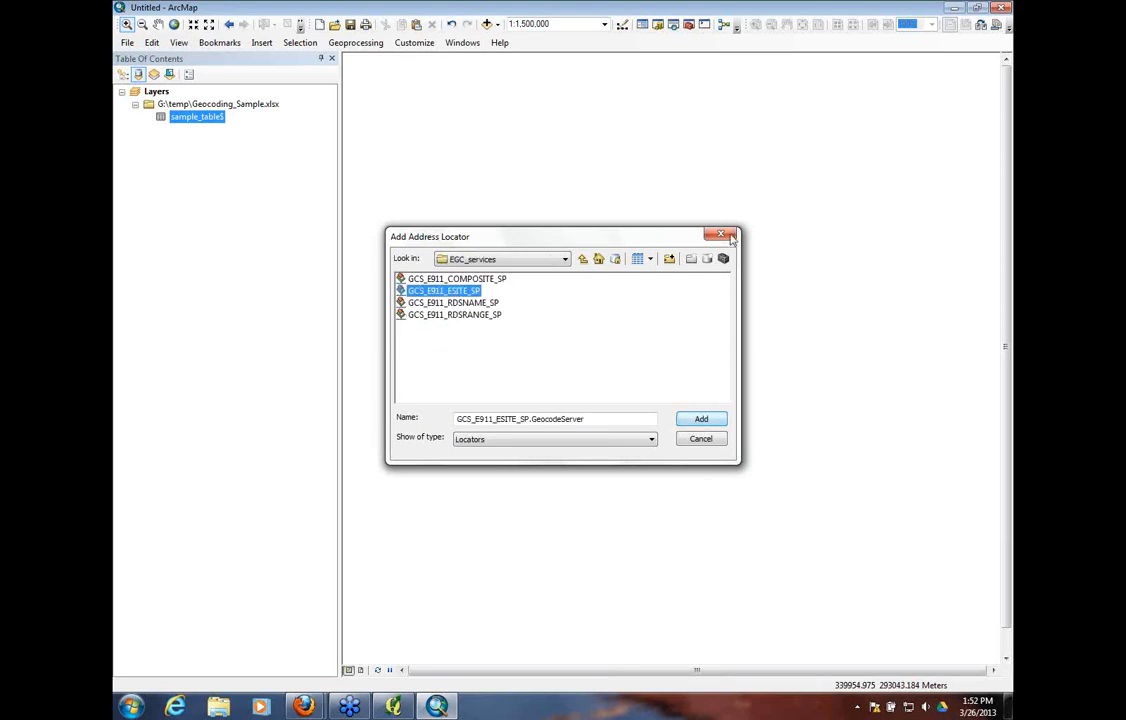
# Go back to the GIS servers list, reopen EGC_services on the maps.vcgi.org ArcGIS server, and add the GCS_E911_COMPOSITE_SP address locator
pyautogui.click(584, 260)
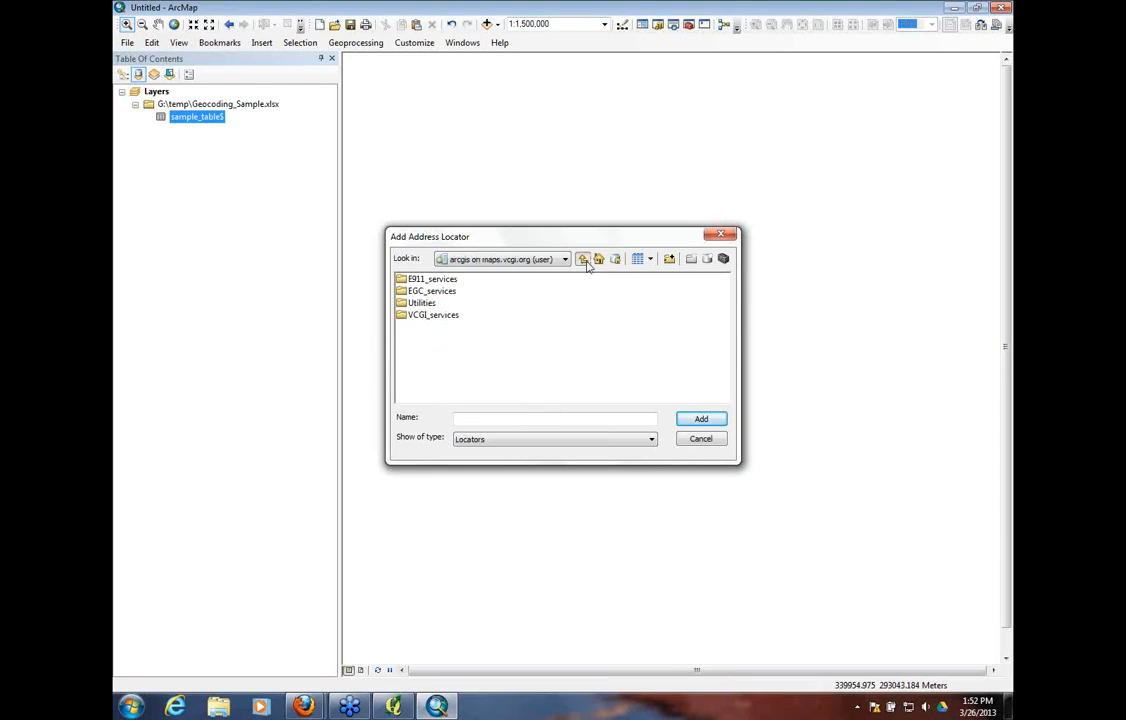
pyautogui.click(584, 260)
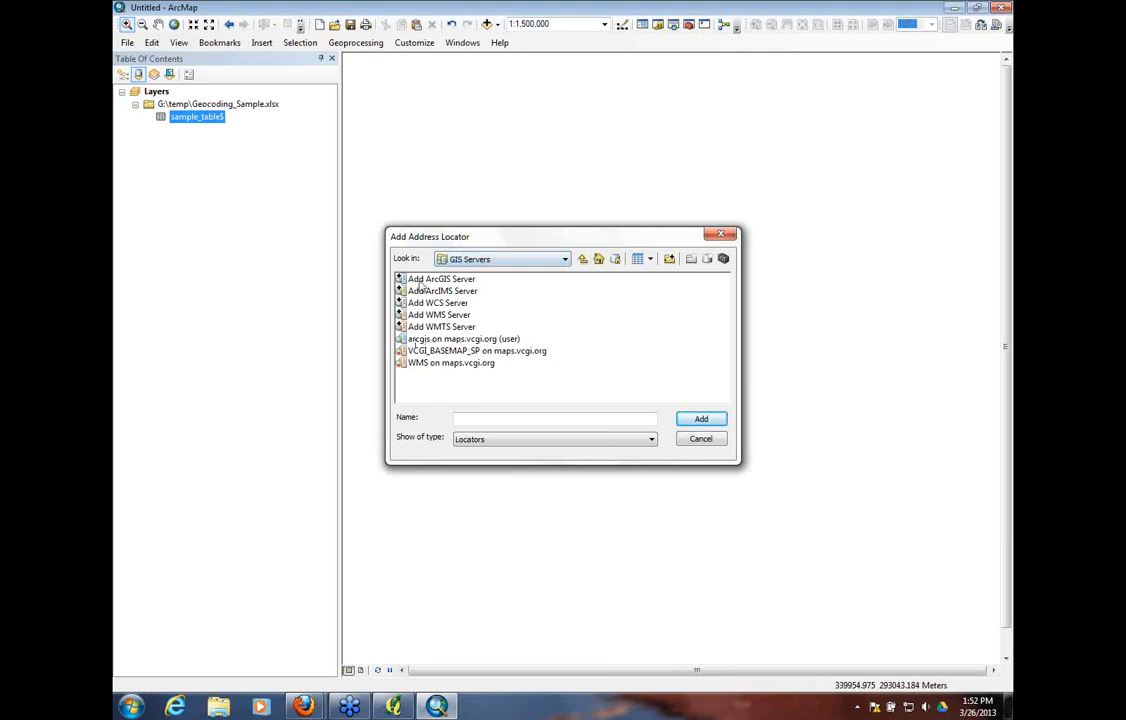
pyautogui.click(452, 339)
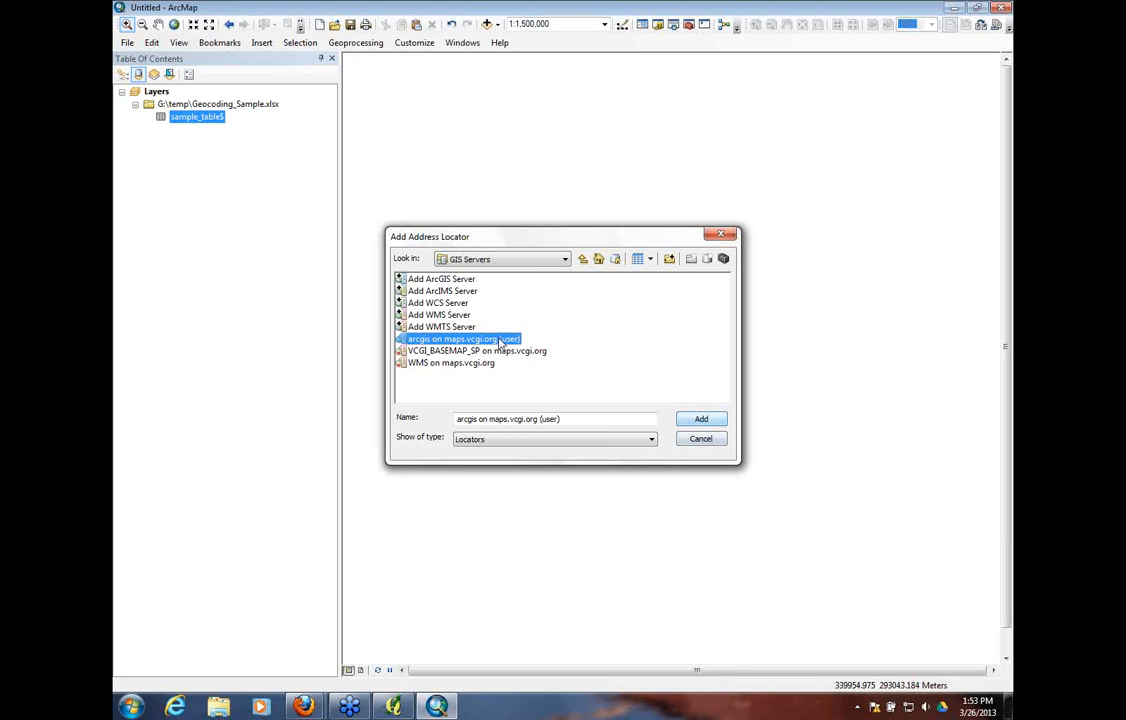
pyautogui.doubleClick(450, 339)
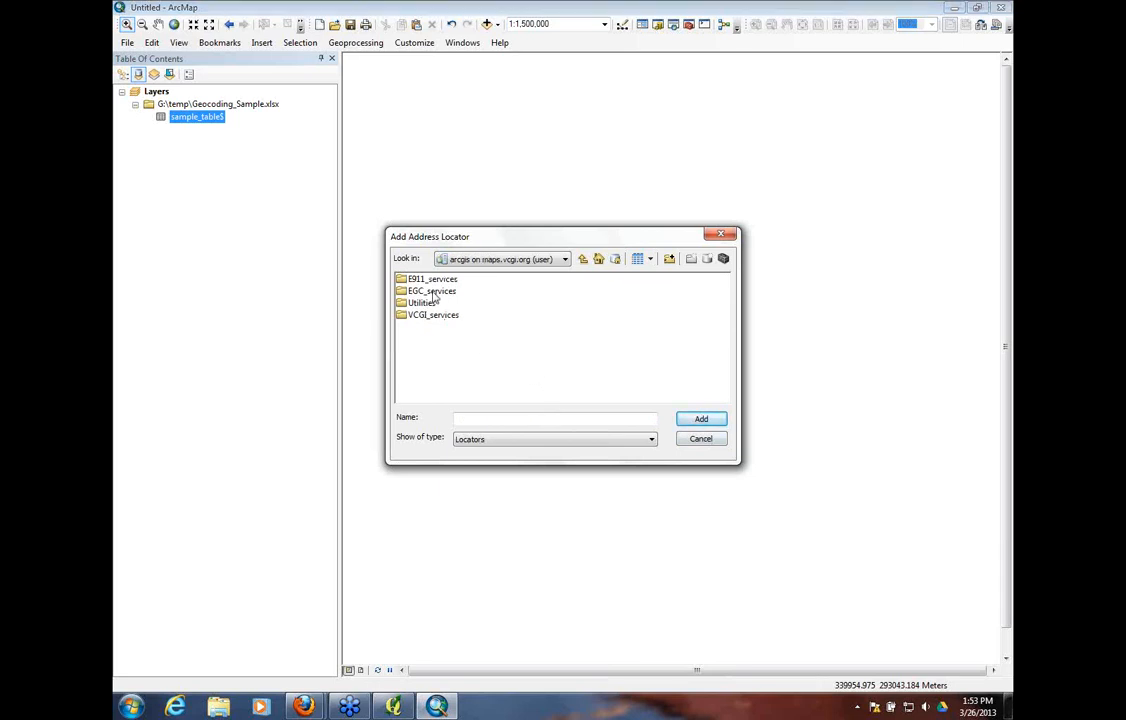
pyautogui.doubleClick(434, 291)
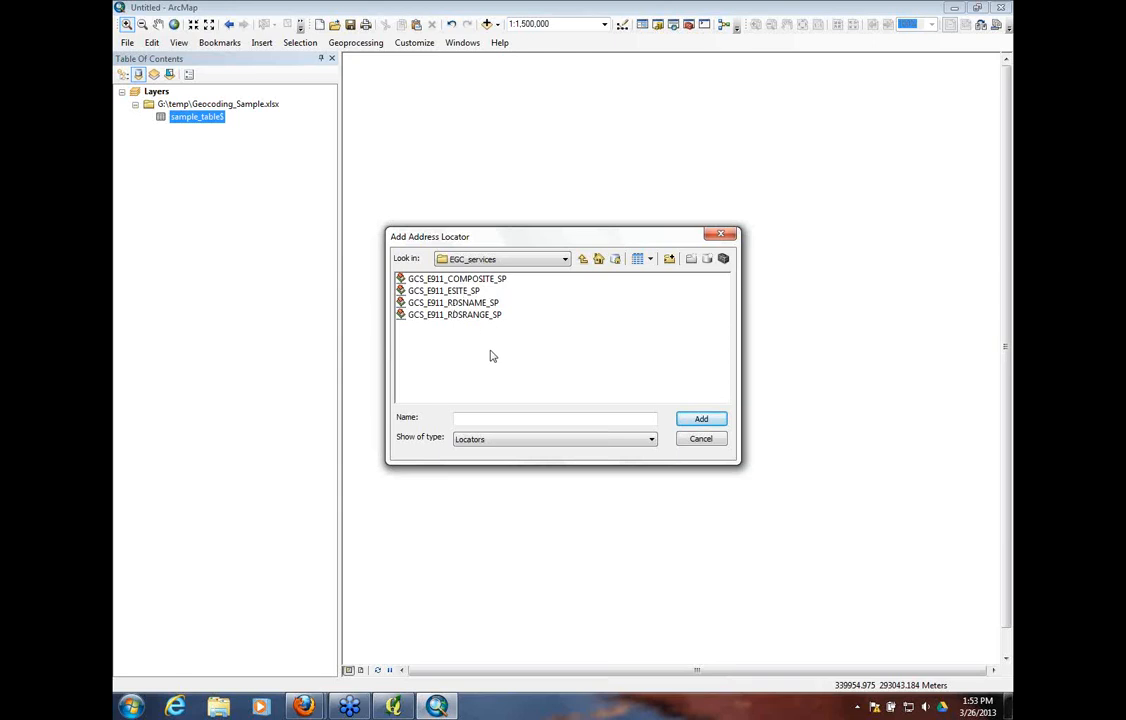
pyautogui.click(486, 284)
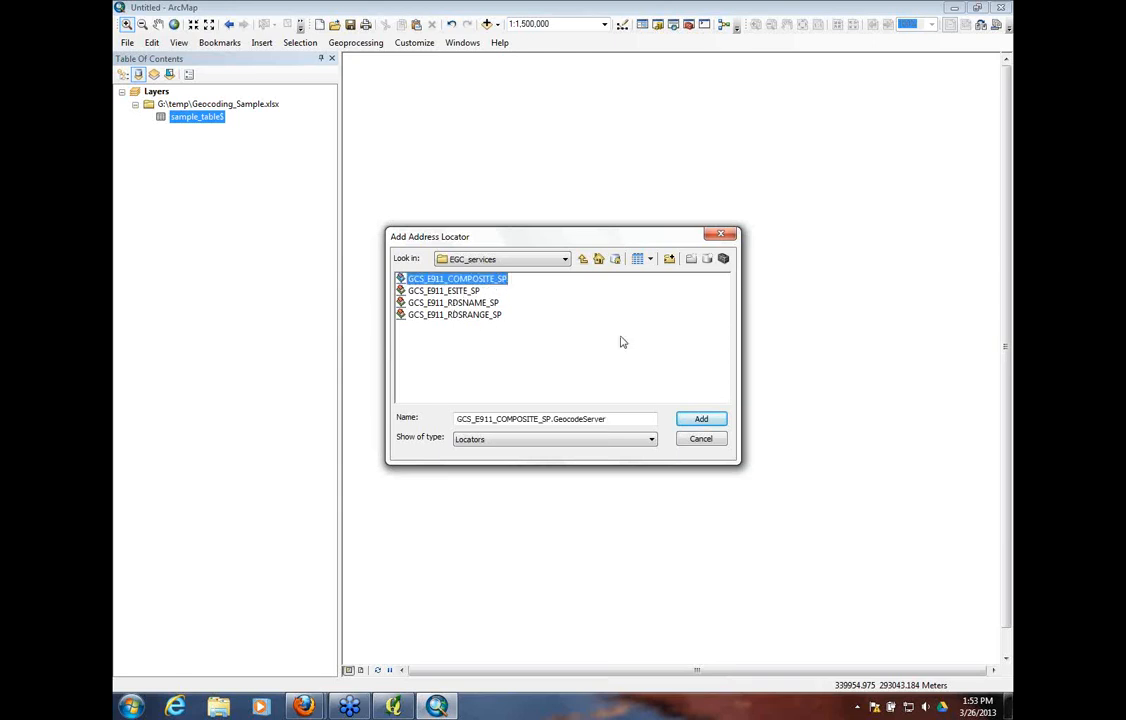
pyautogui.click(702, 420)
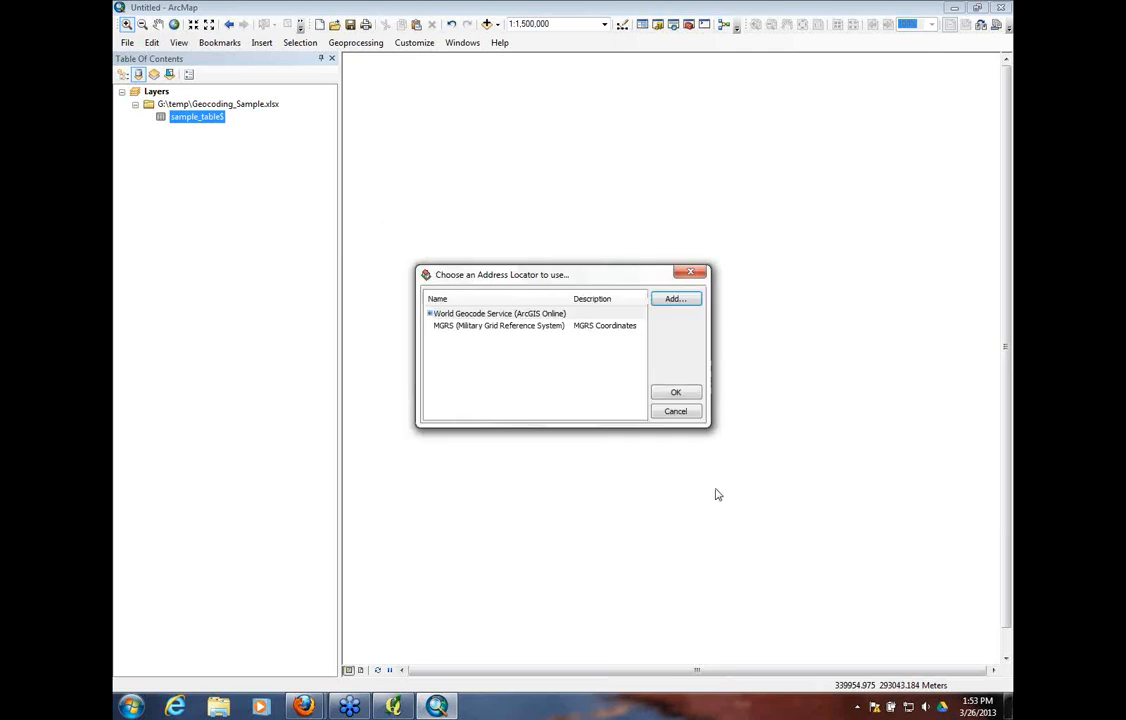
# Accept the composite address locator and match the street input to the ADDRESS field and the city input to TOWN
pyautogui.click(675, 392)
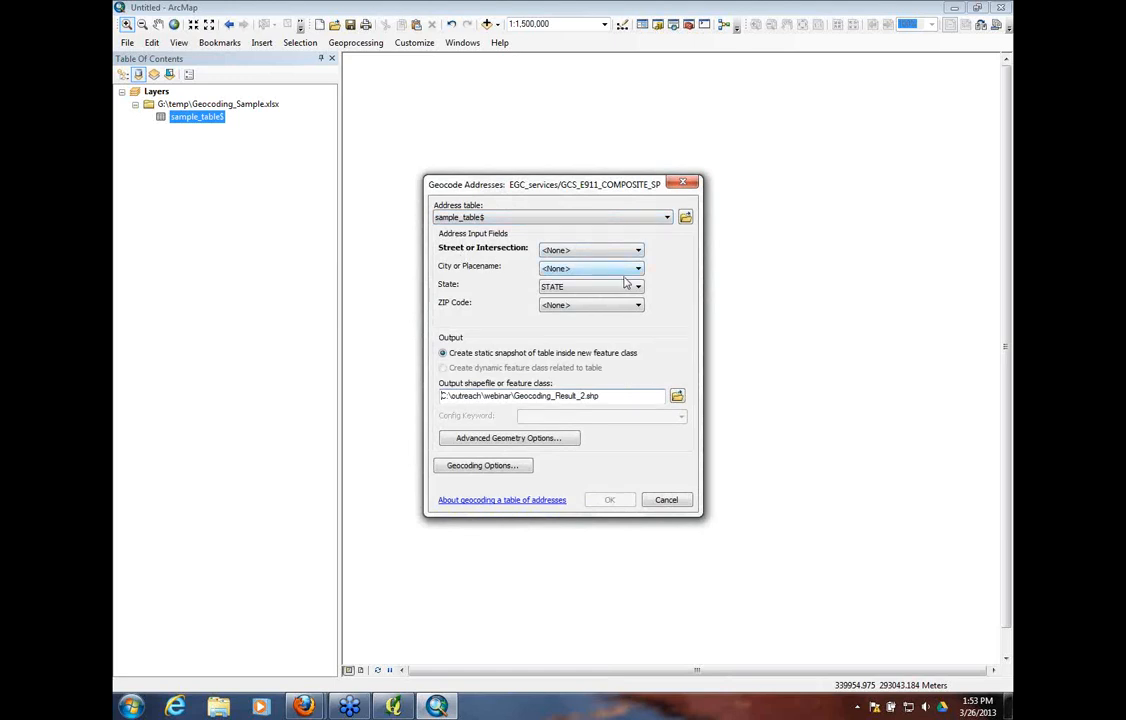
pyautogui.click(488, 468)
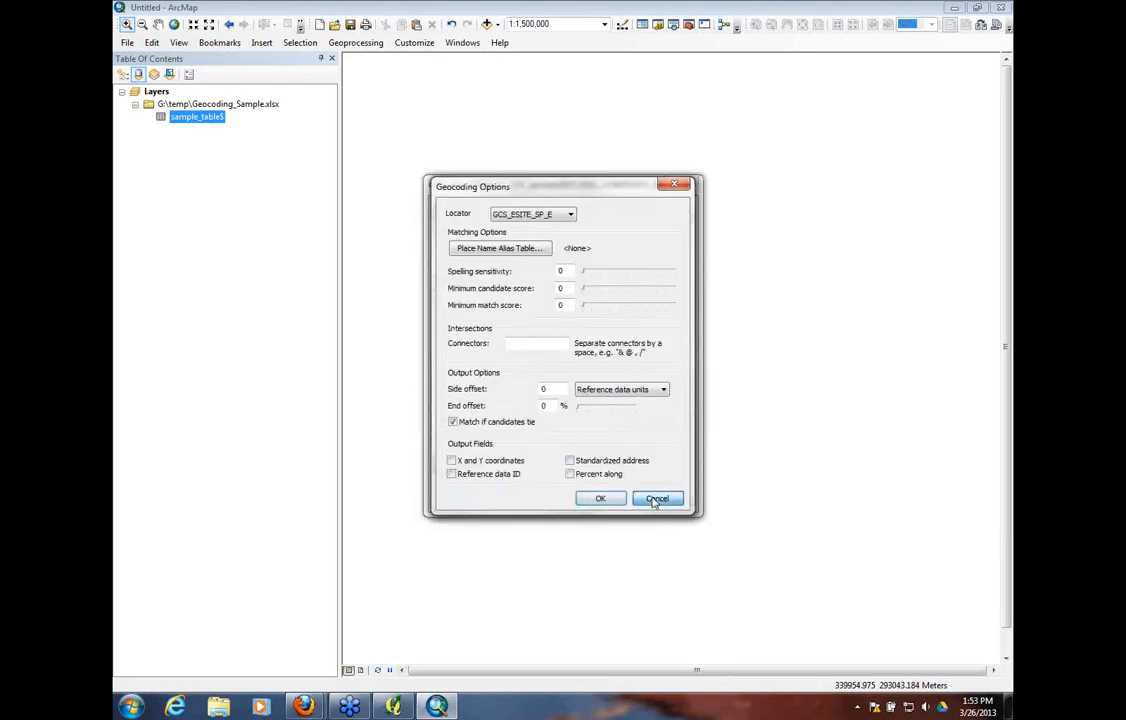
pyautogui.click(655, 498)
pyautogui.click(637, 252)
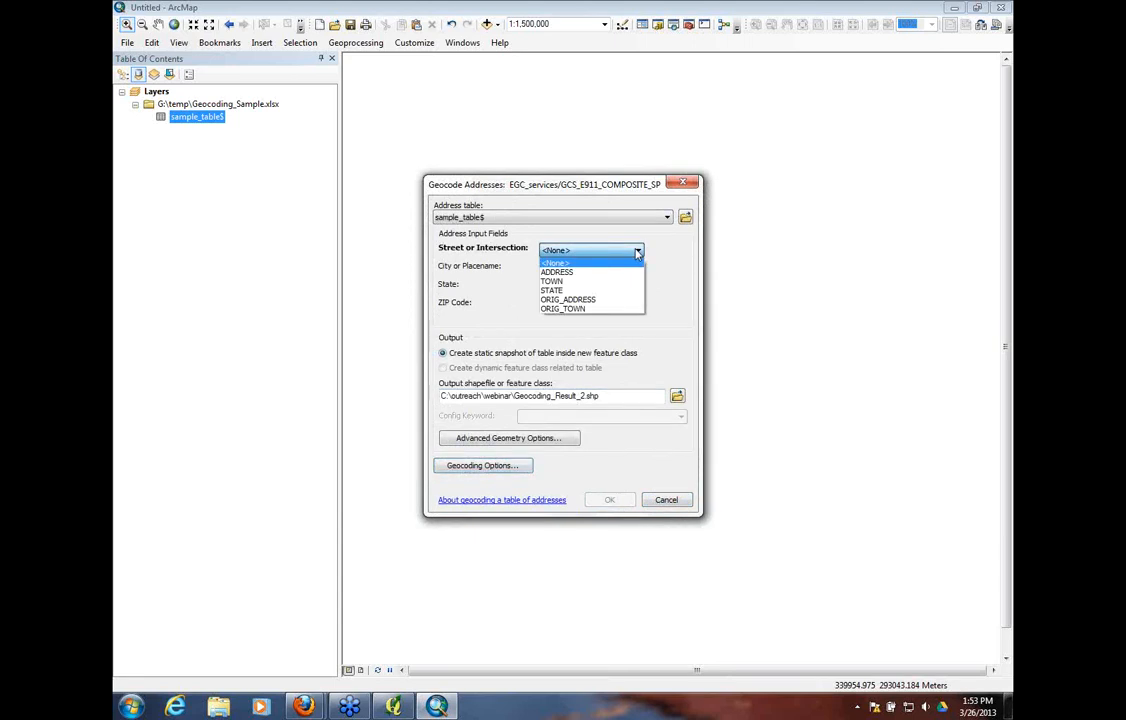
pyautogui.click(557, 272)
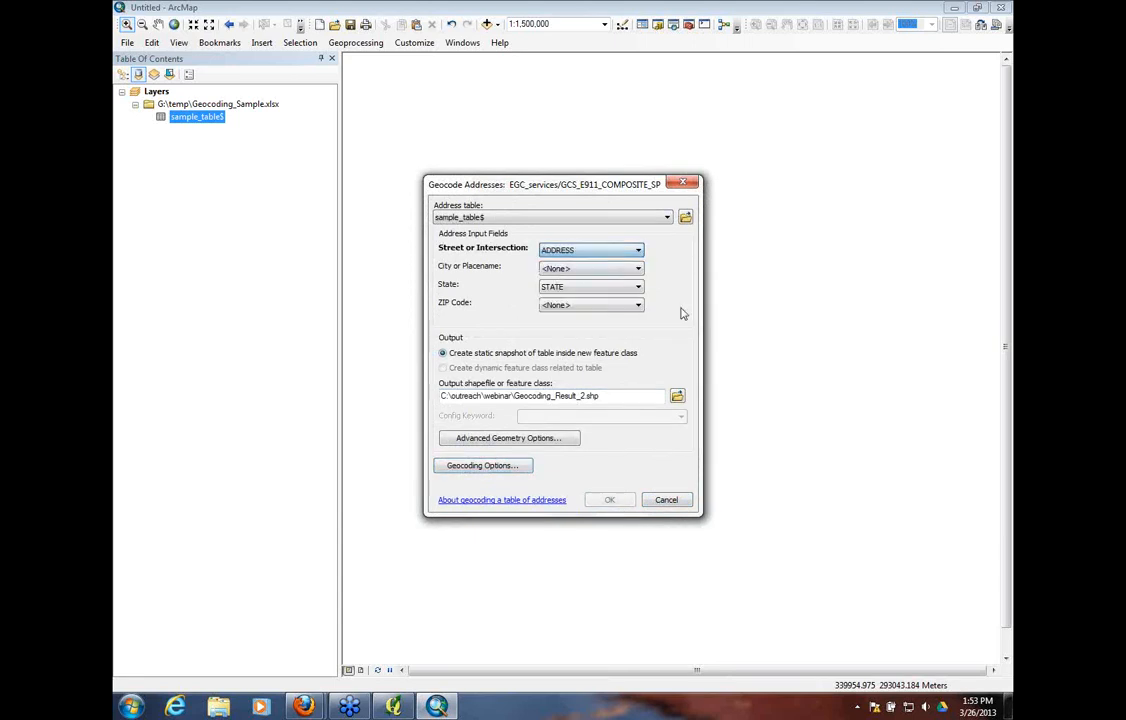
pyautogui.click(638, 270)
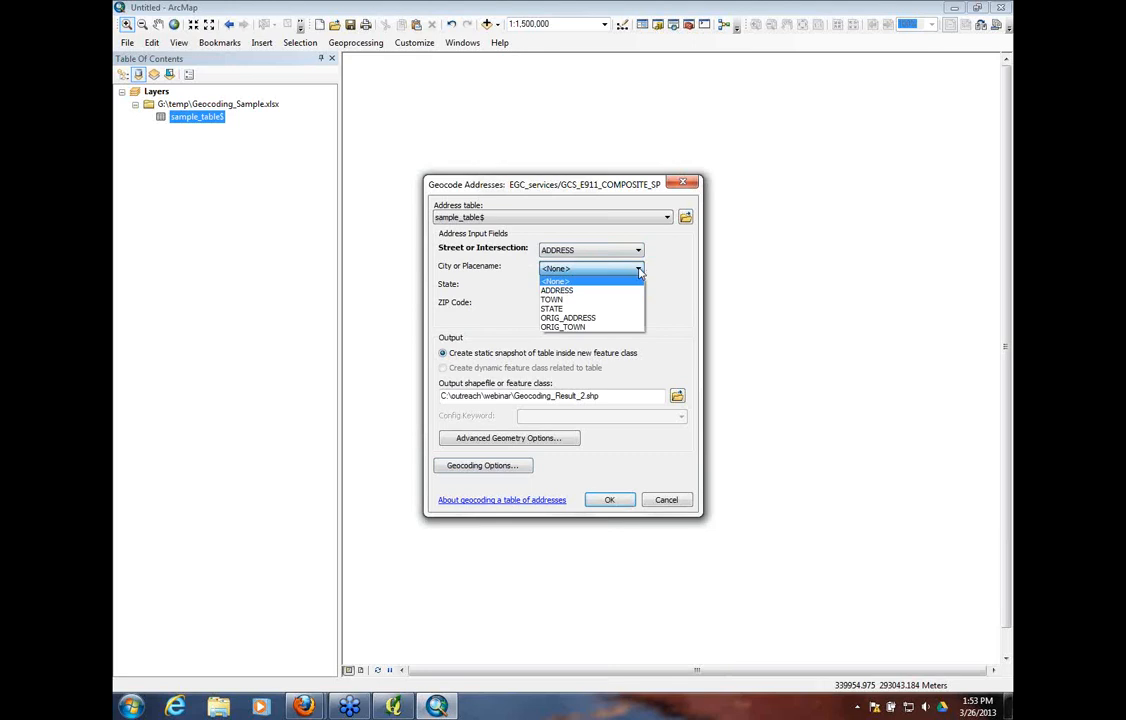
pyautogui.click(552, 299)
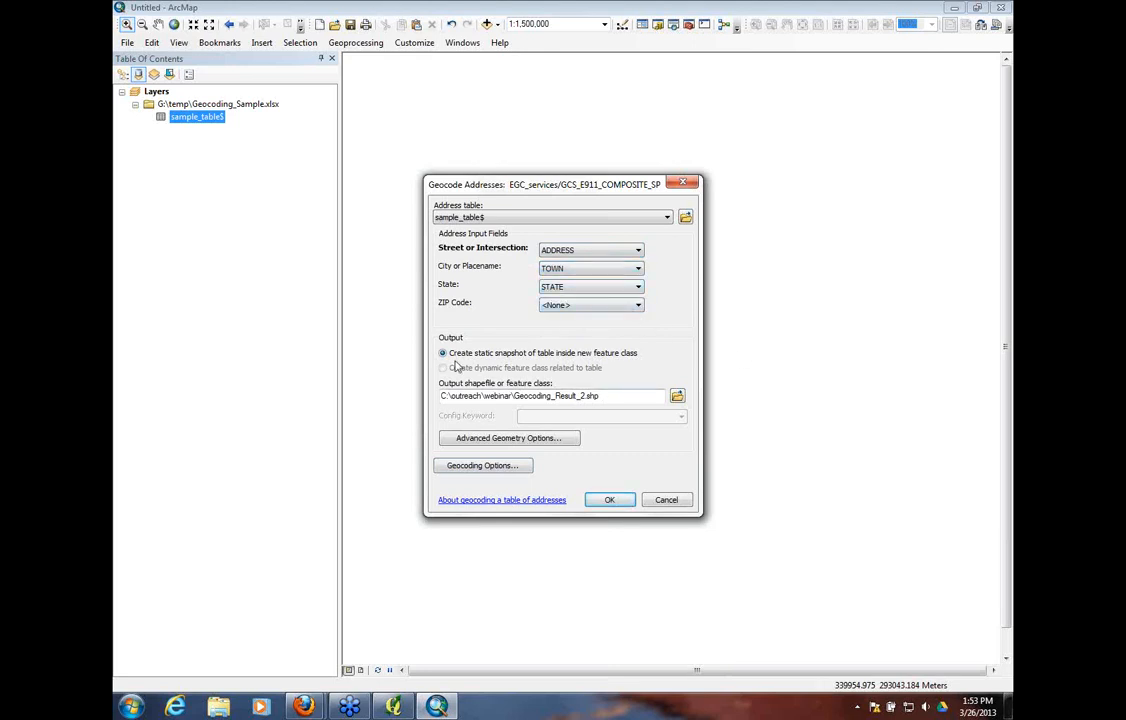
pyautogui.click(677, 396)
pyautogui.click(694, 434)
pyautogui.click(677, 397)
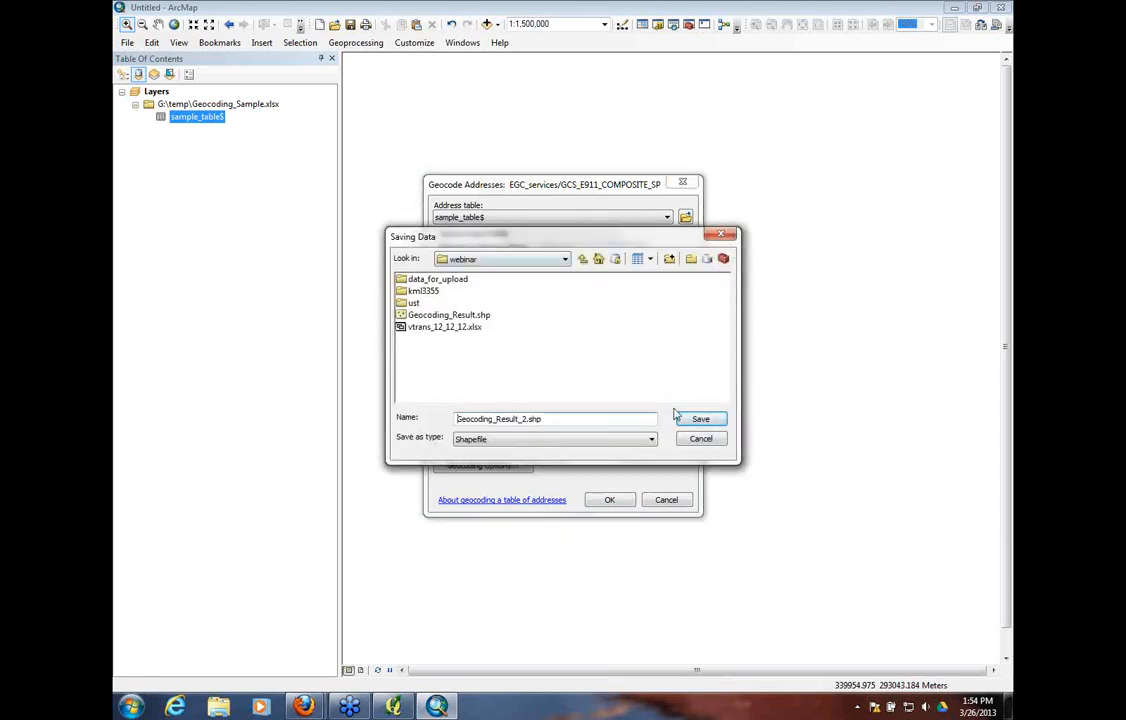
pyautogui.click(701, 439)
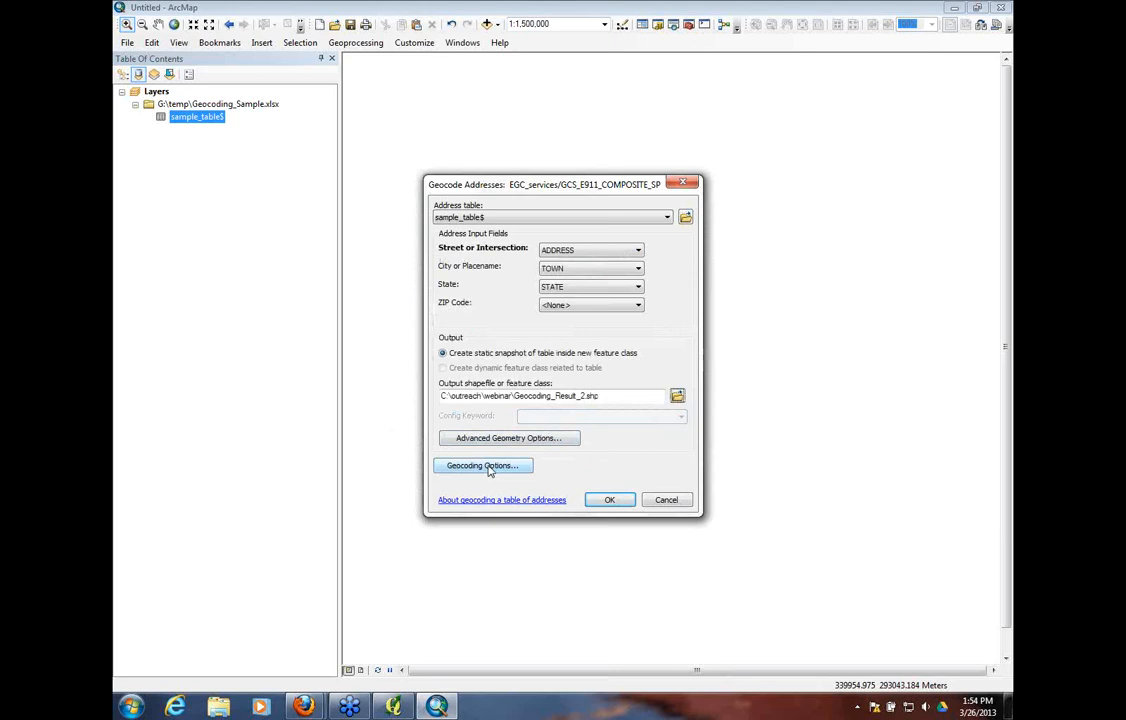
# In the geocoding options for GCS_ESITE_SP_E, set spelling sensitivity, minimum candidate score and minimum match score to 80
pyautogui.click(489, 467)
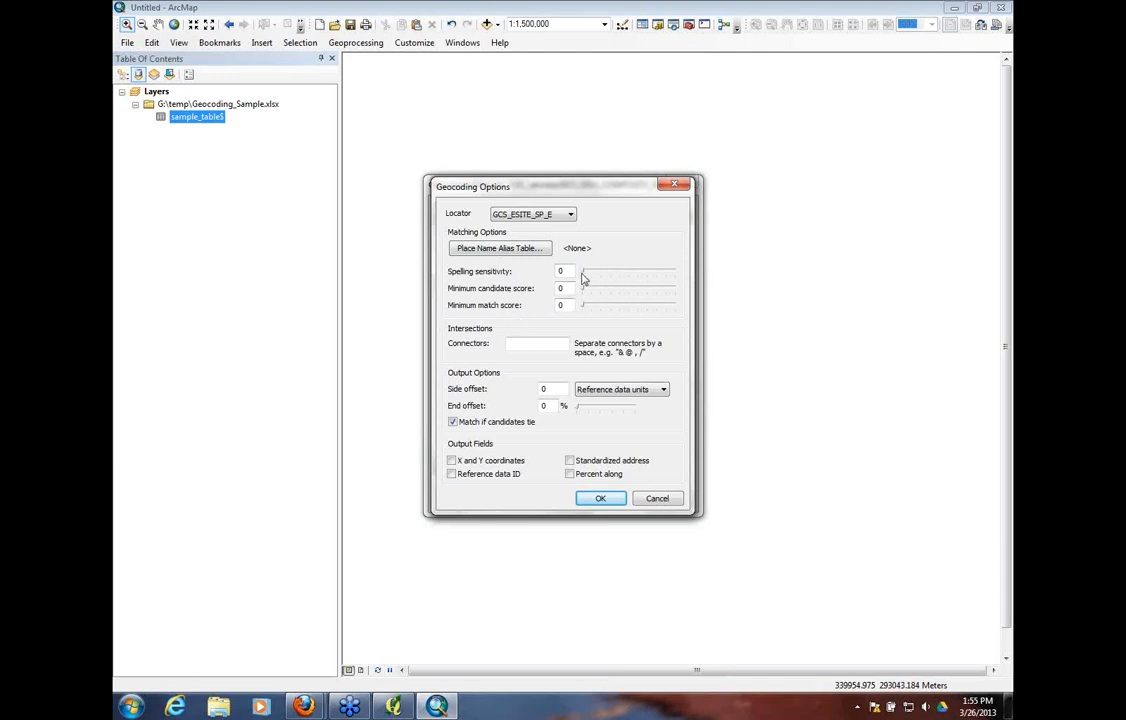
pyautogui.moveTo(585, 278); pyautogui.dragTo(658, 279)
pyautogui.moveTo(585, 292); pyautogui.dragTo(658, 291)
pyautogui.moveTo(588, 309); pyautogui.dragTo(659, 310)
# Review the matching options of the GCS_RDSRANGE_S and GCS_RDSNAME_SP locators, and return to GCS_ESITE_SP_E
pyautogui.click(573, 215)
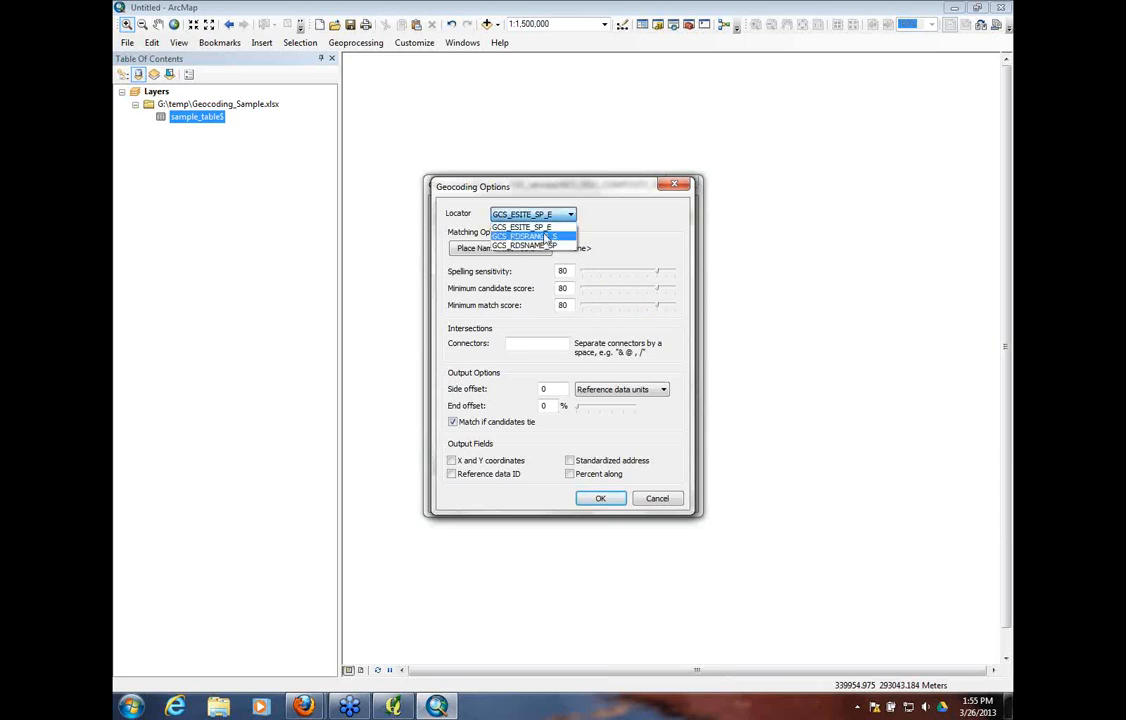
pyautogui.click(545, 237)
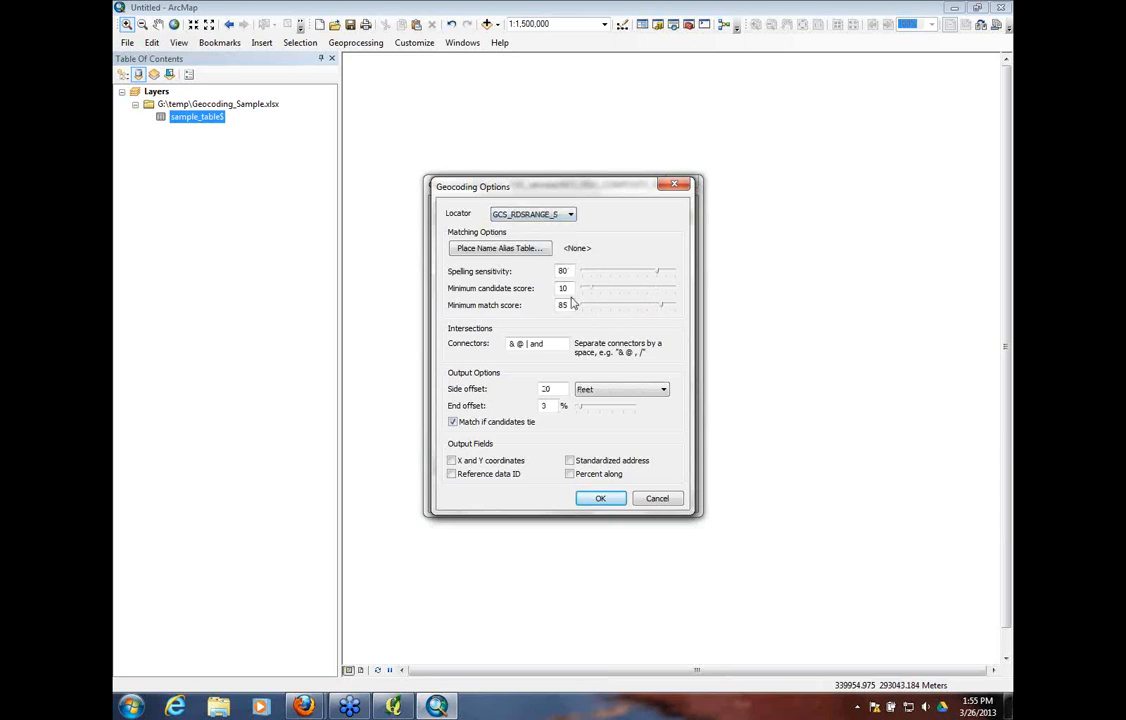
pyautogui.click(572, 216)
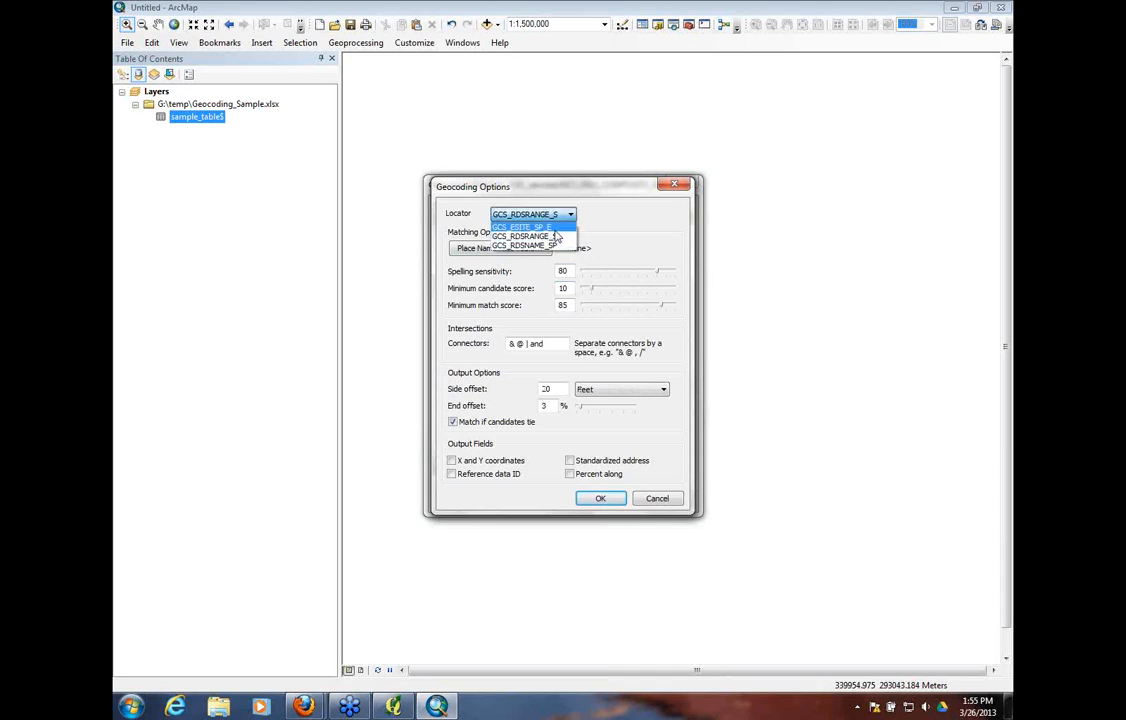
pyautogui.click(524, 246)
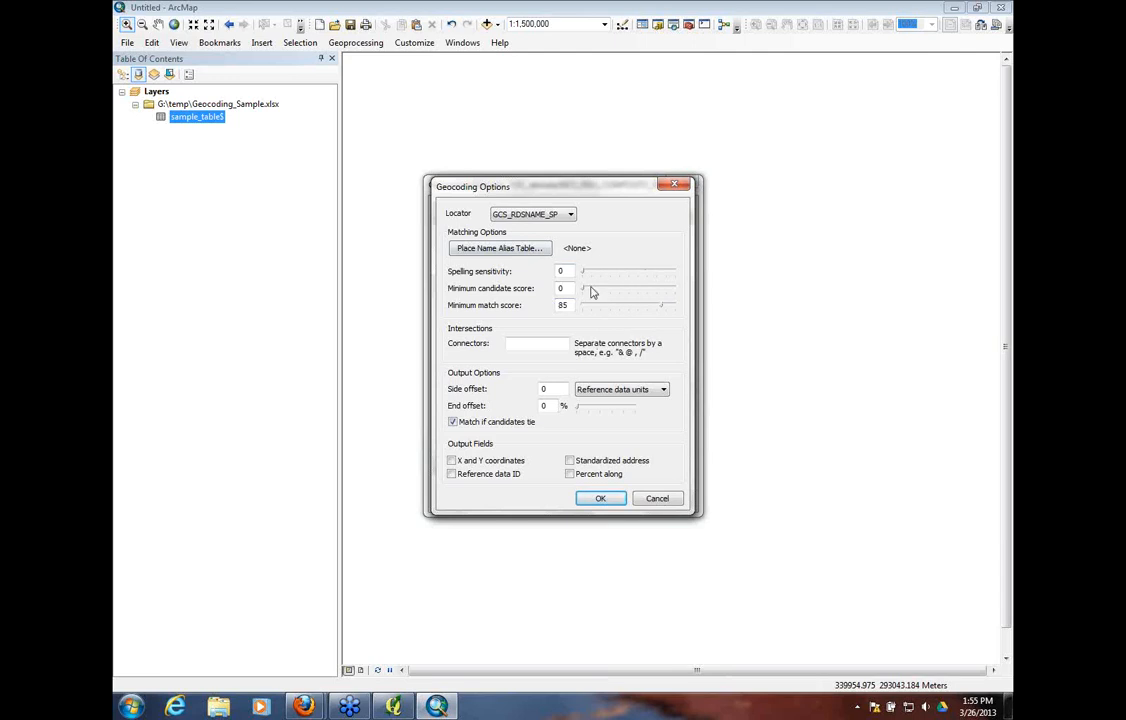
pyautogui.click(570, 217)
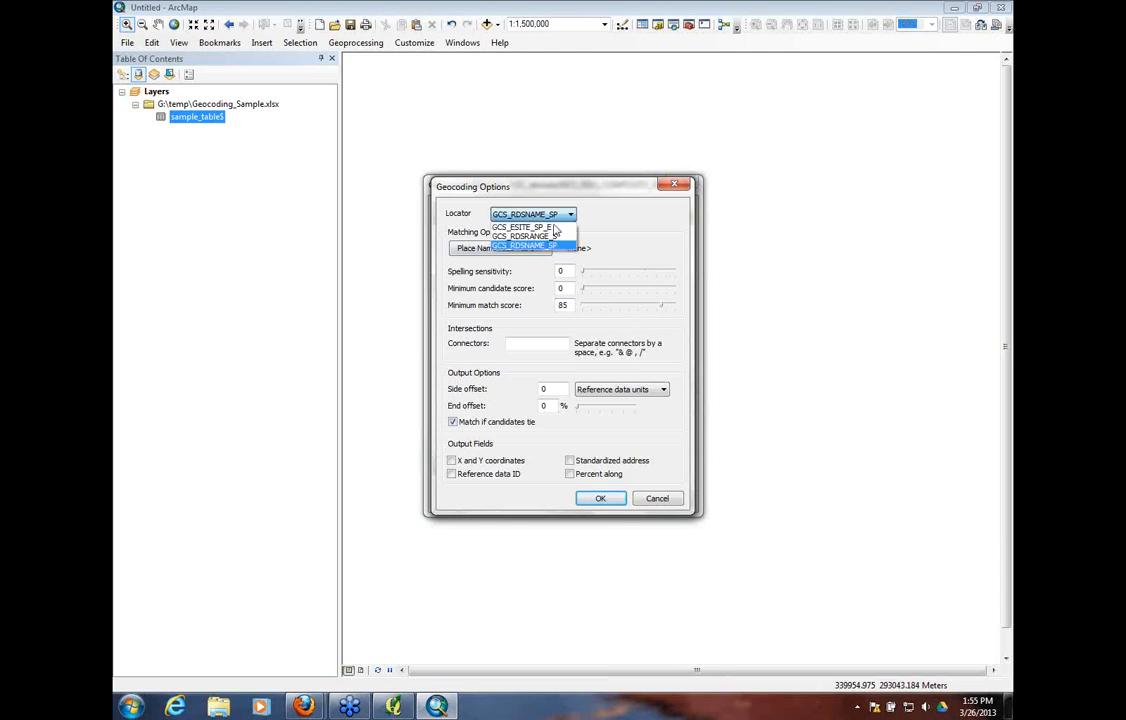
pyautogui.click(542, 237)
pyautogui.click(570, 215)
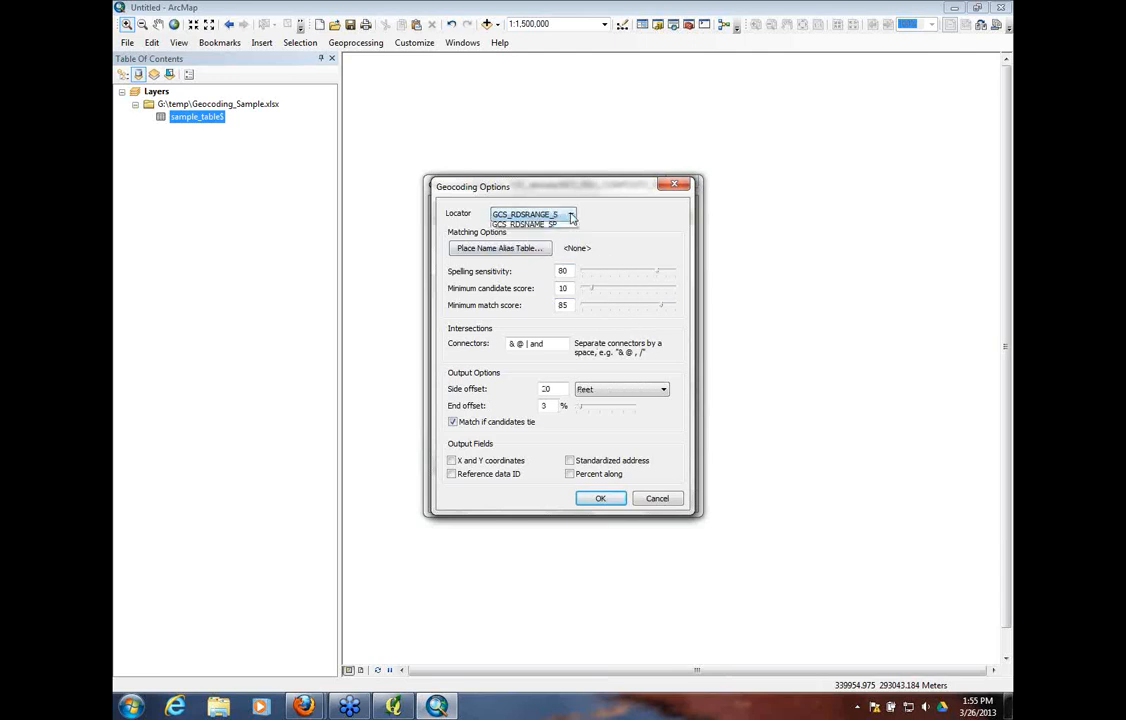
pyautogui.click(549, 239)
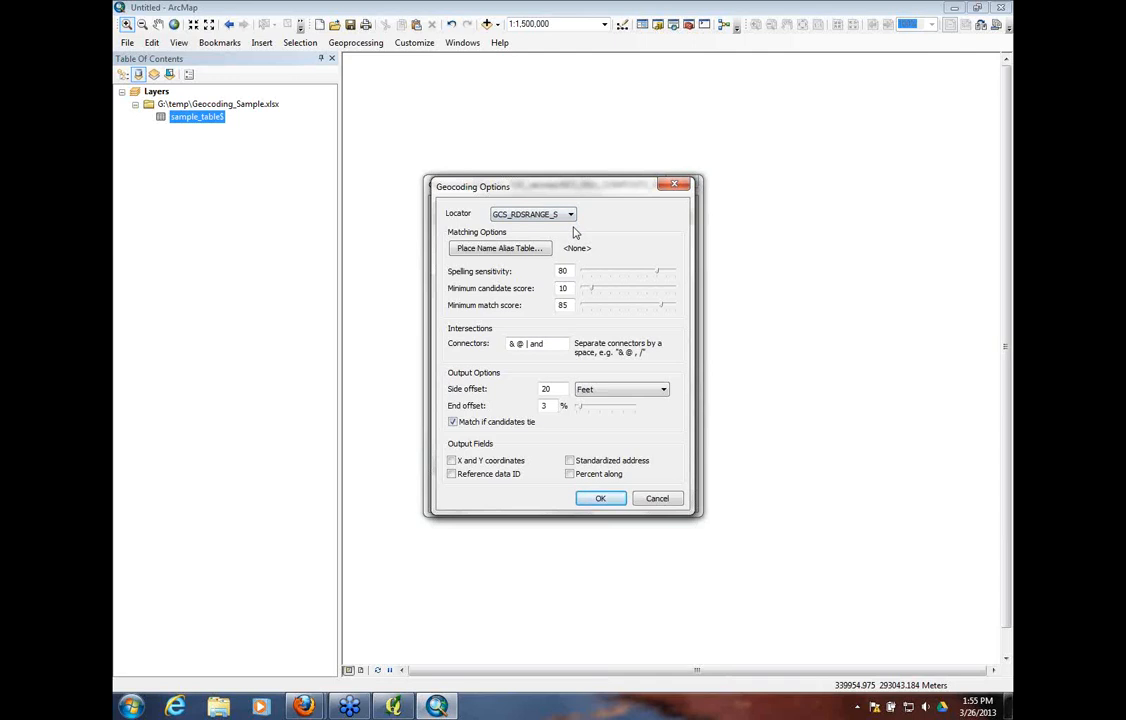
pyautogui.click(572, 217)
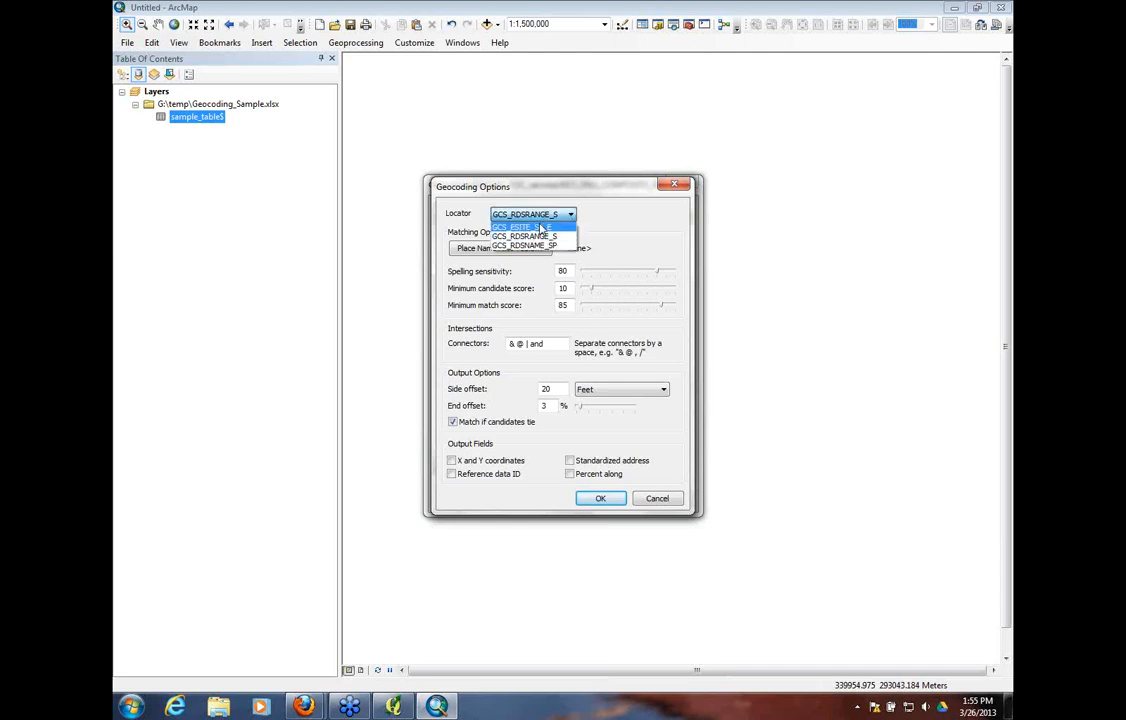
pyautogui.click(515, 232)
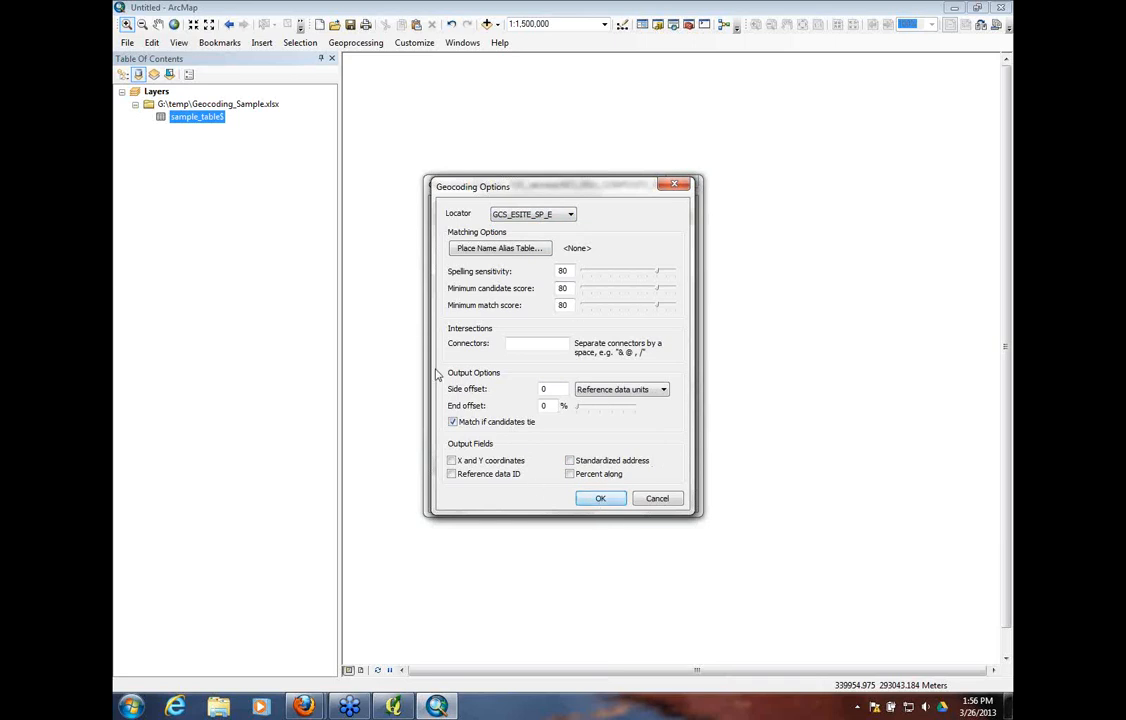
# Accept the geocoding options, geocode the address table to Geocoding_Result_2.shp, and close the completion summary
pyautogui.click(600, 500)
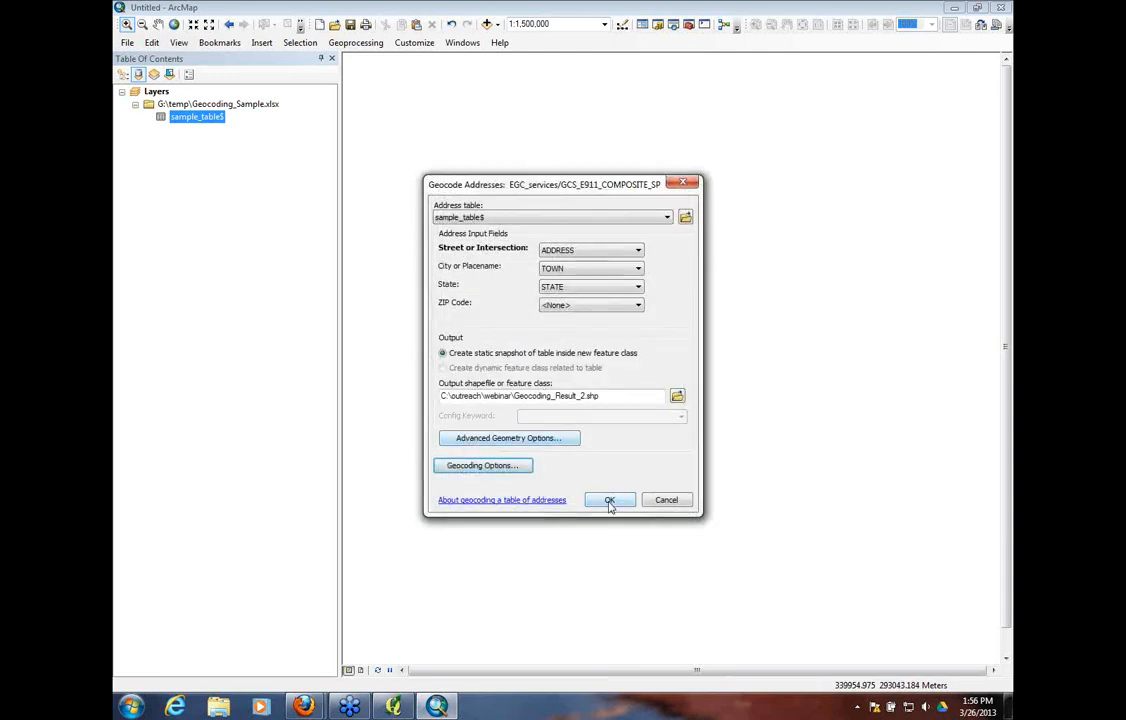
pyautogui.click(610, 500)
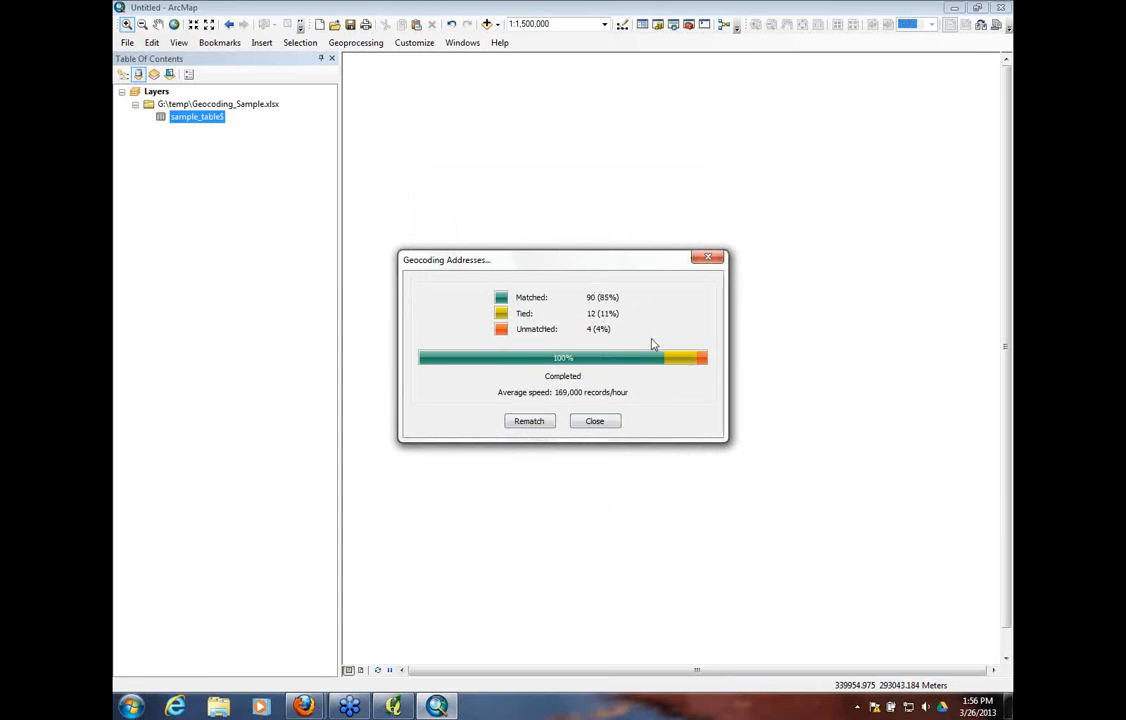
pyautogui.click(600, 421)
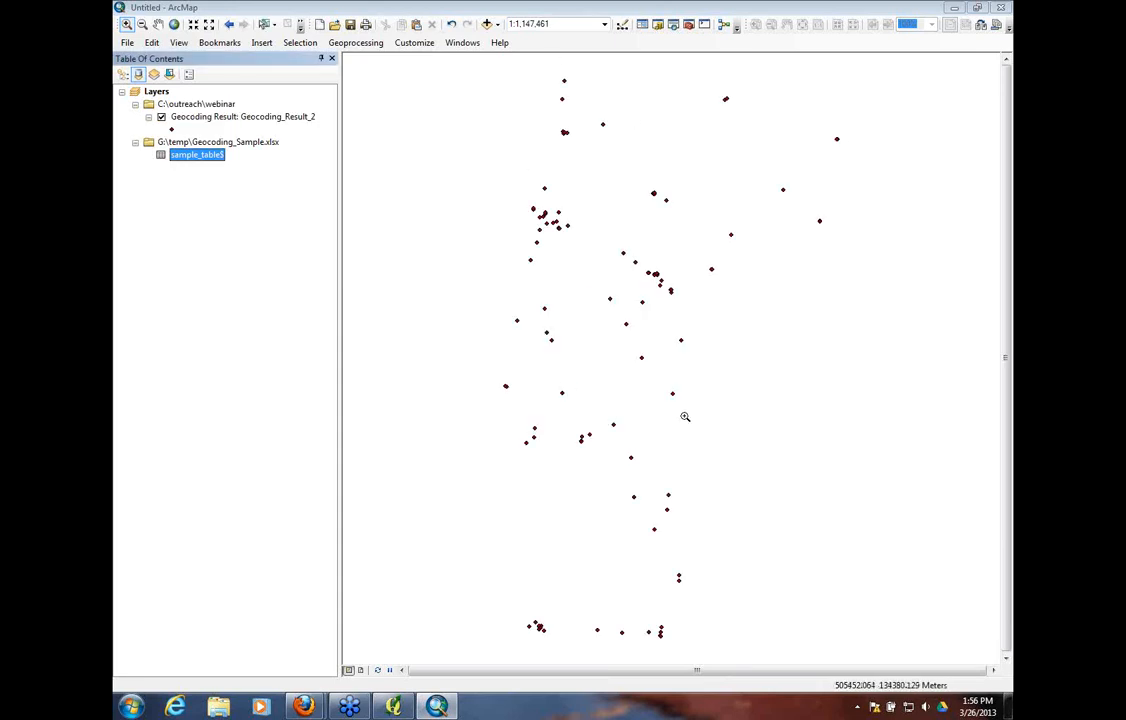
# Open the attribute table of the Geocoding_Result_2 layer and sort its records by Status in ascending order
pyautogui.rightClick(221, 117)
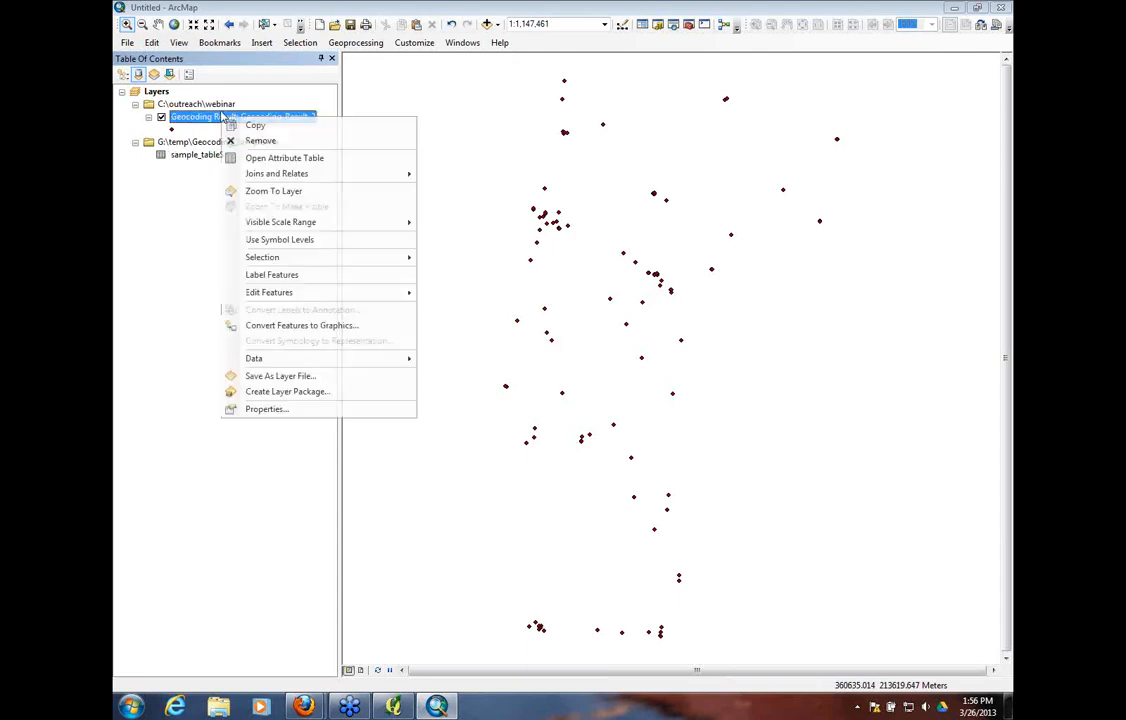
pyautogui.click(251, 162)
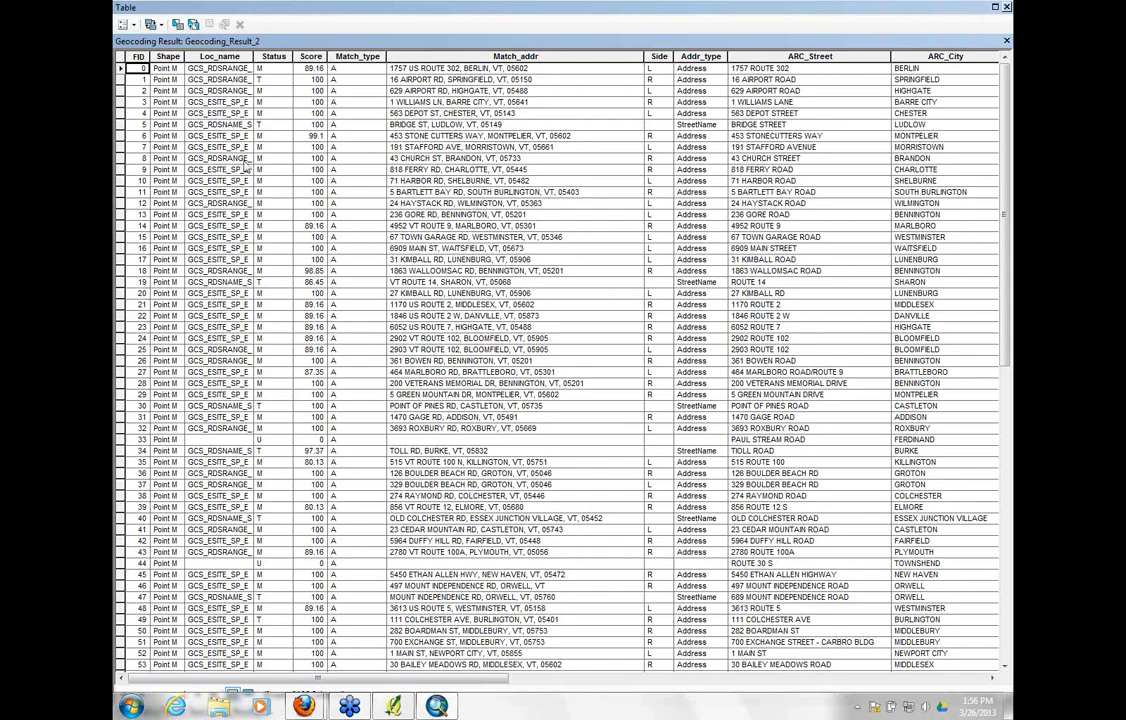
pyautogui.doubleClick(273, 57)
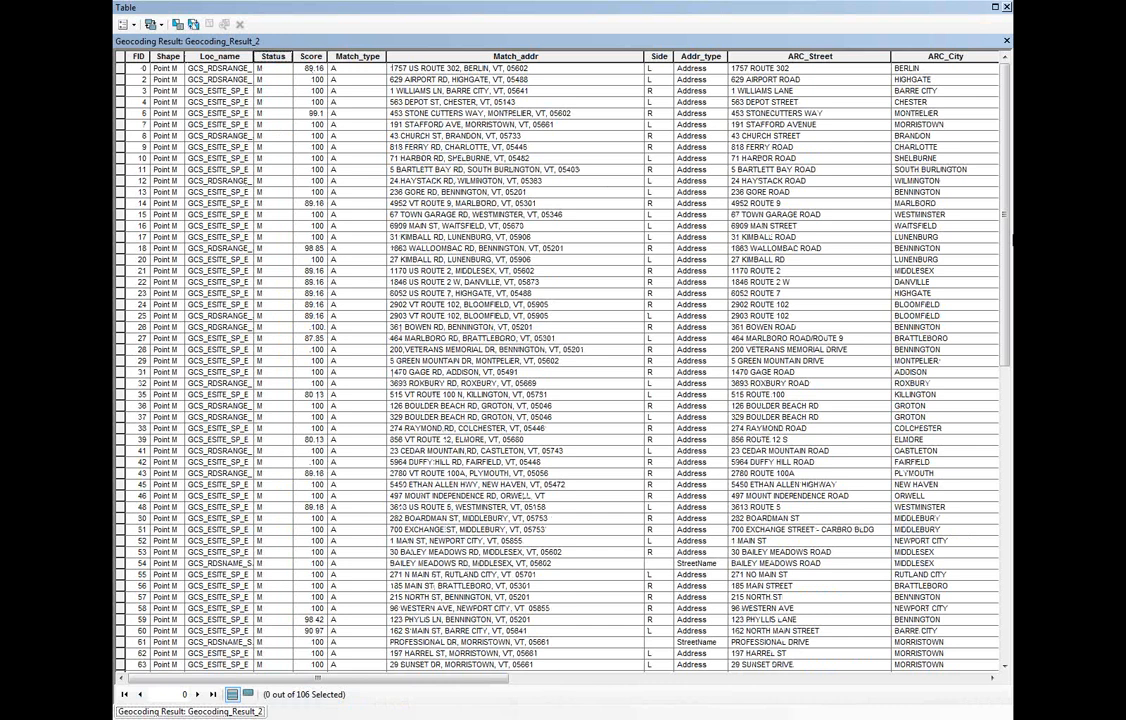
pyautogui.moveTo(1007, 241); pyautogui.dragTo(1009, 530)
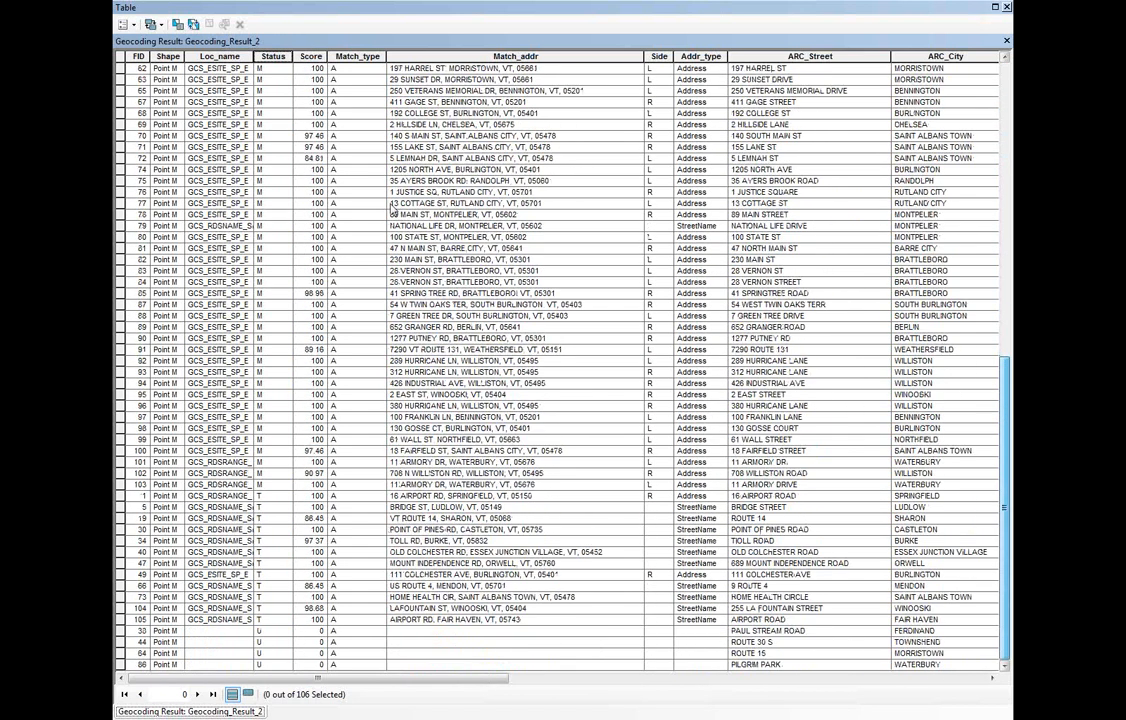
# Examine the Status, Score and Match_type columns of the geocoding results, highlighting each column in turn
pyautogui.click(267, 57)
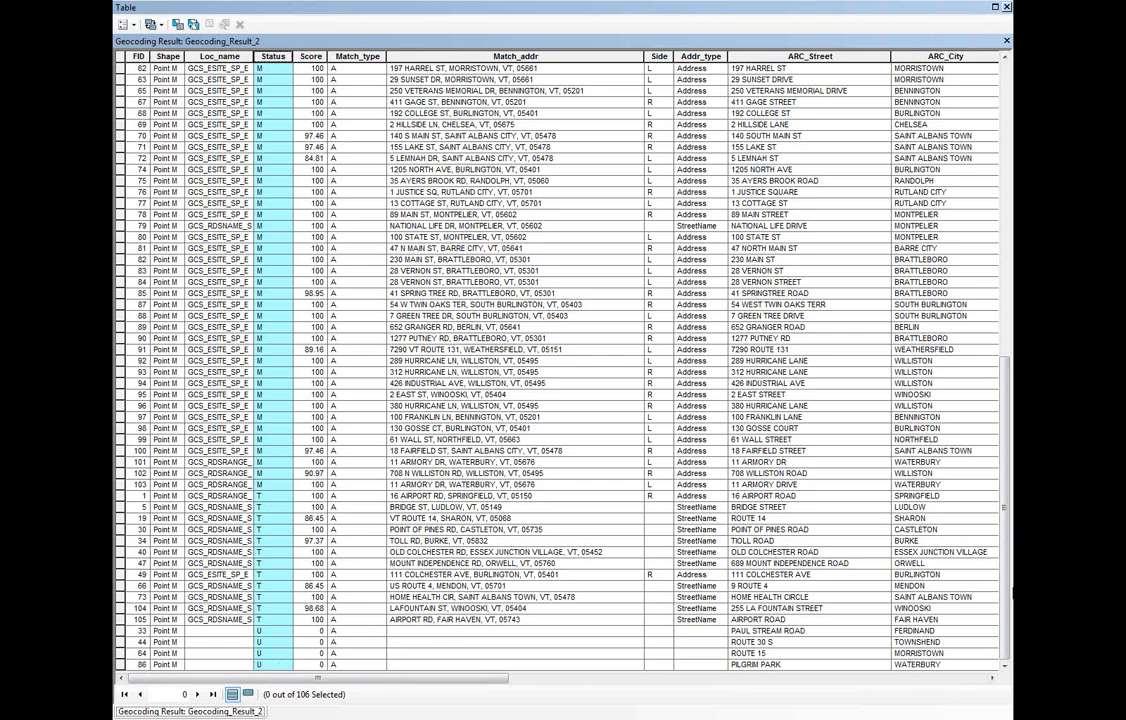
pyautogui.scroll(18, 1007, 606)
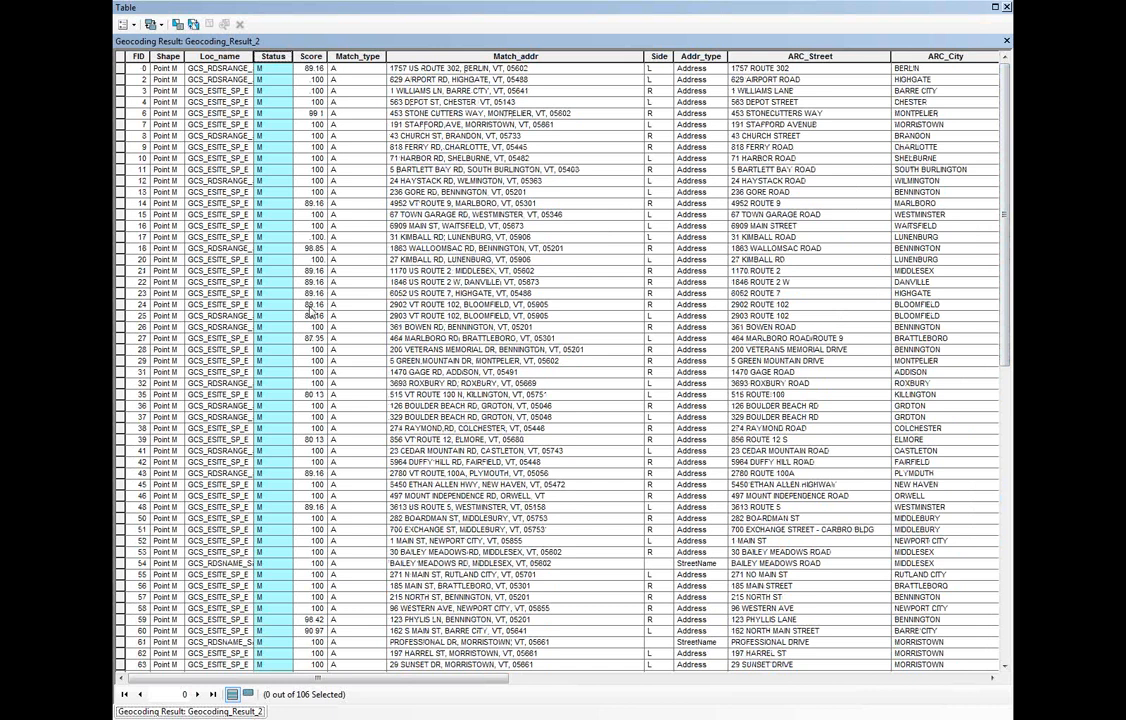
pyautogui.click(311, 56)
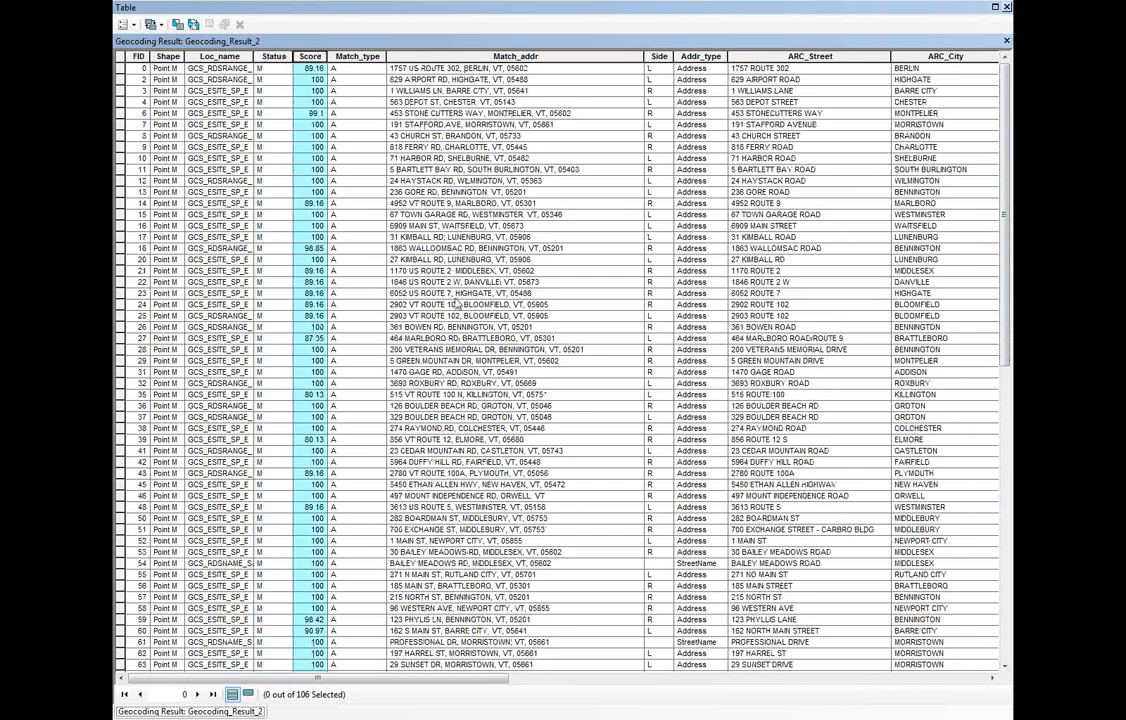
pyautogui.click(358, 56)
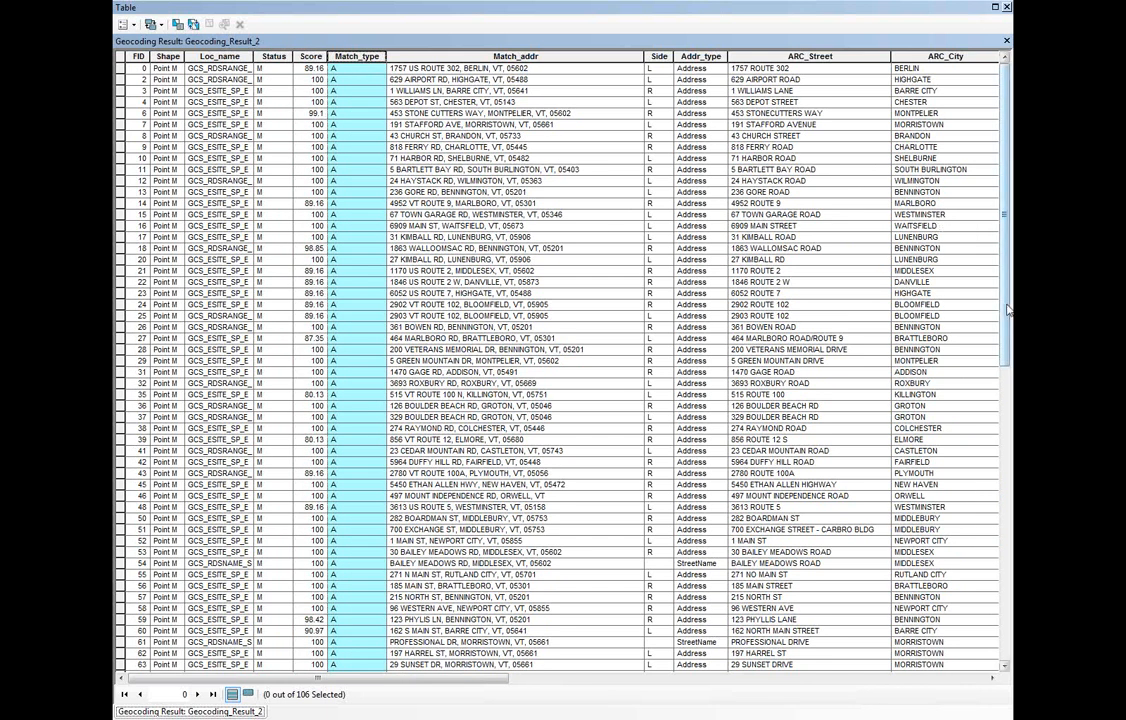
# Select the Loc_name column in the geocoding results and widen it to show the full locator names
pyautogui.moveTo(1008, 311); pyautogui.dragTo(1010, 145)
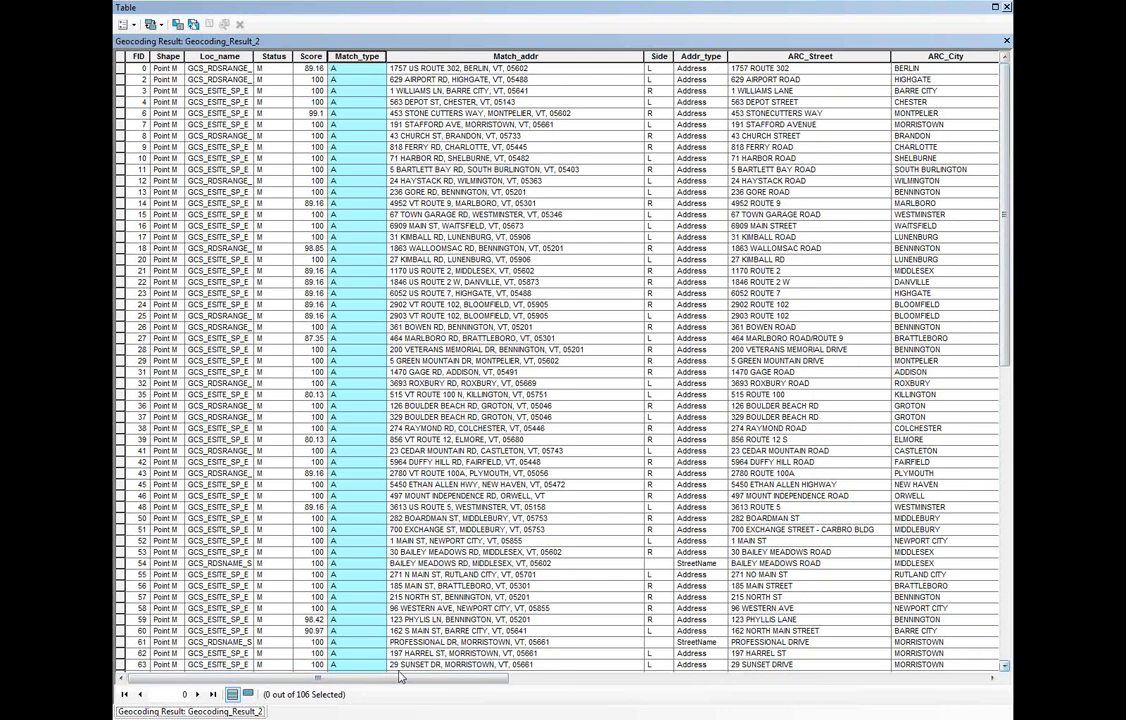
pyautogui.moveTo(479, 679)
pyautogui.mouseDown()
pyautogui.moveTo(865, 683)
pyautogui.moveTo(470, 684)
pyautogui.mouseUp()
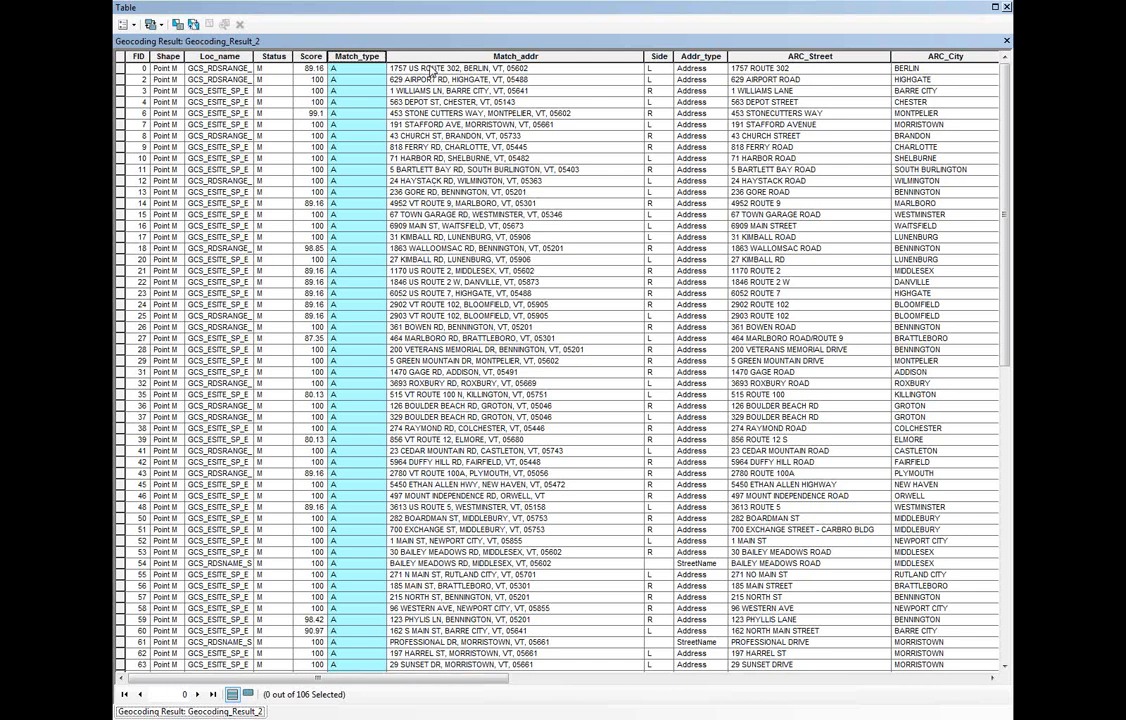
pyautogui.click(206, 58)
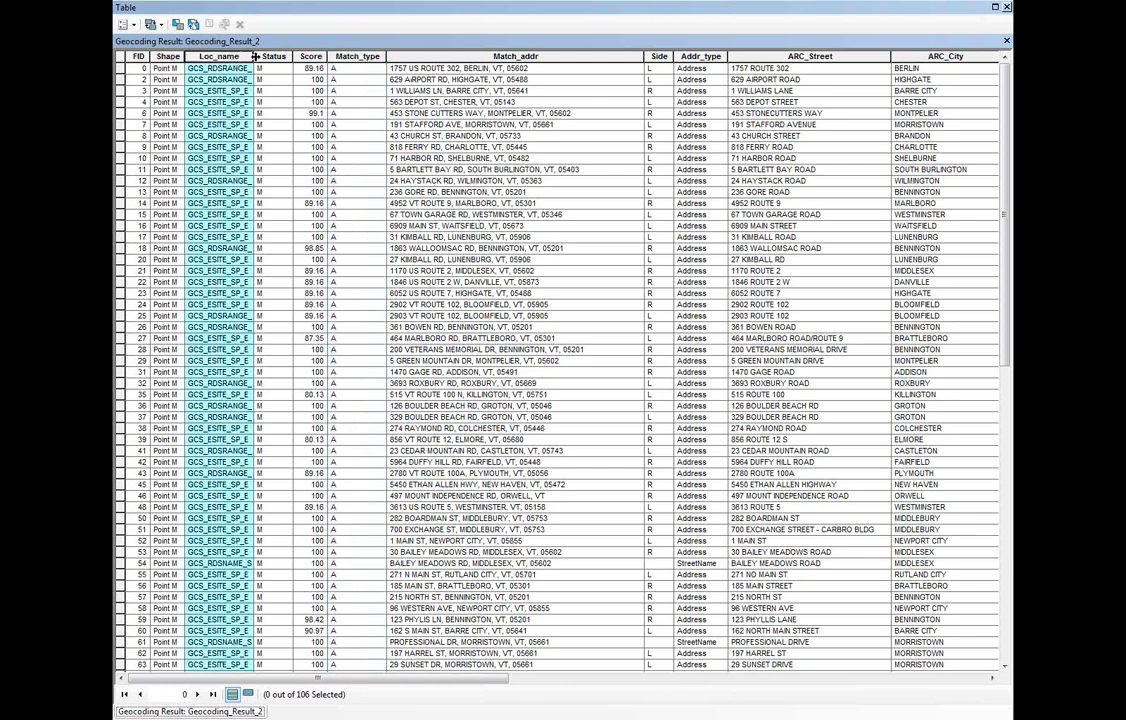
pyautogui.moveTo(253, 57); pyautogui.dragTo(312, 58)
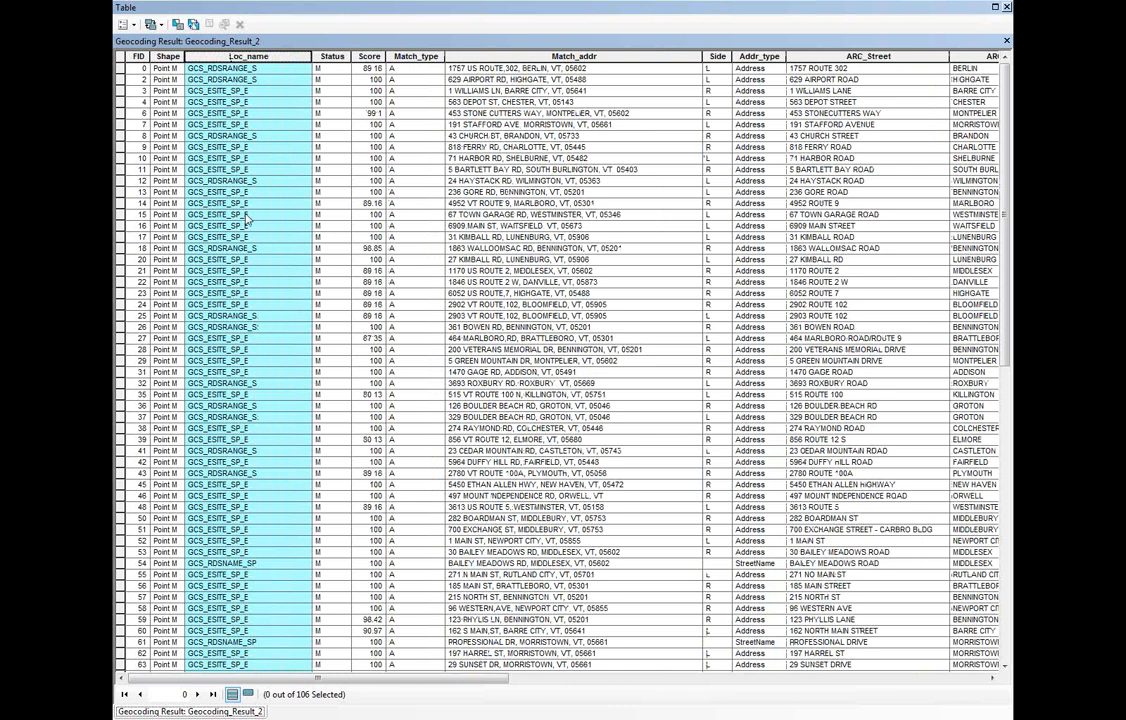
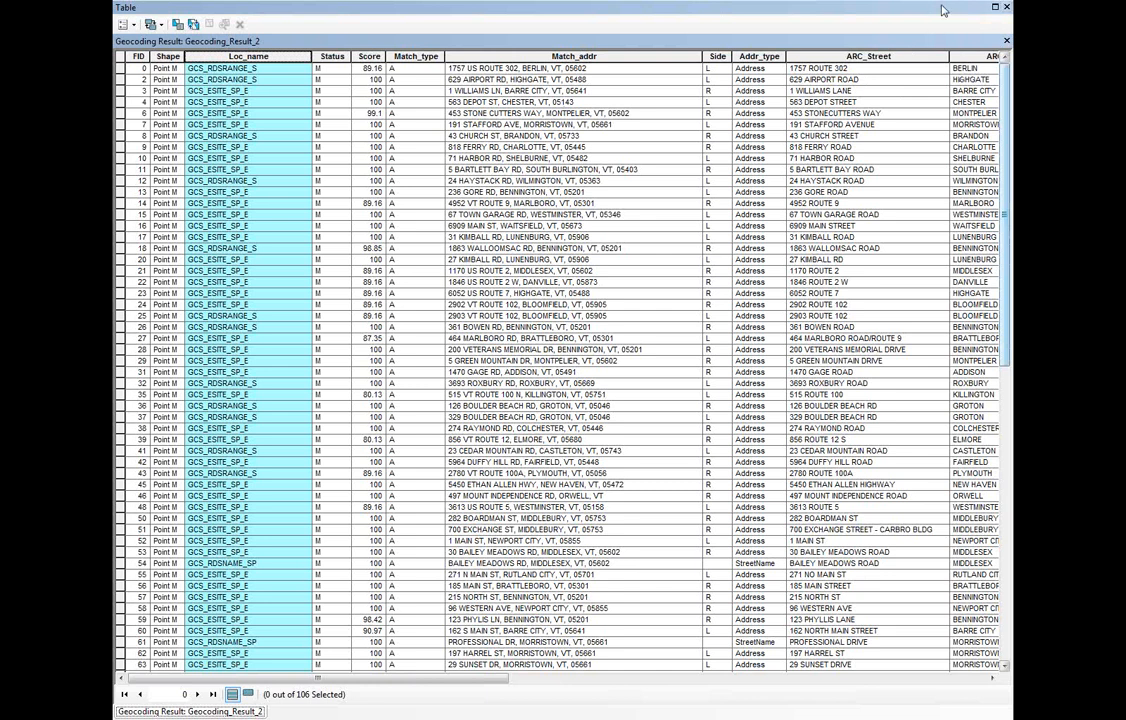
# Close the results table and start geocoding sample_table$ with the GCS_E911_ESITE_SP locator, added from EGC_services
pyautogui.click(1007, 8)
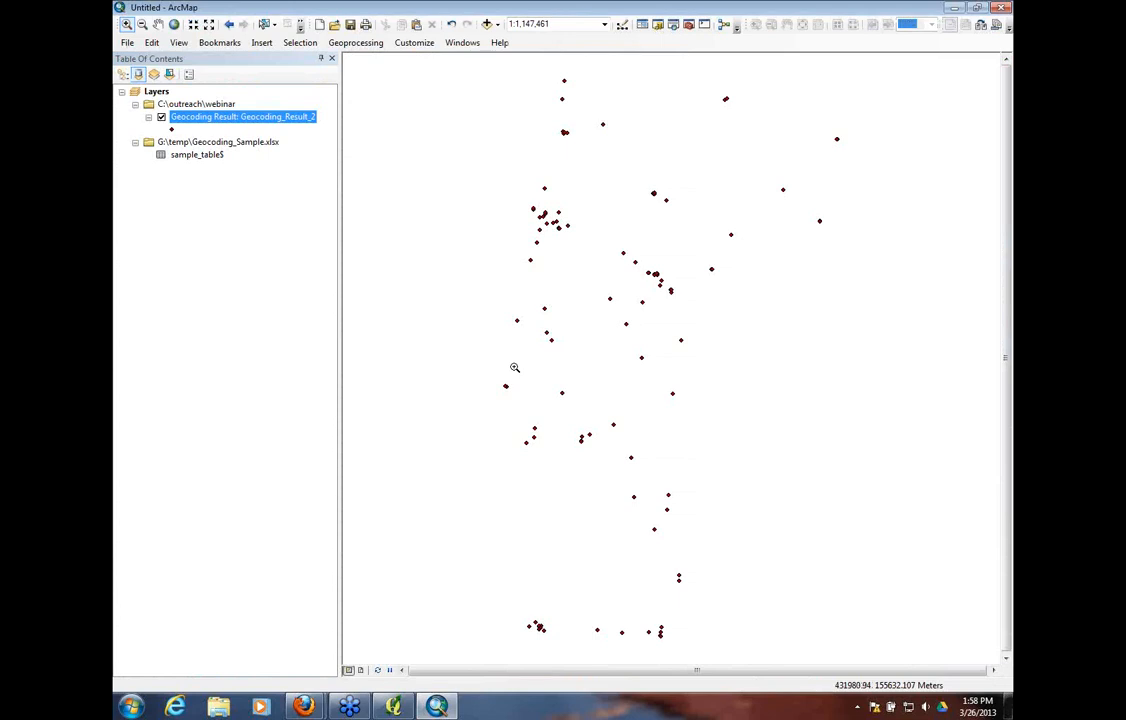
pyautogui.click(208, 156)
pyautogui.rightClick(208, 156)
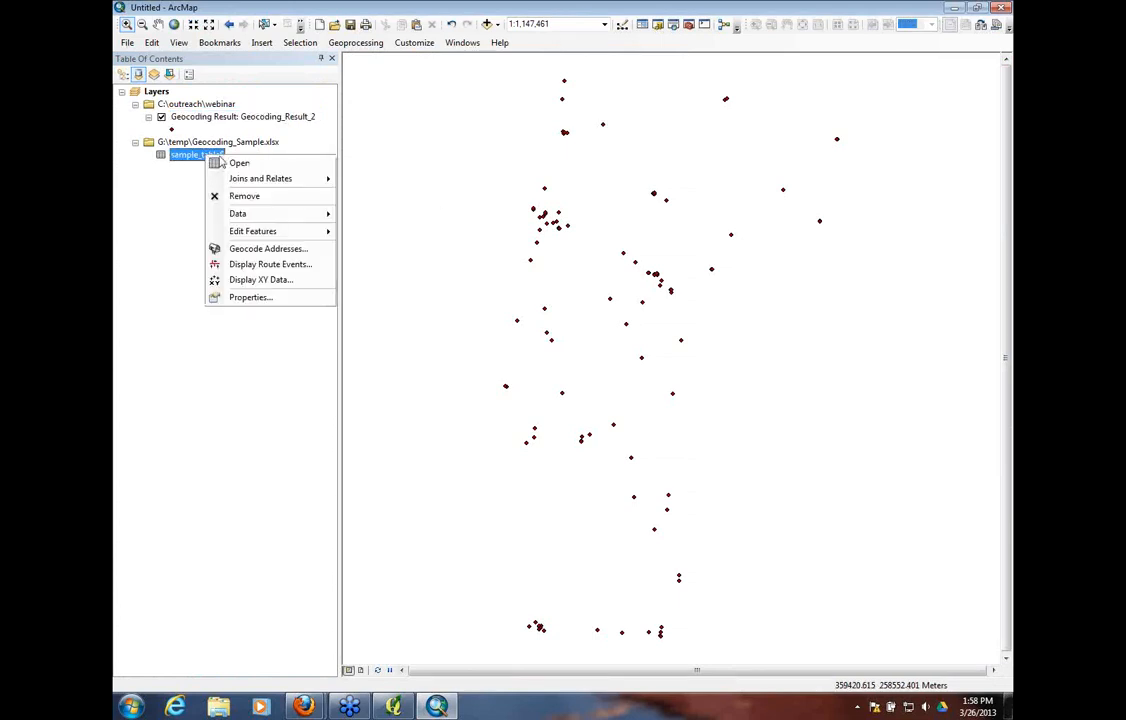
pyautogui.click(250, 249)
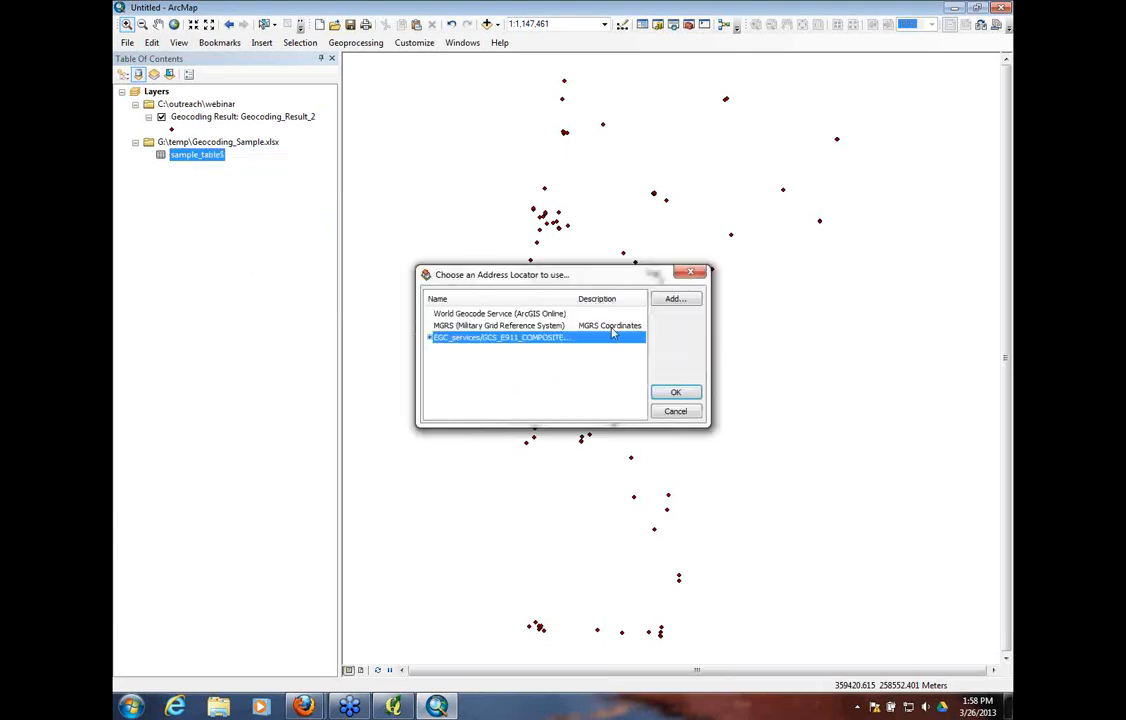
pyautogui.click(675, 298)
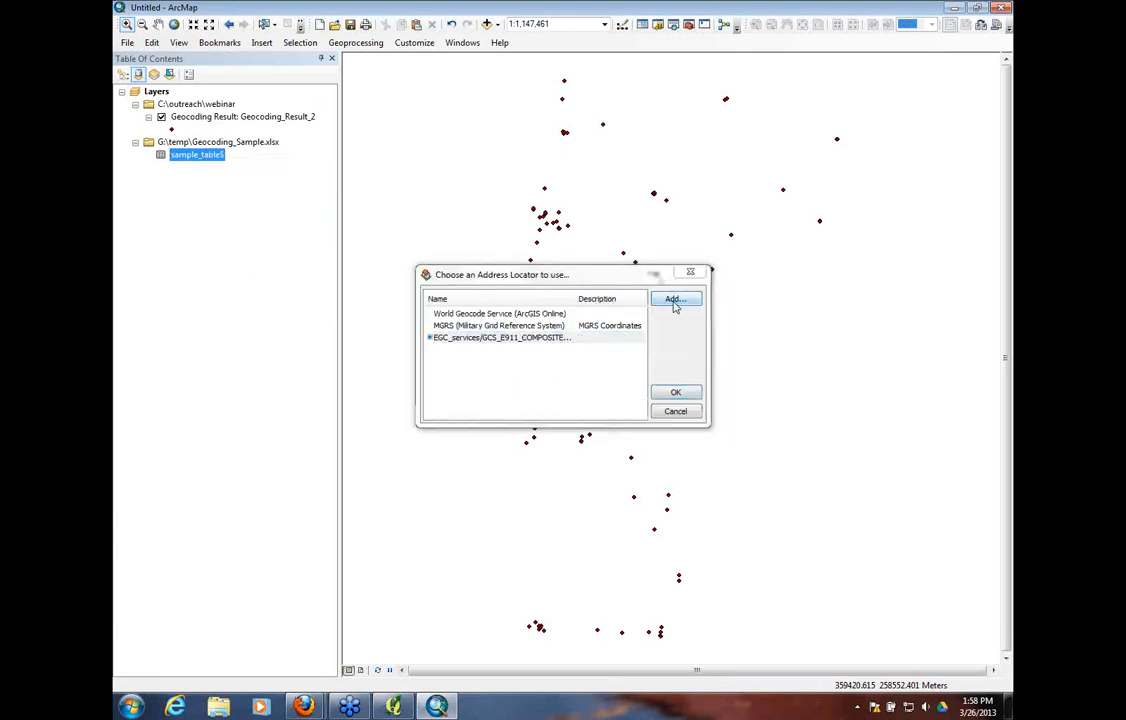
pyautogui.click(478, 290)
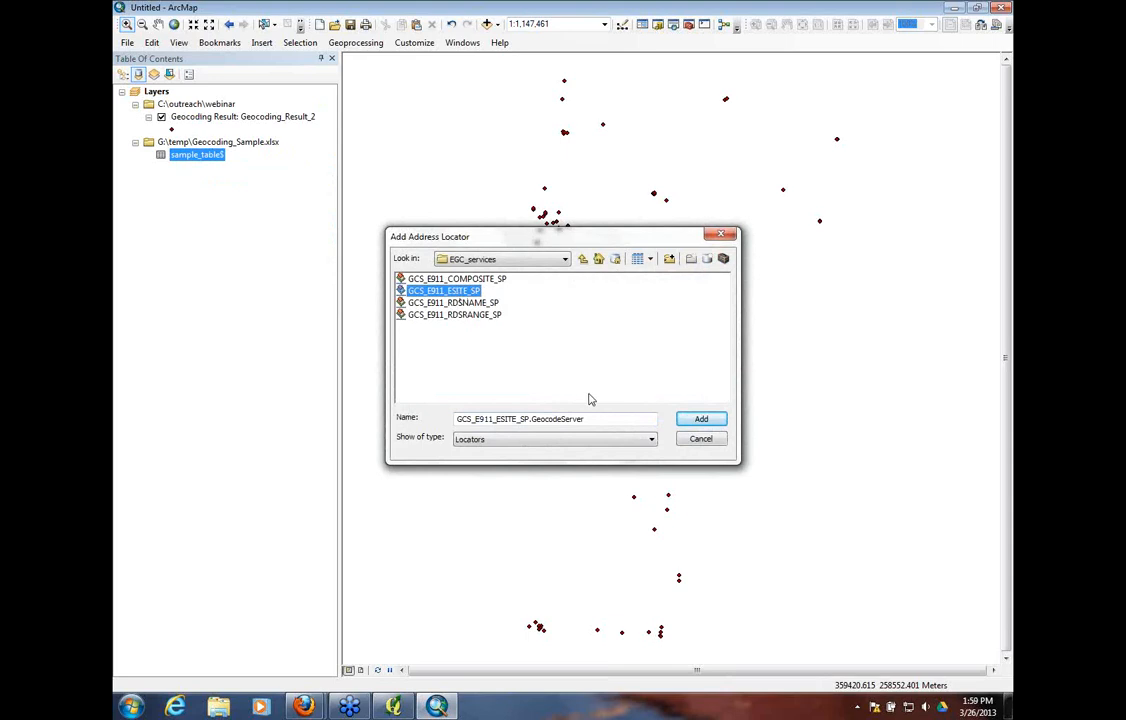
pyautogui.click(701, 420)
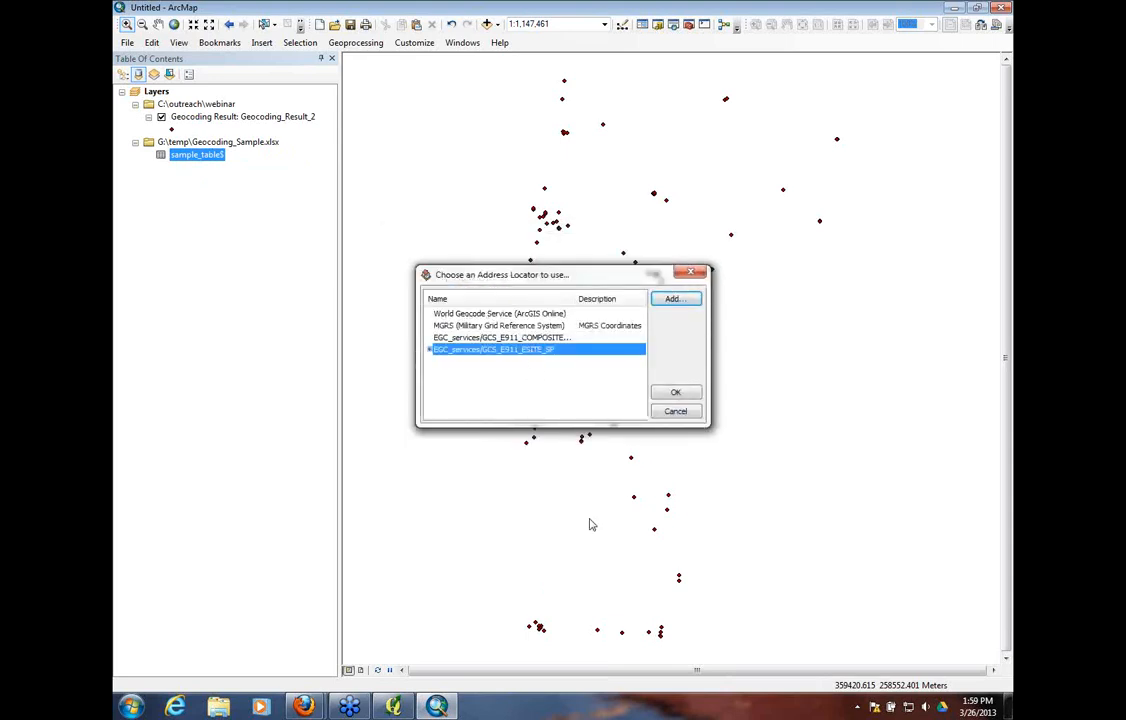
pyautogui.click(675, 392)
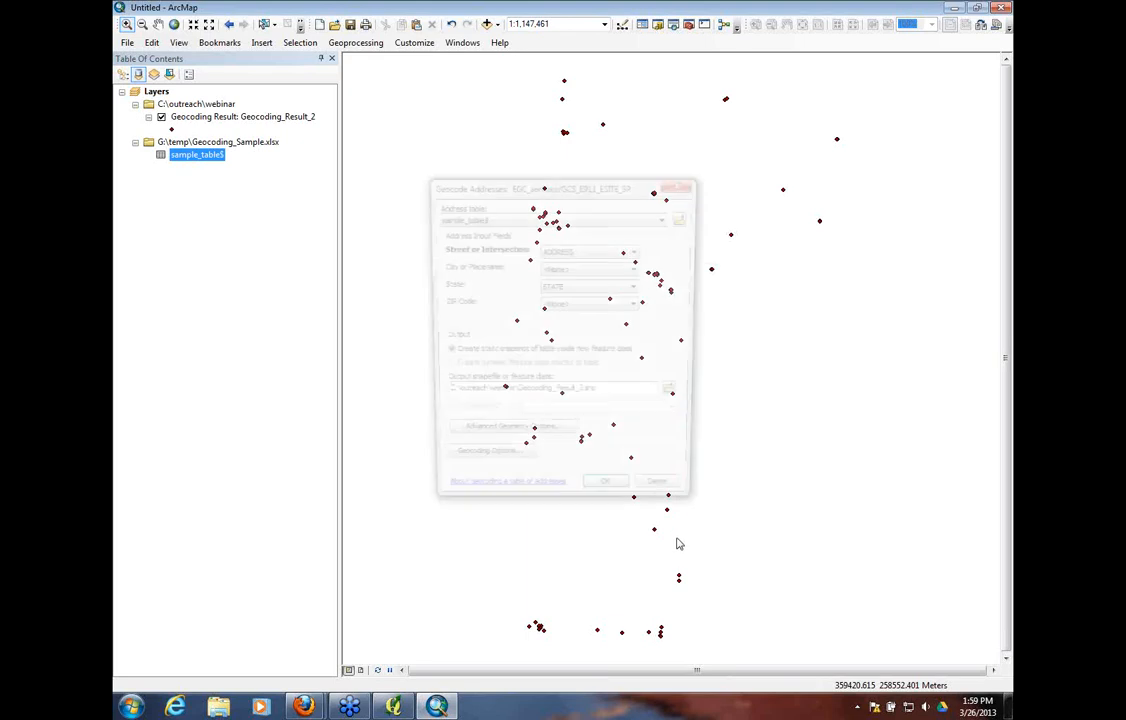
# Assign the ADDRESS field to Street or Intersection and the TOWN field to City or Placename
pyautogui.click(638, 251)
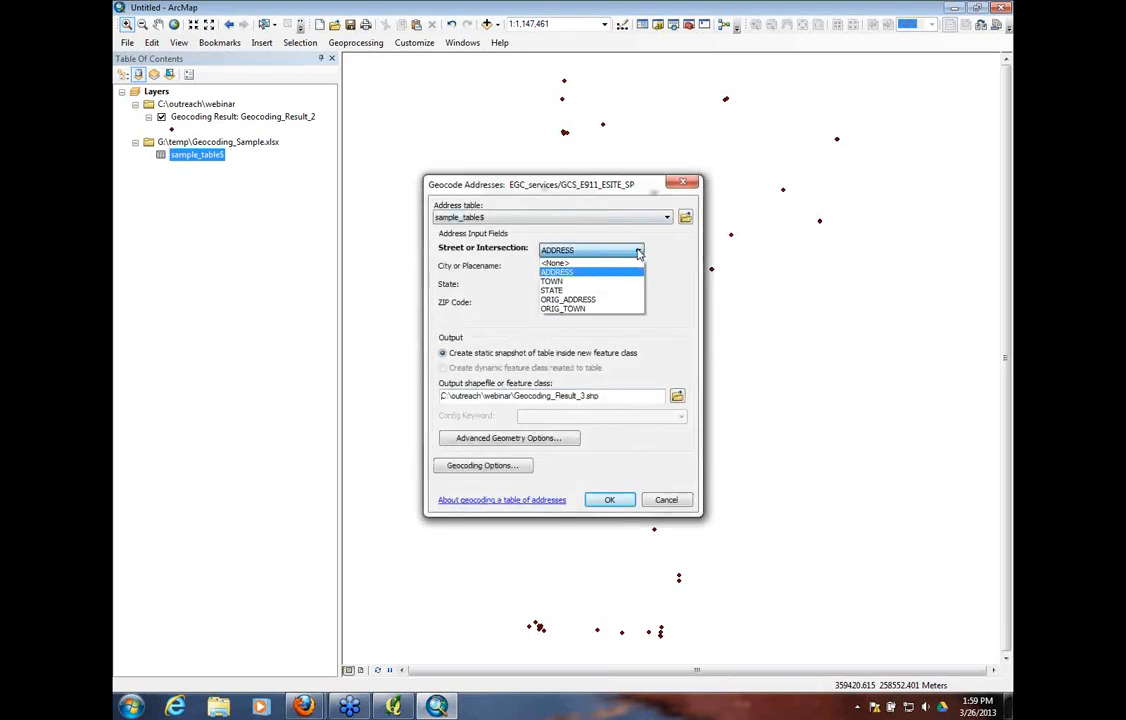
pyautogui.click(636, 272)
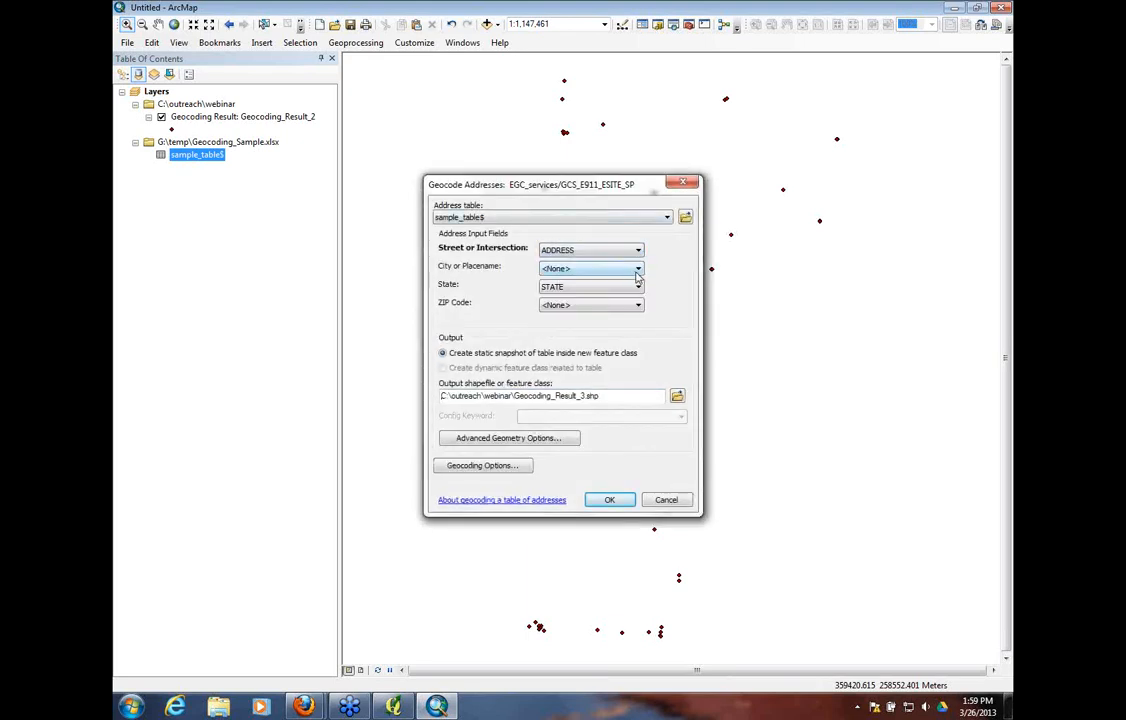
pyautogui.click(636, 272)
pyautogui.click(572, 305)
pyautogui.press('Tab')
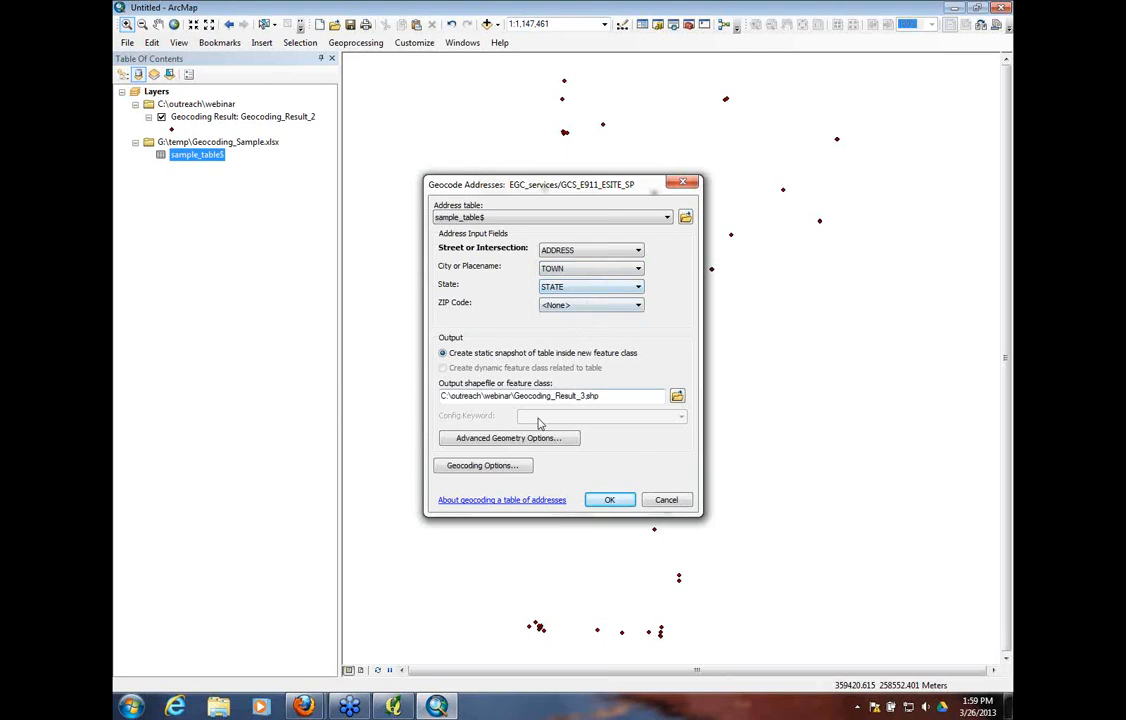
# Raise the spelling sensitivity and minimum score in the geocoding options, and geocode the table to Geocoding_Result_3.shp, closing the completion summary
pyautogui.click(486, 467)
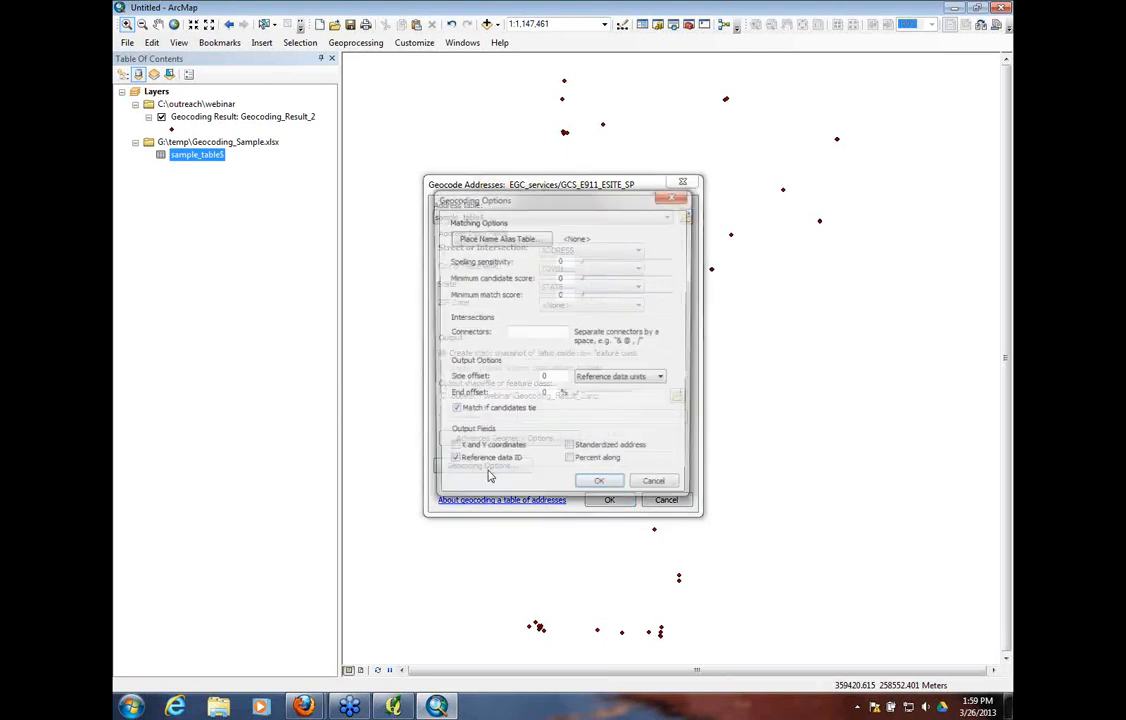
pyautogui.moveTo(584, 264); pyautogui.dragTo(658, 264)
pyautogui.moveTo(584, 278); pyautogui.dragTo(663, 297)
pyautogui.click(600, 488)
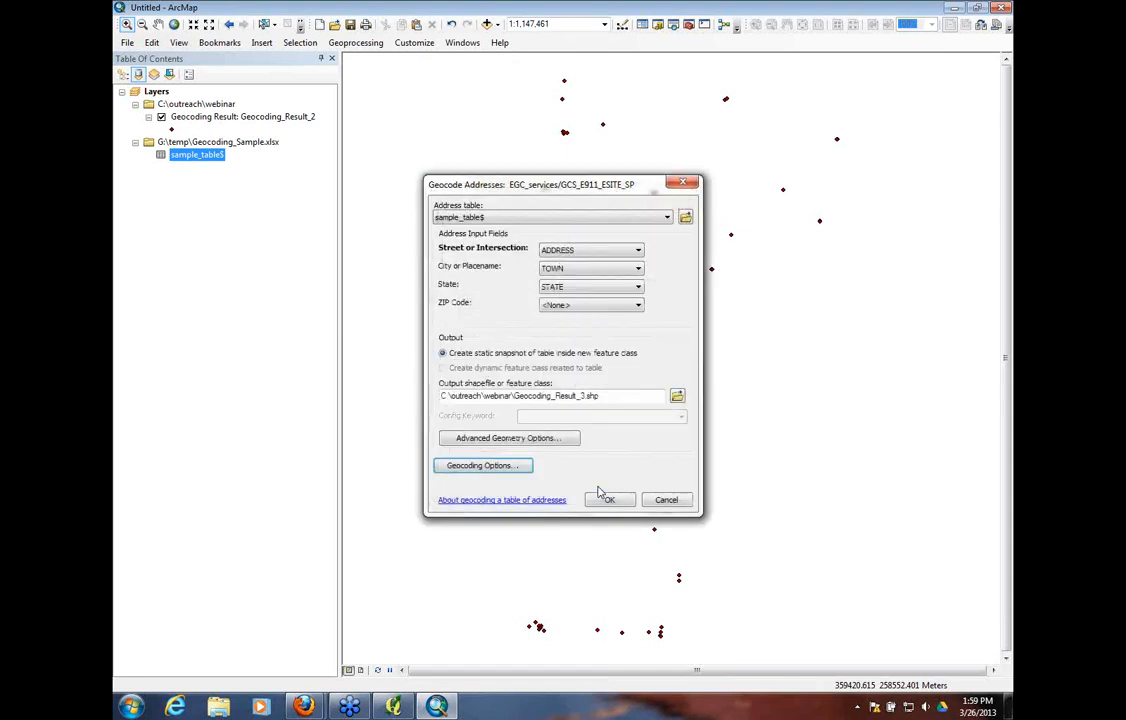
pyautogui.click(608, 497)
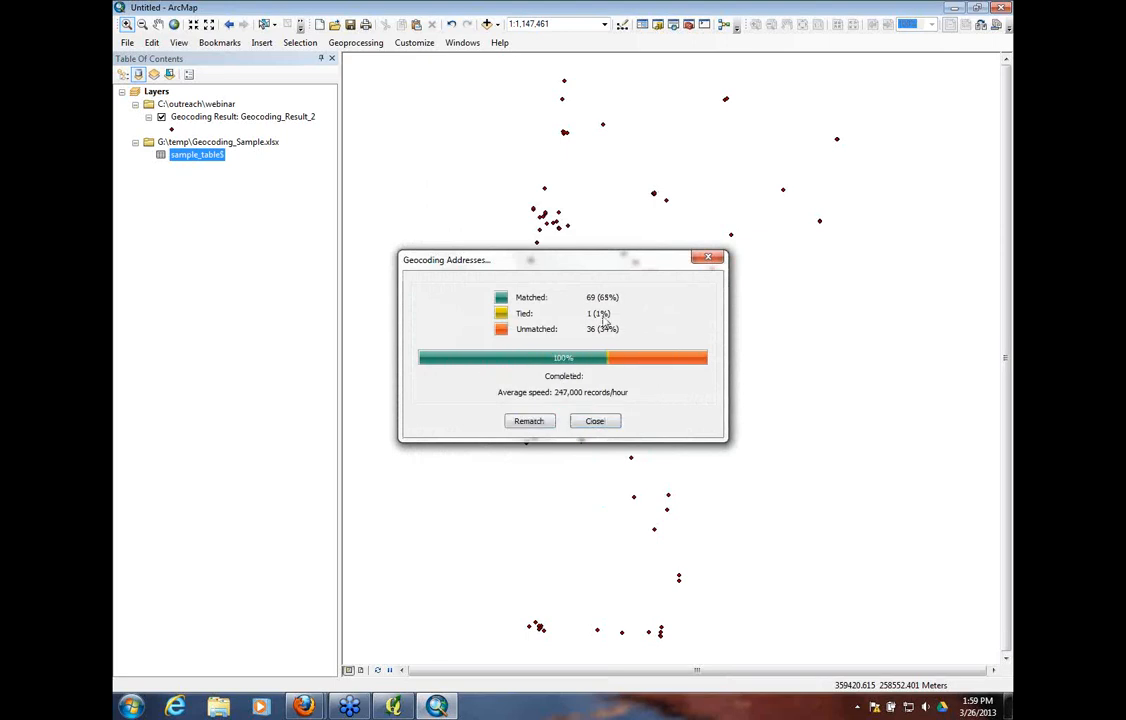
pyautogui.click(595, 422)
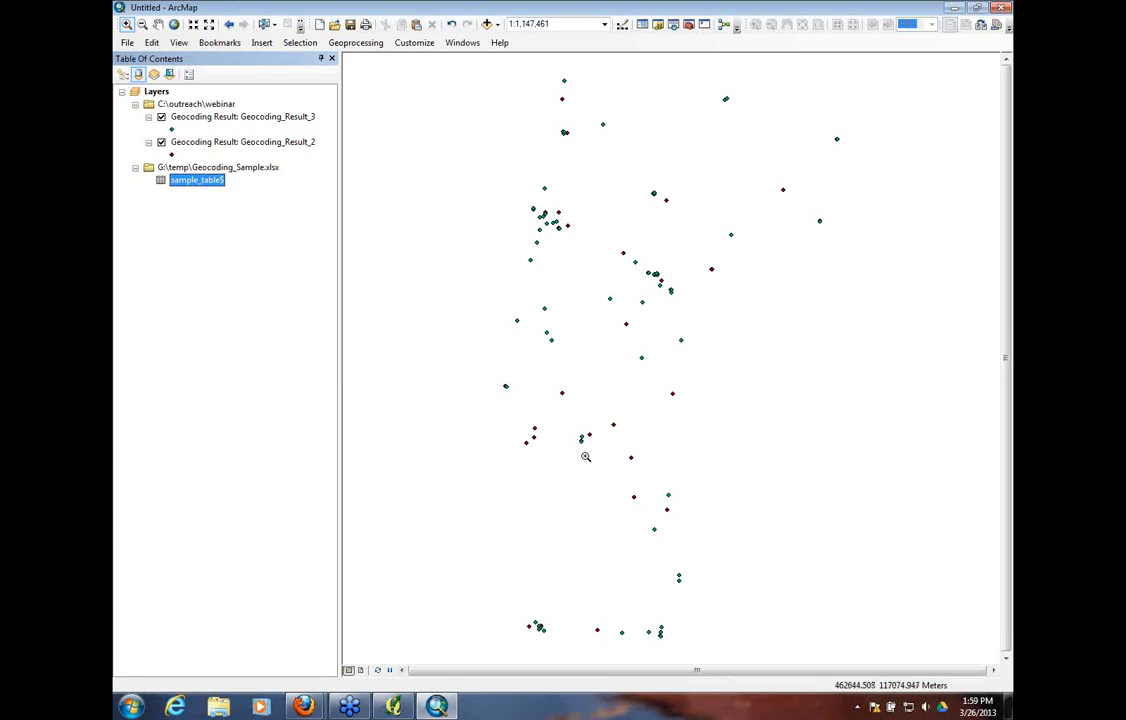
# Open the attribute table of the Geocoding_Result_3 layer and sort its records by Status in ascending order
pyautogui.rightClick(204, 119)
pyautogui.click(240, 158)
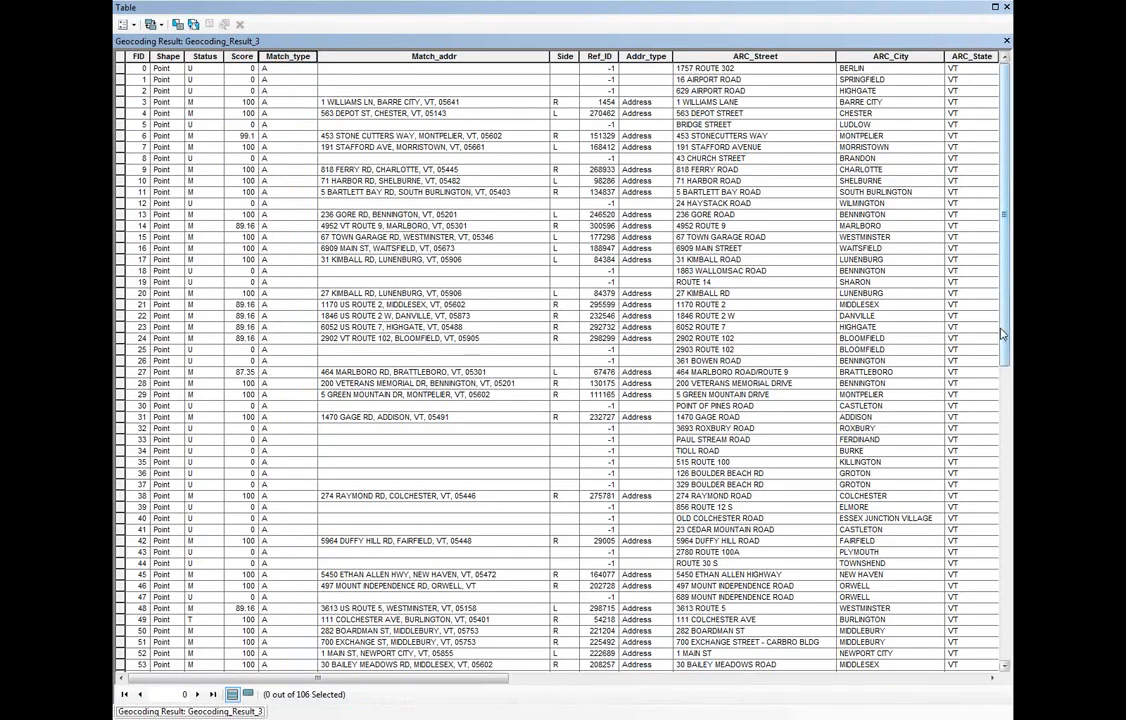
pyautogui.scroll(-1, 885, 300)
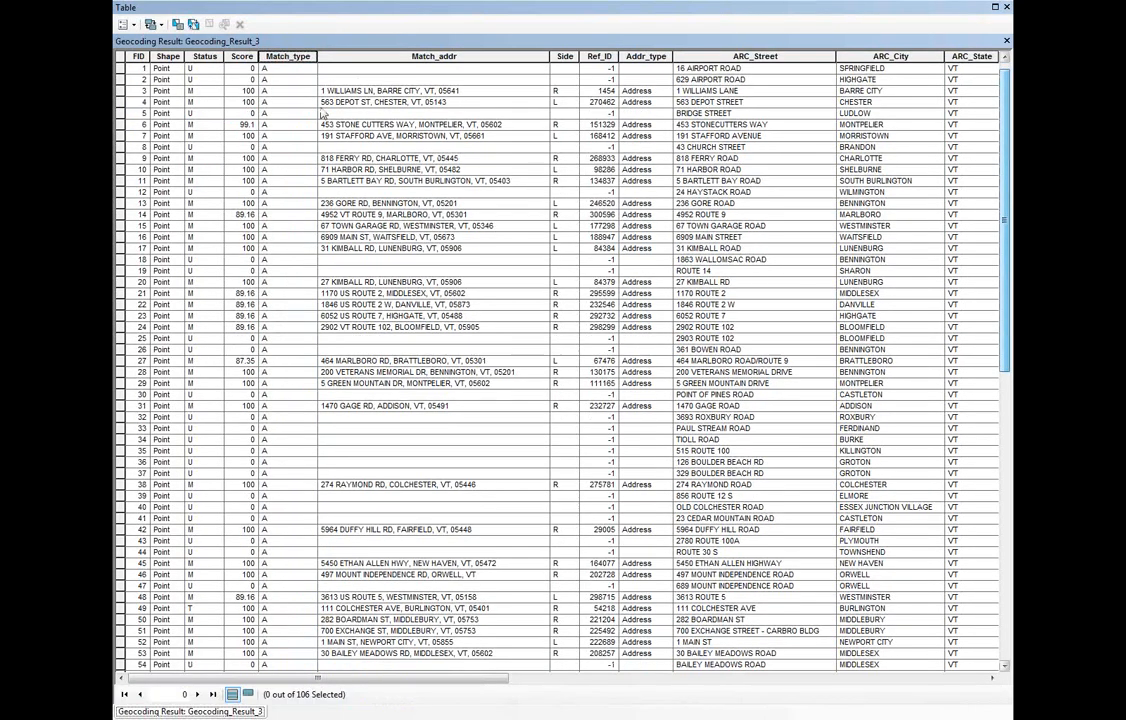
pyautogui.click(204, 57)
pyautogui.scroll(-2, 1005, 333)
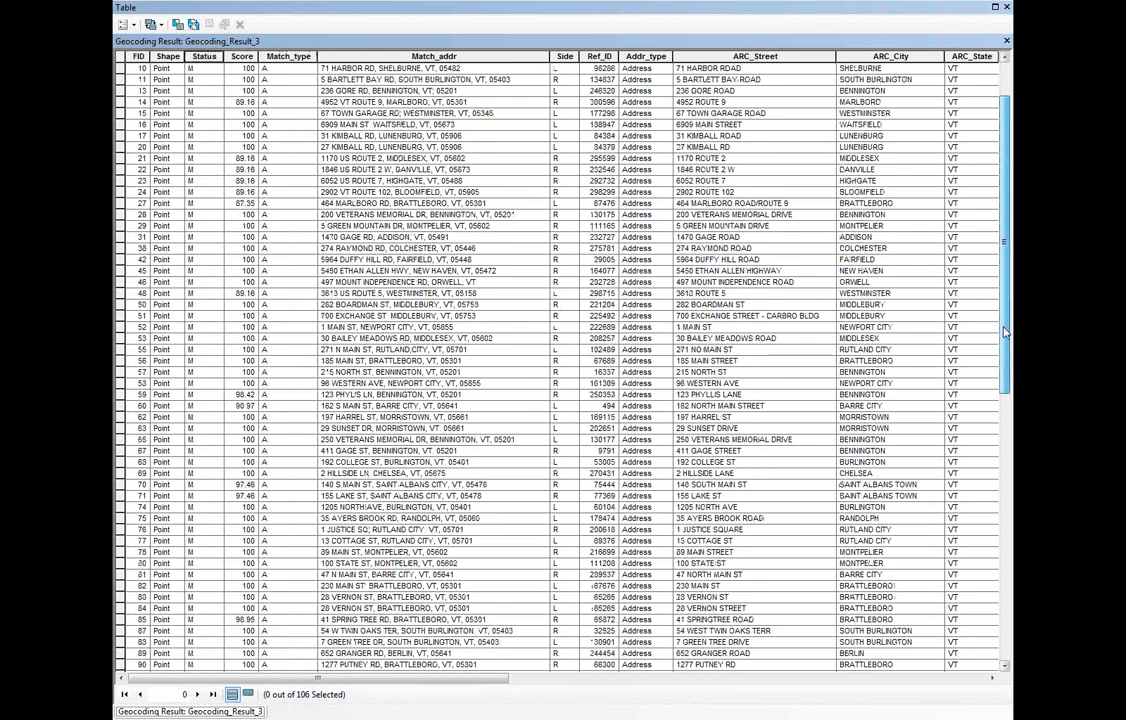
pyautogui.scroll(-16, 1005, 333)
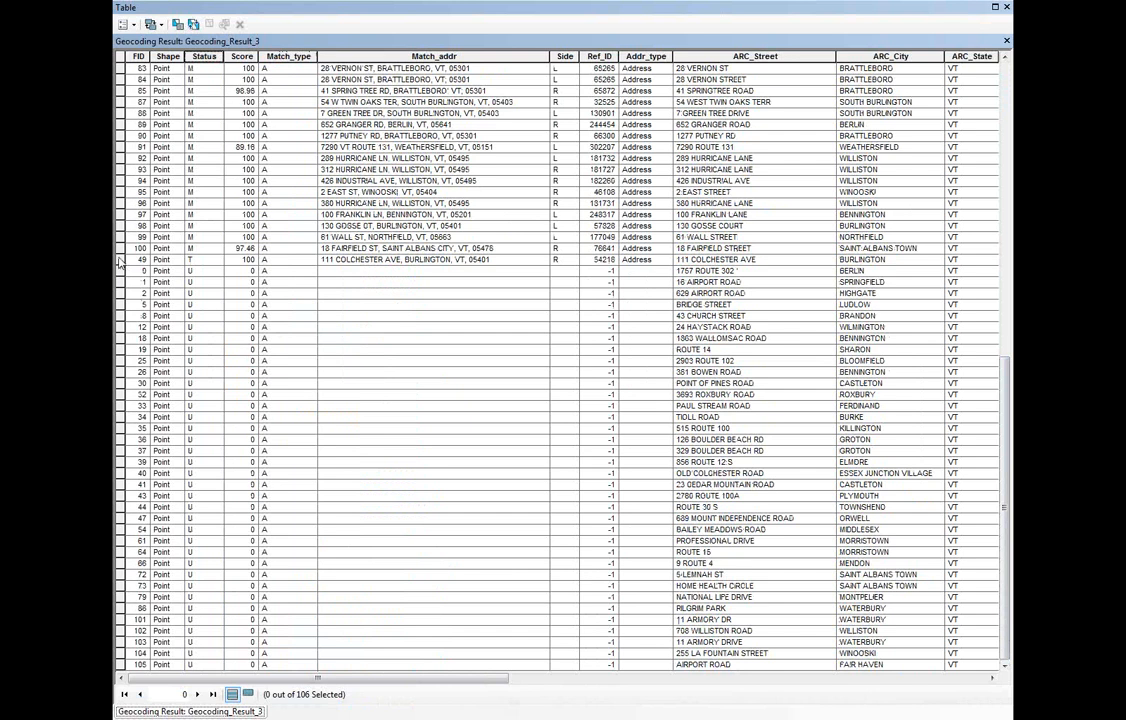
# Select the block of tied and unmatched records, from FID 49 down to FID 104, and close the attribute table
pyautogui.moveTo(118, 260); pyautogui.dragTo(165, 662)
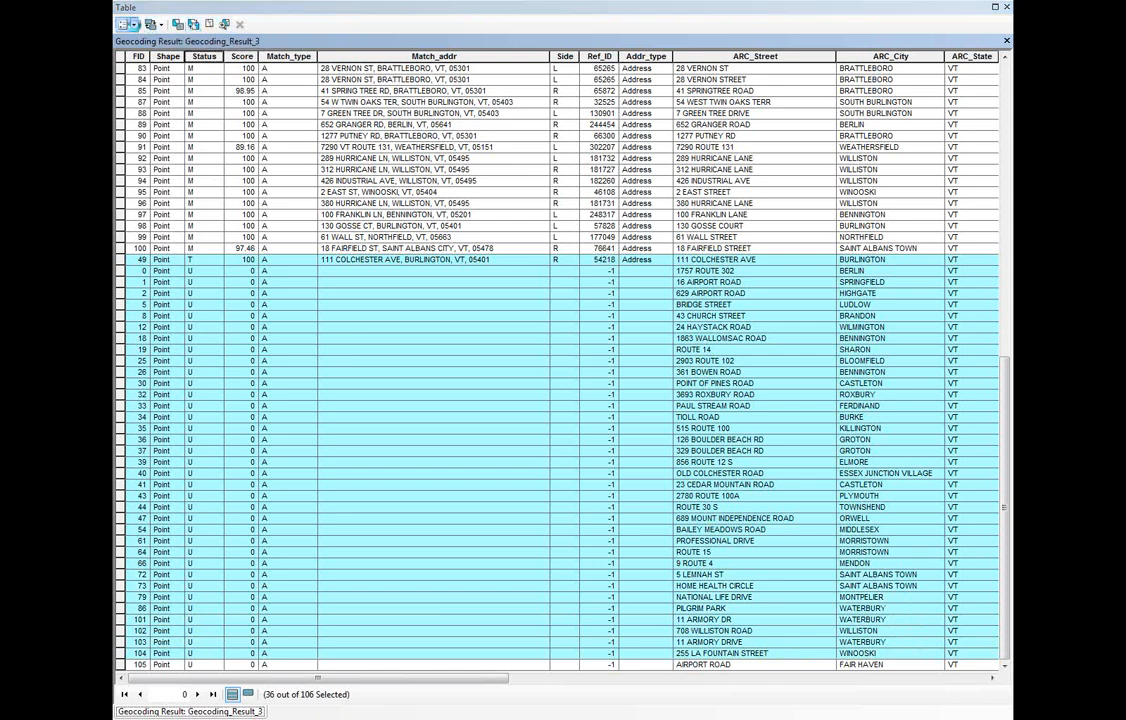
pyautogui.click(133, 25)
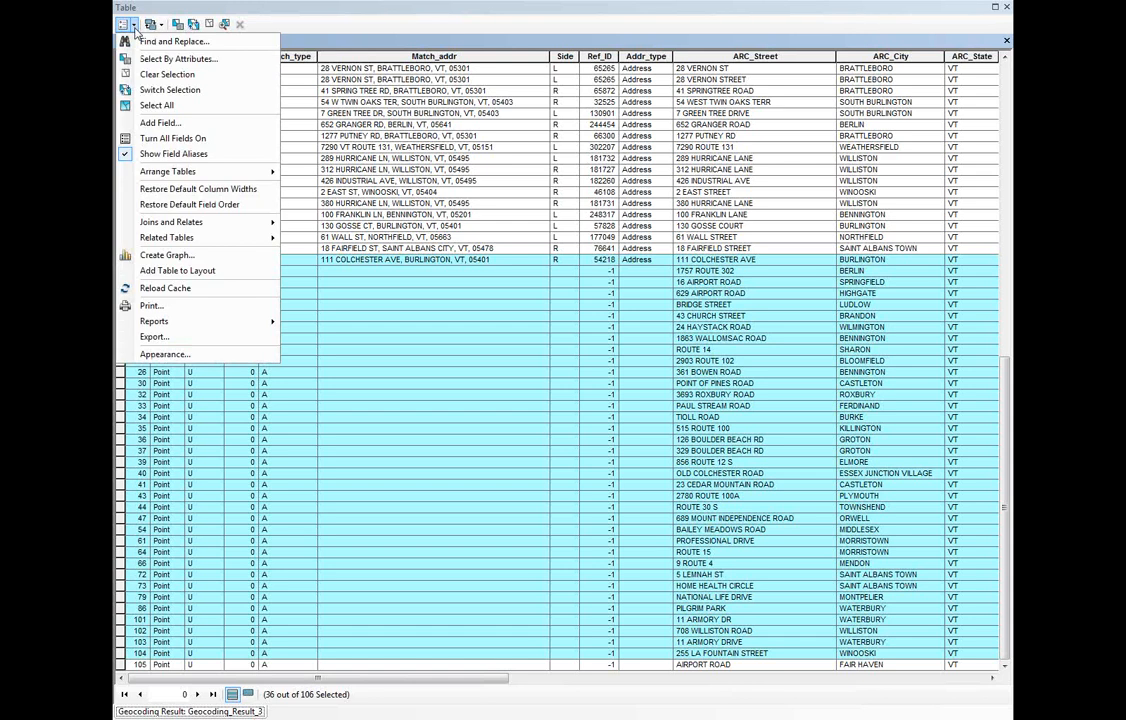
pyautogui.click(401, 31)
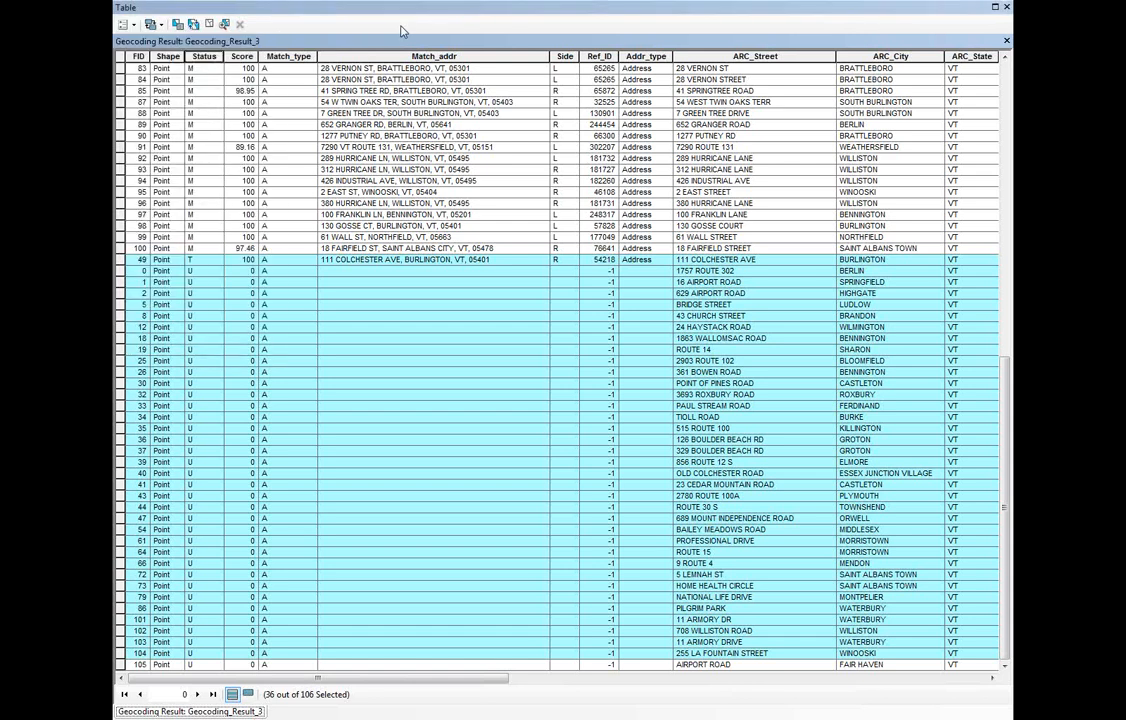
pyautogui.click(1007, 7)
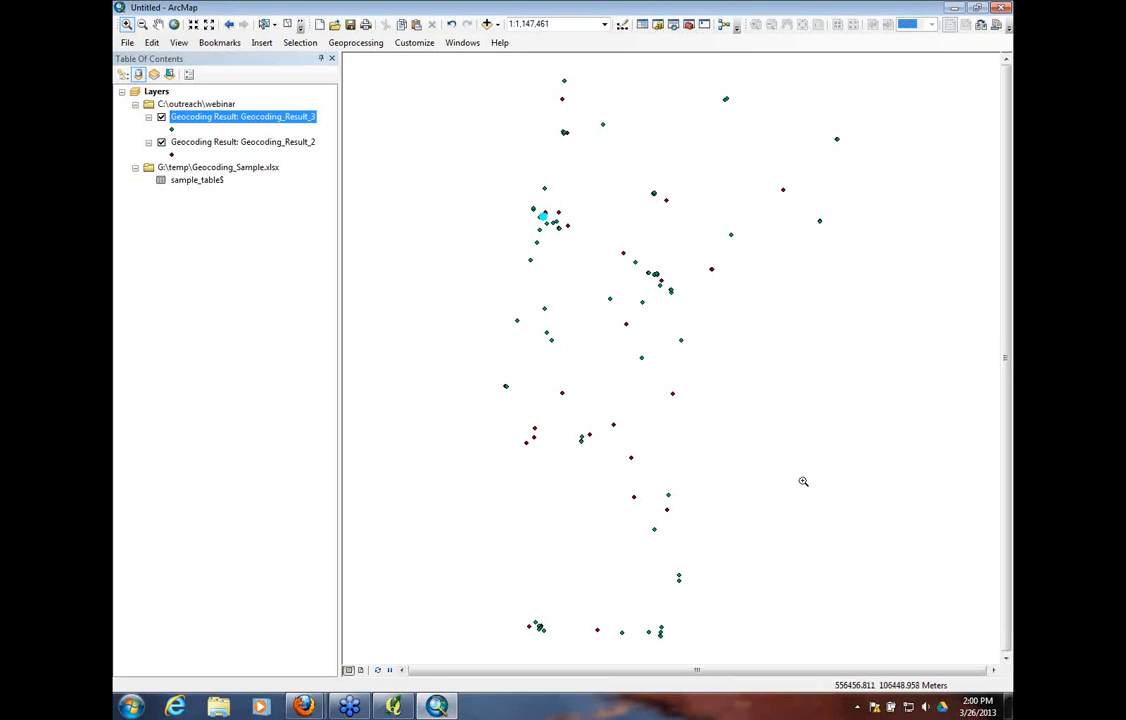
# Geocode sample_table$ again with the GCS_E911_ESITE_SP locator, using TOWN as the city field and Geocoding_Result_4.shp as output
pyautogui.click(193, 182)
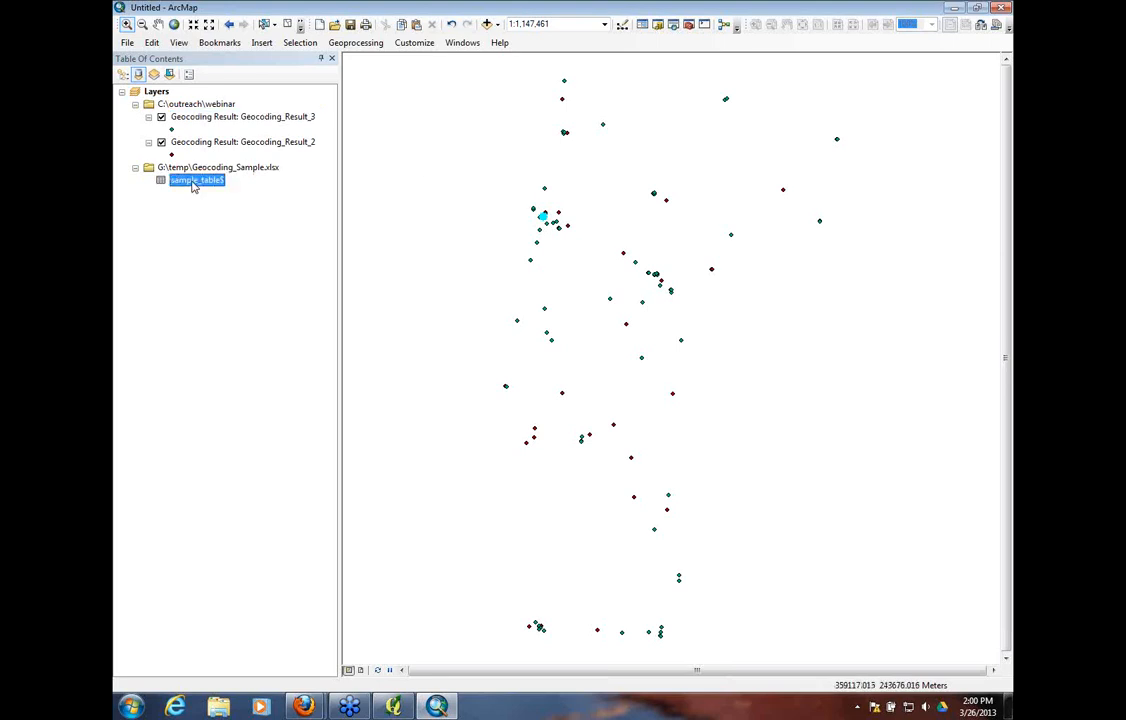
pyautogui.rightClick(193, 182)
pyautogui.click(248, 273)
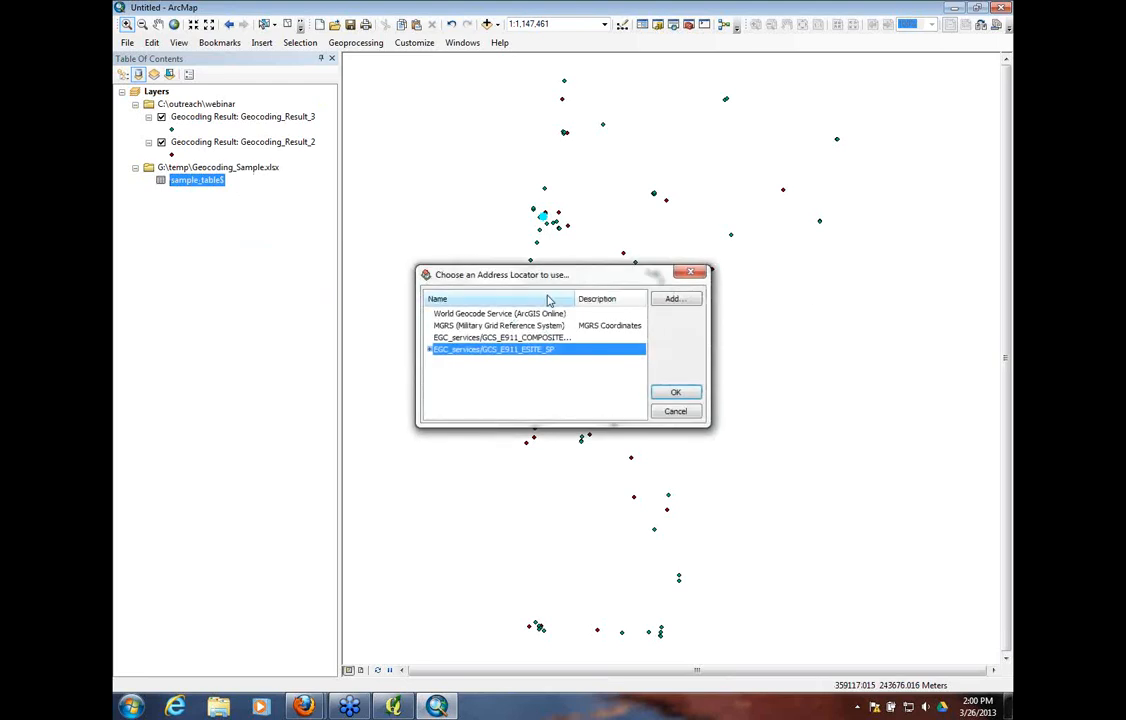
pyautogui.click(675, 394)
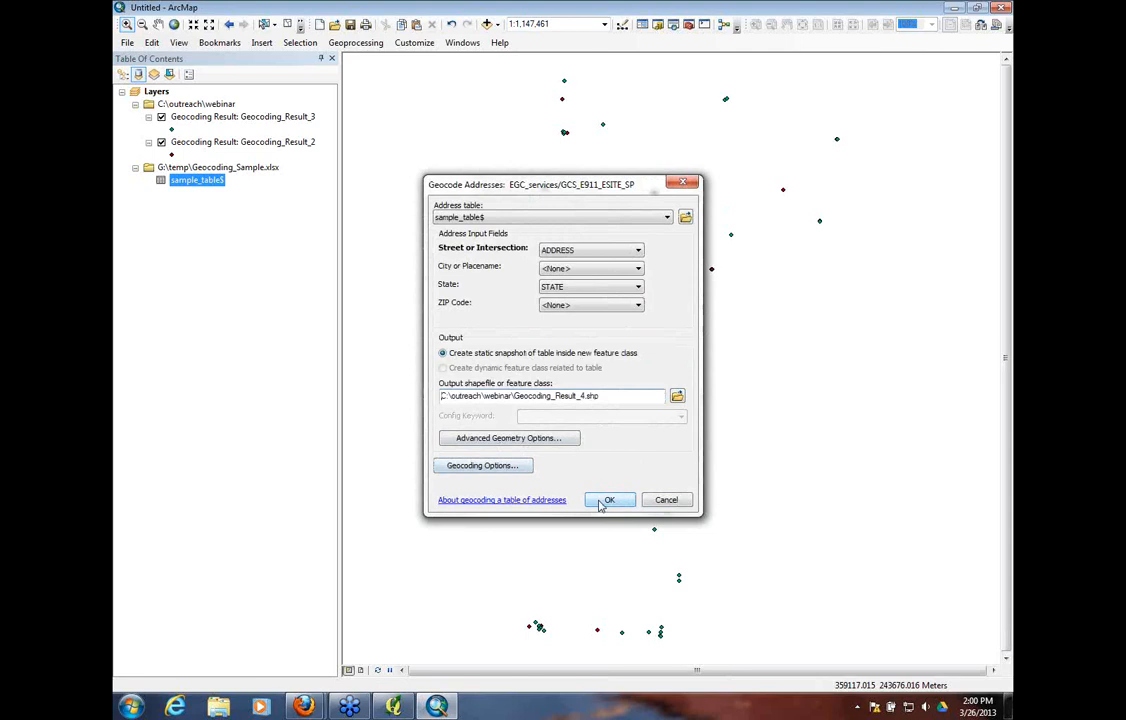
pyautogui.click(624, 270)
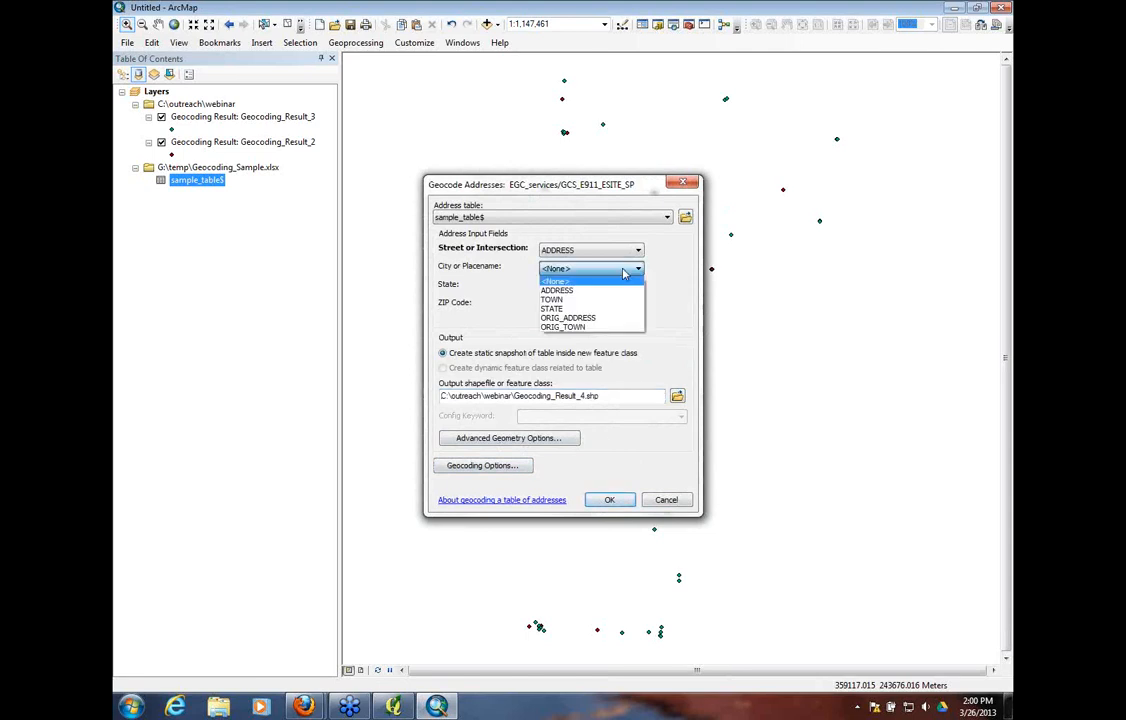
pyautogui.click(551, 299)
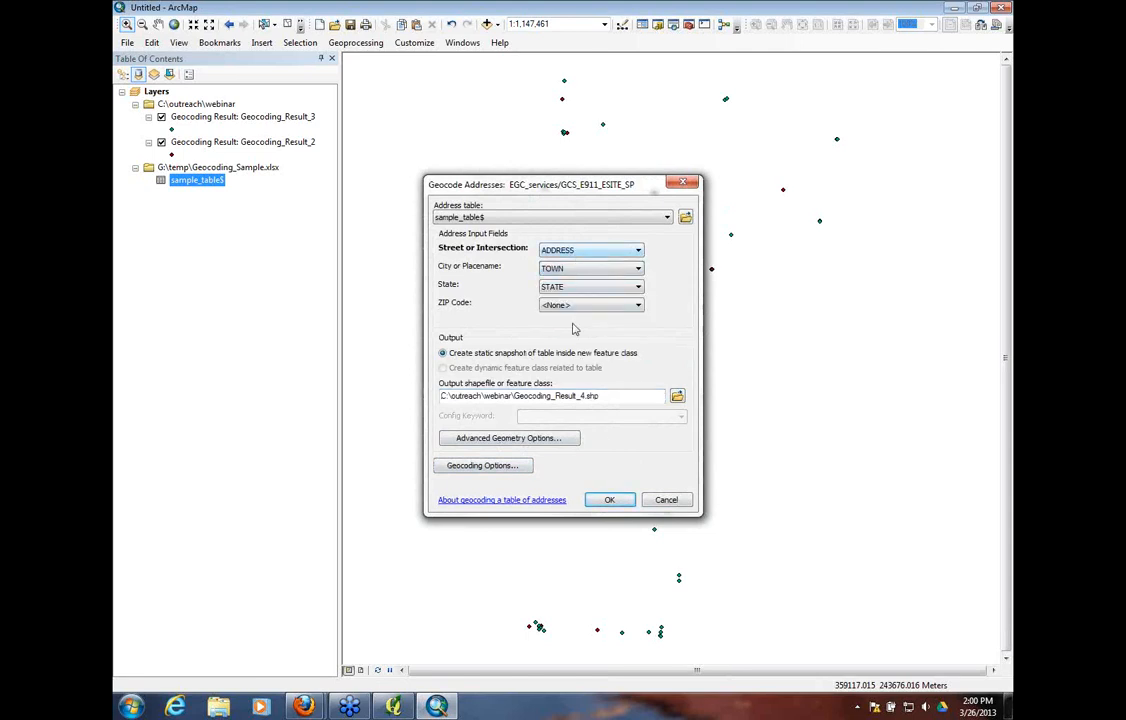
pyautogui.click(606, 502)
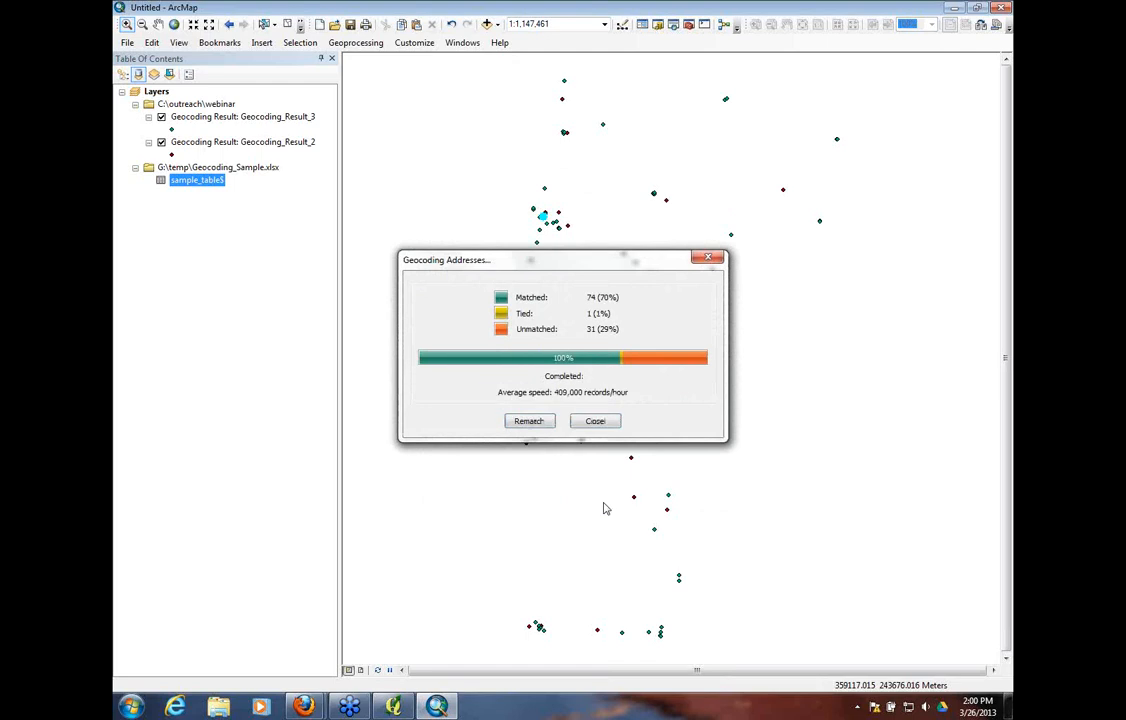
# Review the Geocoding_Result_4 records in Interactive Rematch, select the unmatched record with FID 8, and close the rematch window
pyautogui.click(529, 421)
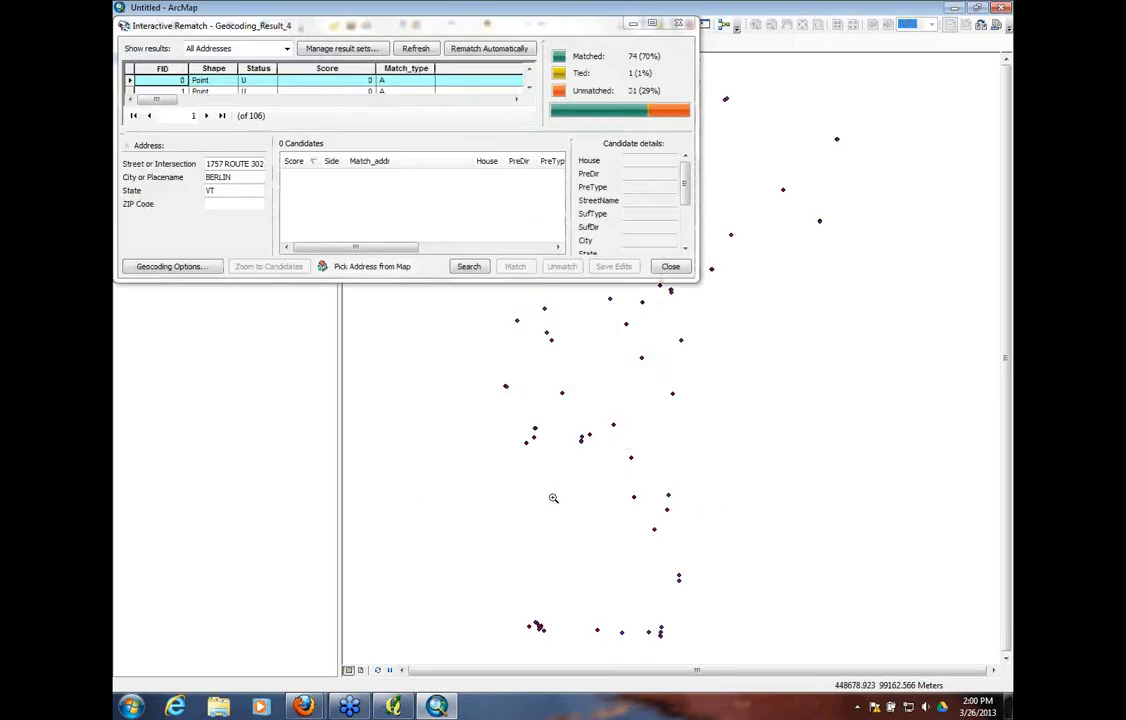
pyautogui.moveTo(420, 25); pyautogui.dragTo(518, 168)
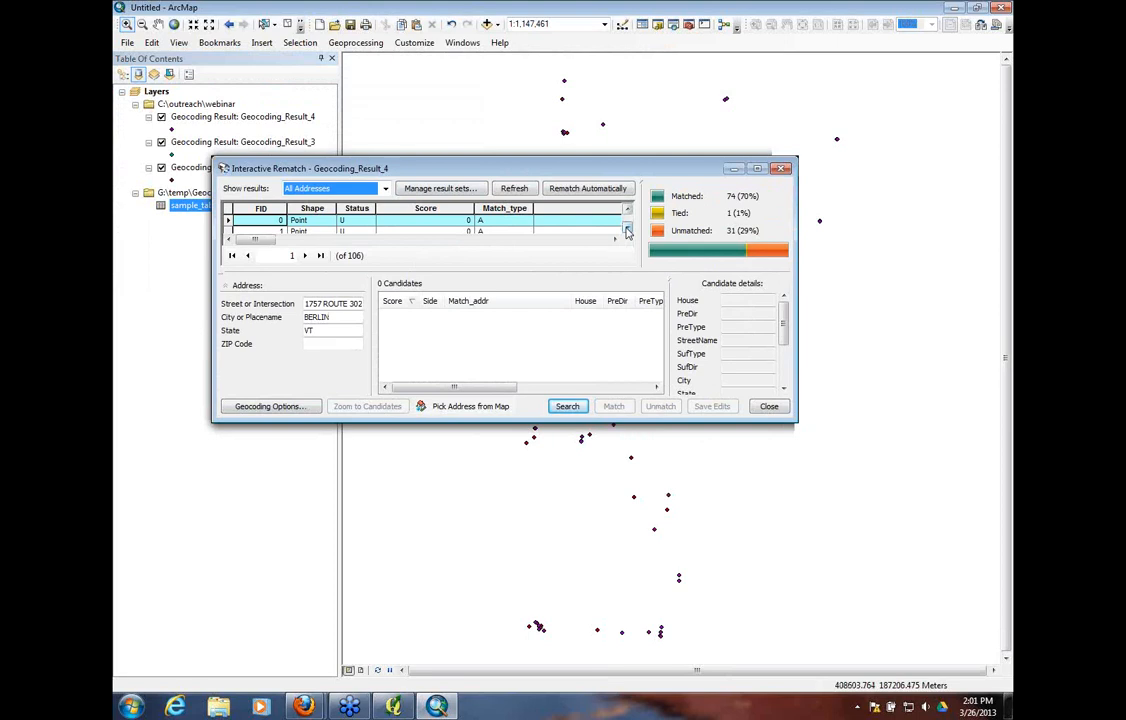
pyautogui.click(628, 231)
pyautogui.click(628, 231)
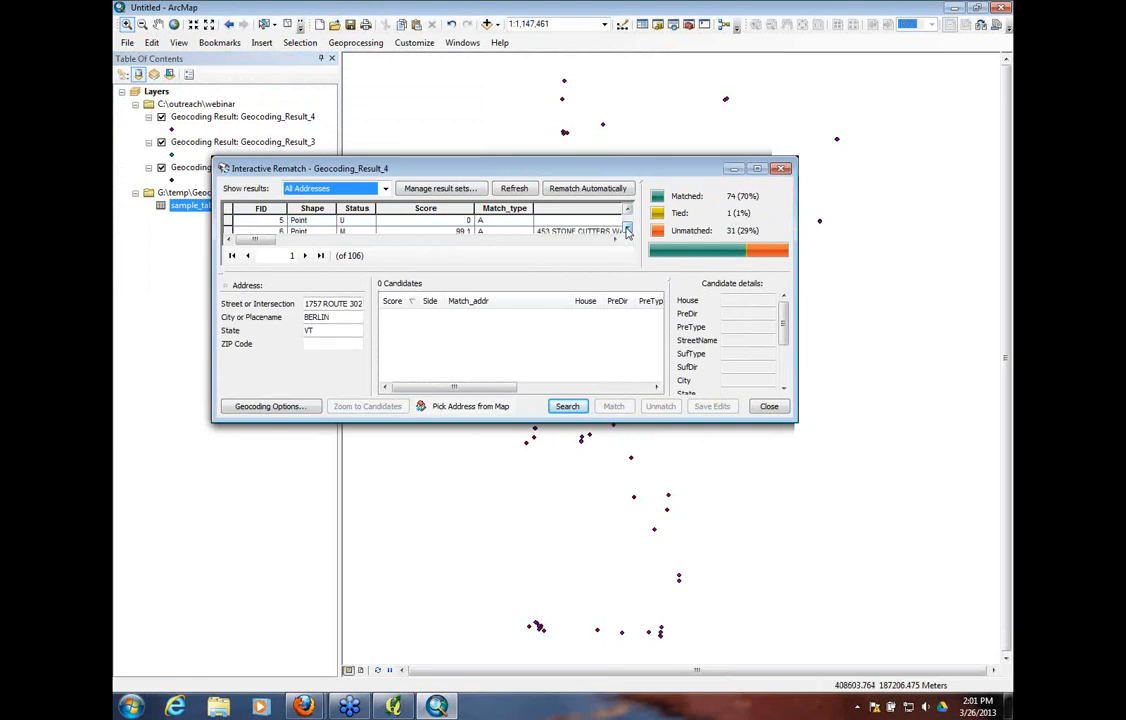
pyautogui.click(628, 231)
pyautogui.click(628, 231)
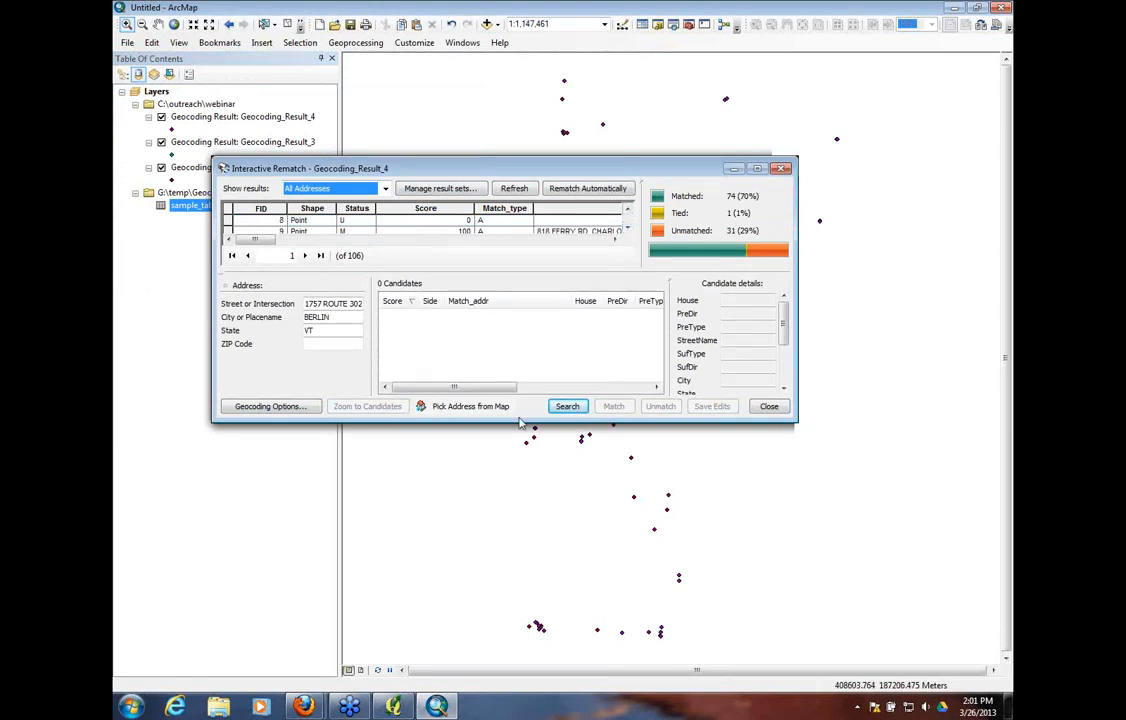
pyautogui.click(228, 220)
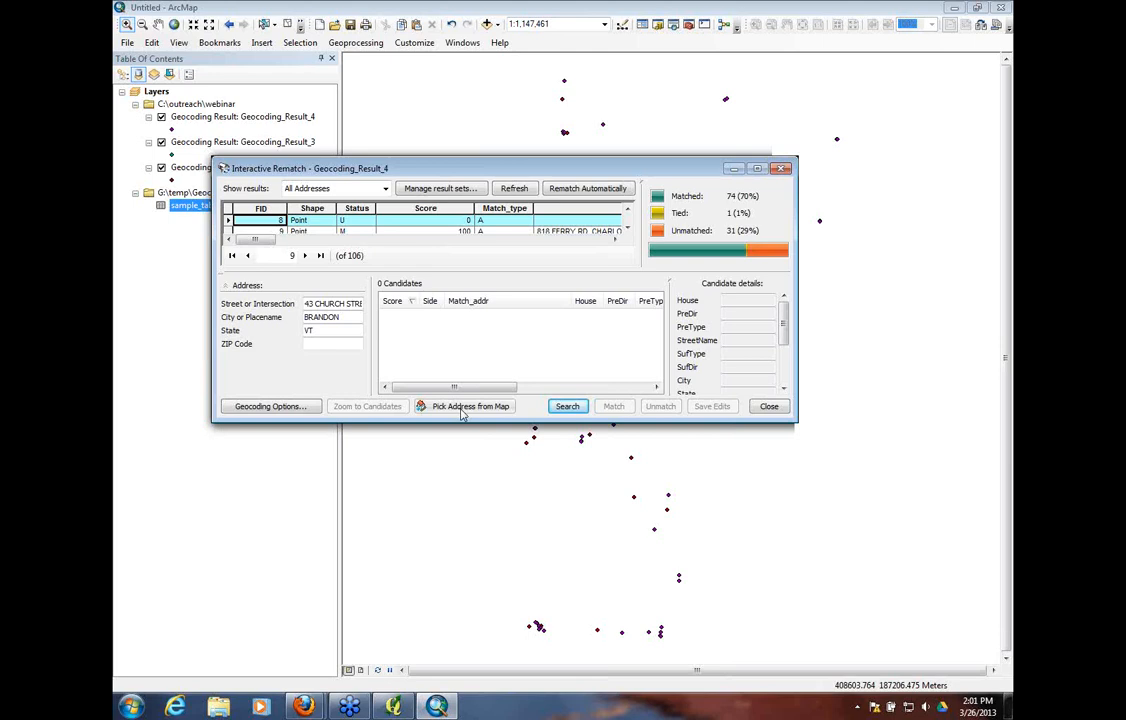
pyautogui.click(771, 409)
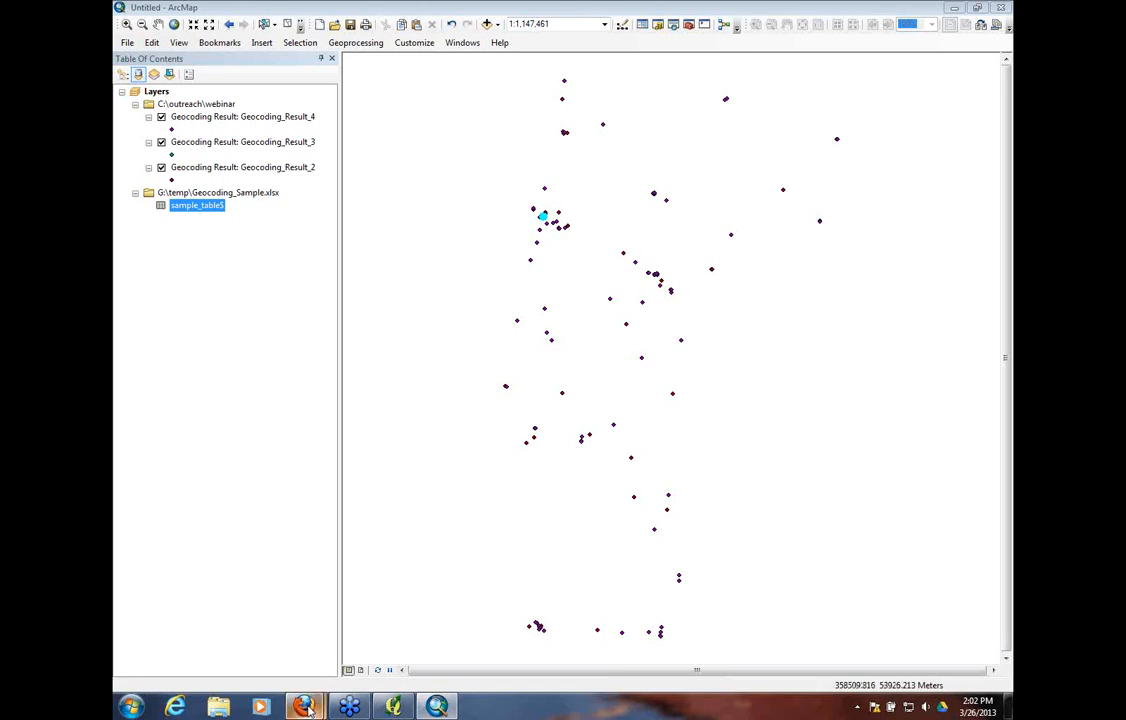
# Switch to Firefox, return to the Vermont Center for Geographic Information home page and open its YouTube link
pyautogui.click(279, 672)
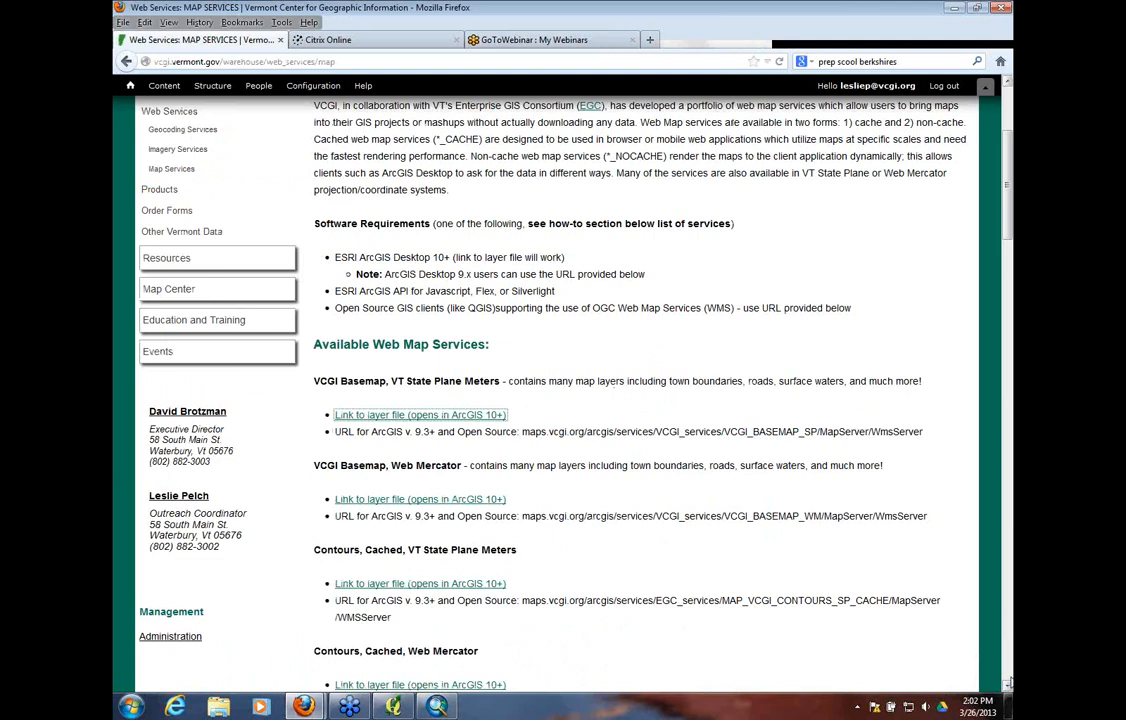
pyautogui.click(815, 34)
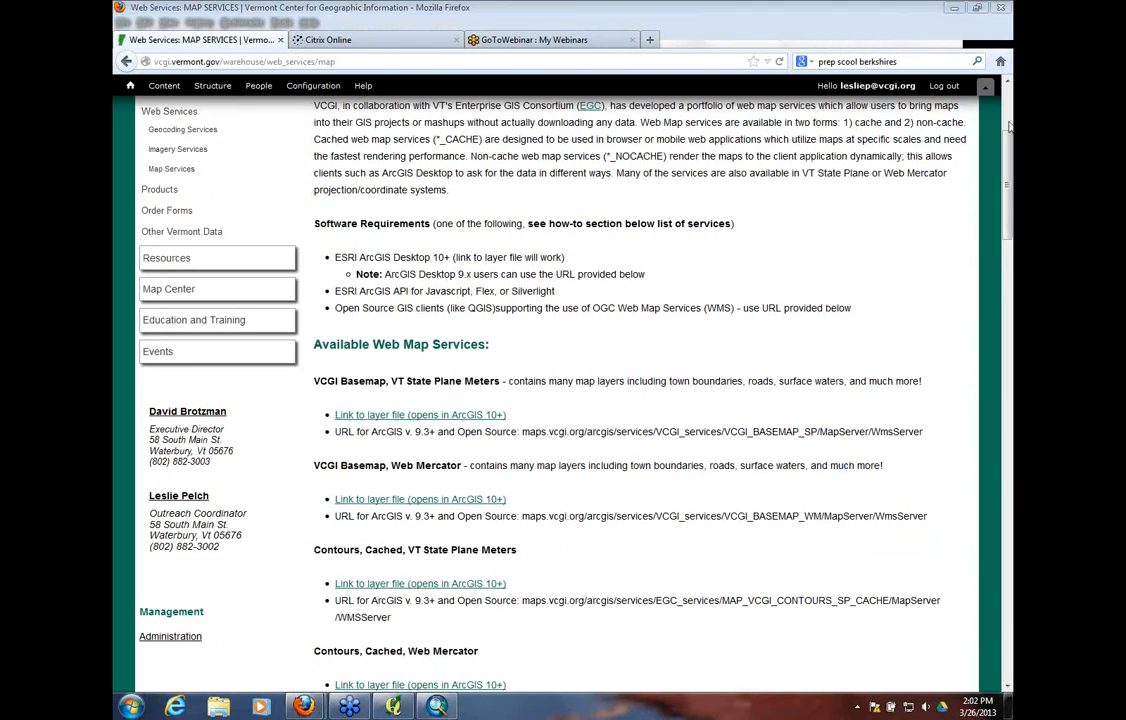
pyautogui.moveTo(1008, 148); pyautogui.dragTo(1007, 98)
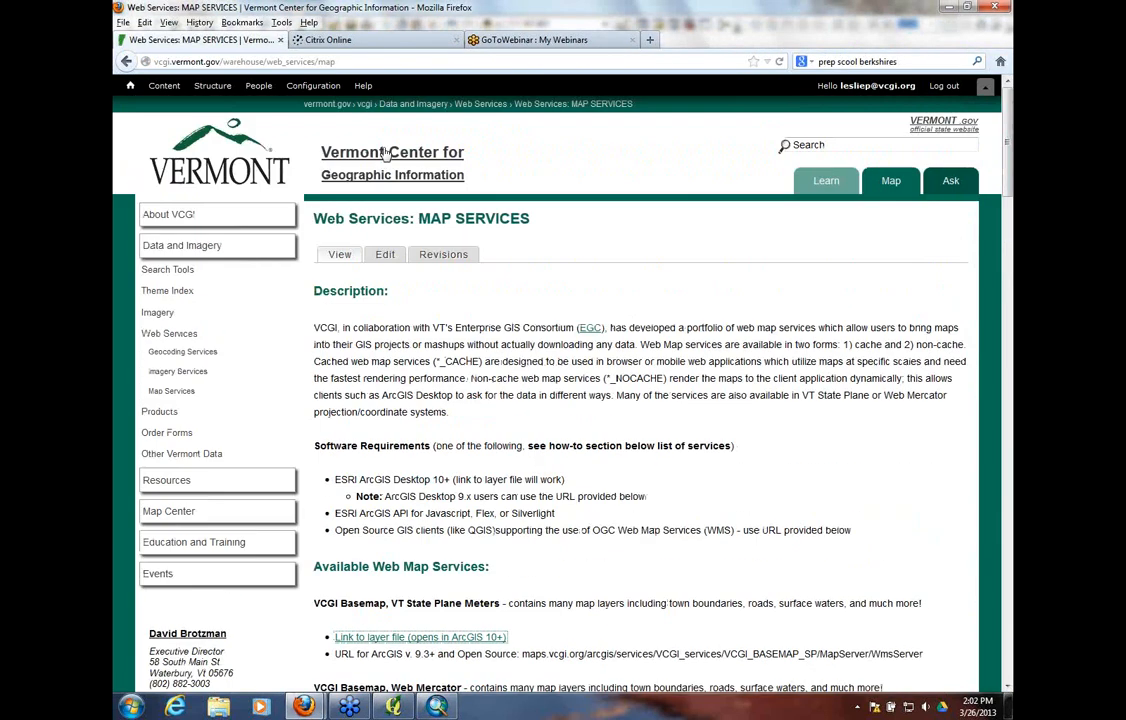
pyautogui.click(382, 157)
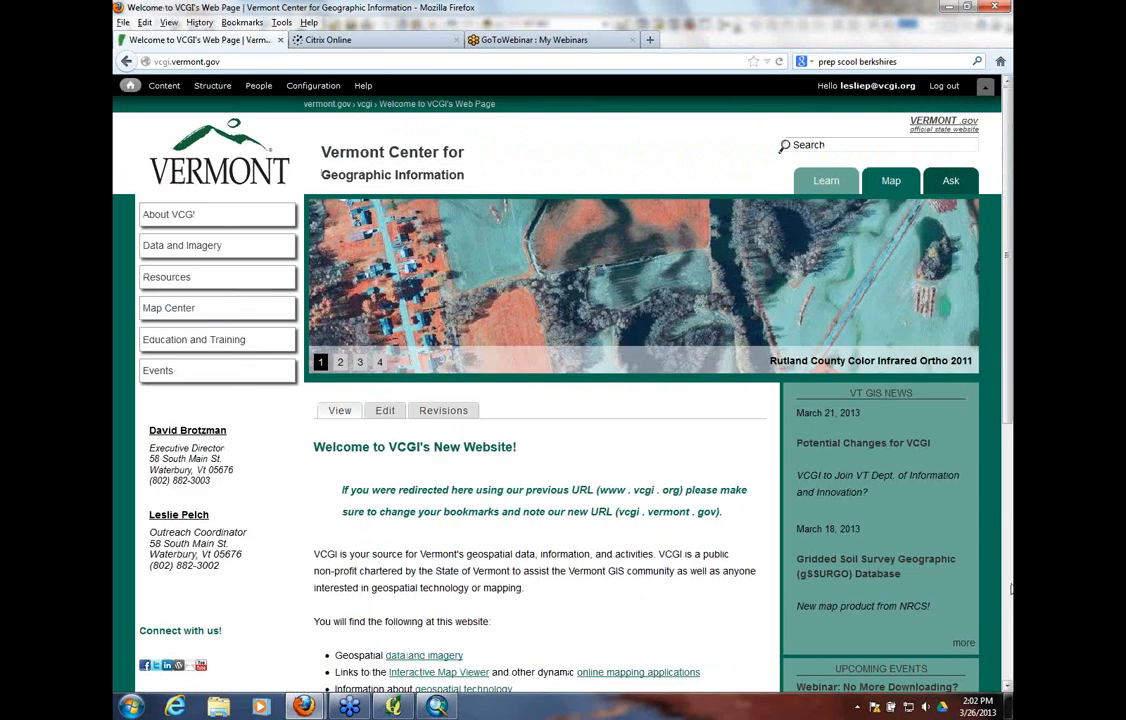
pyautogui.scroll(-2, 887, 612)
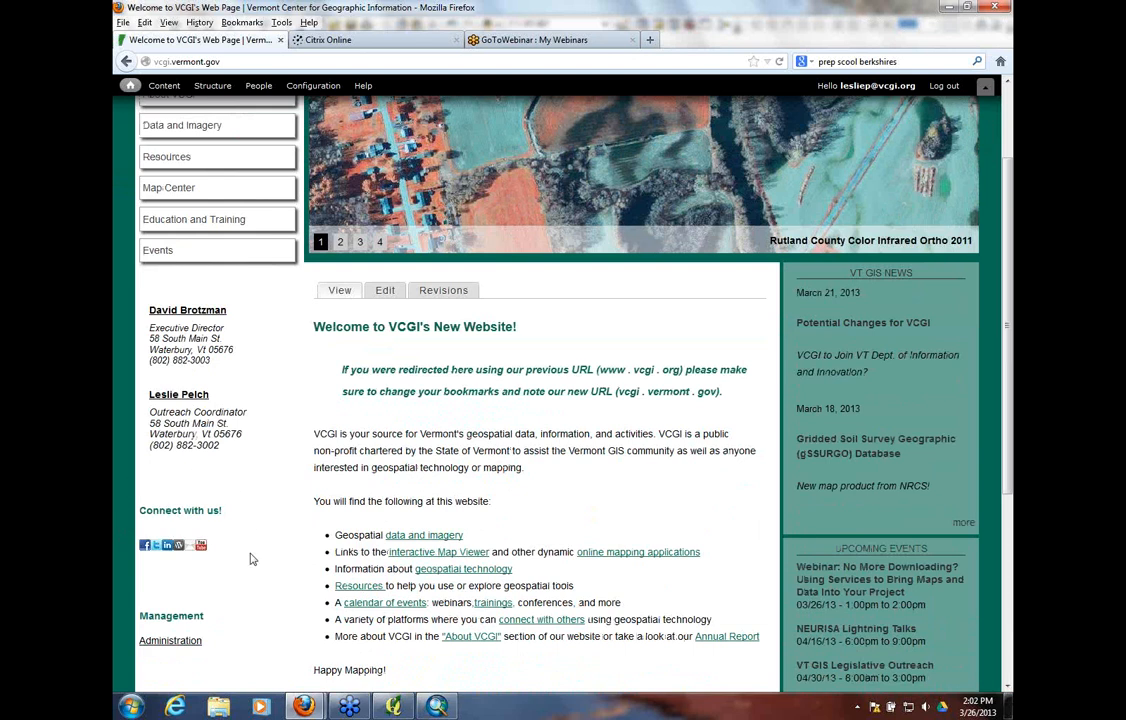
pyautogui.click(203, 546)
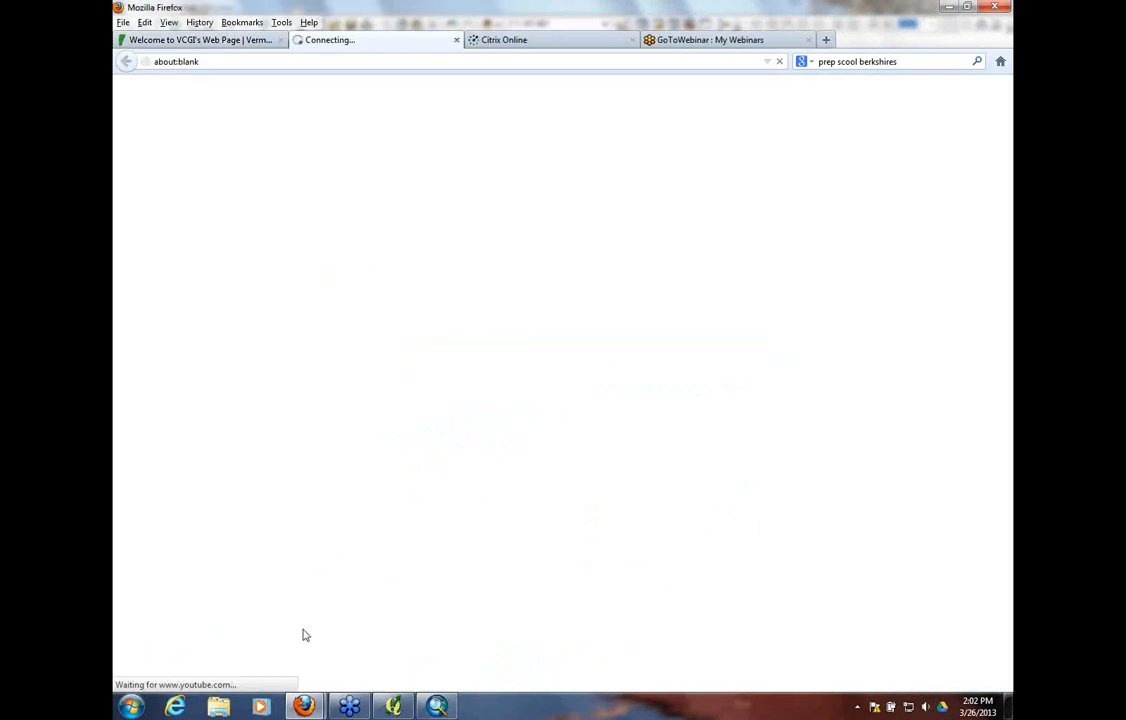